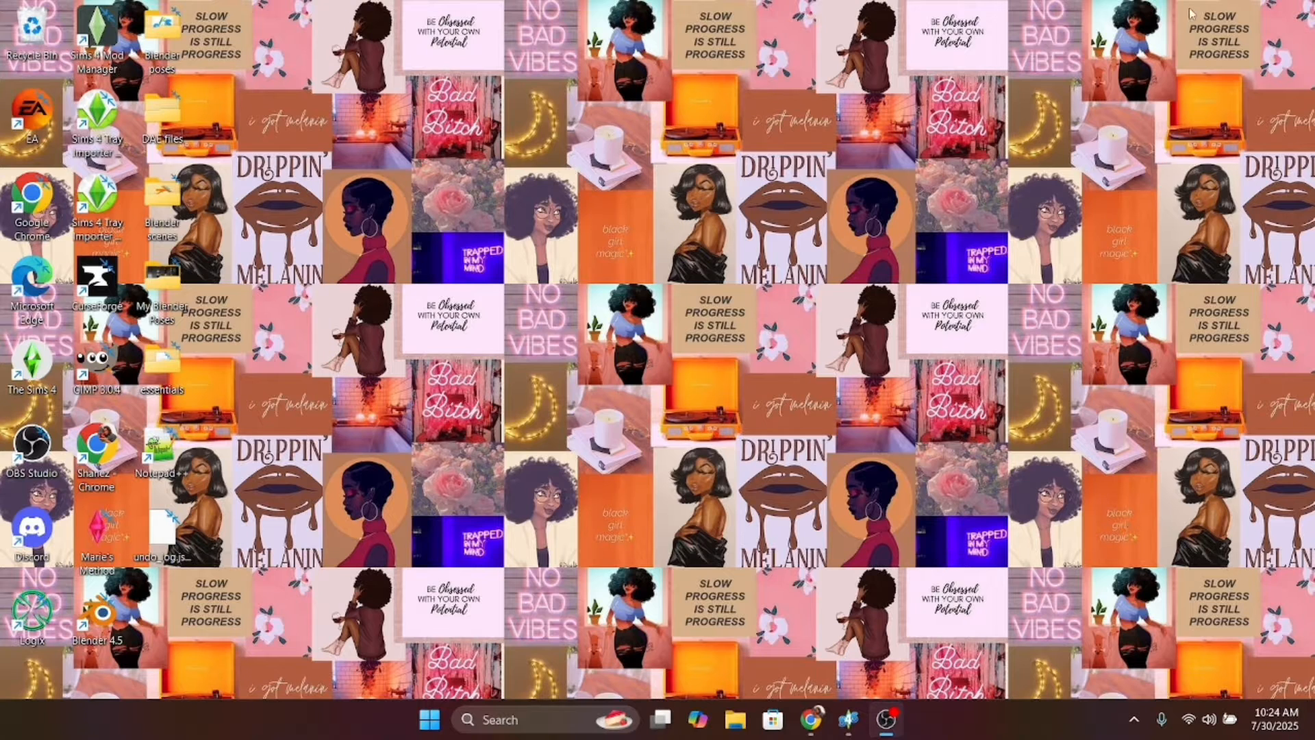
# Step: Switch to the browser and compare the Sim File Share download pages for the phone icon and phone wallpapers template packages
pyautogui.click(1209, 4)
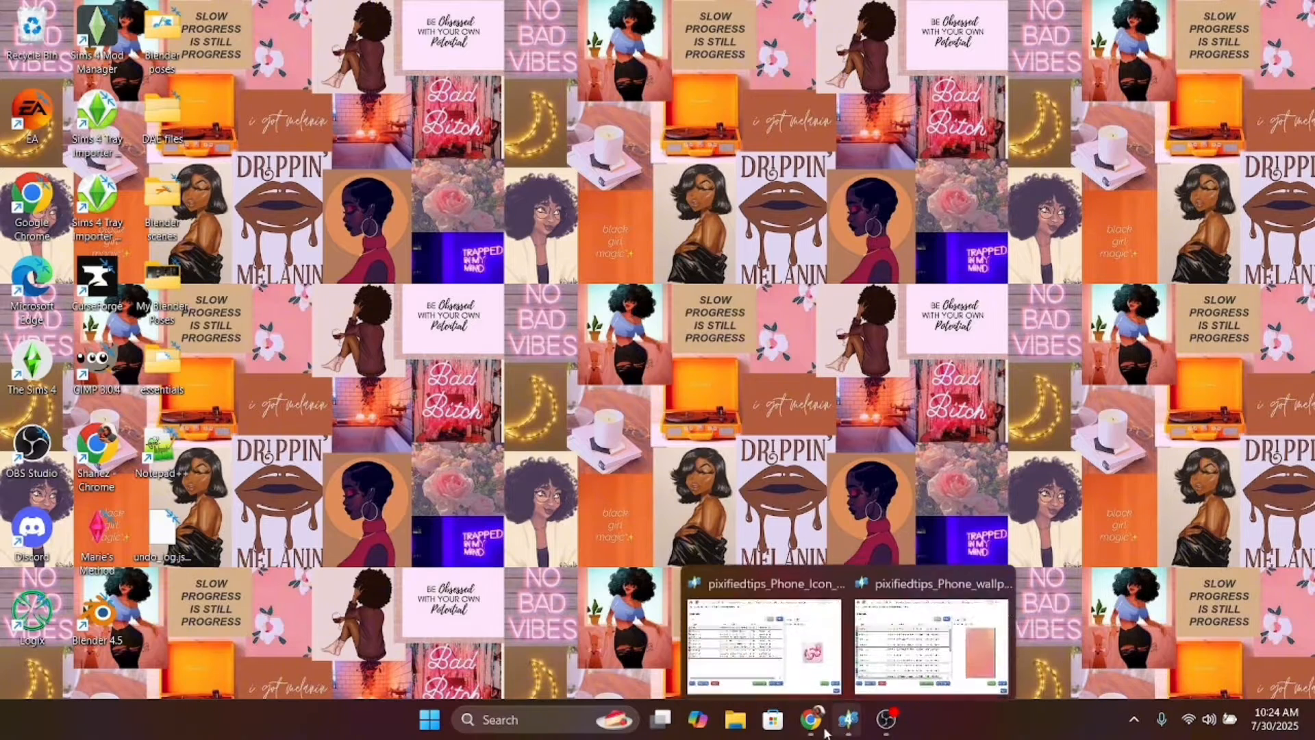
pyautogui.click(820, 725)
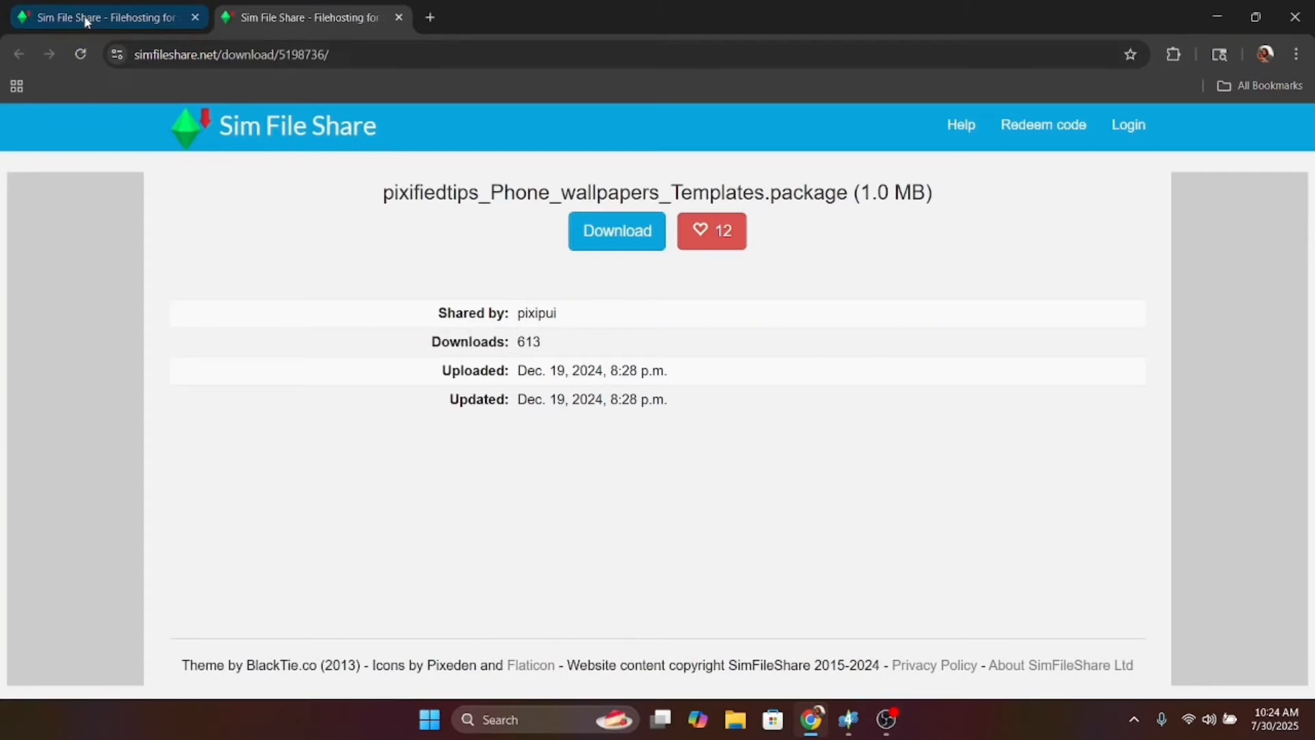
pyautogui.click(268, 19)
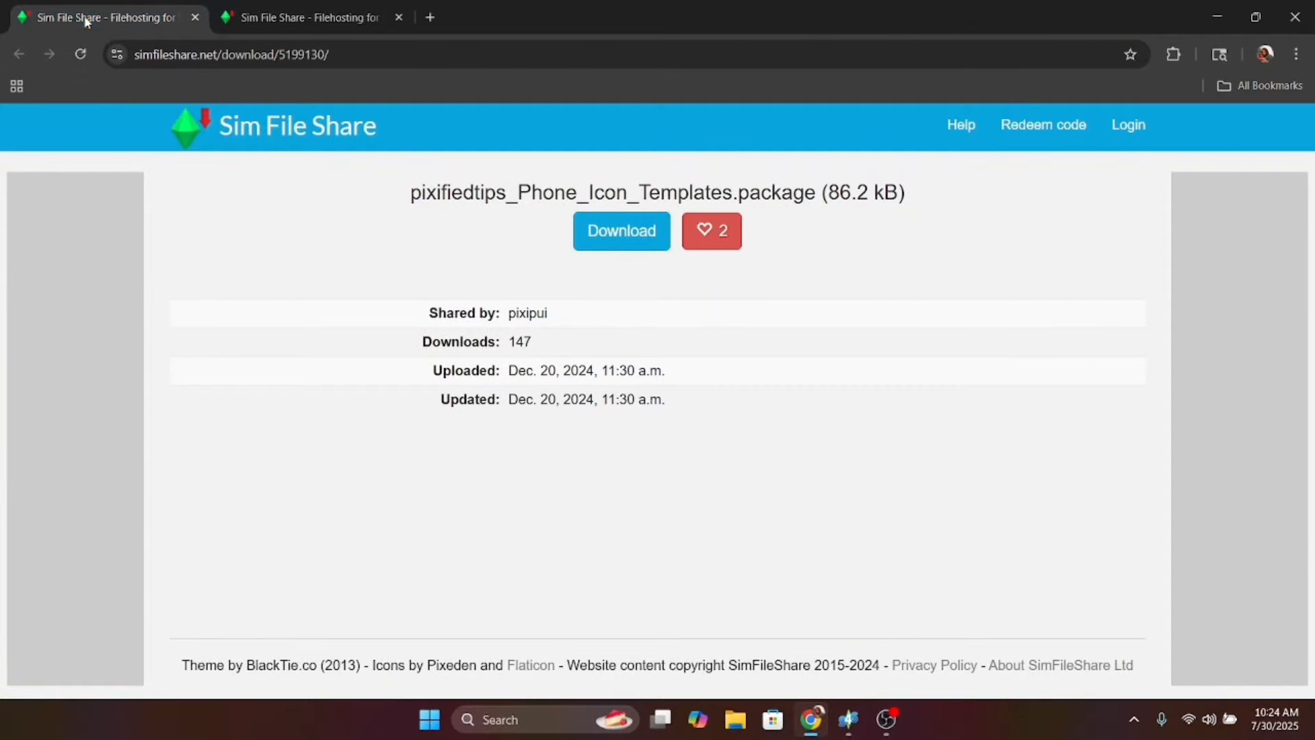
pyautogui.click(135, 19)
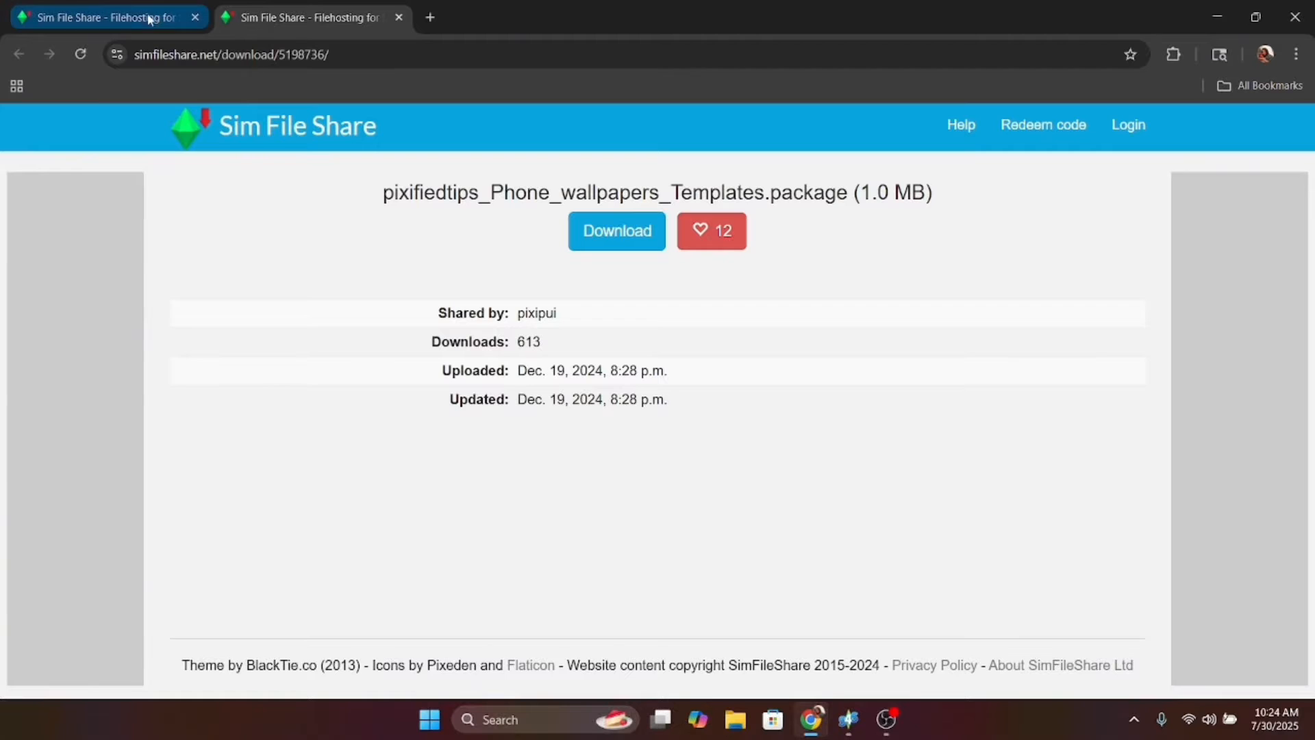
pyautogui.hotkey('ctrl', 'Tab')
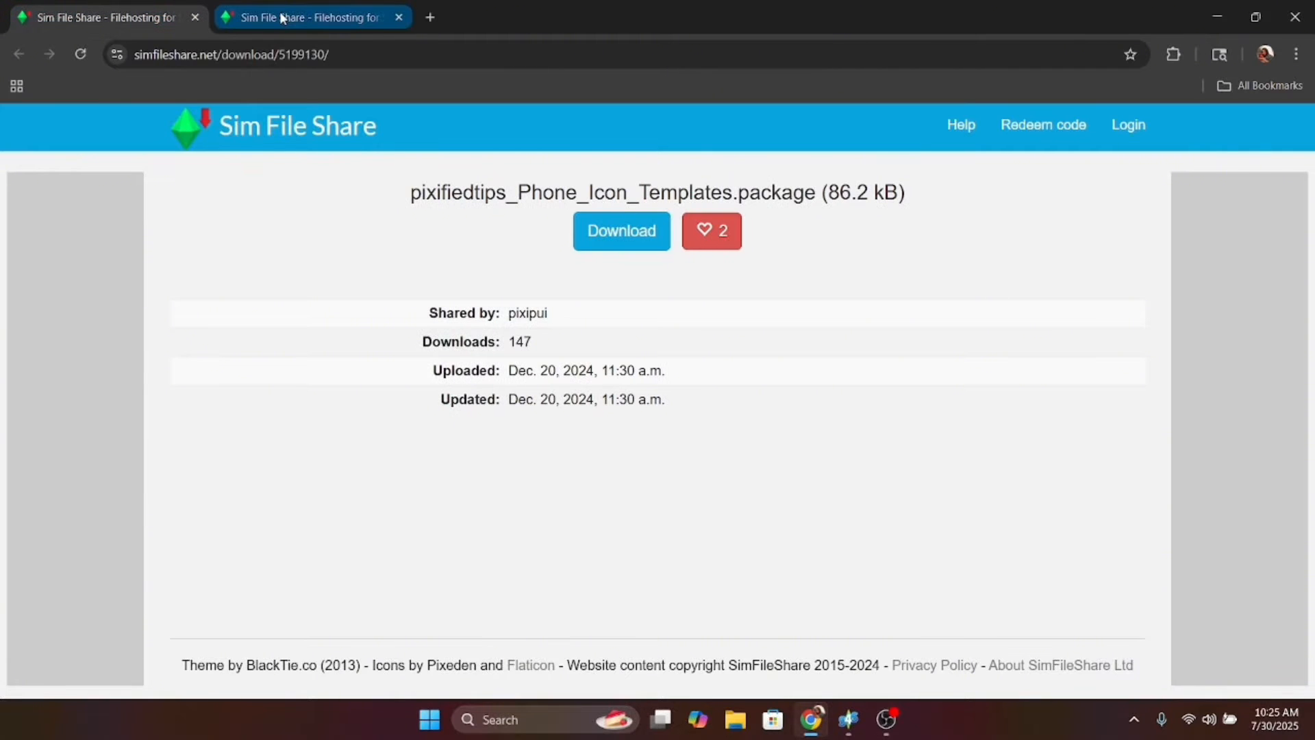
pyautogui.hotkey('ctrl', 'Tab')
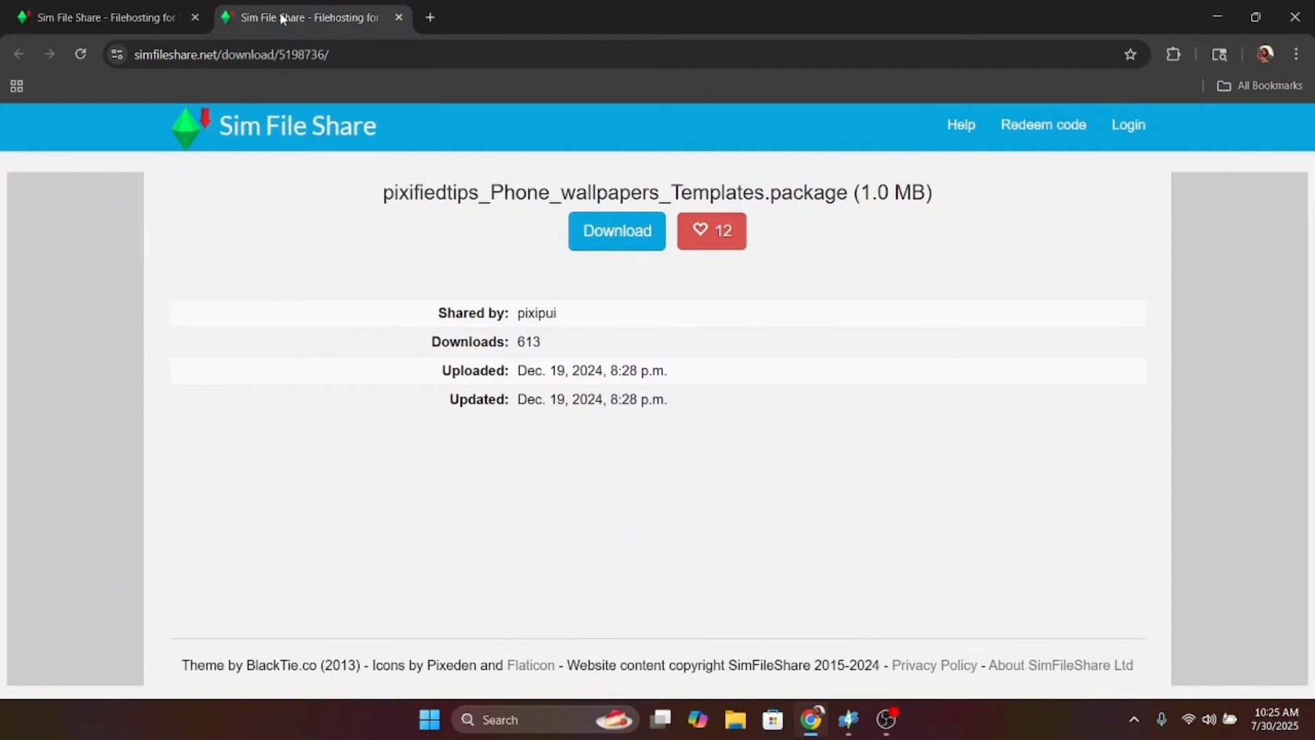
pyautogui.hotkey('ctrl', 'Tab')
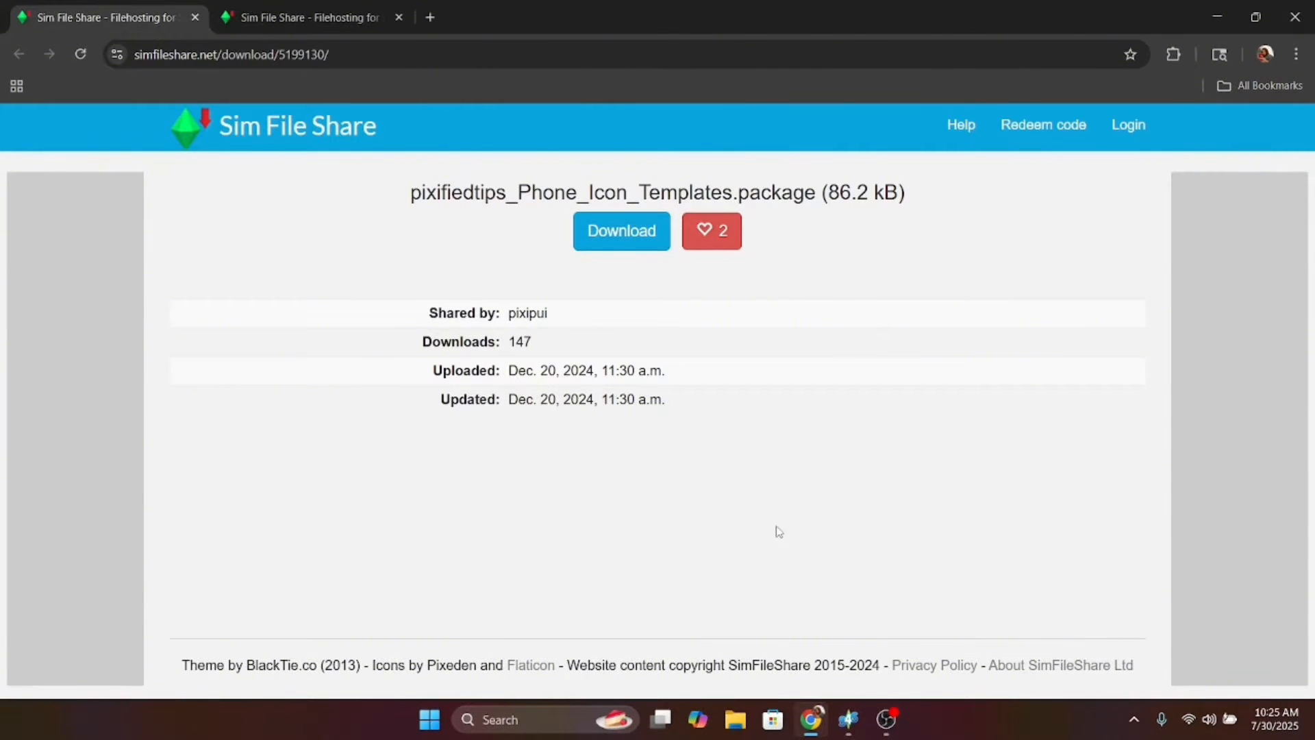
# Step: Open the Phone Overrides folder in Downloads and look through its image and package files
pyautogui.click(744, 722)
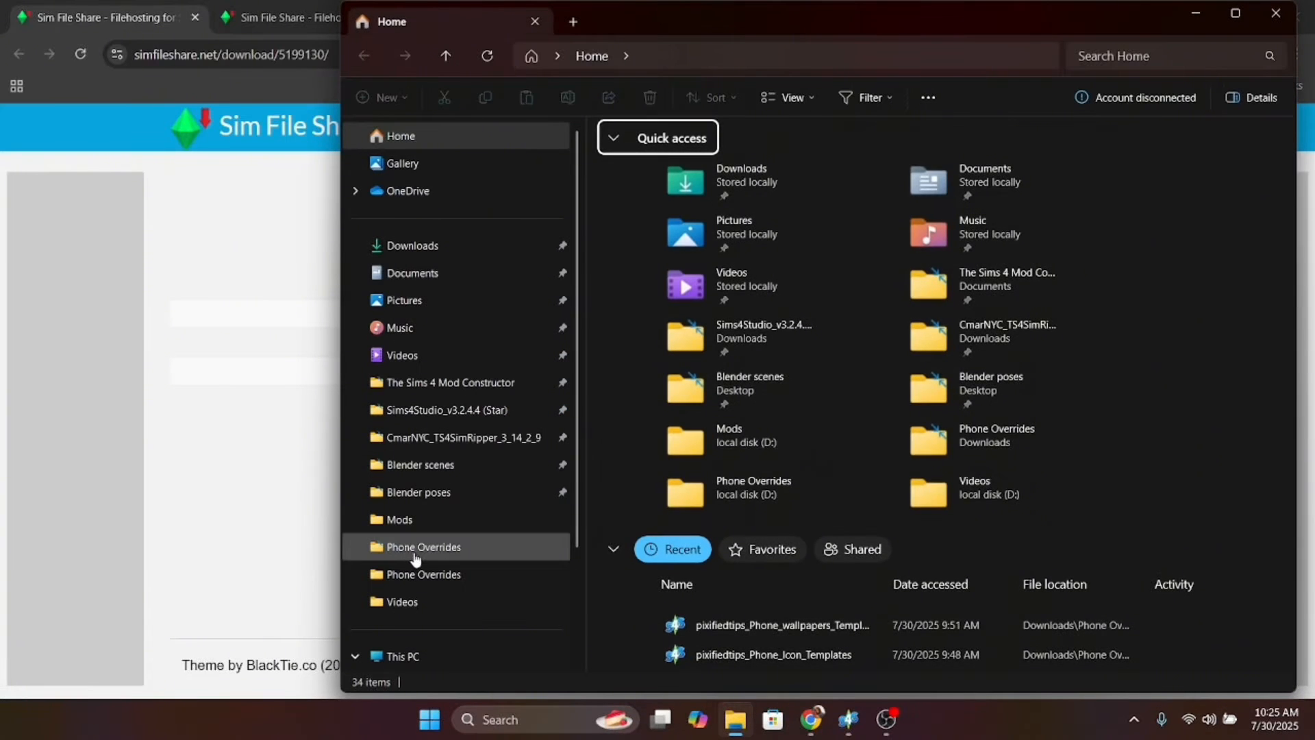
pyautogui.click(411, 547)
pyautogui.scroll(-12, 768, 274)
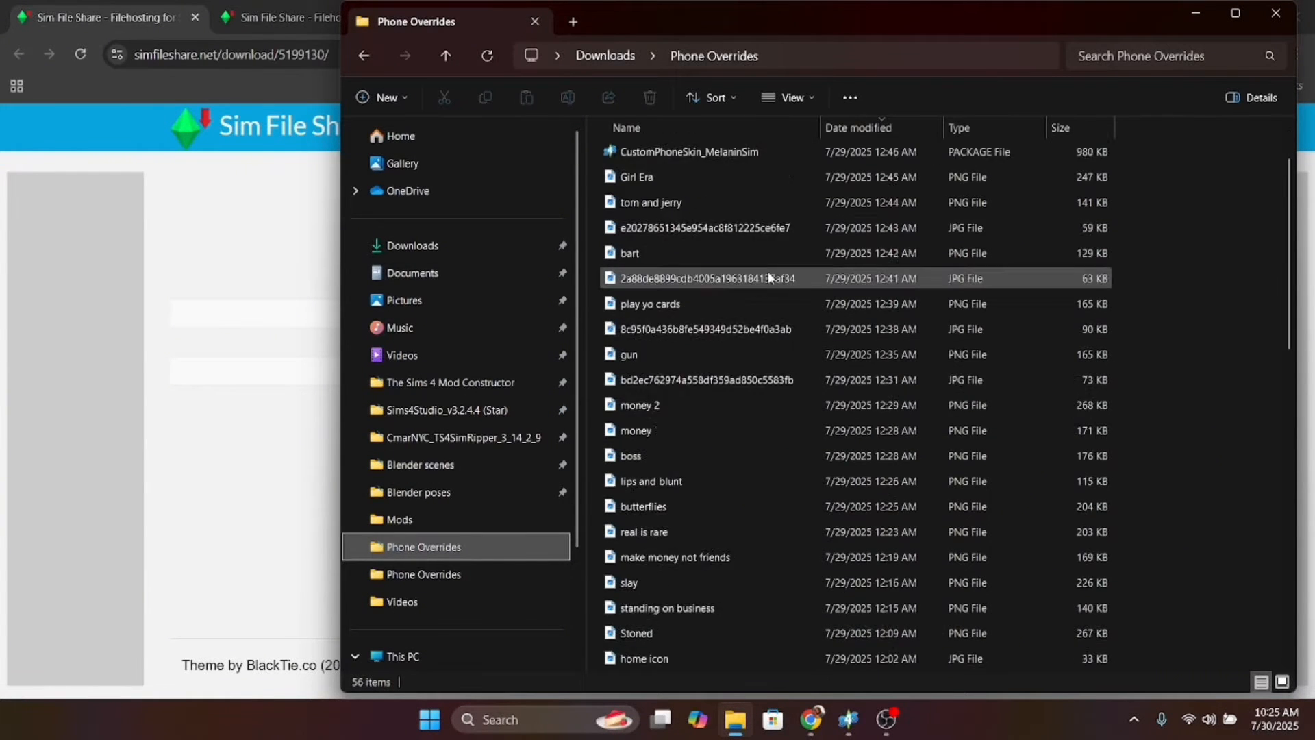
pyautogui.scroll(5, 767, 273)
pyautogui.scroll(10, 767, 273)
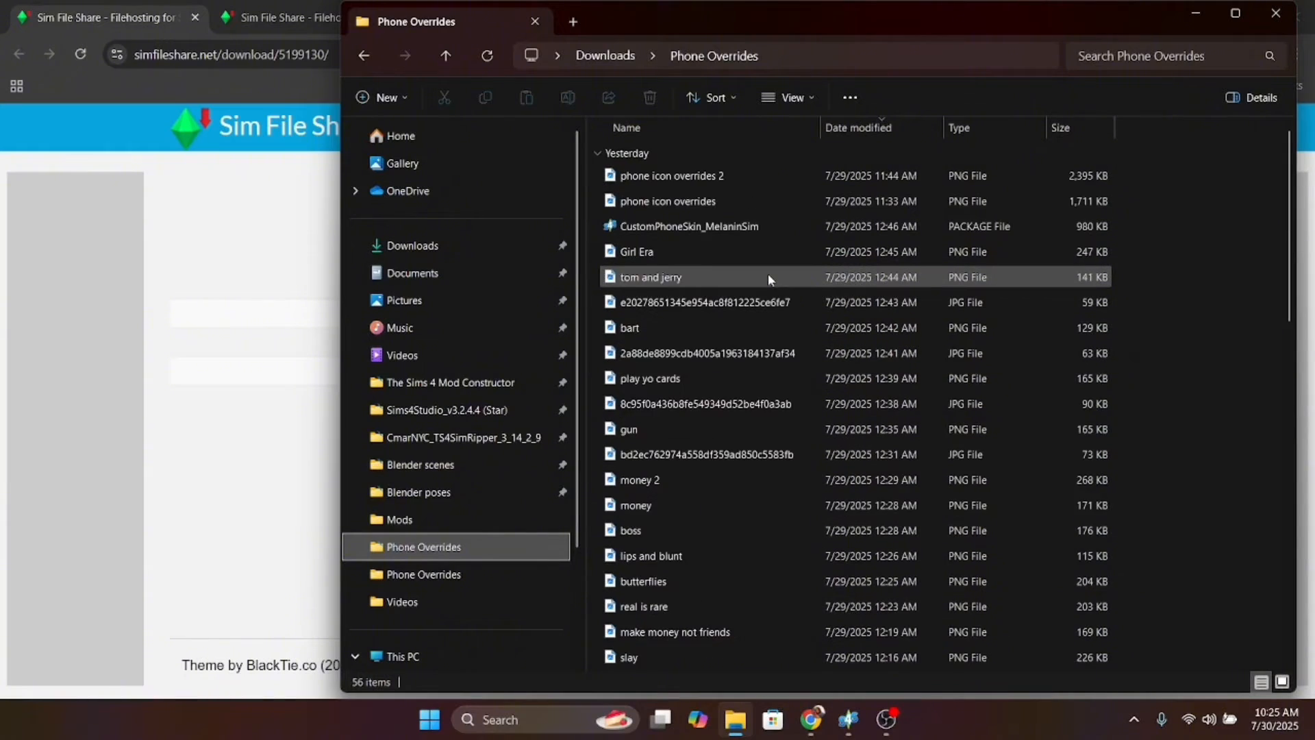
pyautogui.scroll(-14, 768, 274)
pyautogui.scroll(3, 767, 274)
pyautogui.scroll(11, 767, 274)
pyautogui.scroll(-12, 750, 314)
pyautogui.scroll(5, 712, 452)
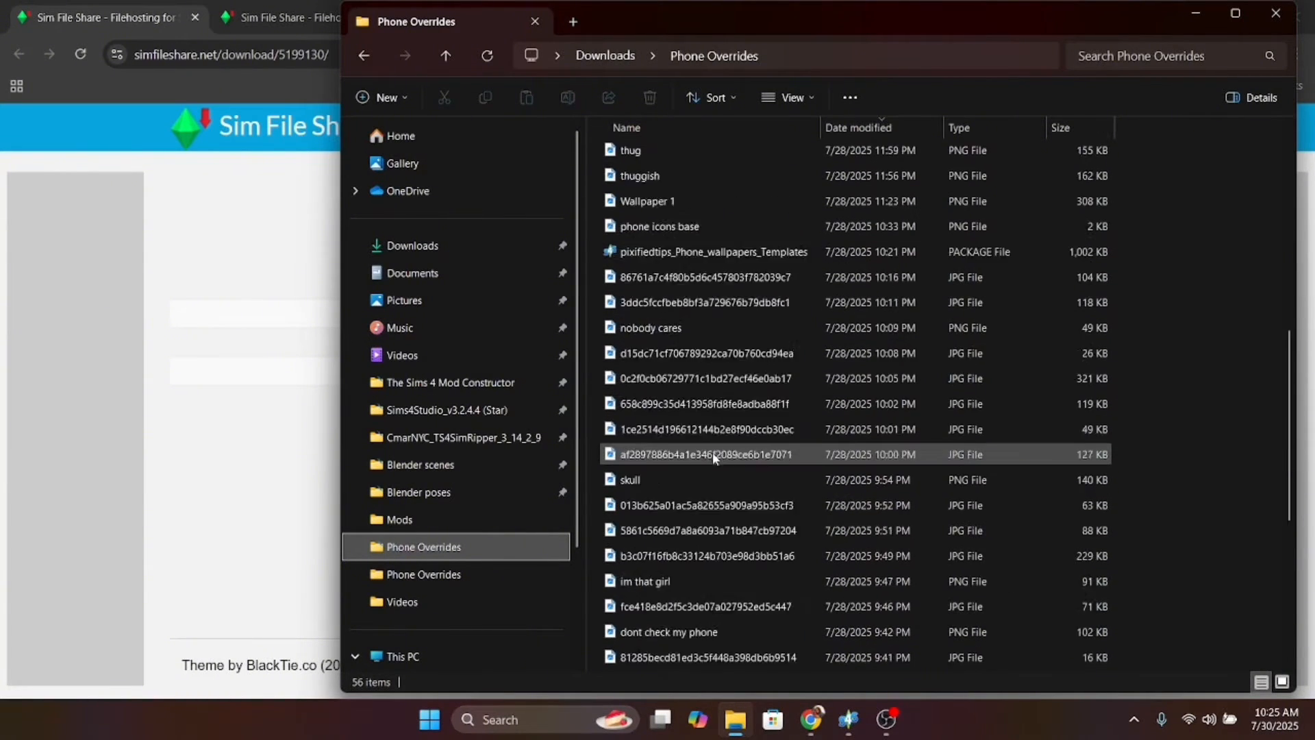
pyautogui.scroll(7, 712, 452)
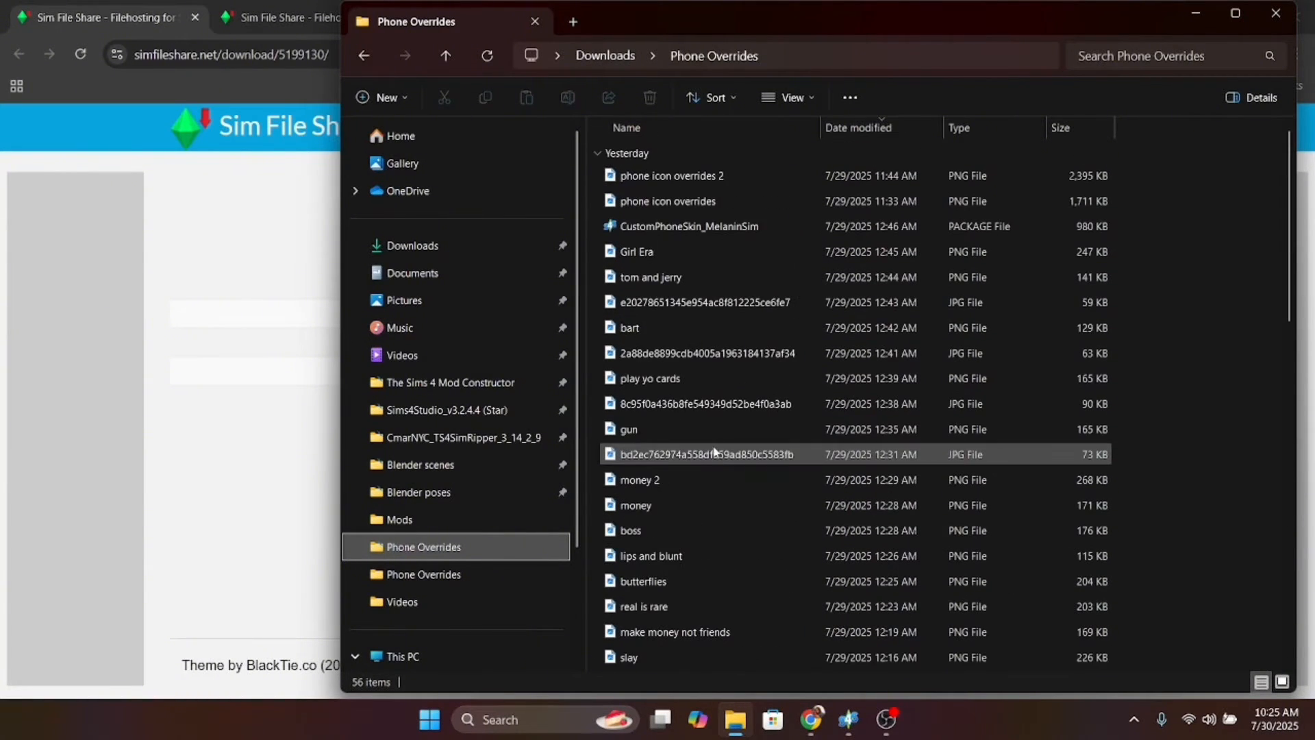
pyautogui.click(1195, 14)
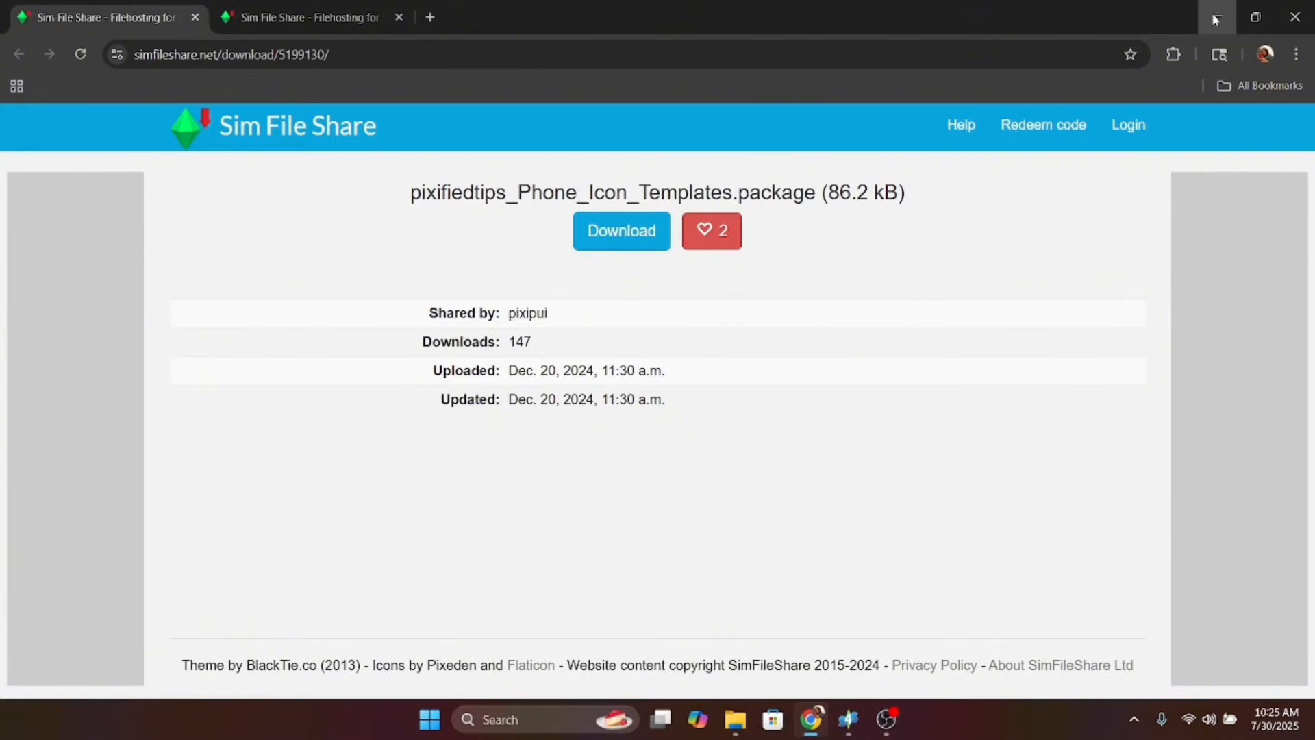
# Step: Switch to Sims 4 Studio and bring up the pixifiedtips_Phone_wallpapers_Templates package window
pyautogui.click(1215, 19)
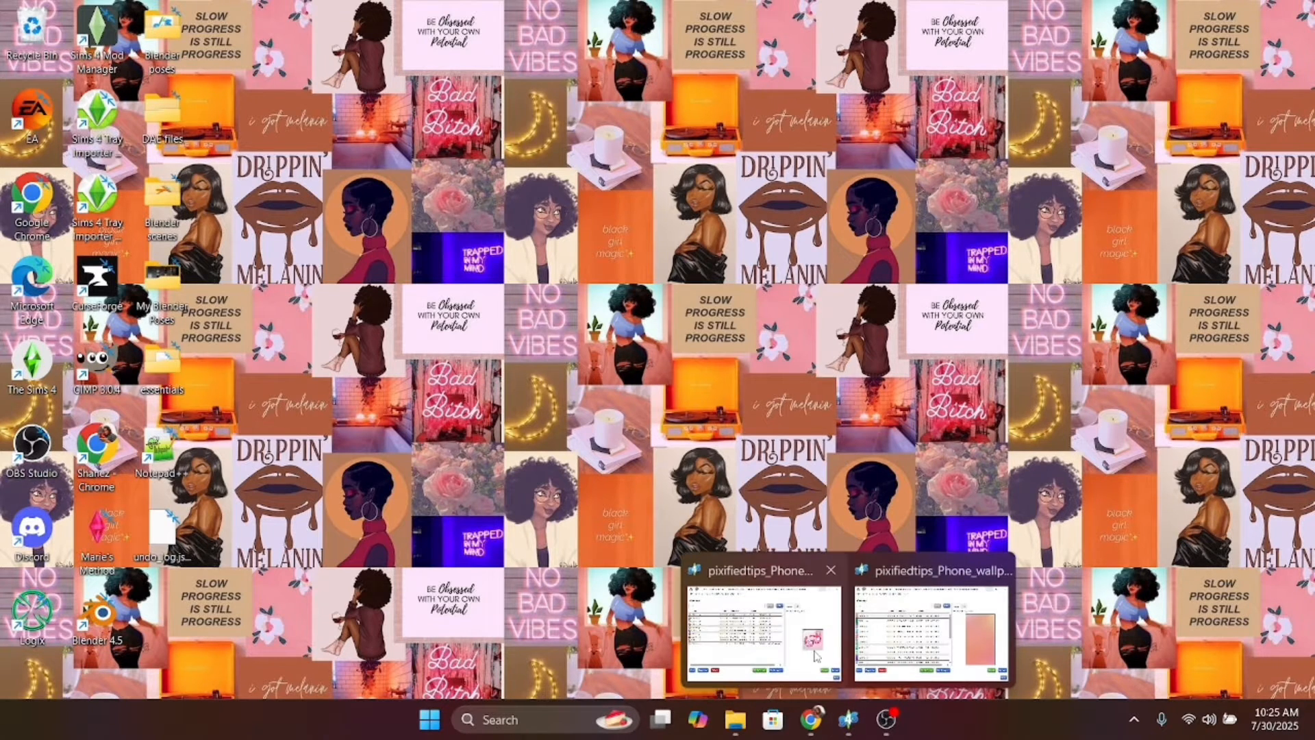
pyautogui.click(850, 727)
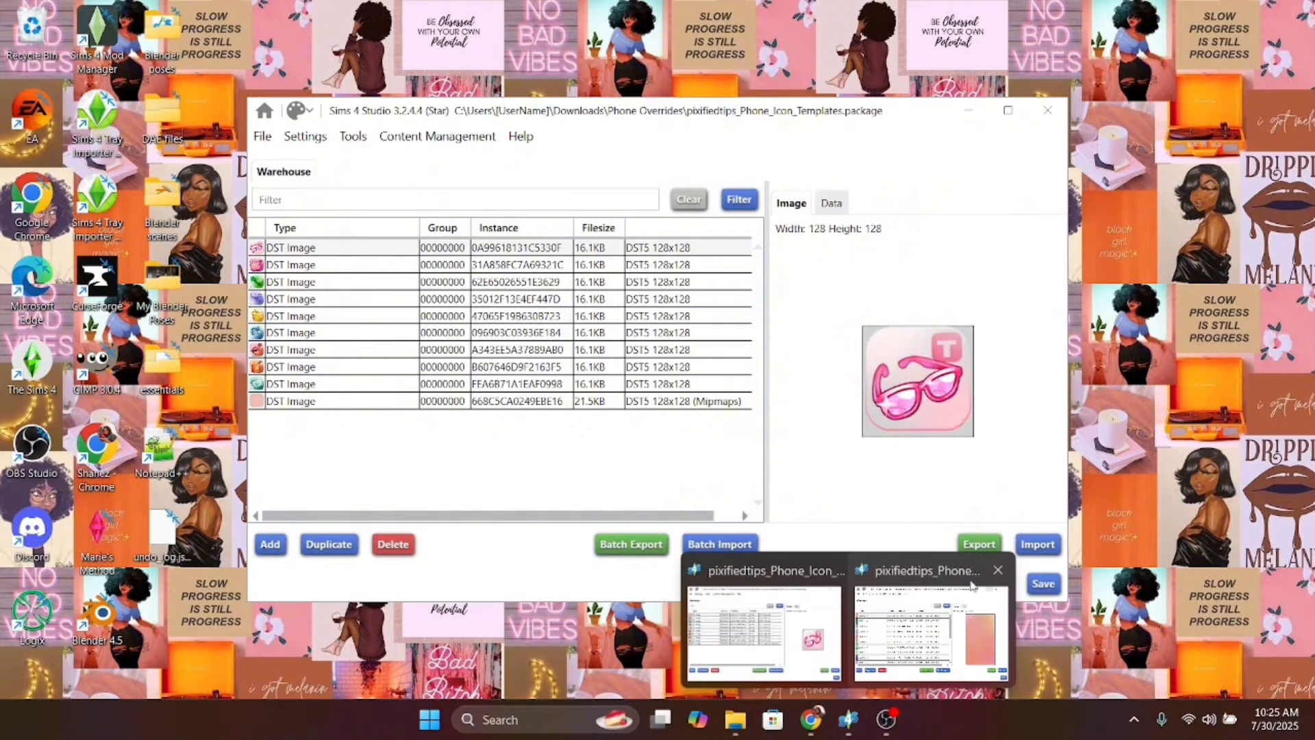
pyautogui.click(952, 620)
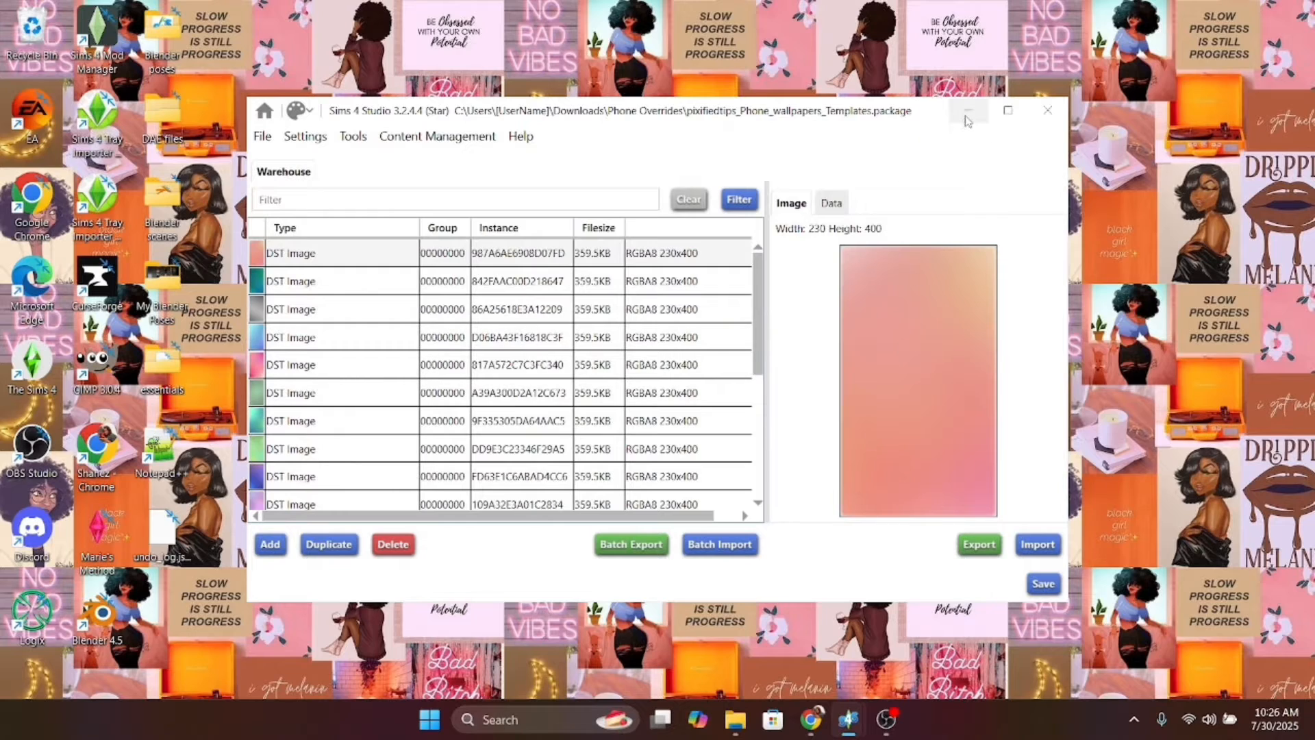
pyautogui.moveTo(811, 124); pyautogui.dragTo(808, 95)
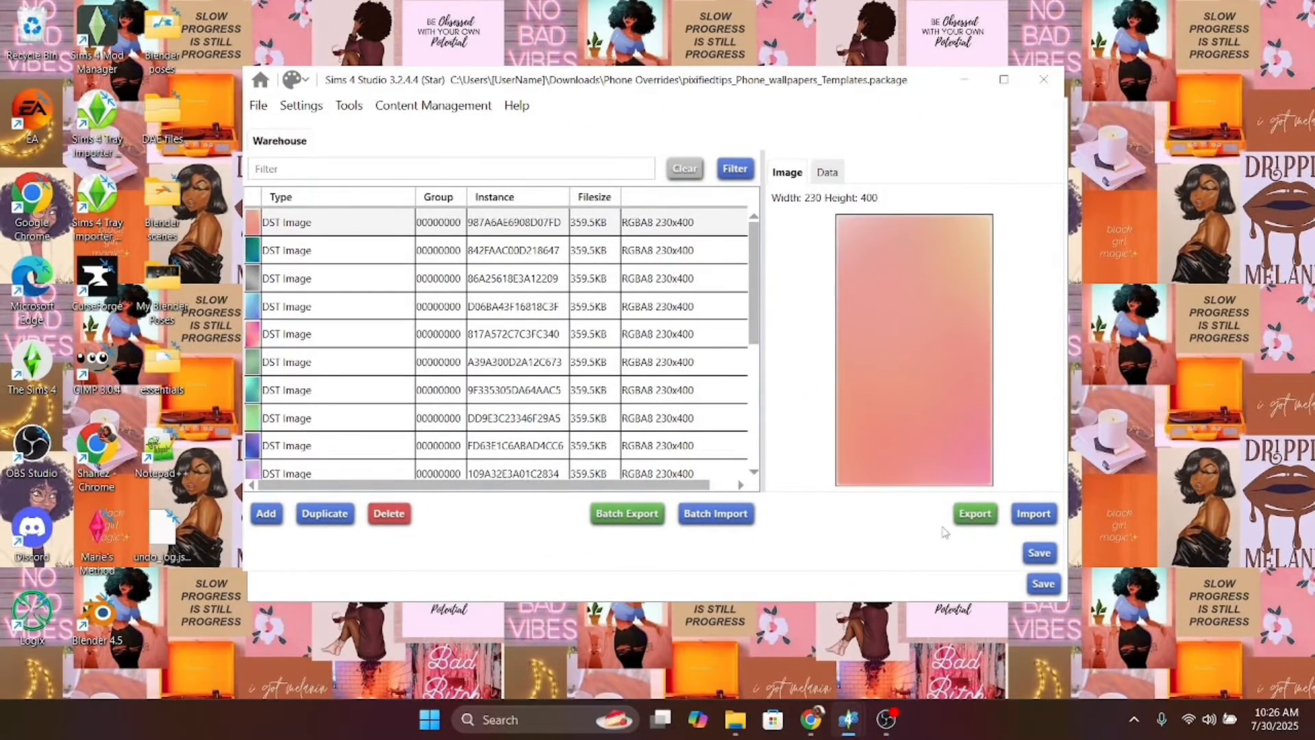
# Step: Move the phone wallpapers package window aside to uncover the phone icon templates package window
pyautogui.click(885, 719)
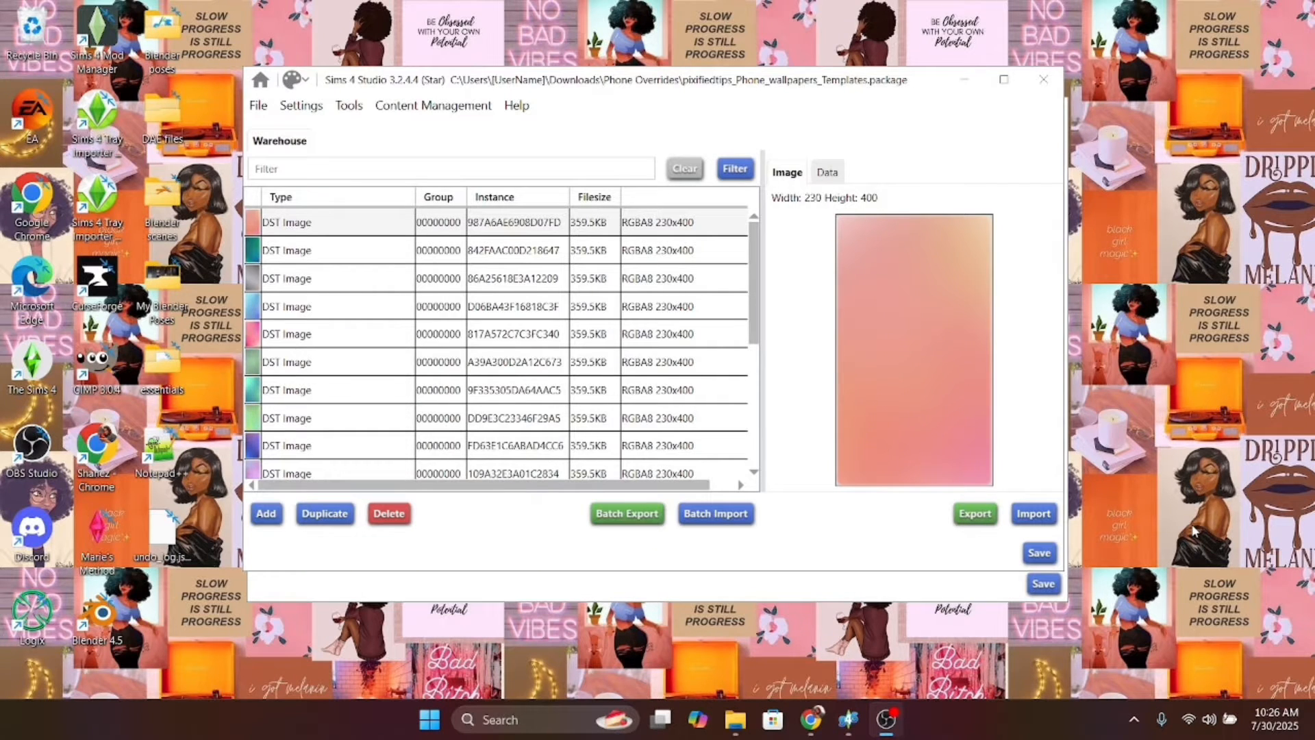
pyautogui.moveTo(853, 727)
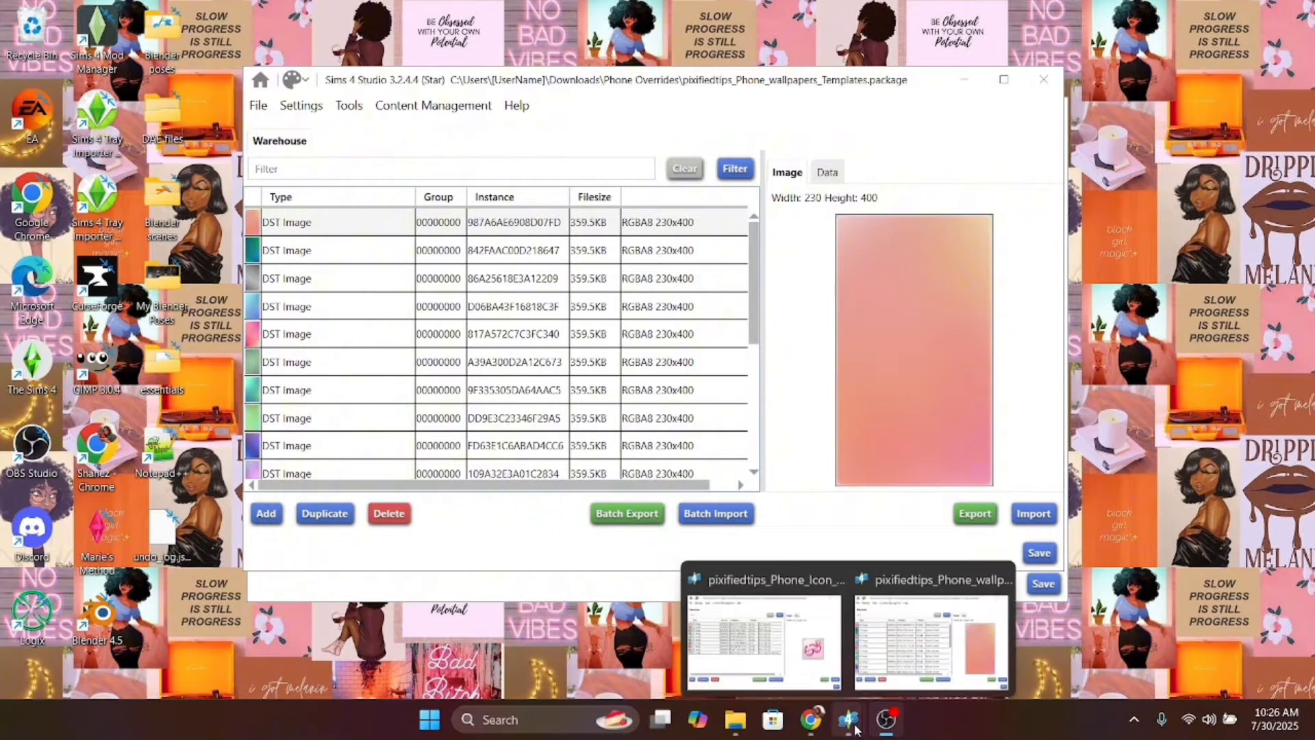
pyautogui.click(931, 641)
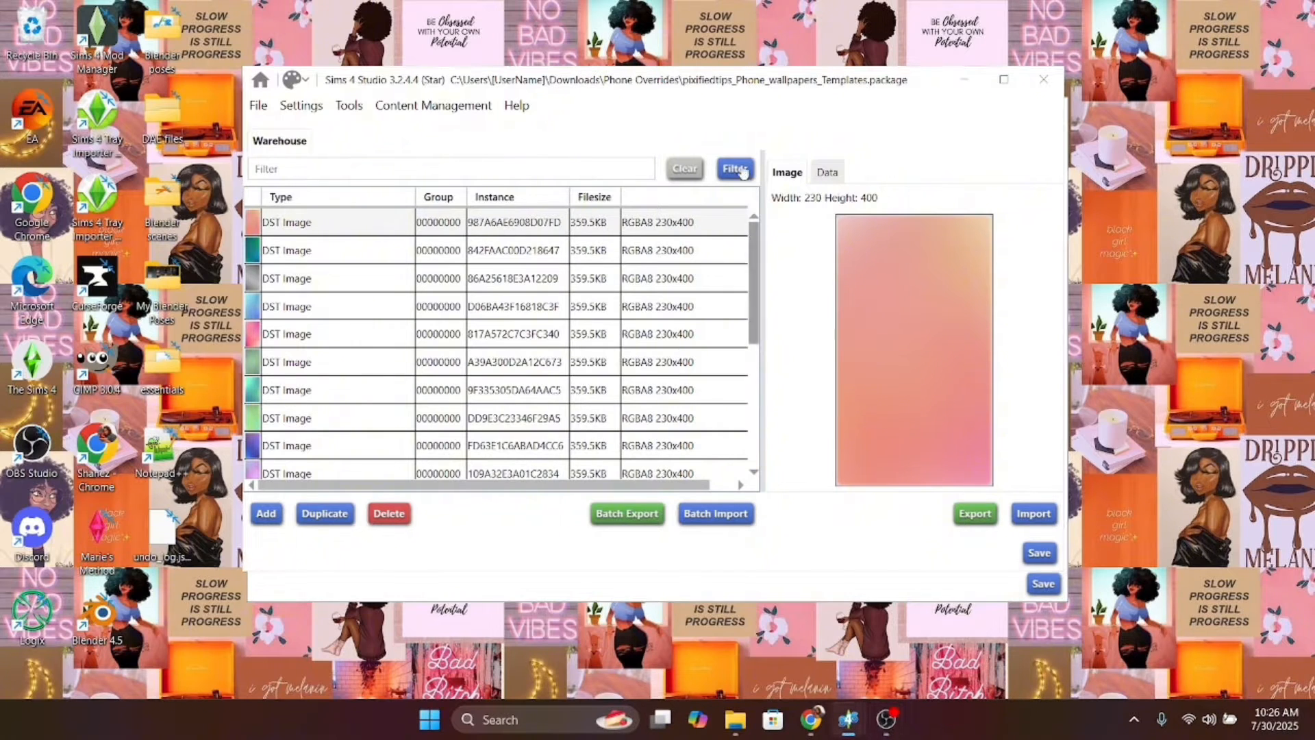
pyautogui.moveTo(732, 91); pyautogui.dragTo(958, 106)
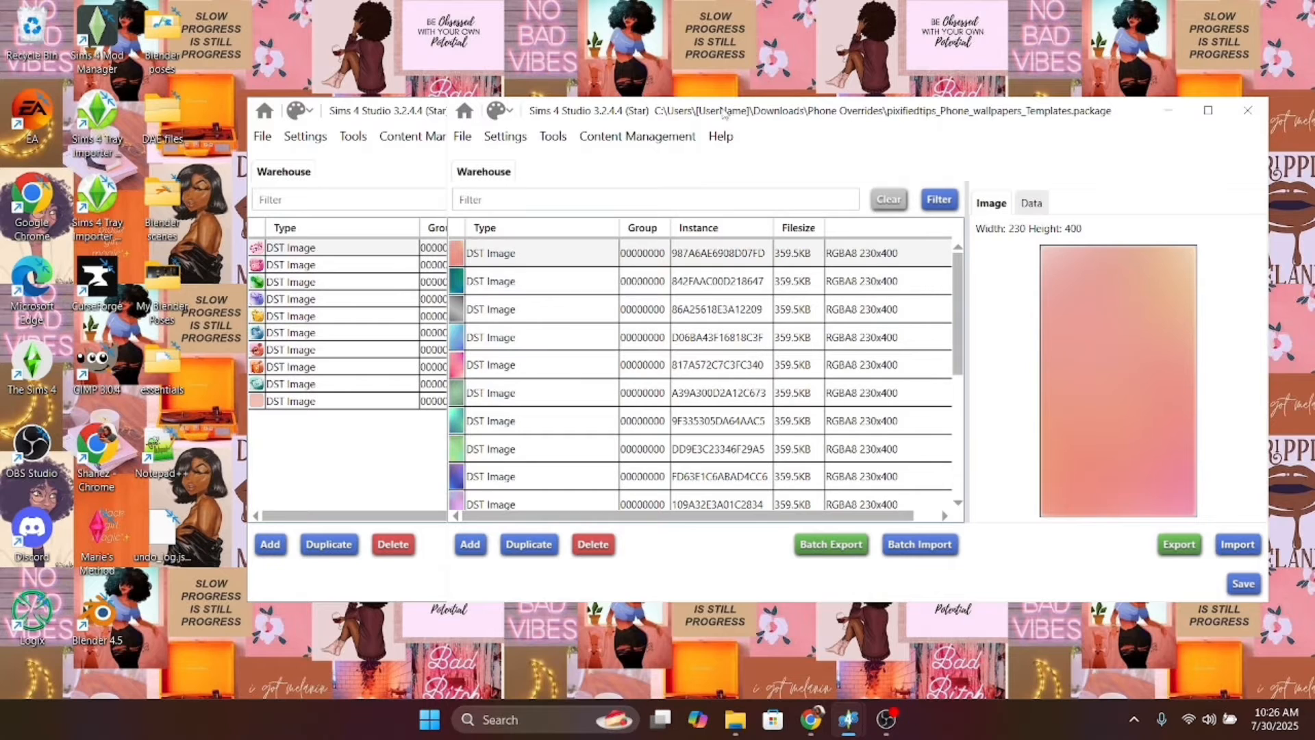
pyautogui.moveTo(725, 115); pyautogui.dragTo(830, 455)
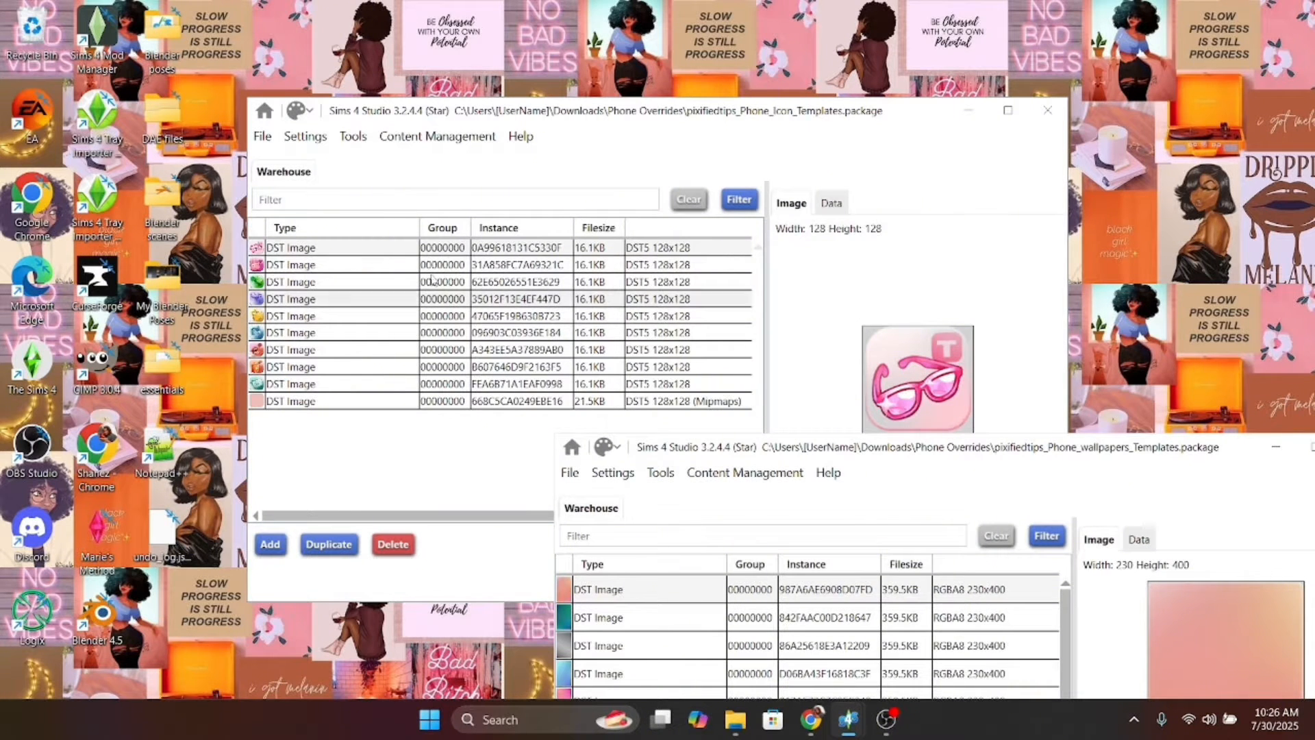
# Step: Preview the DST images in the phone icon templates package, from the app icons to the plain pink base
pyautogui.click(384, 265)
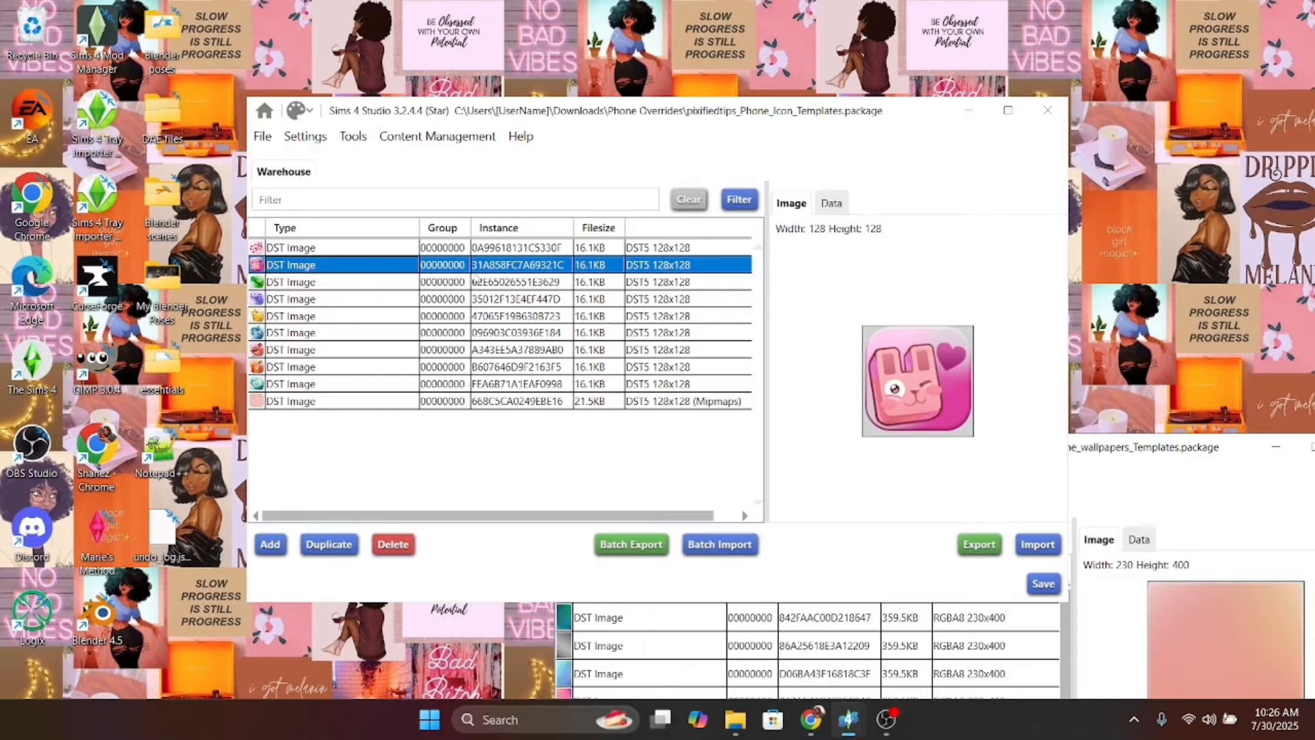
pyautogui.click(479, 282)
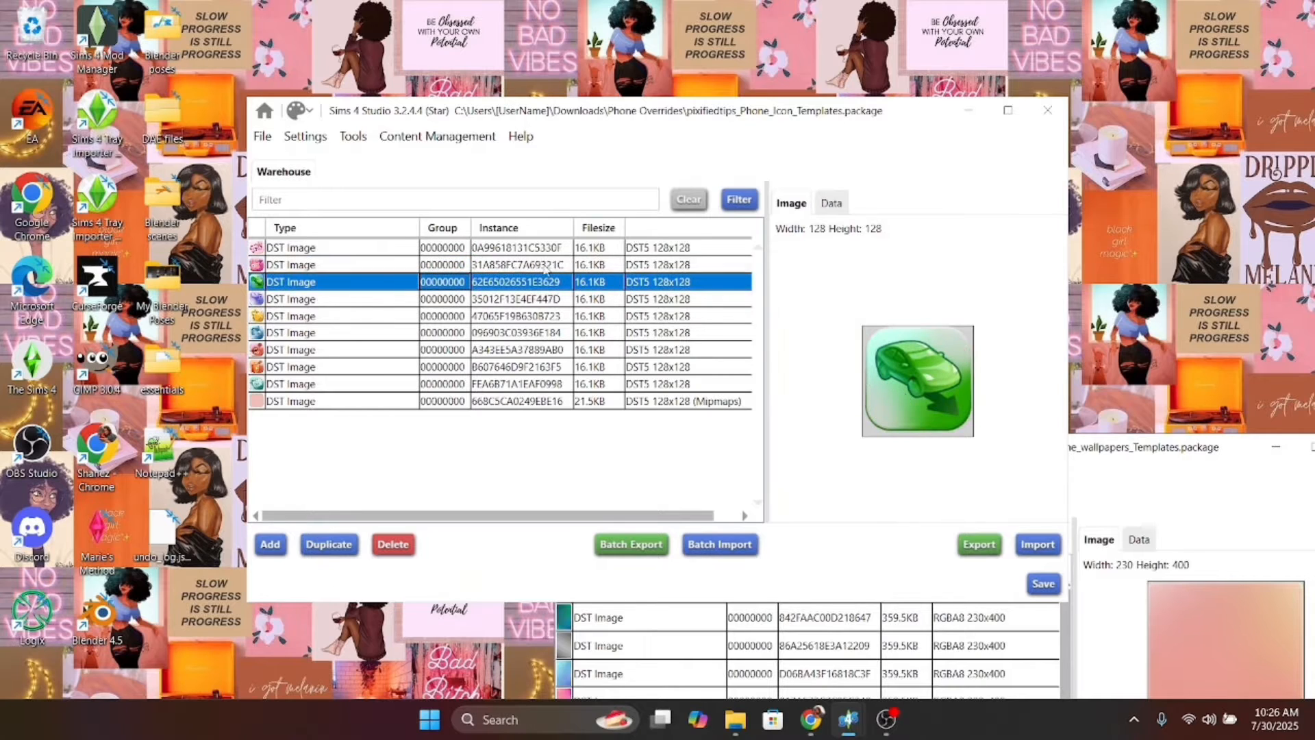
pyautogui.press('Down')
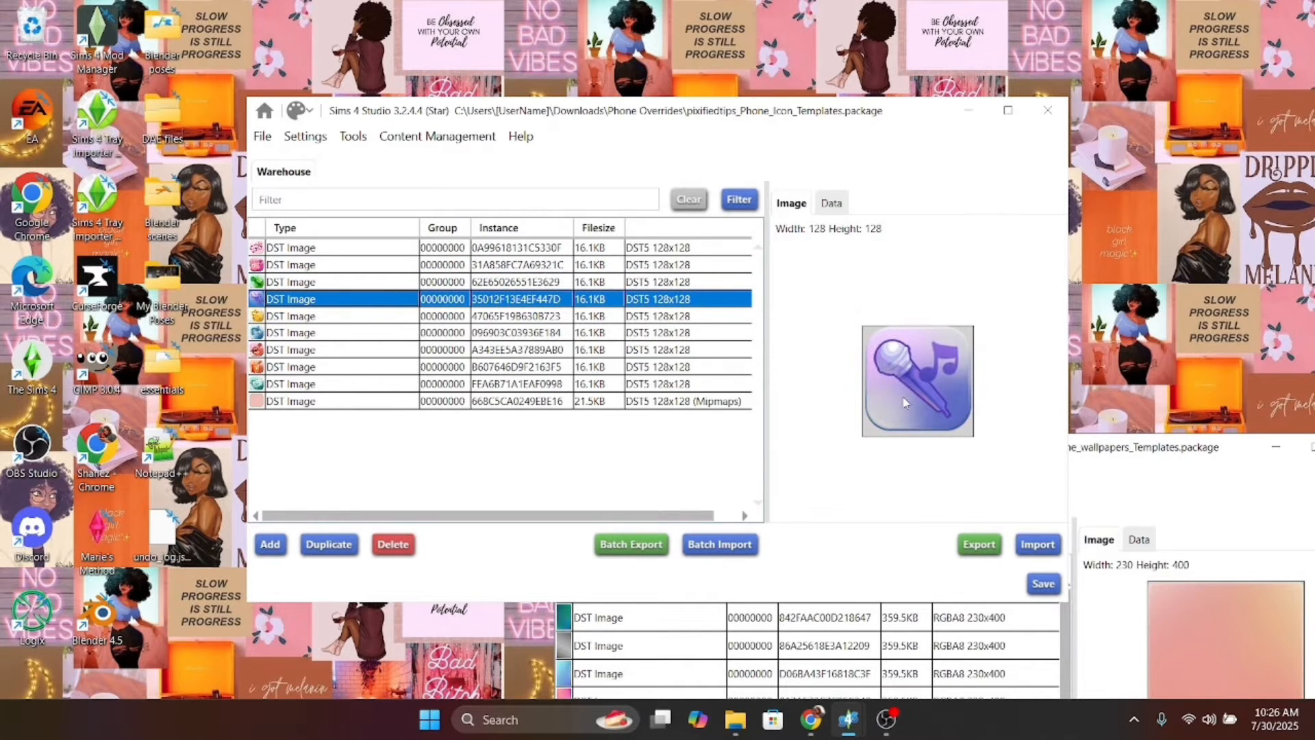
pyautogui.click(503, 317)
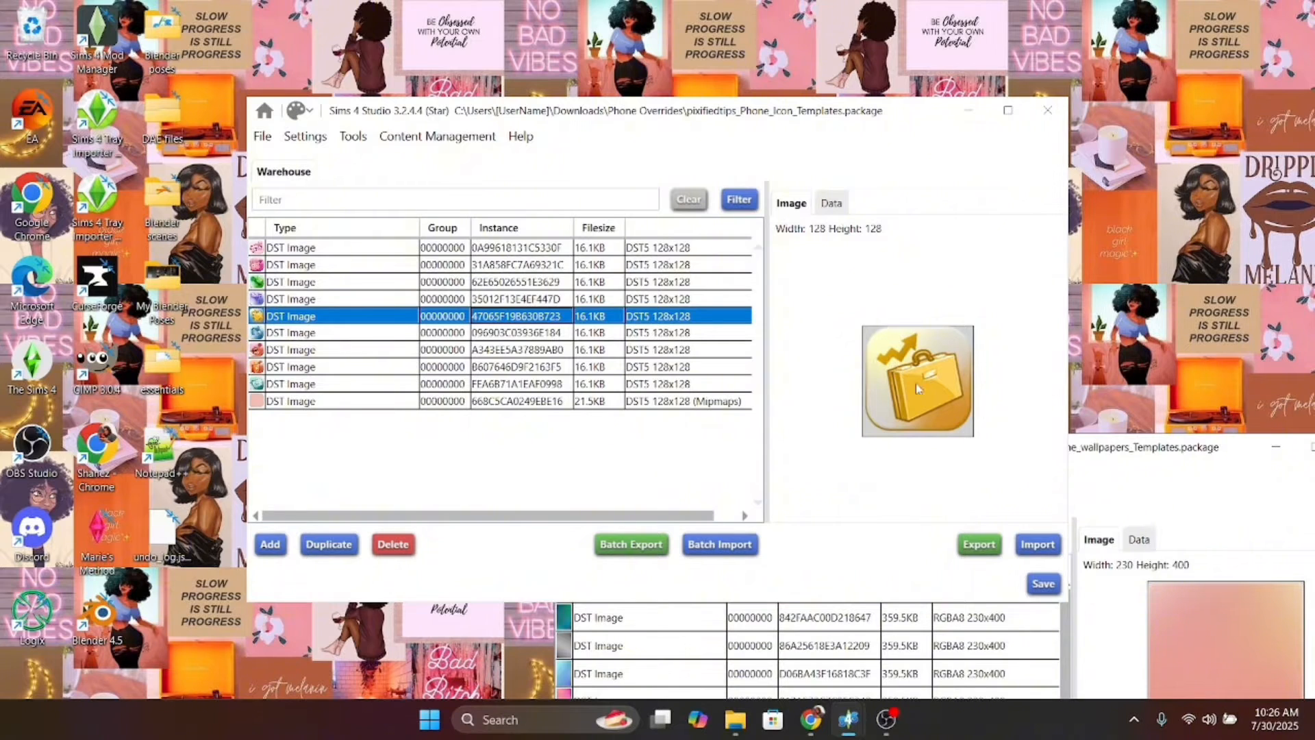
pyautogui.click(425, 332)
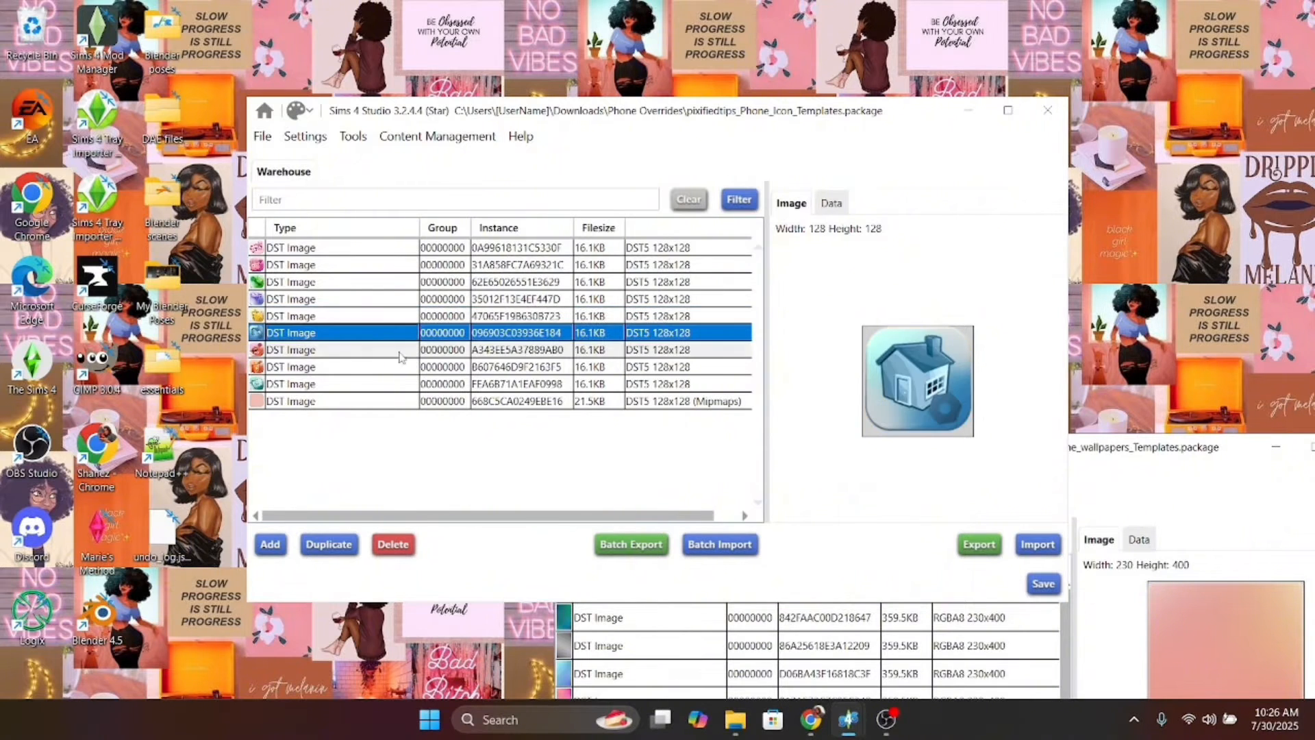
pyautogui.click(408, 349)
pyautogui.press('Down')
pyautogui.press('Down')
pyautogui.press('Down')
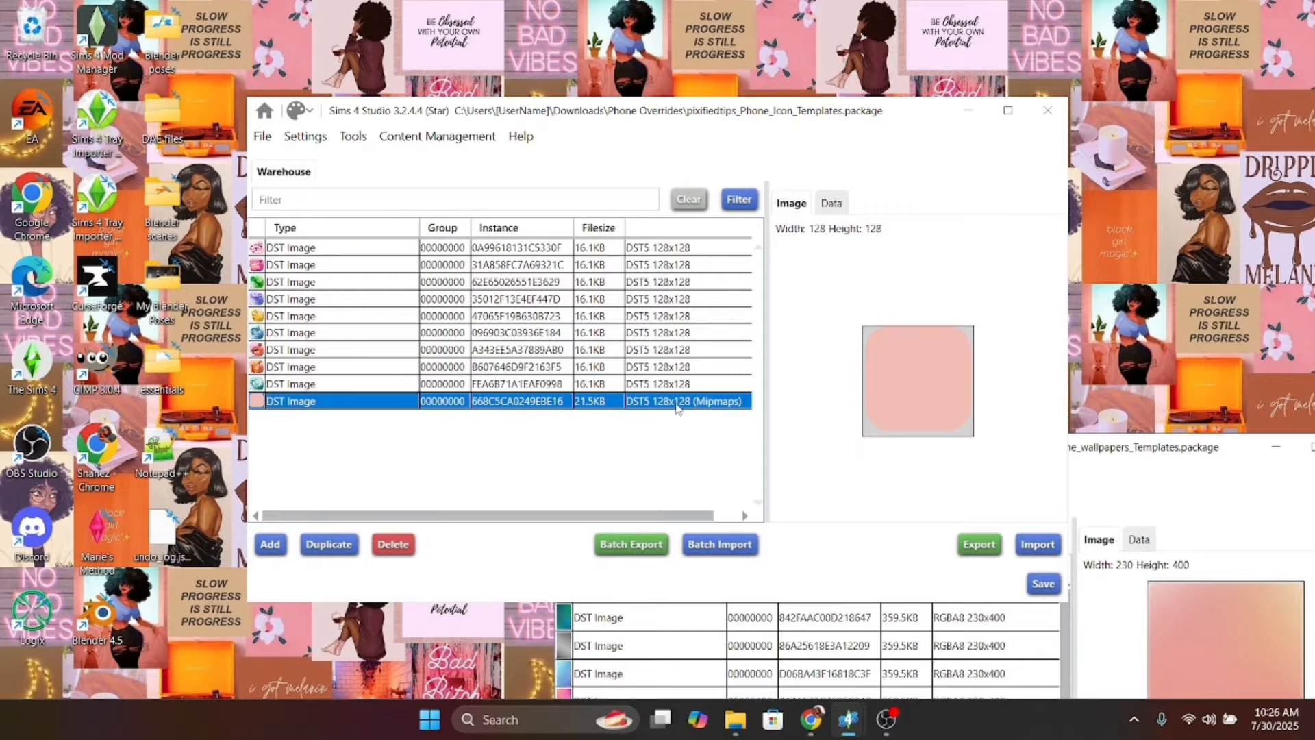
pyautogui.click(571, 249)
pyautogui.click(569, 281)
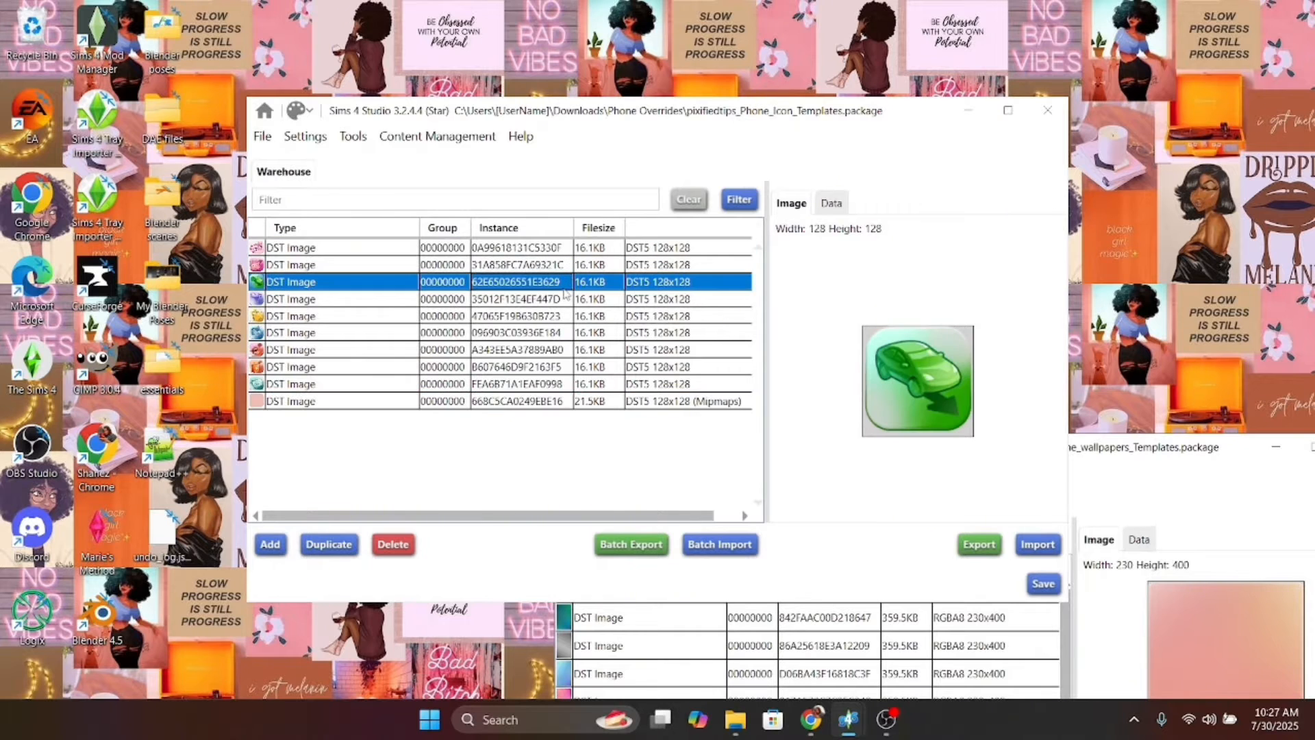
pyautogui.click(560, 318)
pyautogui.click(561, 332)
# Step: Start exporting the plain pink base image of the phone icon package to the Phone Overrides folder on local disk (D:)
pyautogui.click(647, 403)
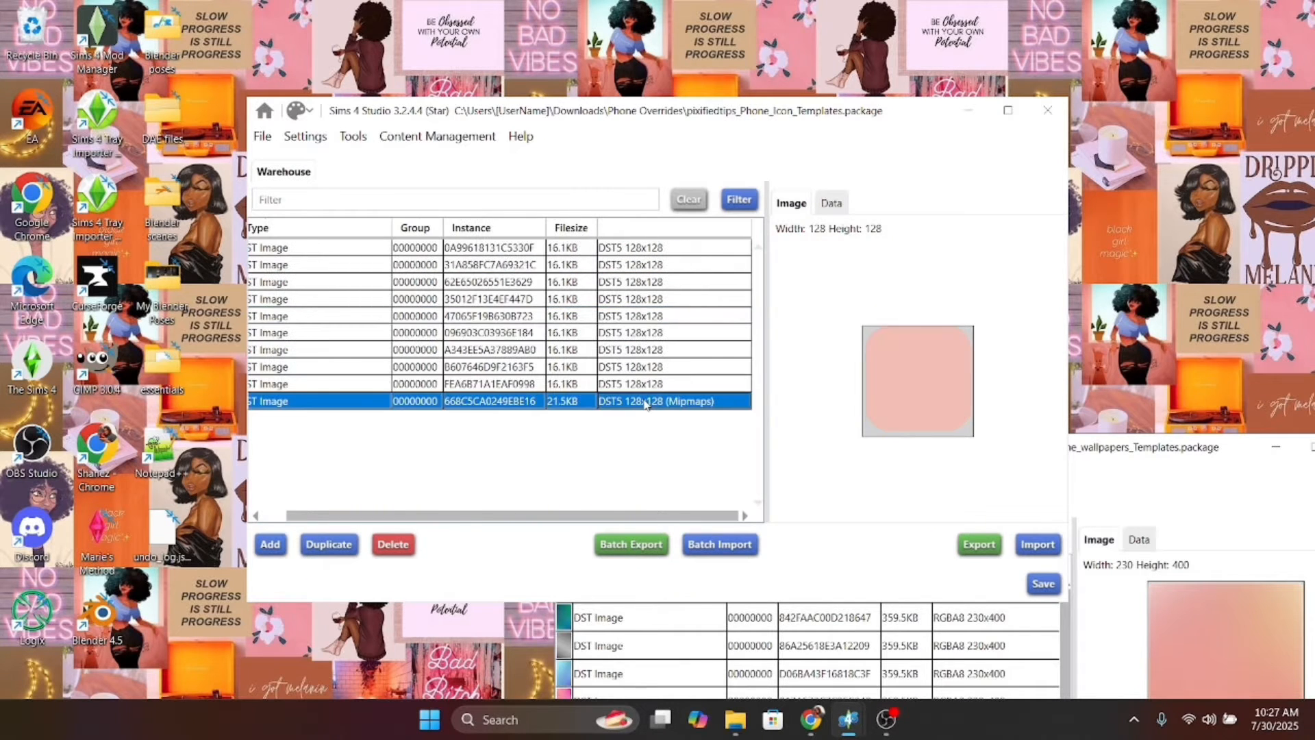
pyautogui.click(979, 545)
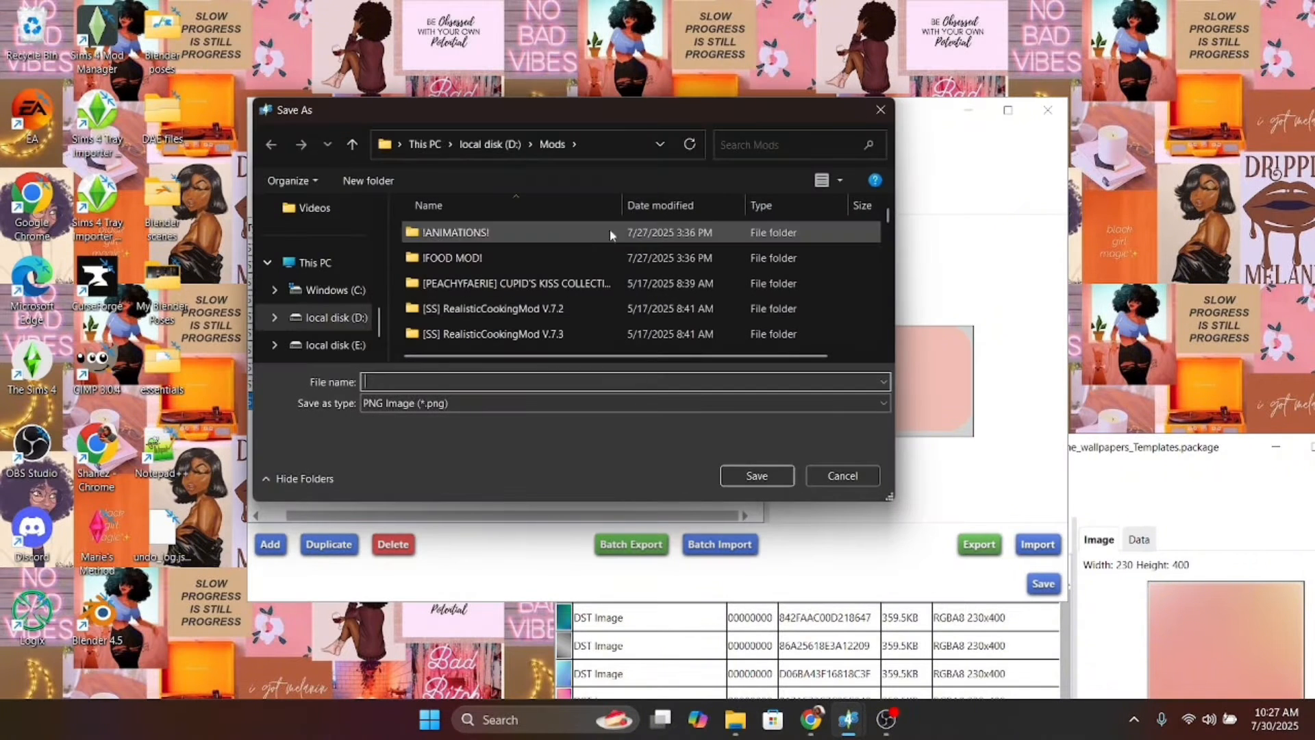
pyautogui.scroll(4, 319, 237)
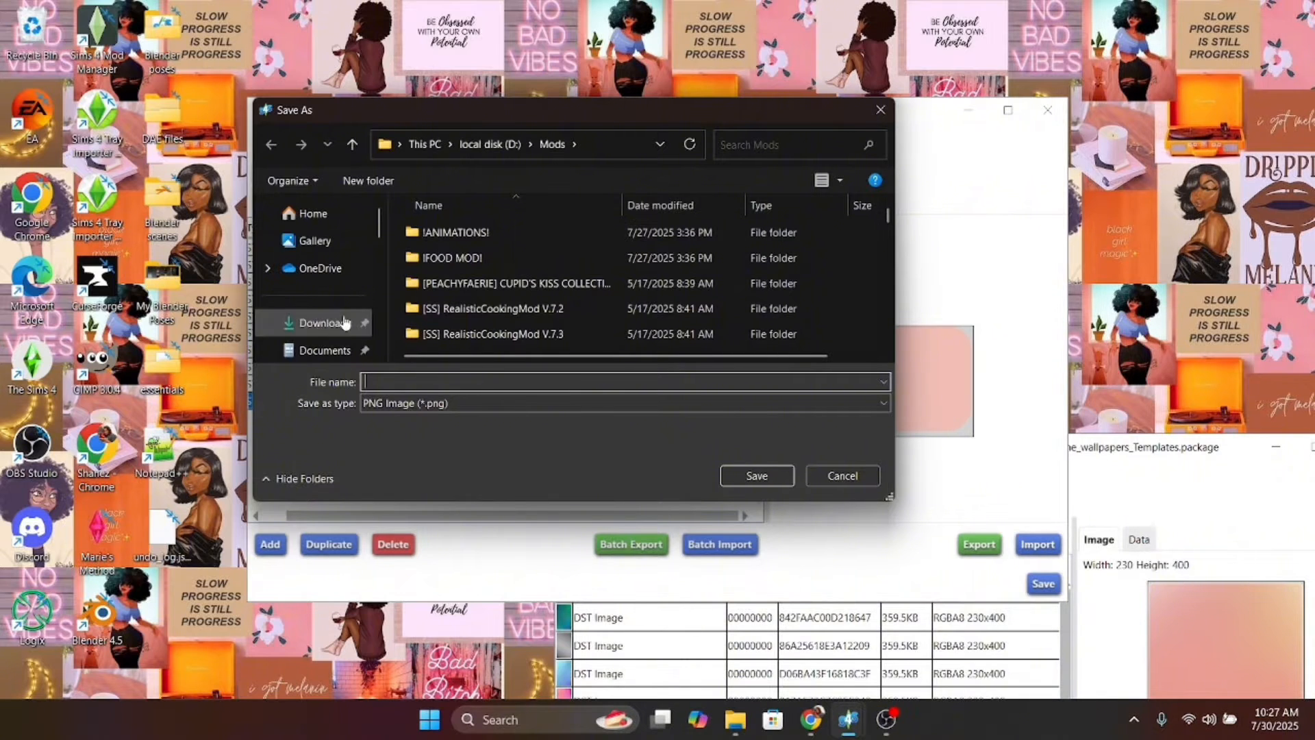
pyautogui.scroll(-5, 316, 268)
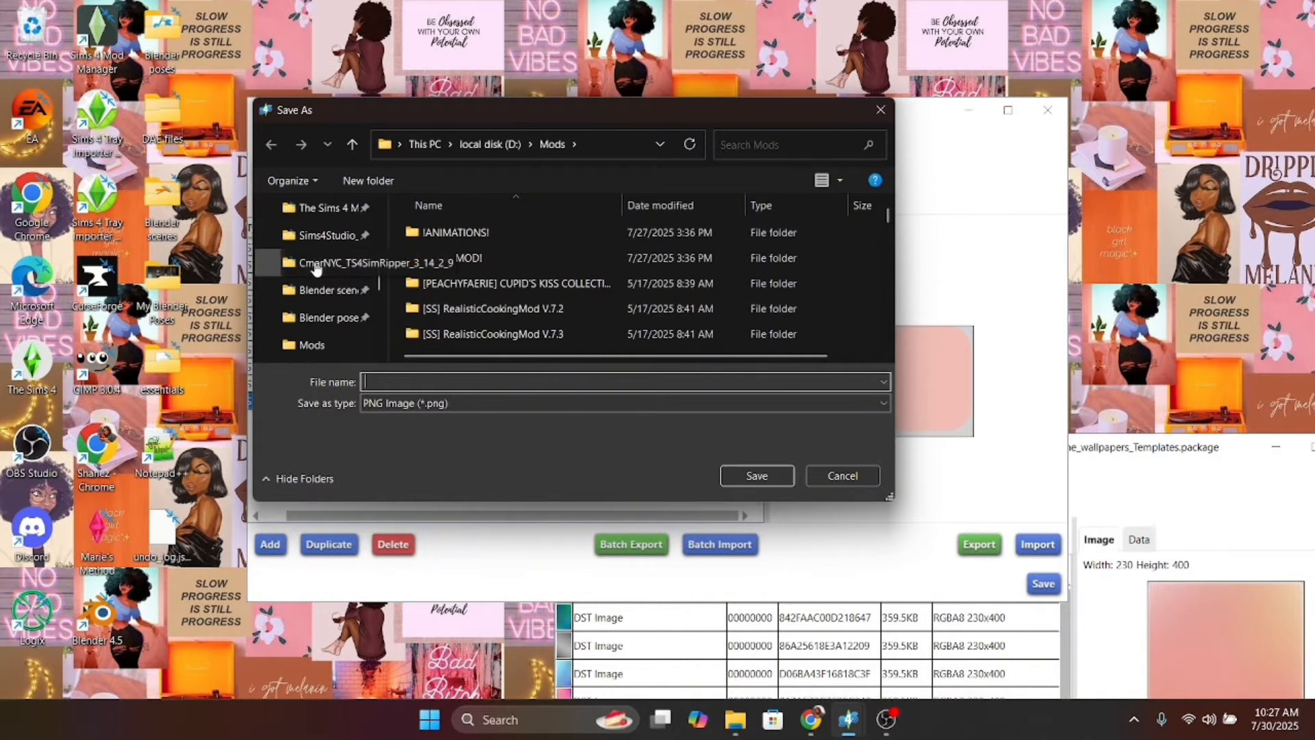
pyautogui.scroll(-3, 332, 263)
pyautogui.scroll(-2, 333, 264)
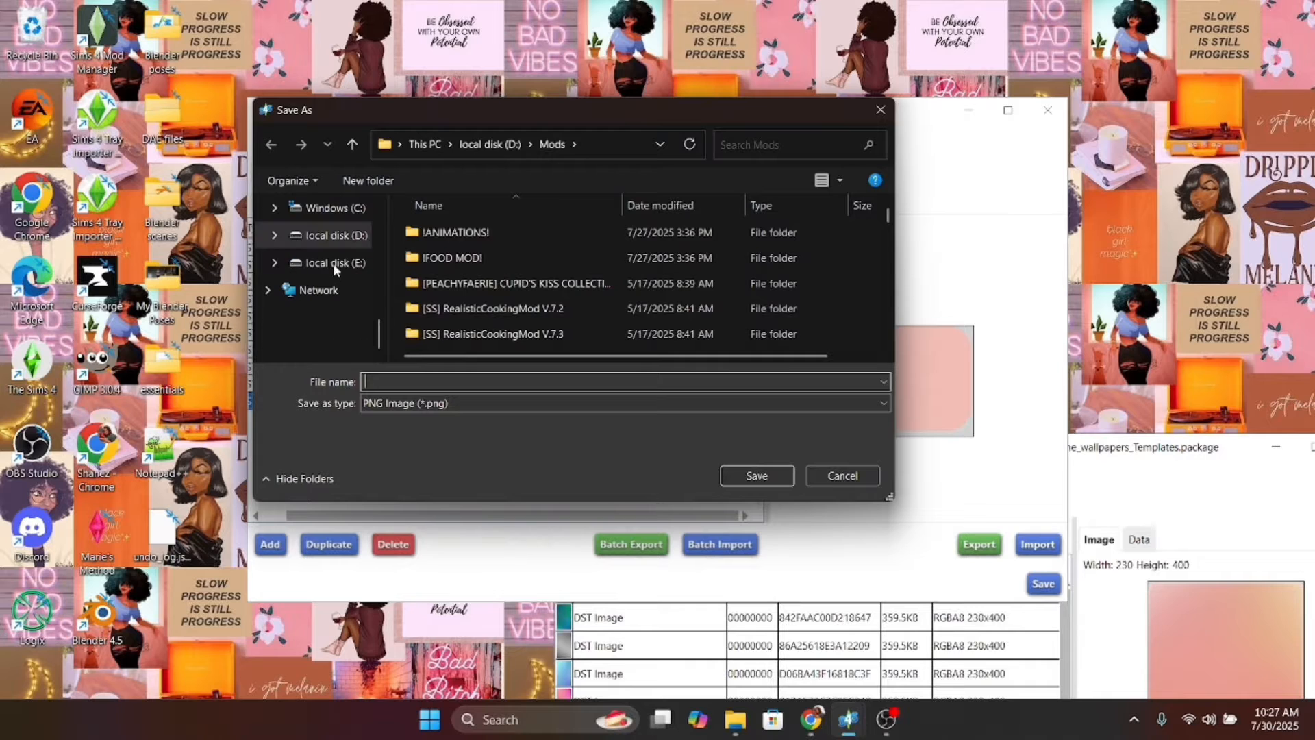
pyautogui.click(331, 238)
pyautogui.doubleClick(439, 262)
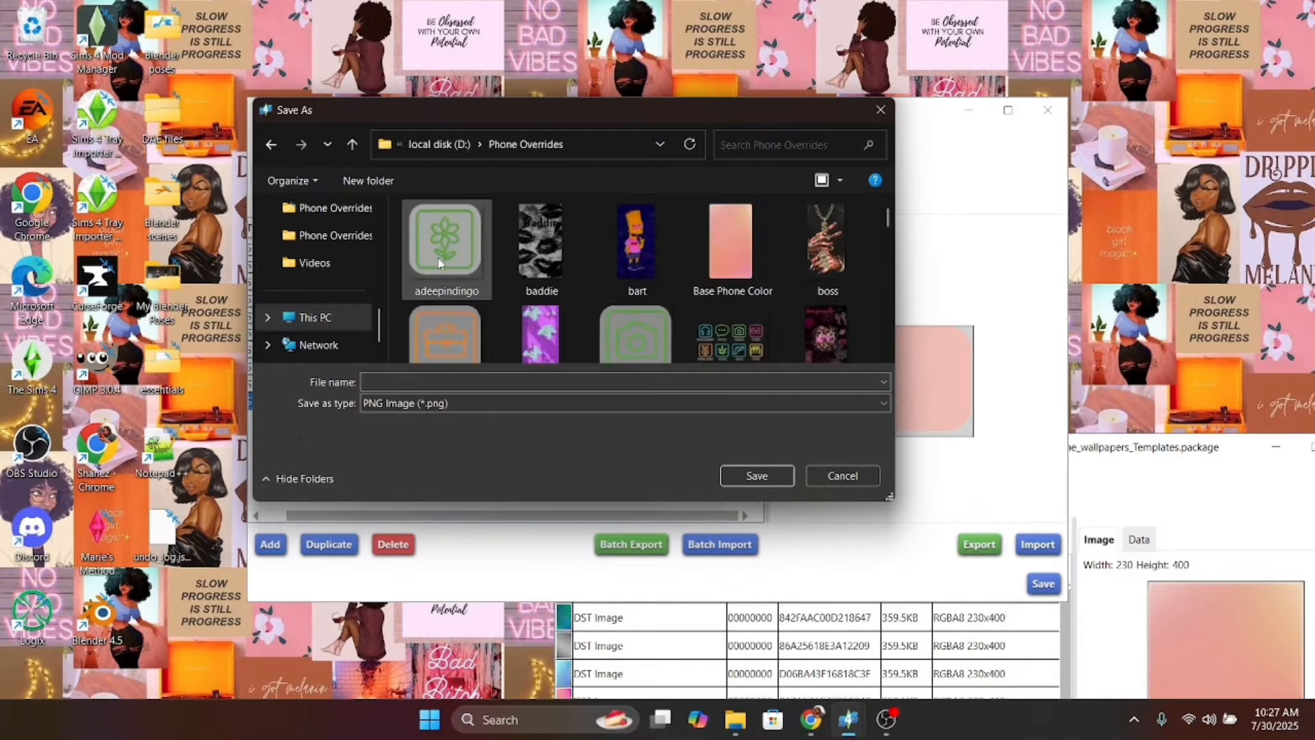
# Step: Name the exported PNG image "phone icon override" and save it
pyautogui.click(427, 378)
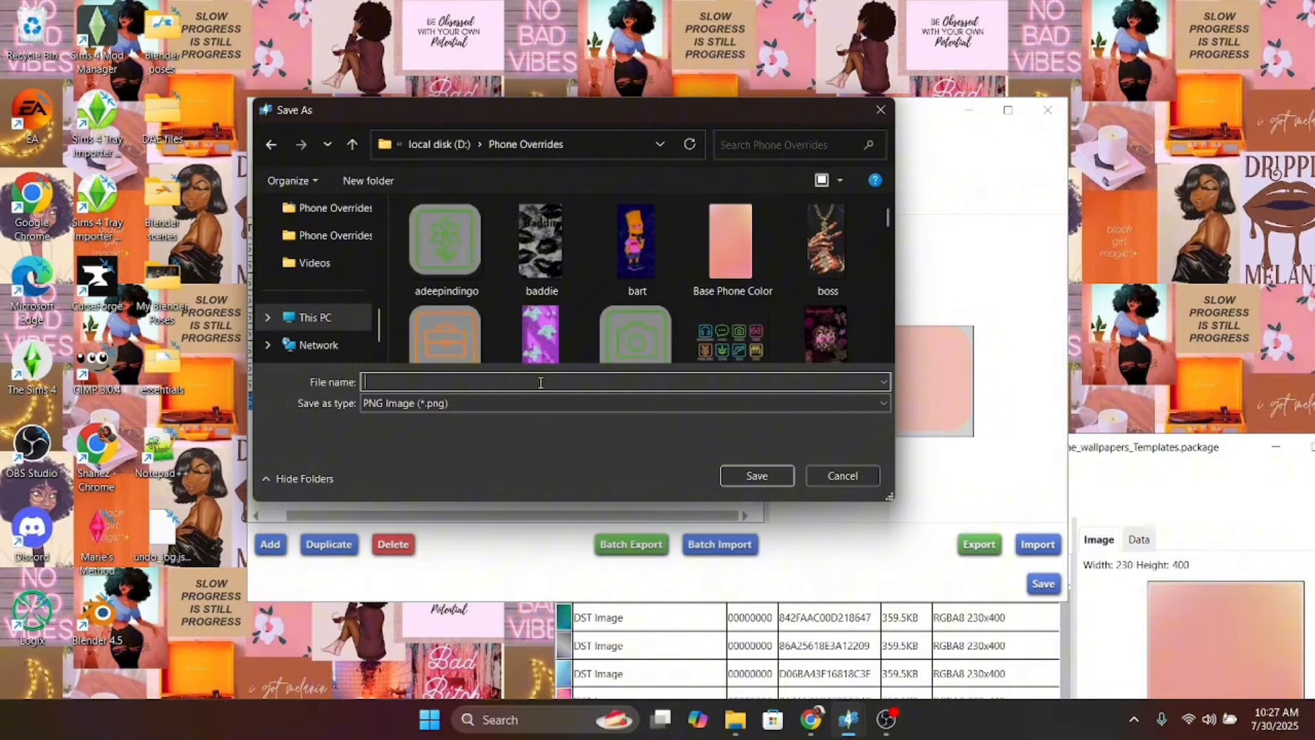
pyautogui.write('phone i')
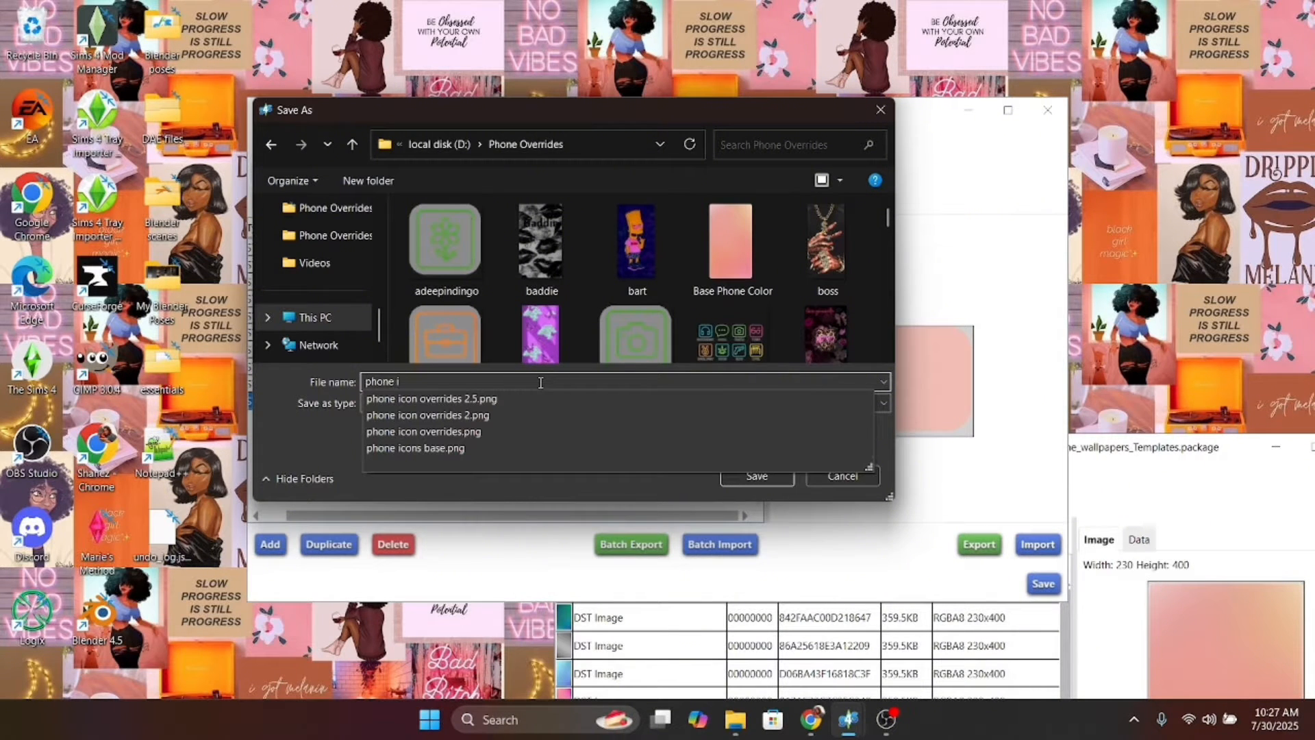
pyautogui.write('con override')
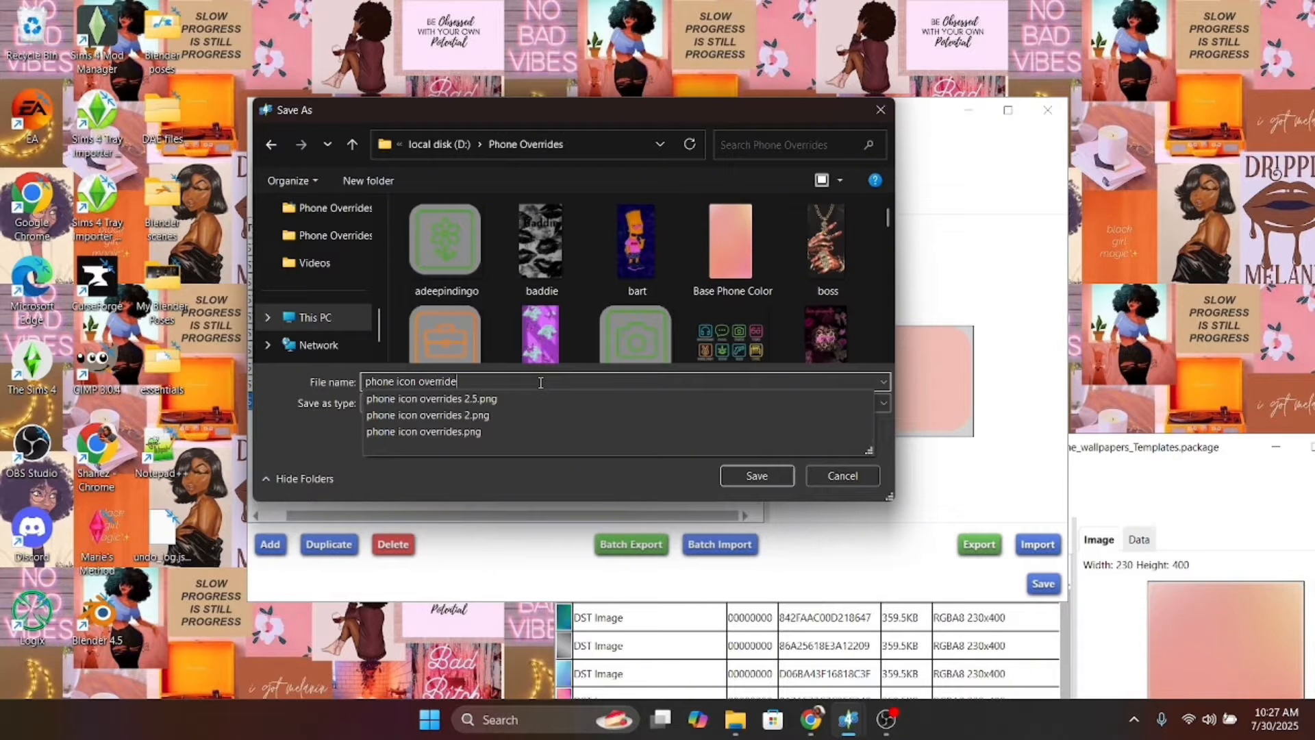
pyautogui.click(325, 429)
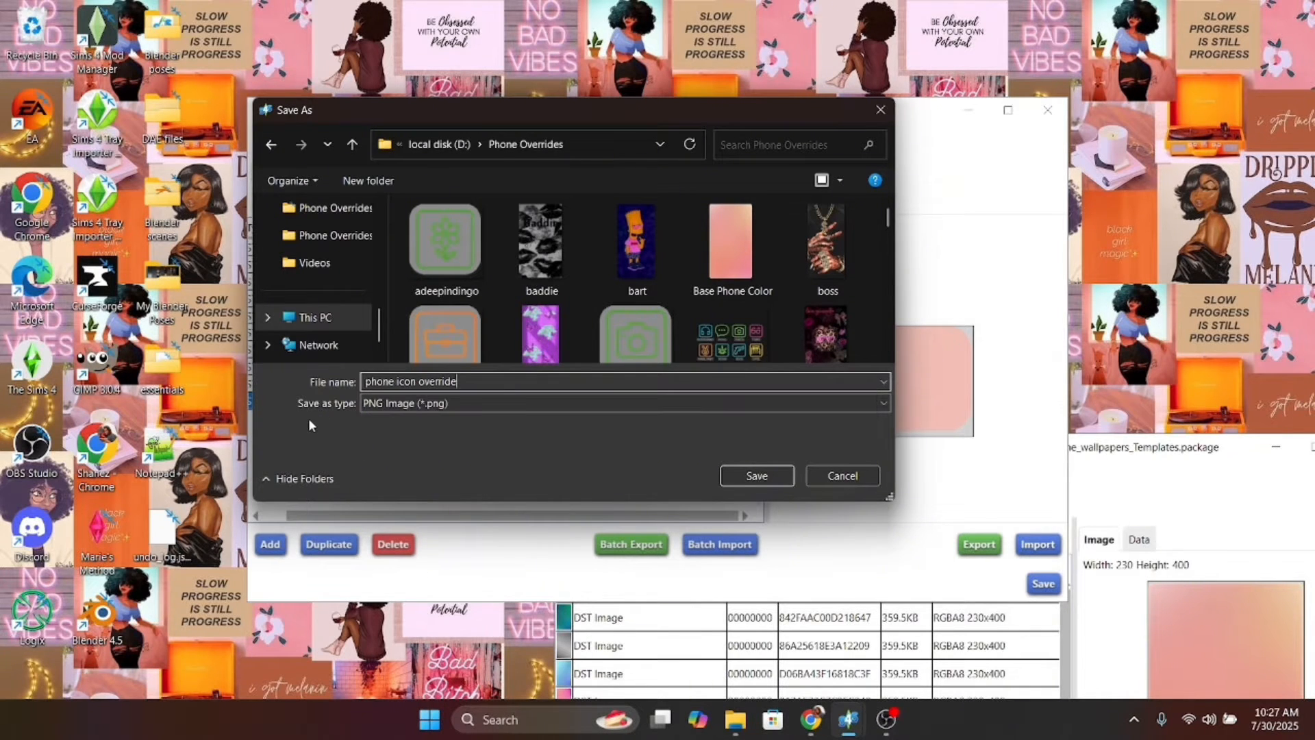
pyautogui.click(757, 476)
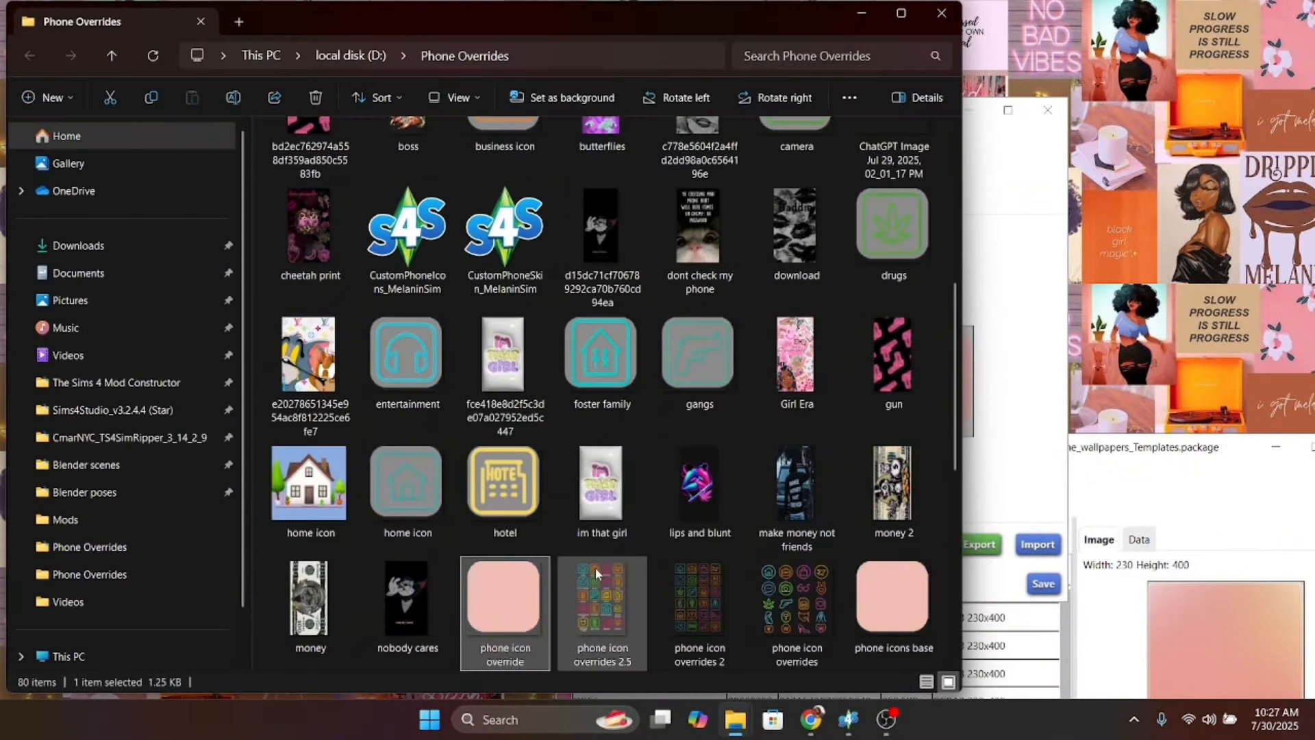
# Step: Delete the duplicate "phone icons base" image from the Phone Overrides folder and close the folder window
pyautogui.scroll(-4, 595, 567)
pyautogui.scroll(5, 595, 565)
pyautogui.scroll(-5, 685, 548)
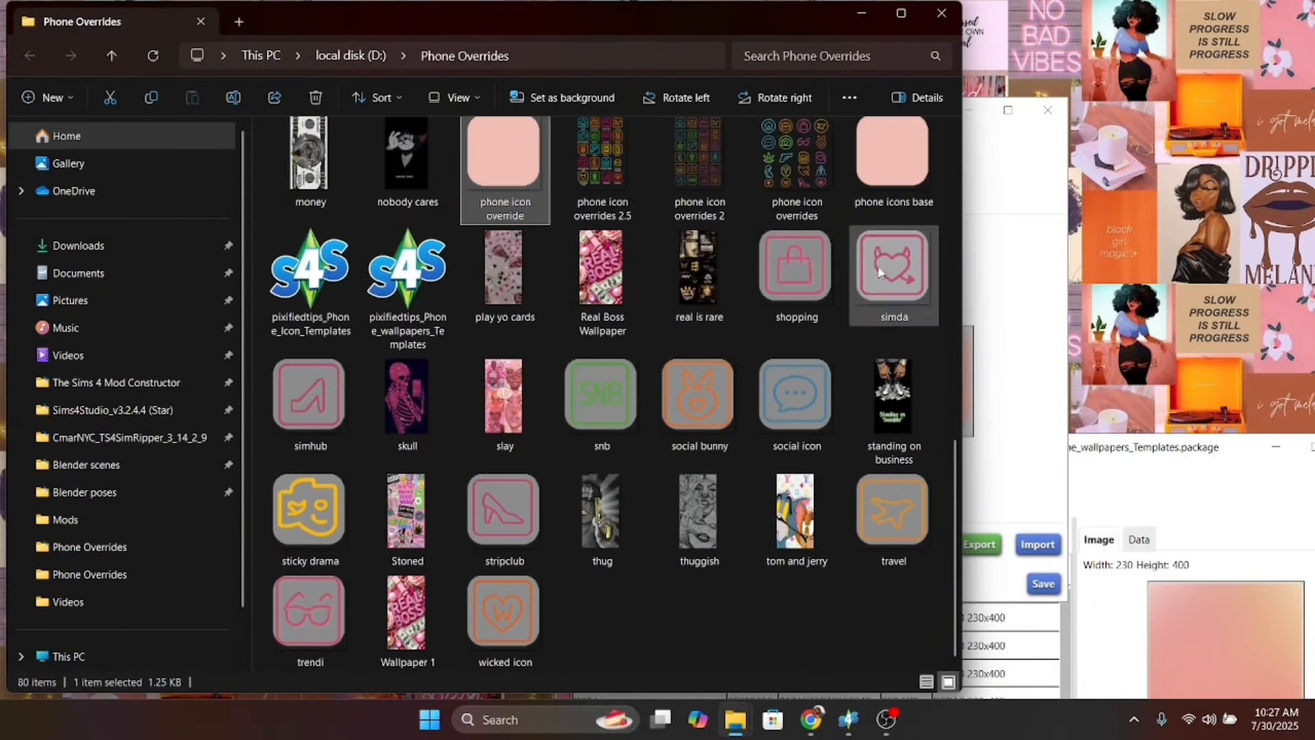
pyautogui.click(896, 184)
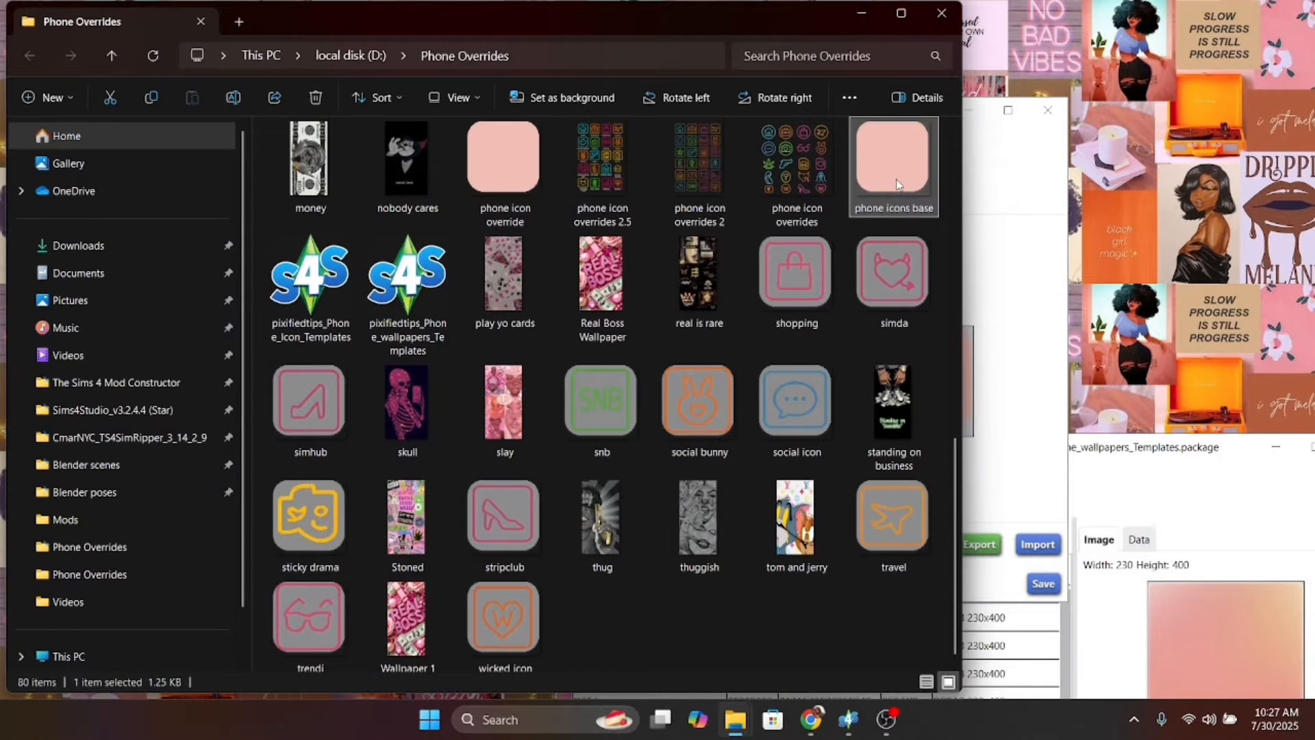
pyautogui.click(315, 98)
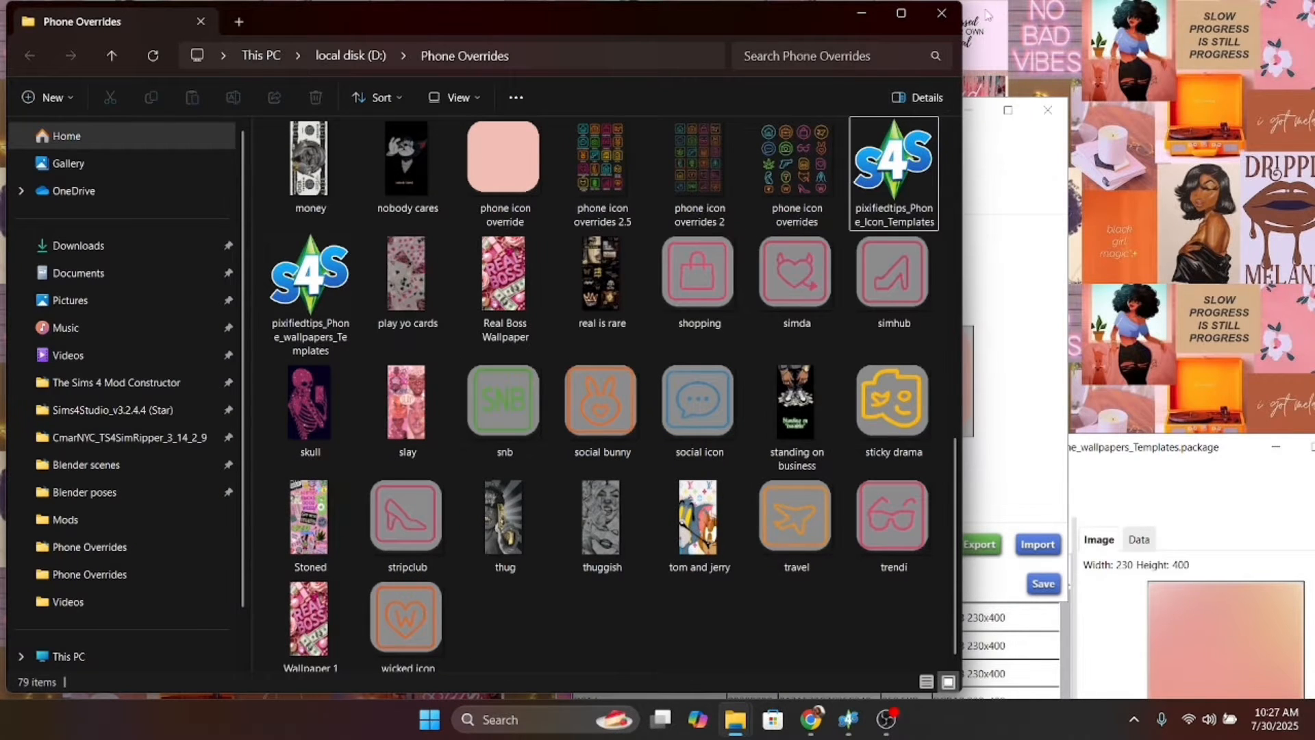
pyautogui.click(942, 15)
# Step: Export the first wallpaper image of the phone wallpapers package as PNG, overwriting "Base Phone Color" in the Phone Overrides folder
pyautogui.moveTo(1145, 460); pyautogui.dragTo(845, 120)
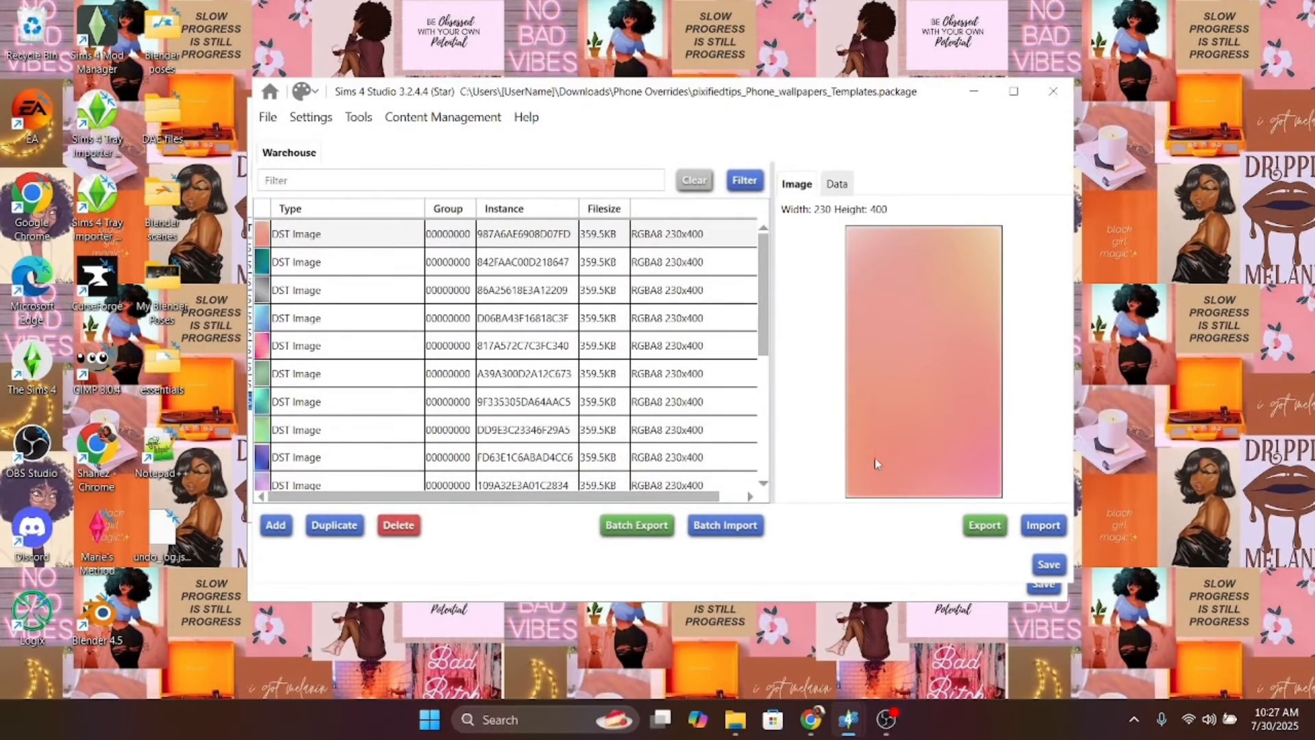
pyautogui.click(982, 526)
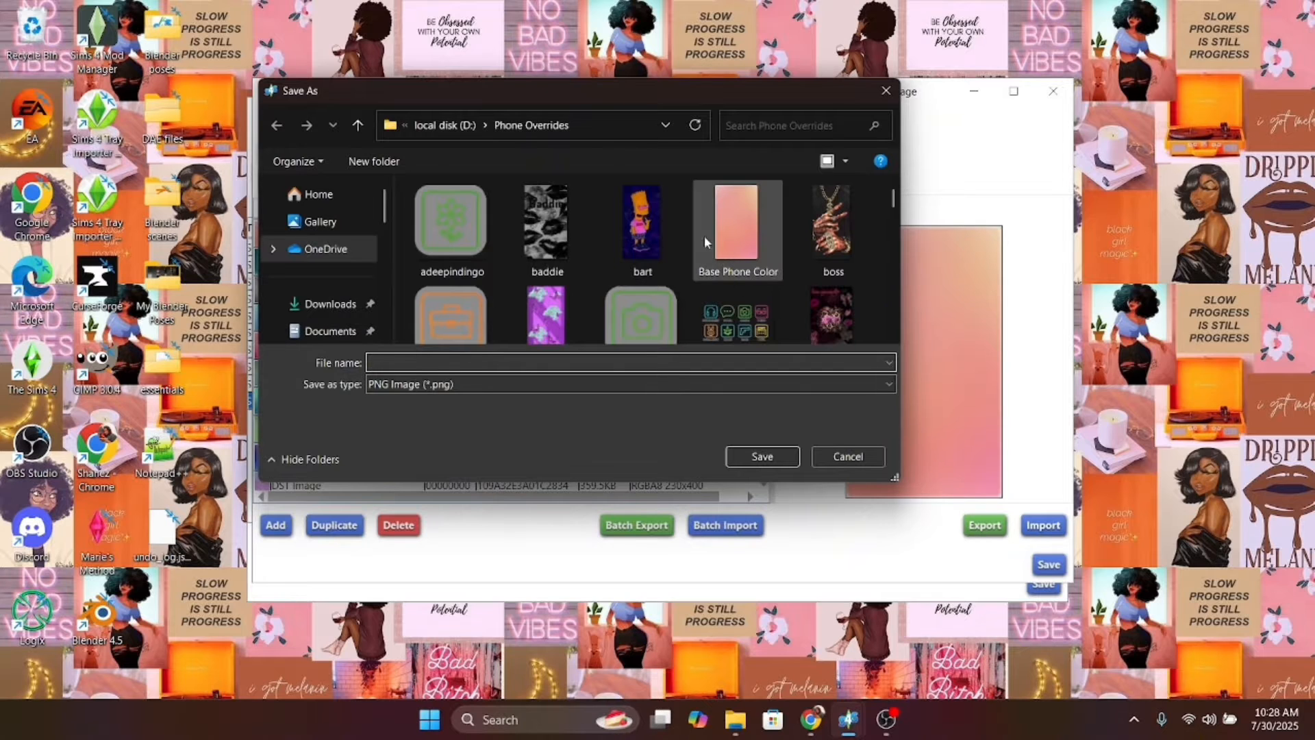
pyautogui.click(734, 237)
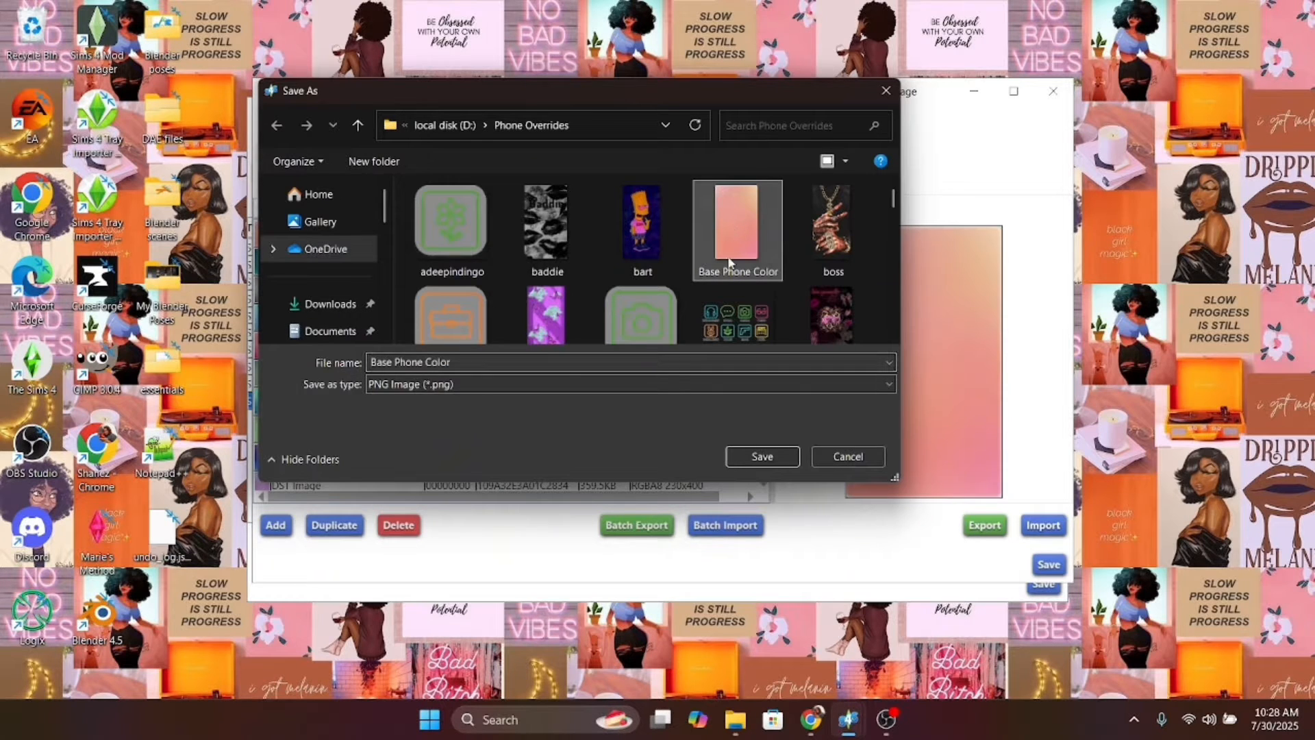
pyautogui.click(760, 455)
pyautogui.click(700, 421)
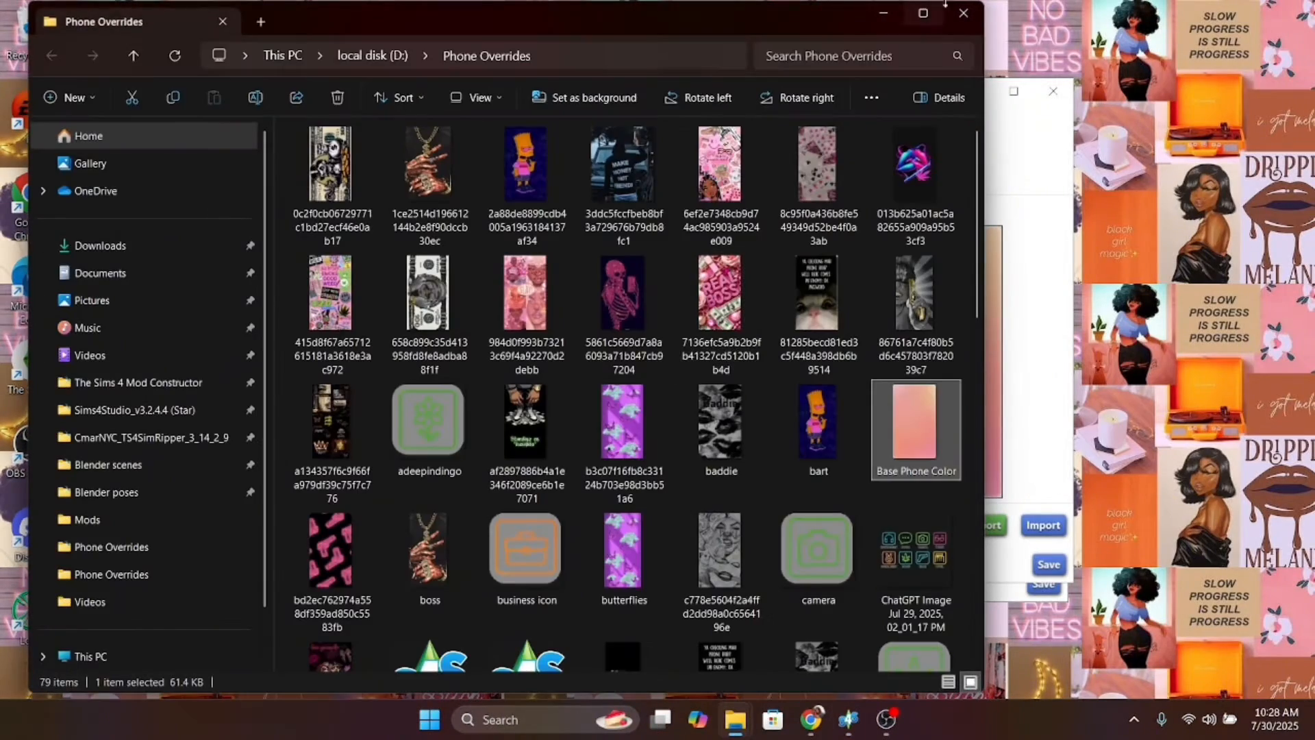
pyautogui.click(964, 13)
# Step: Move the phone wallpapers package window aside, switch to Chrome and open Pinterest in a new tab
pyautogui.moveTo(718, 104); pyautogui.dragTo(974, 123)
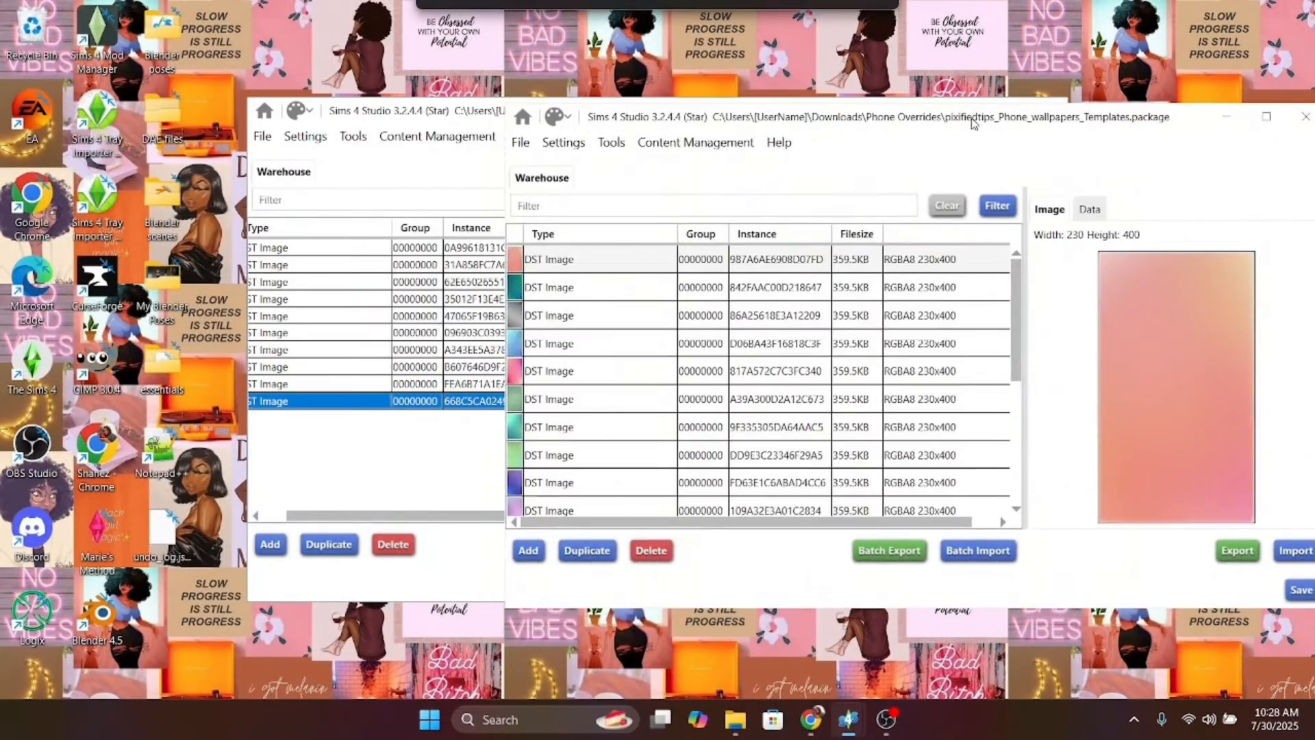
pyautogui.click(808, 727)
pyautogui.click(426, 18)
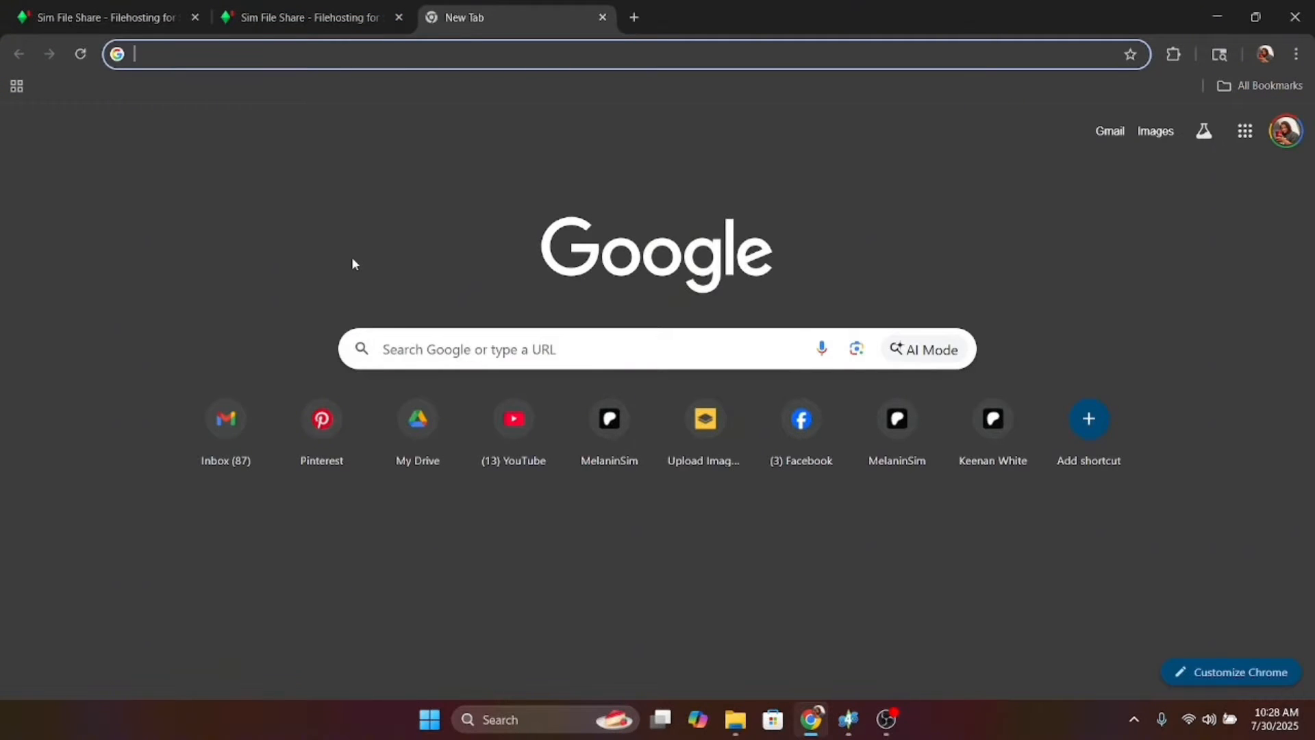
pyautogui.click(321, 432)
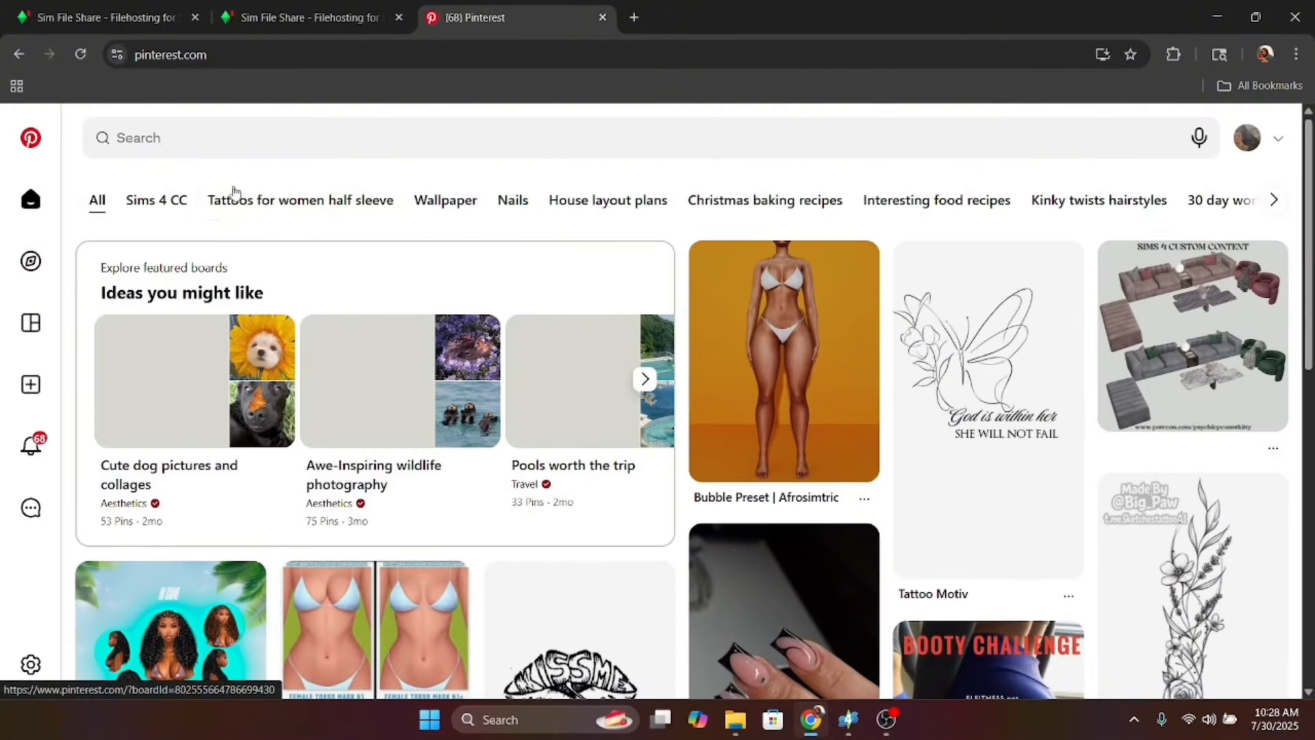
# Step: Search Pinterest for "iphone wallpaper"
pyautogui.click(198, 138)
pyautogui.write('i')
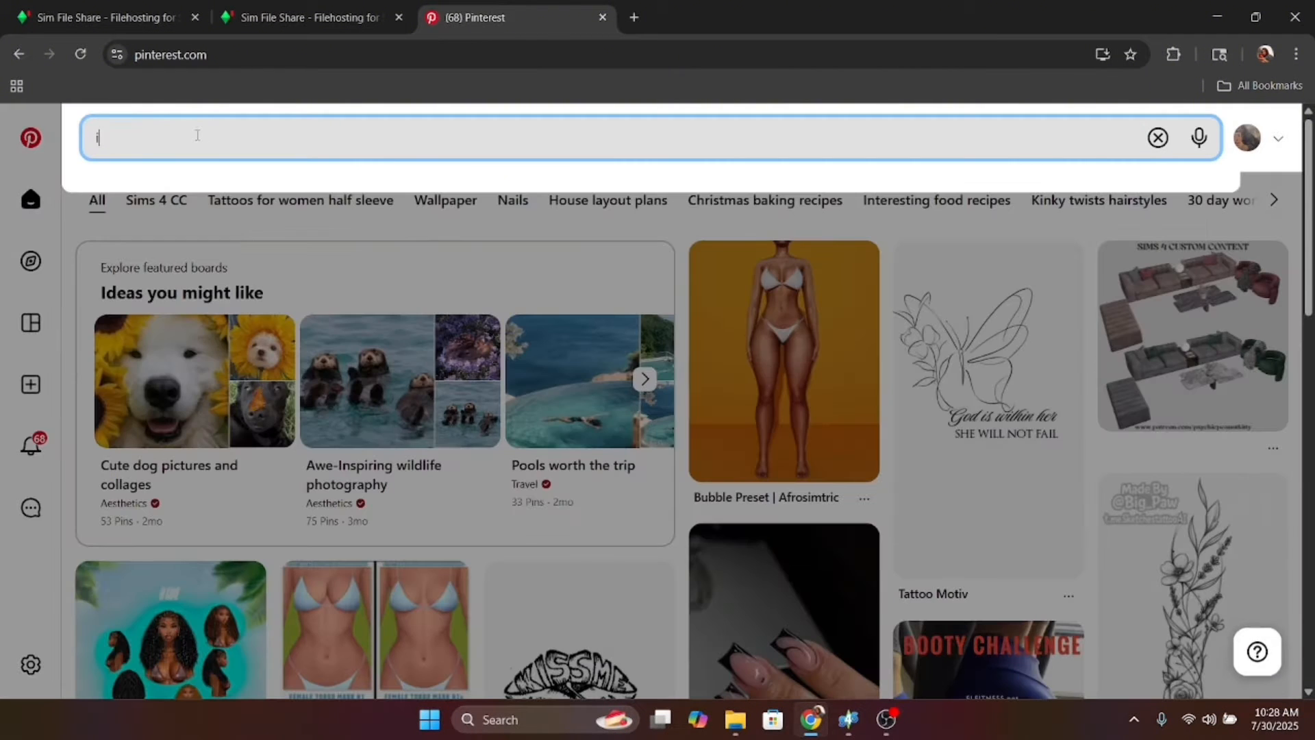
pyautogui.write('phone wal')
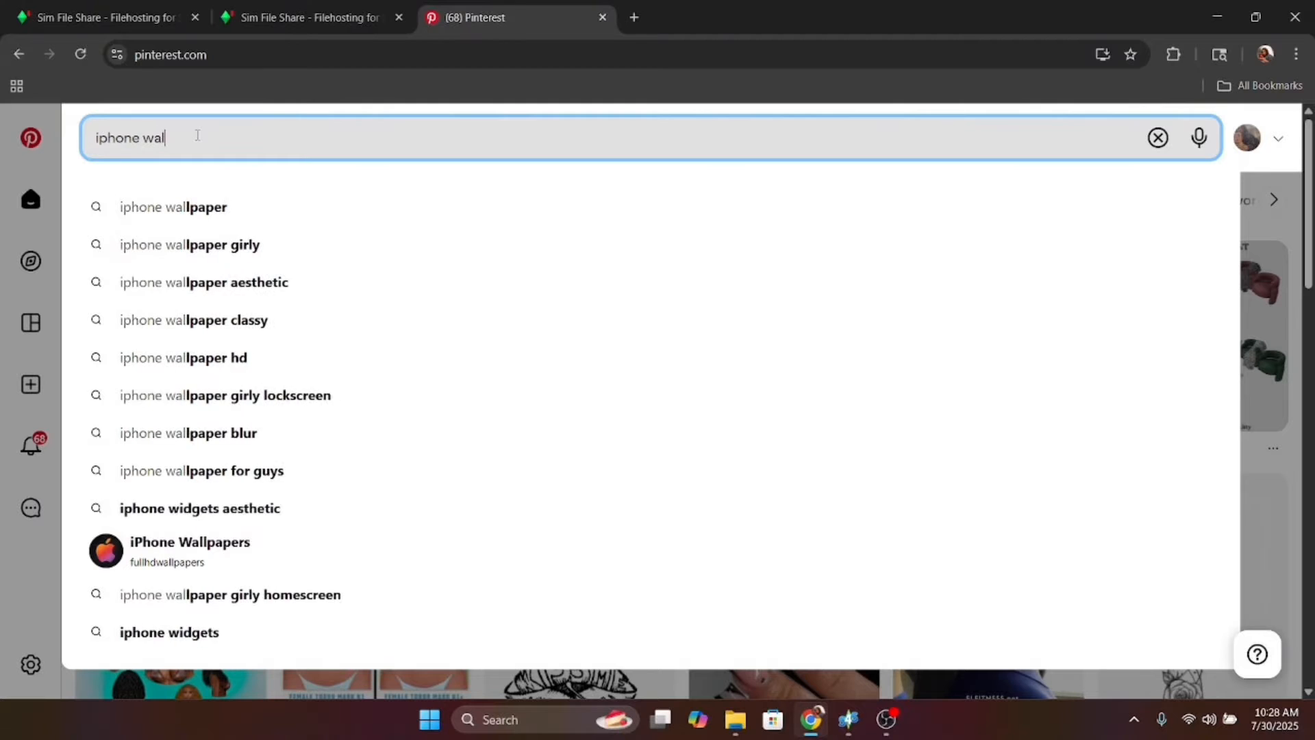
pyautogui.write('lpaper')
pyautogui.press('BackSpace')
pyautogui.press('BackSpace')
pyautogui.press('BackSpace')
pyautogui.press('BackSpace')
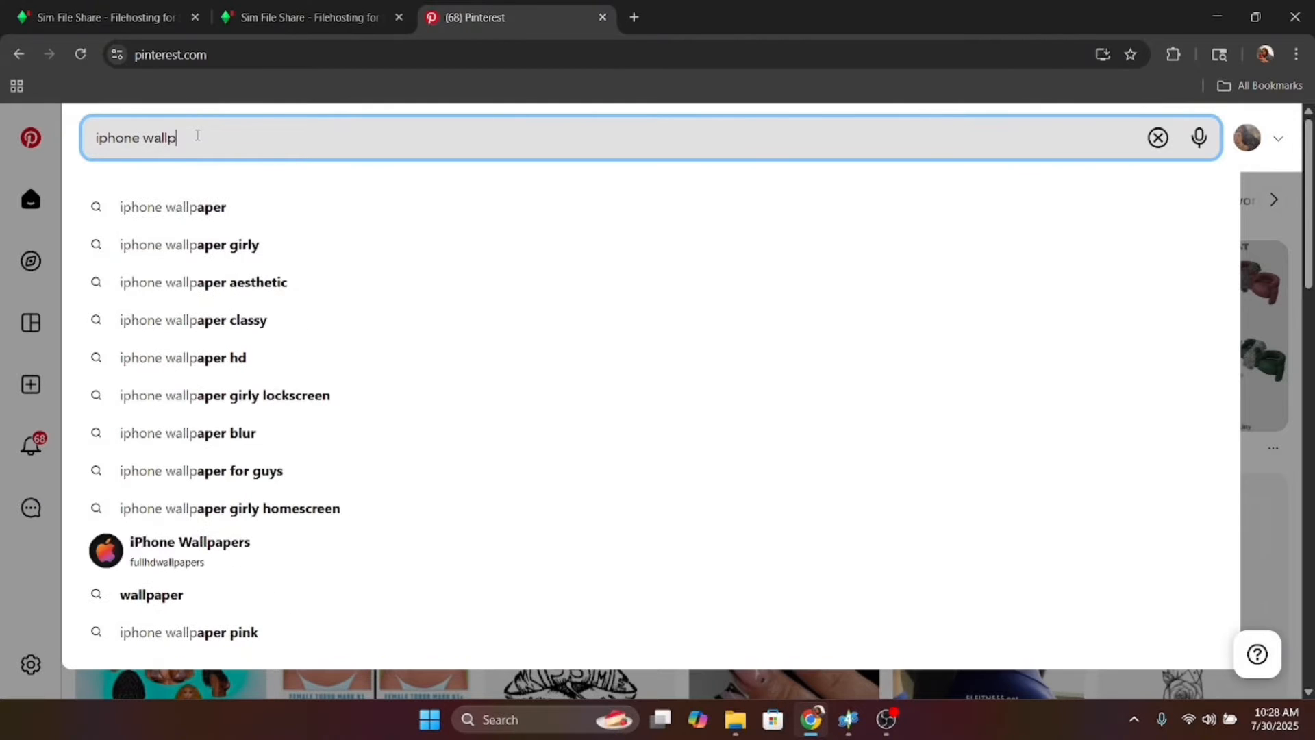
pyautogui.write('aper')
pyautogui.press('Return')
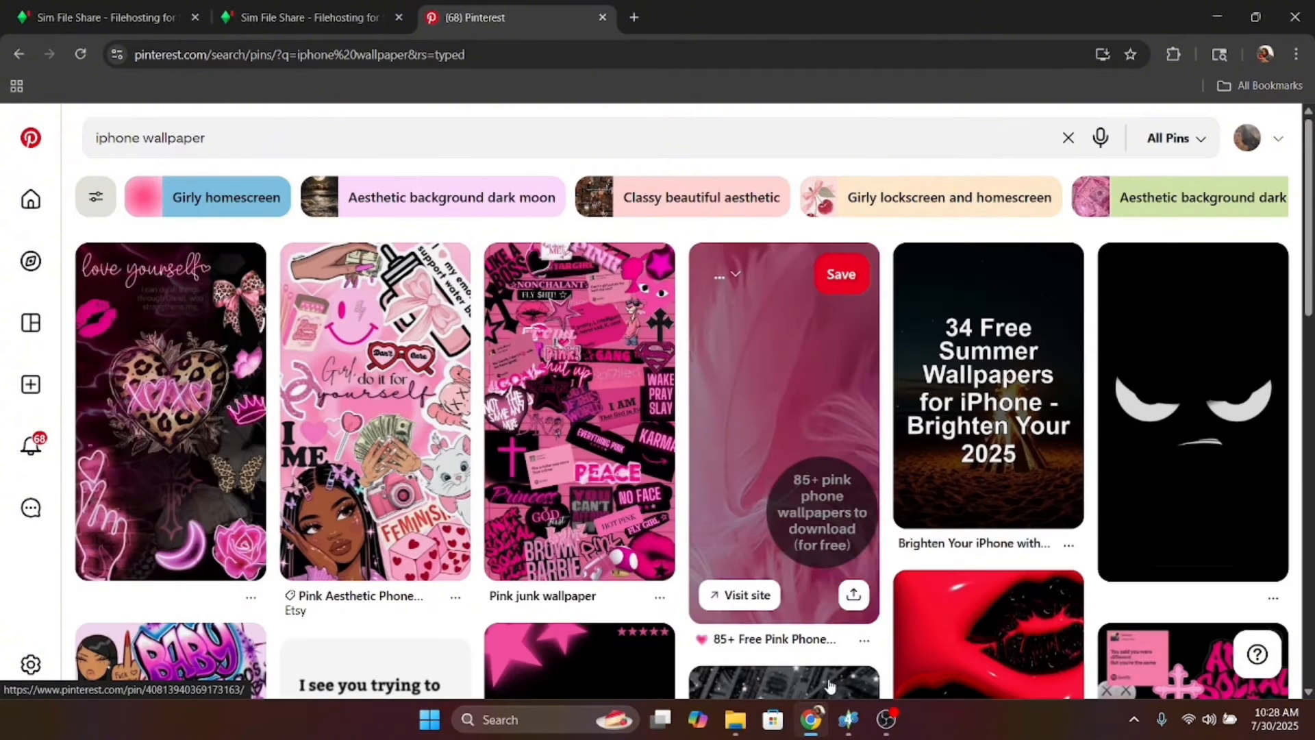
# Step: Browse the iphone wallpaper pins for designs suitable as phone wallpapers
pyautogui.click(886, 721)
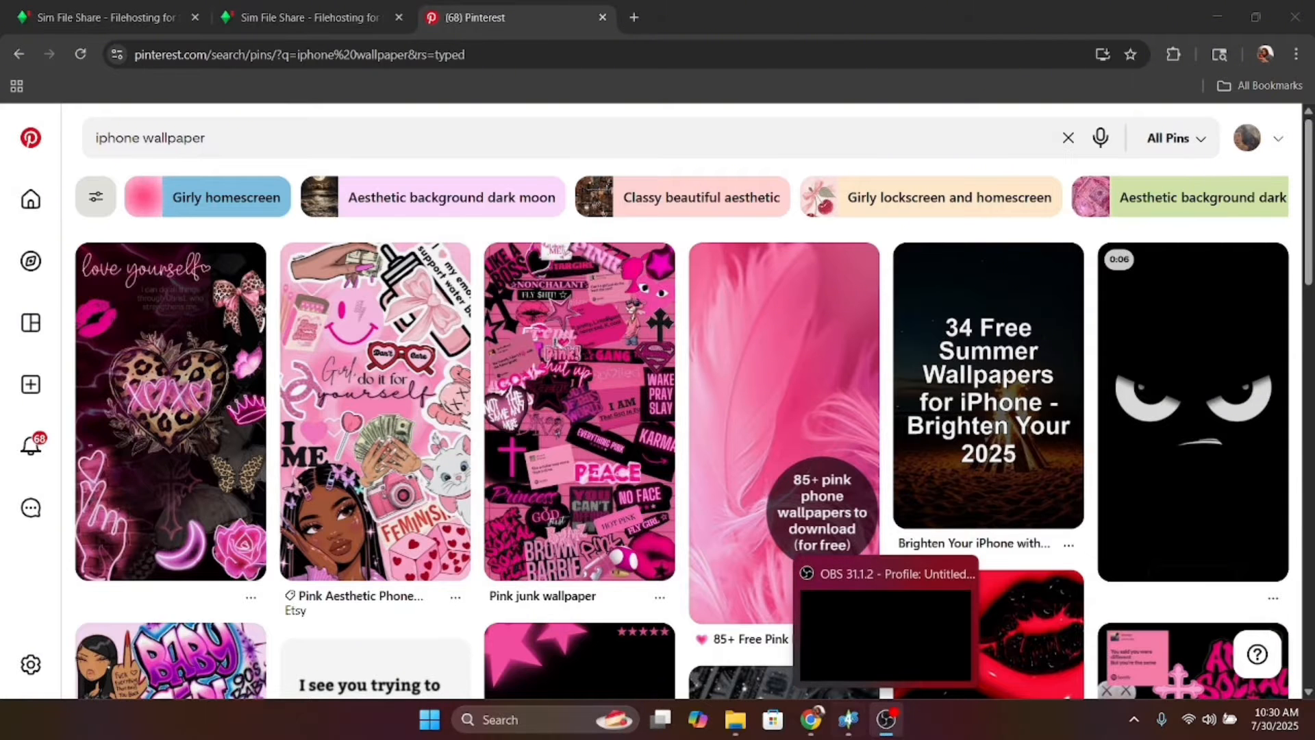
pyautogui.click(813, 727)
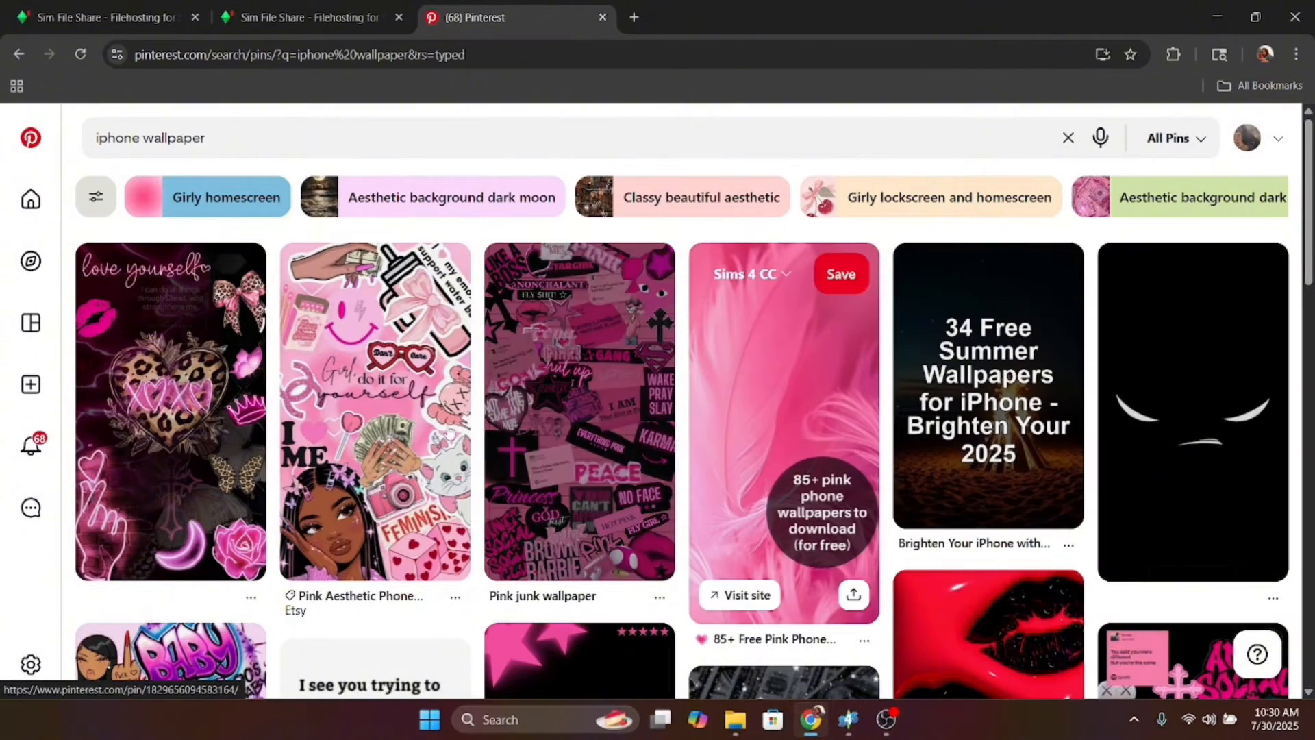
pyautogui.scroll(-1, 384, 445)
pyautogui.scroll(-4, 386, 579)
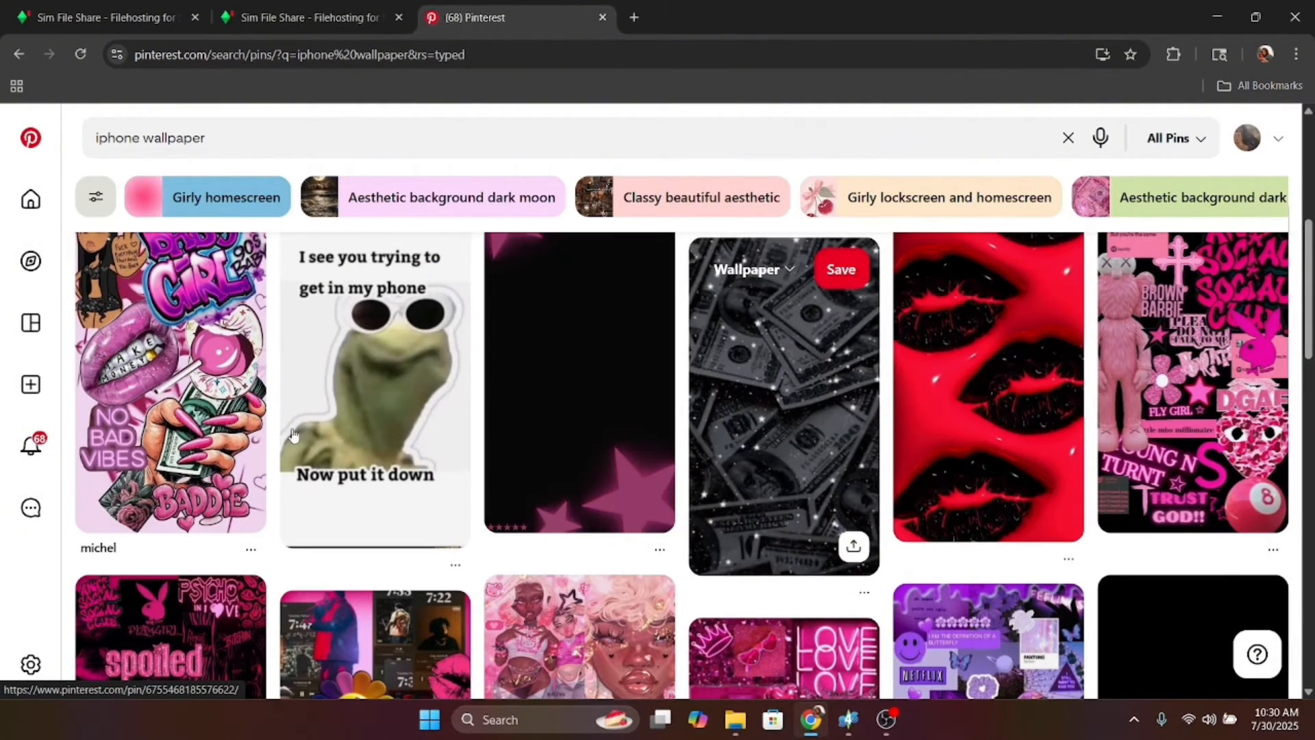
pyautogui.scroll(-4, 356, 394)
pyautogui.scroll(2, 356, 397)
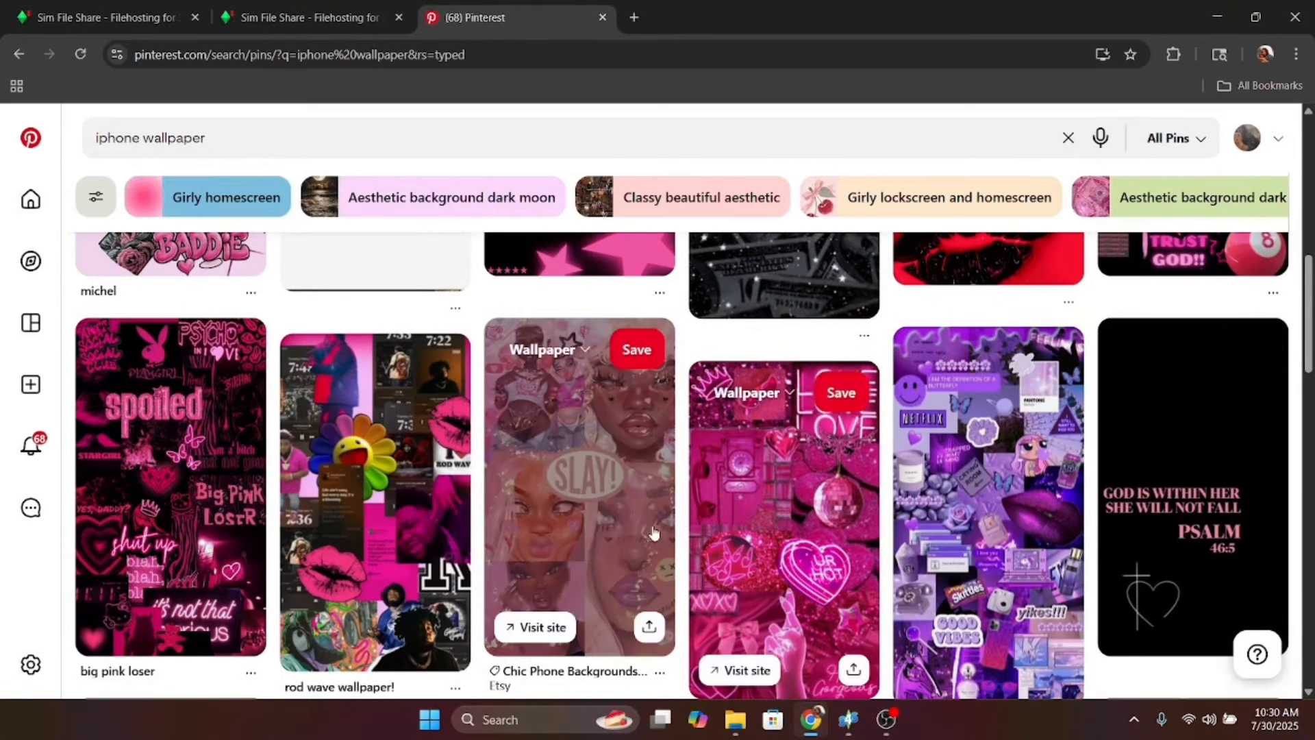
# Step: Look through the DST images of the phone wallpapers package in Sims 4 Studio and return to the first Pinterest results
pyautogui.moveTo(853, 725)
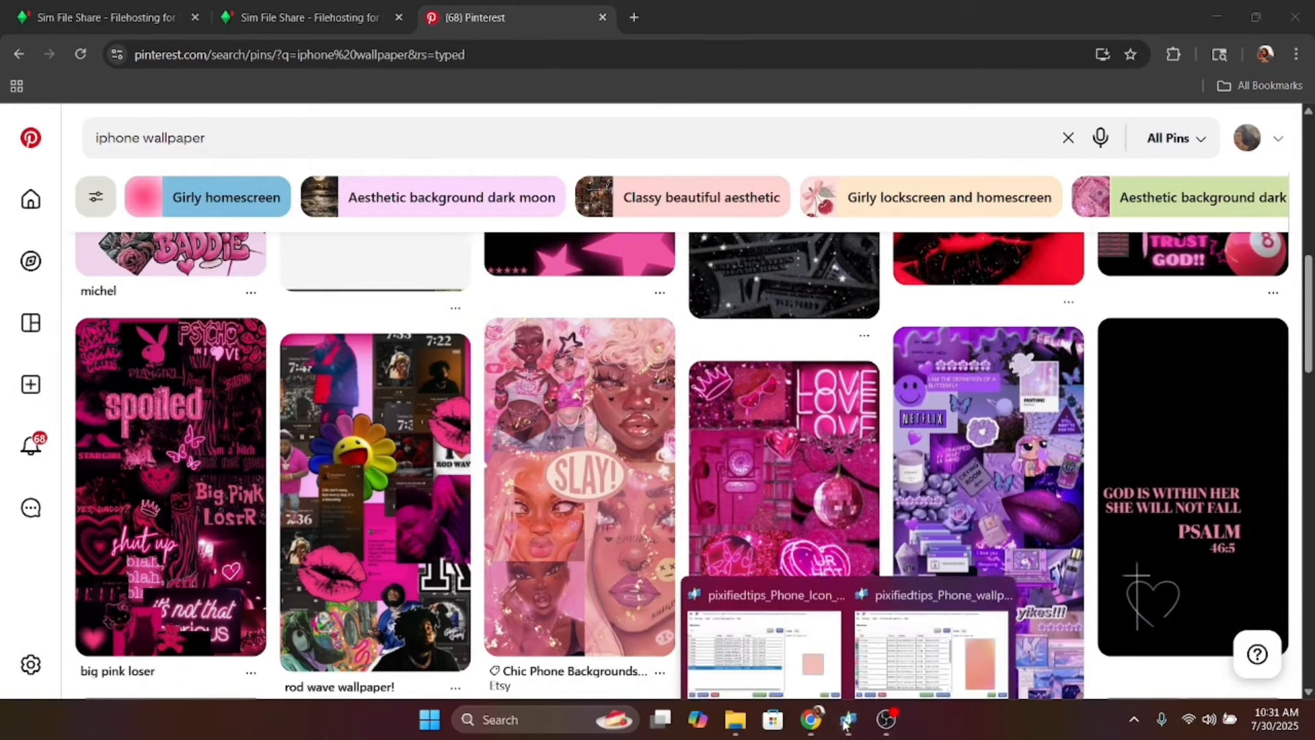
pyautogui.click(864, 674)
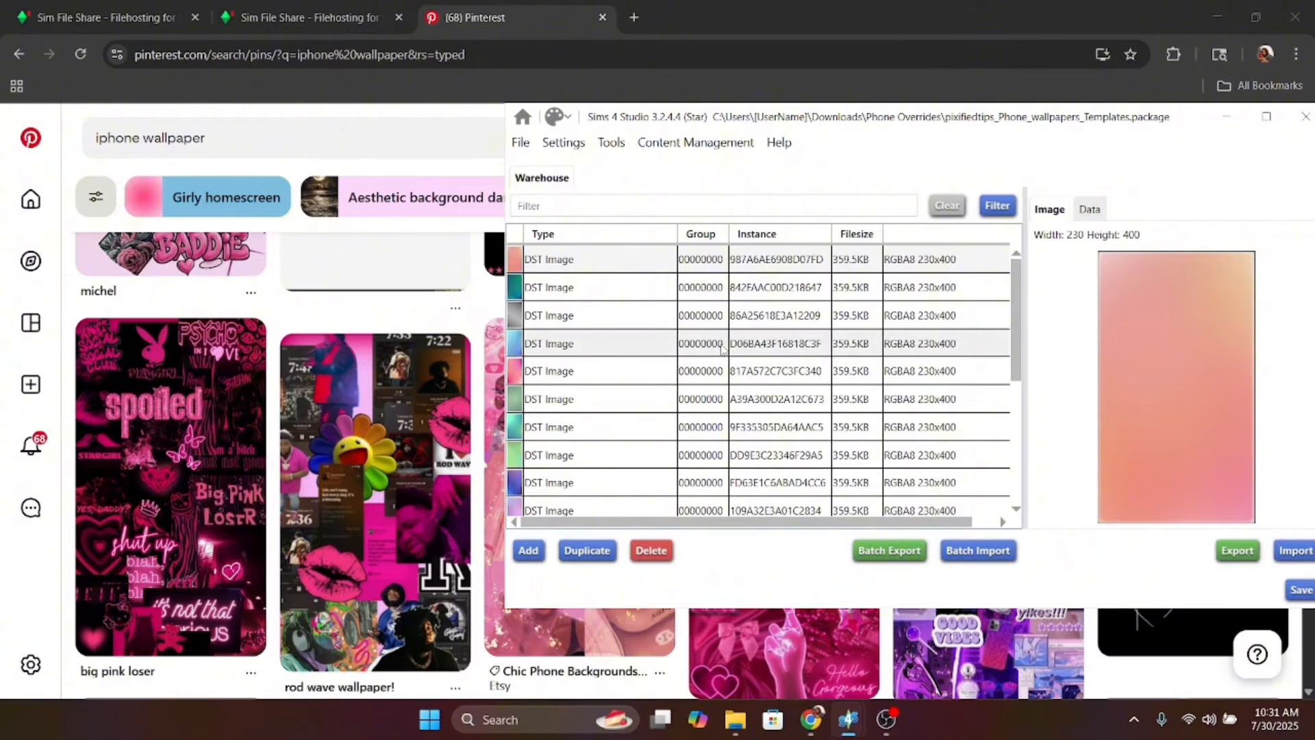
pyautogui.scroll(-3, 719, 351)
pyautogui.scroll(3, 719, 350)
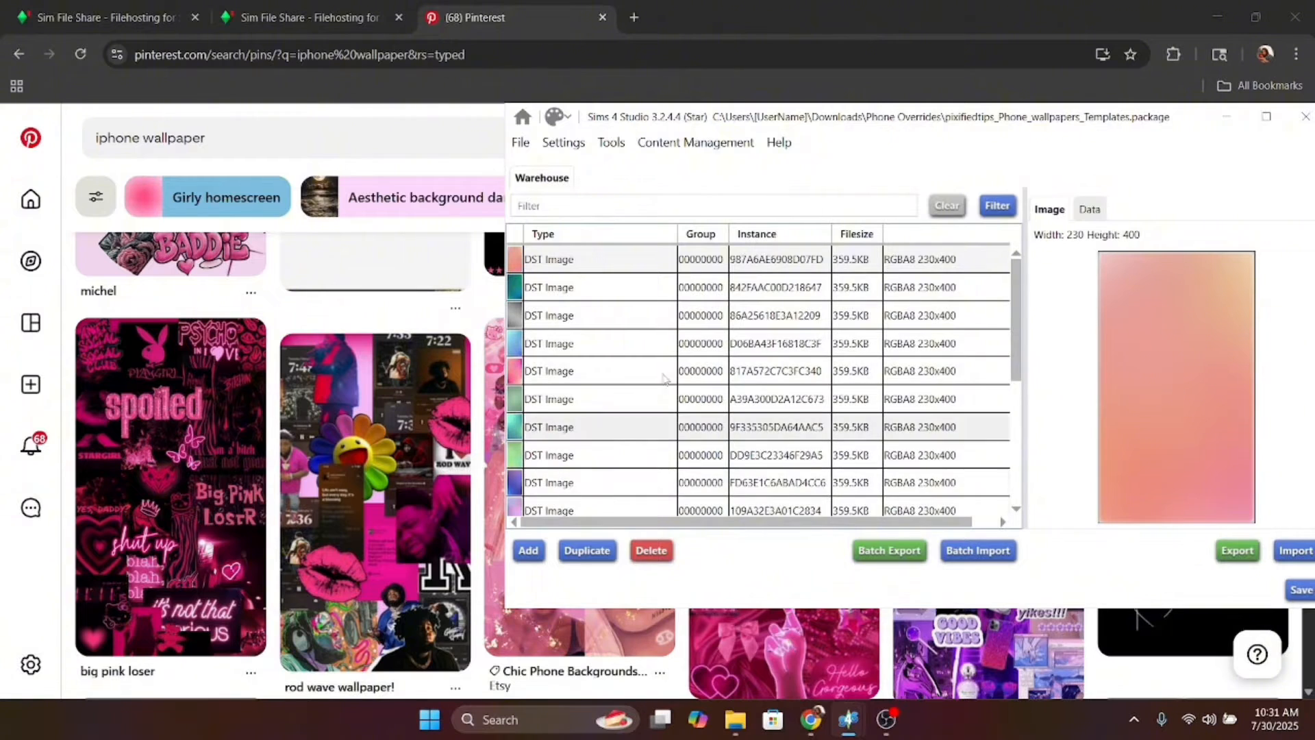
pyautogui.scroll(-2, 727, 312)
pyautogui.scroll(-1, 727, 312)
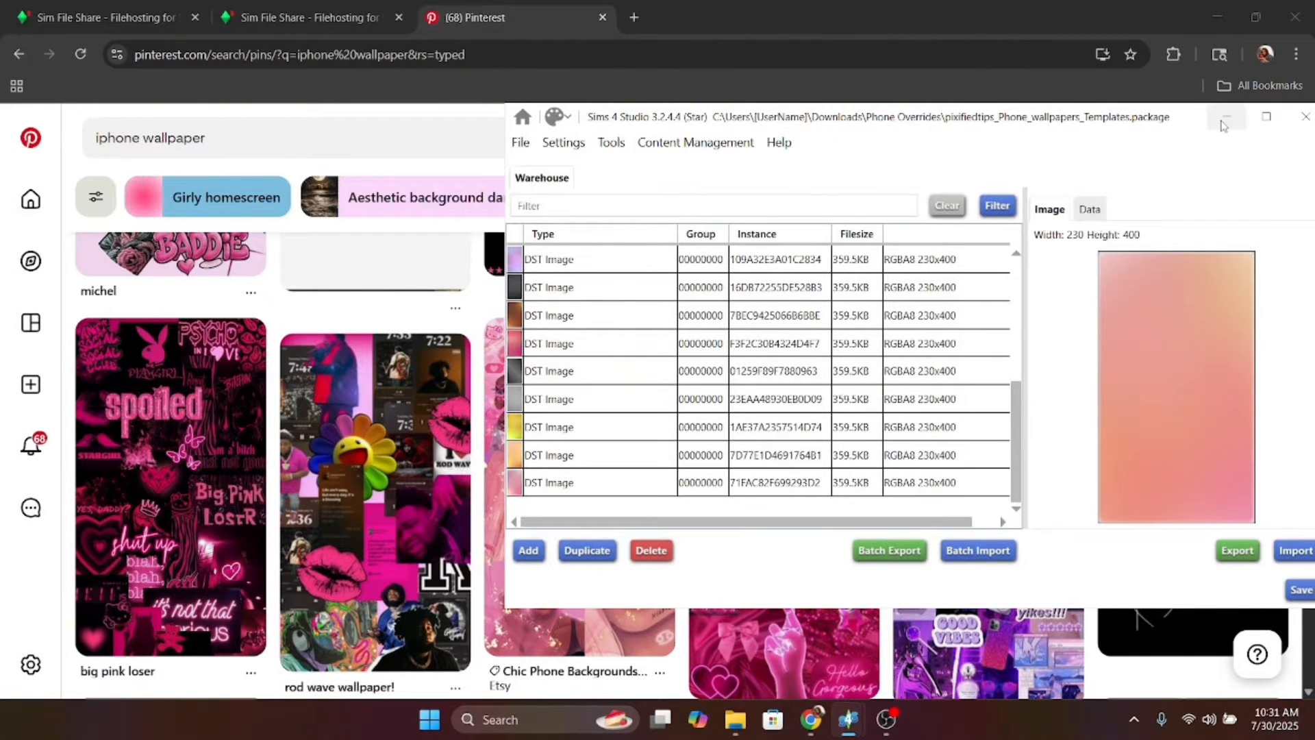
pyautogui.click(1223, 123)
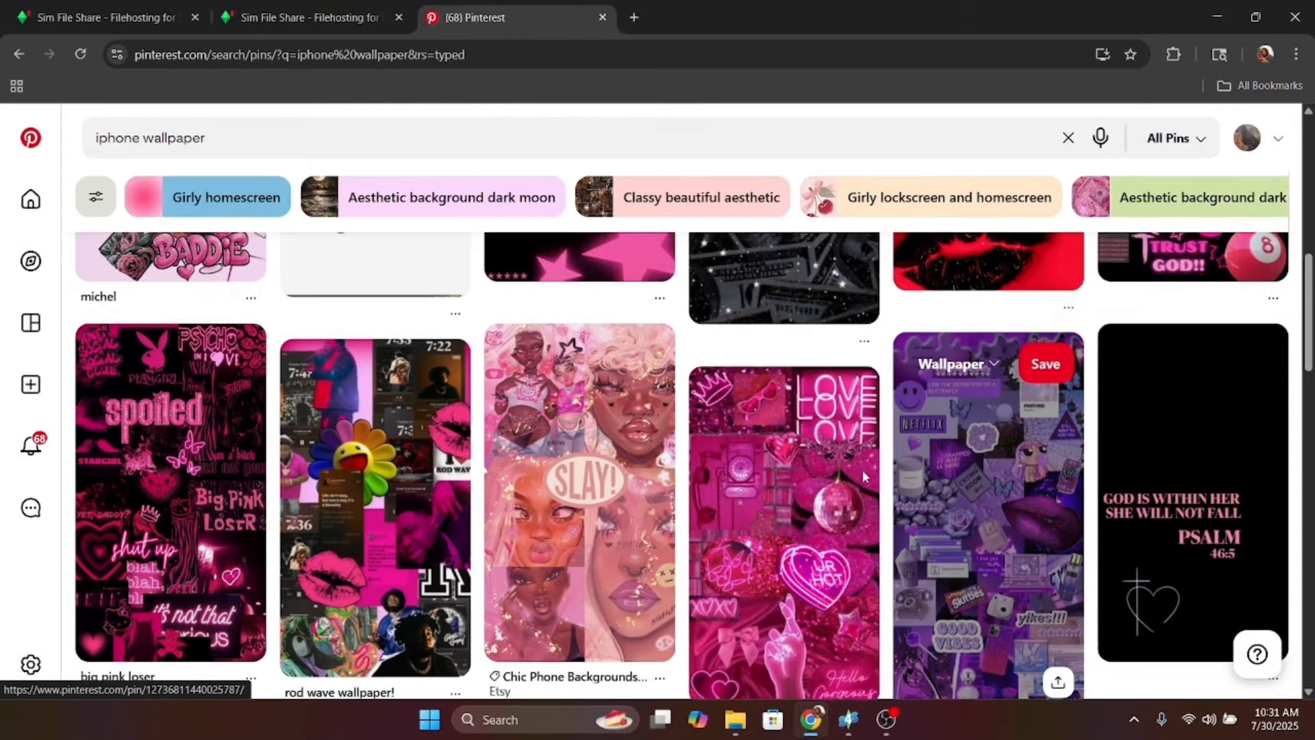
pyautogui.scroll(10, 862, 470)
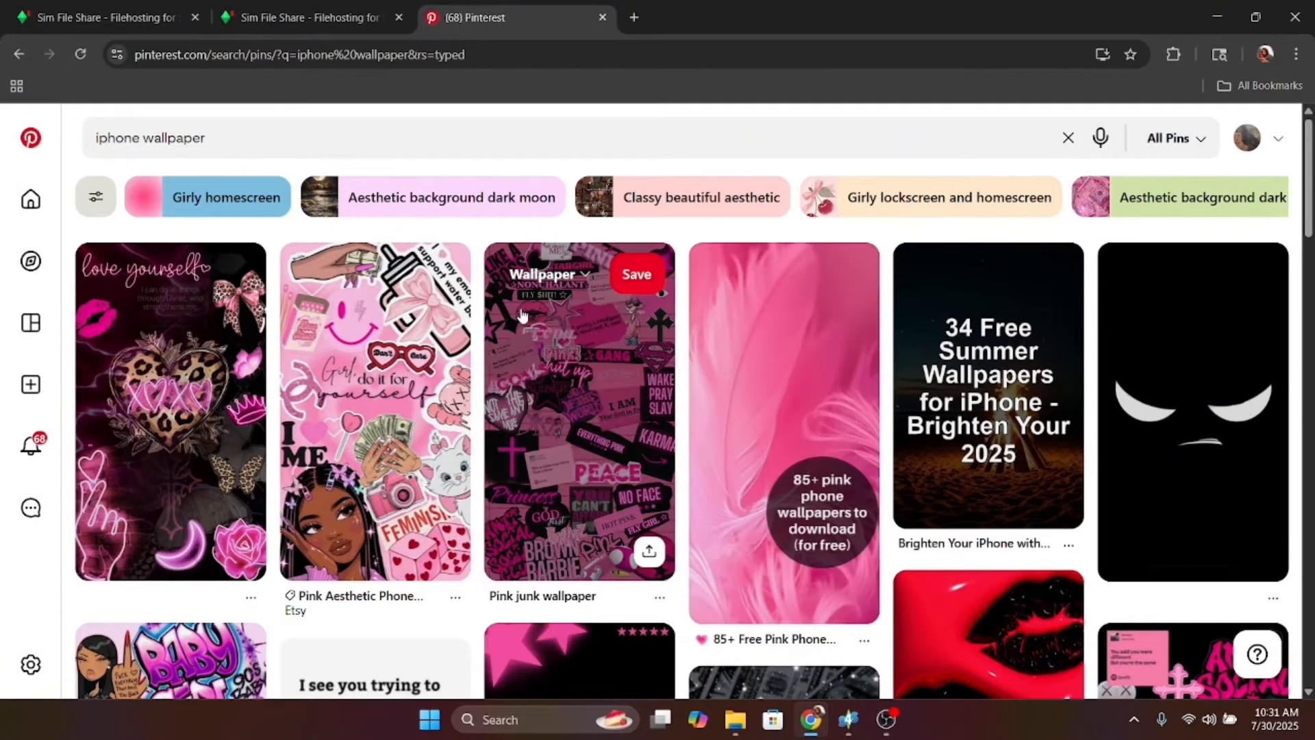
# Step: Minimize Chrome, bring the phone wallpapers package forward in Sims 4 Studio and move its window over the phone icon package window
pyautogui.click(1214, 17)
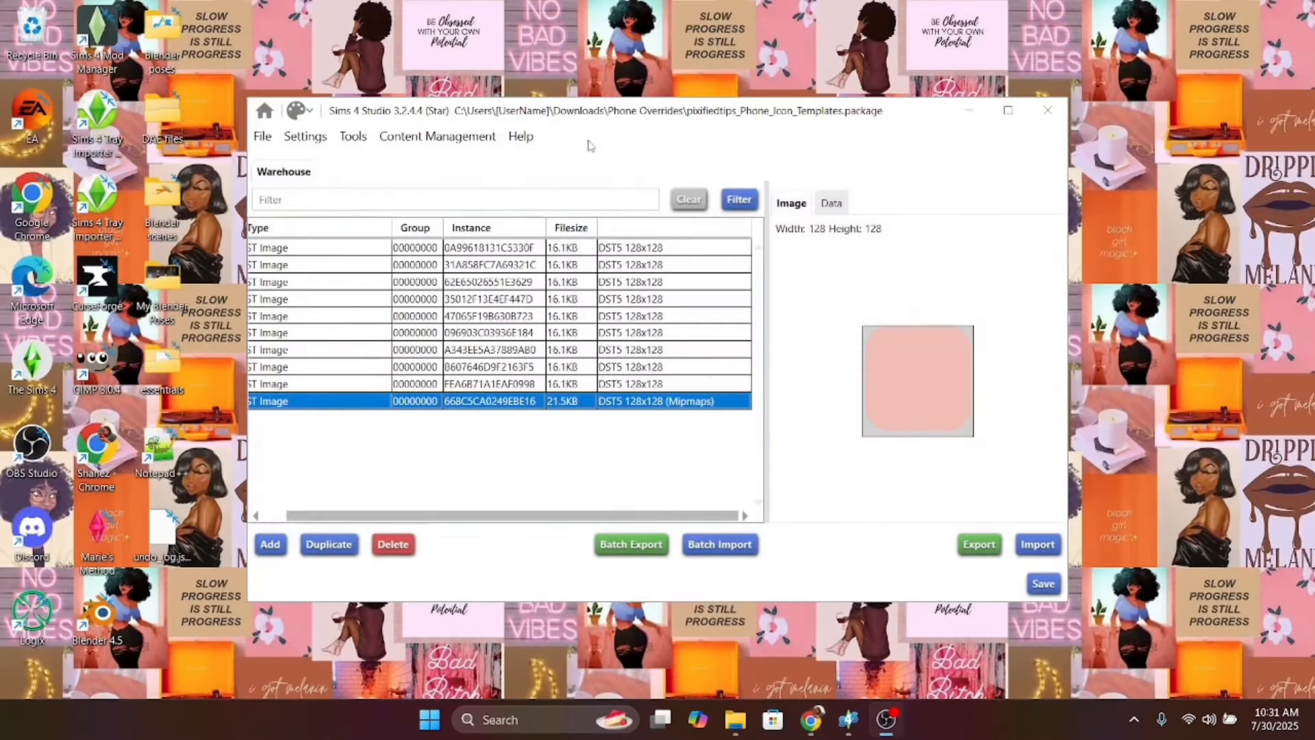
pyautogui.moveTo(886, 718)
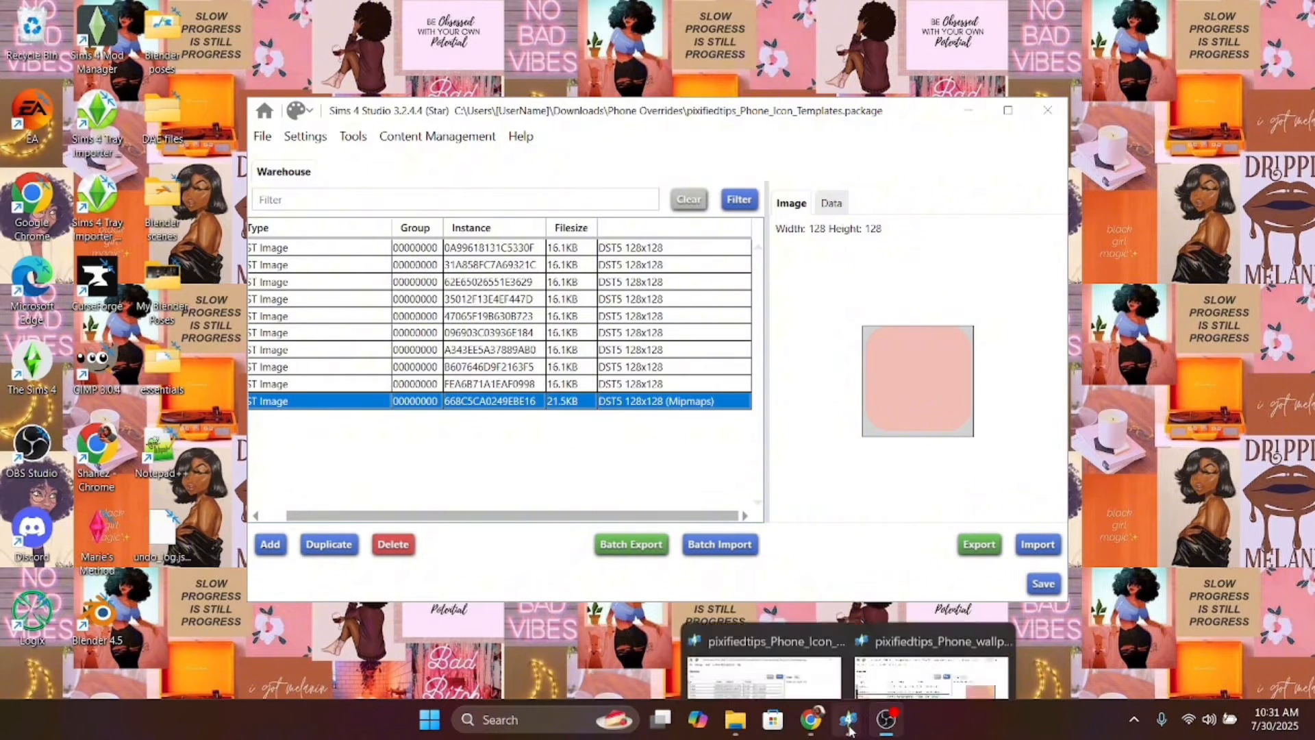
pyautogui.click(932, 678)
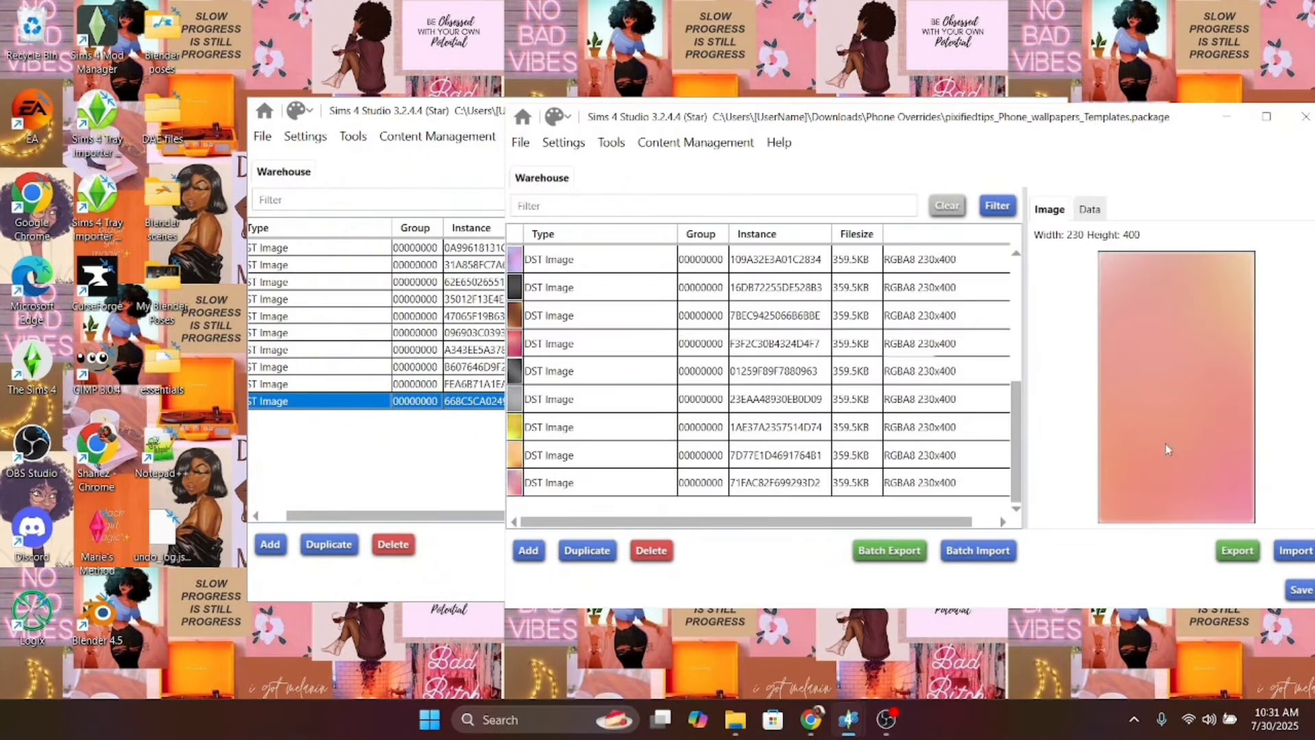
pyautogui.moveTo(1177, 117); pyautogui.dragTo(906, 99)
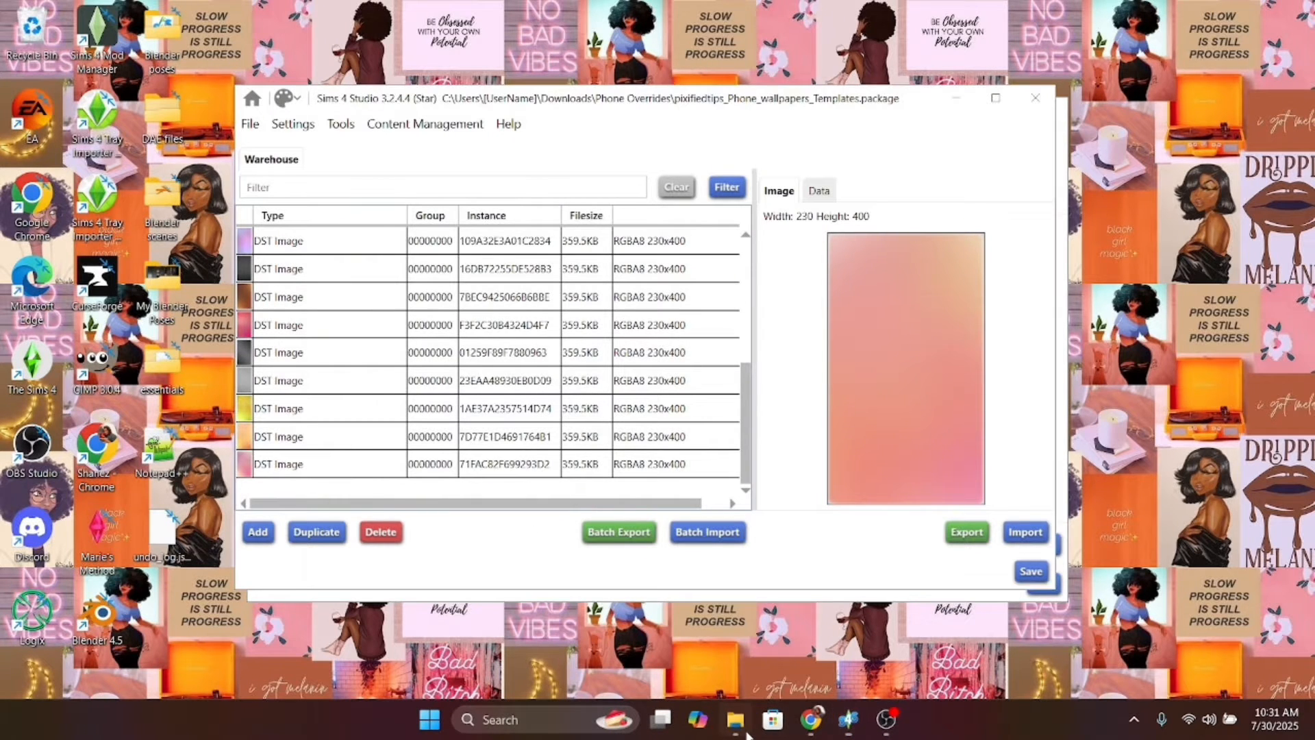
# Step: Switch to File Explorer, show the Phone Overrides folder as tiles and find the Base Phone Color image
pyautogui.click(743, 728)
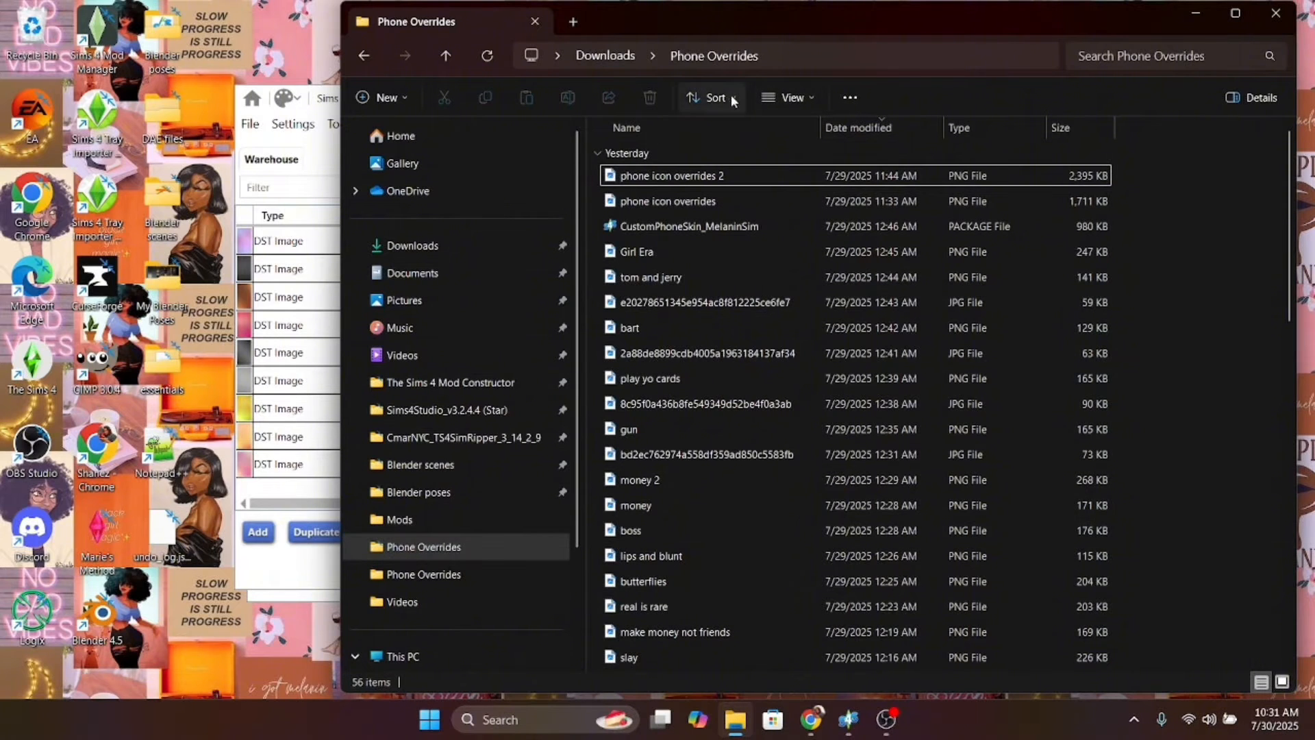
pyautogui.click(788, 97)
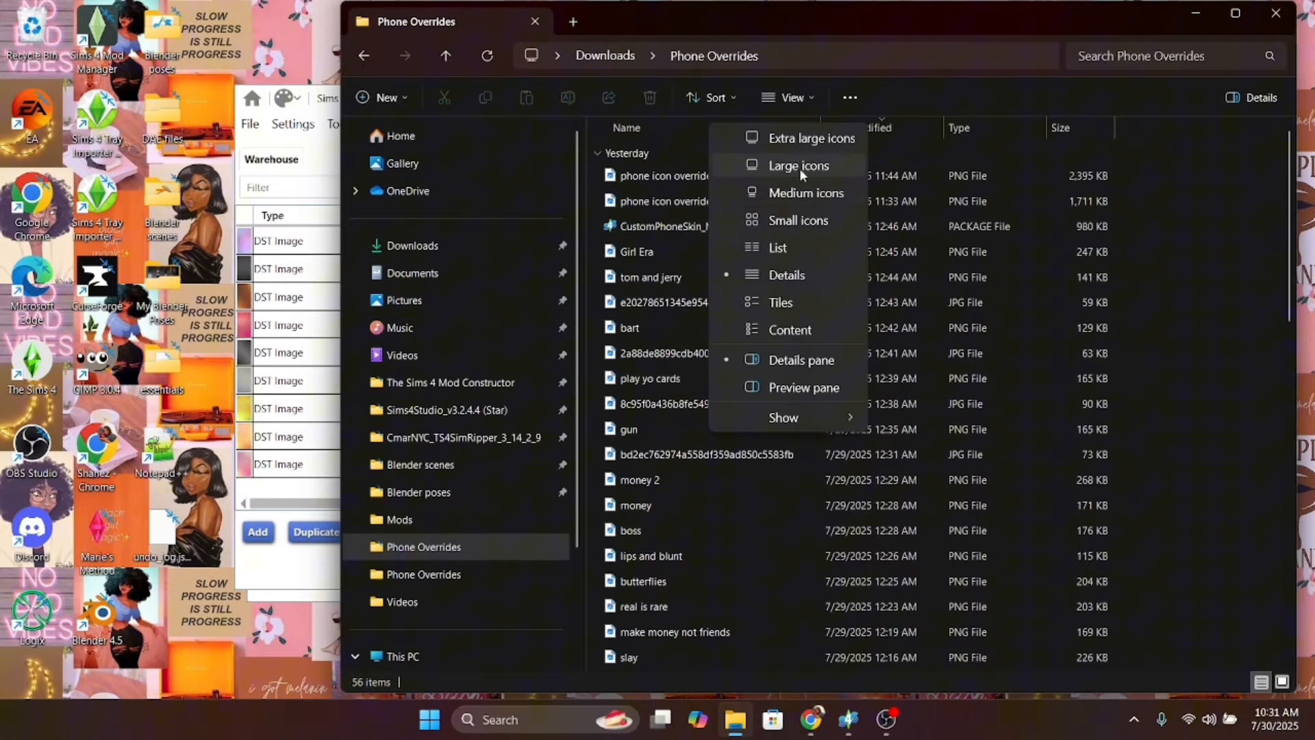
pyautogui.click(793, 302)
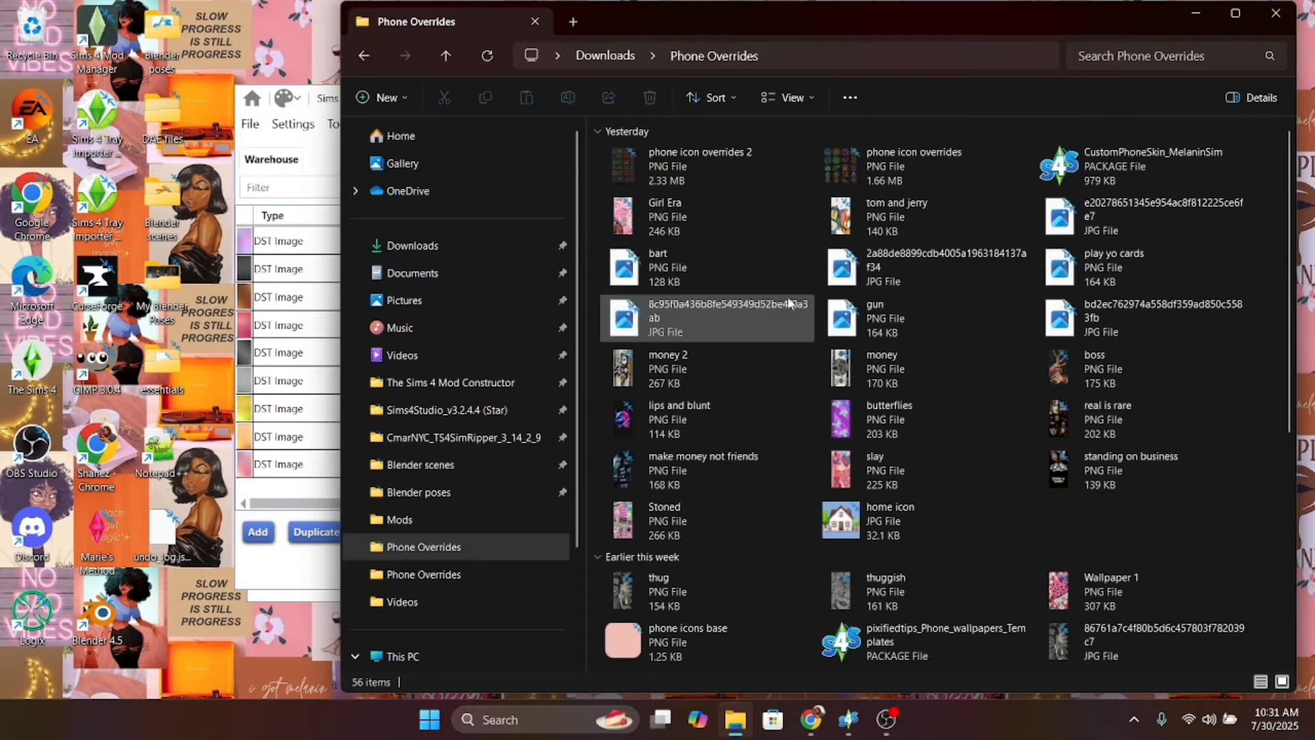
pyautogui.scroll(-2, 1141, 356)
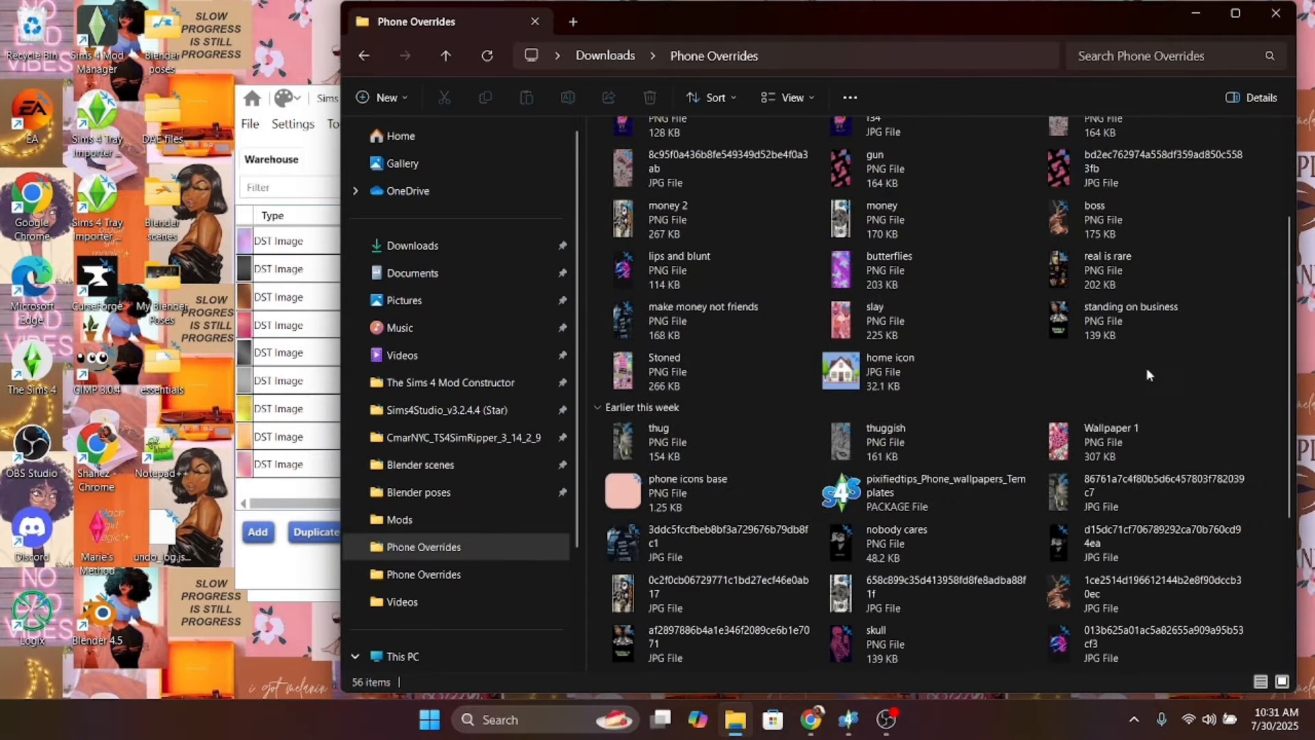
pyautogui.scroll(-4, 1059, 376)
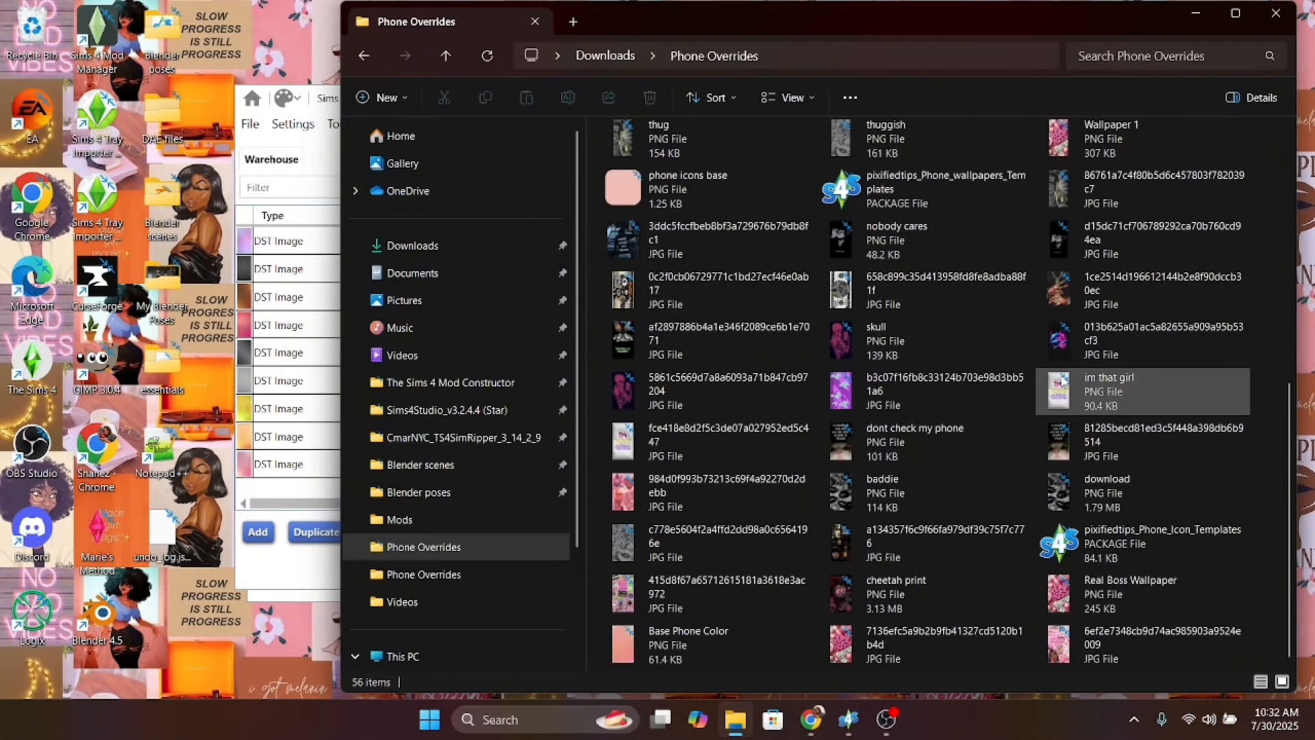
# Step: Open the Base Phone Color image in GIMP, minimize File Explorer and dismiss GIMP's welcome dialog
pyautogui.click(683, 649)
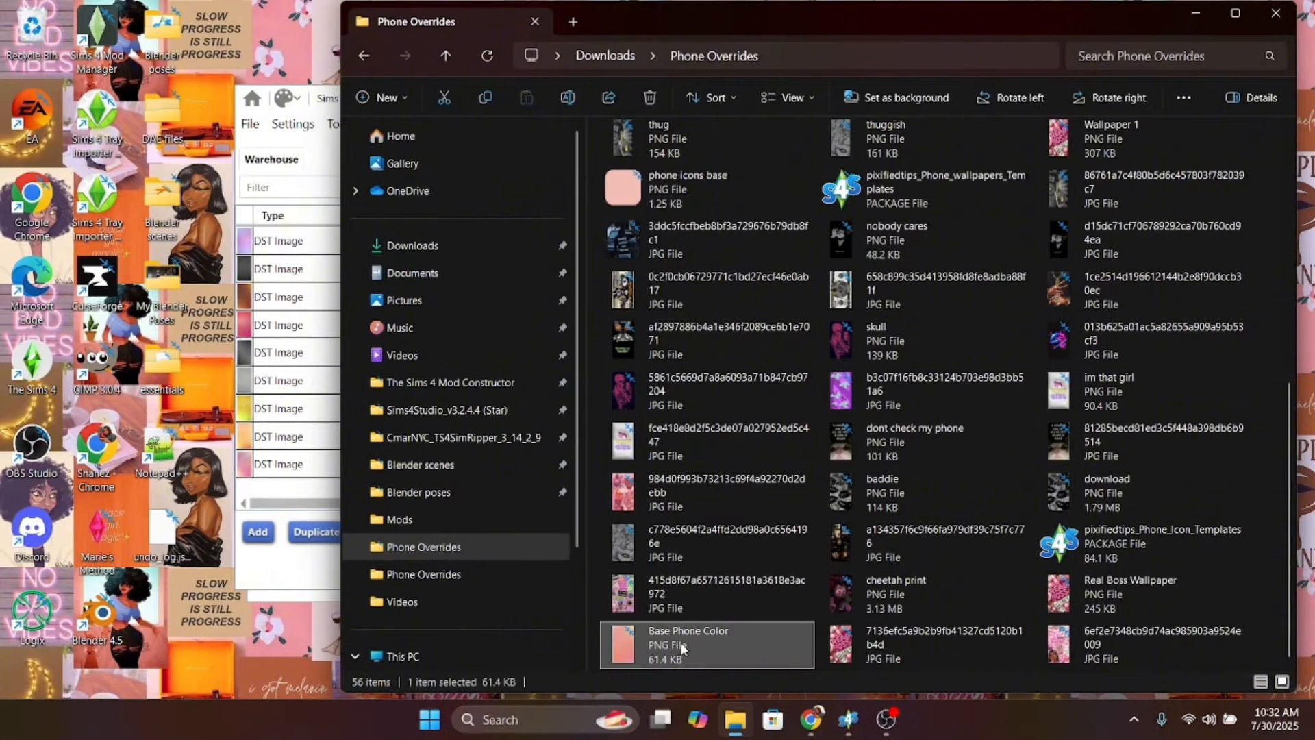
pyautogui.rightClick(683, 648)
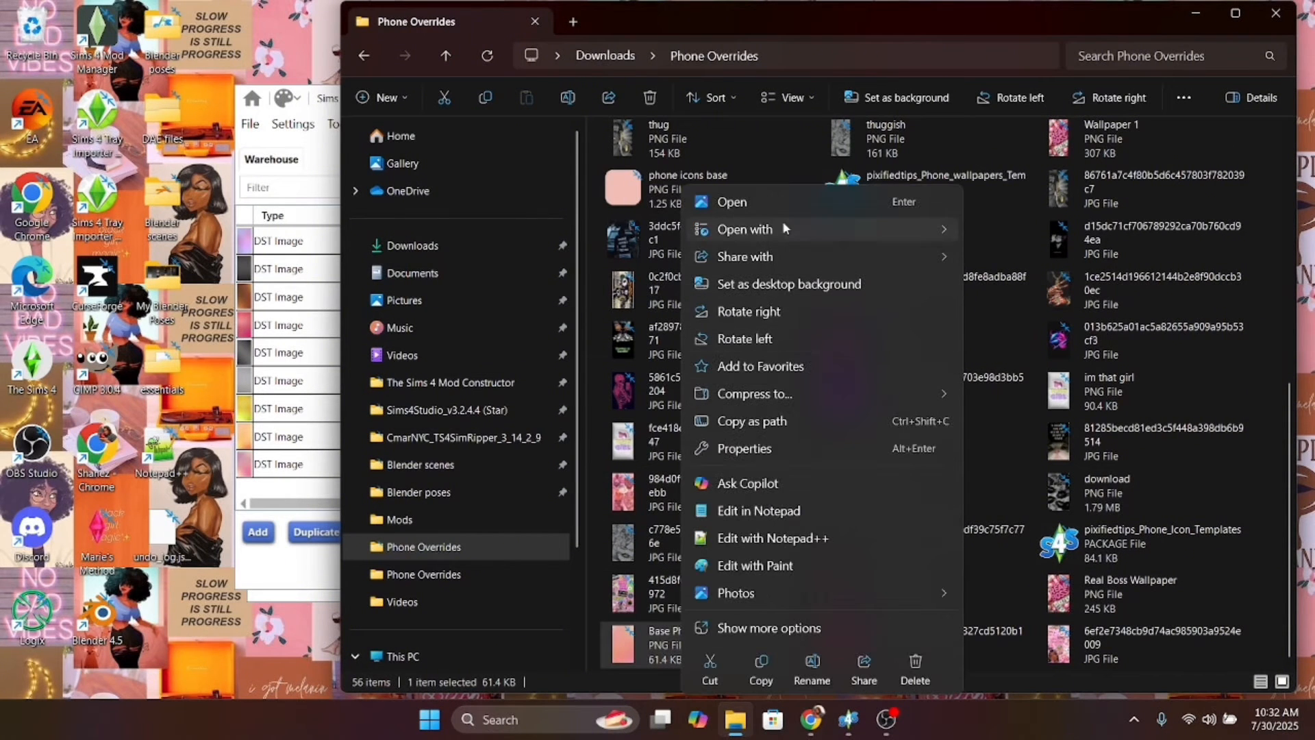
pyautogui.moveTo(926, 230)
pyautogui.click(1039, 260)
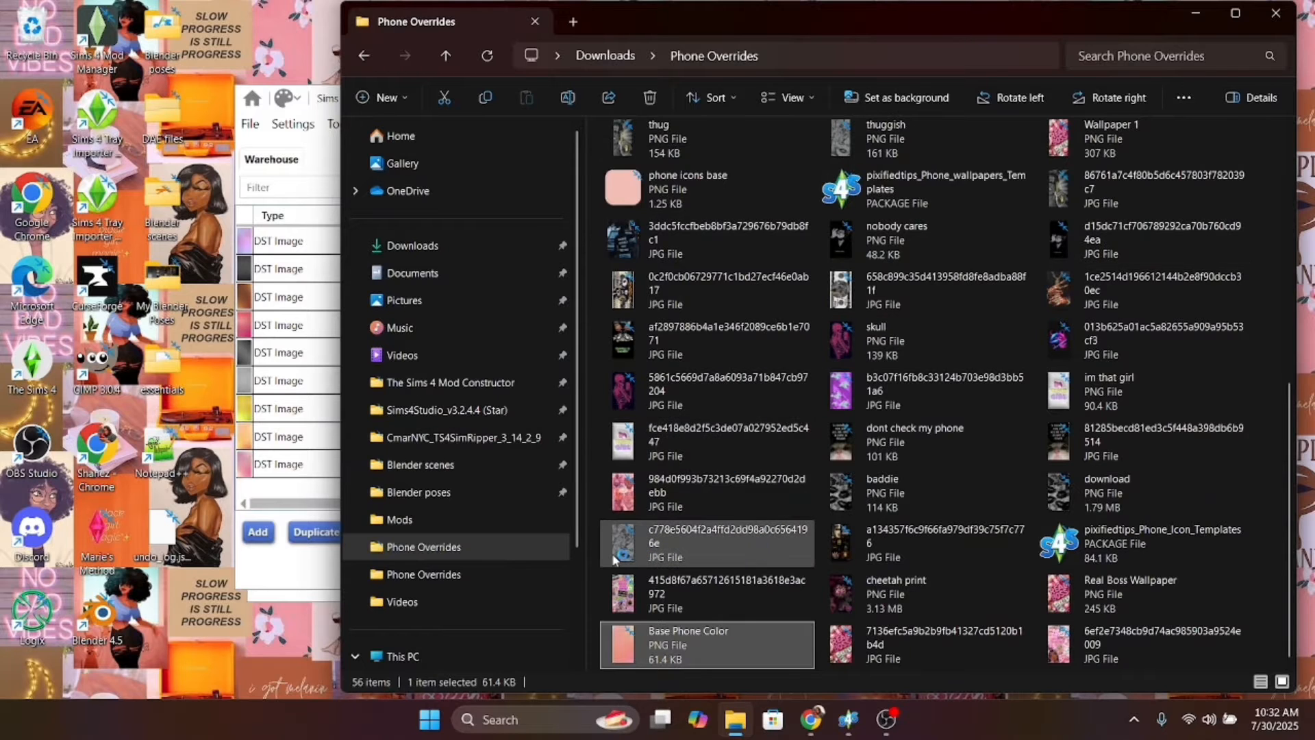
pyautogui.click(1196, 13)
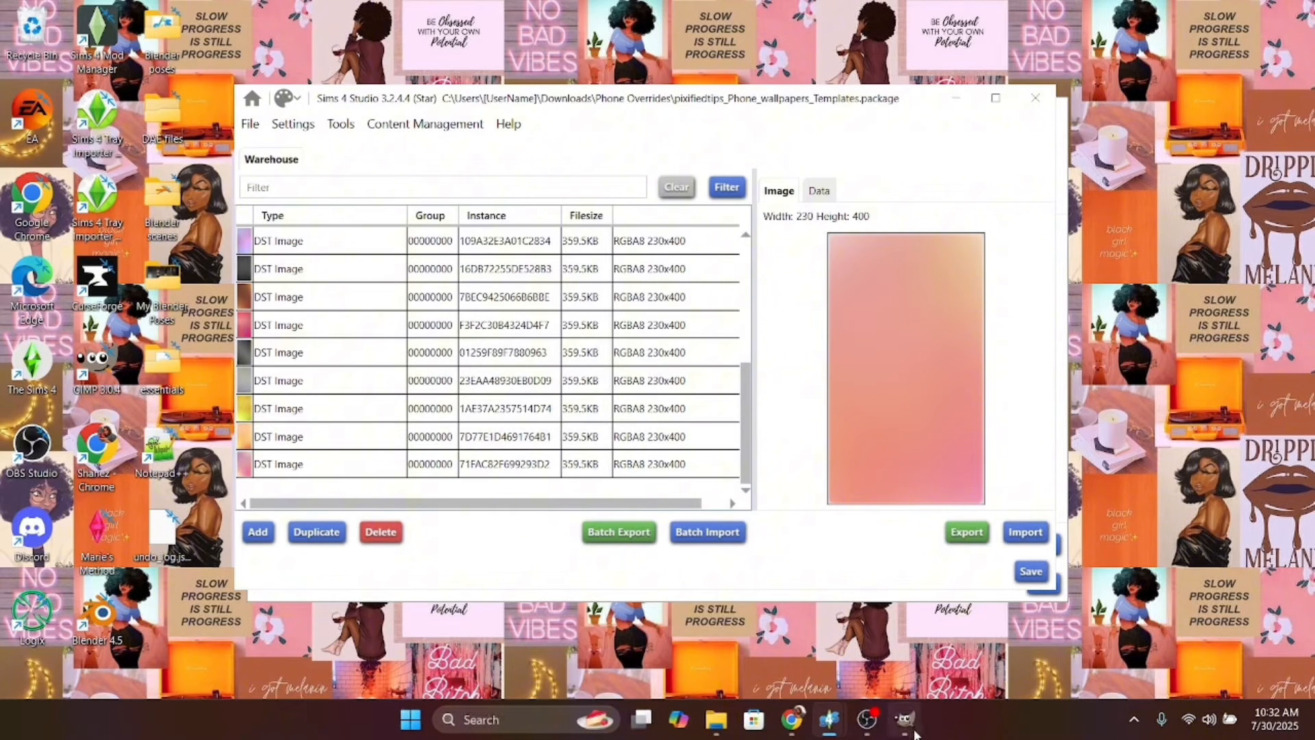
pyautogui.click(906, 723)
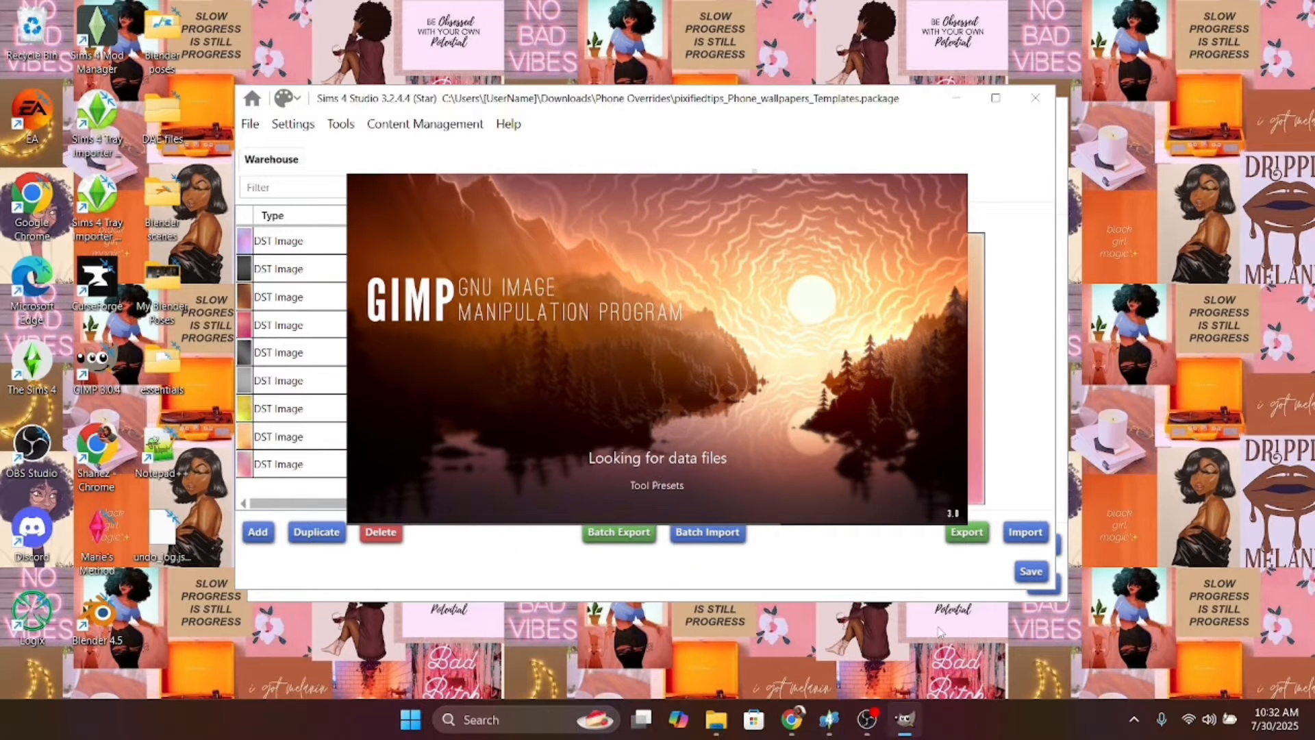
pyautogui.click(867, 727)
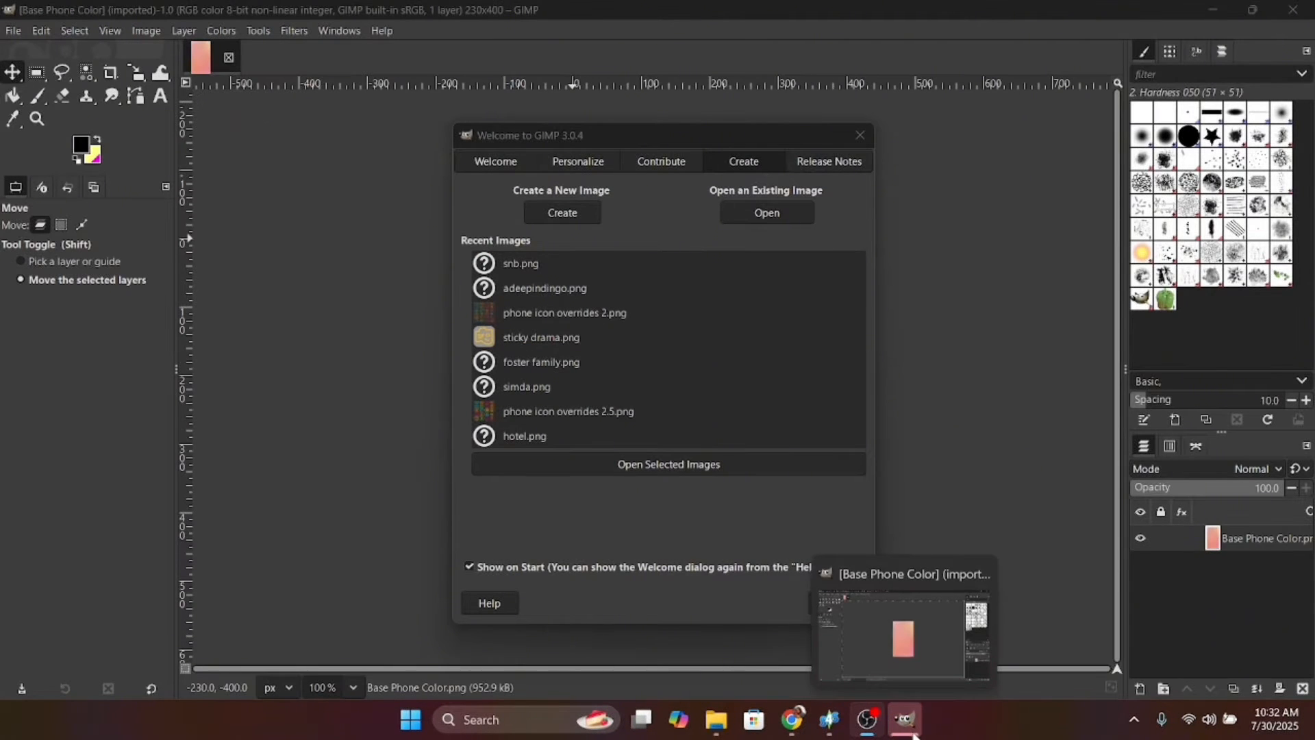
pyautogui.click(928, 637)
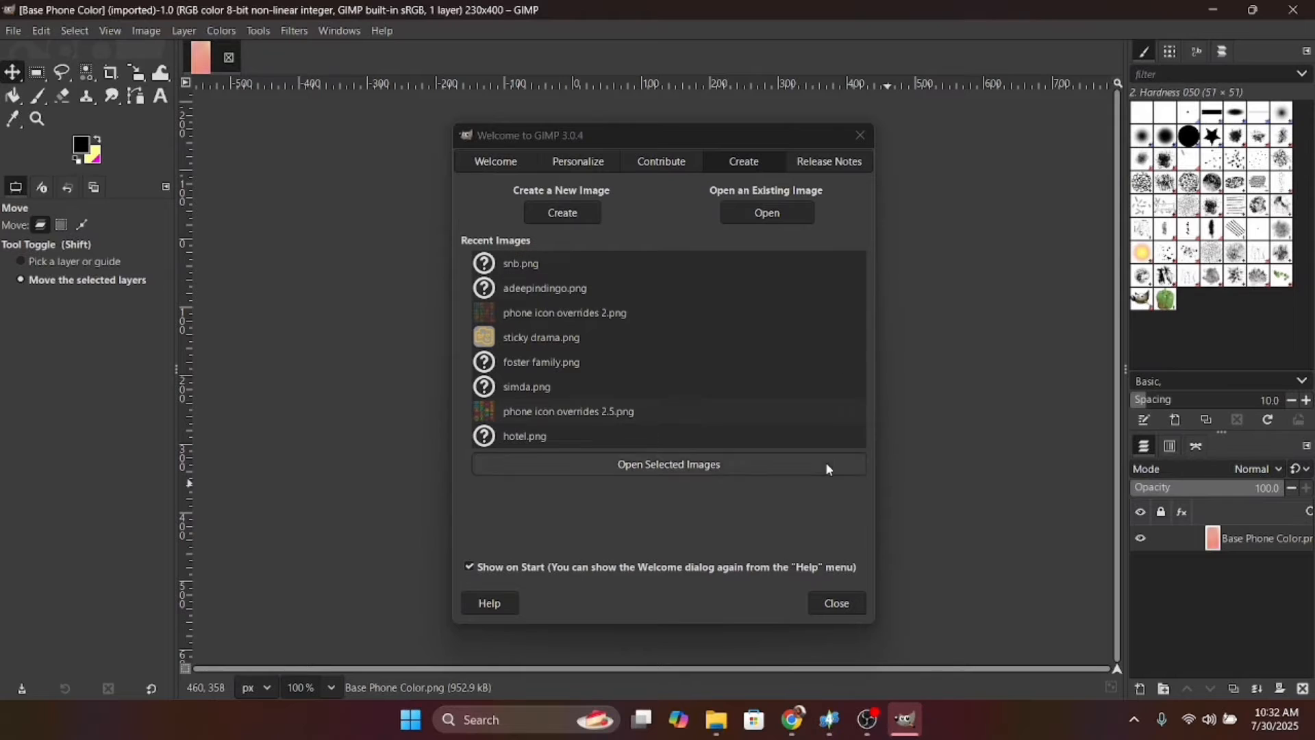
pyautogui.click(836, 602)
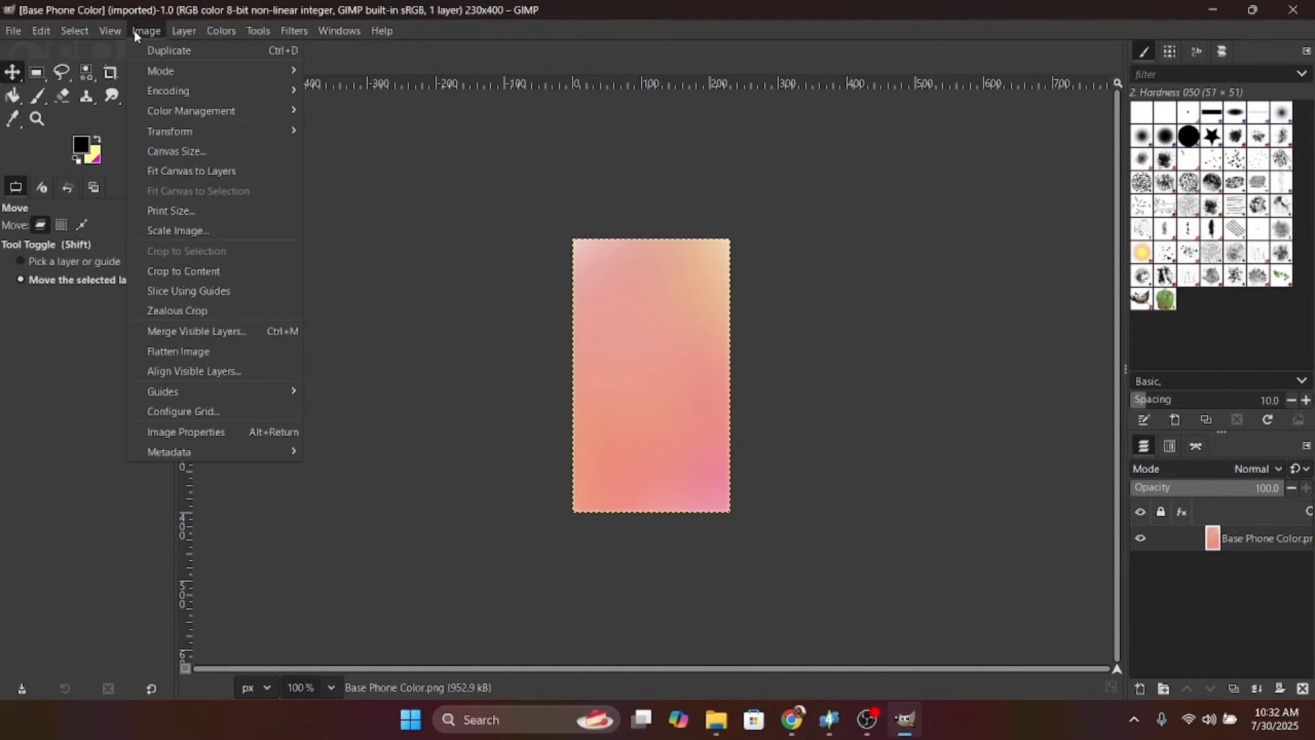
# Step: Scale the Base Phone Color image to a height of 512 px with its proportions kept, giving 294 × 512 px
pyautogui.click(192, 230)
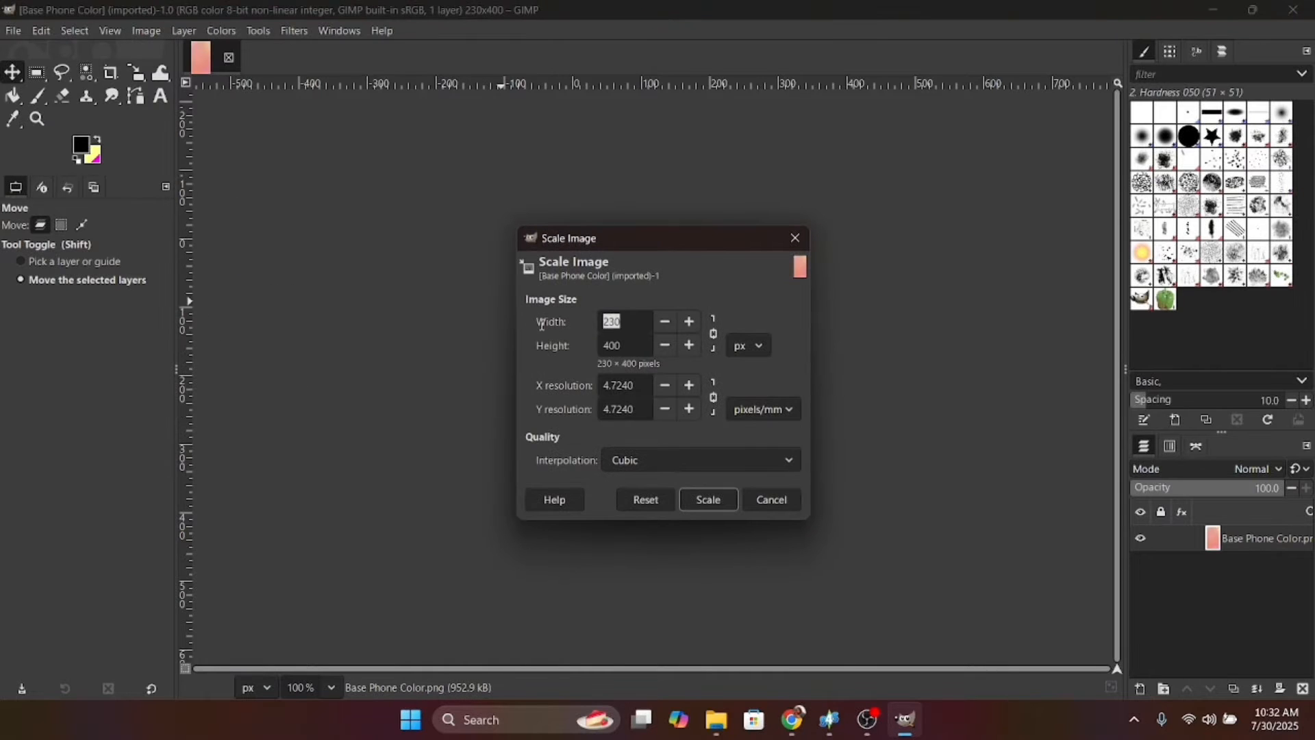
pyautogui.write('256')
pyautogui.doubleClick(631, 345)
pyautogui.write('512')
pyautogui.click(730, 506)
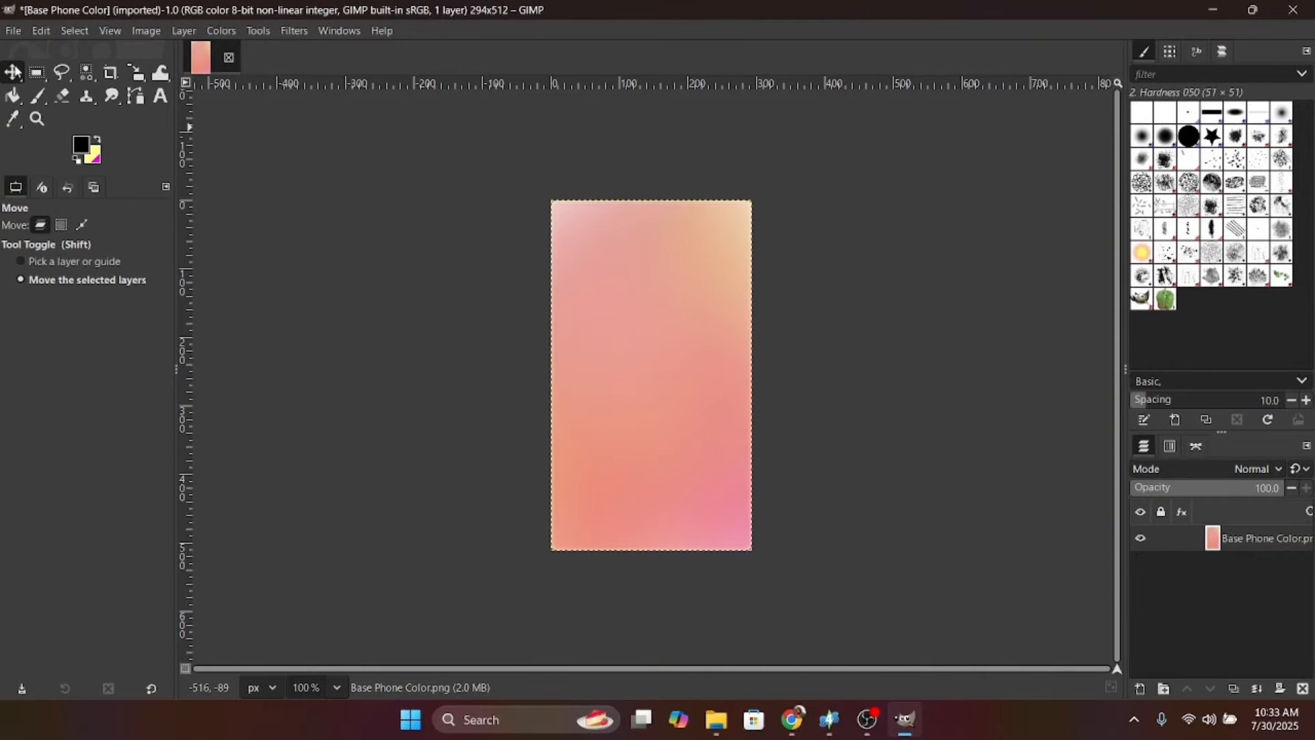
# Step: Open im that girl.png from the Phone Overrides folder and place it as a new layer in the Base Phone Color image
pyautogui.click(13, 30)
pyautogui.click(41, 84)
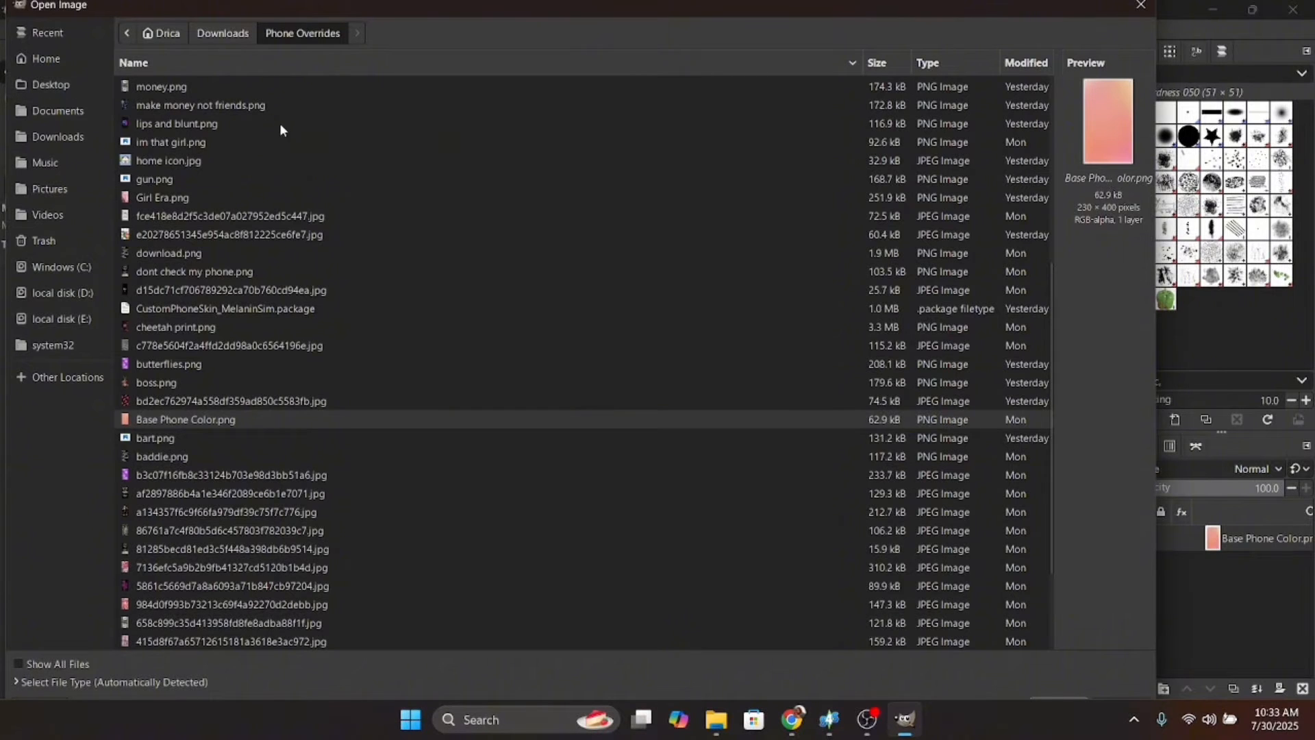
pyautogui.click(166, 142)
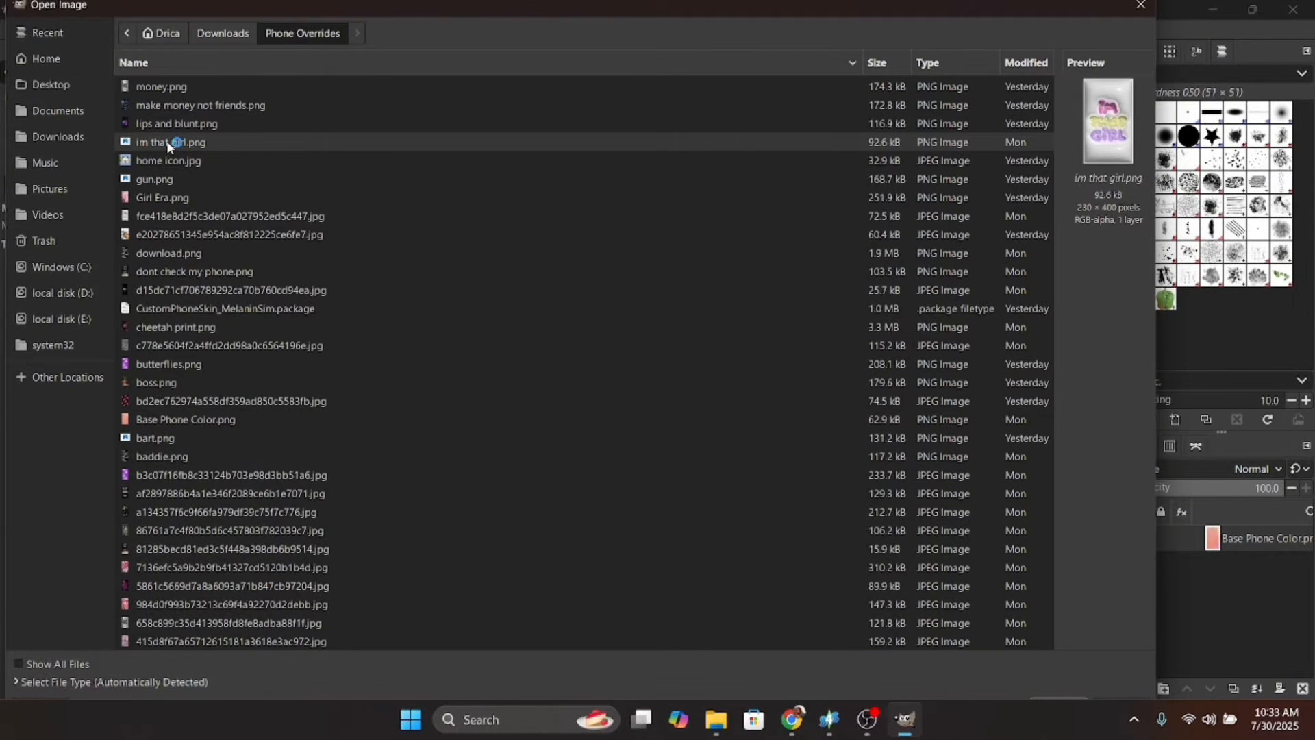
pyautogui.doubleClick(167, 141)
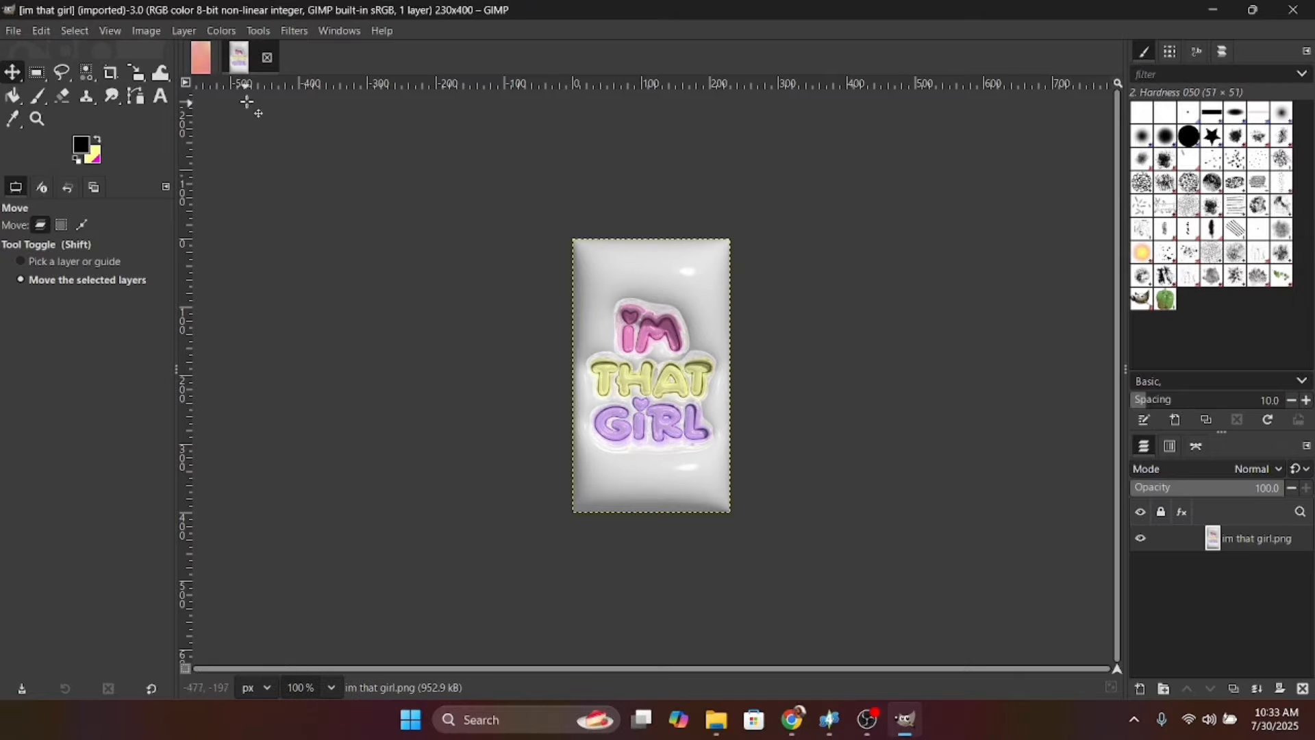
pyautogui.moveTo(197, 67); pyautogui.dragTo(600, 319)
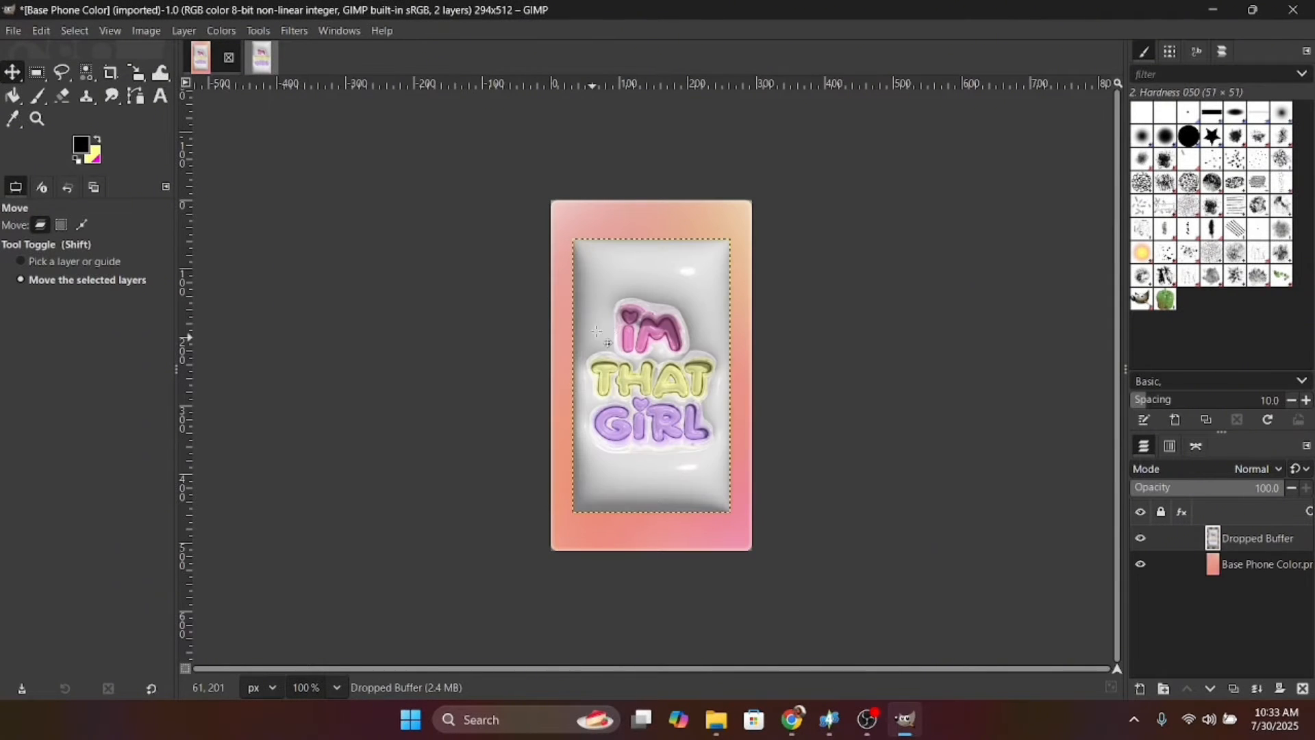
# Step: Scale the "im that girl" layer to 256 × 512 px
pyautogui.press('shift')
pyautogui.hotkey('shift', 's')
pyautogui.click(247, 166)
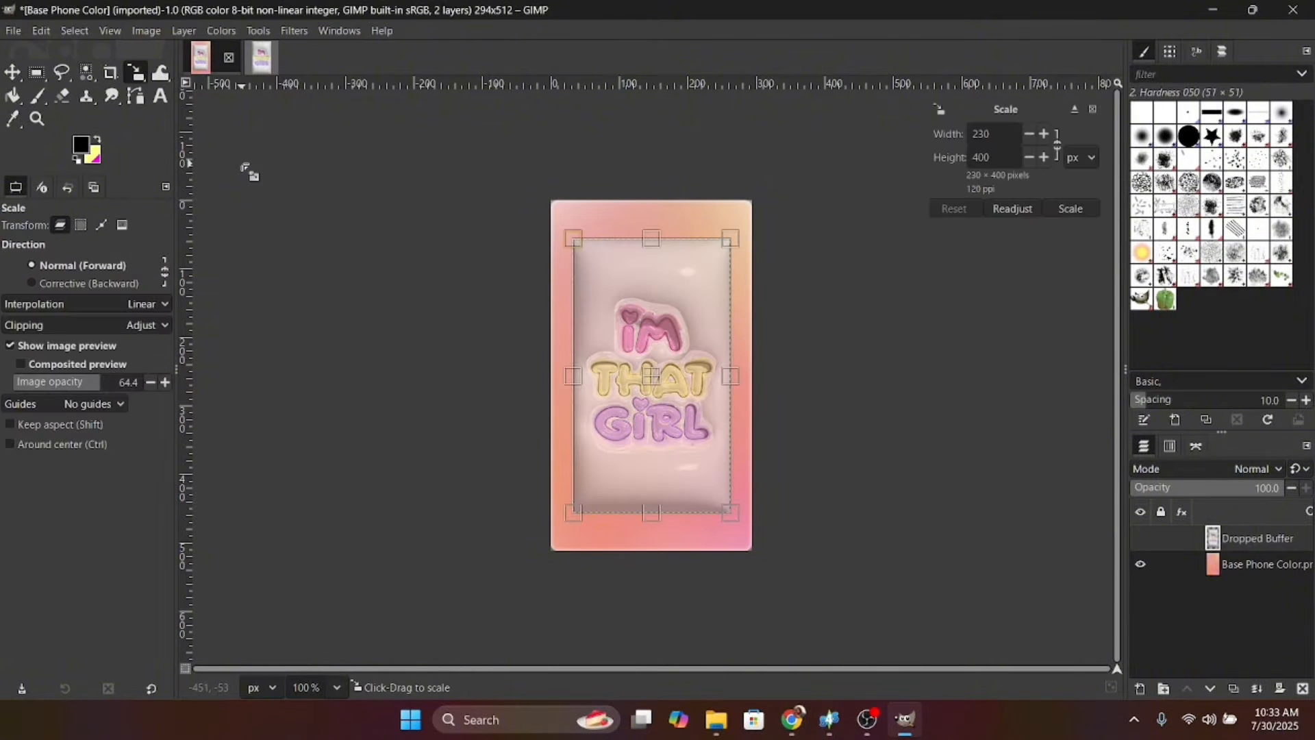
pyautogui.doubleClick(964, 139)
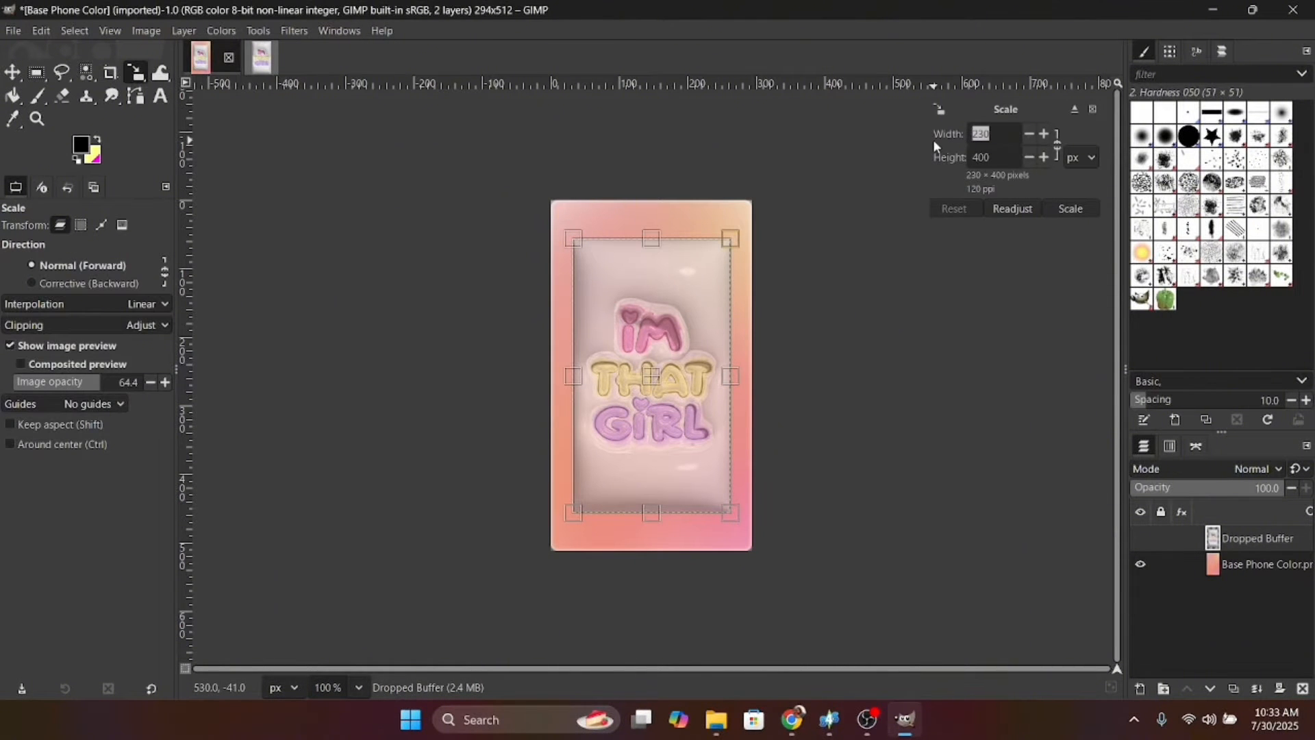
pyautogui.write('256')
pyautogui.press('Tab')
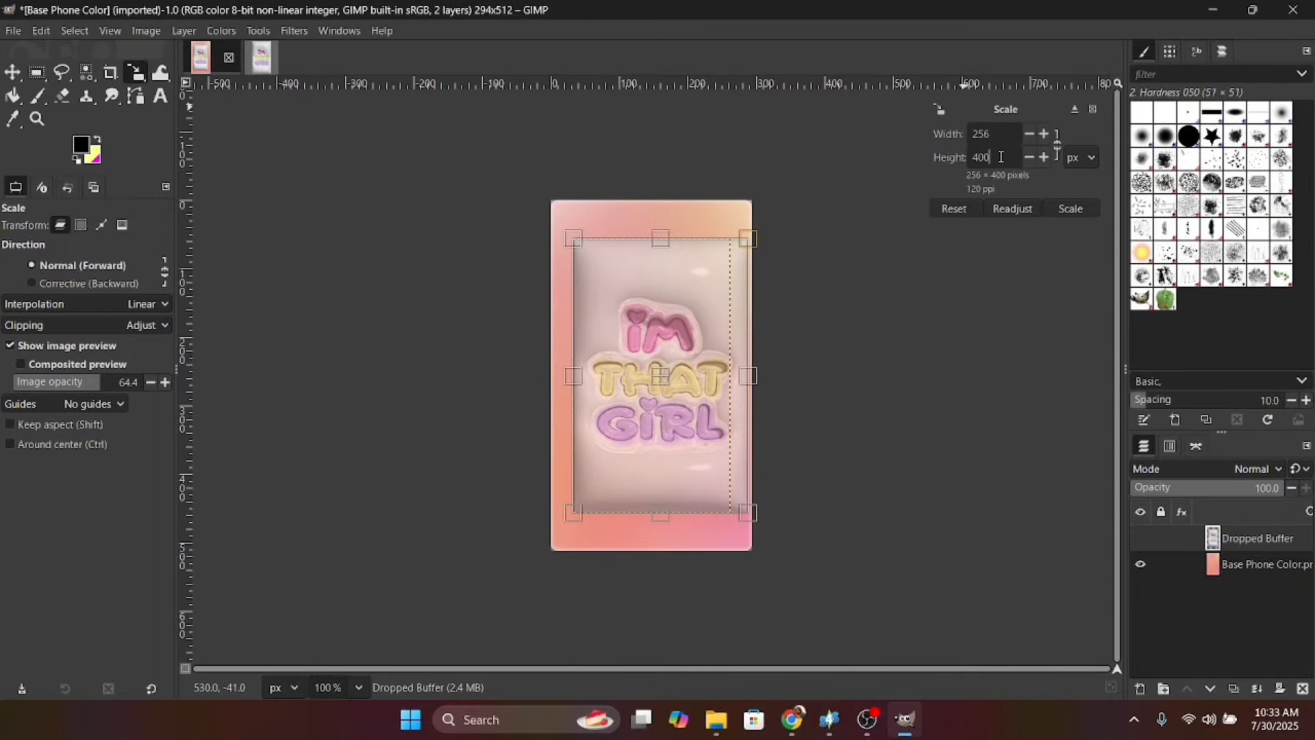
pyautogui.write('512')
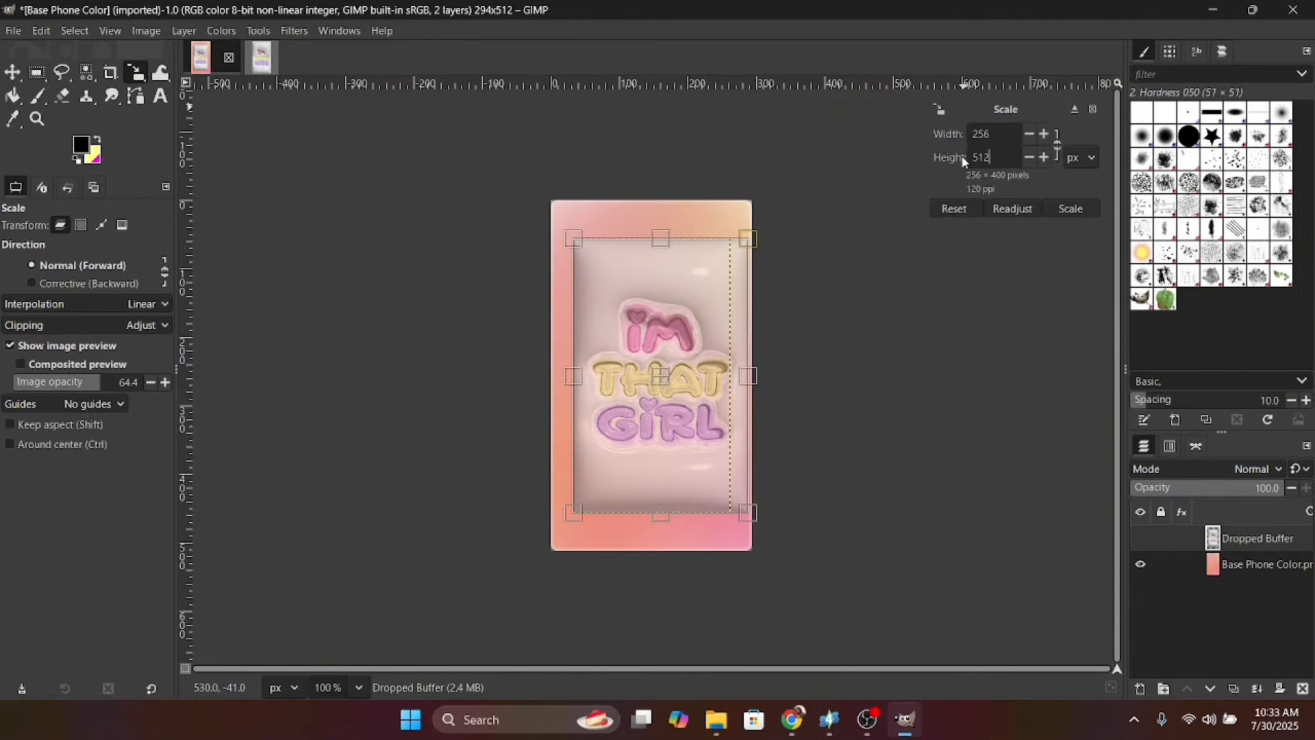
pyautogui.click(1071, 208)
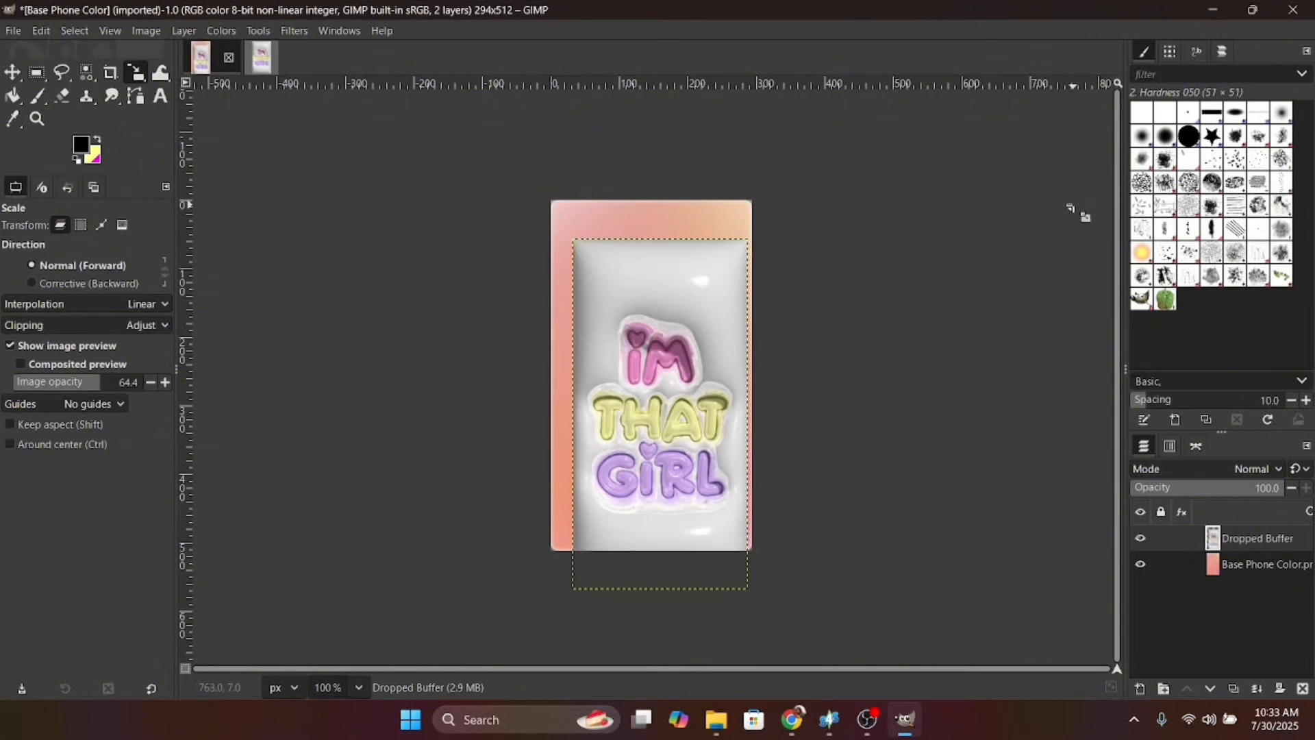
# Step: Move the "im that girl" layer up so its top and bottom edges line up with the base image
pyautogui.click(14, 73)
pyautogui.moveTo(641, 351); pyautogui.dragTo(637, 314)
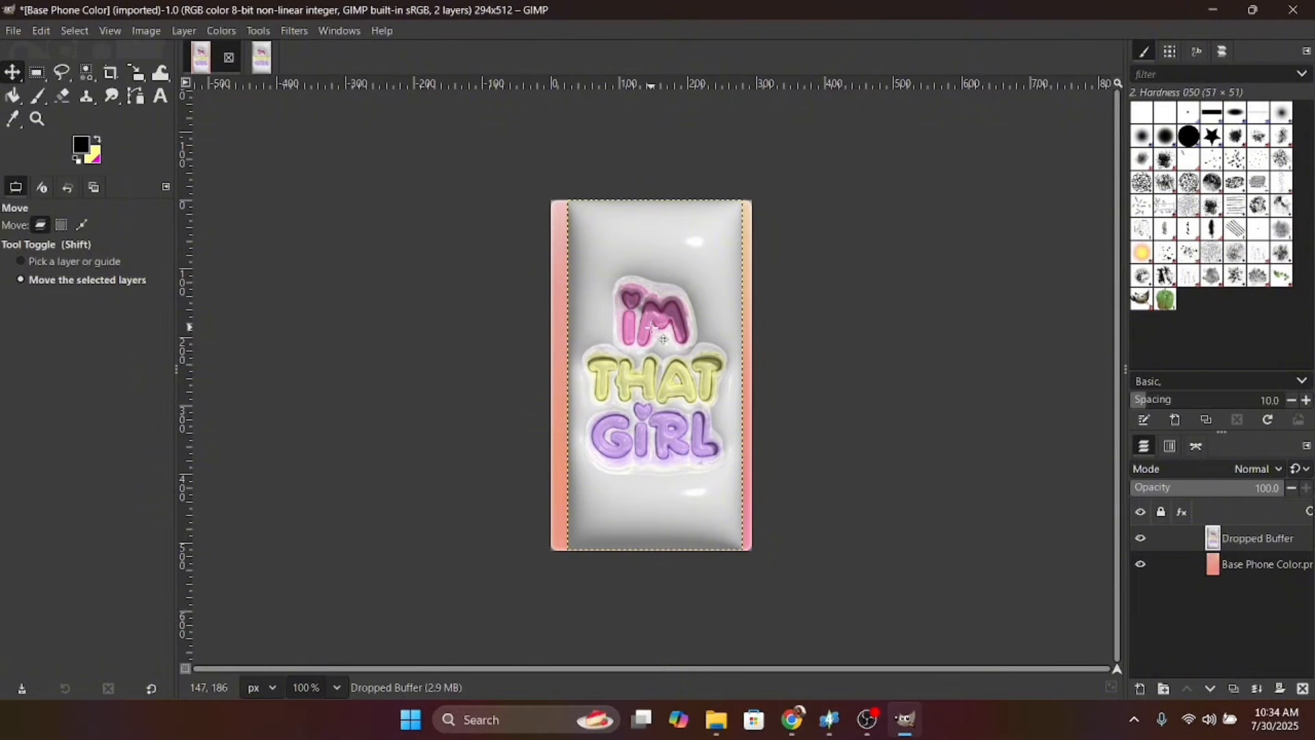
pyautogui.rightClick(652, 329)
pyautogui.click(653, 328)
# Step: Stretch the "im that girl" layer sideways to both edges of the base image, scaling it to 292 × 512 px
pyautogui.press('shift')
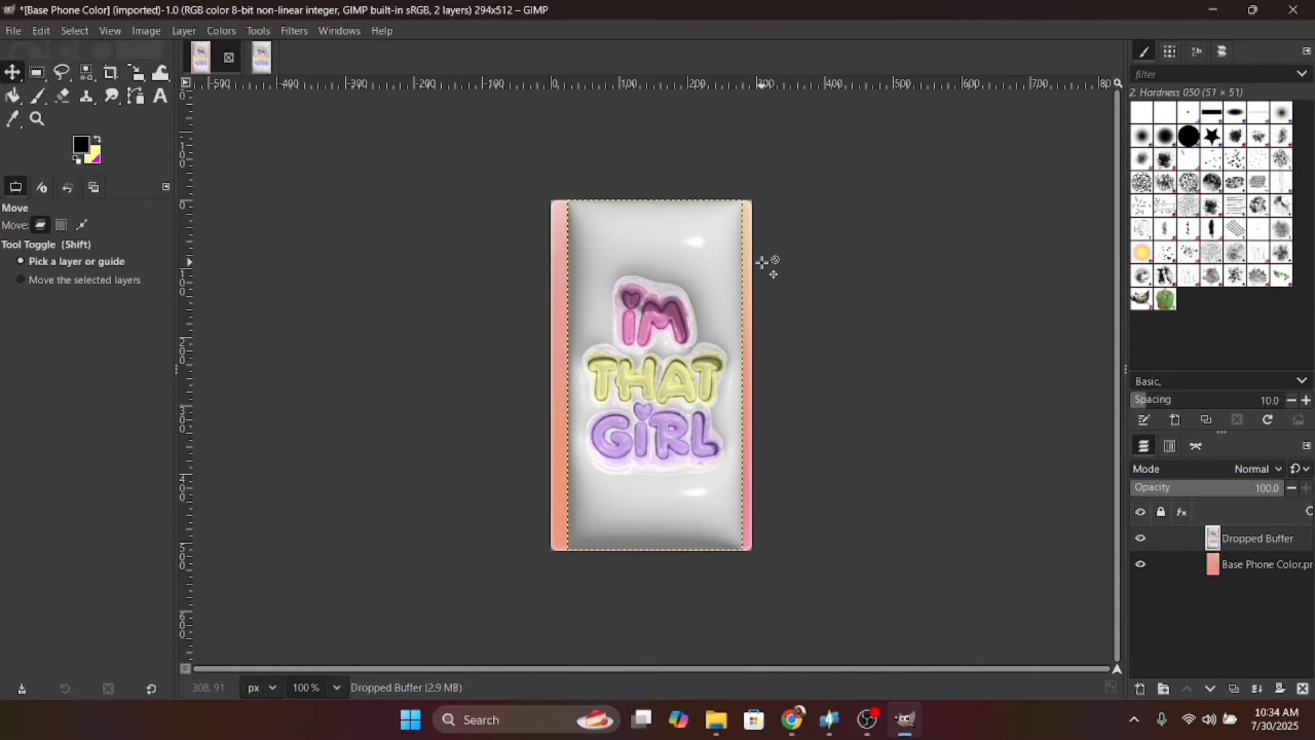
pyautogui.hotkey('shift', 's')
pyautogui.click(762, 266)
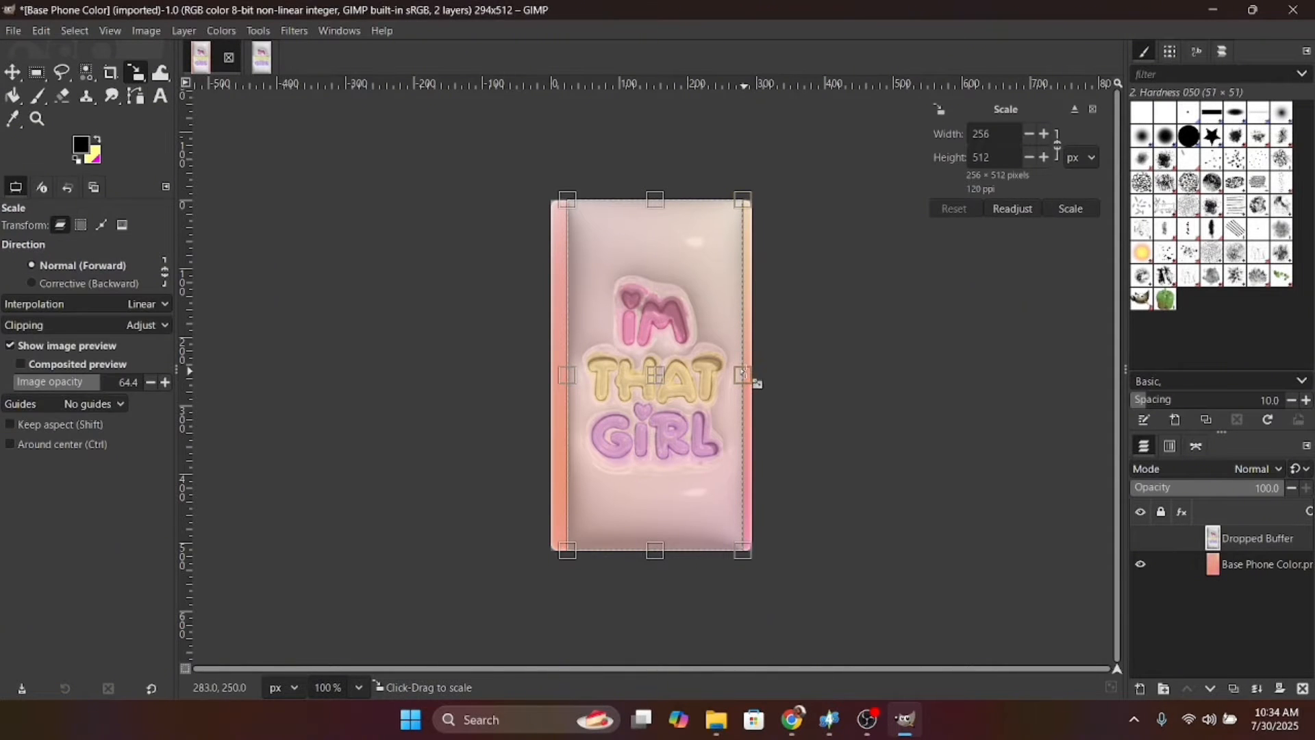
pyautogui.moveTo(747, 375); pyautogui.dragTo(753, 376)
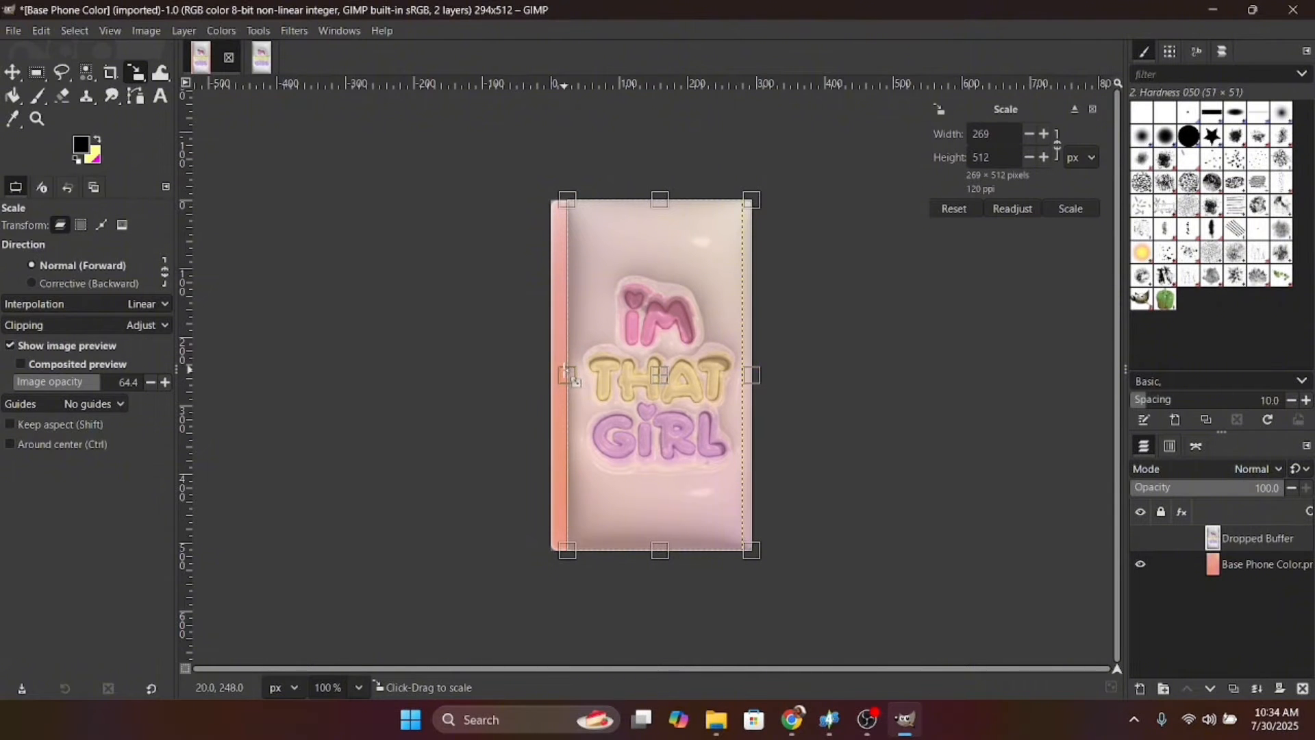
pyautogui.moveTo(566, 376); pyautogui.dragTo(551, 373)
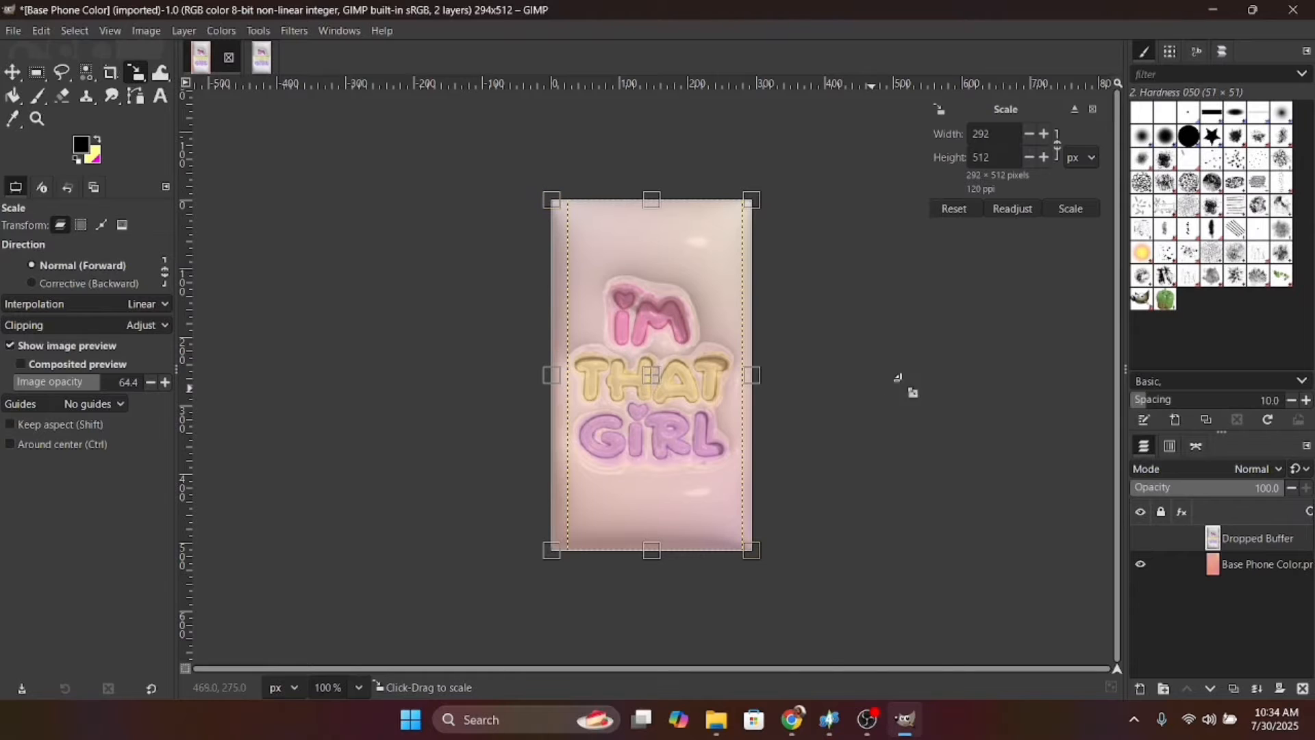
pyautogui.click(1085, 210)
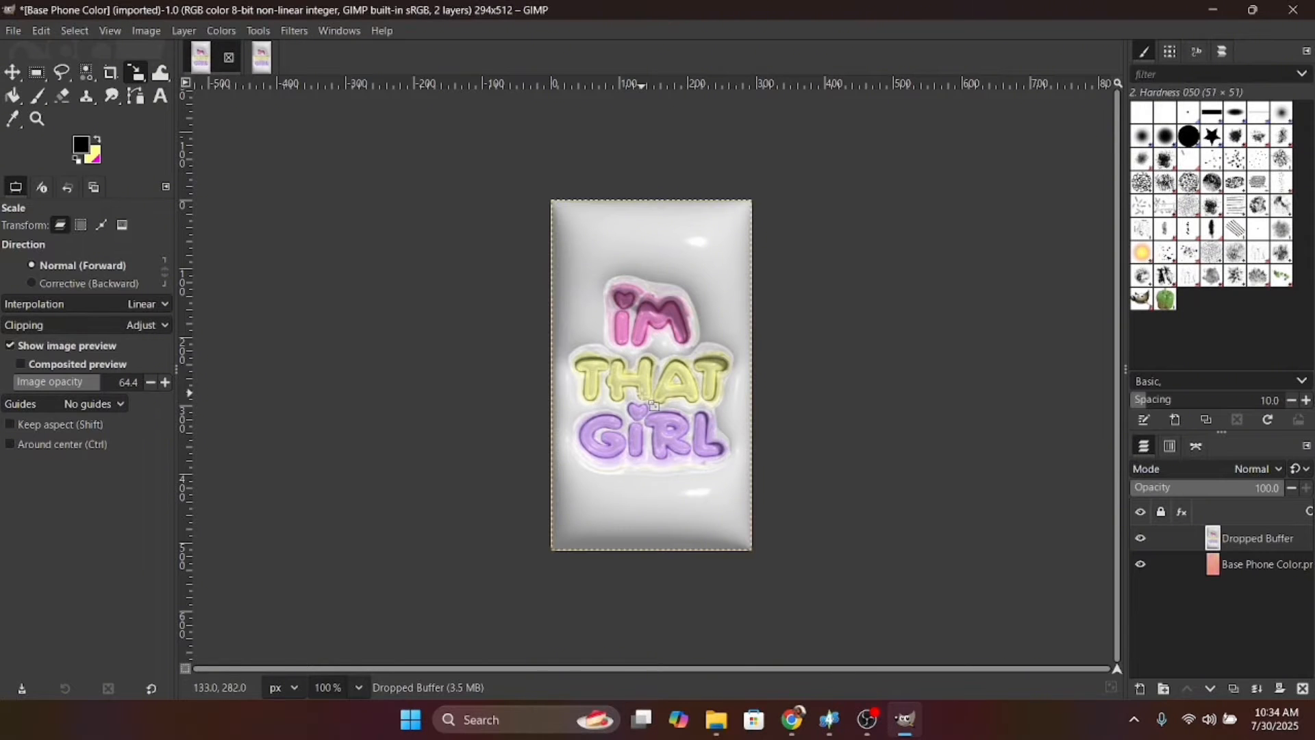
# Step: Scale the "im that girl" artwork layer to a width of 256 px, keeping its 512 px height
pyautogui.click(689, 478)
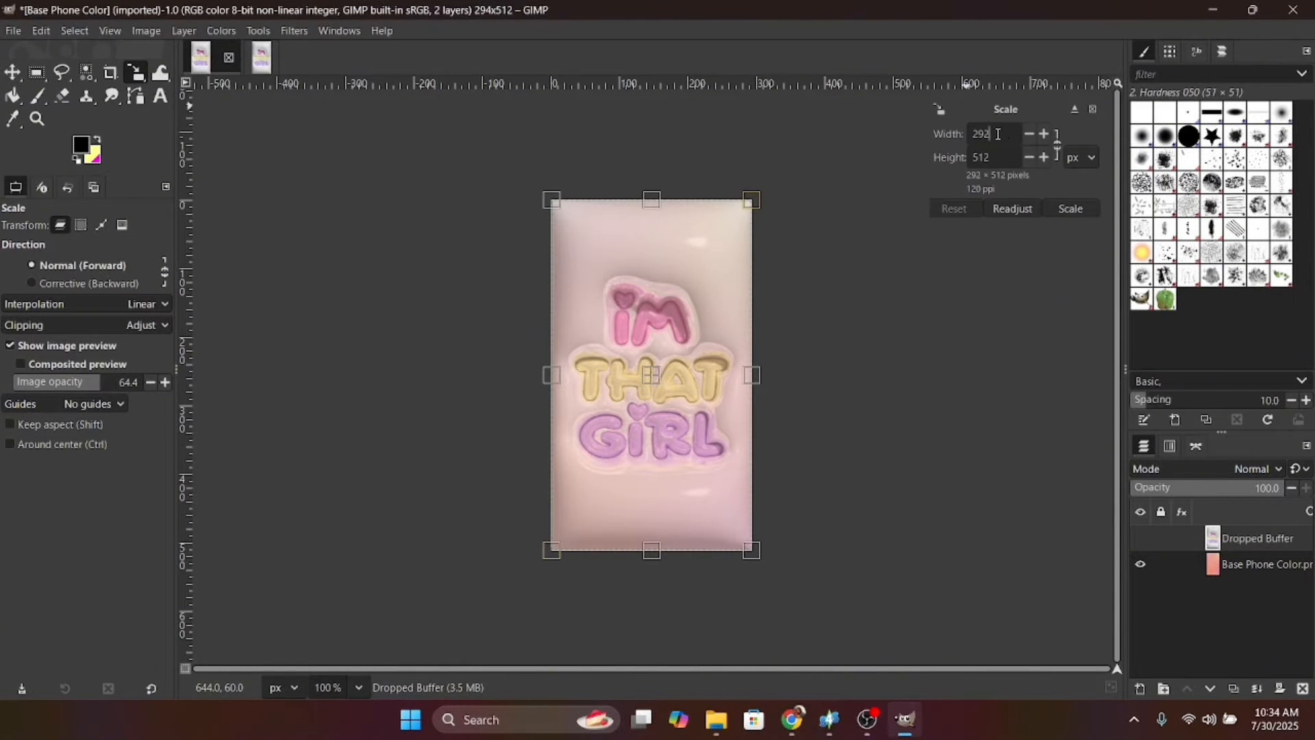
pyautogui.moveTo(1008, 129); pyautogui.dragTo(923, 137)
pyautogui.write('256')
pyautogui.click(1071, 209)
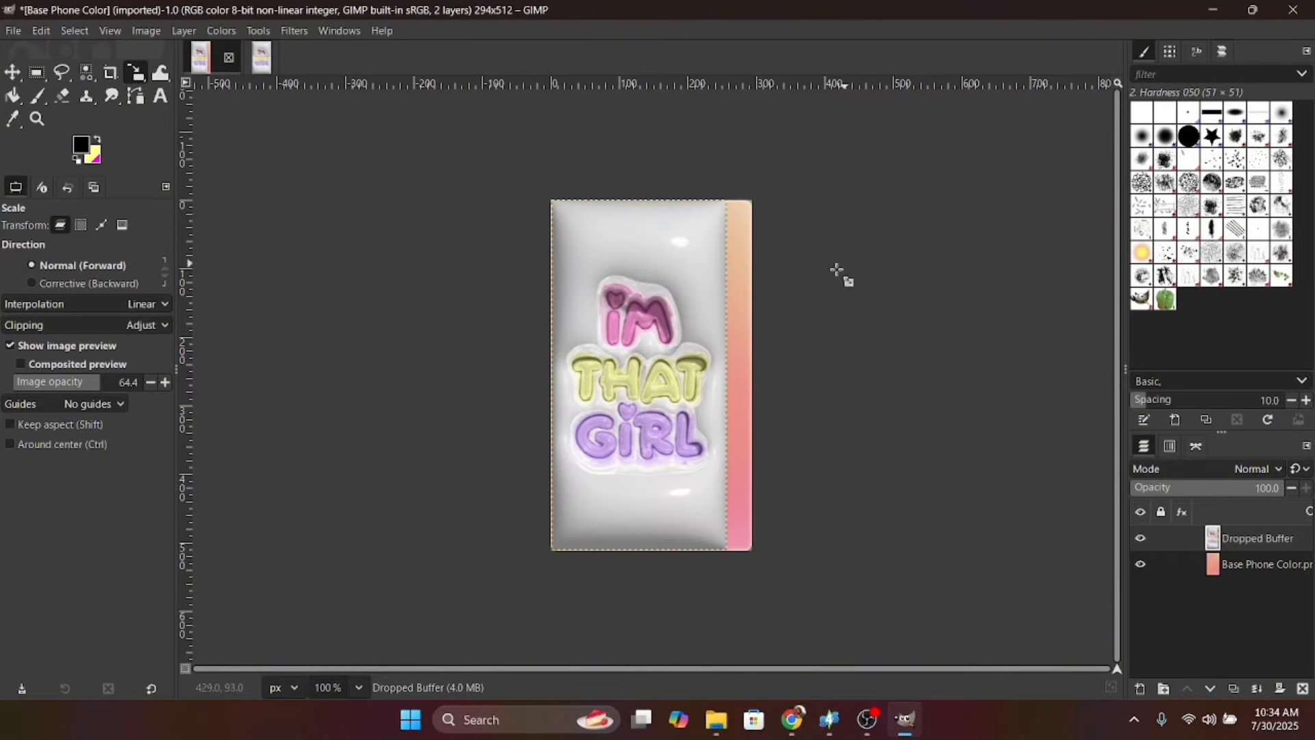
# Step: Hide the Base Phone Color layer and centre the artwork layer horizontally on the canvas
pyautogui.click(1140, 565)
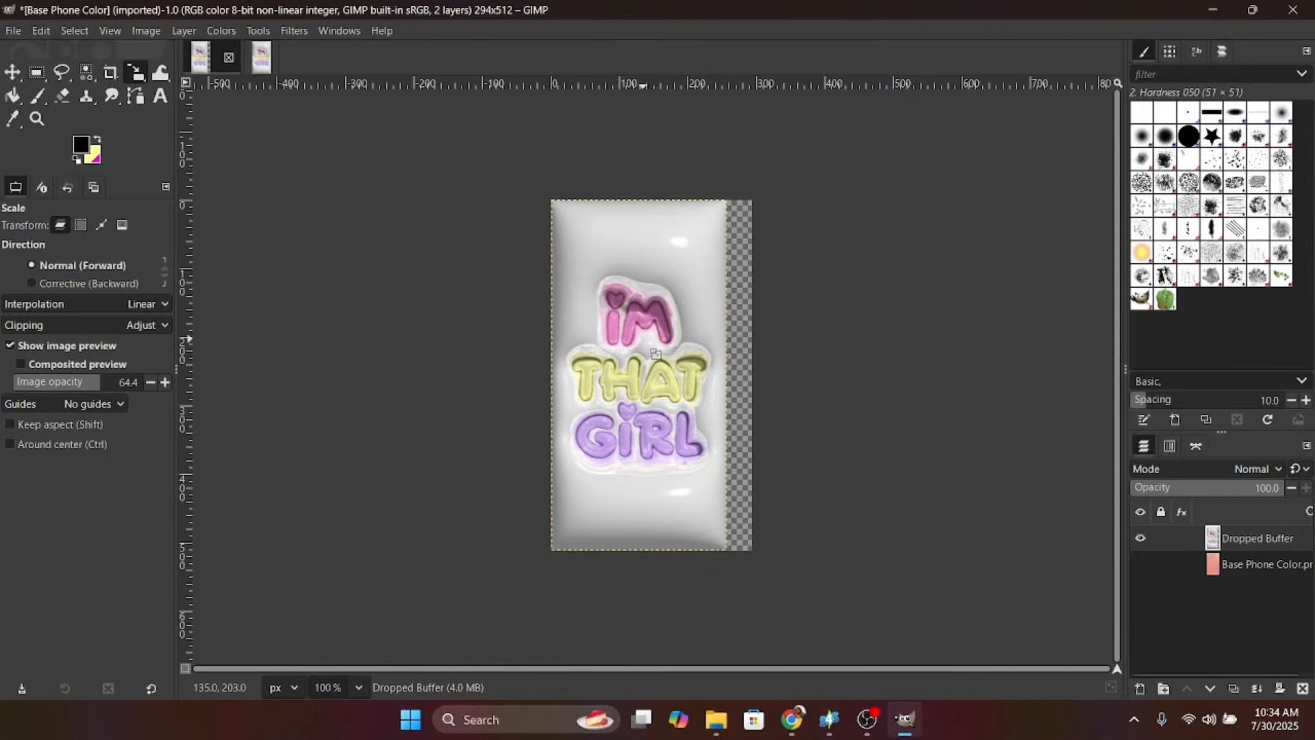
pyautogui.click(13, 72)
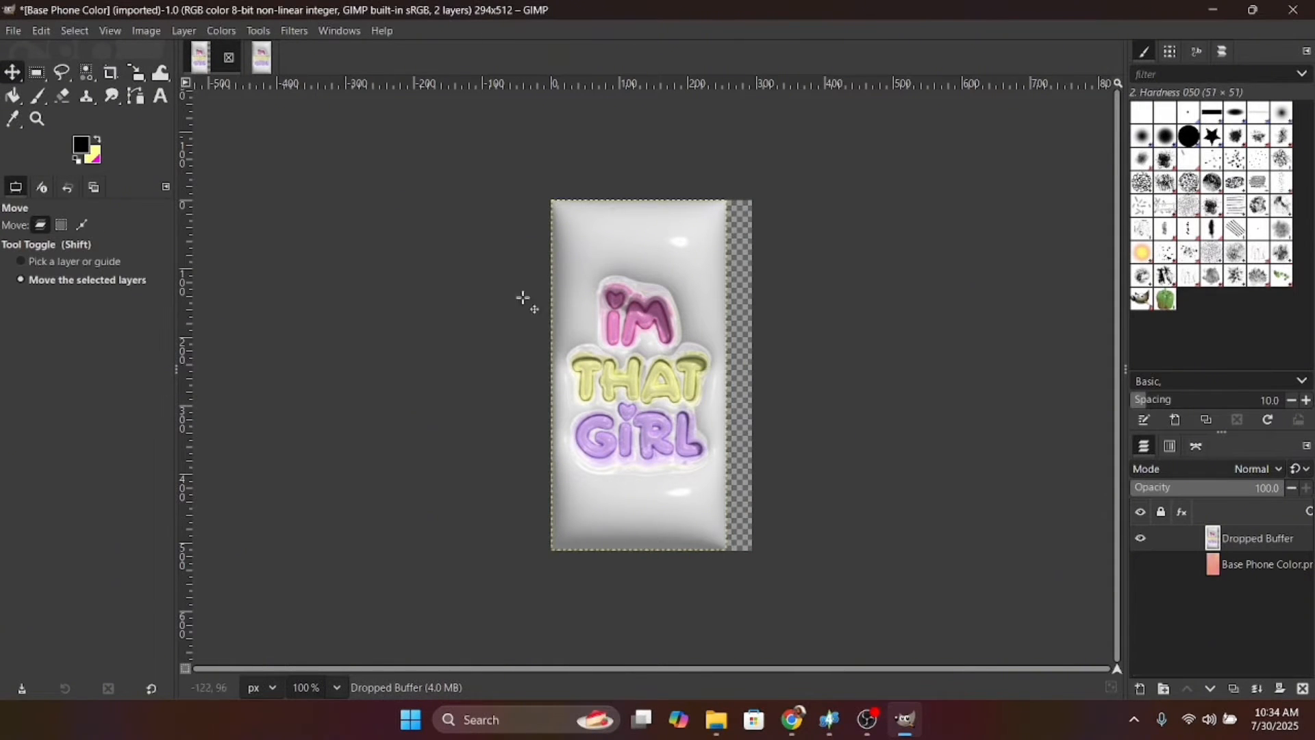
pyautogui.moveTo(606, 341); pyautogui.dragTo(619, 340)
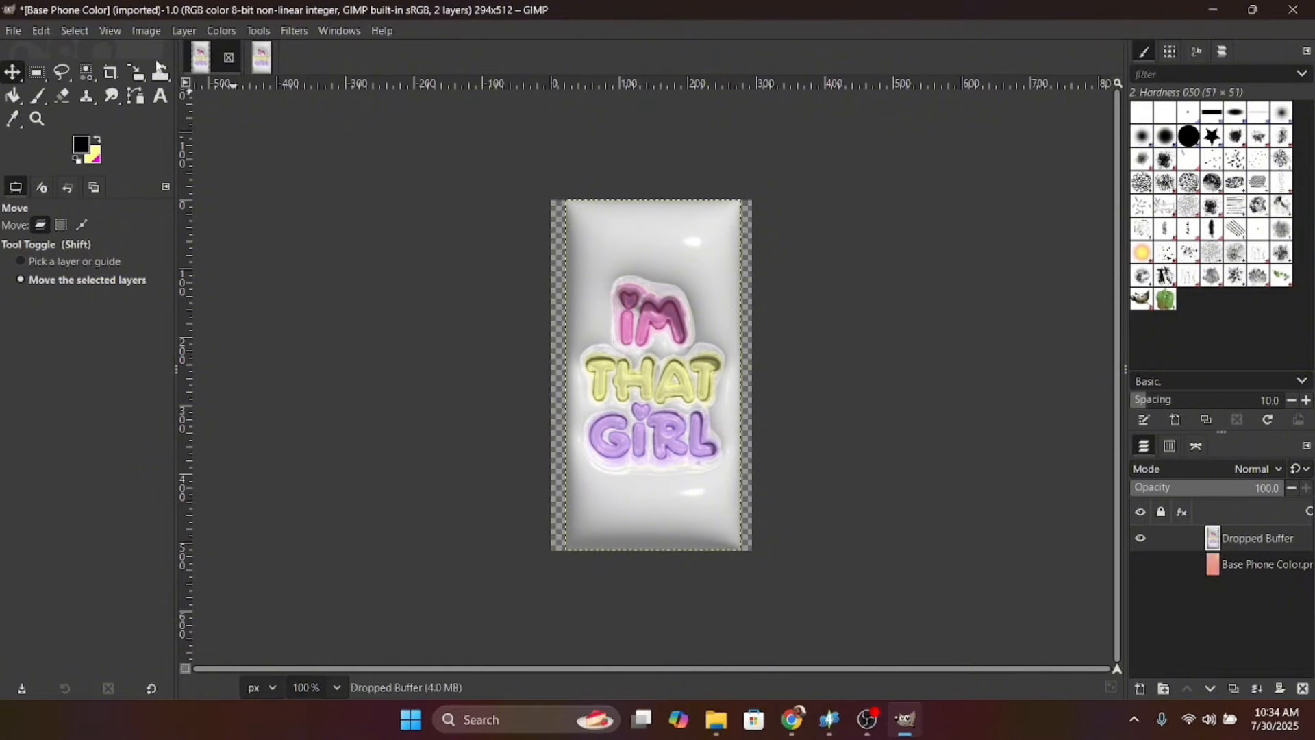
# Step: Export the image as im that girl.png in the Phone Overrides folder, replacing the existing file and keeping the default PNG options
pyautogui.click(17, 32)
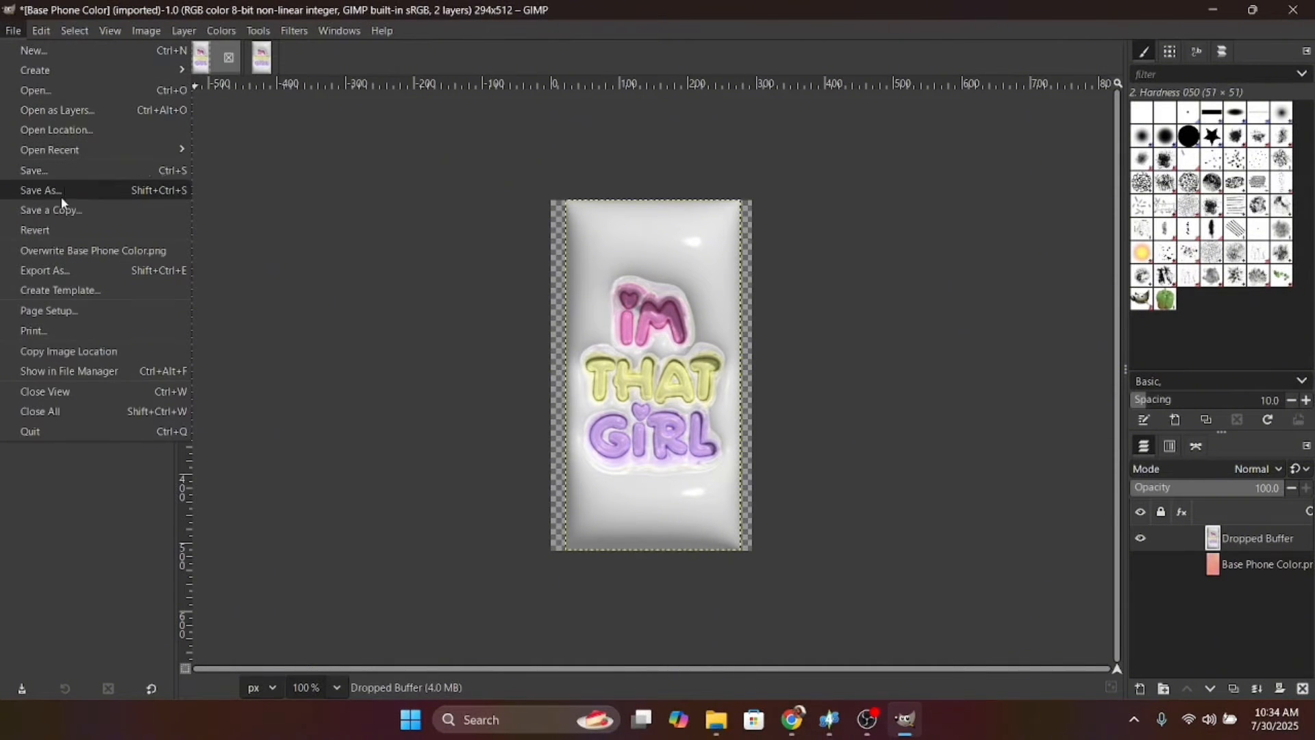
pyautogui.click(81, 276)
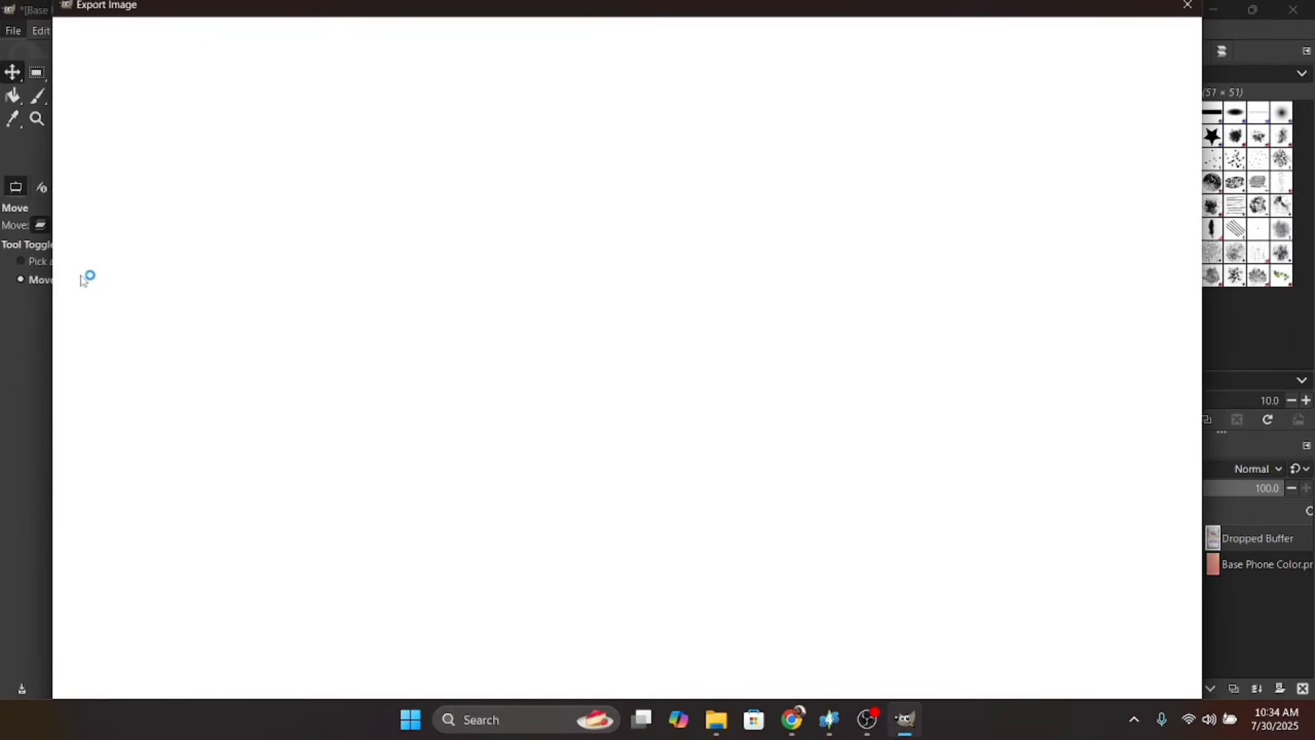
pyautogui.press('BackSpace')
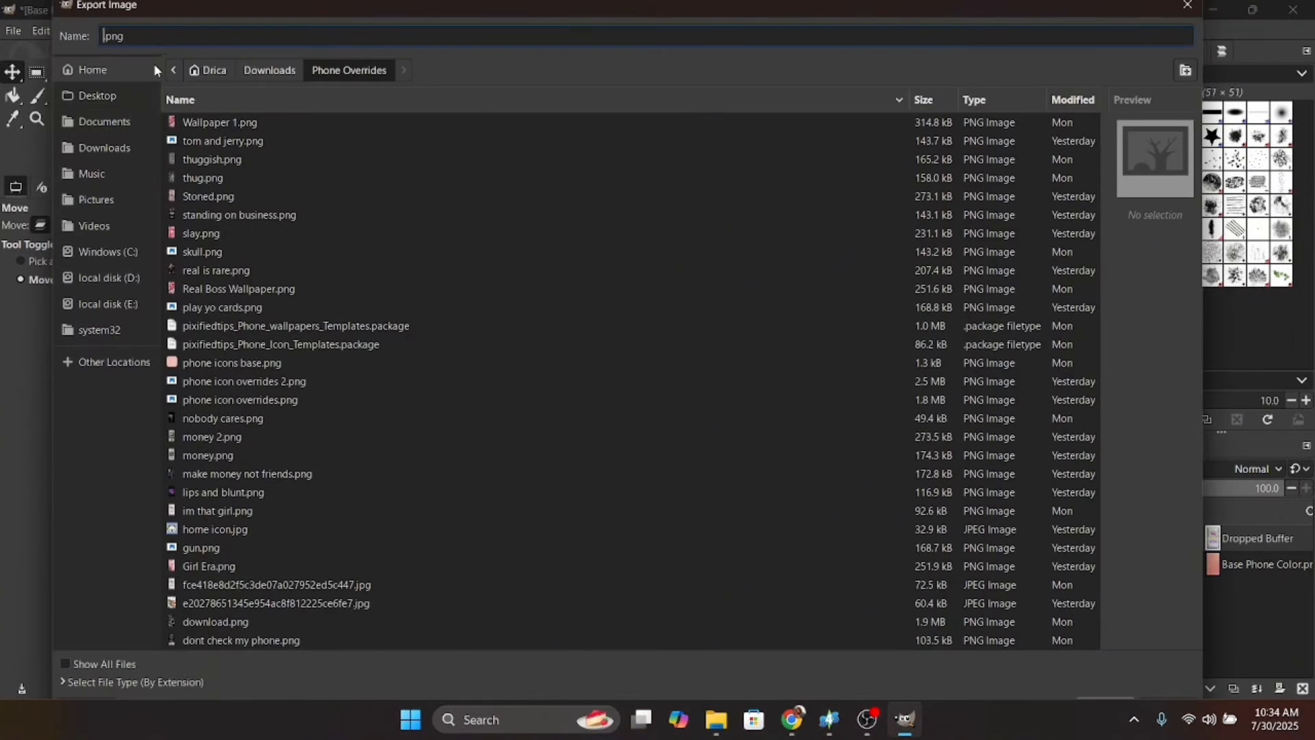
pyautogui.write('im that girl')
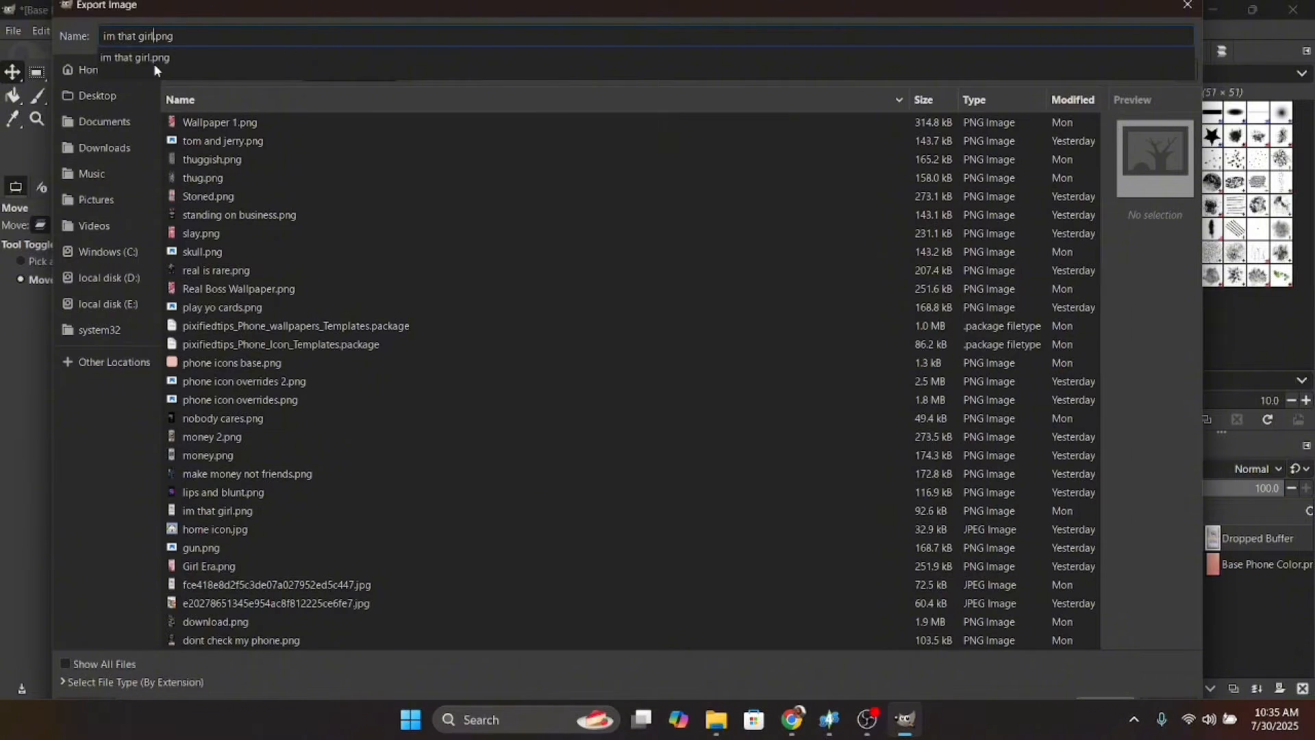
pyautogui.click(154, 60)
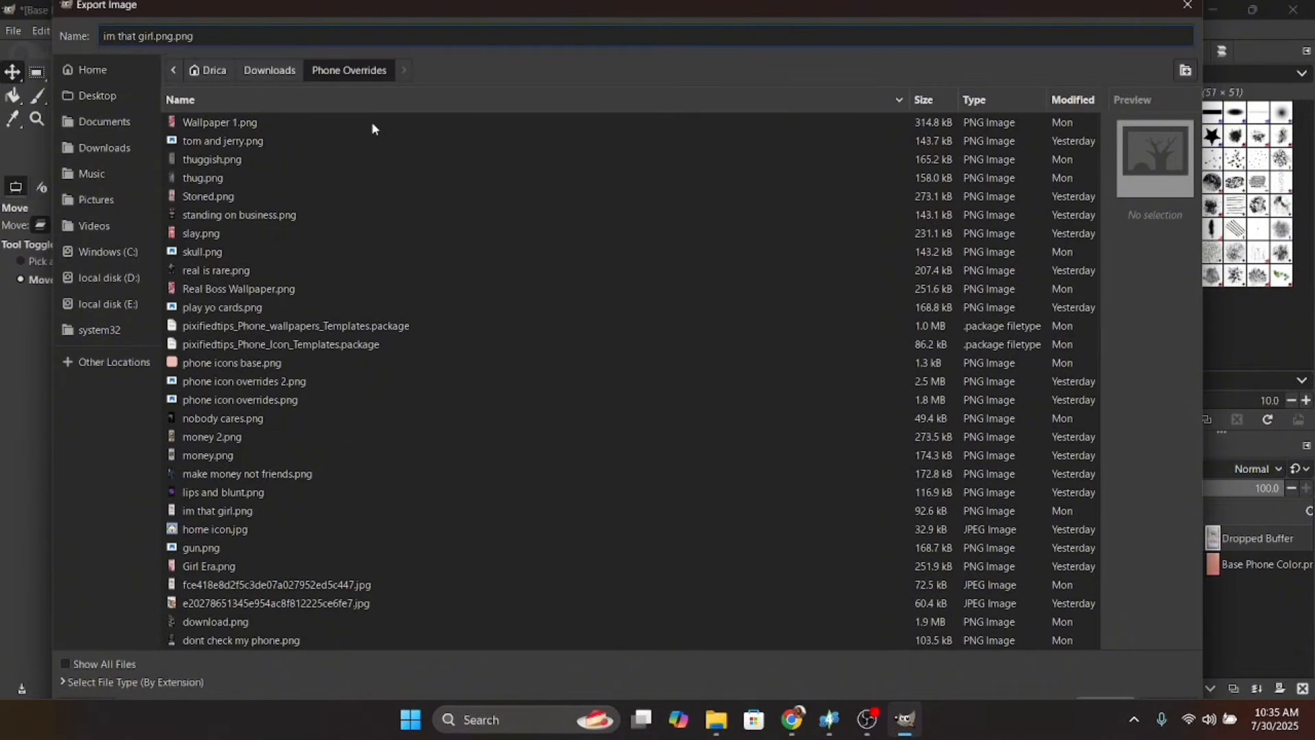
pyautogui.press('BackSpace')
pyautogui.press('BackSpace')
pyautogui.press('BackSpace')
pyautogui.press('BackSpace')
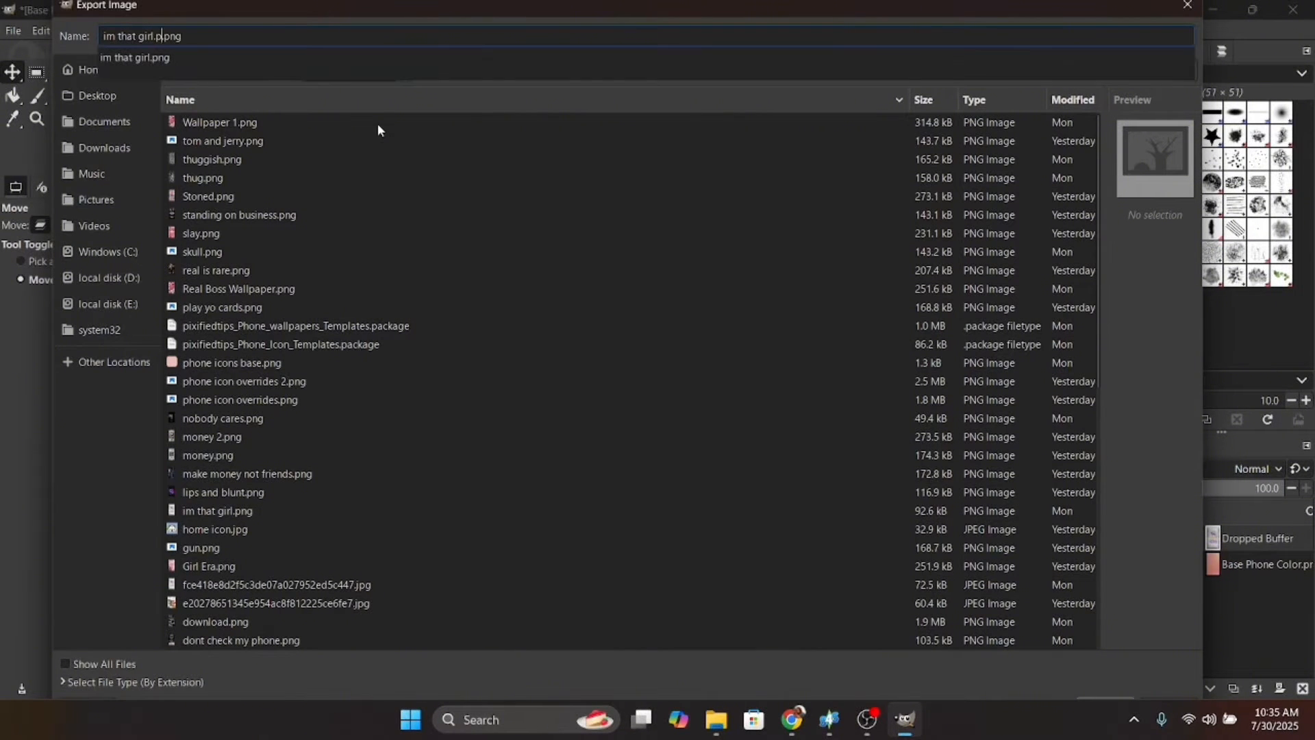
pyautogui.press('Return')
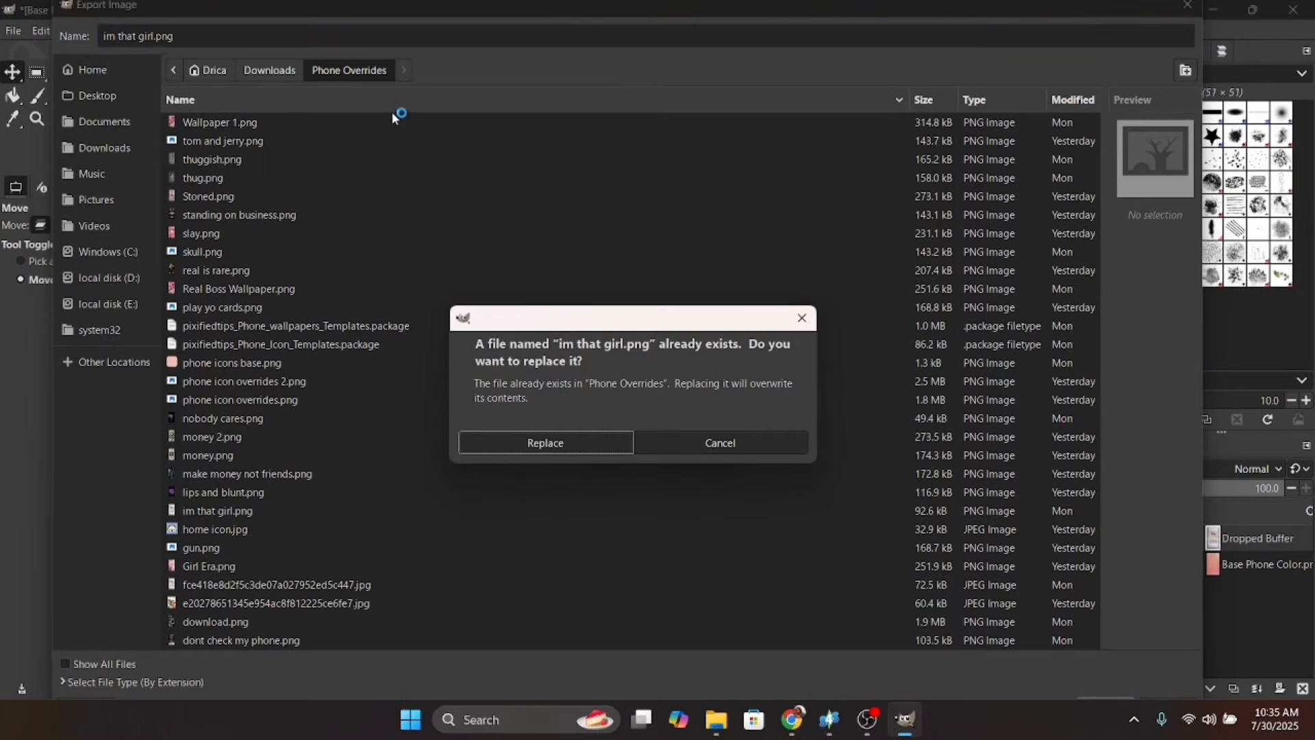
pyautogui.click(552, 433)
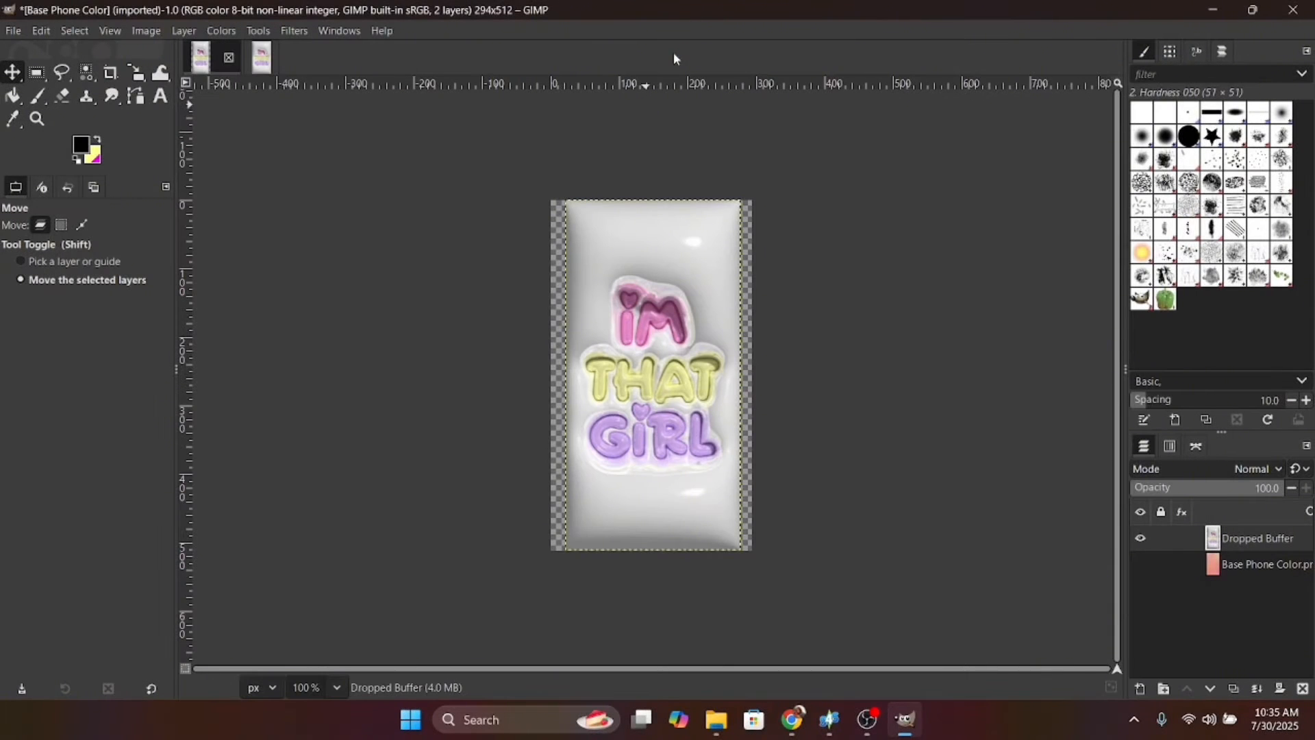
pyautogui.click(357, 485)
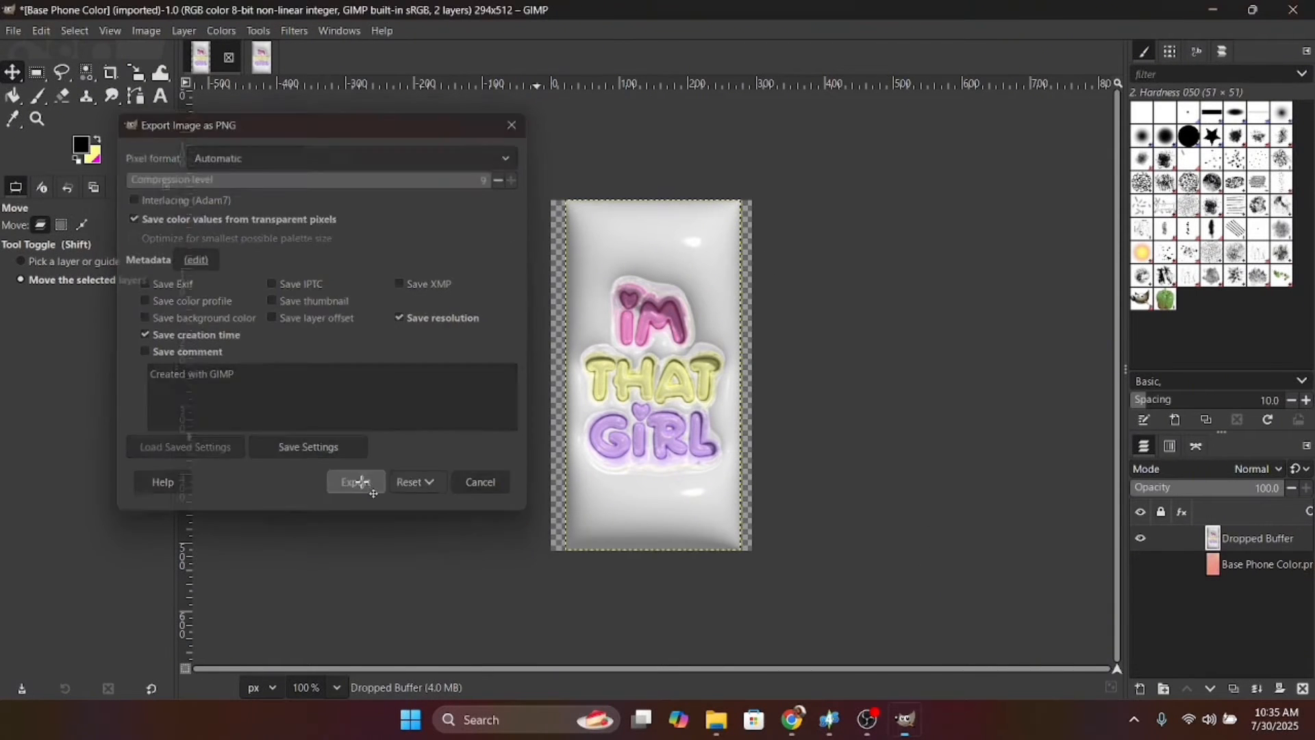
# Step: Switch to the phone wallpapers template in Sims 4 Studio and import im that girl.png from Downloads > Phone Overrides for the selected swatch
pyautogui.moveTo(828, 720)
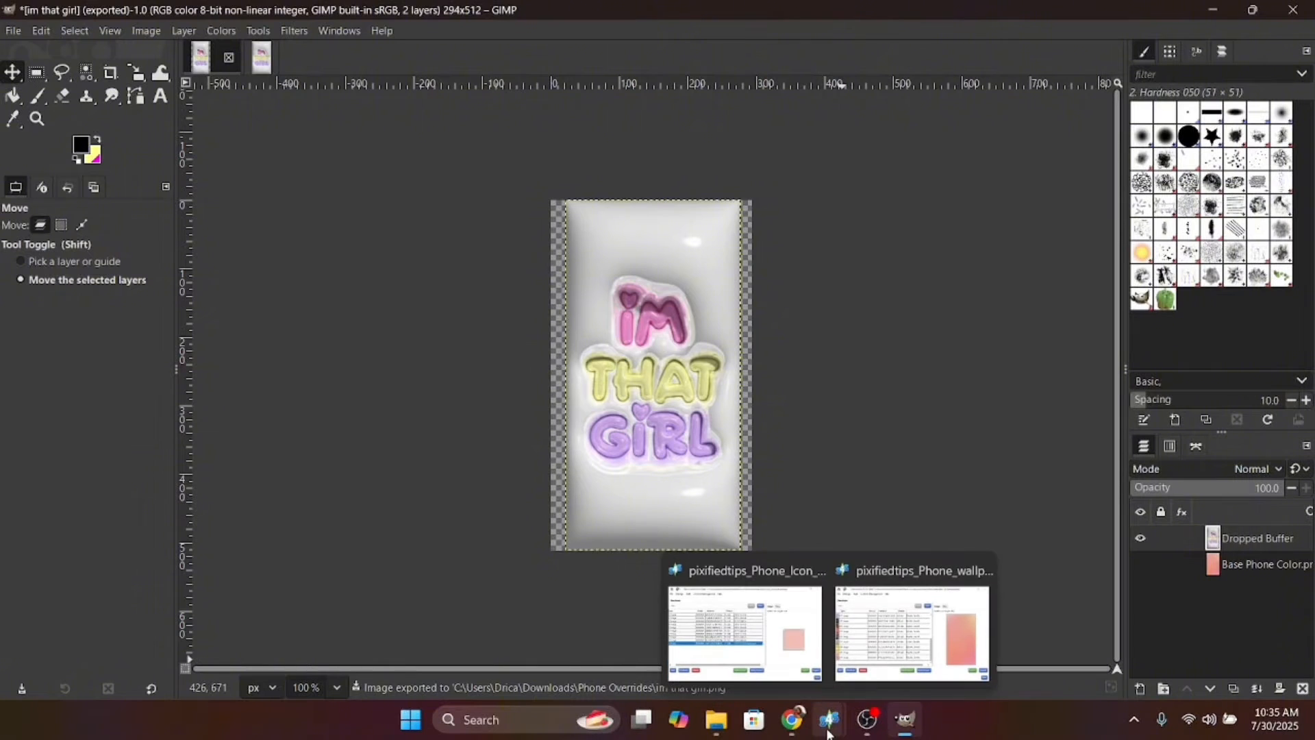
pyautogui.click(879, 679)
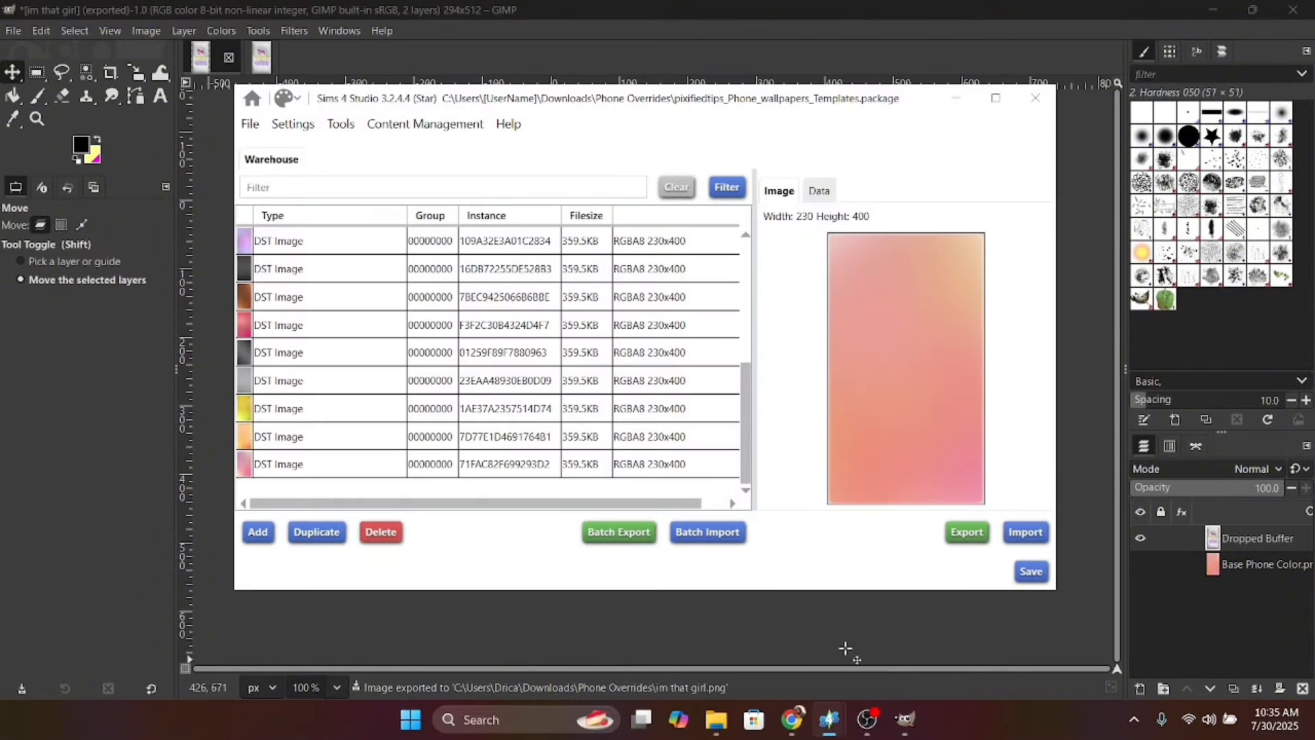
pyautogui.click(1023, 534)
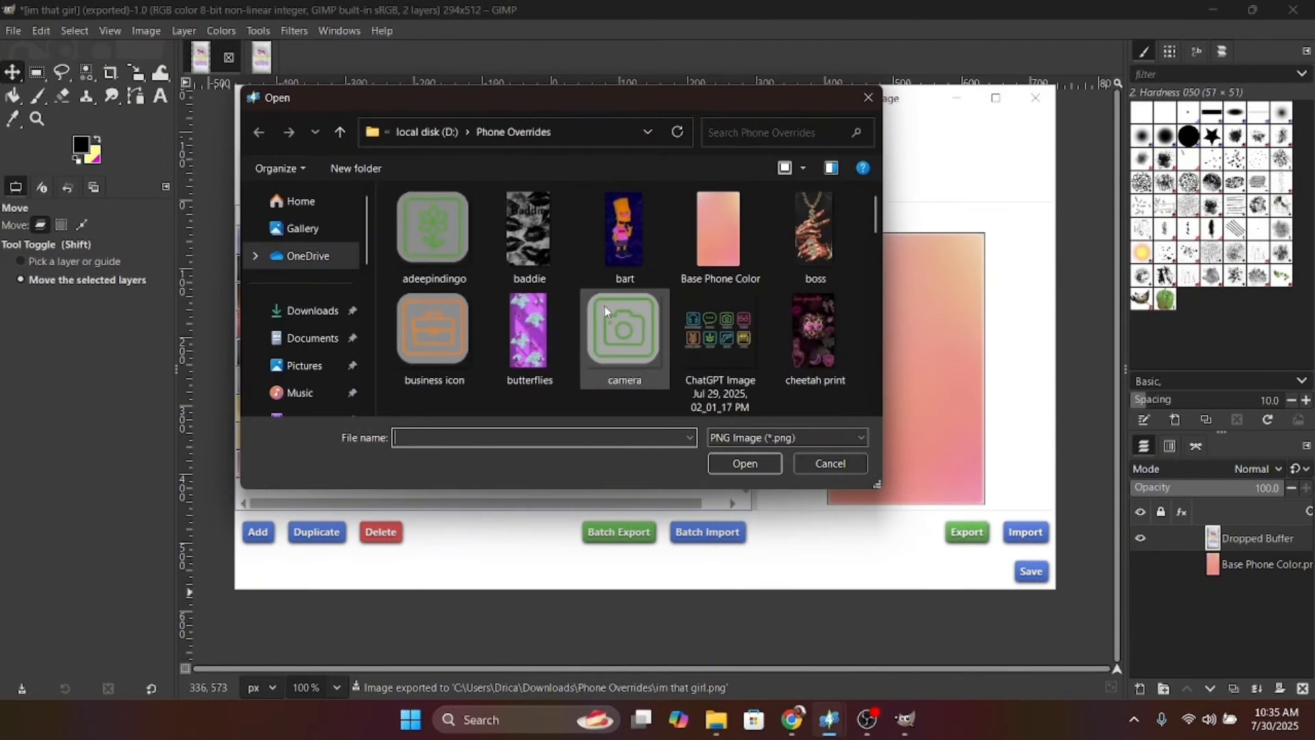
pyautogui.scroll(-5, 327, 336)
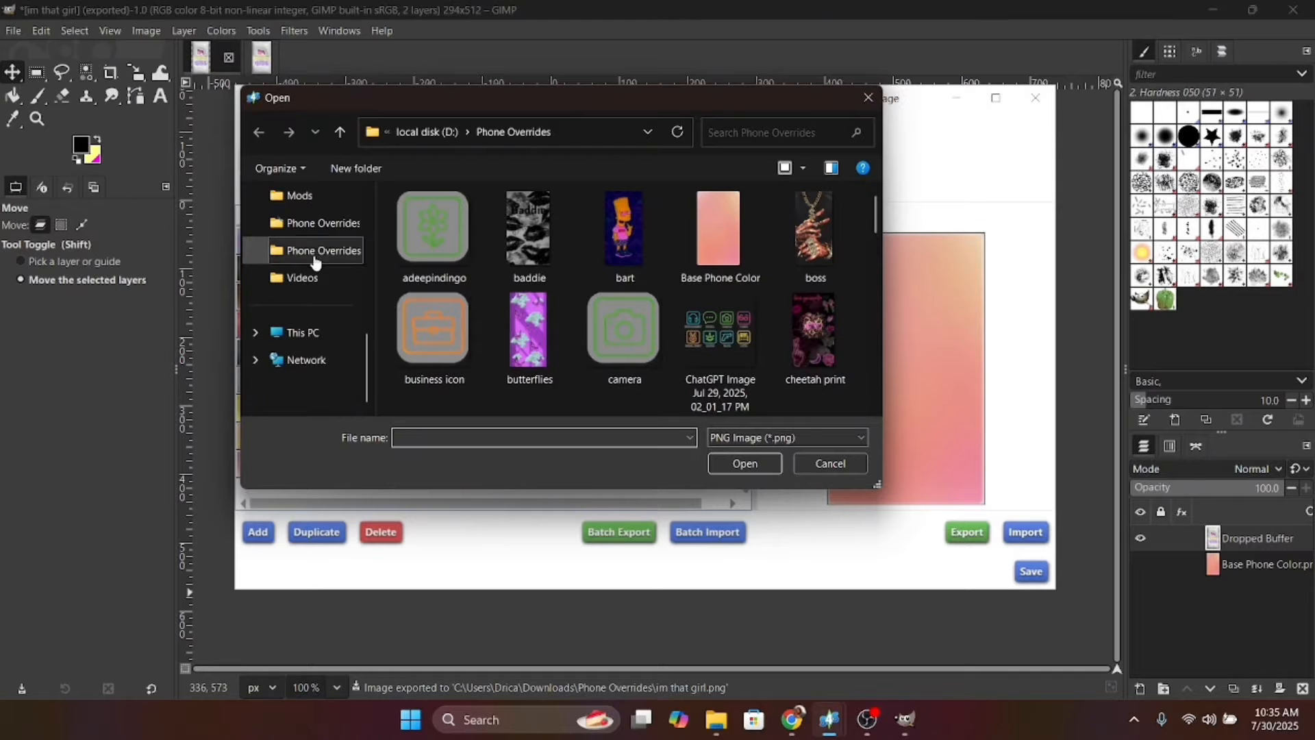
pyautogui.click(317, 227)
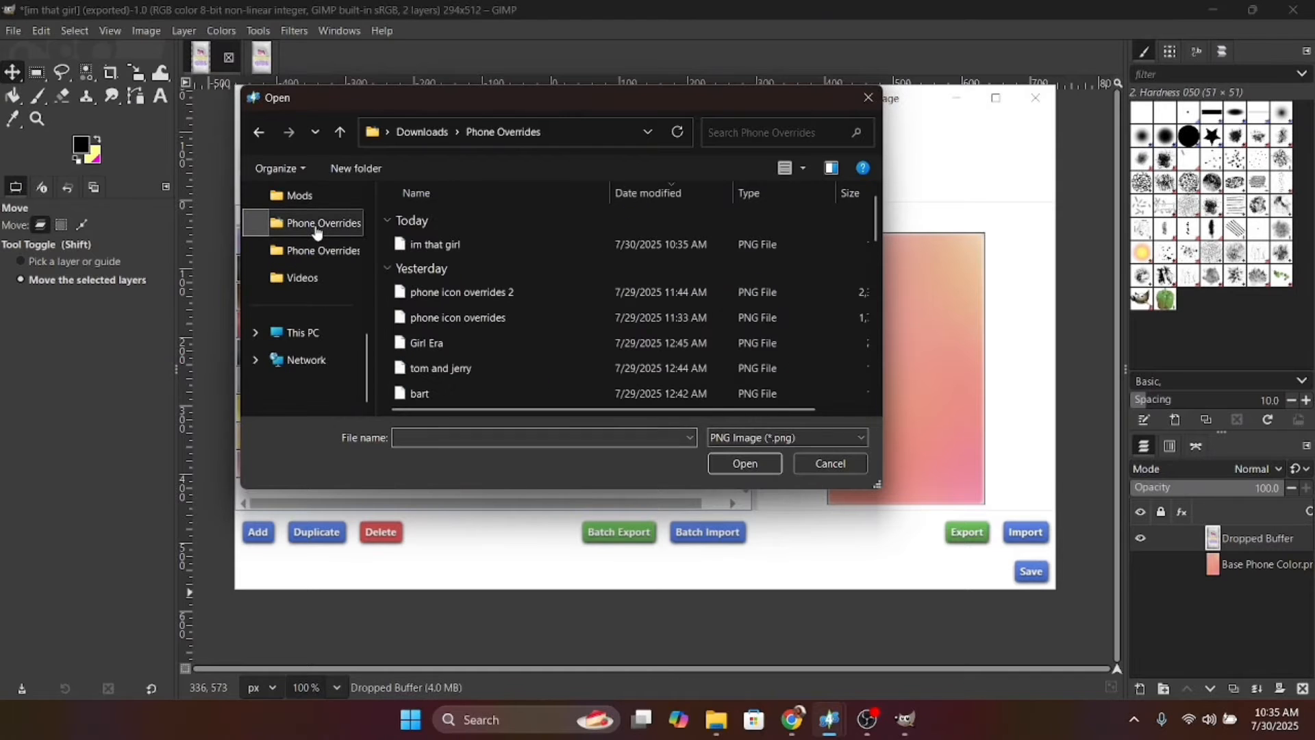
pyautogui.click(429, 247)
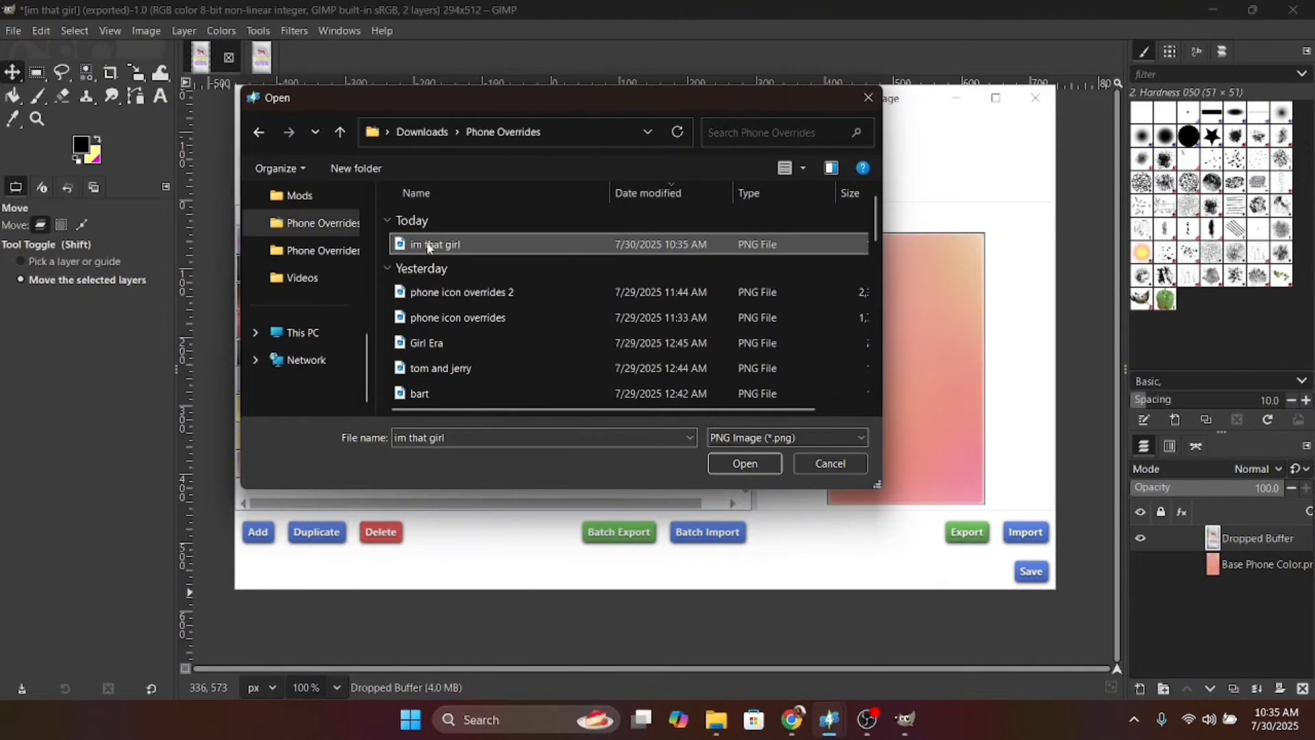
pyautogui.click(744, 462)
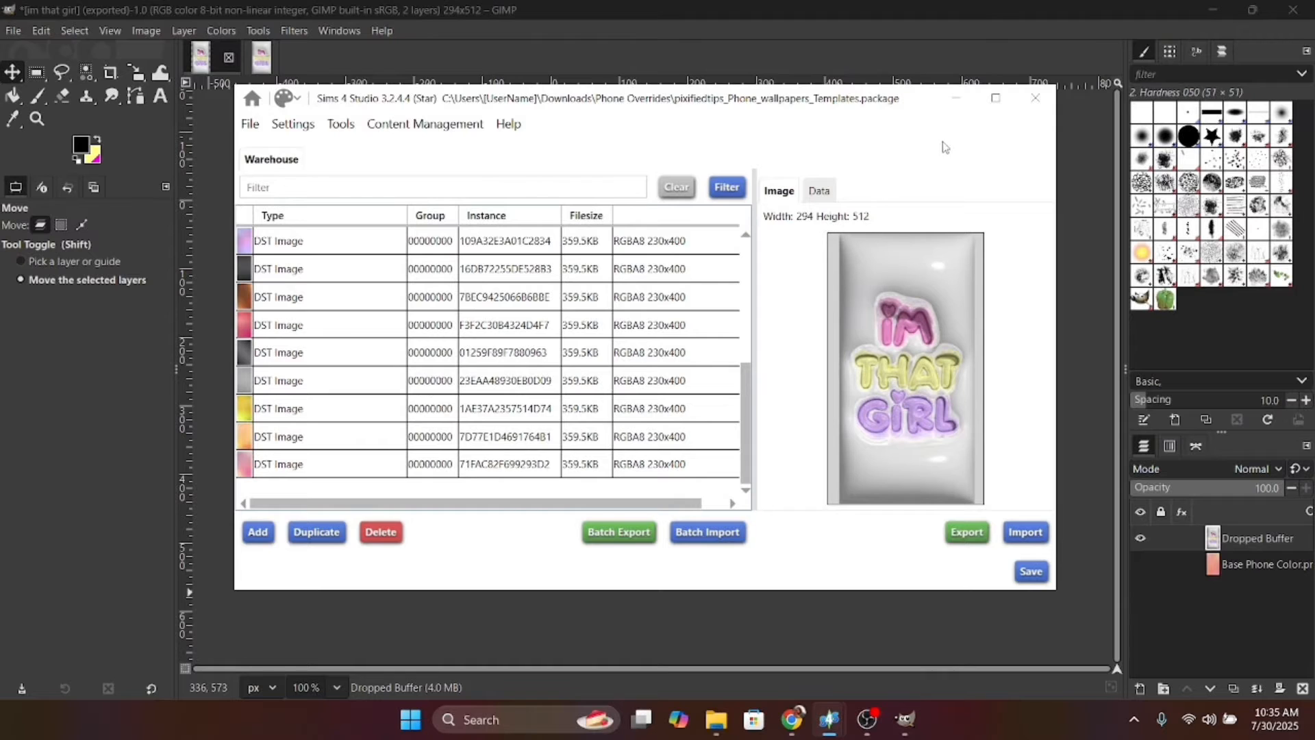
# Step: Return to GIMP, check the artwork layer's scale dimensions, and make the Base Phone Color layer visible and active
pyautogui.click(957, 98)
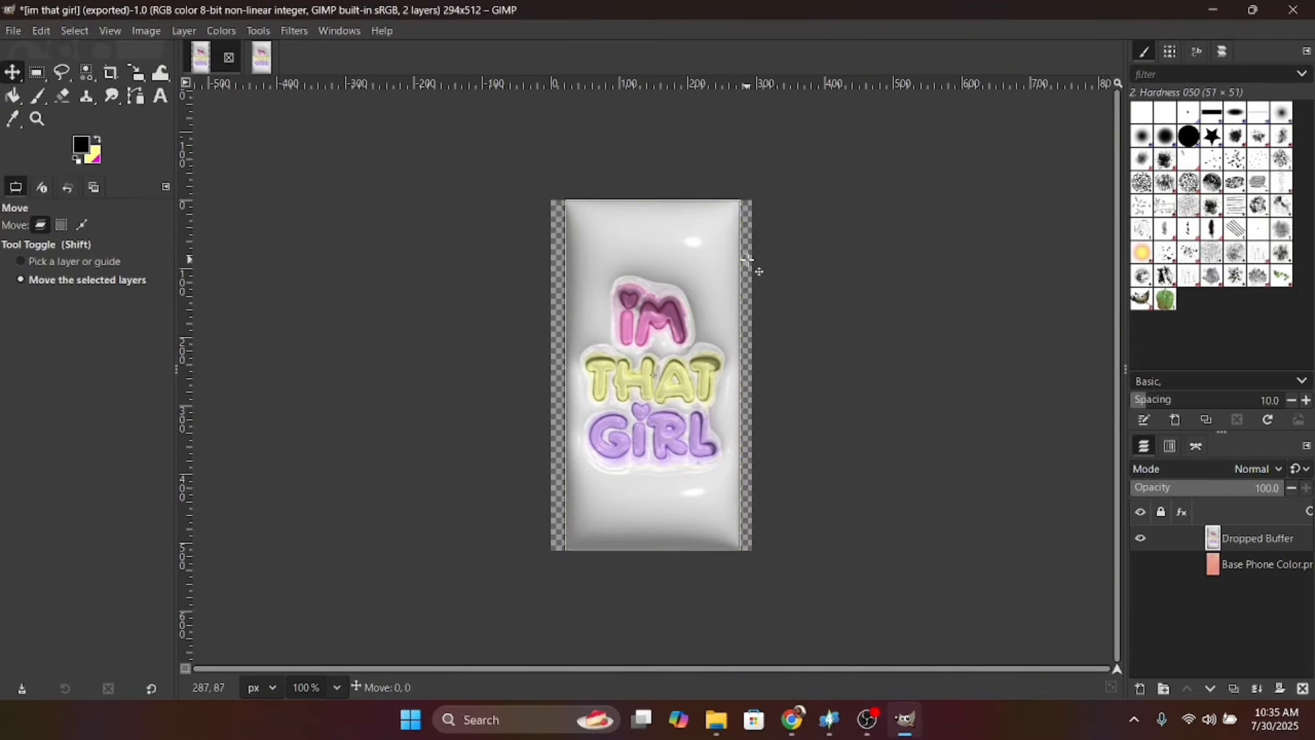
pyautogui.hotkey('shift', 's')
pyautogui.click(694, 274)
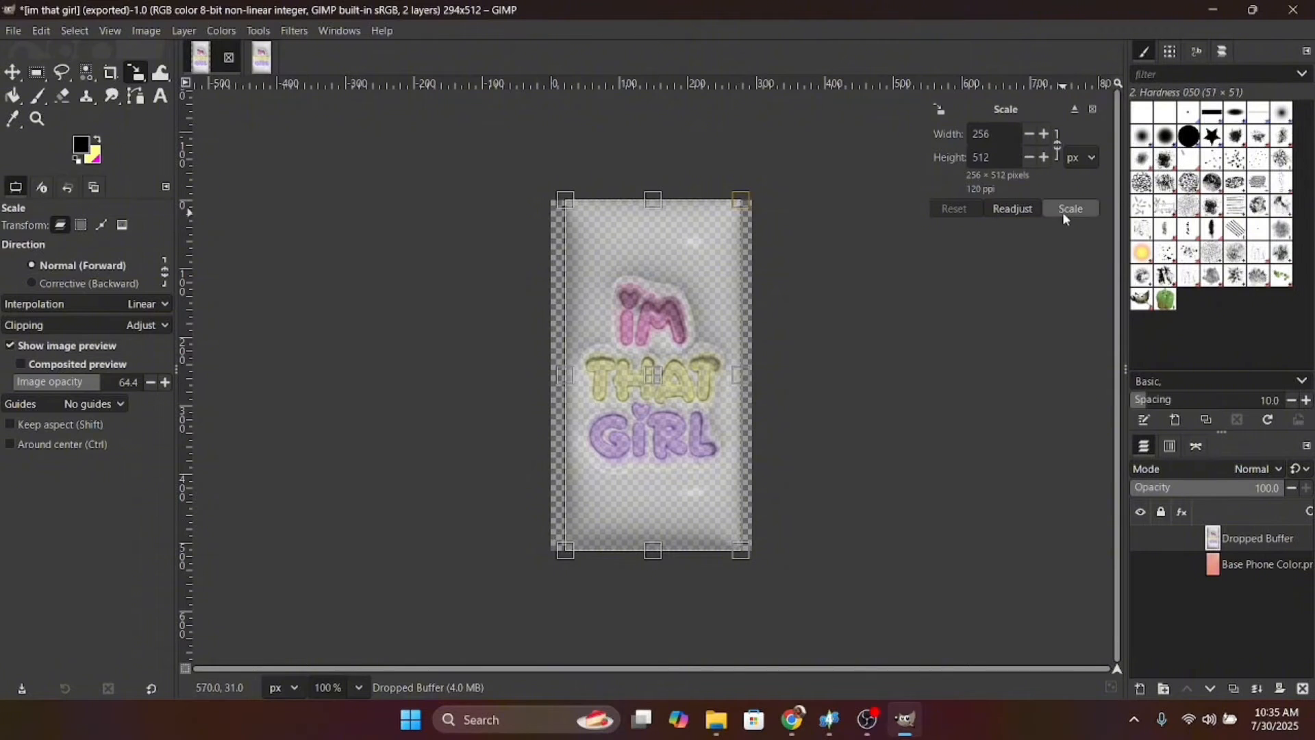
pyautogui.click(1255, 566)
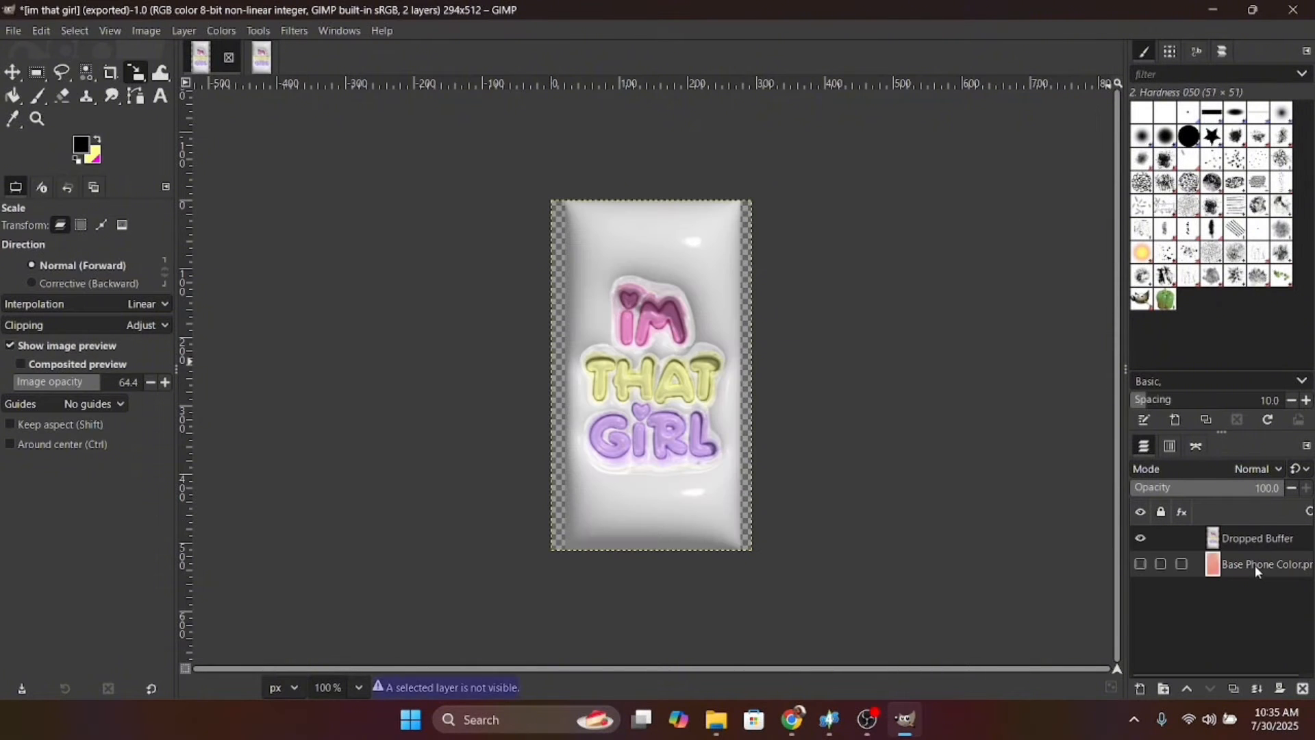
pyautogui.click(1141, 564)
# Step: Scale the Base Phone Color layer to a width of 256 px, keeping its 512 px height
pyautogui.click(746, 348)
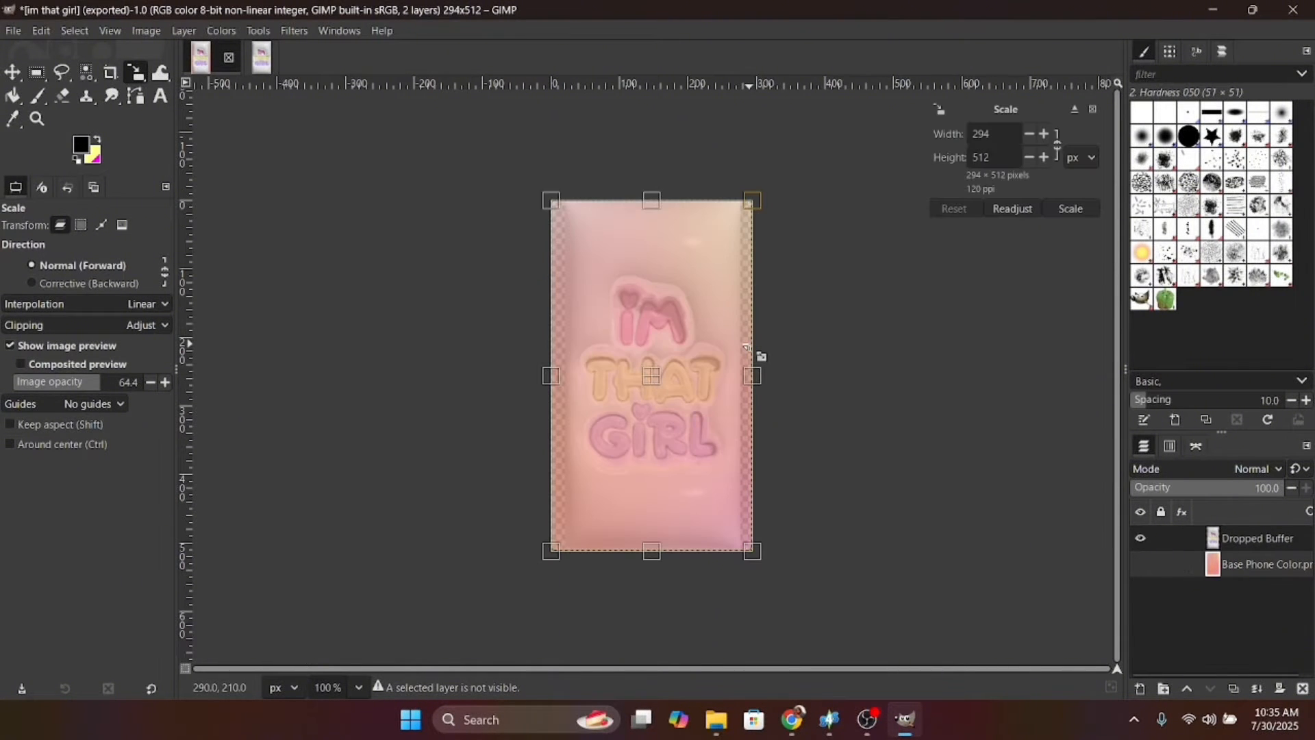
pyautogui.moveTo(1004, 134); pyautogui.dragTo(924, 135)
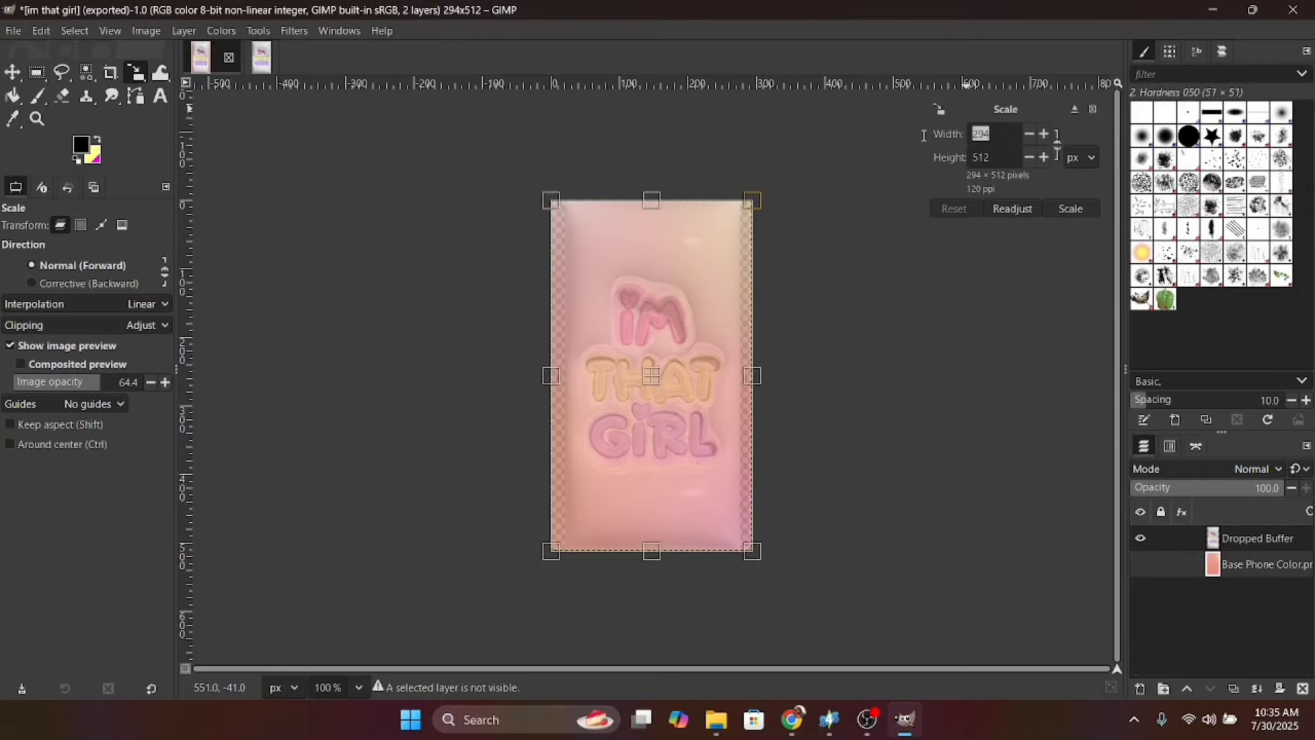
pyautogui.write('256')
pyautogui.click(1071, 209)
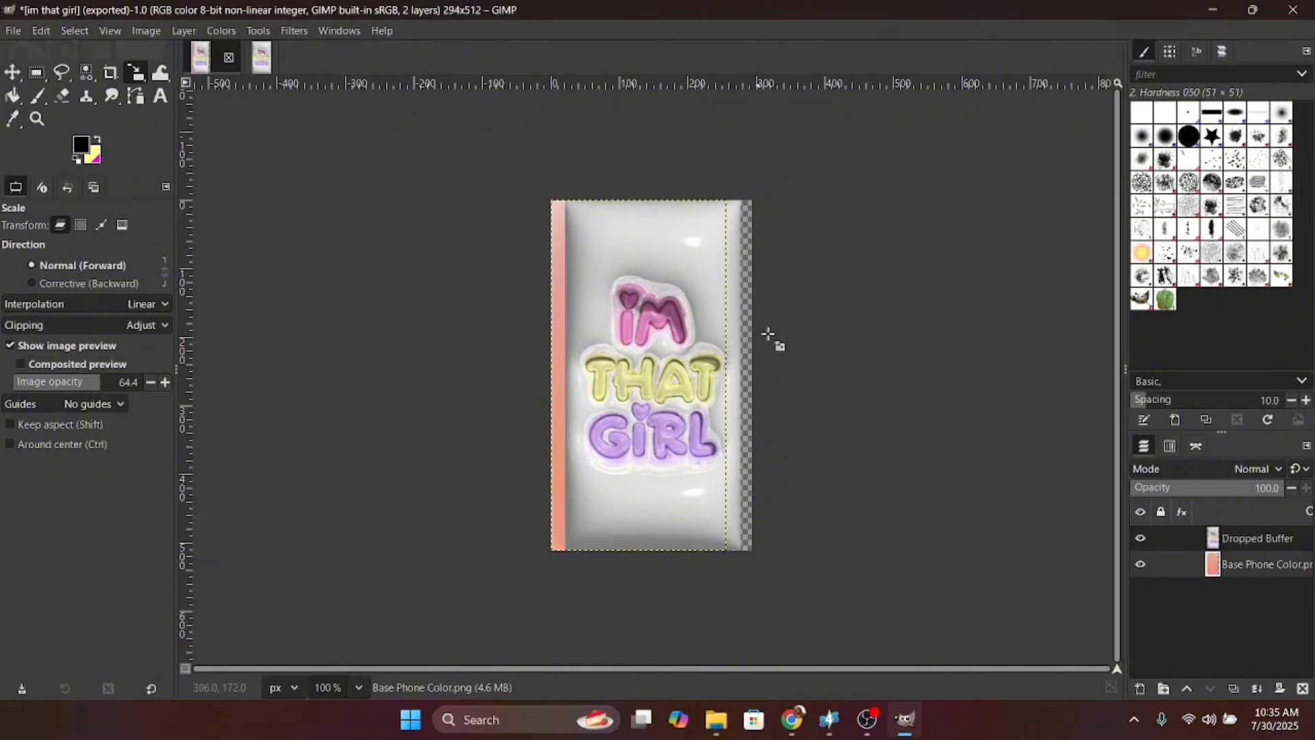
# Step: Undo the scaling of the Base Phone Color layer
pyautogui.click(41, 30)
pyautogui.click(44, 51)
pyautogui.click(35, 31)
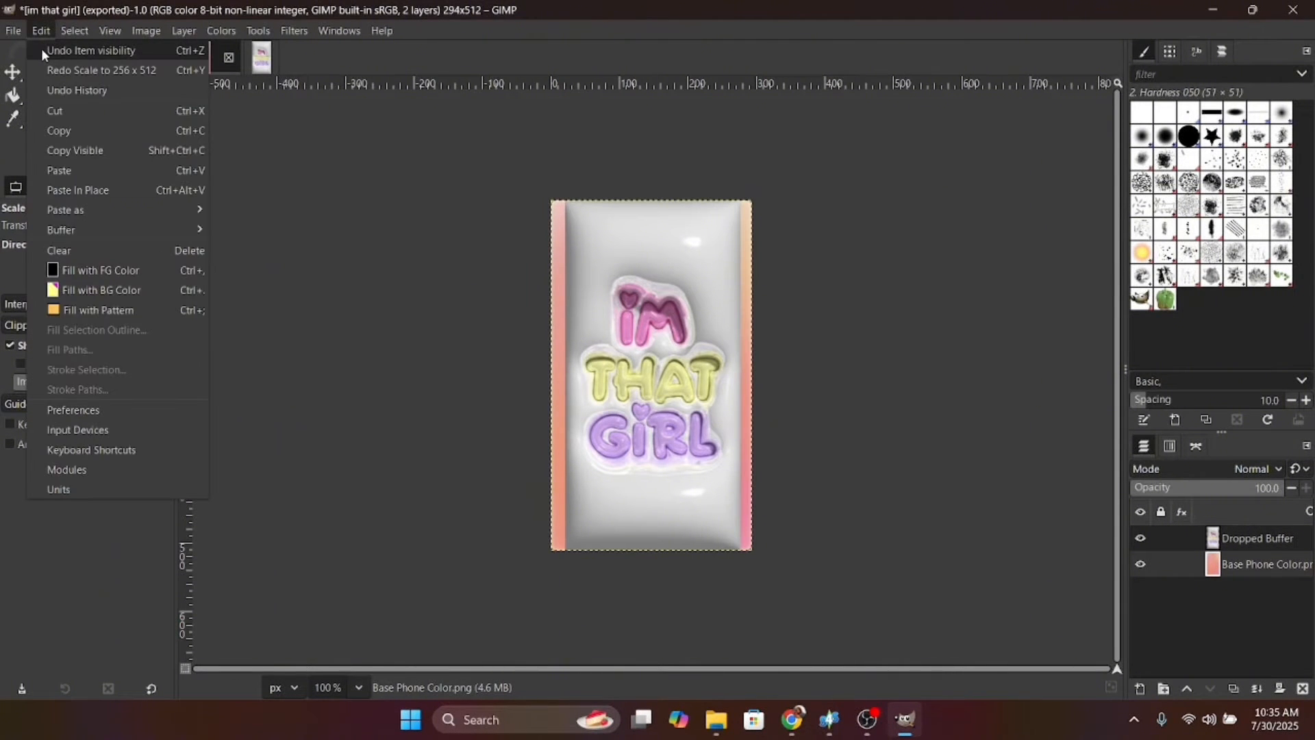
# Step: Hide the Dropped Buffer artwork layer and scale the whole image to a width of 256 px with linked proportions
pyautogui.moveTo(186, 31)
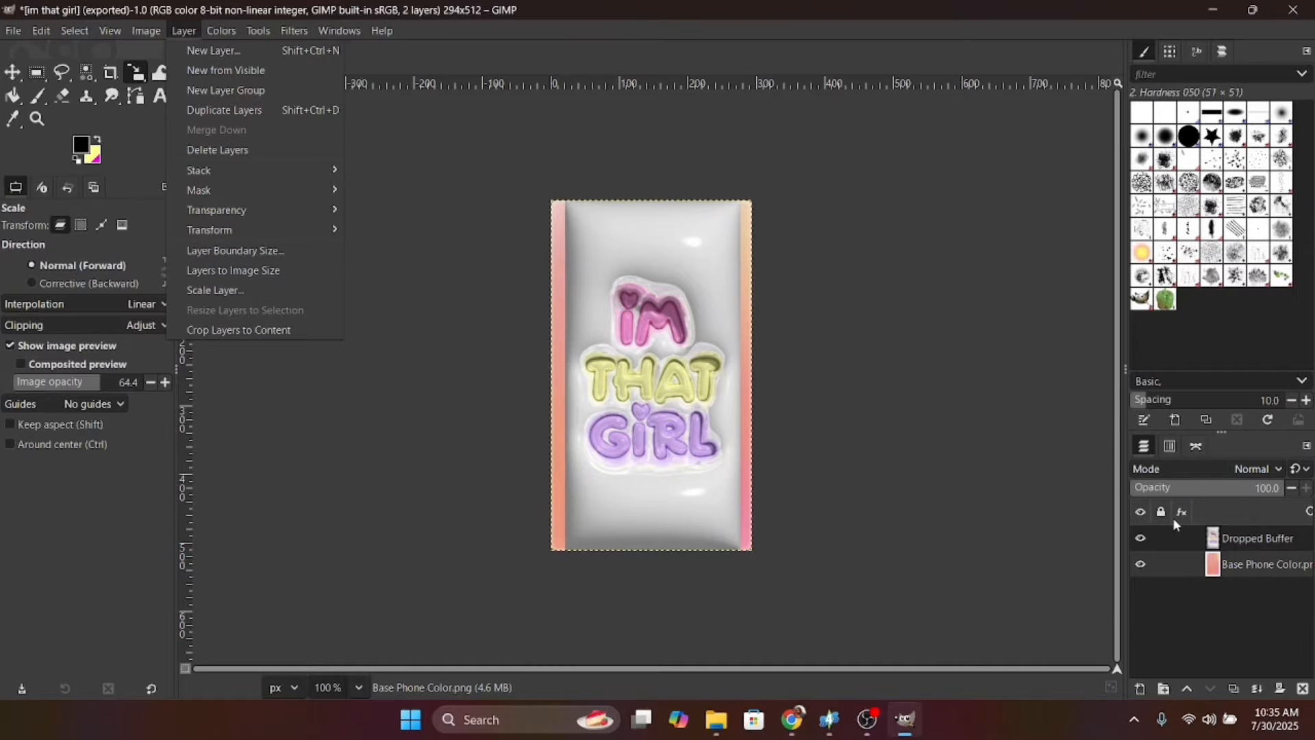
pyautogui.click(1141, 541)
pyautogui.click(1140, 539)
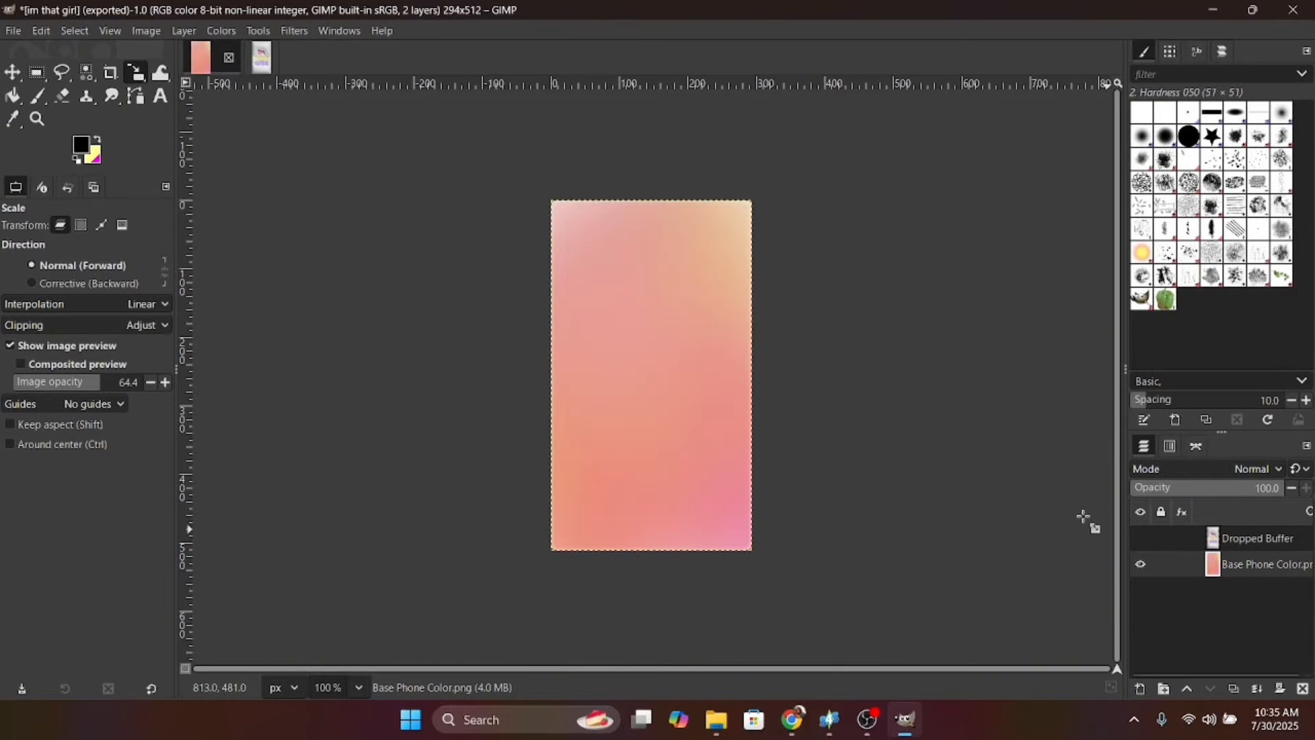
pyautogui.click(154, 30)
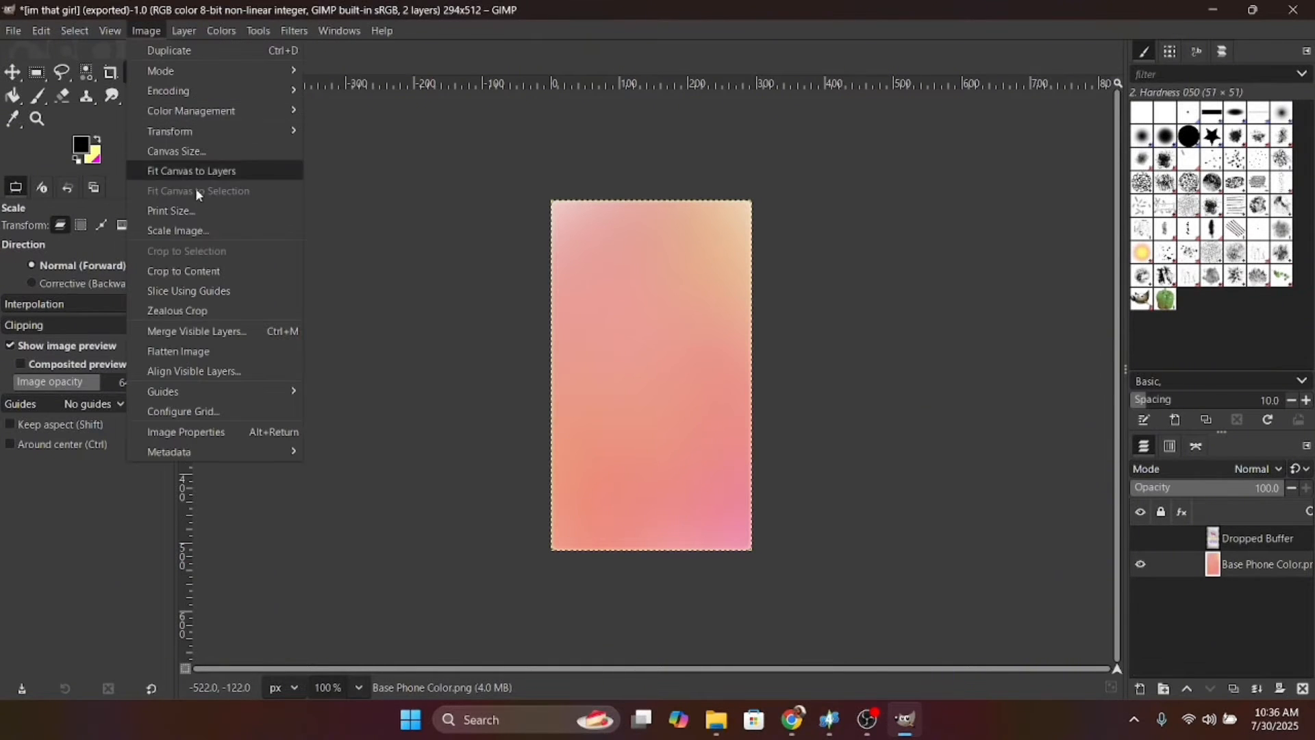
pyautogui.click(197, 231)
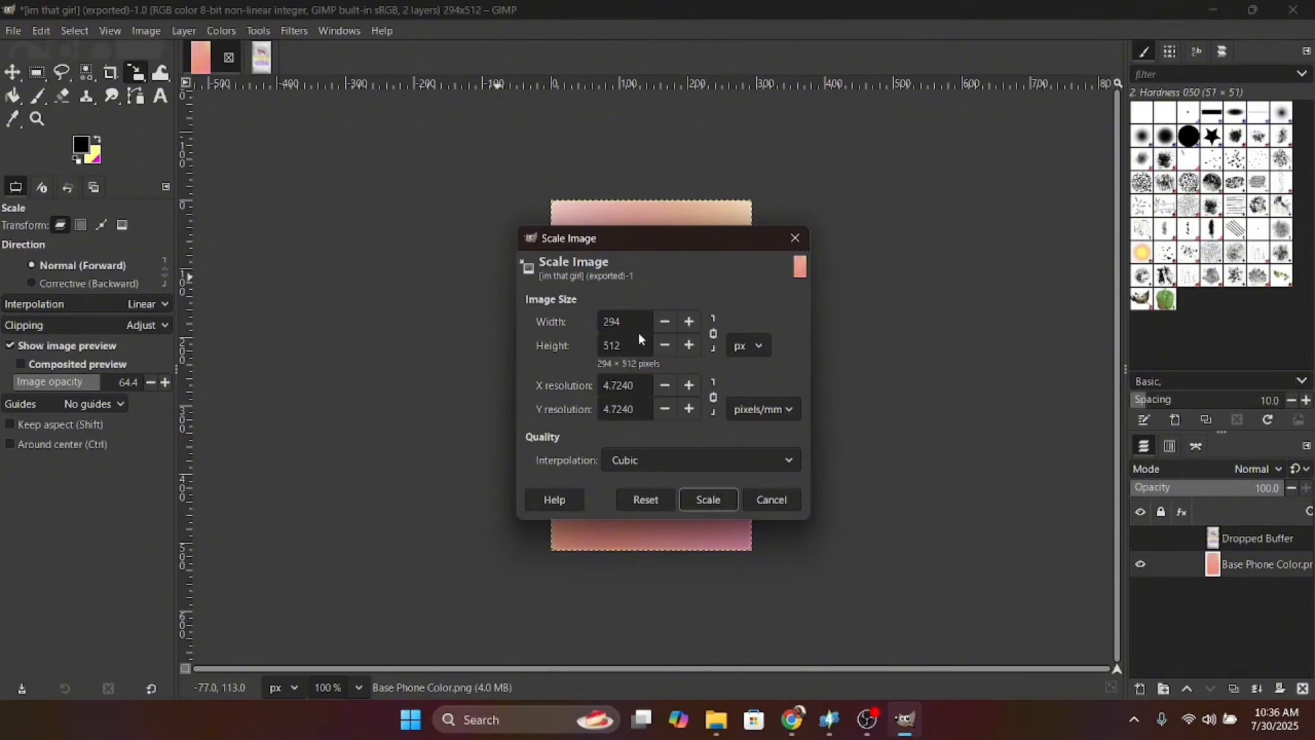
pyautogui.write('256')
pyautogui.click(734, 494)
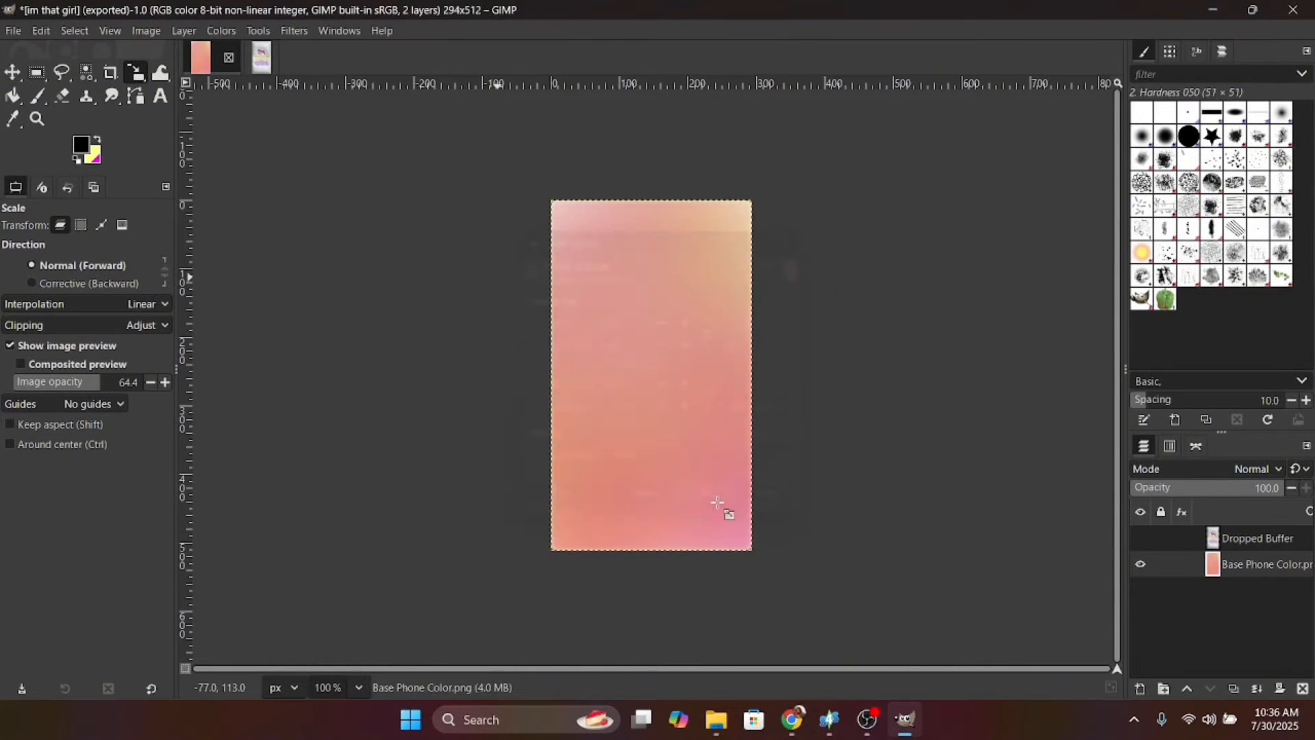
# Step: Check the base layer's dimensions, and scale the whole image to a height of 512 px with width and height unlinked
pyautogui.click(600, 351)
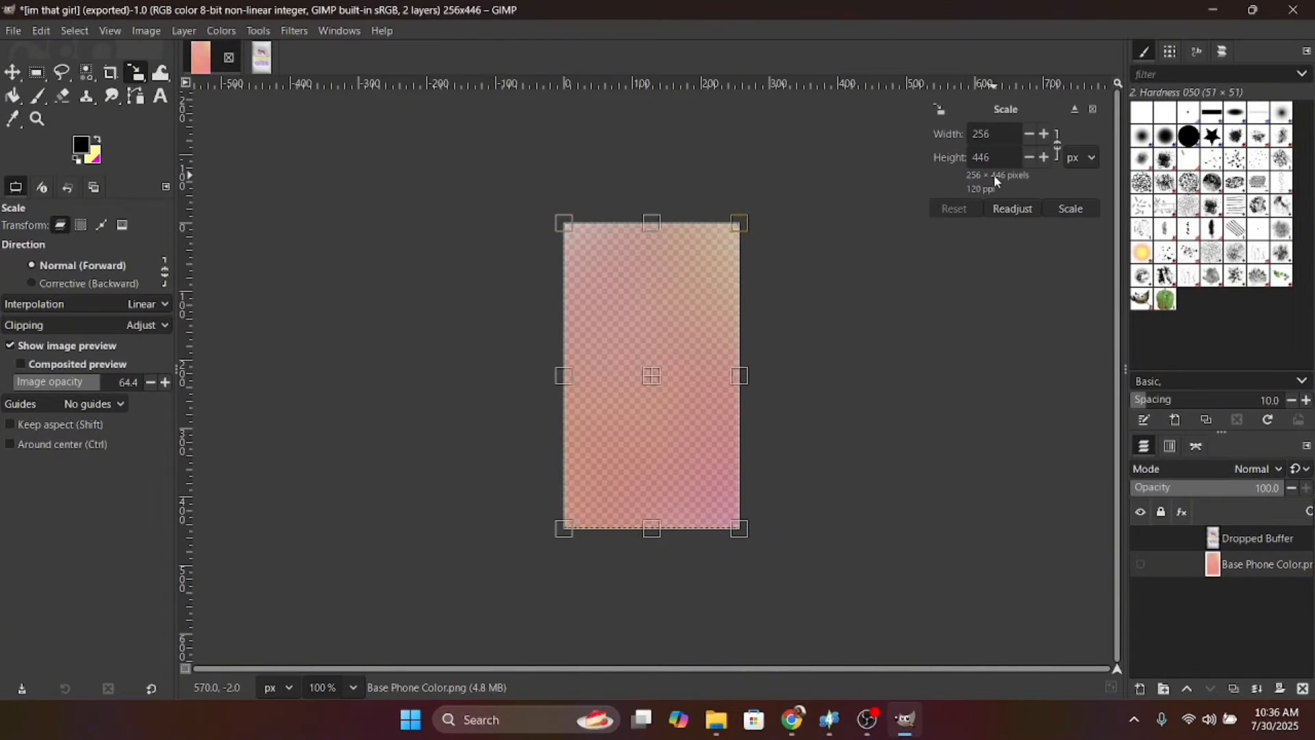
pyautogui.click(146, 31)
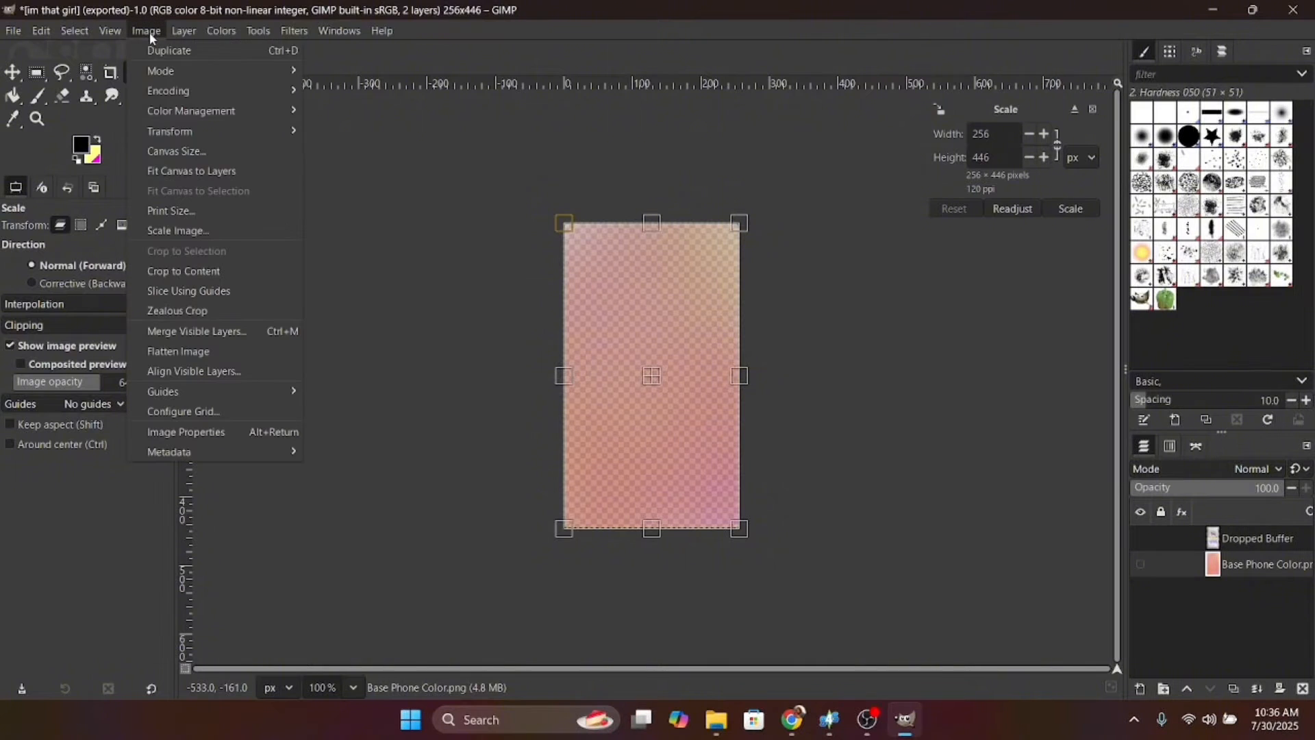
pyautogui.click(190, 231)
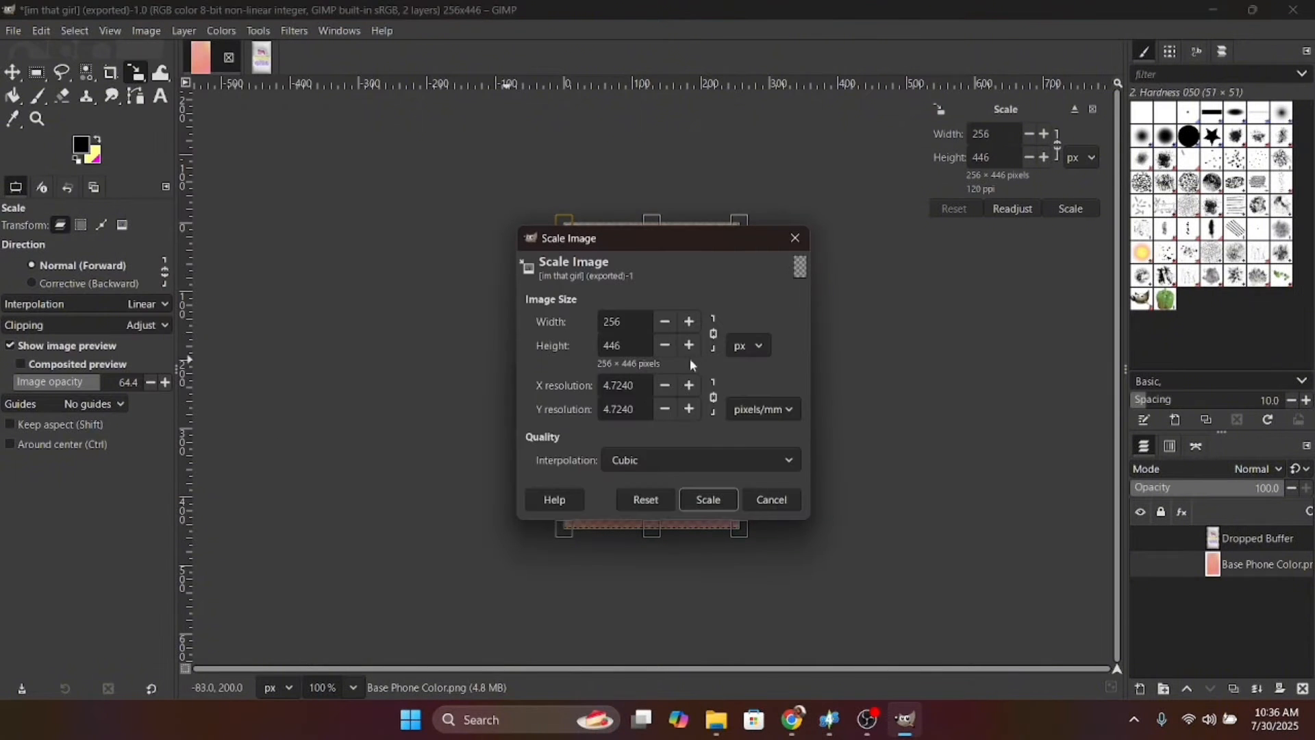
pyautogui.click(714, 334)
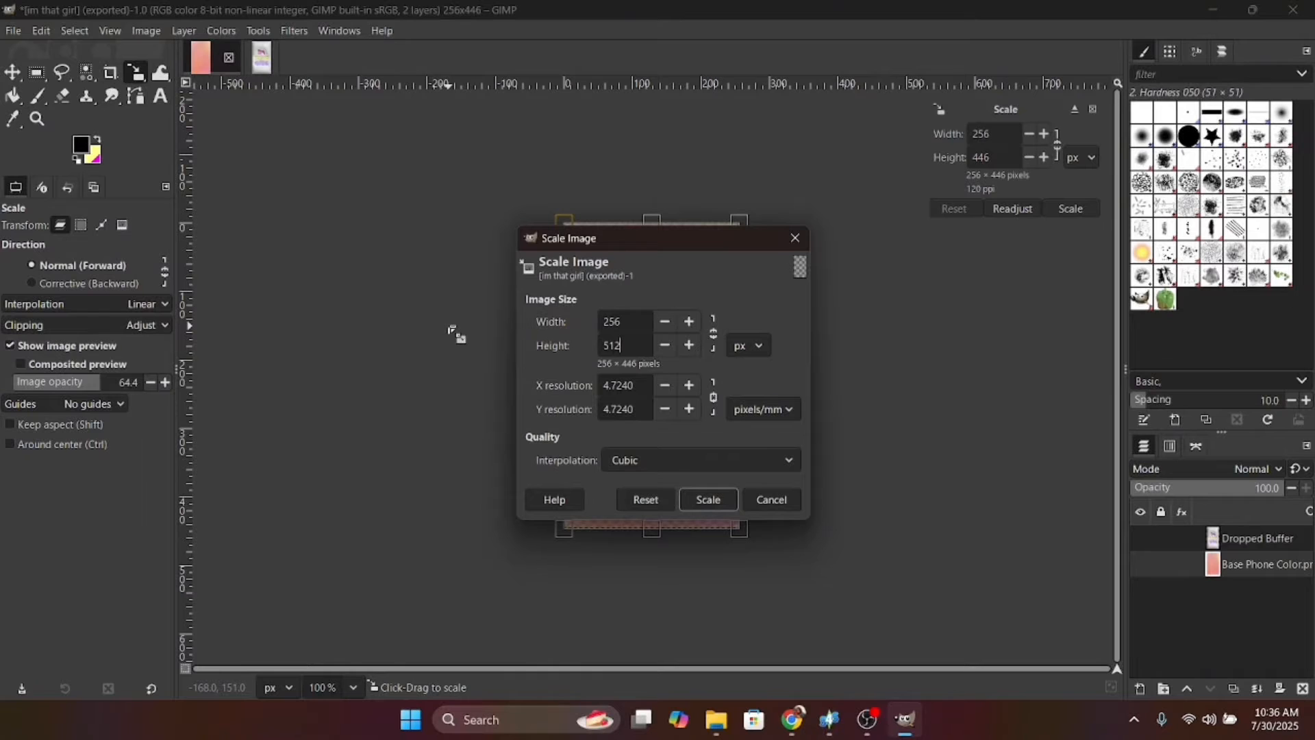
pyautogui.write('512')
pyautogui.click(709, 499)
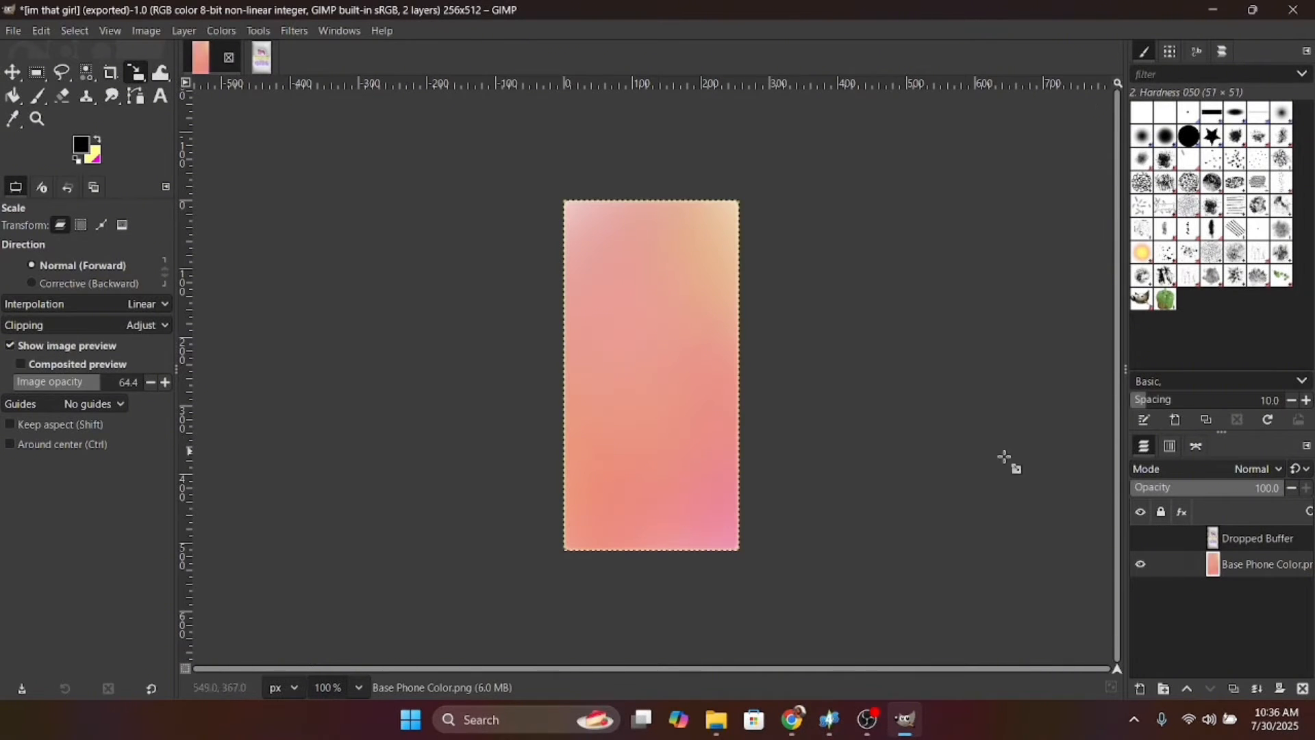
# Step: Show the Dropped Buffer artwork layer, scale it to 256 px wide and move it to fill the canvas
pyautogui.click(1141, 538)
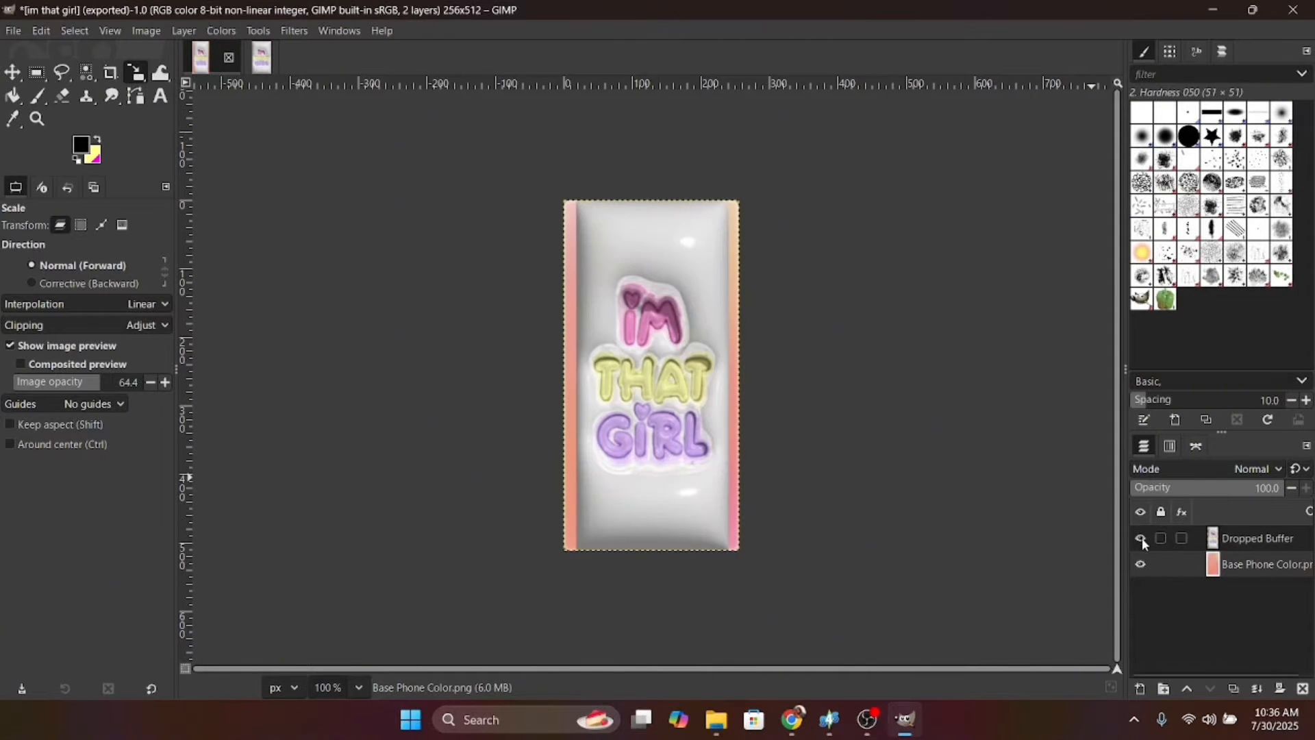
pyautogui.click(671, 343)
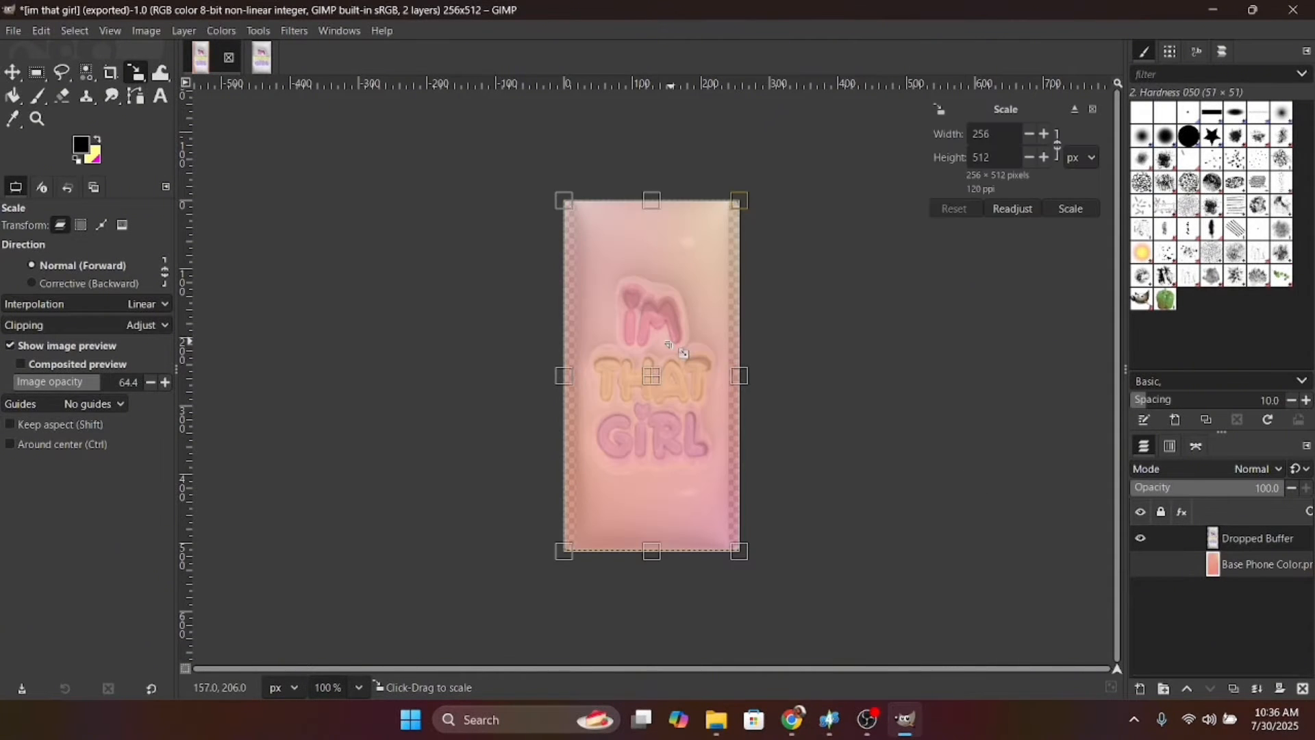
pyautogui.click(1232, 540)
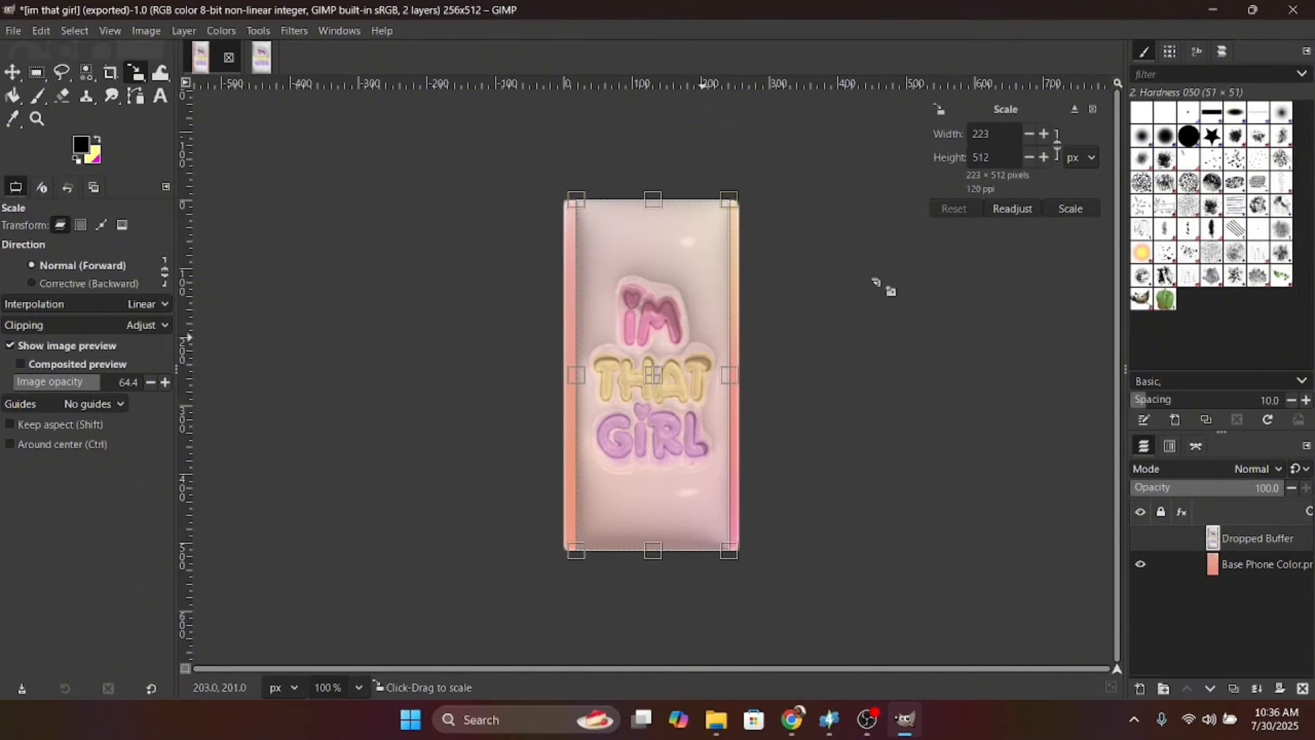
pyautogui.write('256')
pyautogui.click(1069, 208)
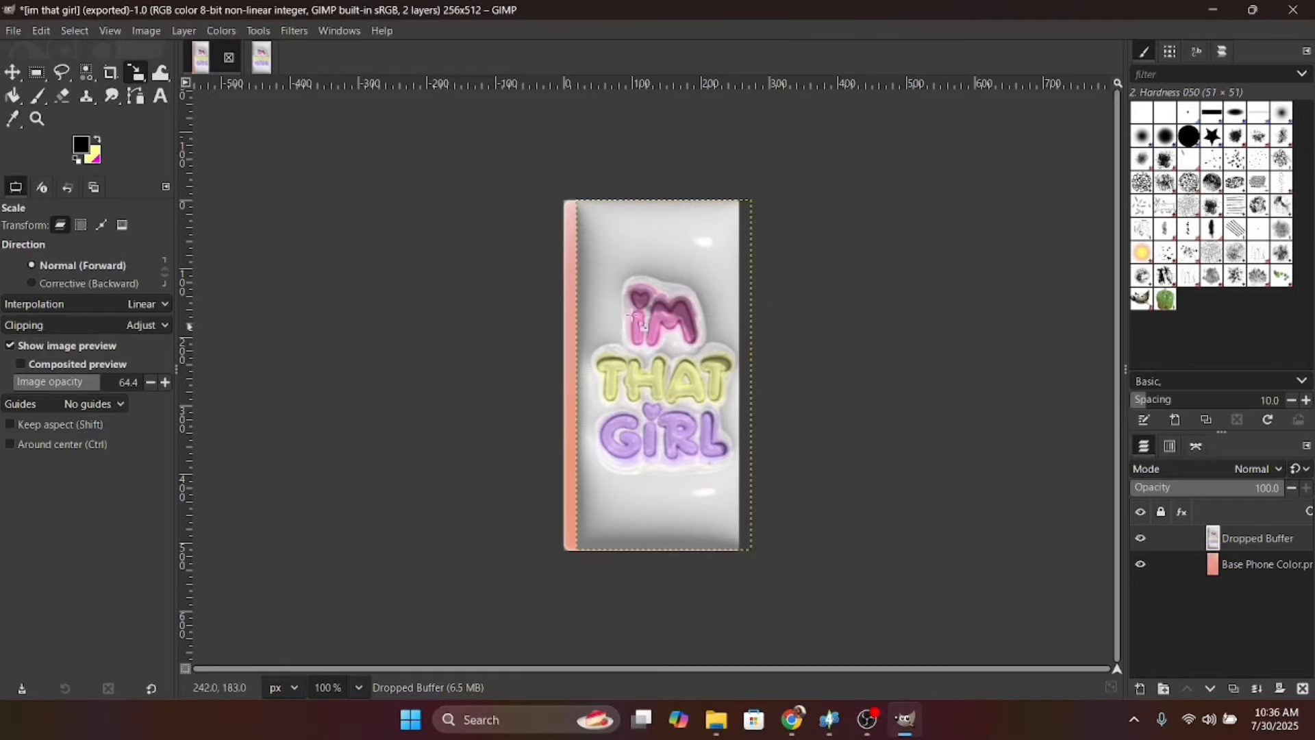
pyautogui.click(13, 72)
pyautogui.moveTo(636, 311)
pyautogui.mouseDown()
pyautogui.moveTo(624, 312)
pyautogui.moveTo(635, 322)
pyautogui.mouseUp()
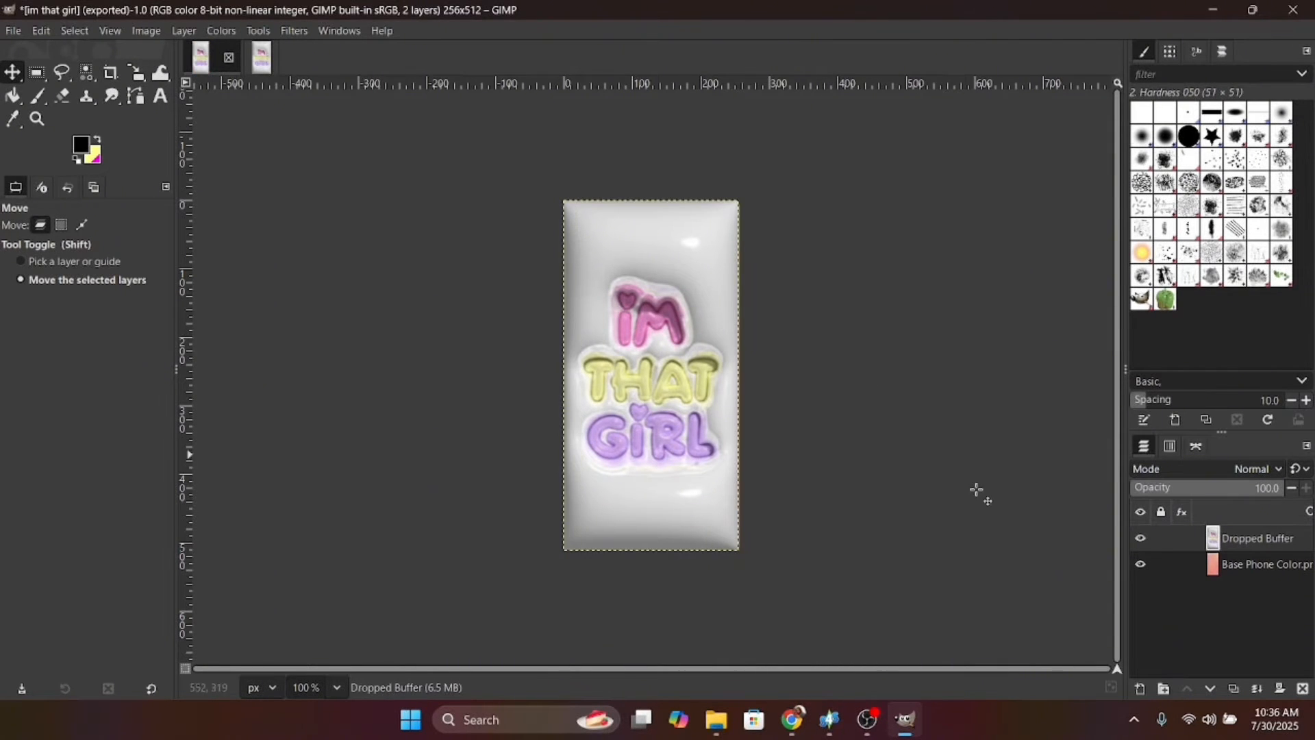
# Step: Hide the Base Phone Color layer and export the image as im that girl.png in Phone Overrides, replacing the existing file
pyautogui.click(1141, 564)
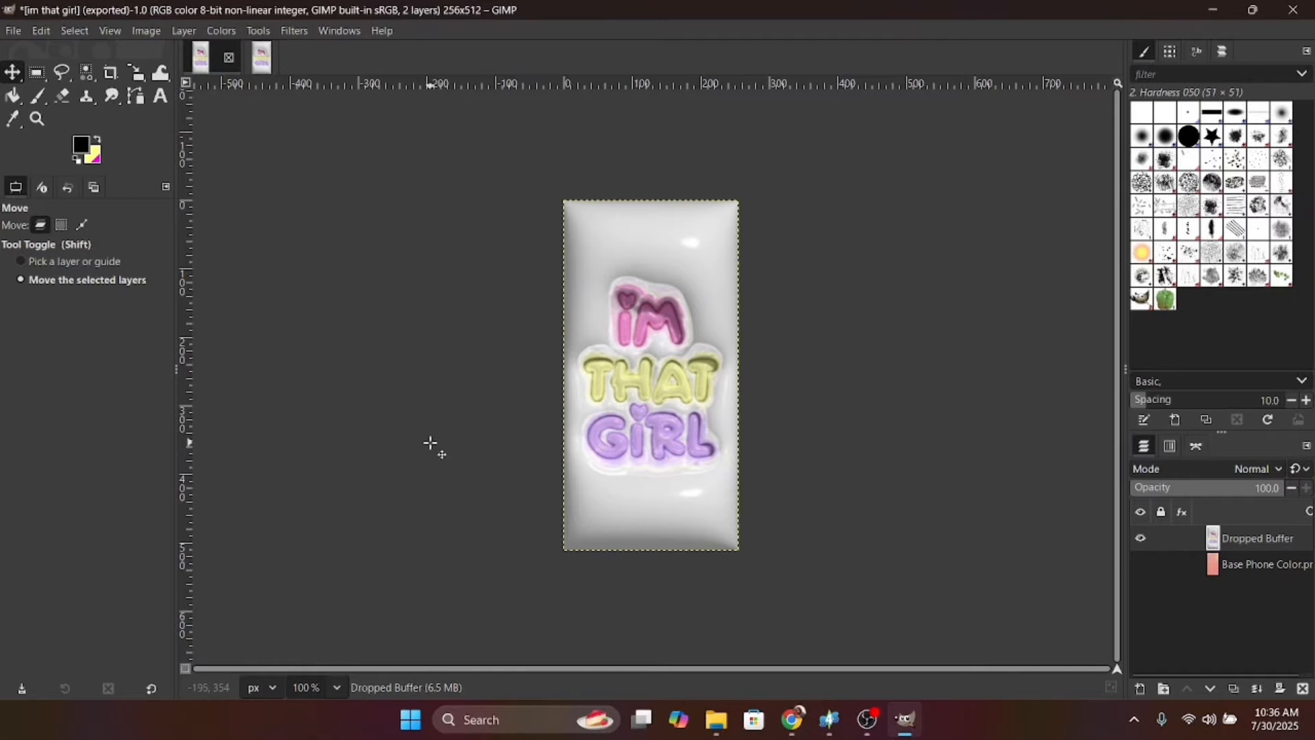
pyautogui.click(13, 31)
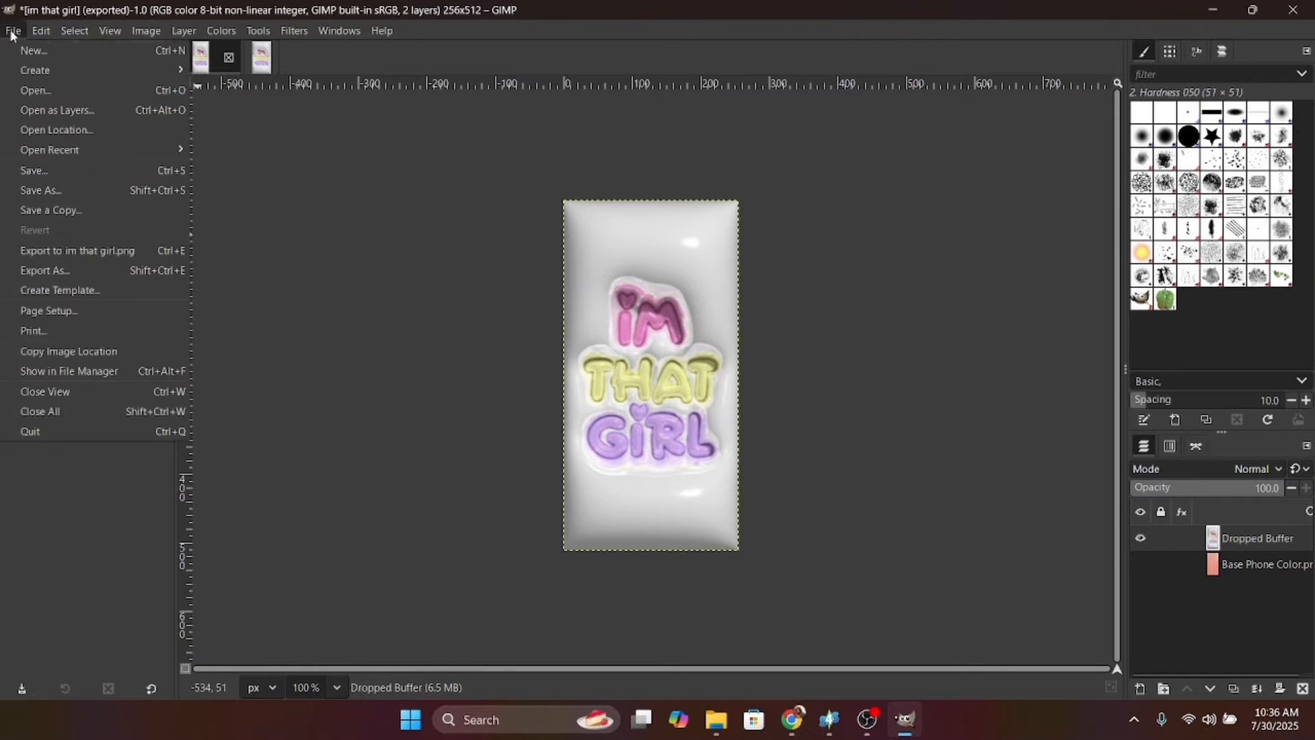
pyautogui.click(55, 273)
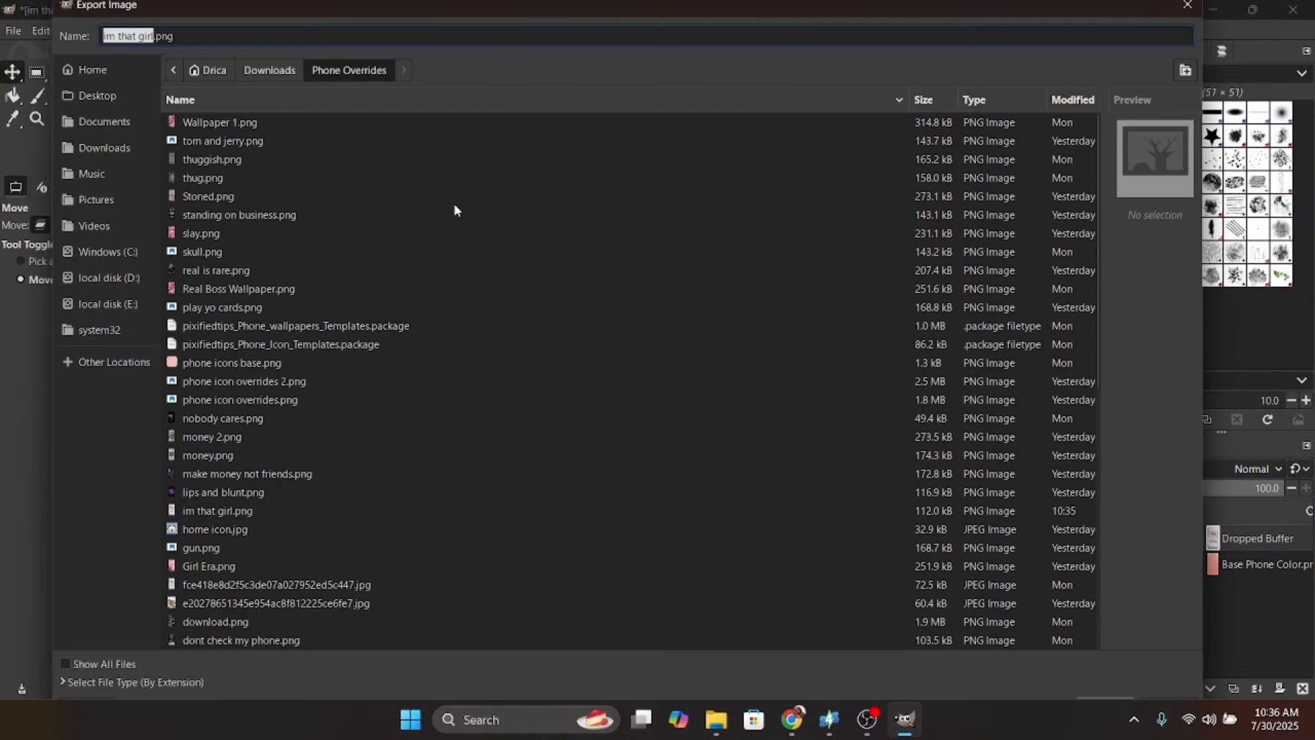
pyautogui.press('Return')
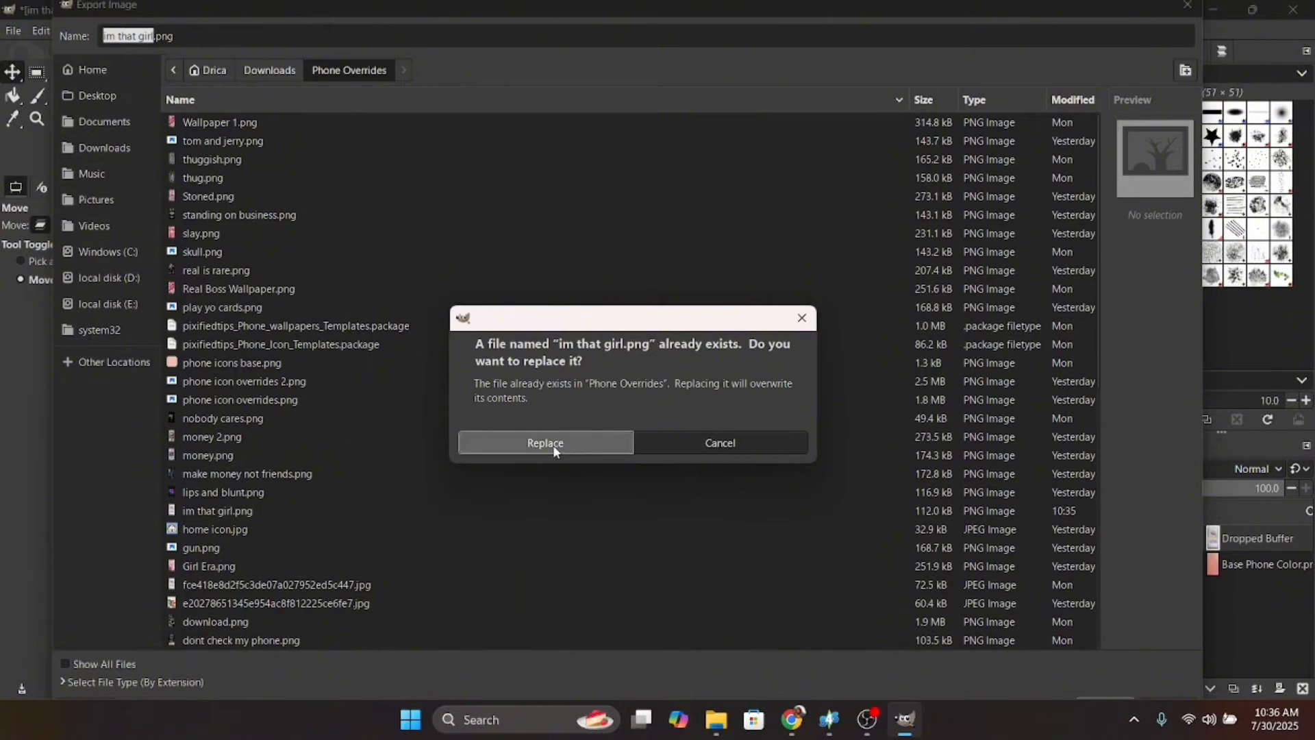
pyautogui.click(552, 445)
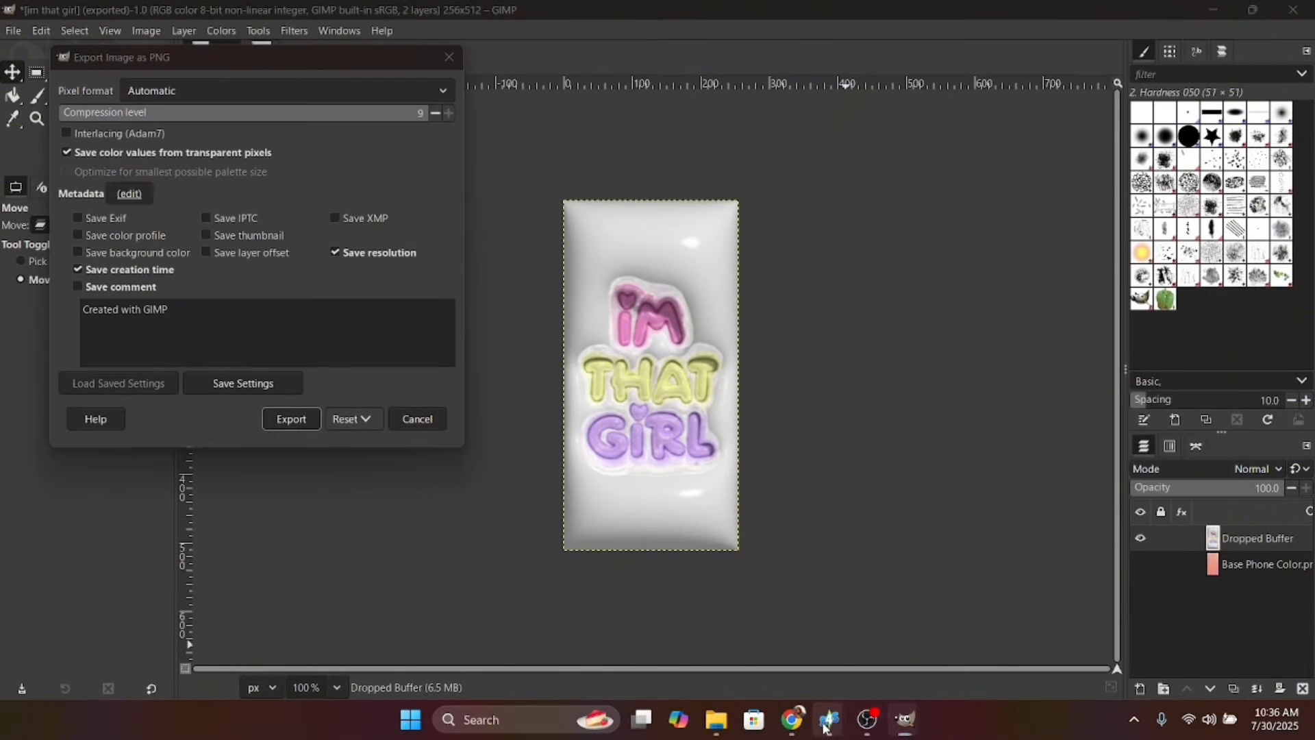
pyautogui.click(303, 419)
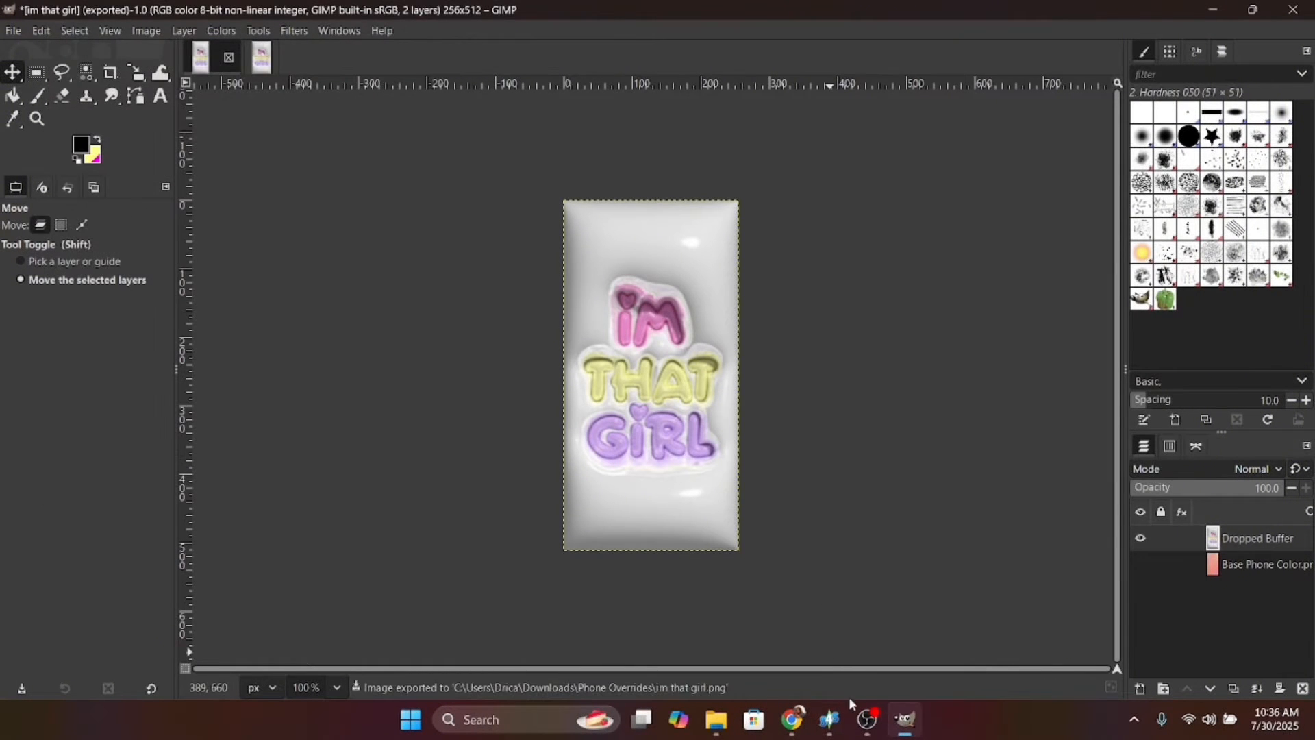
# Step: Switch to the wallpaper templates package in Sims 4 Studio and import the im that girl PNG for the selected wallpaper
pyautogui.moveTo(832, 718)
pyautogui.click(903, 608)
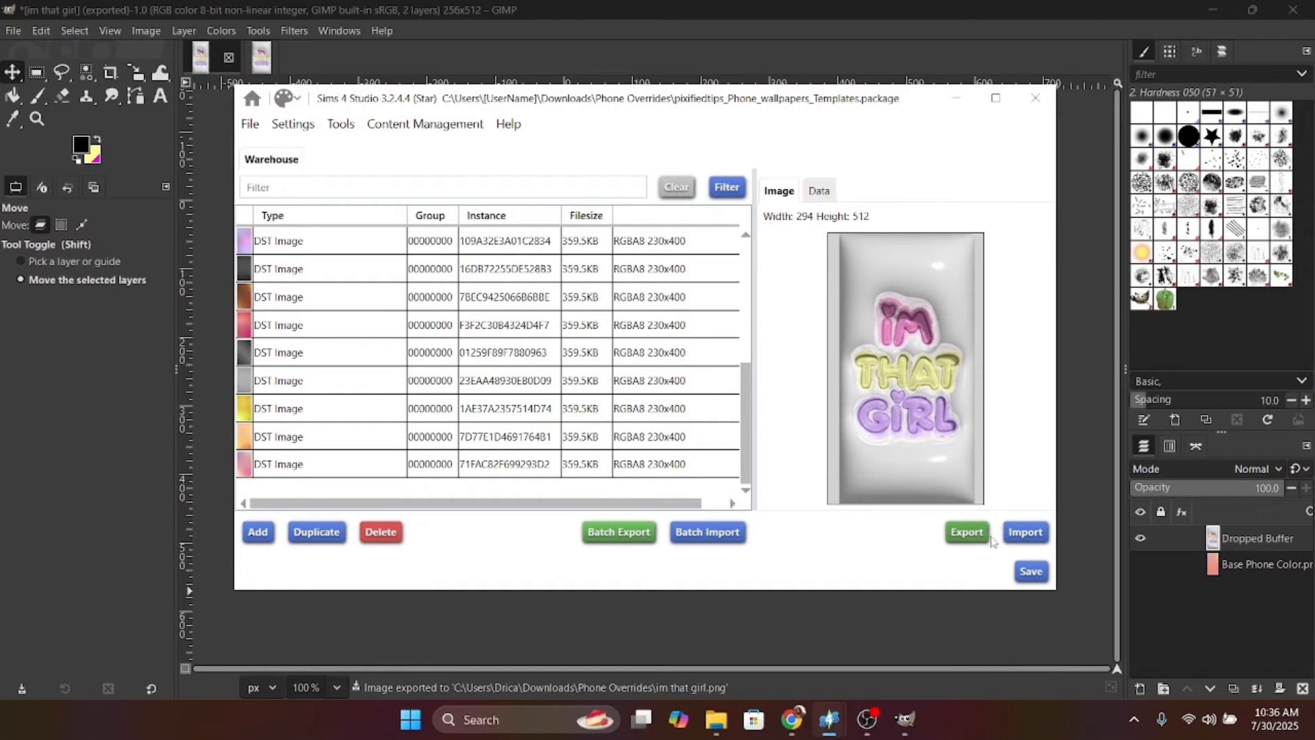
pyautogui.click(1025, 532)
pyautogui.click(436, 245)
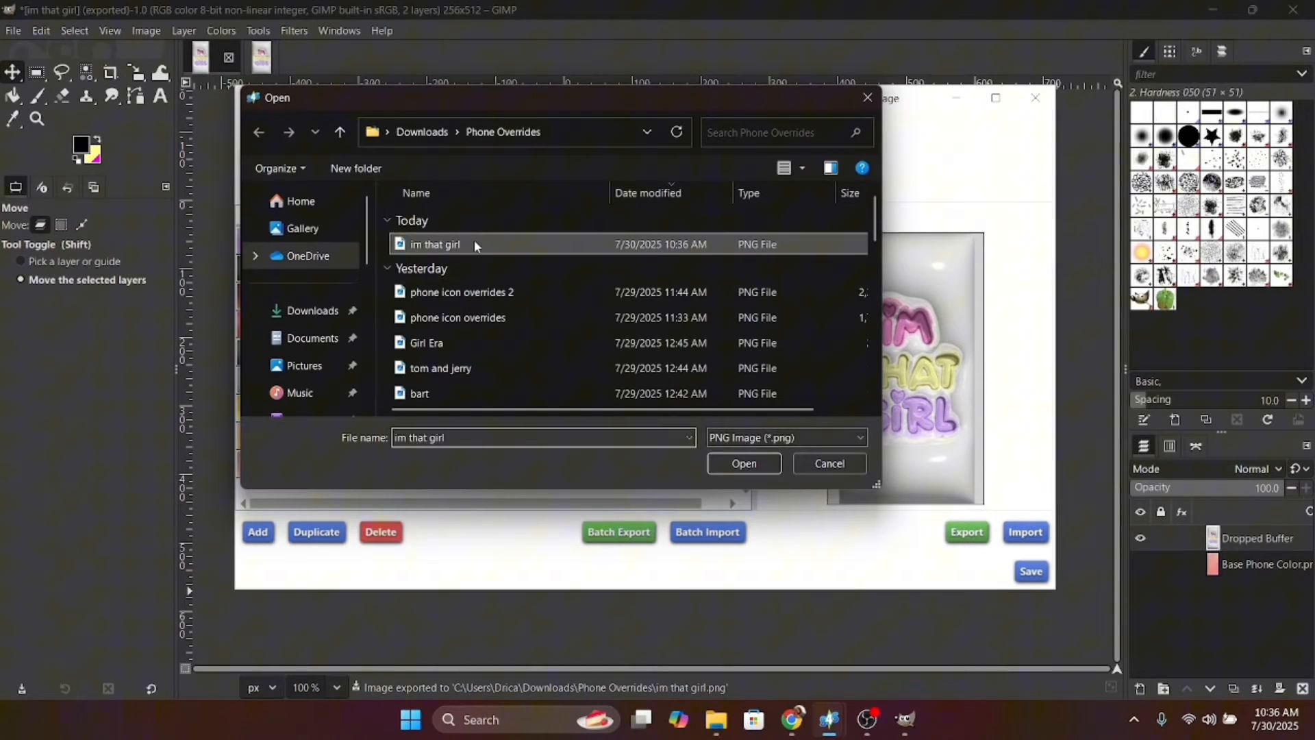
pyautogui.click(751, 466)
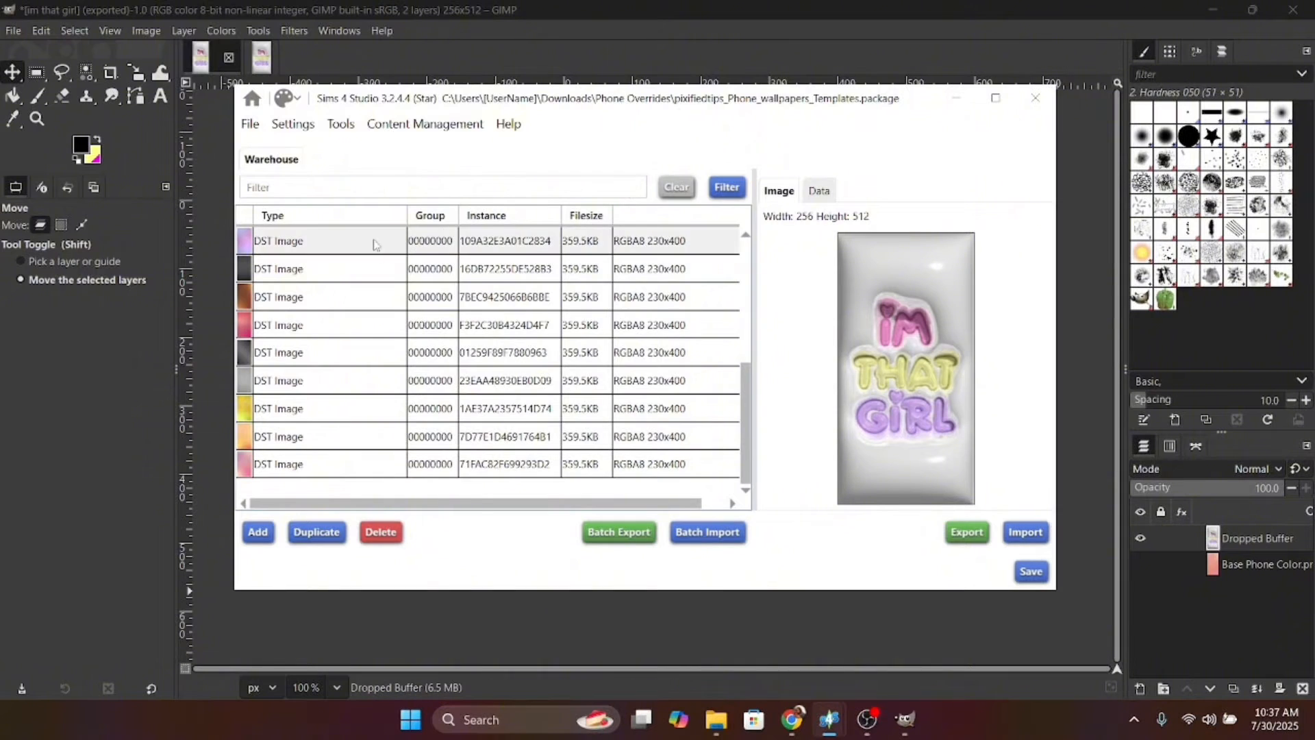
# Step: Preview the other wallpaper images in the package one by one, from the second entry to the last
pyautogui.moveTo(751, 437); pyautogui.dragTo(748, 328)
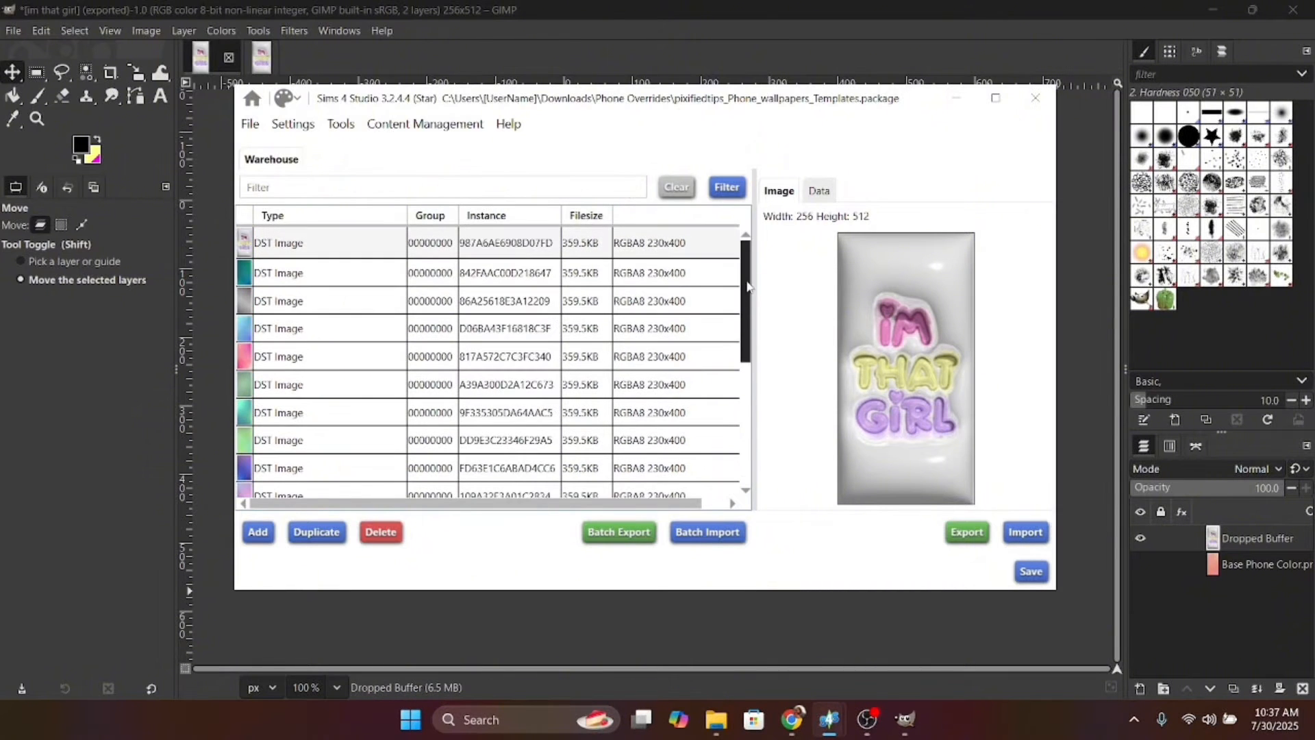
pyautogui.click(346, 275)
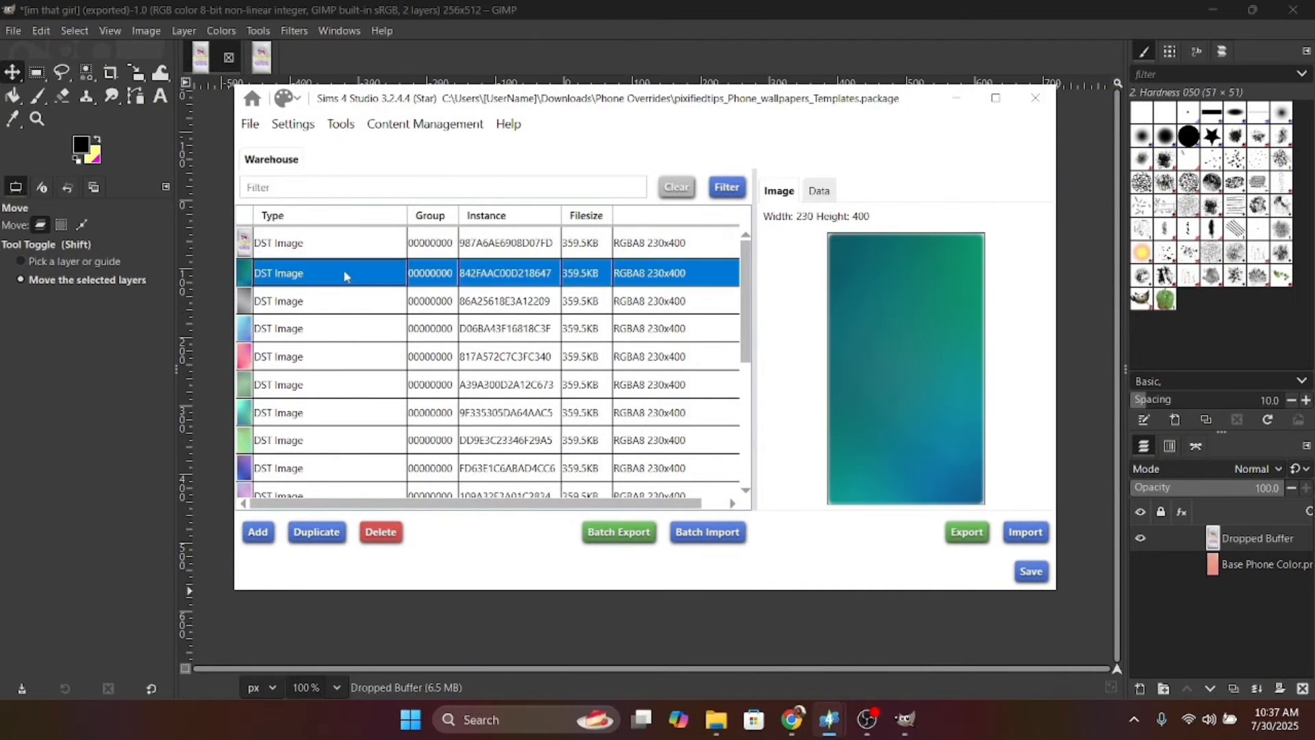
pyautogui.click(334, 299)
pyautogui.click(329, 329)
pyautogui.click(326, 357)
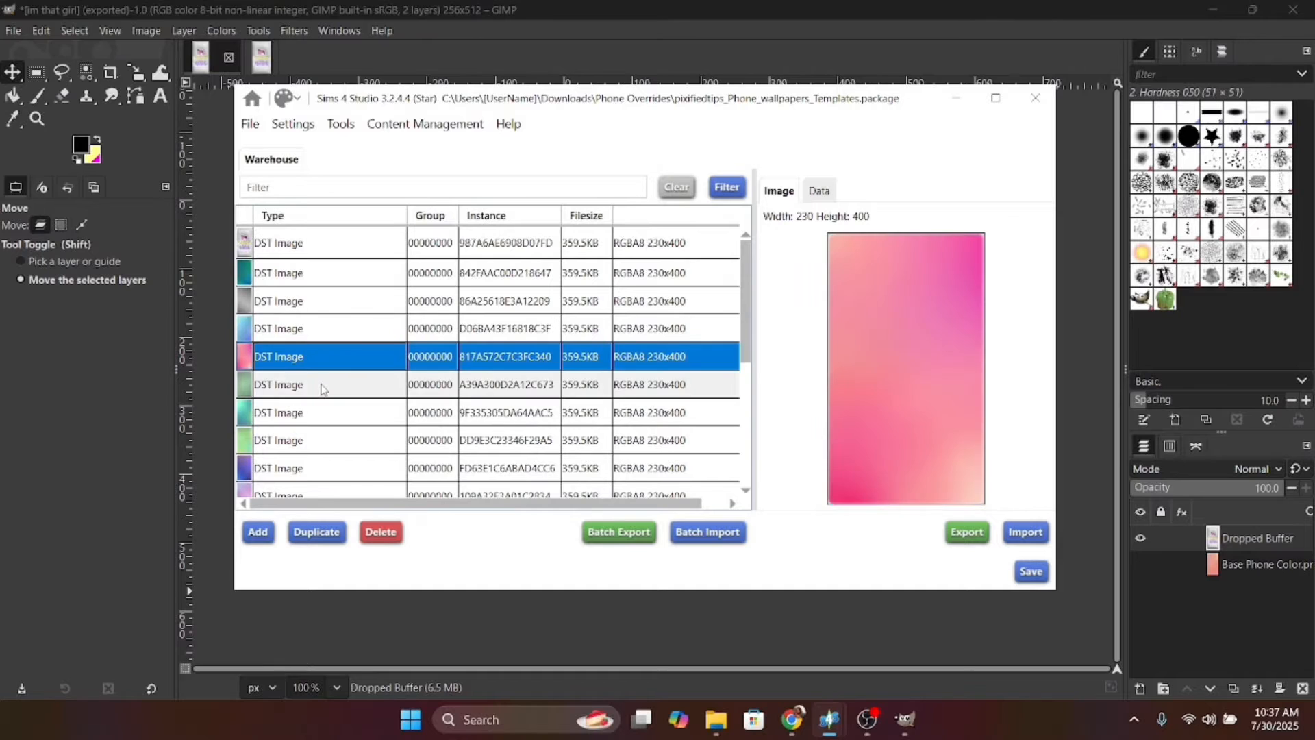
pyautogui.click(323, 385)
pyautogui.click(323, 413)
pyautogui.scroll(-1, 322, 394)
pyautogui.click(317, 352)
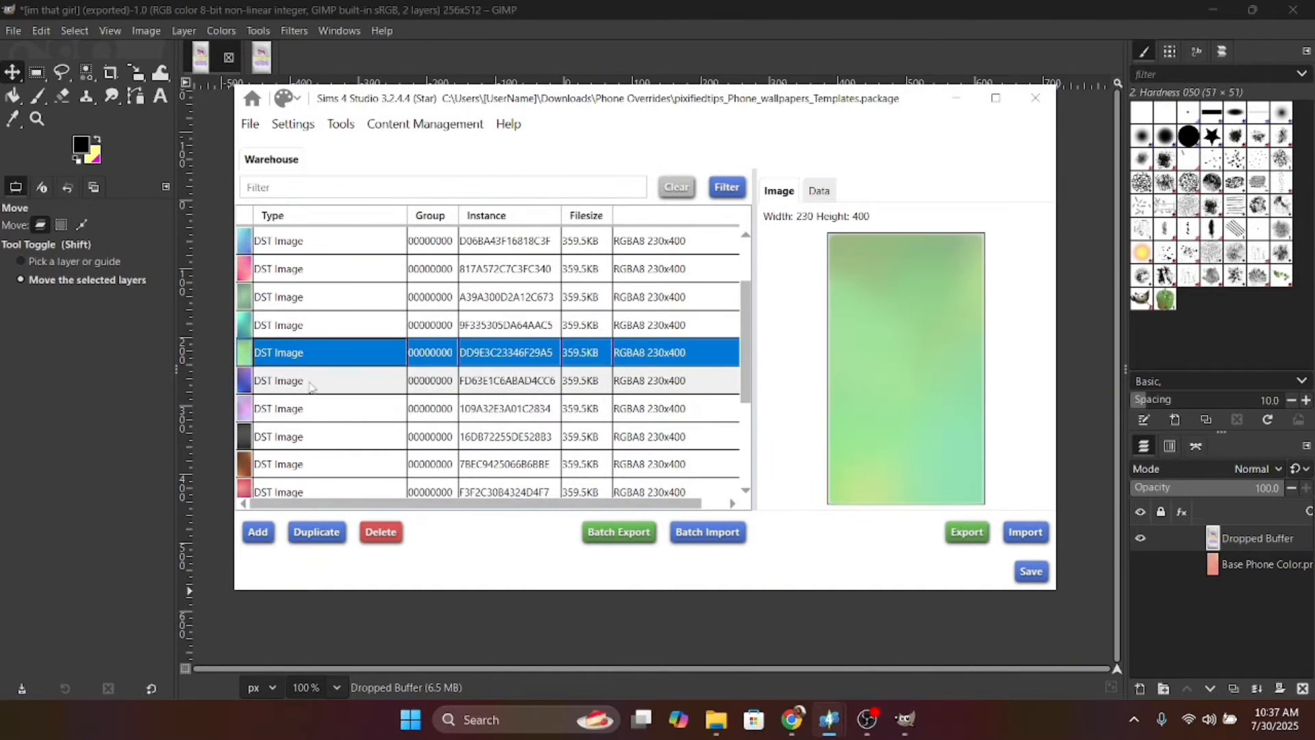
pyautogui.click(313, 380)
pyautogui.click(312, 409)
pyautogui.click(312, 436)
pyautogui.scroll(-1, 368, 398)
pyautogui.scroll(-1, 369, 398)
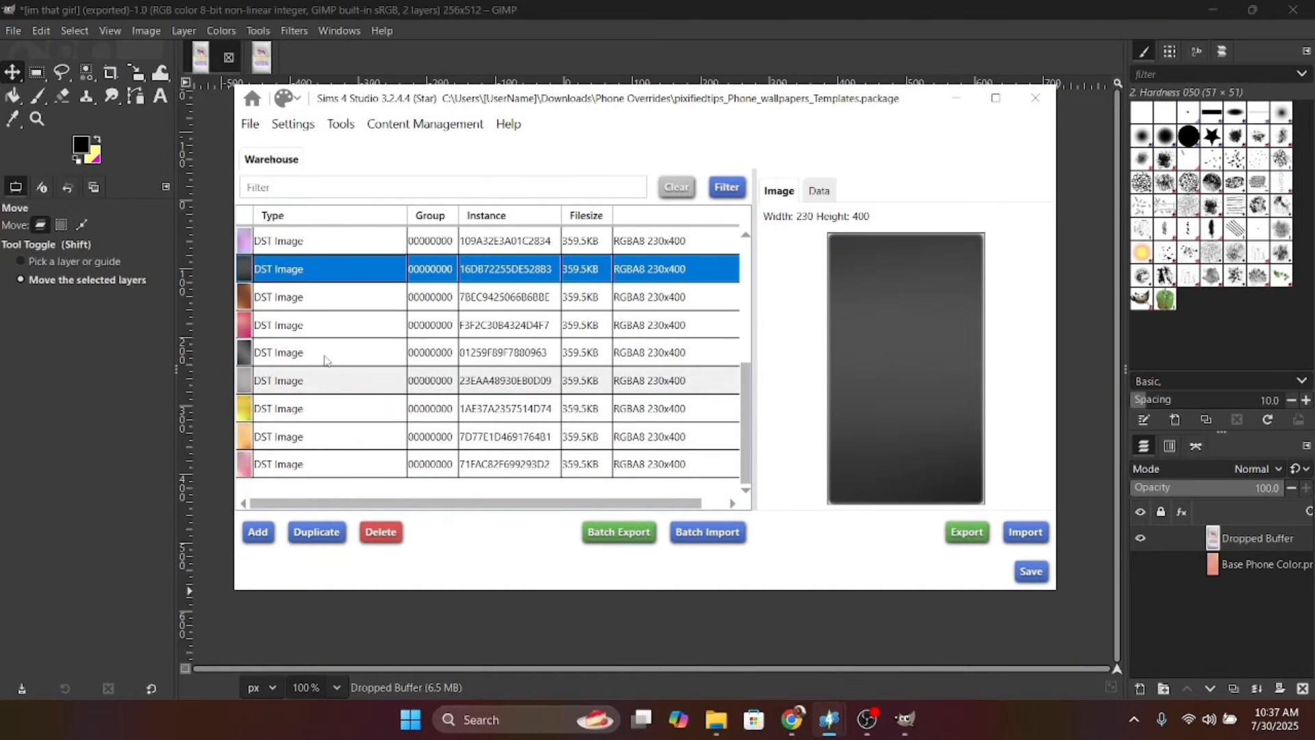
pyautogui.click(309, 299)
pyautogui.click(308, 328)
pyautogui.click(306, 356)
pyautogui.click(305, 381)
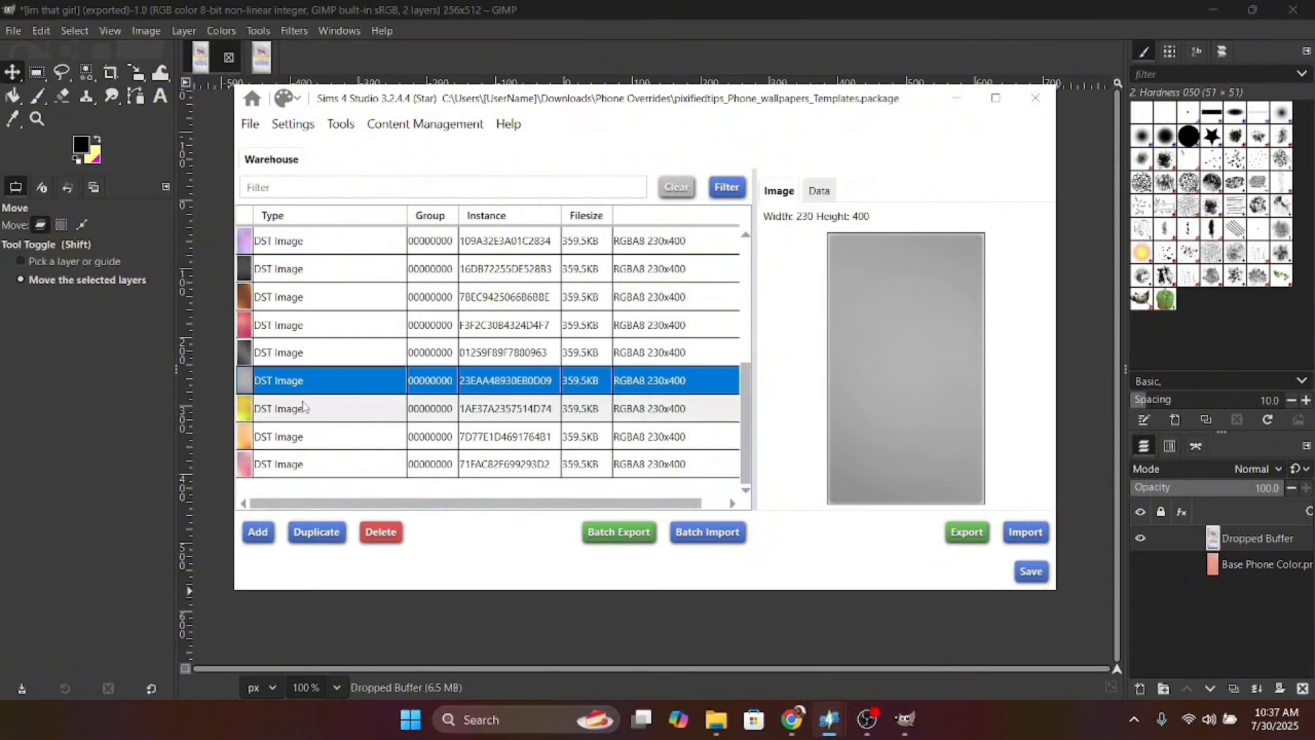
pyautogui.click(302, 409)
pyautogui.click(301, 433)
pyautogui.click(493, 455)
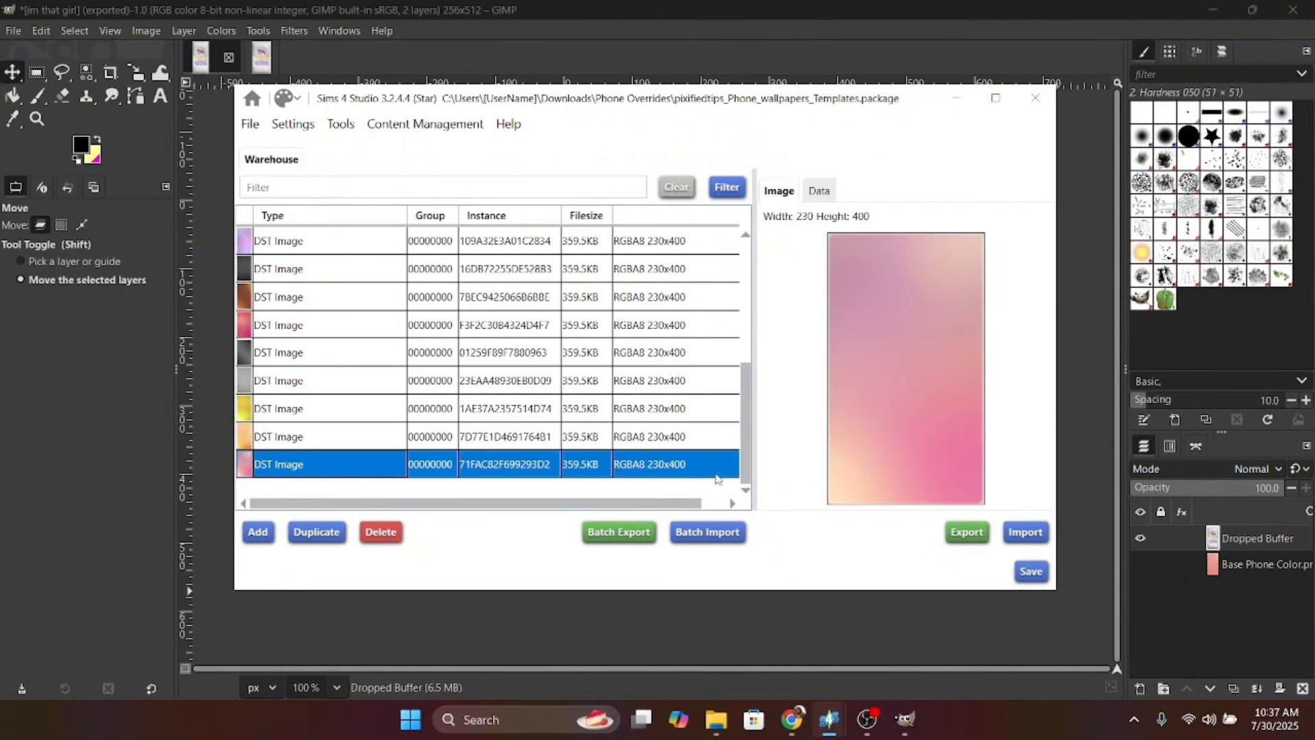
pyautogui.moveTo(745, 455); pyautogui.dragTo(747, 296)
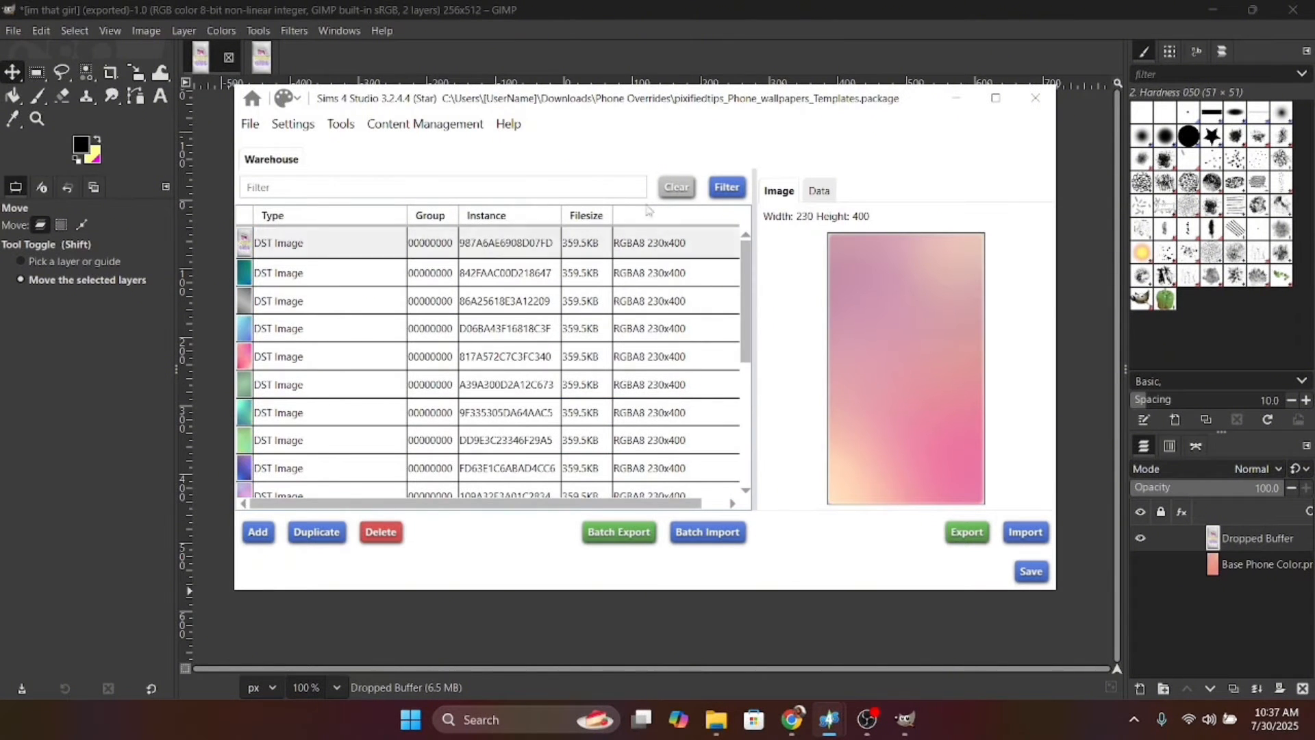
pyautogui.click(249, 125)
pyautogui.click(288, 220)
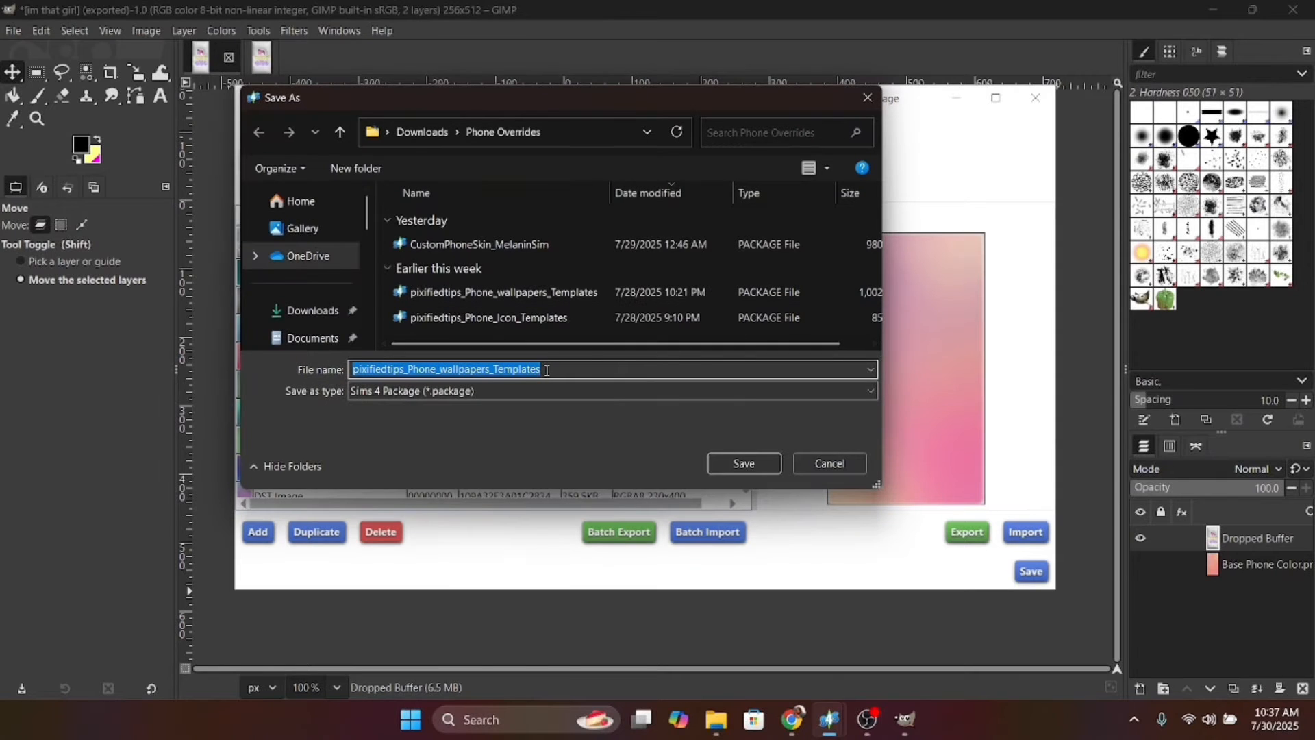
pyautogui.press('BackSpace')
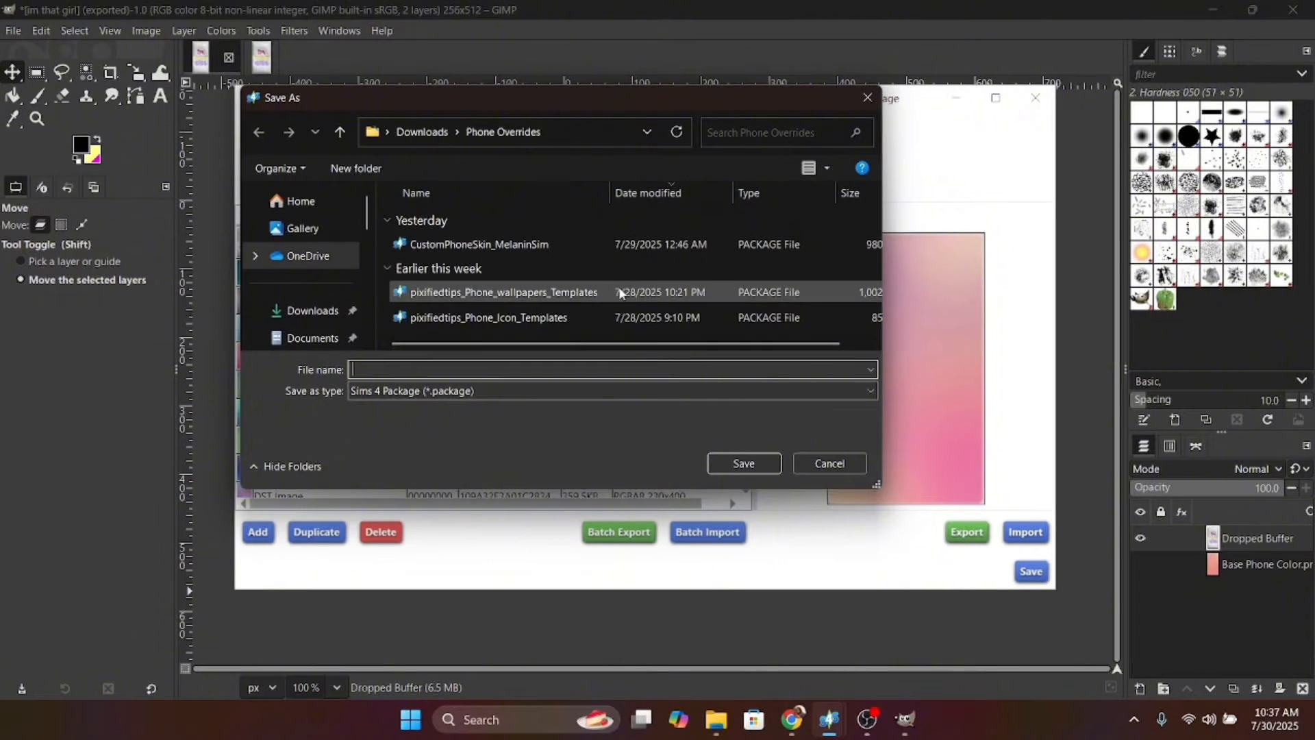
pyautogui.click(840, 464)
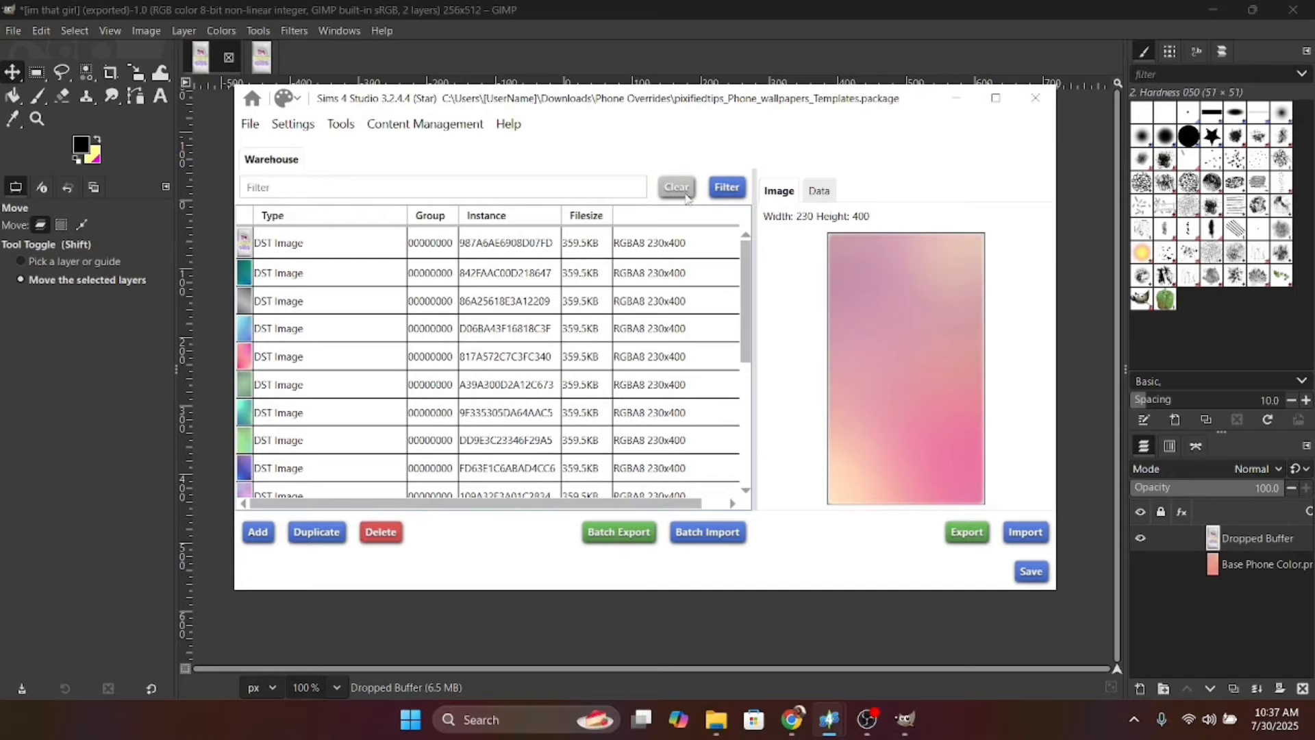
# Step: Close the wallpaper templates package window and quit GIMP, discarding the unsaved changes
pyautogui.click(1035, 100)
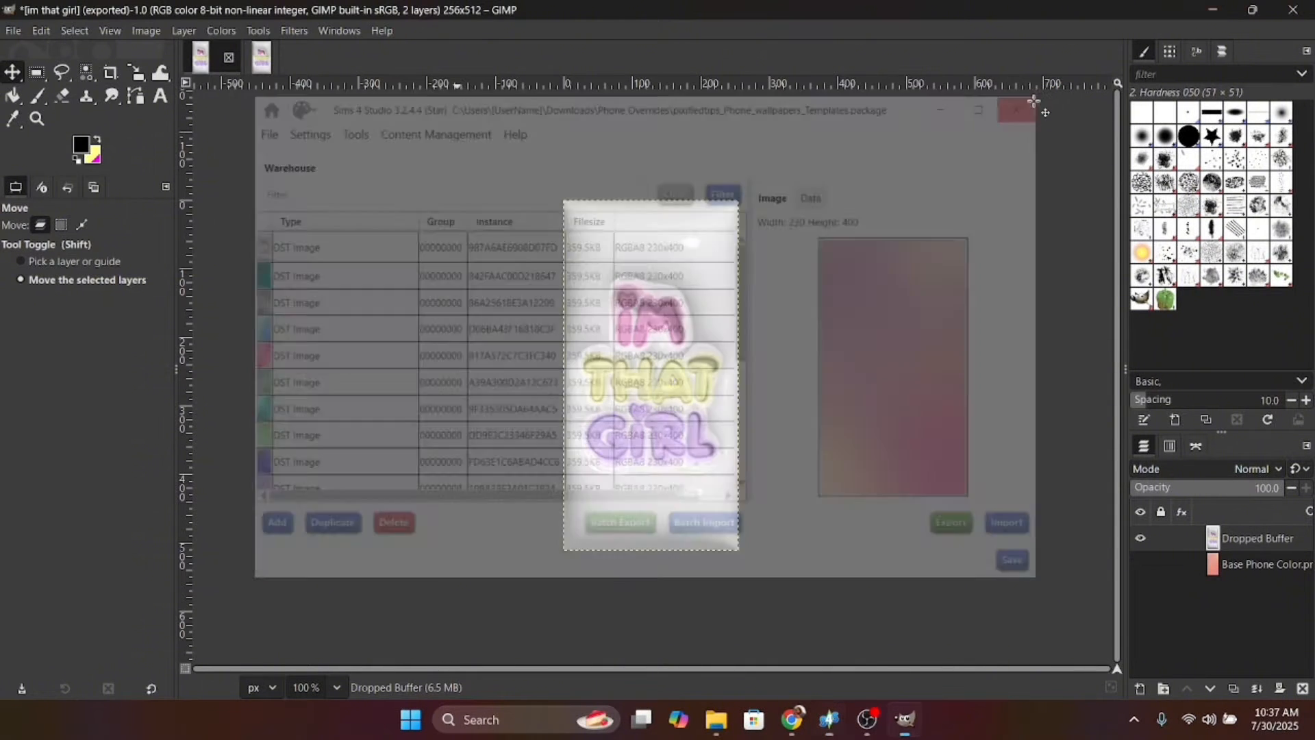
pyautogui.click(1293, 10)
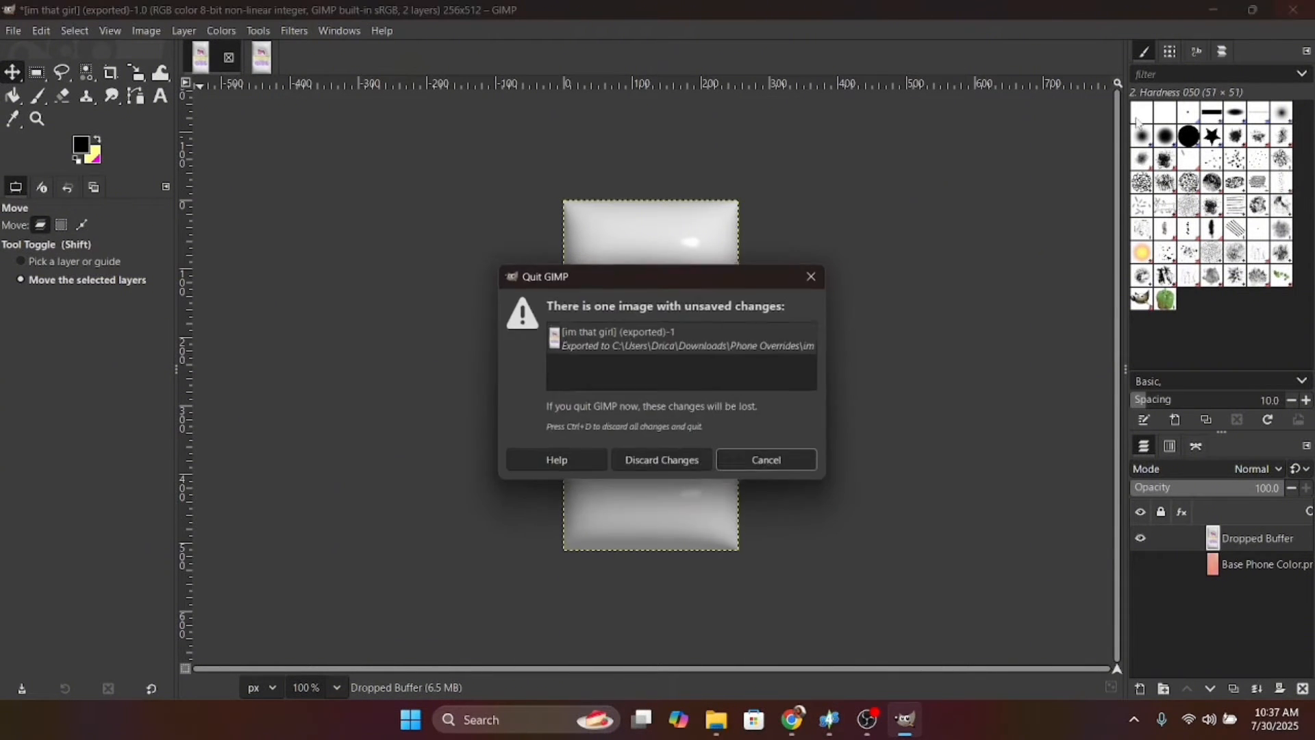
pyautogui.click(635, 468)
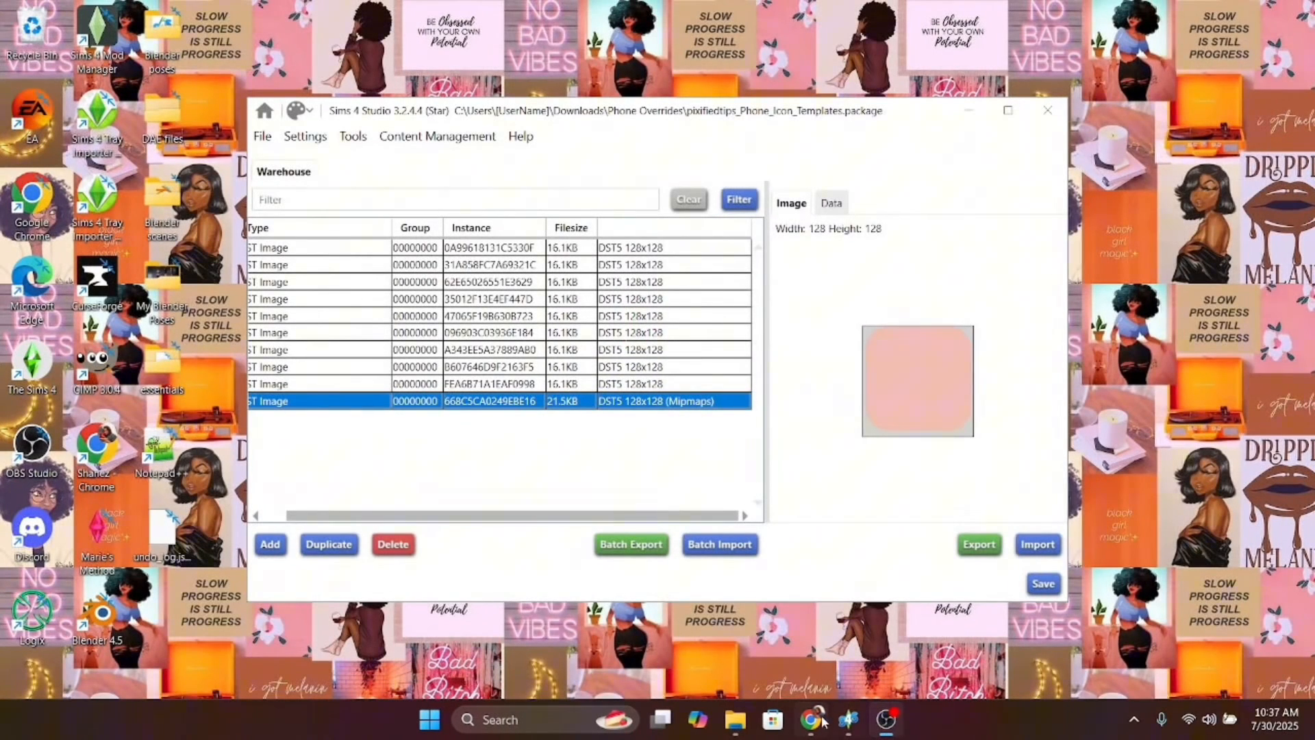
# Step: Open the phone icons base PNG from the Phone Overrides folder in GIMP and minimize the File Explorer window
pyautogui.click(735, 719)
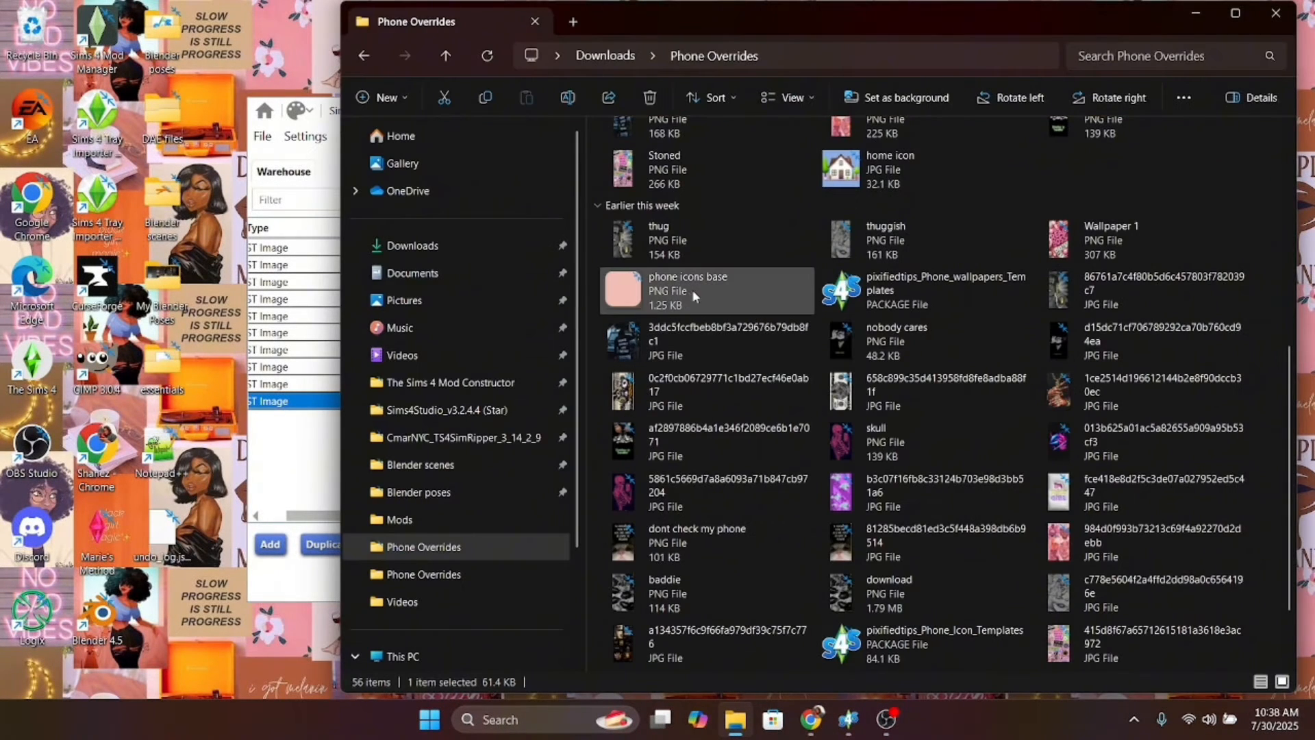
pyautogui.click(694, 295)
pyautogui.rightClick(694, 292)
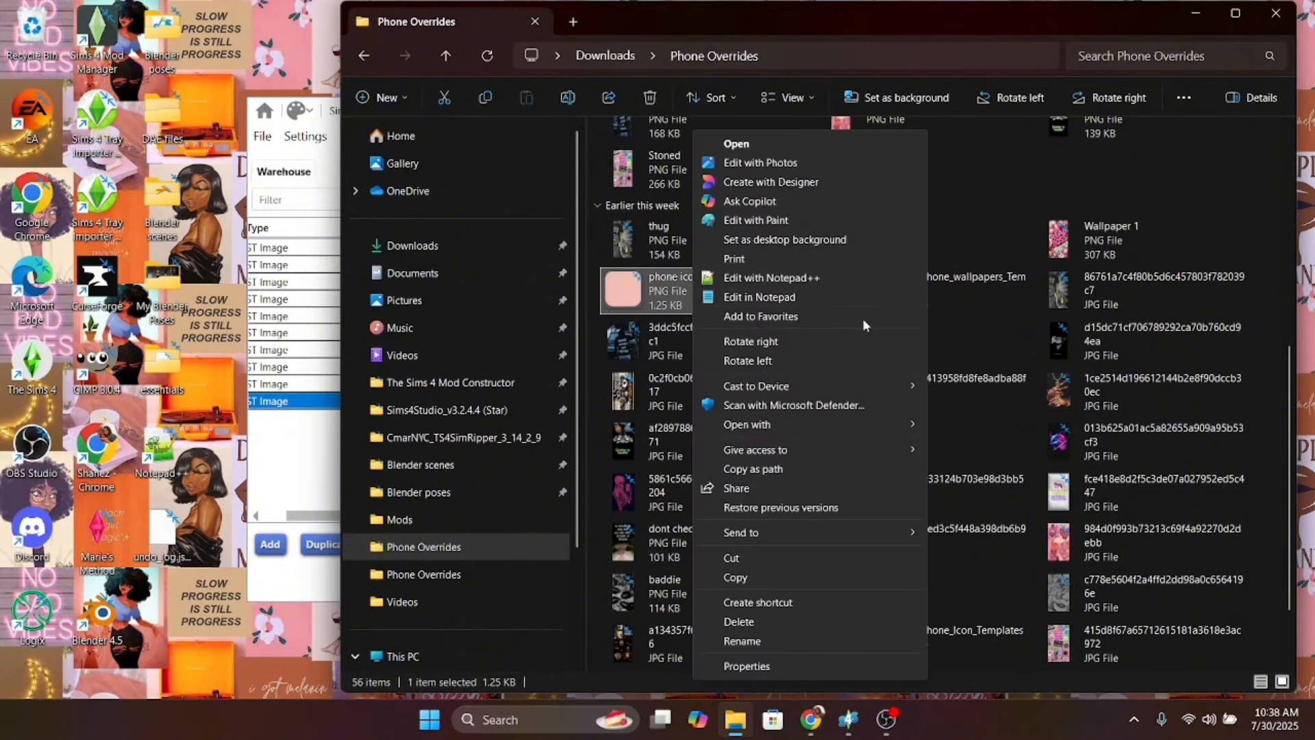
pyautogui.click(781, 152)
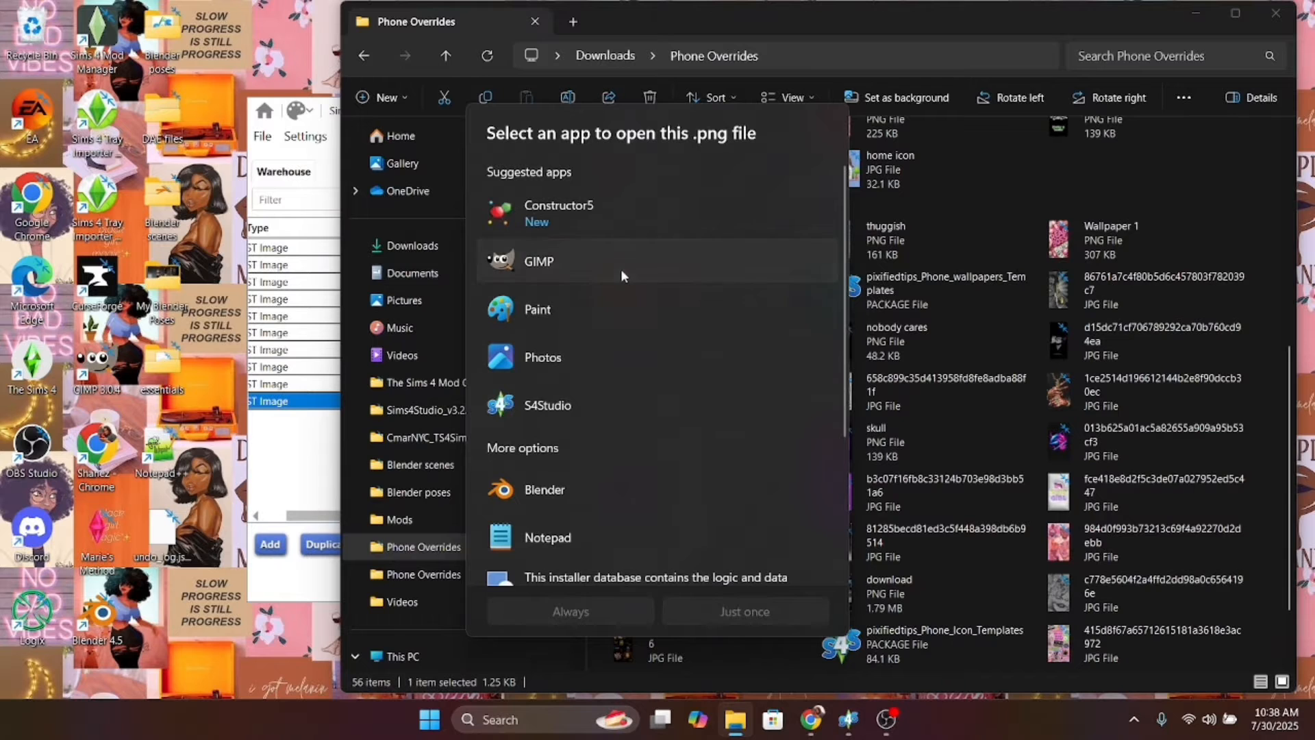
pyautogui.click(621, 266)
pyautogui.click(720, 620)
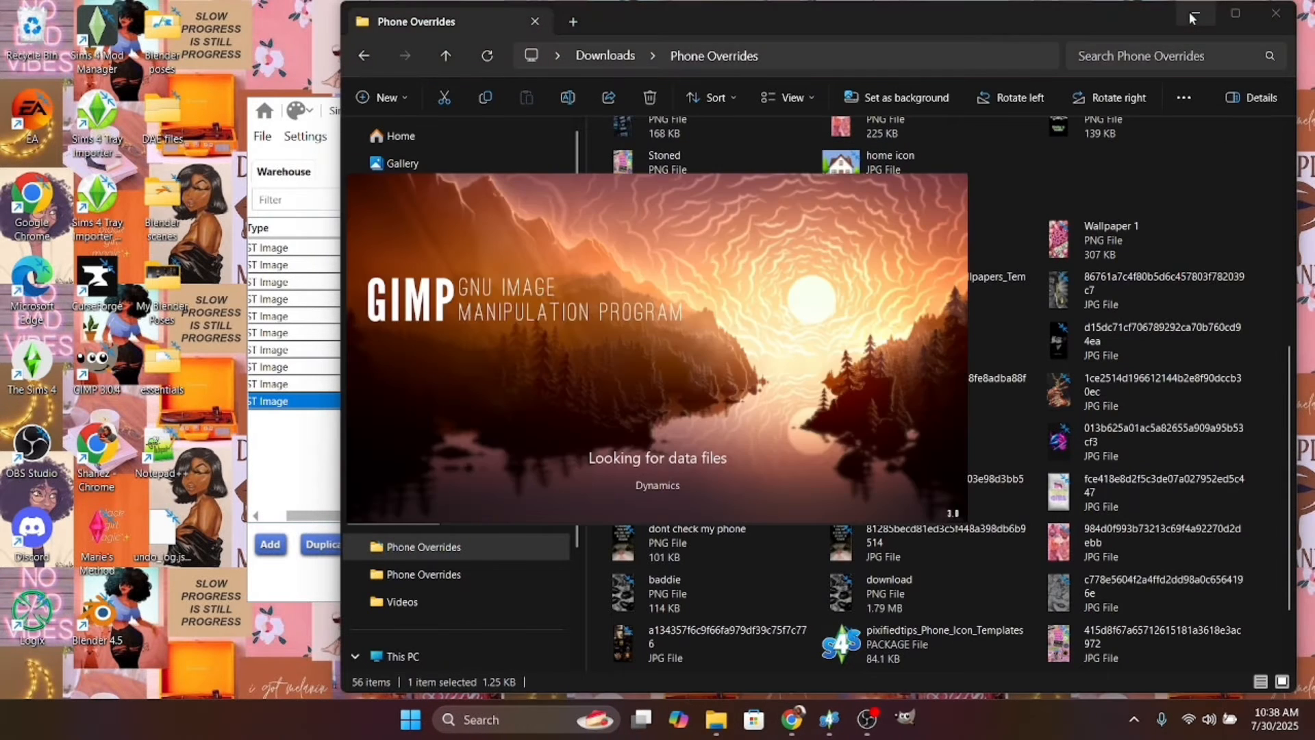
pyautogui.click(1196, 13)
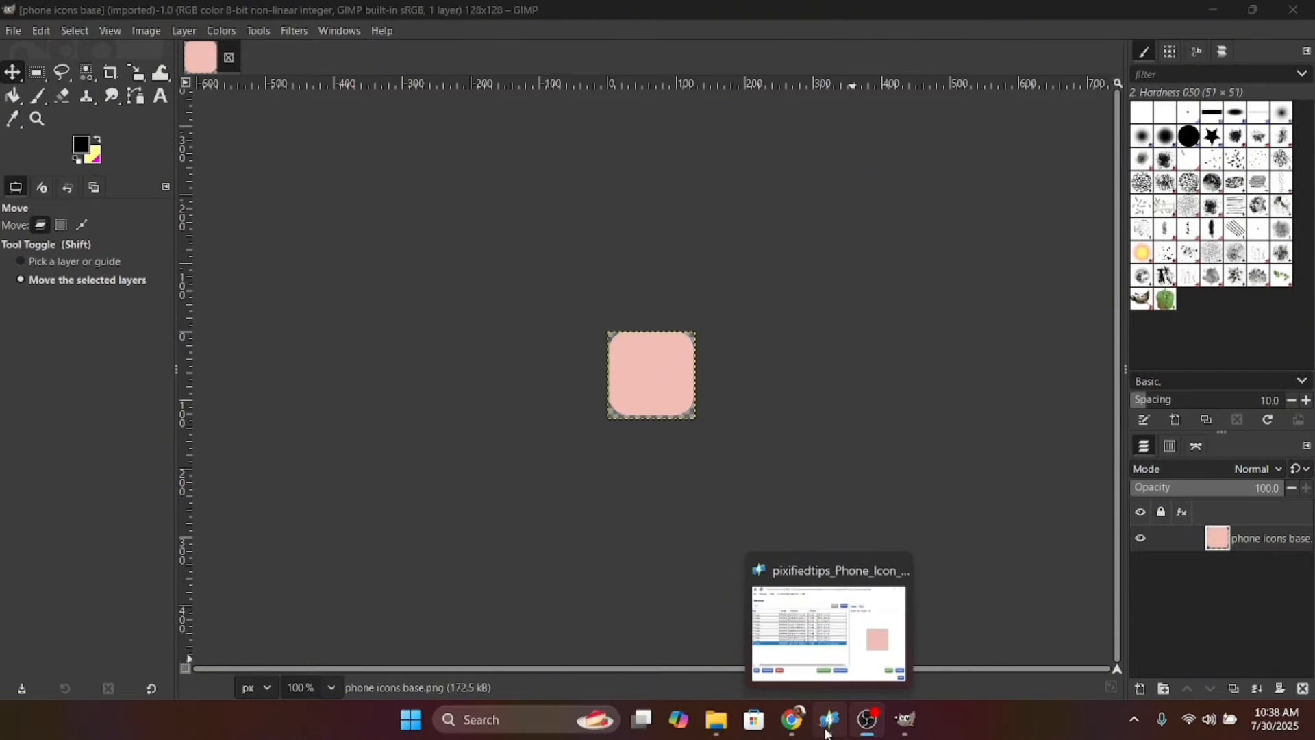
# Step: Switch to the Pinterest page in Chrome and search for "iphone icons"
pyautogui.click(791, 719)
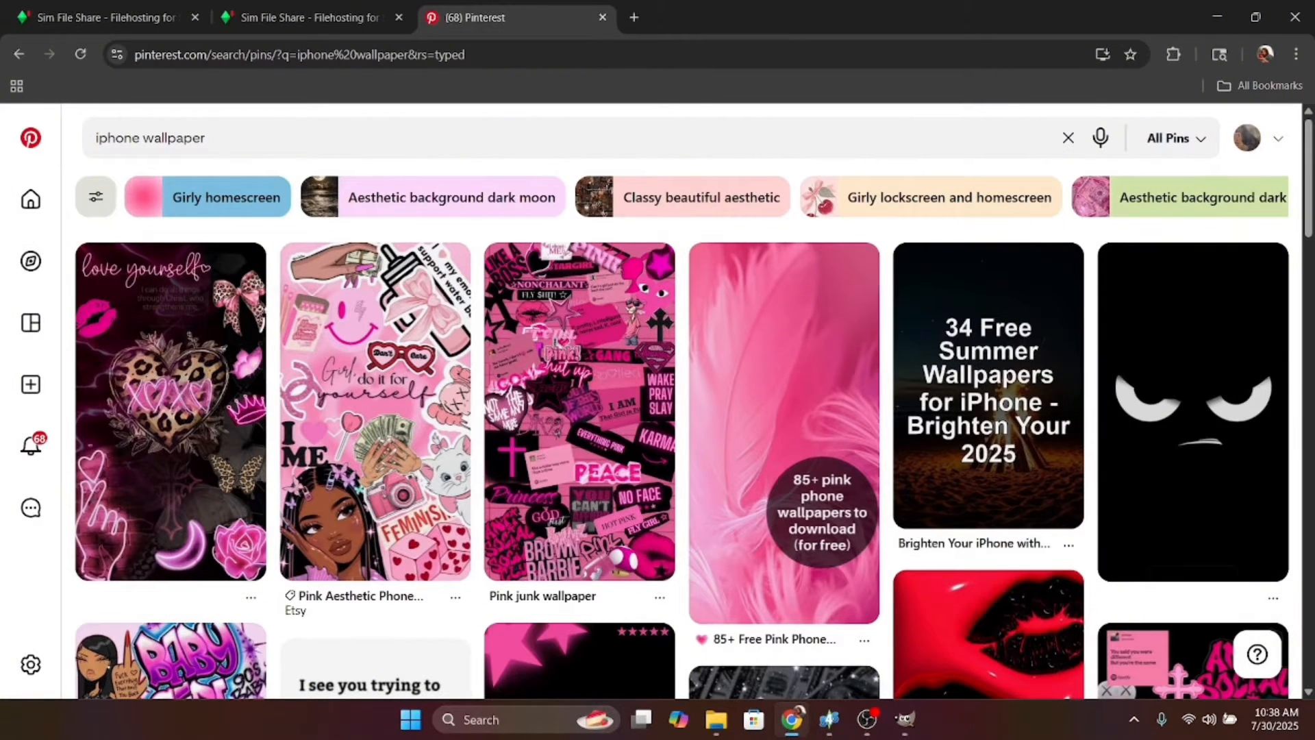
pyautogui.click(326, 143)
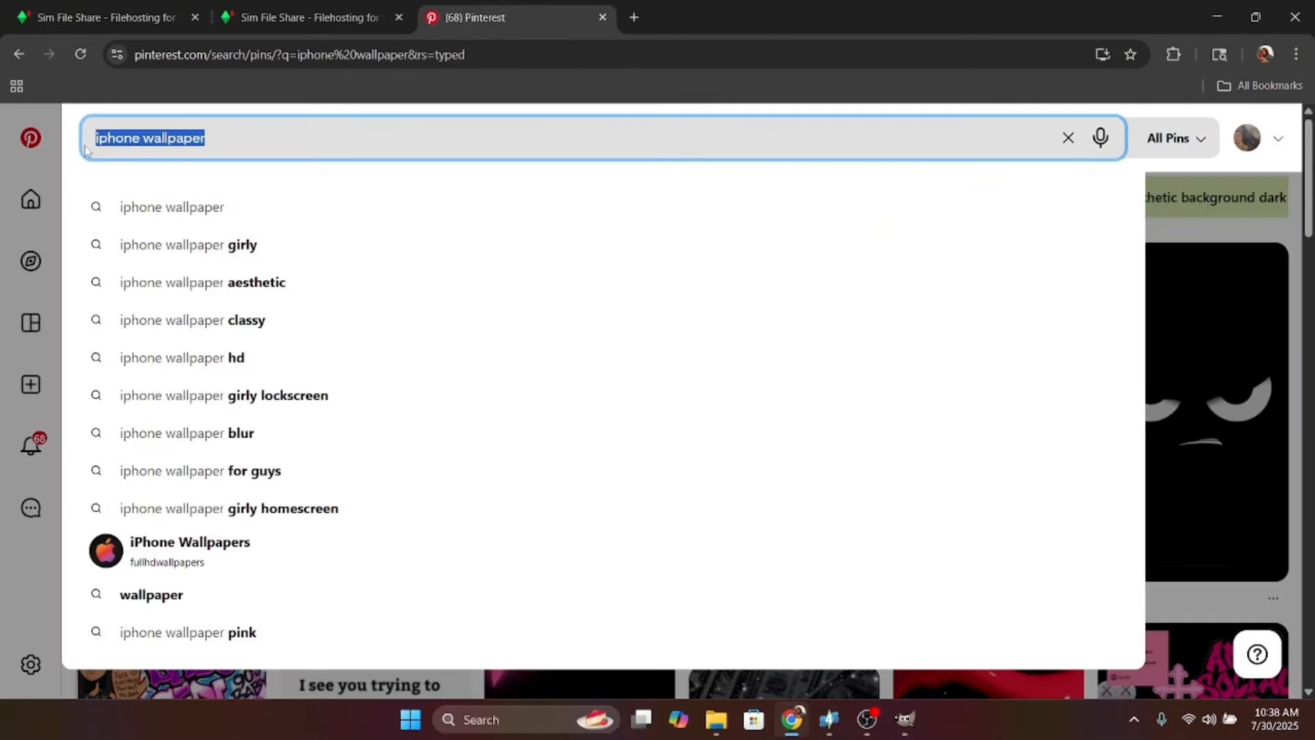
pyautogui.press('BackSpace')
pyautogui.write('ip')
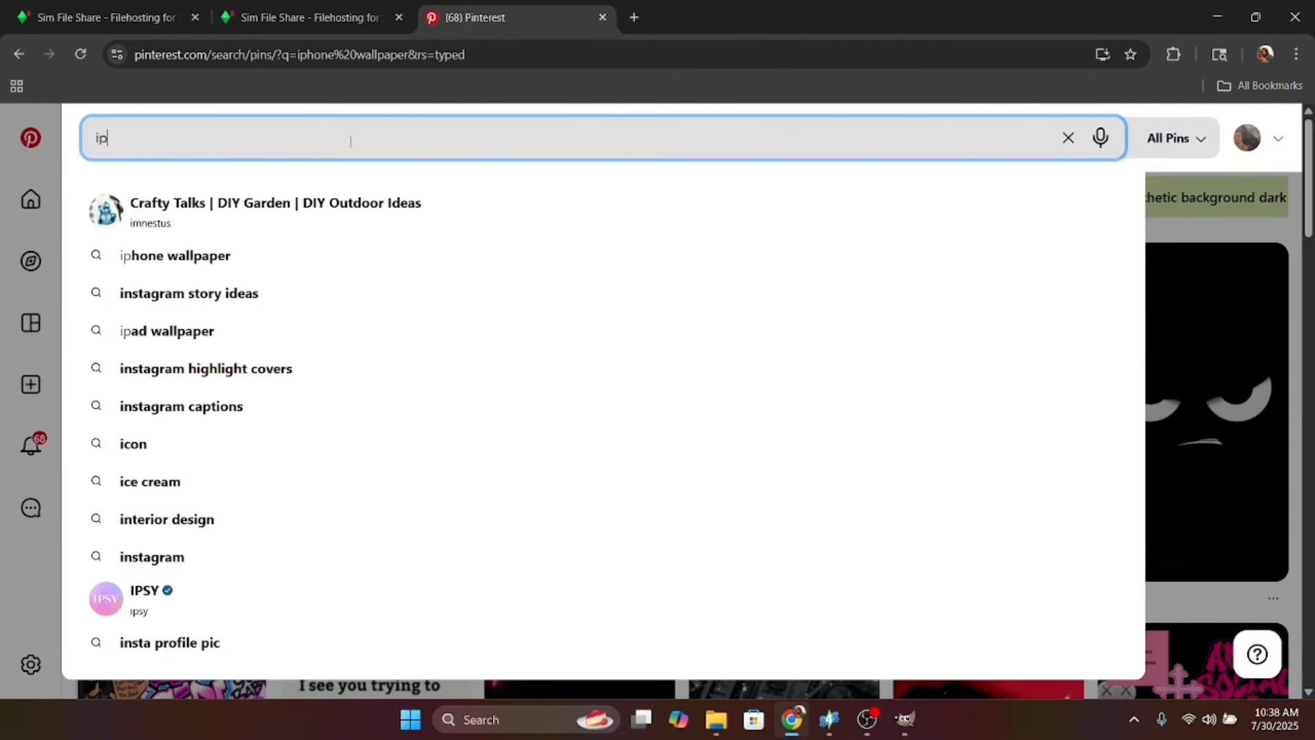
pyautogui.write('hone icons')
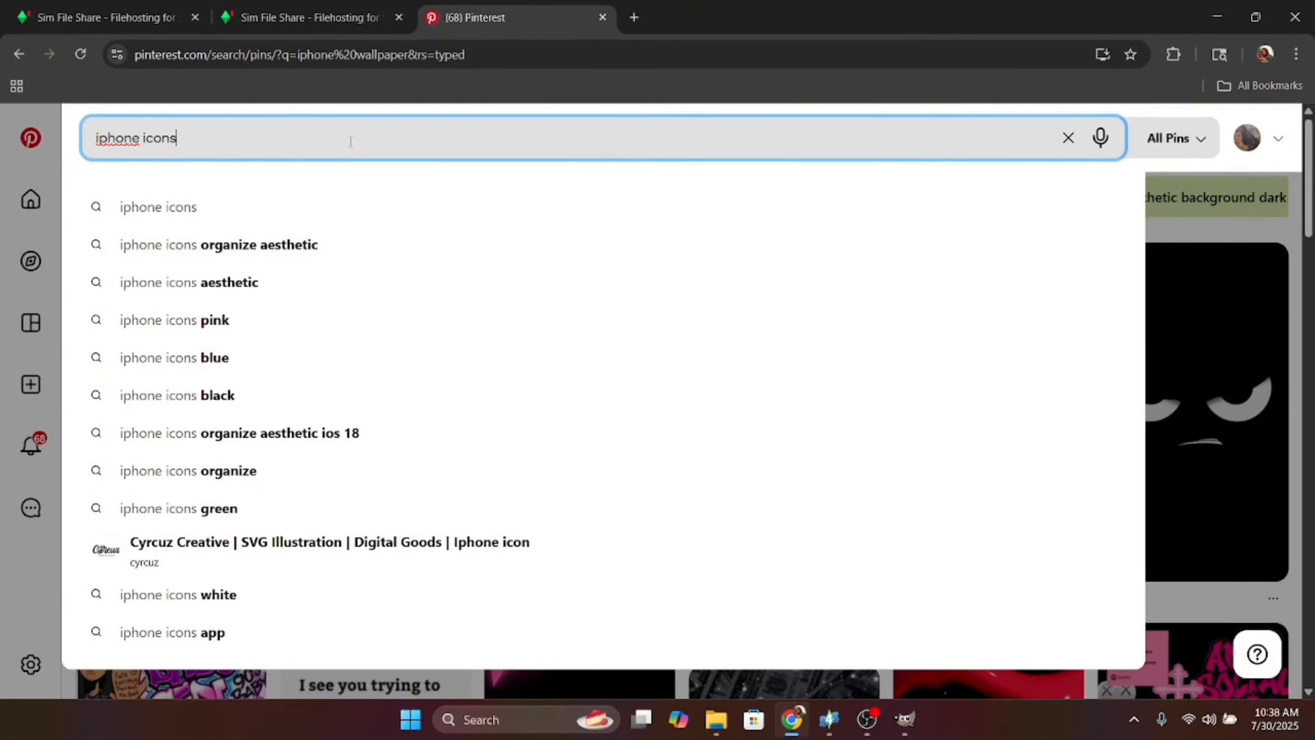
pyautogui.press('Return')
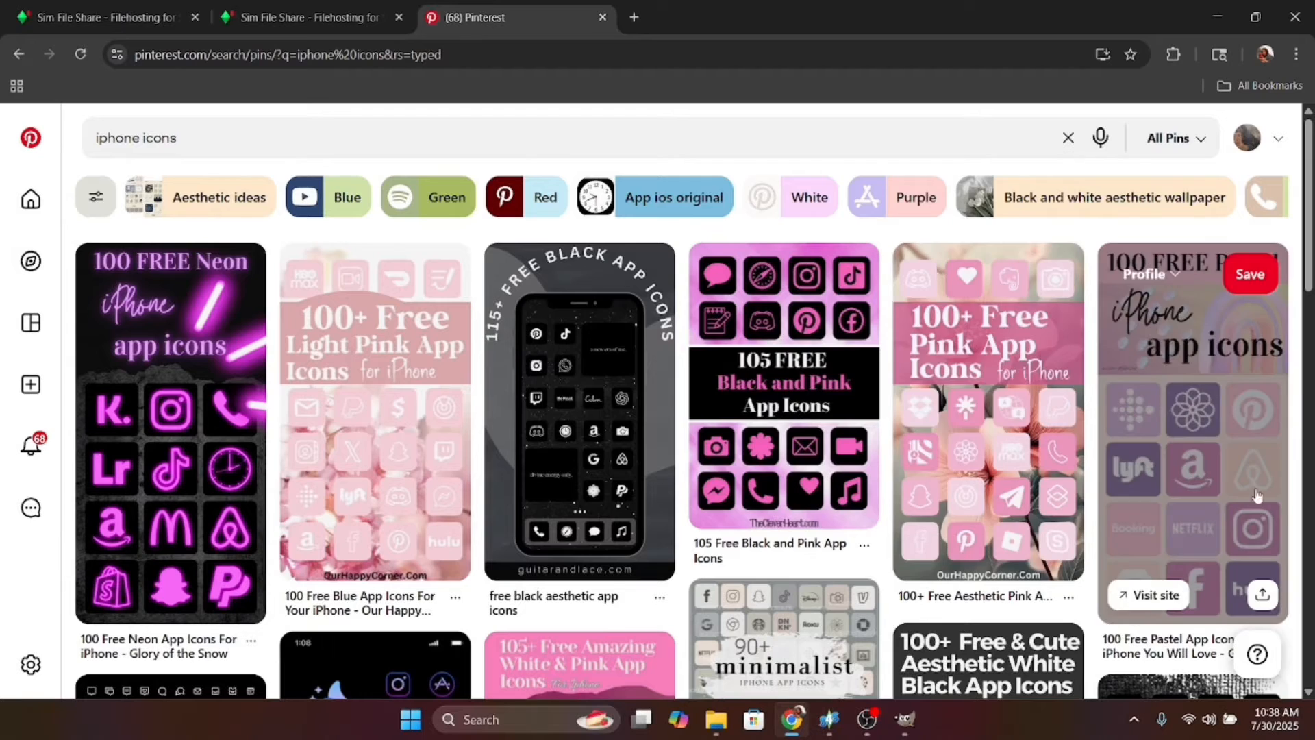
# Step: Look through the icon pins, viewing the Zest Free Icons pin and the Black and Gold app icons pin with their related images
pyautogui.scroll(-6, 820, 324)
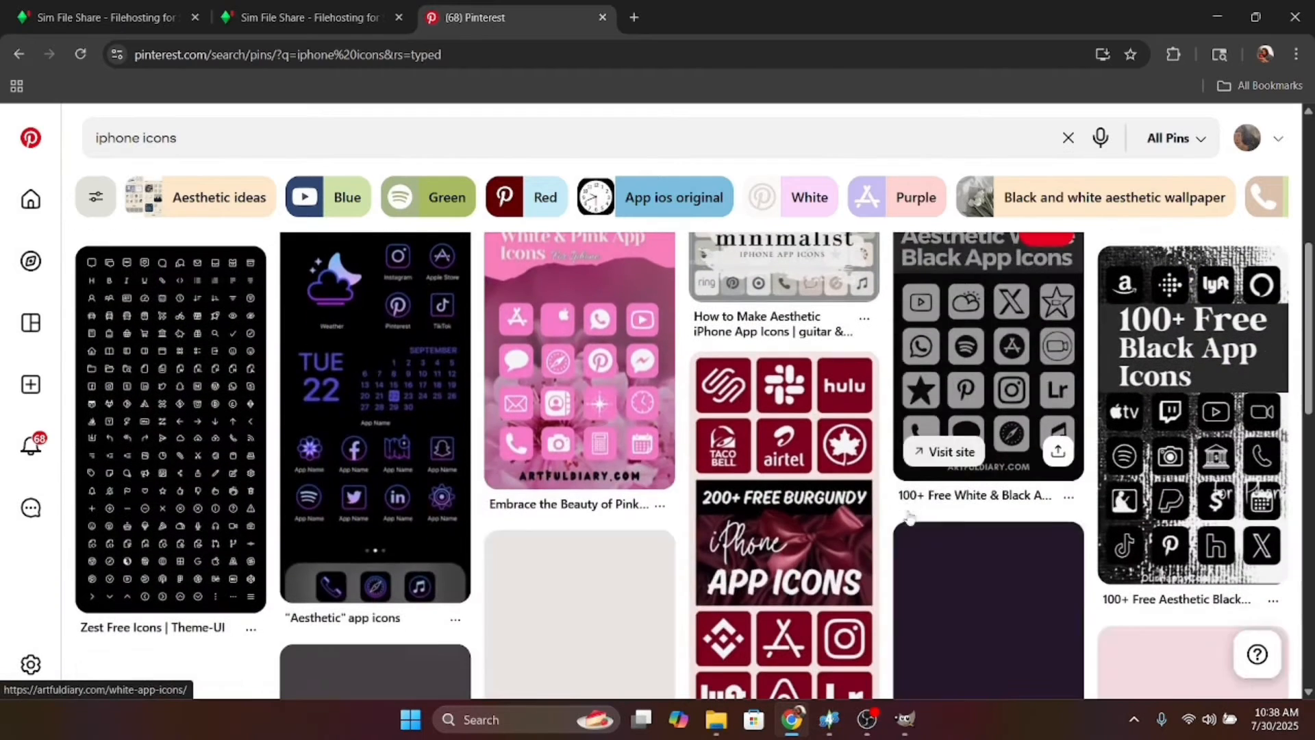
pyautogui.scroll(1, 567, 396)
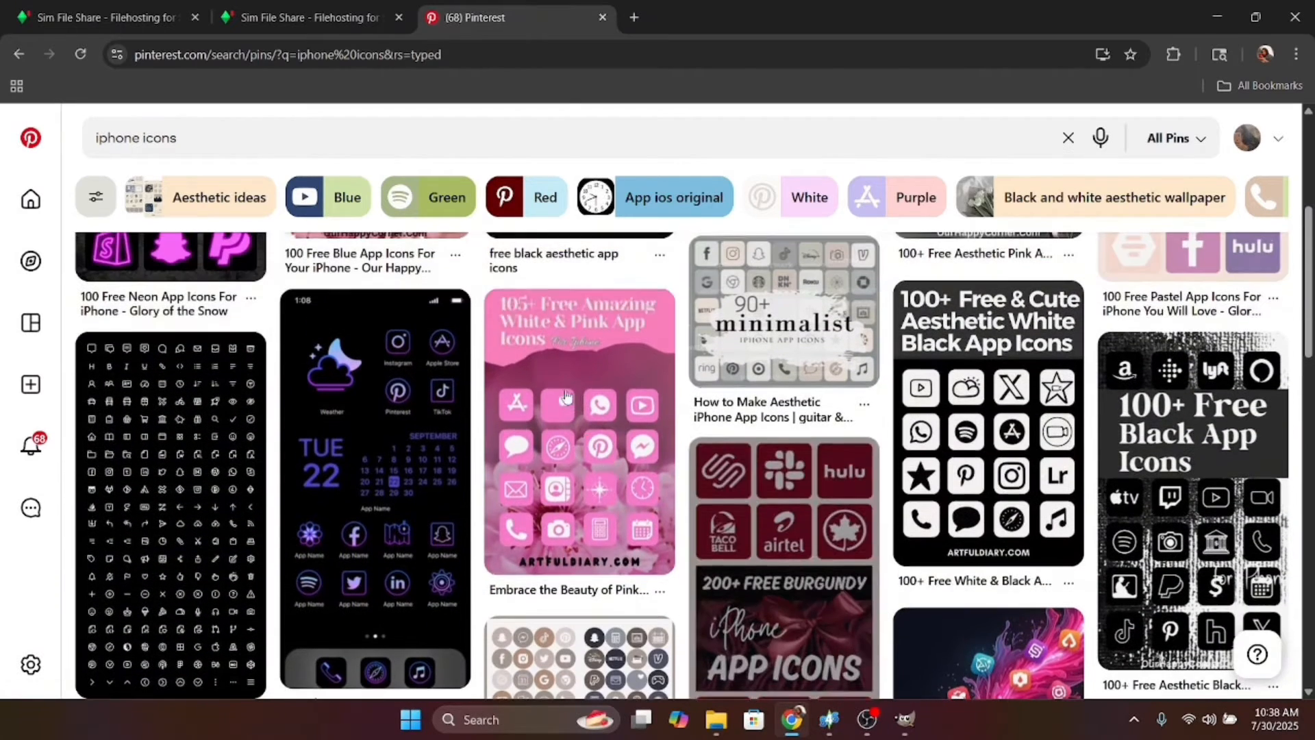
pyautogui.click(181, 450)
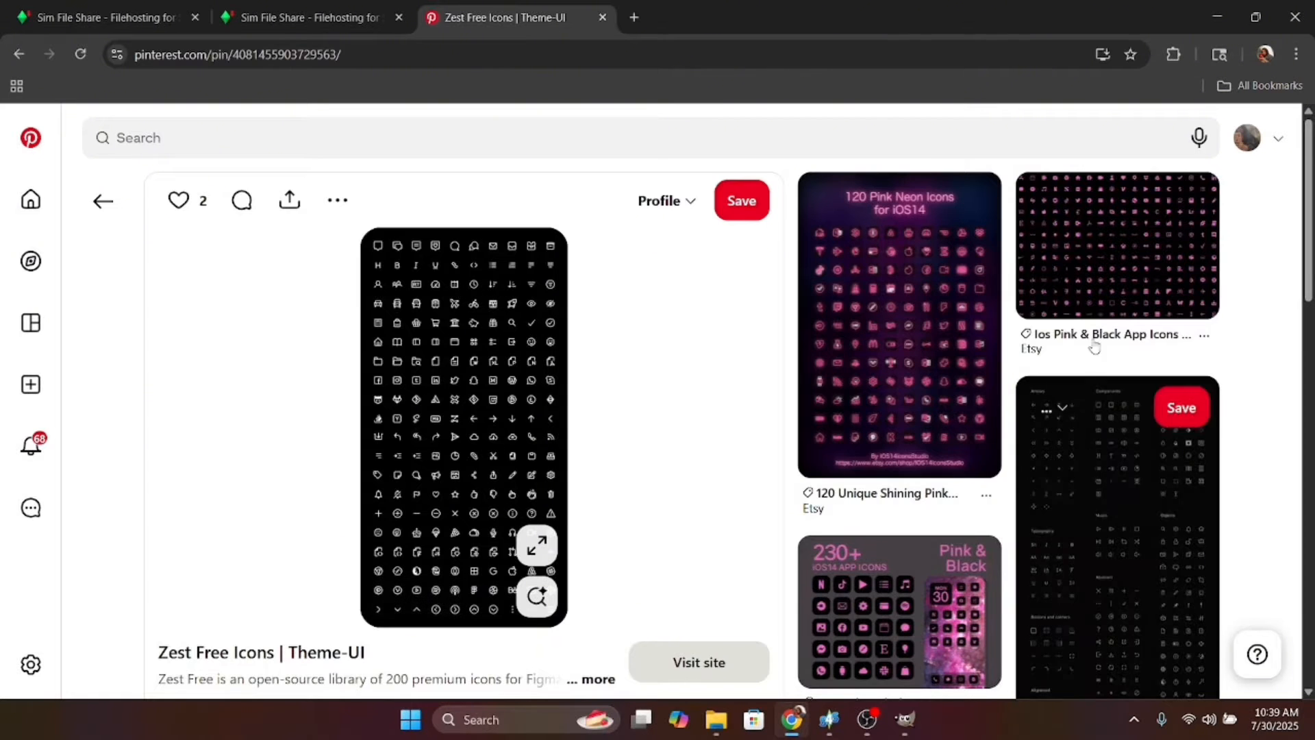
pyautogui.scroll(-6, 948, 296)
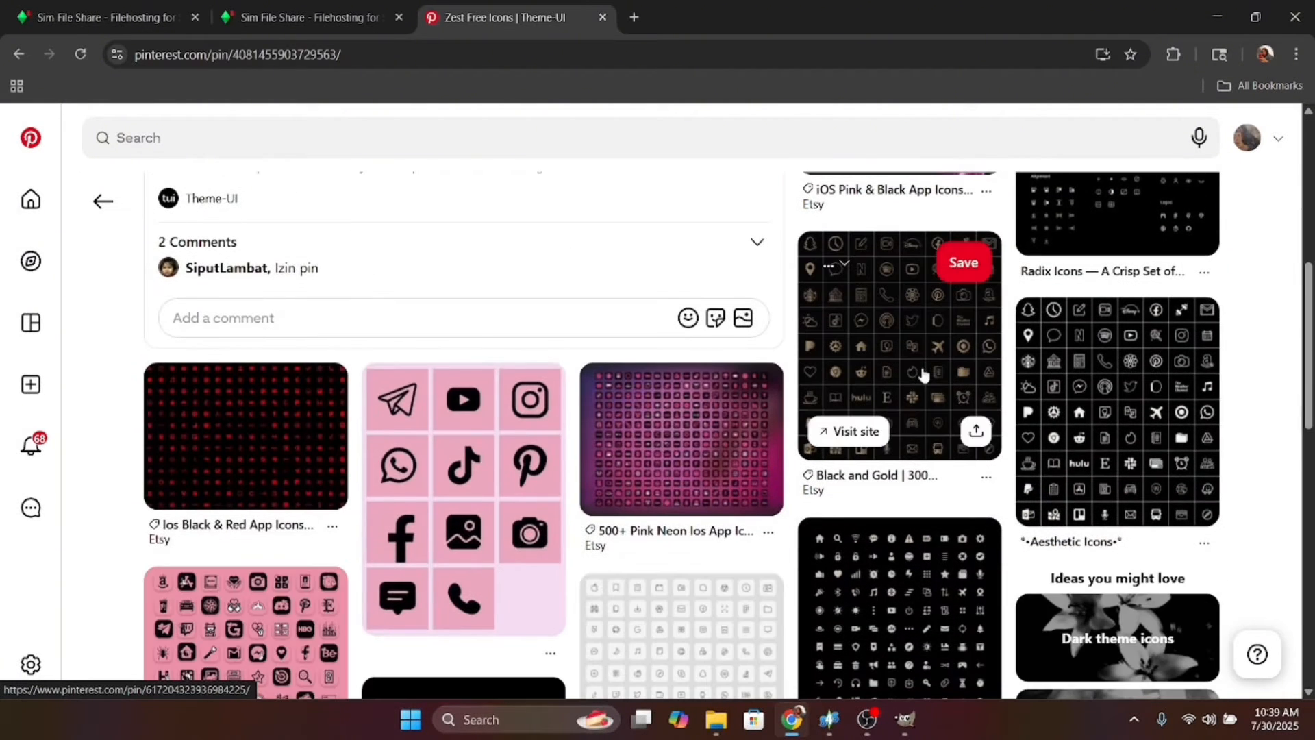
pyautogui.click(862, 371)
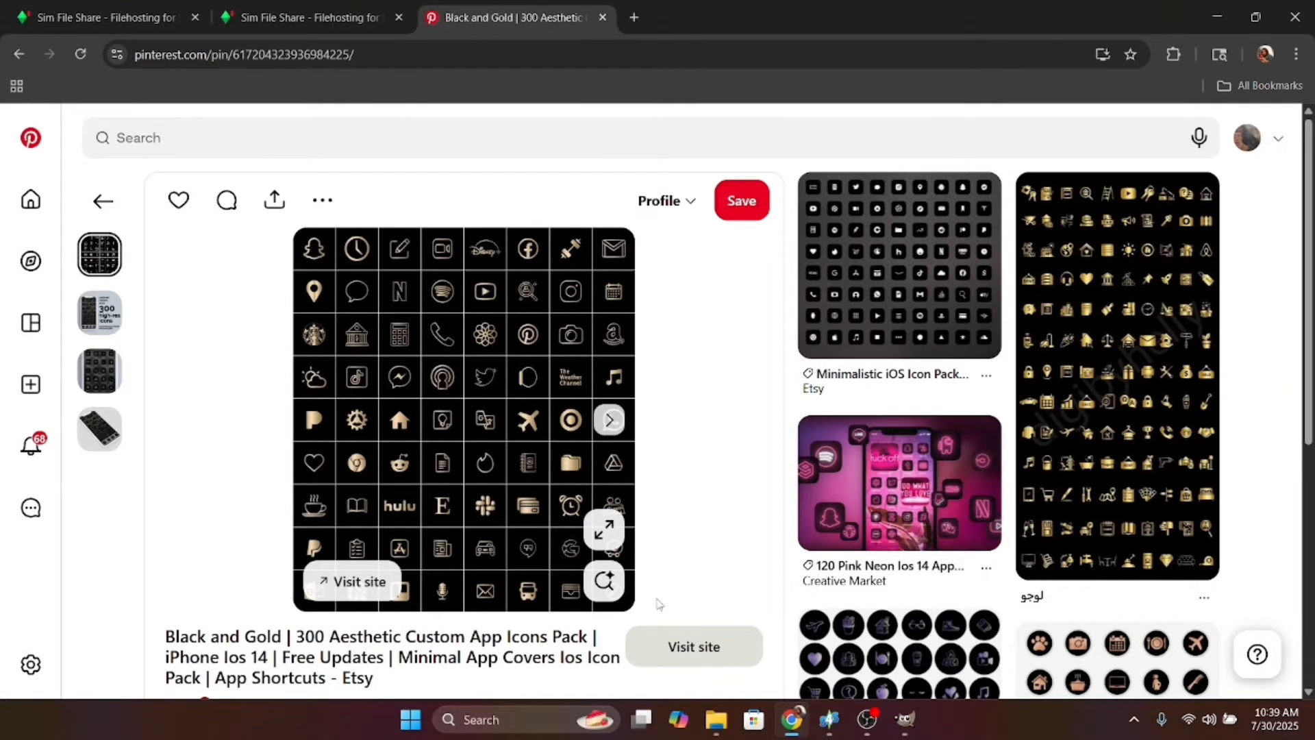
pyautogui.scroll(-7, 697, 572)
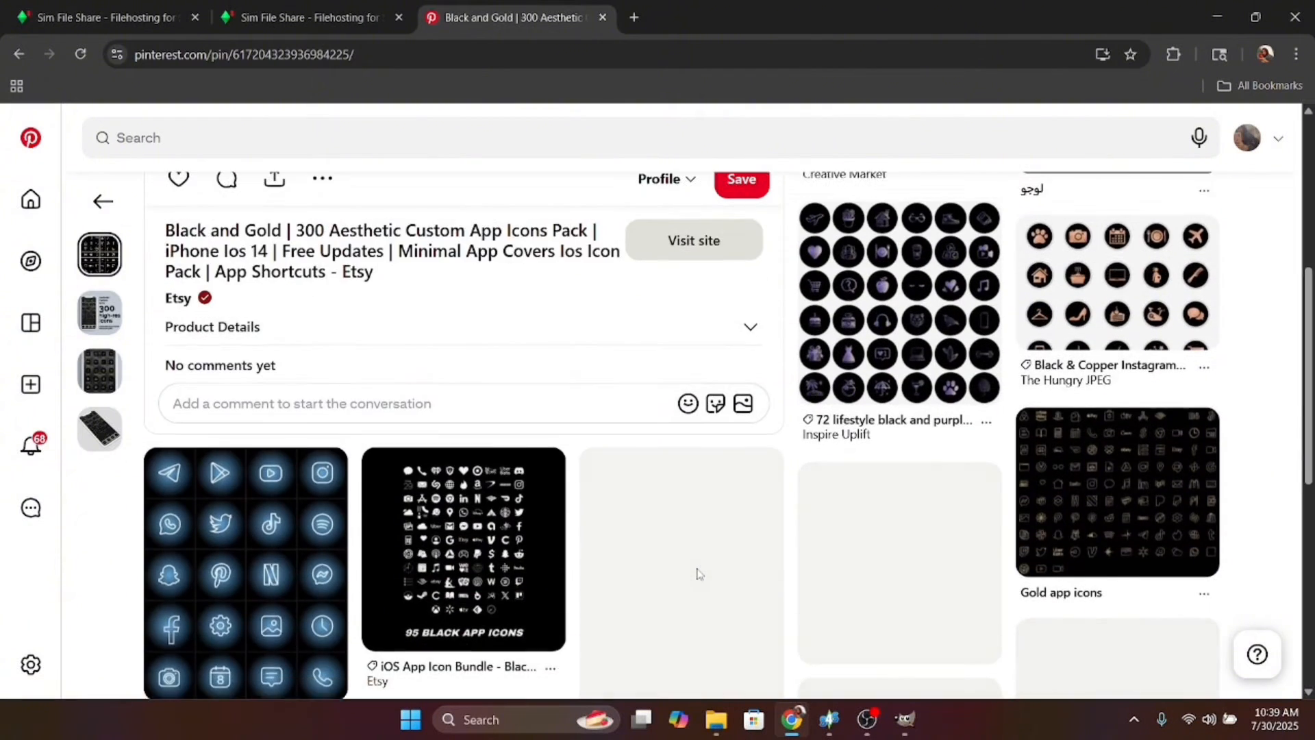
pyautogui.scroll(4, 698, 574)
pyautogui.scroll(4, 698, 574)
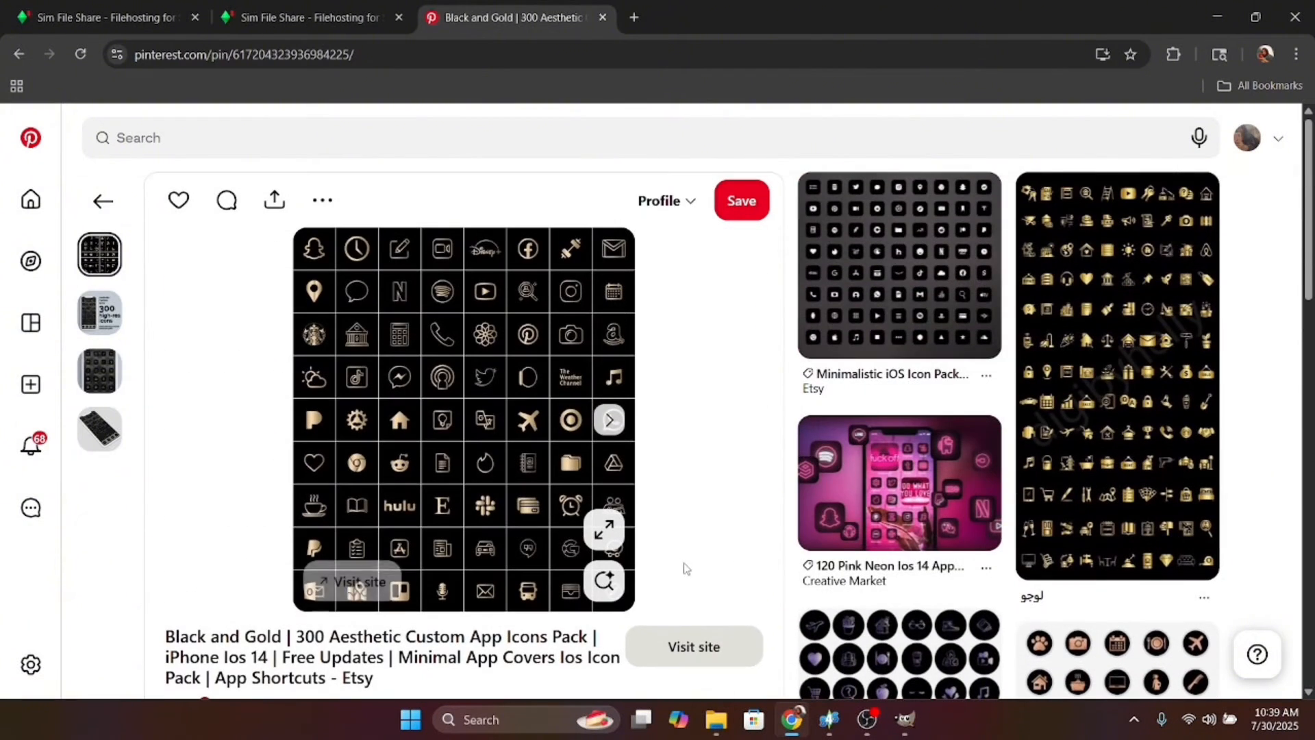
# Step: Search Pinterest for "iphone home icon" and look through the resulting pins for a suitable home icon
pyautogui.click(131, 139)
pyautogui.write('ip')
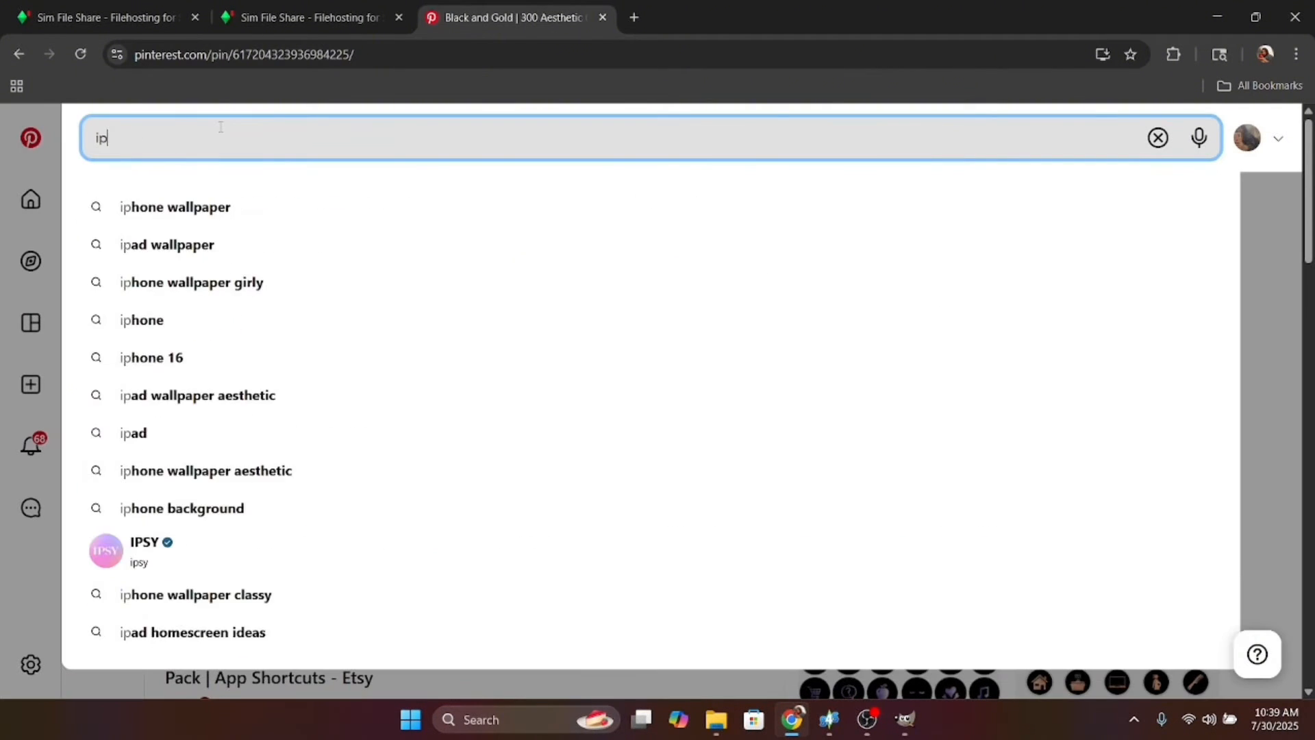
pyautogui.write('hone home icon')
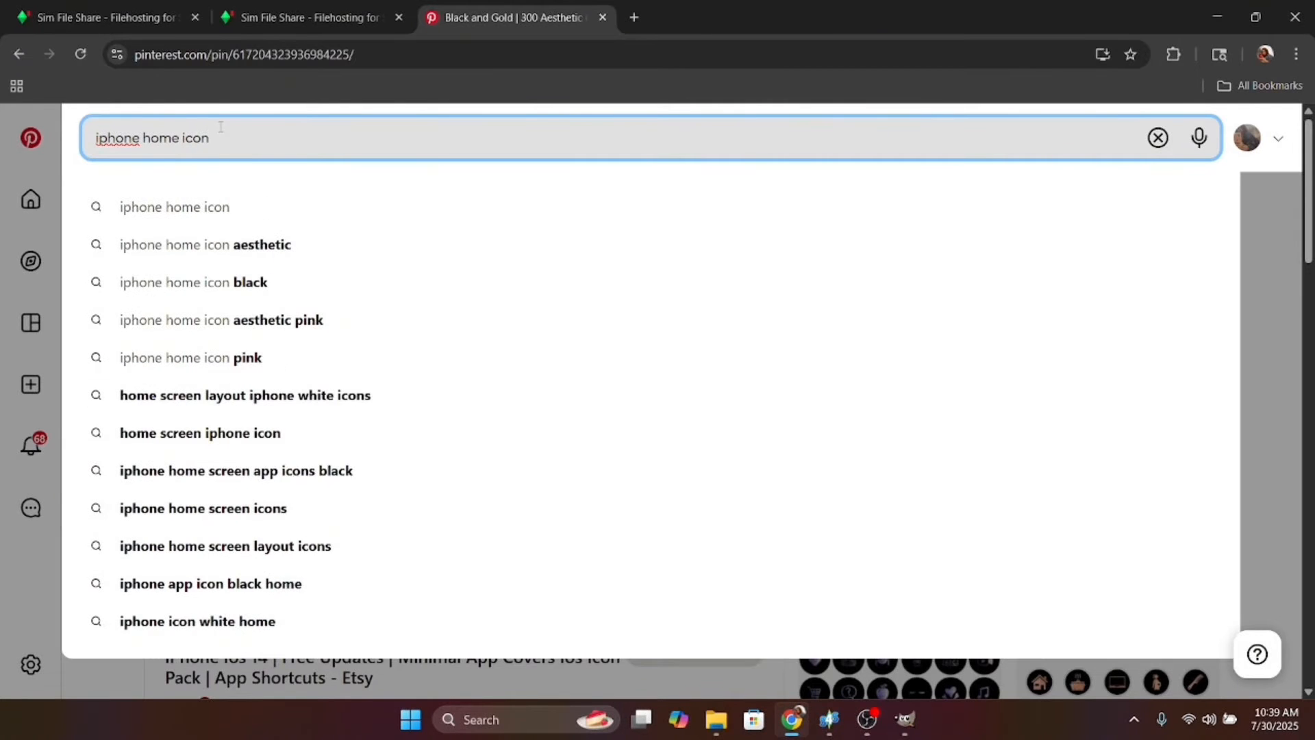
pyautogui.press('Return')
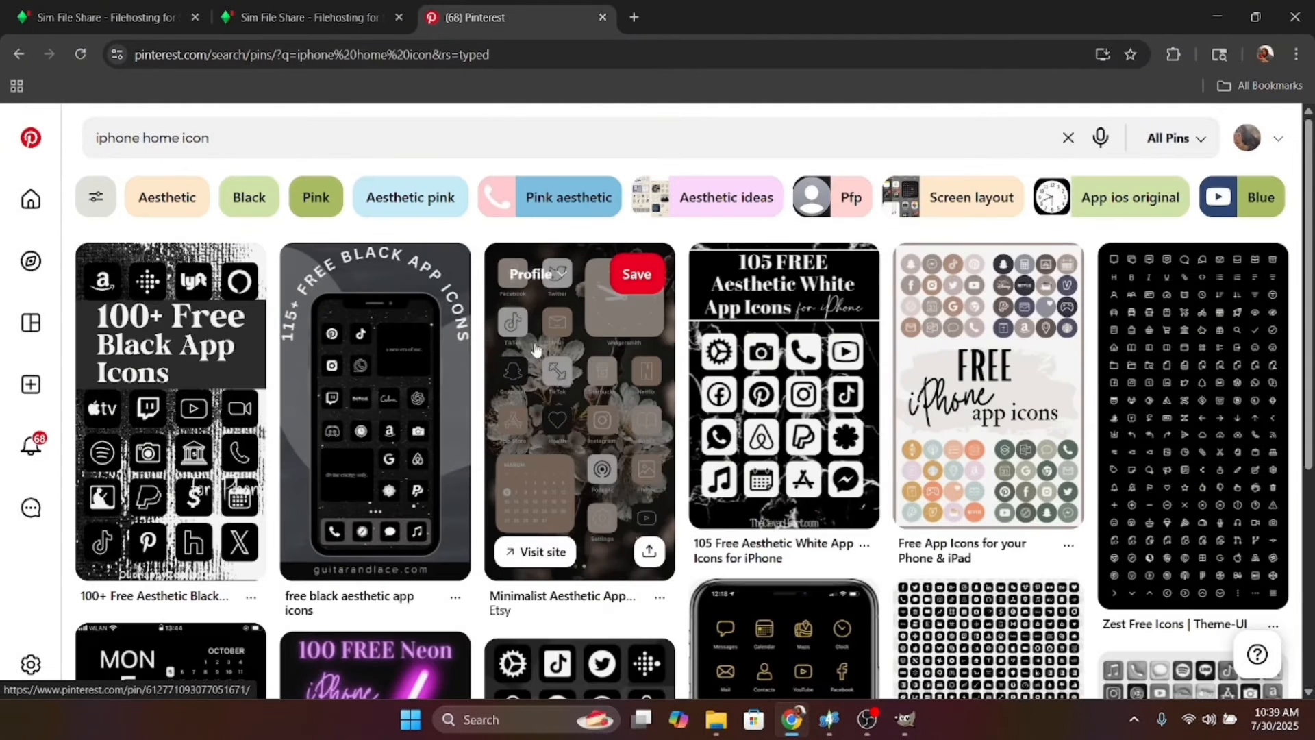
pyautogui.scroll(-8, 767, 370)
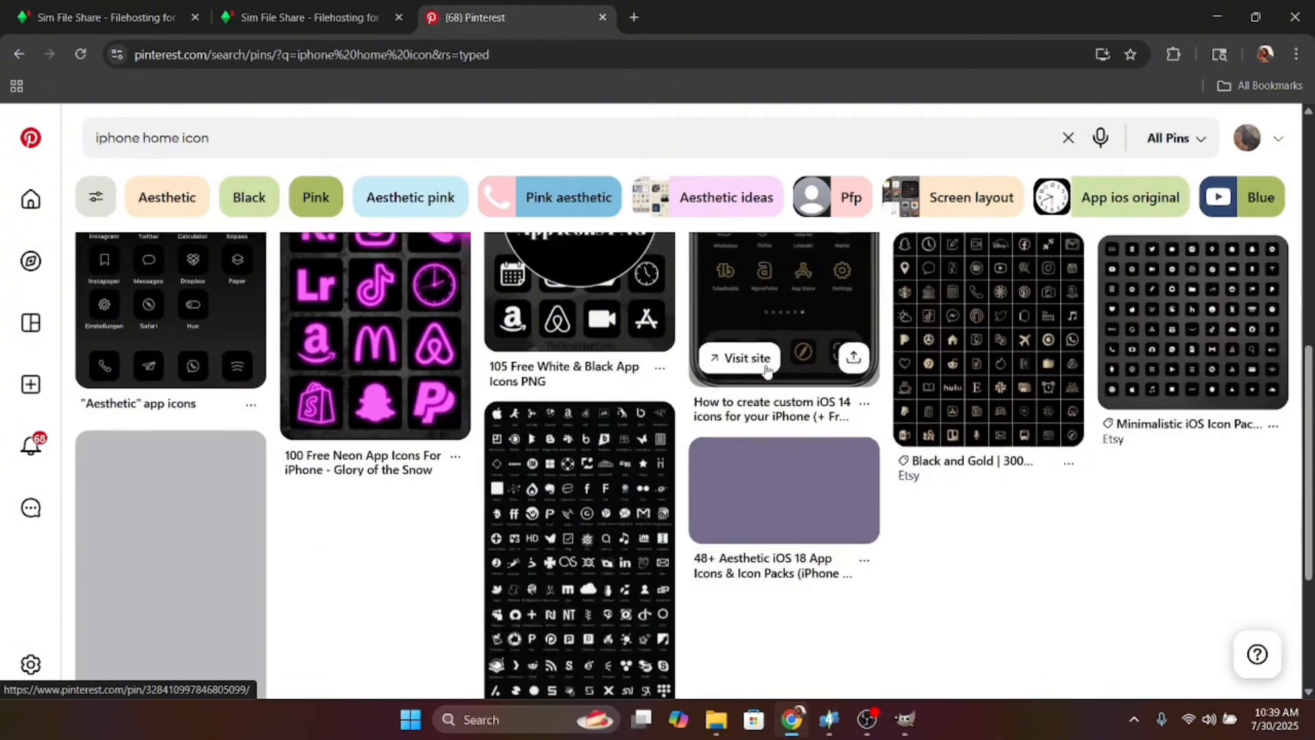
pyautogui.scroll(-3, 768, 370)
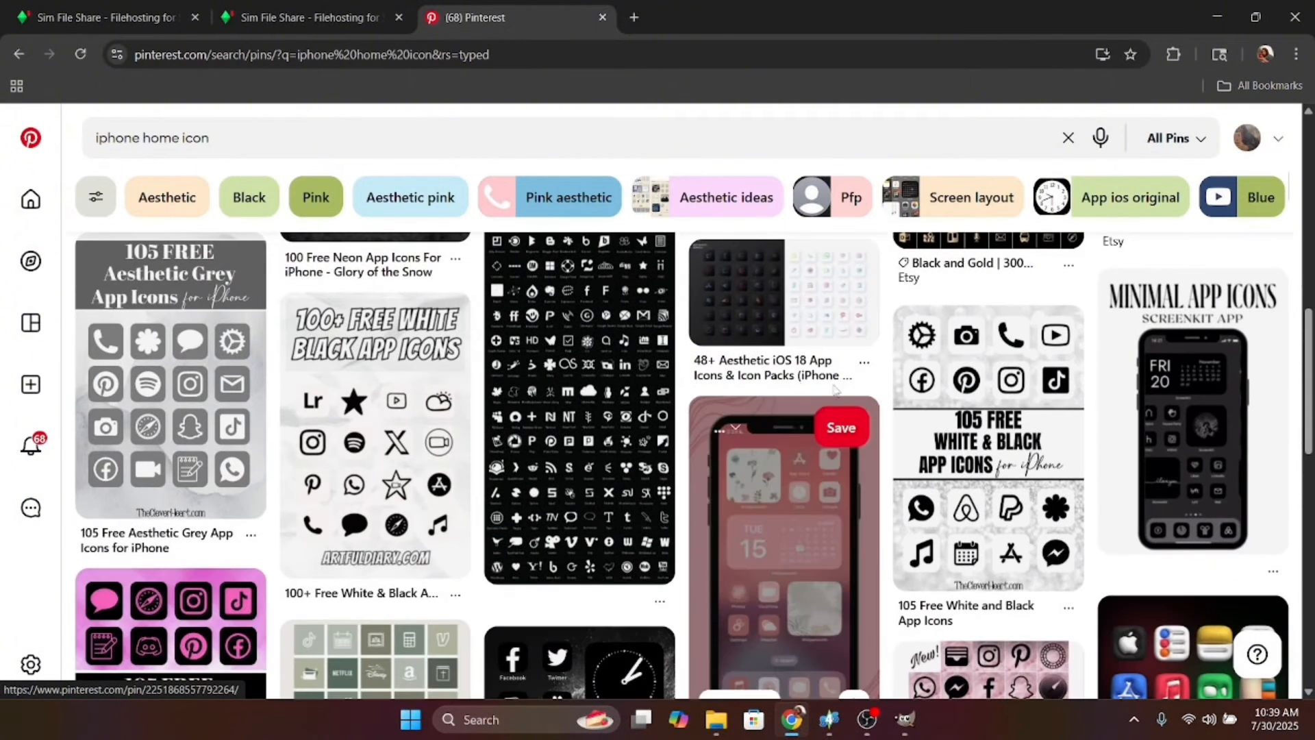
pyautogui.scroll(-5, 602, 396)
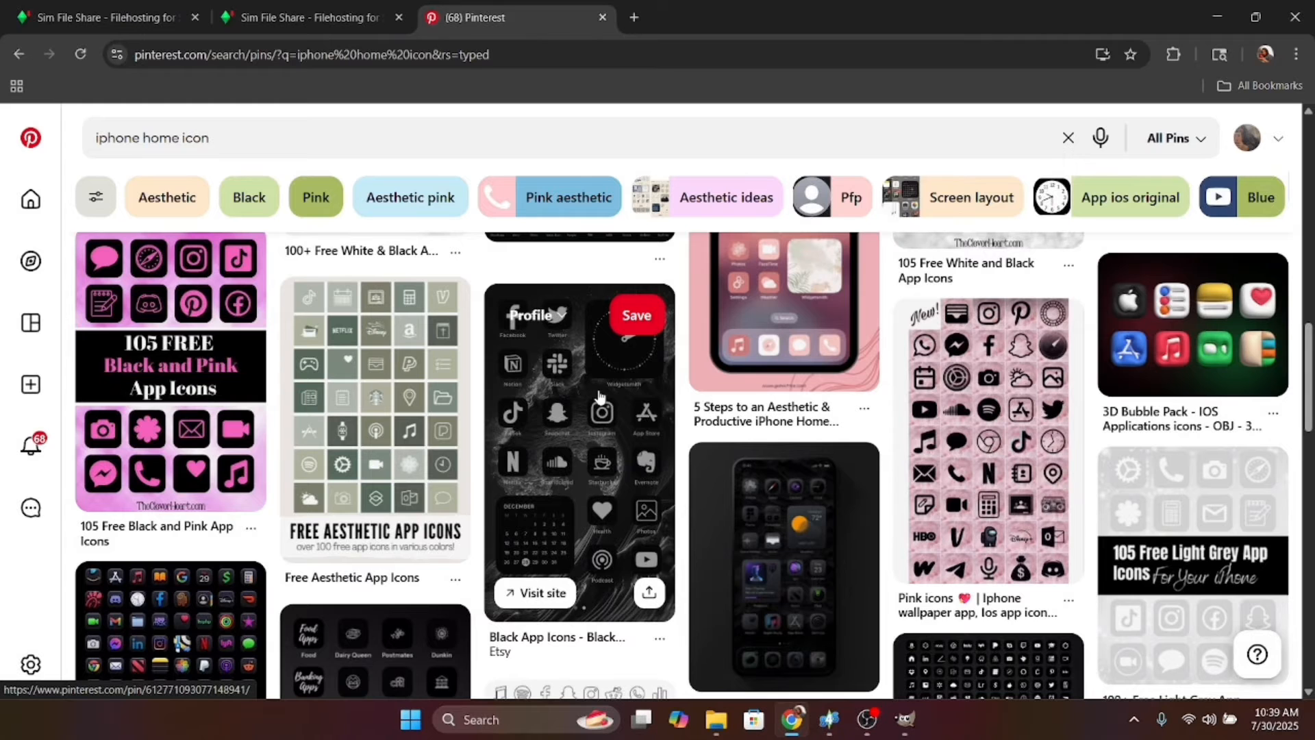
pyautogui.scroll(-8, 598, 396)
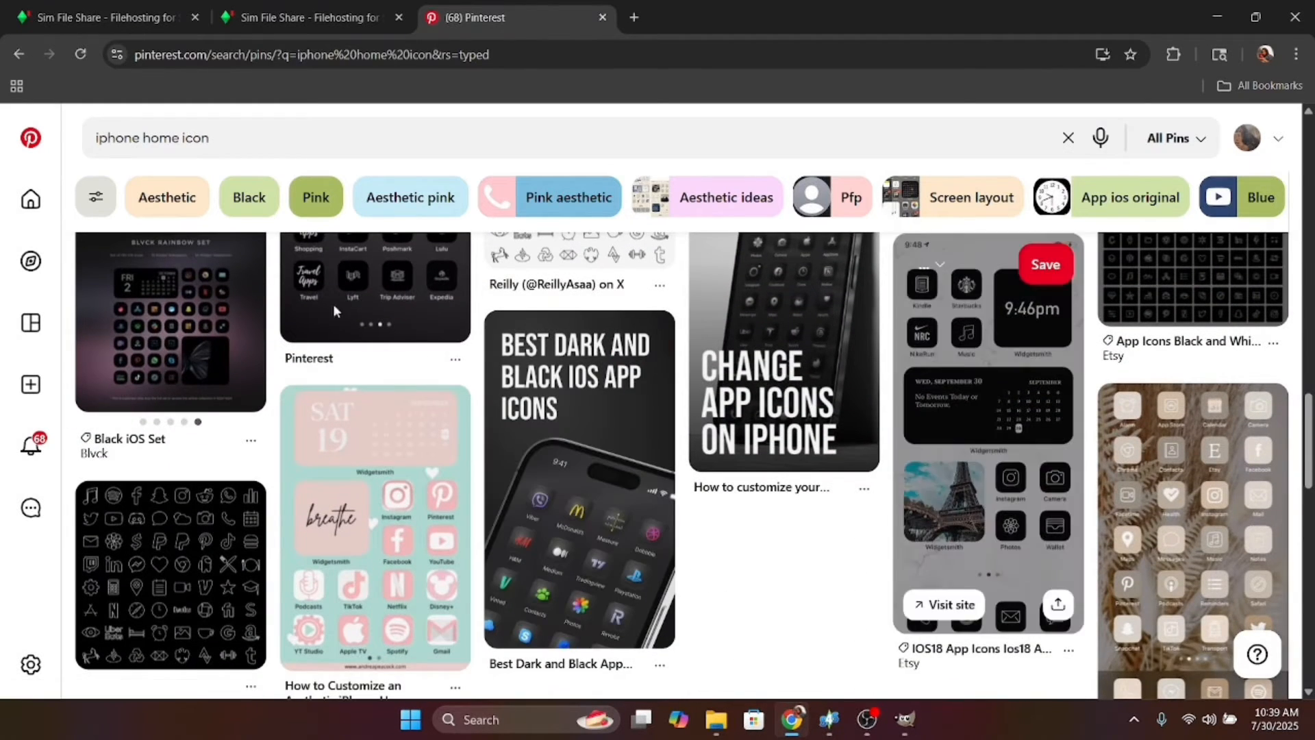
# Step: Go to google.com in the current browser tab and search for "iphone home icon"
pyautogui.click(326, 45)
pyautogui.write('goo')
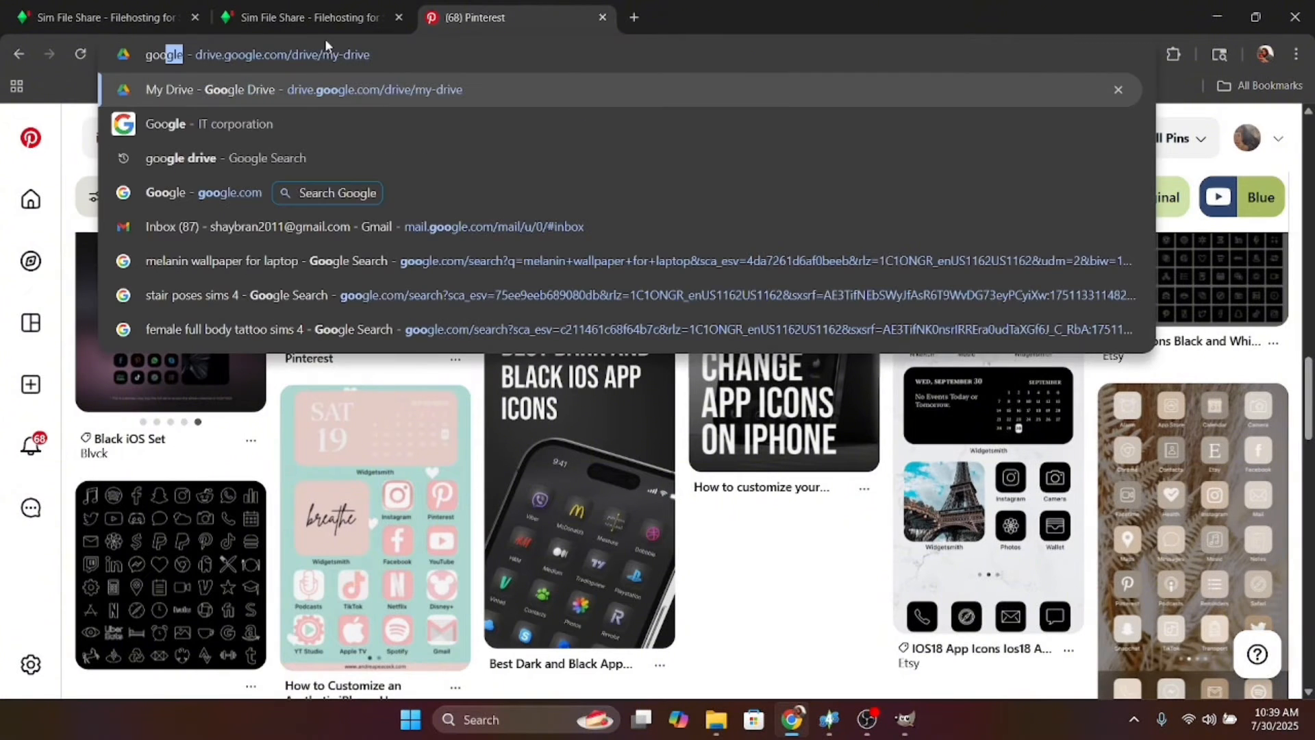
pyautogui.click(278, 193)
pyautogui.click(229, 198)
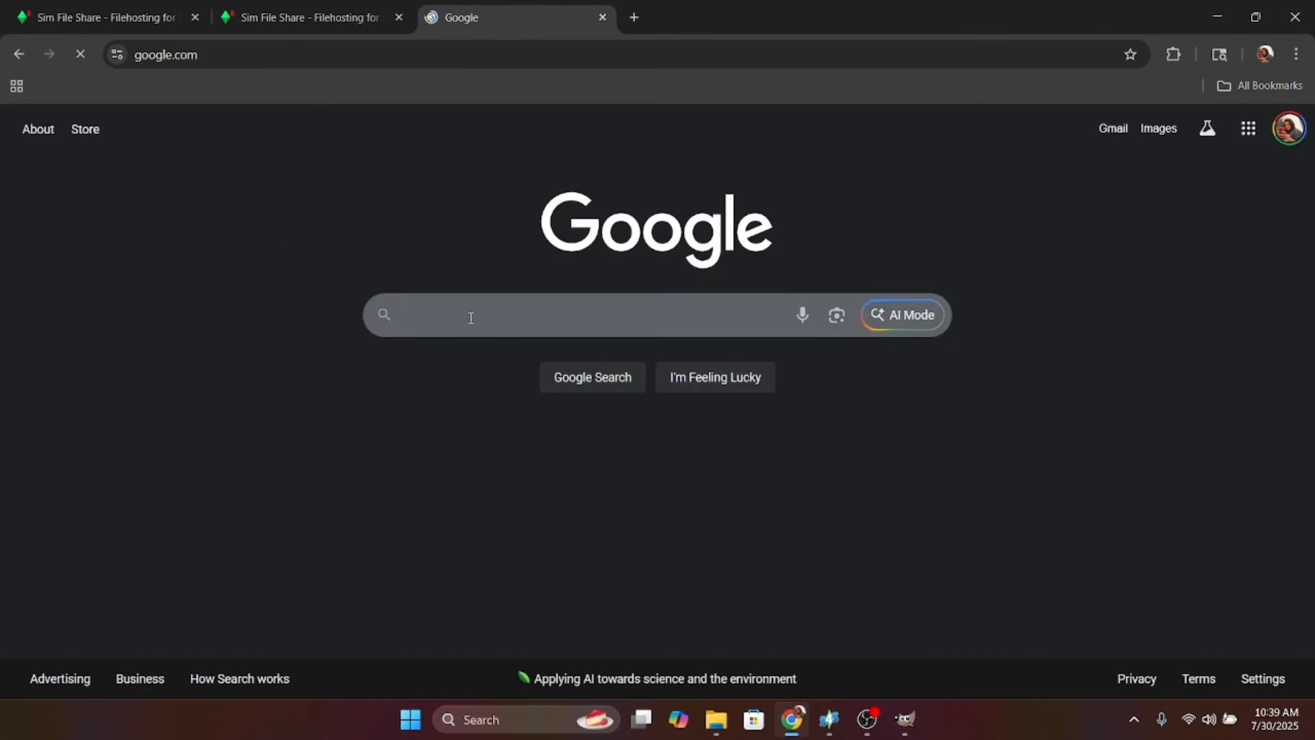
pyautogui.click(470, 317)
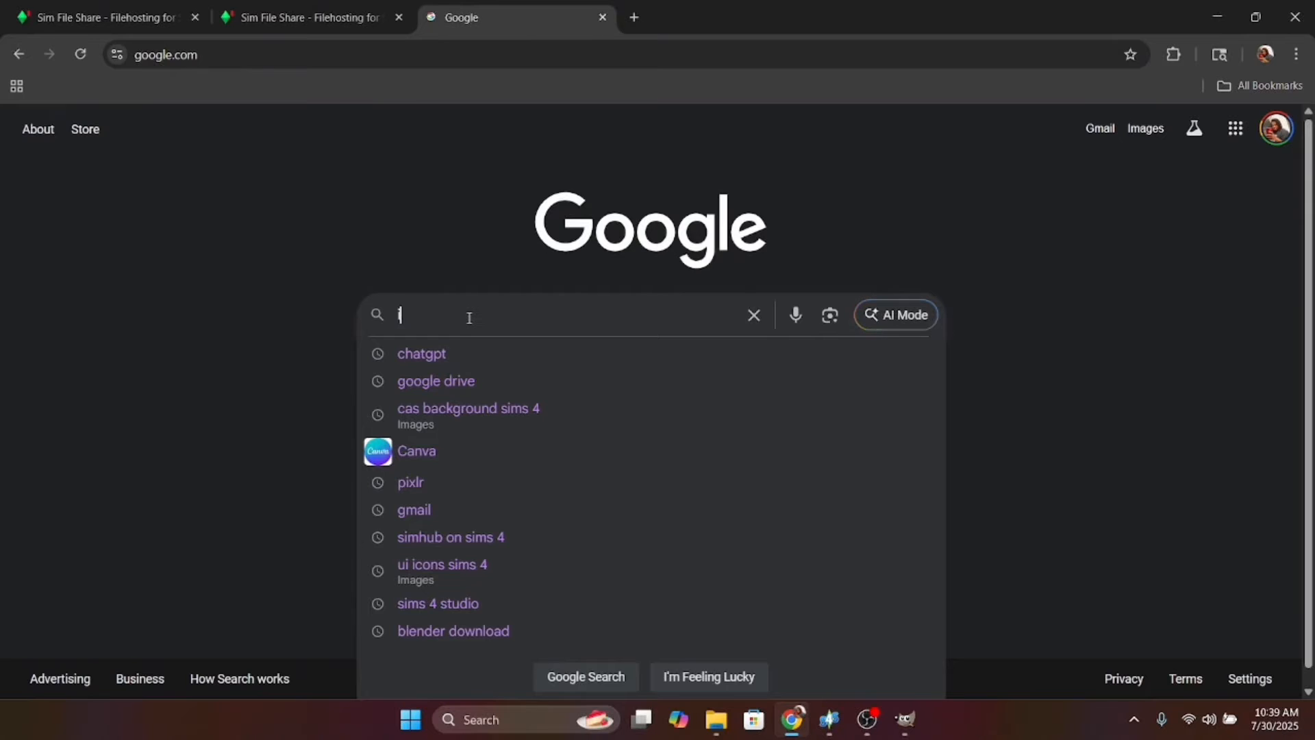
pyautogui.write('iphone h')
pyautogui.write('om')
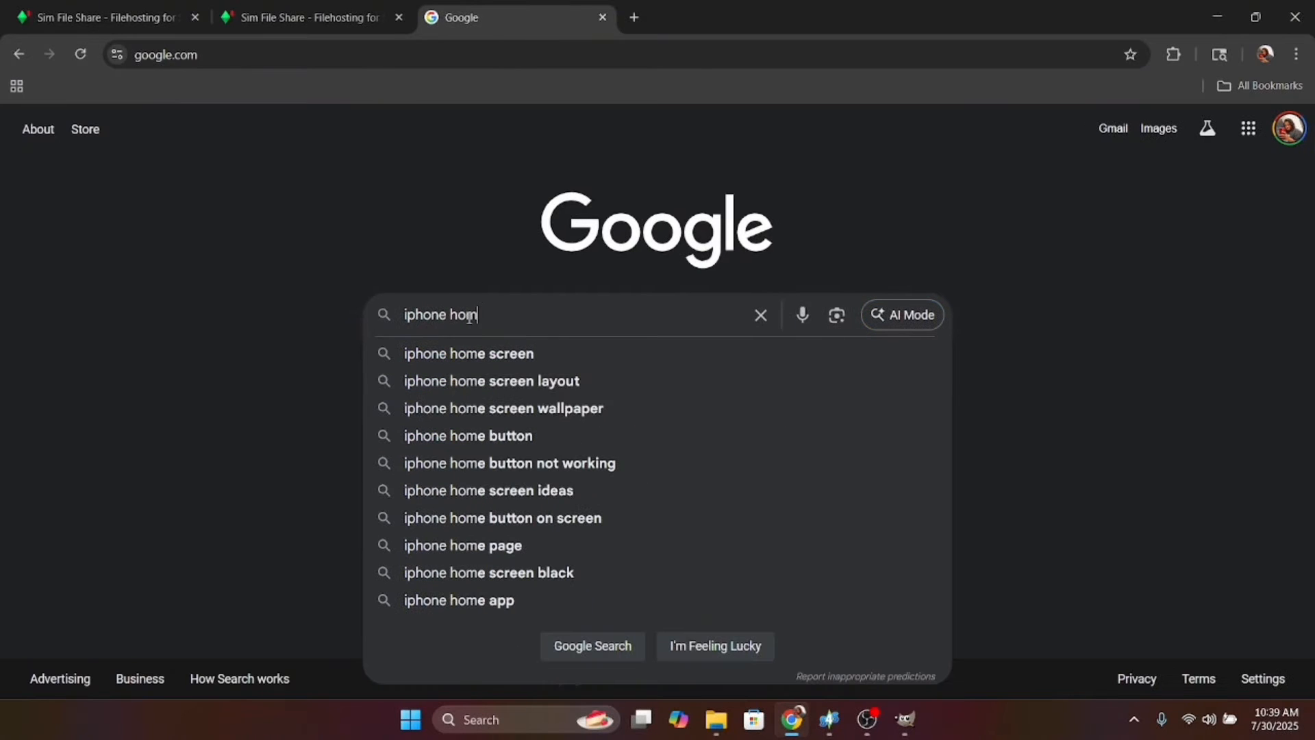
pyautogui.write('e icon')
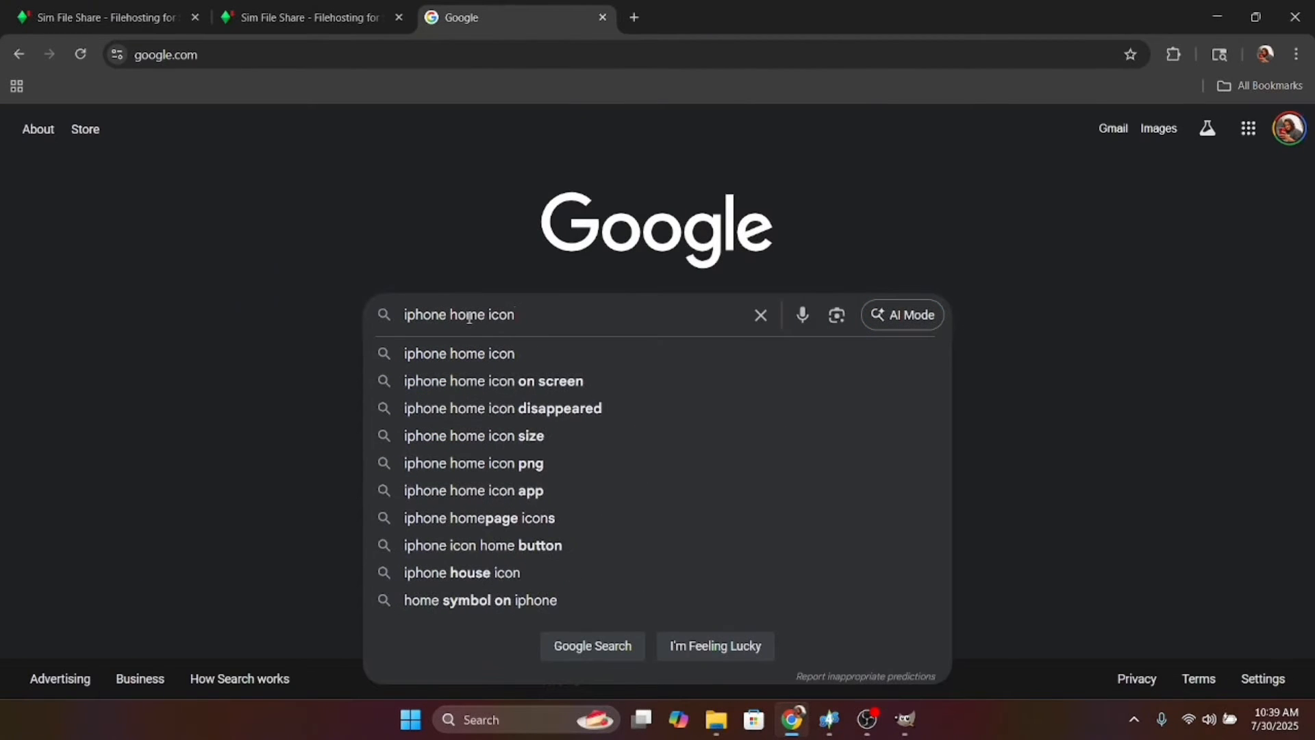
pyautogui.press('Return')
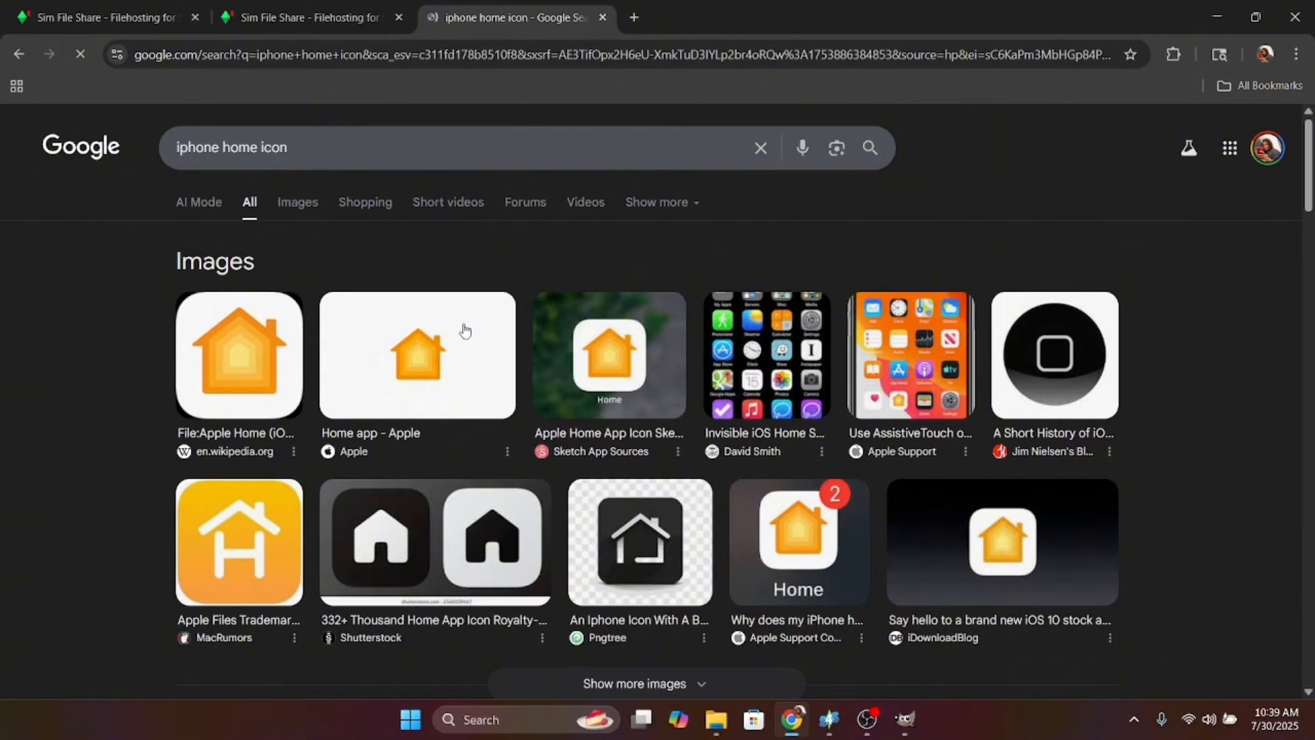
# Step: Show the image results for the Google search and examine them for a suitable house icon
pyautogui.click(348, 379)
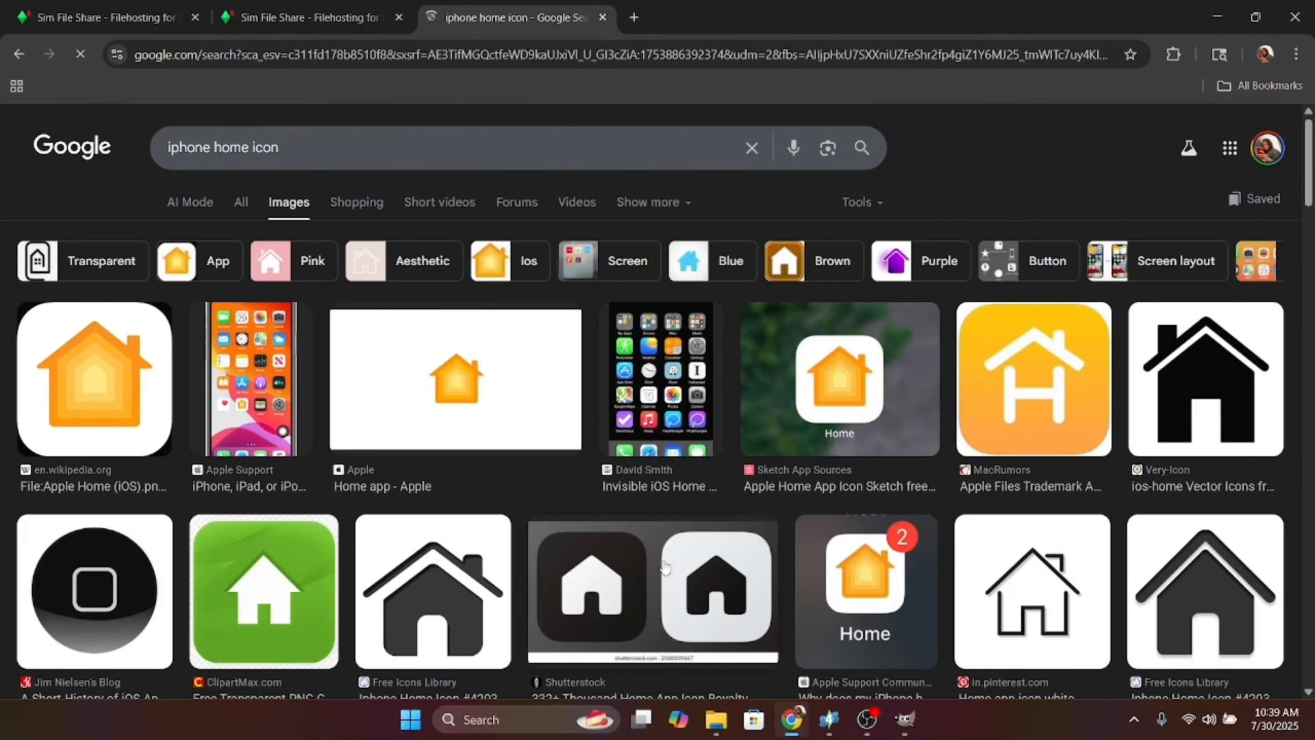
pyautogui.scroll(-4, 464, 525)
pyautogui.scroll(-2, 464, 525)
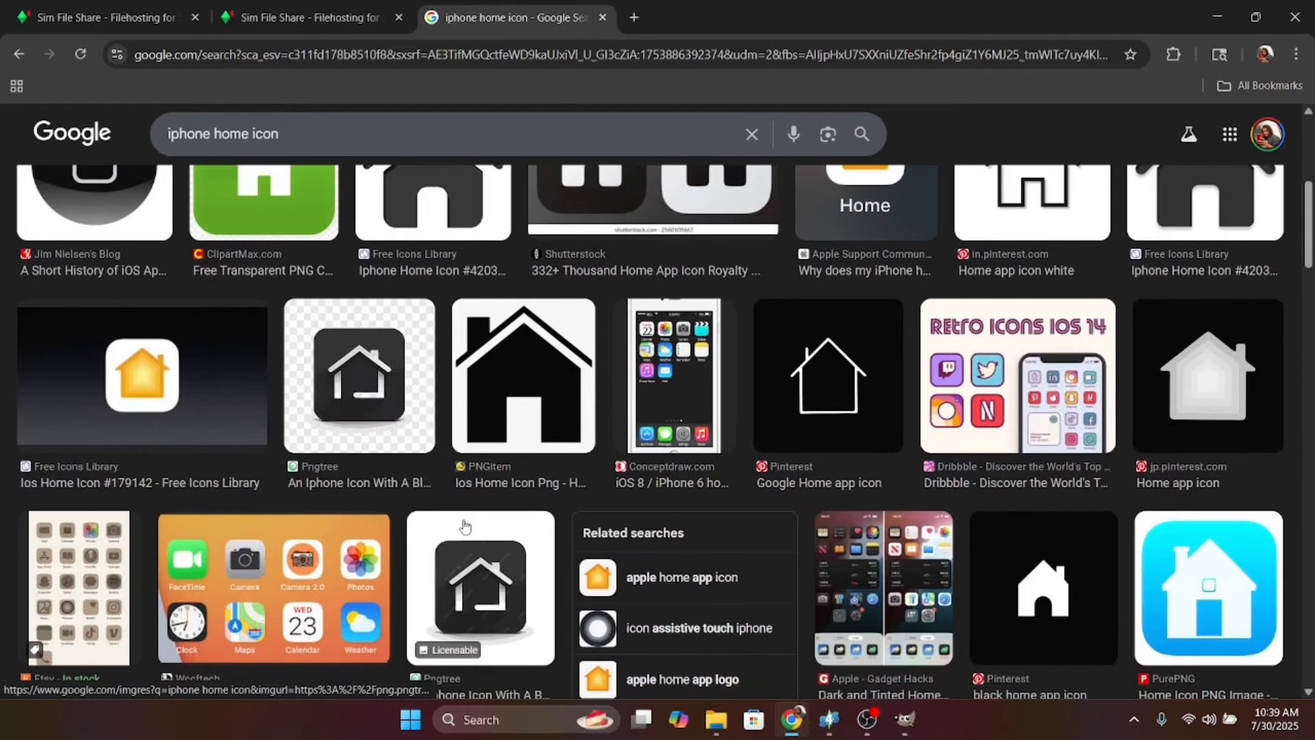
pyautogui.scroll(1, 465, 526)
pyautogui.scroll(-4, 465, 526)
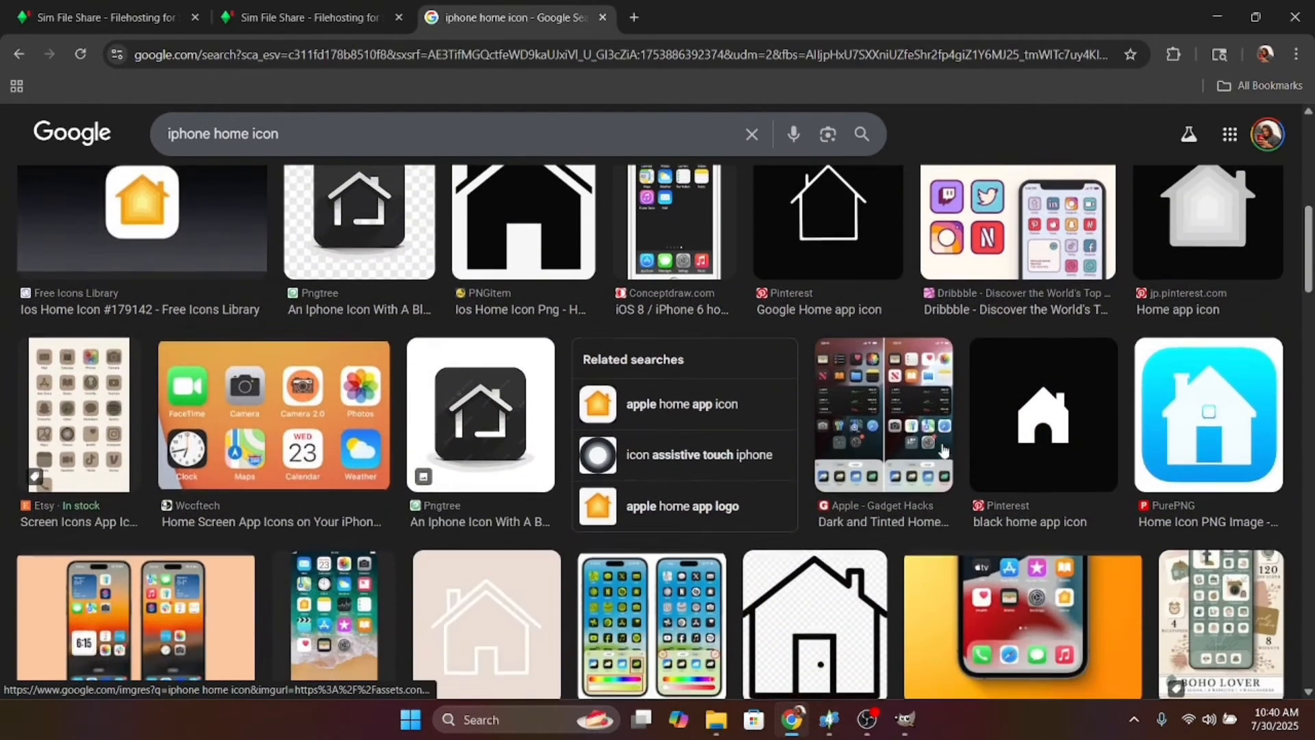
pyautogui.scroll(3, 943, 450)
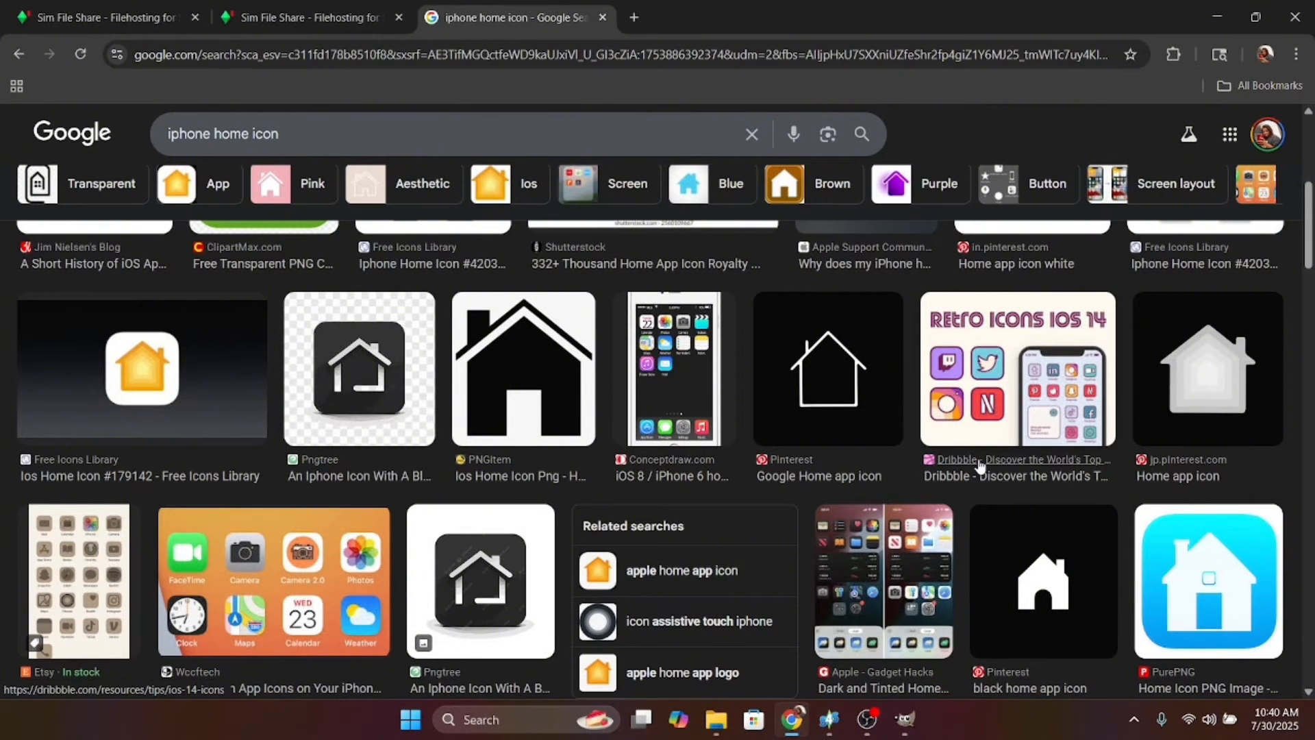
pyautogui.scroll(-5, 980, 466)
pyautogui.scroll(-1, 980, 466)
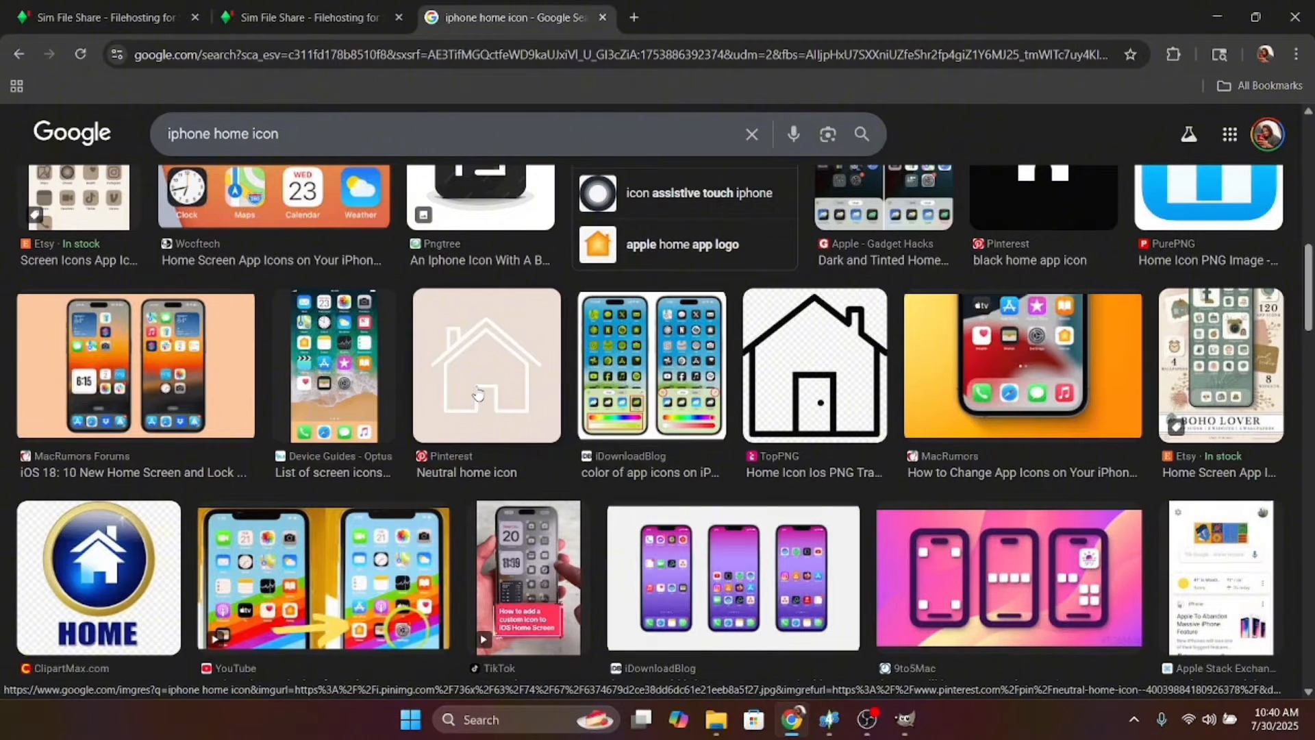
# Step: Examine the Neutral home icon result with its related images and look through further image results for a suitable house icon
pyautogui.click(478, 394)
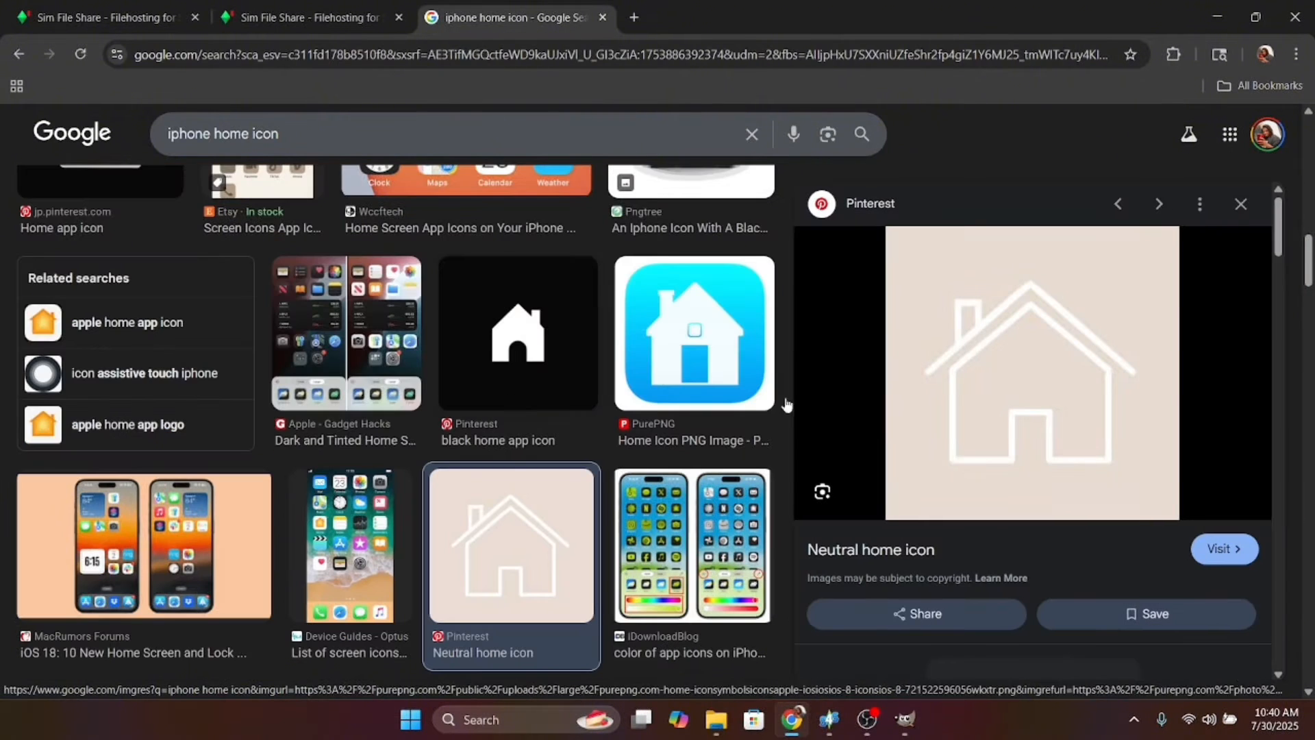
pyautogui.scroll(-6, 1111, 340)
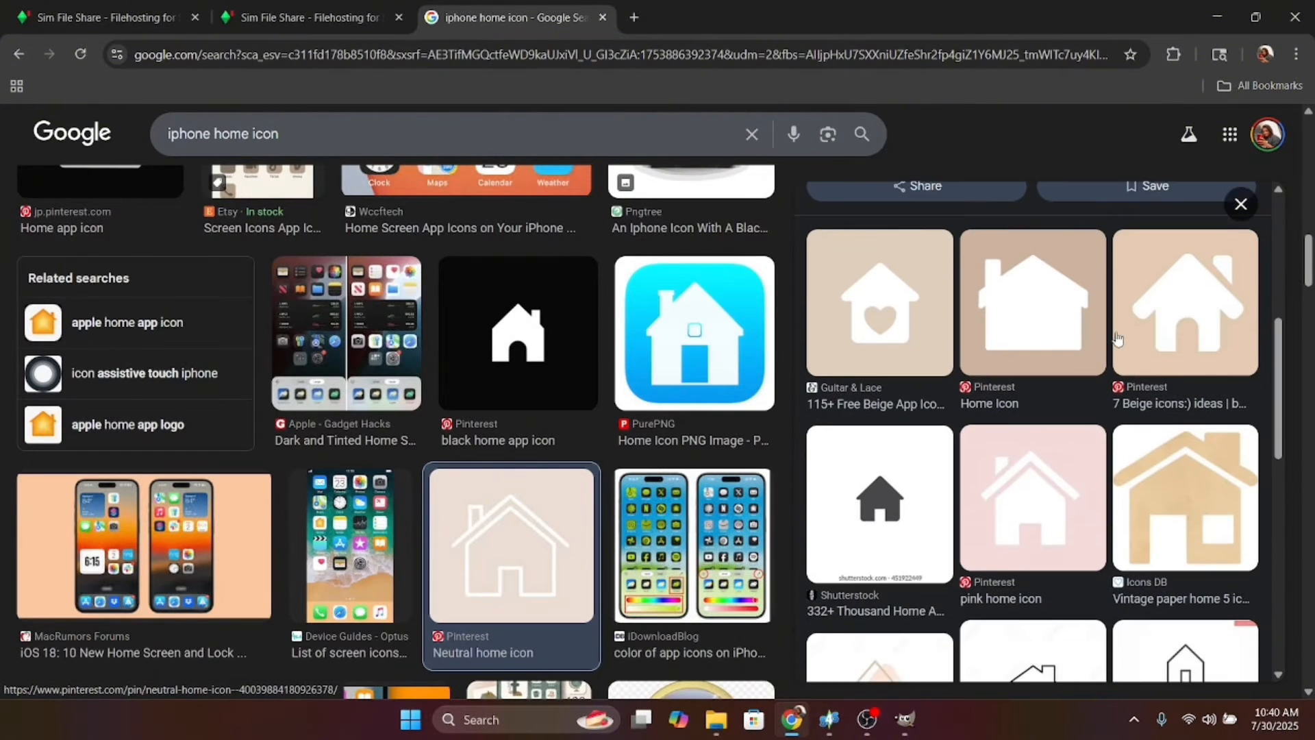
pyautogui.scroll(1, 1117, 338)
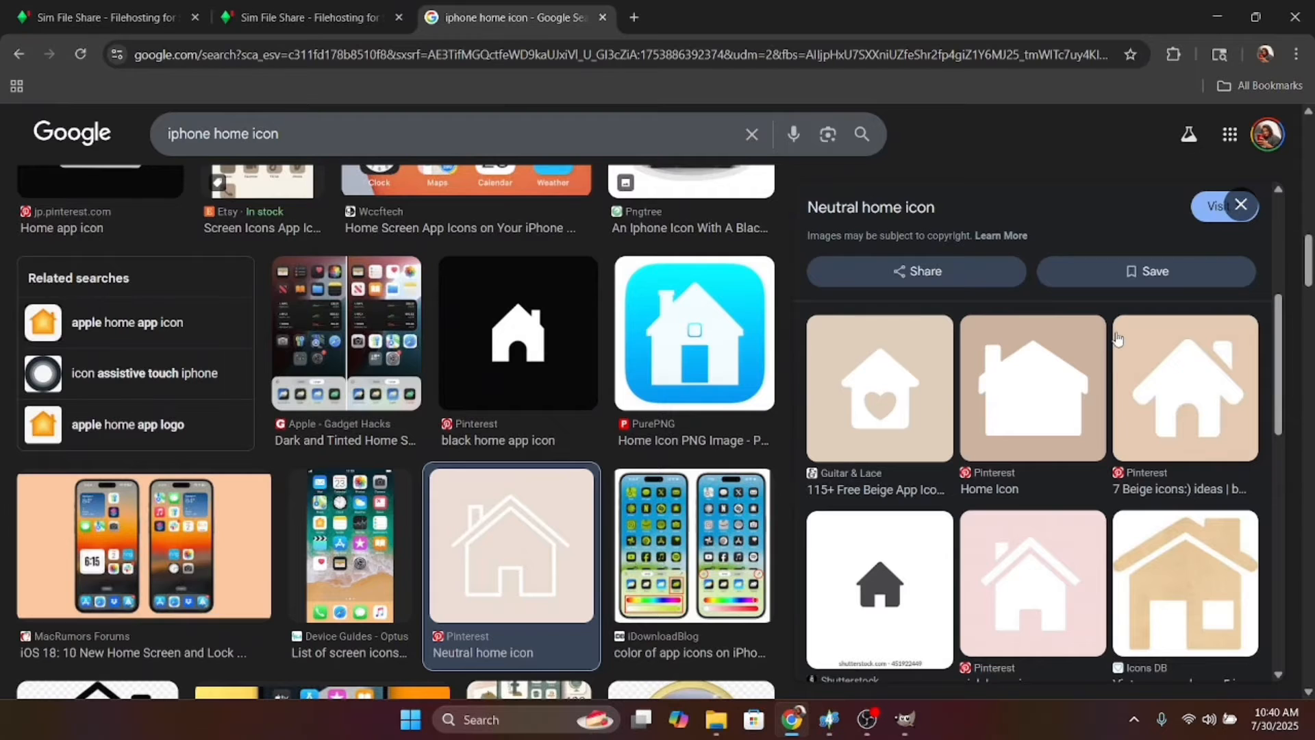
pyautogui.scroll(4, 1117, 338)
pyautogui.scroll(-4, 1117, 339)
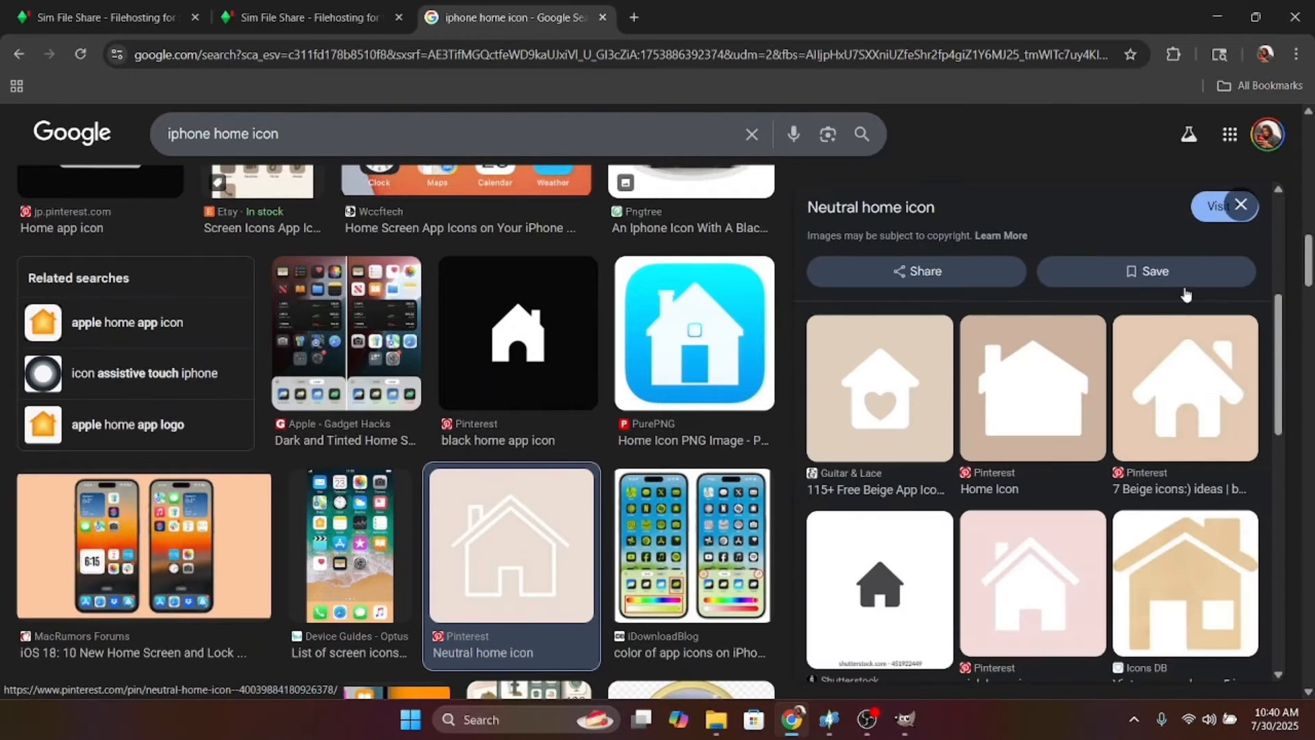
pyautogui.scroll(4, 1186, 294)
pyautogui.scroll(-6, 656, 370)
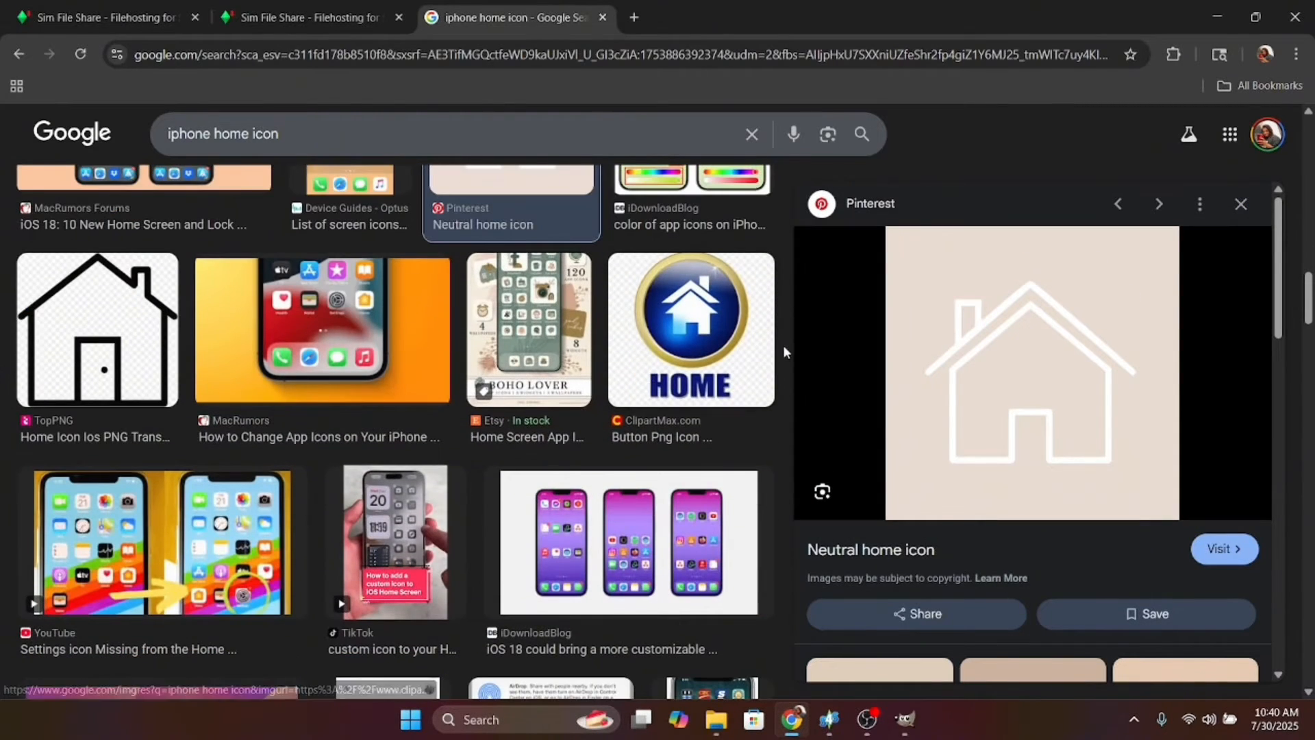
pyautogui.scroll(-13, 319, 379)
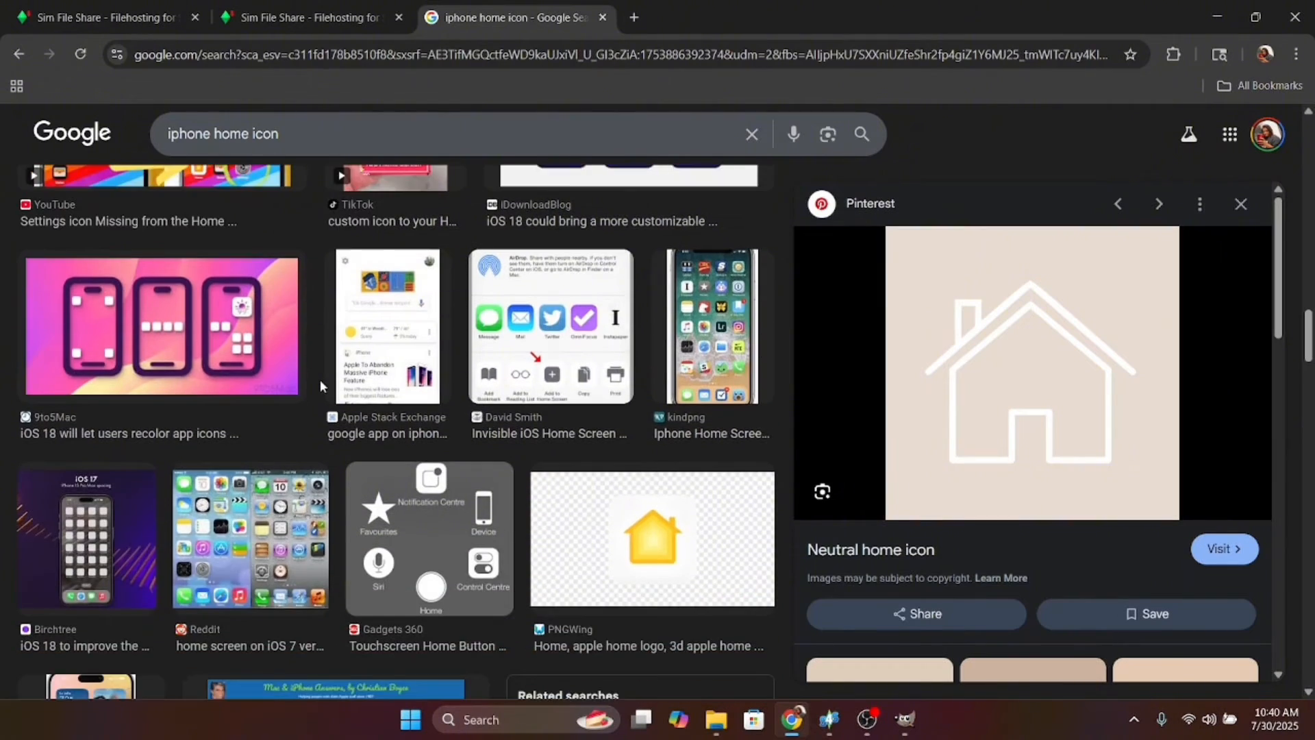
pyautogui.scroll(-14, 320, 388)
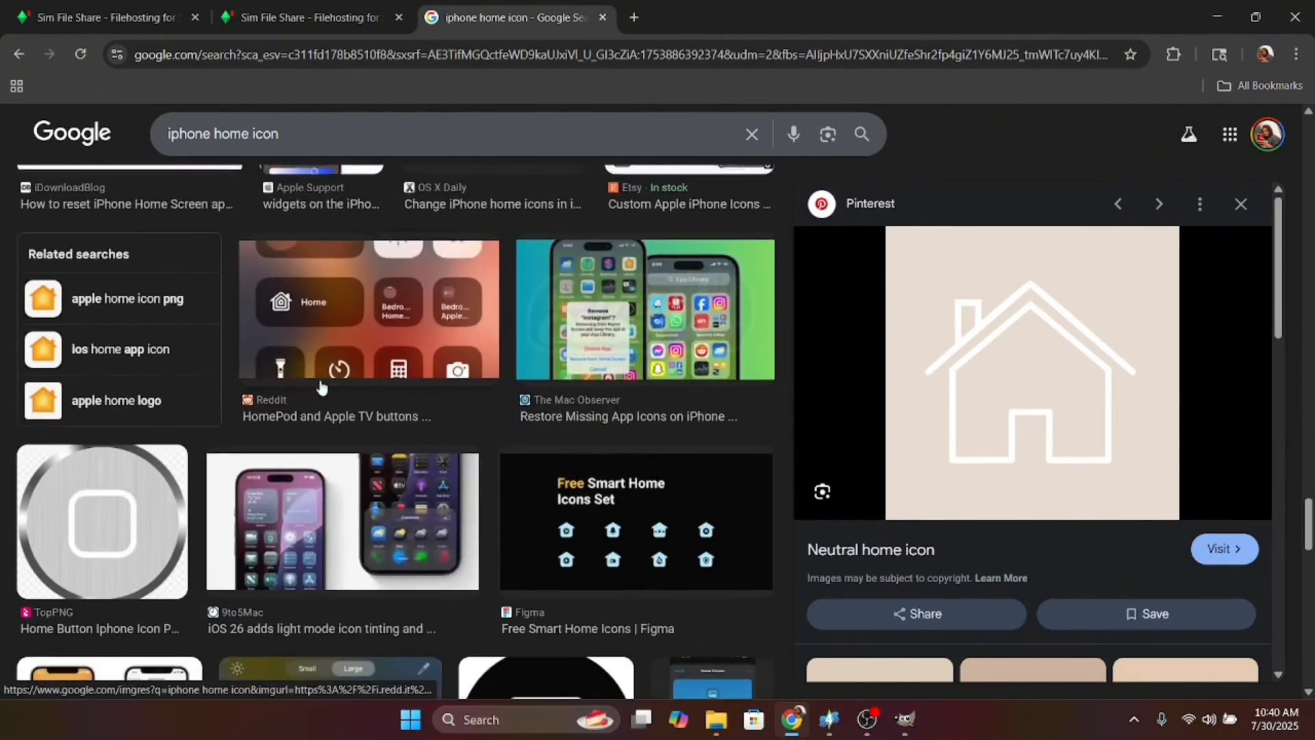
pyautogui.scroll(-5, 321, 388)
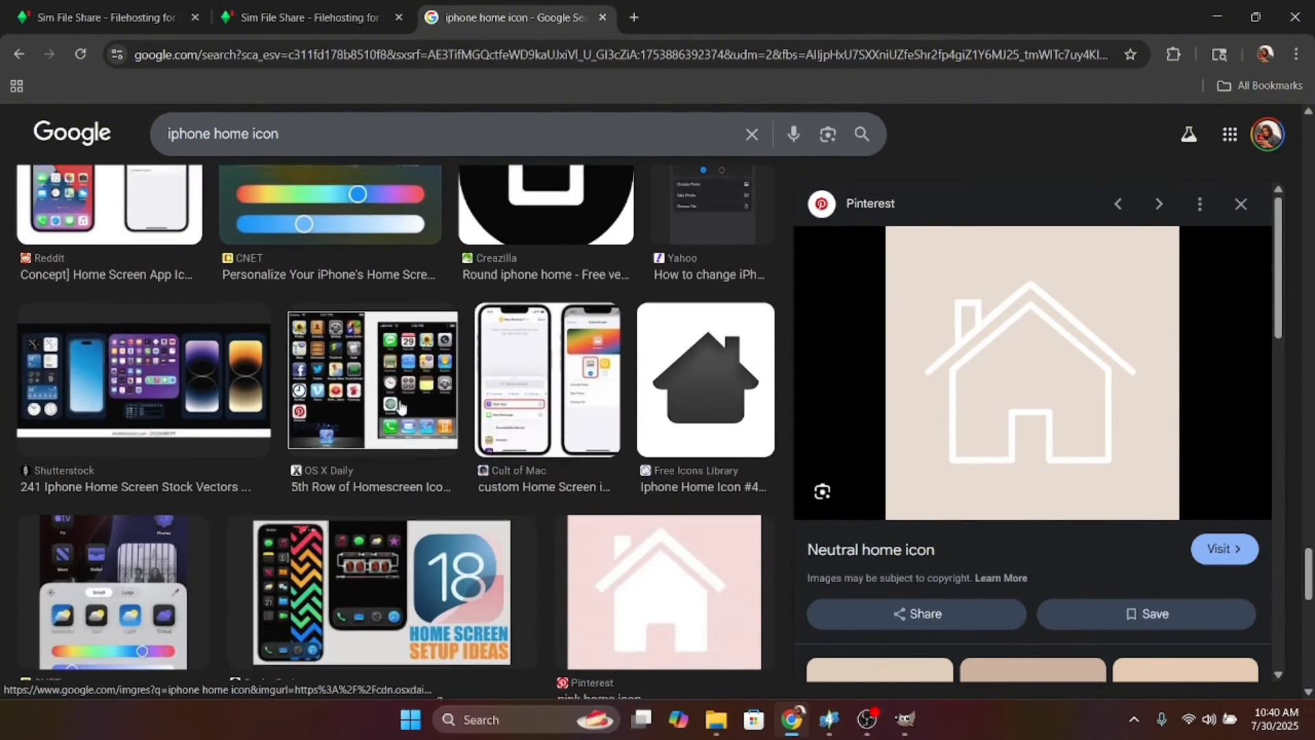
pyautogui.scroll(-3, 526, 419)
# Step: Preview the pink home icon from Pinterest and start saving its image
pyautogui.click(672, 332)
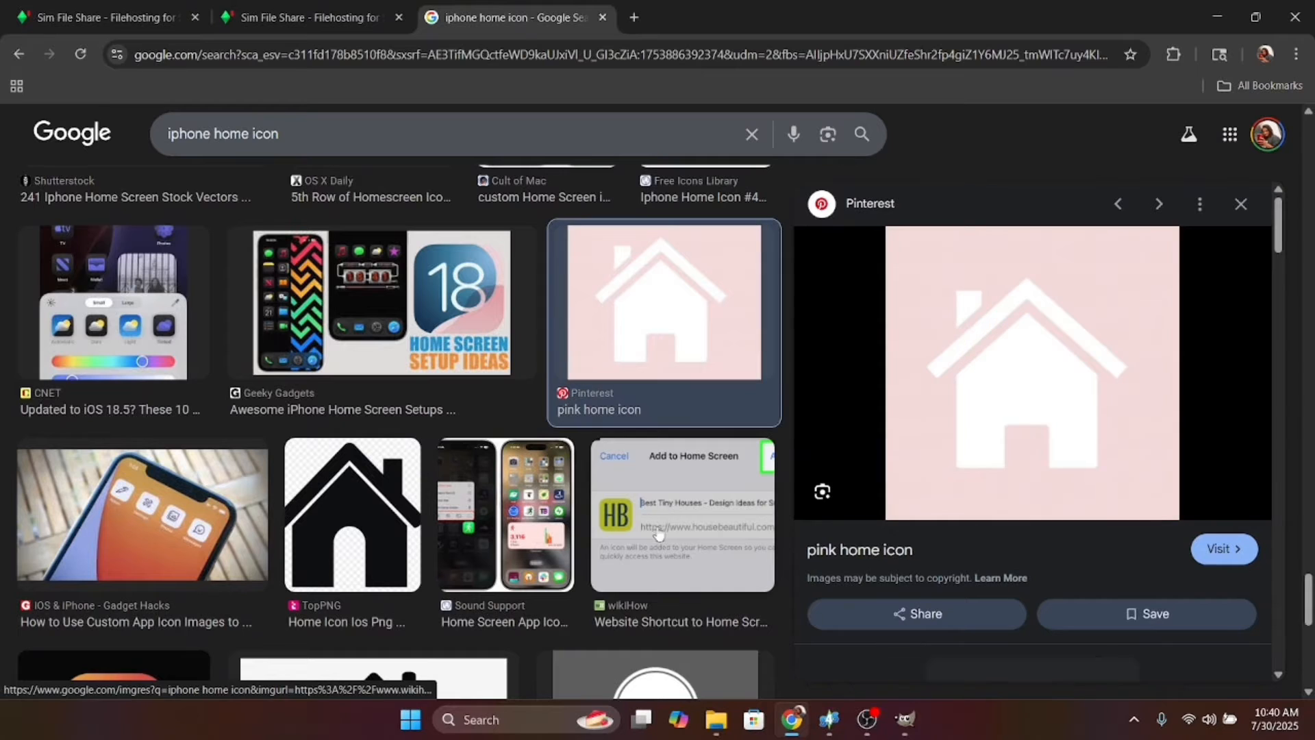
pyautogui.rightClick(1014, 405)
pyautogui.click(1099, 270)
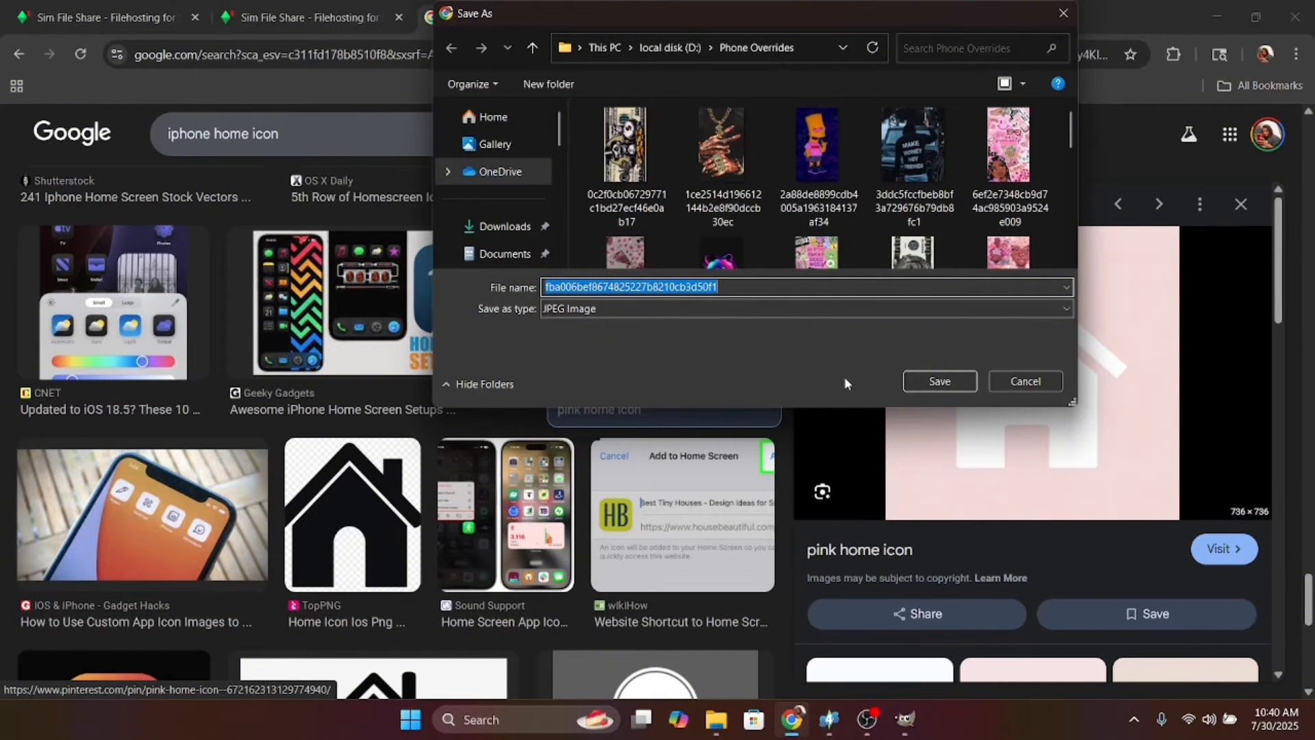
# Step: Try to save the image as "home icon" in the Phone Overrides folder
pyautogui.press('BackSpace')
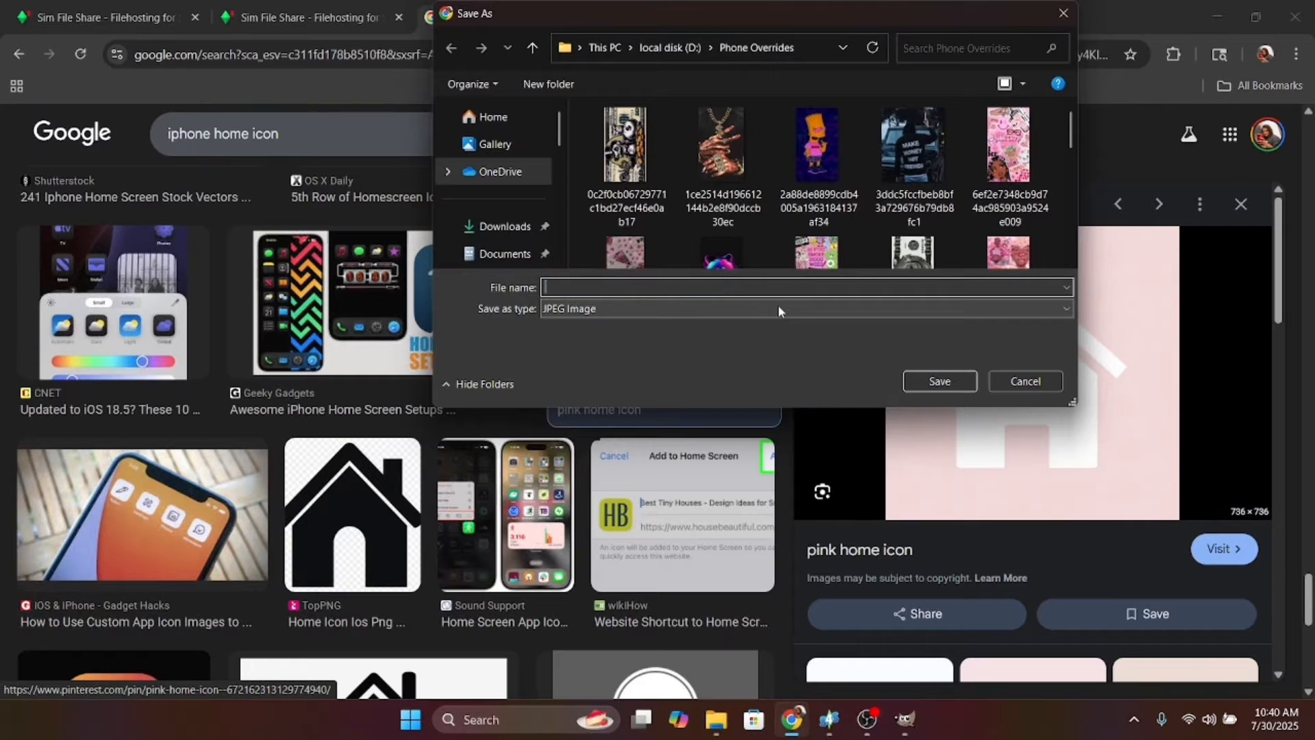
pyautogui.write('home')
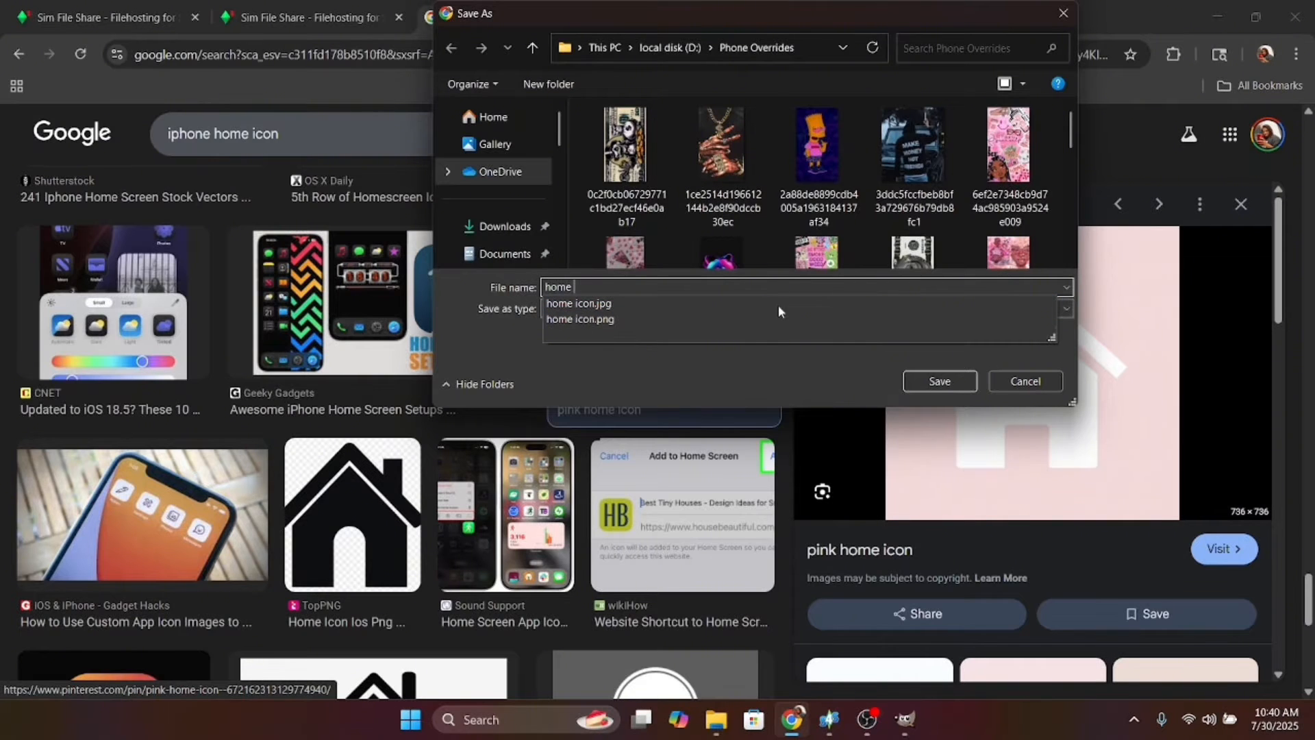
pyautogui.write(' icon')
pyautogui.click(665, 363)
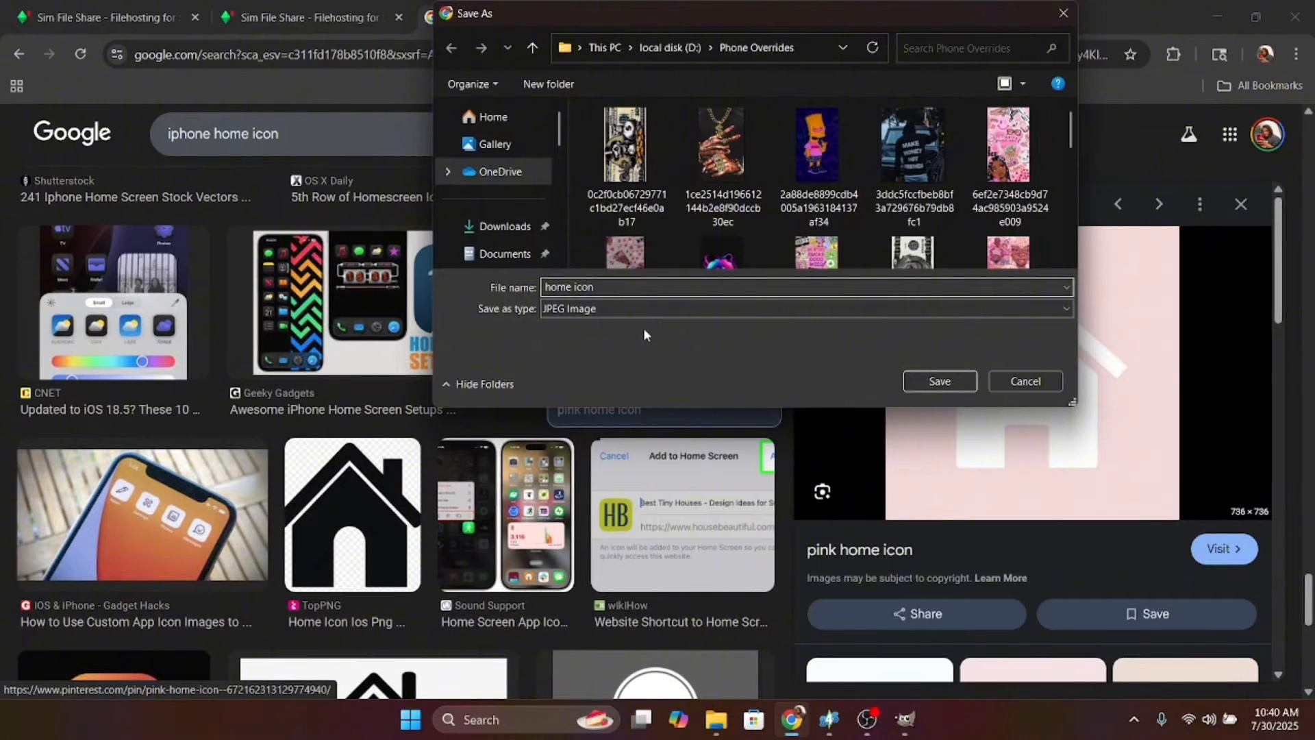
pyautogui.click(940, 381)
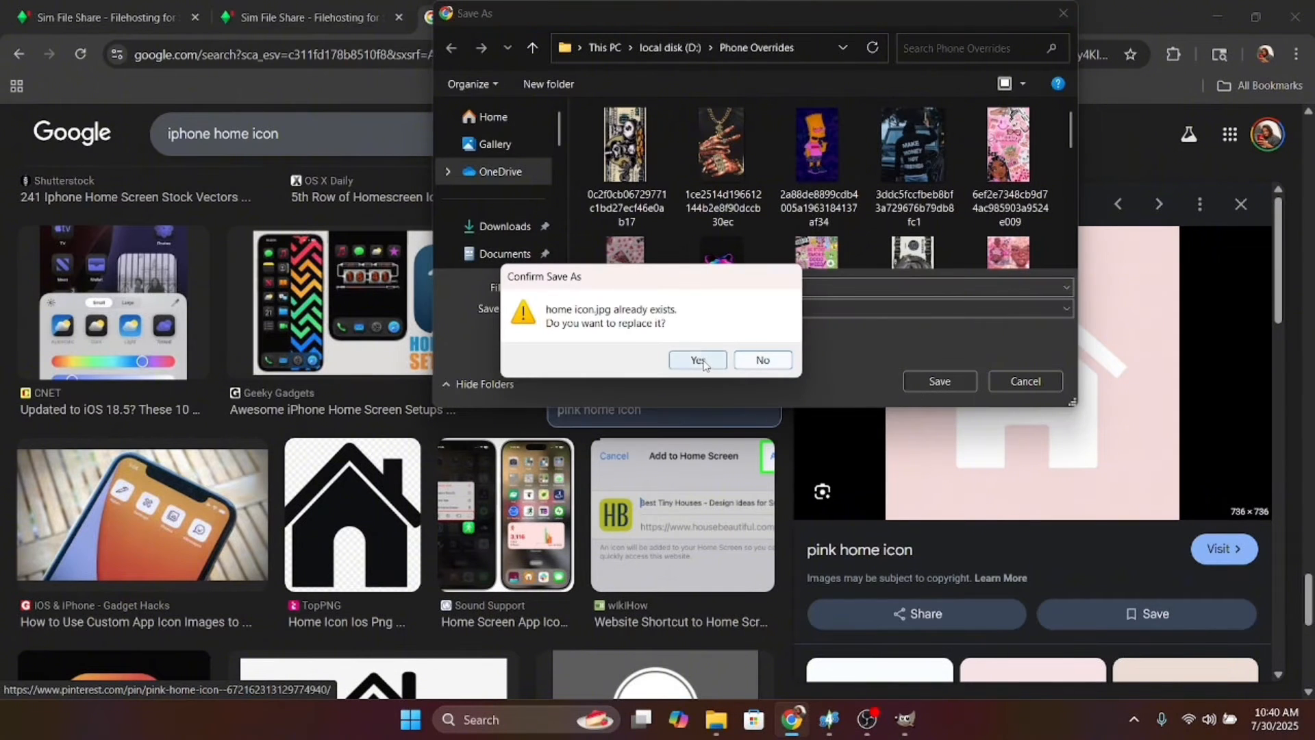
pyautogui.click(762, 360)
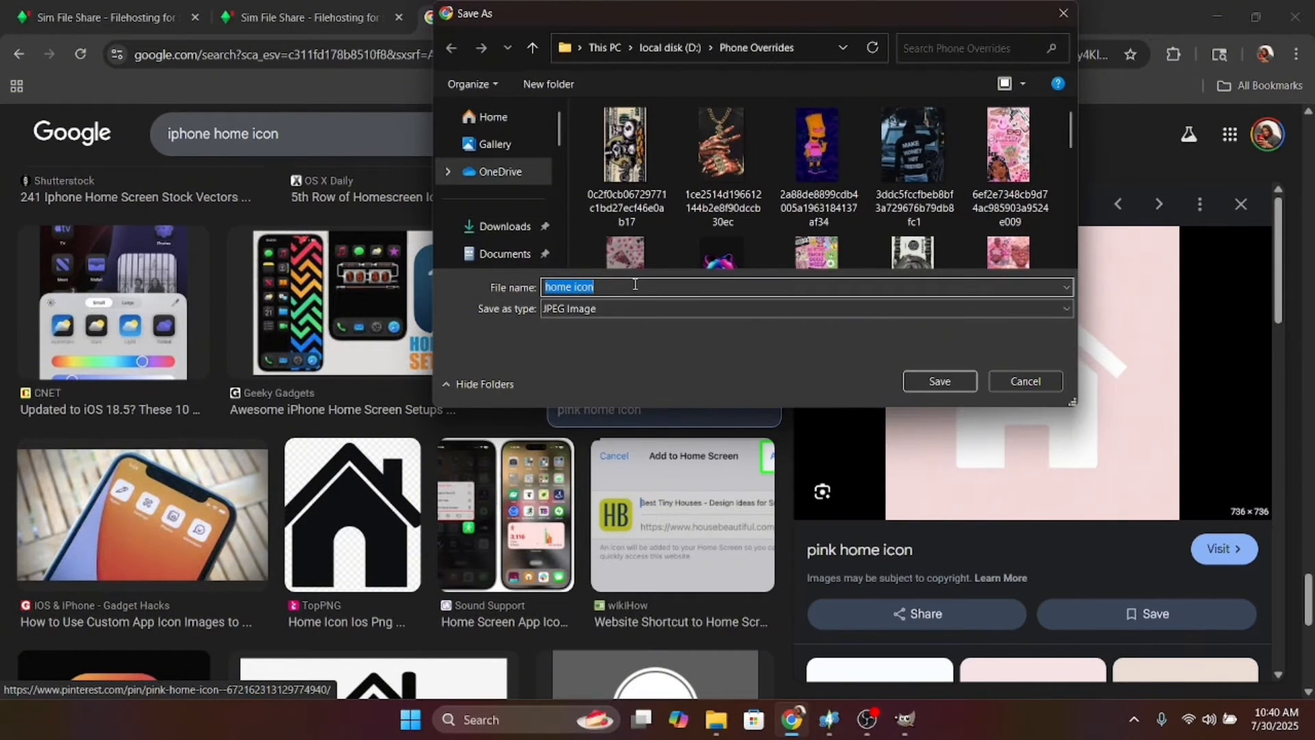
# Step: Name the pink house image "H.I." and save it as a JPEG in the Phone Overrides folder
pyautogui.press('BackSpace')
pyautogui.write('H,')
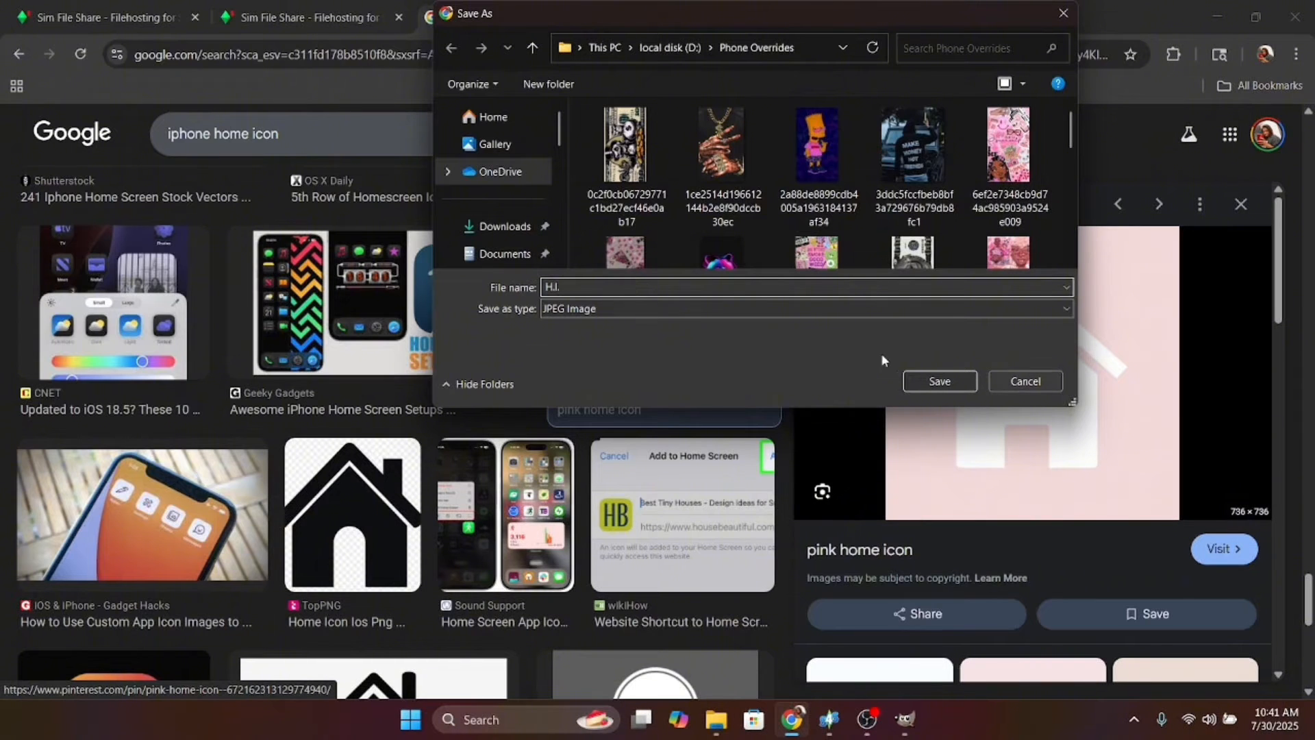
pyautogui.write('I.')
pyautogui.click(914, 381)
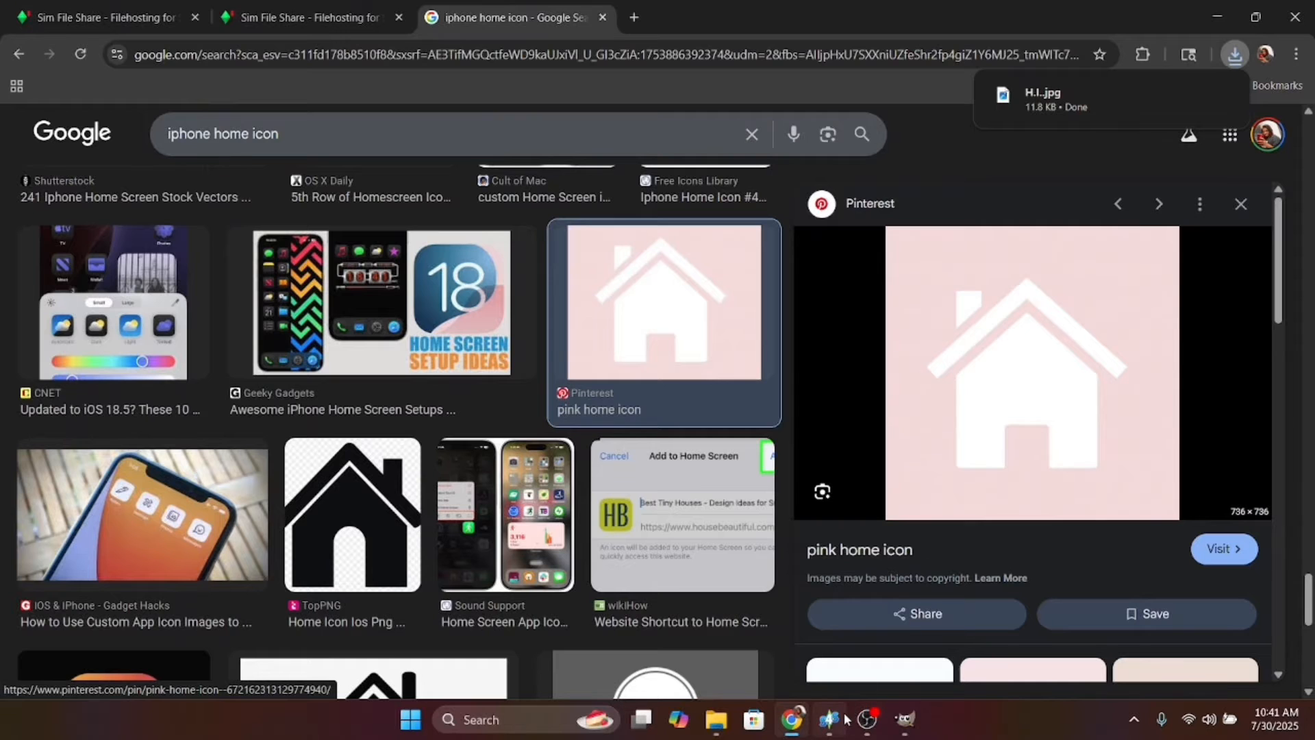
# Step: Switch to GIMP, start opening an image and look for the saved house icon in the Phone Overrides folder under Downloads
pyautogui.moveTo(843, 724)
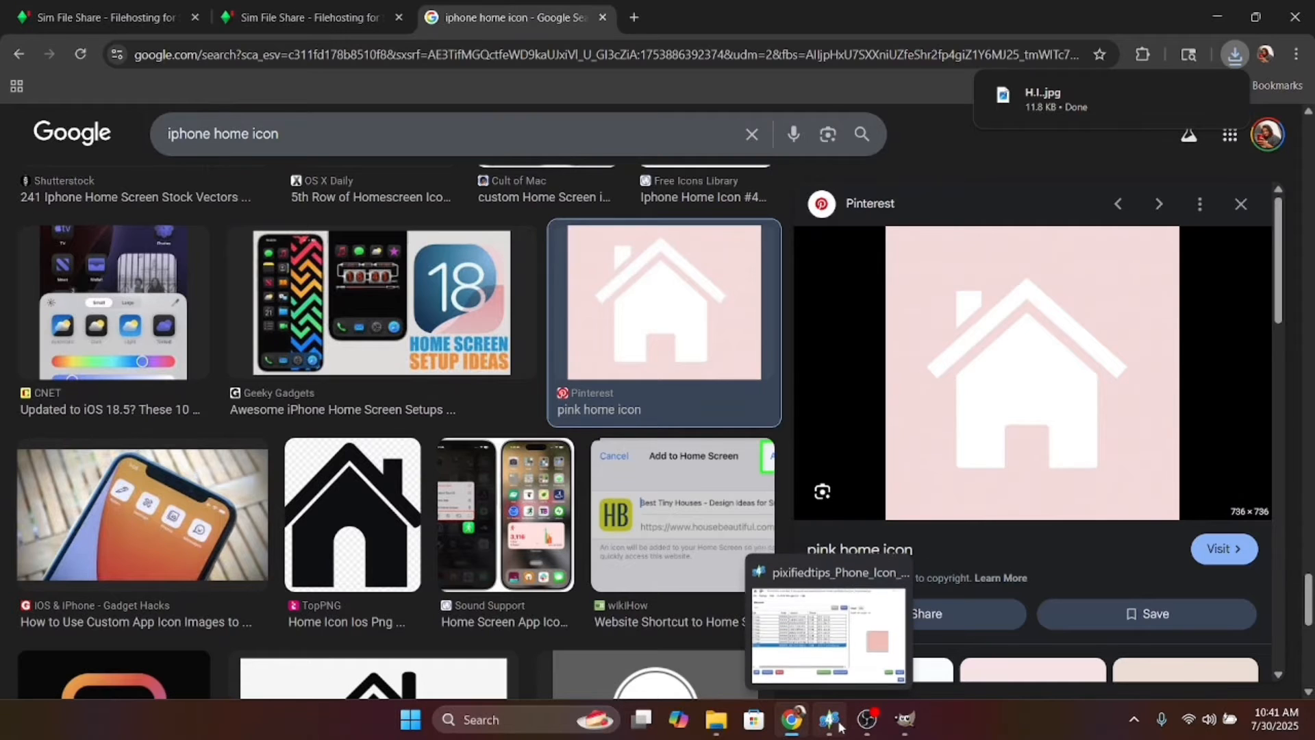
pyautogui.click(905, 720)
pyautogui.click(14, 32)
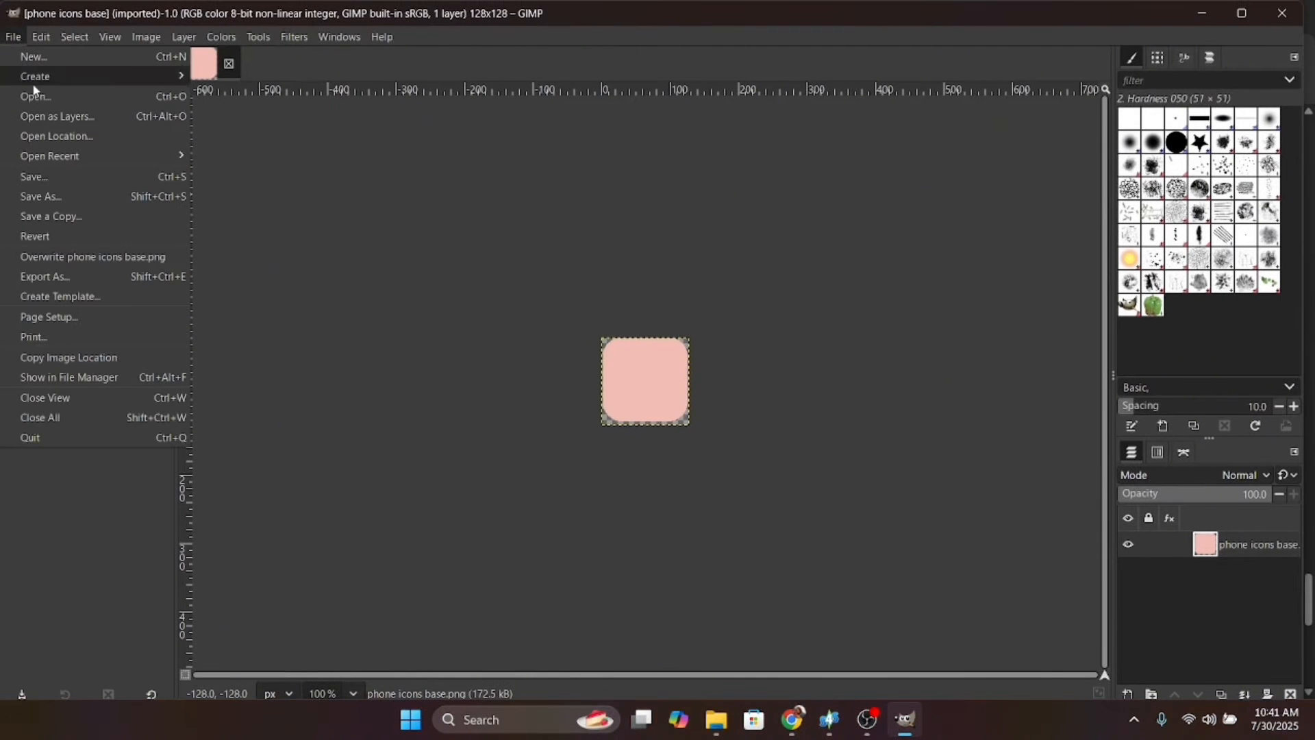
pyautogui.click(35, 93)
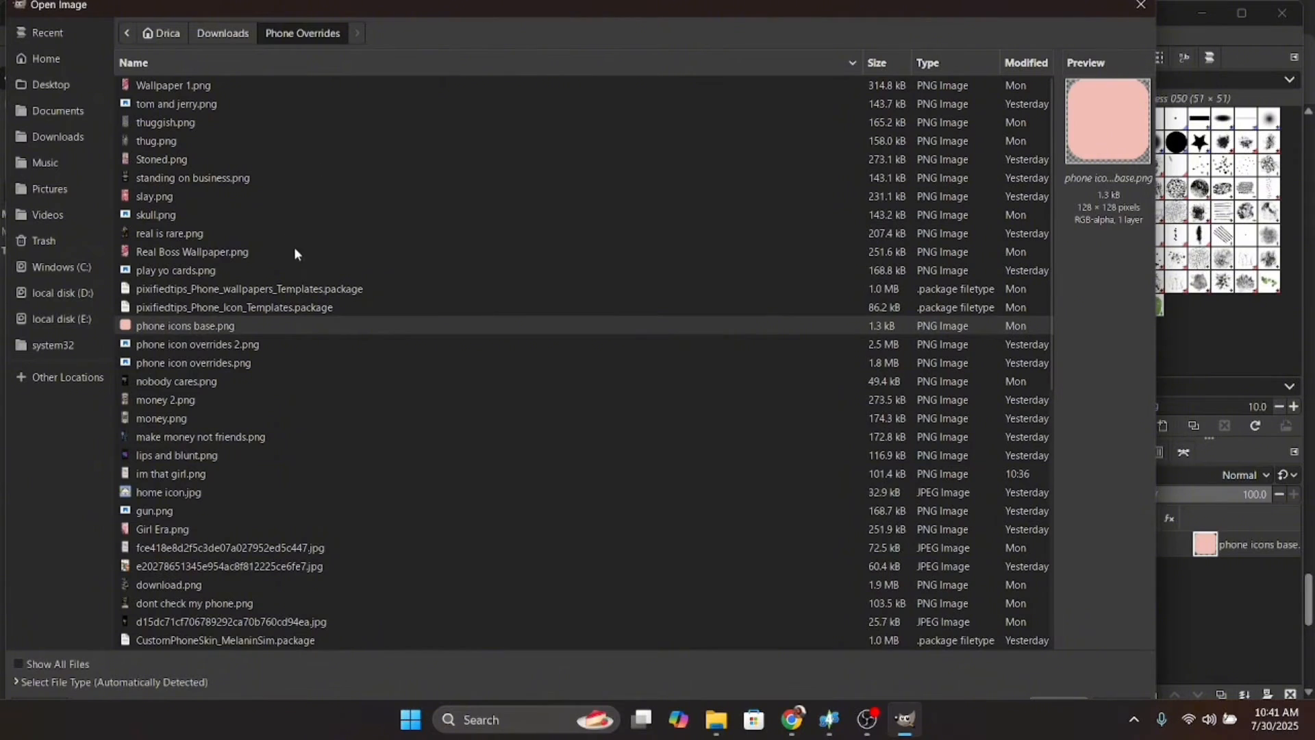
pyautogui.scroll(-4, 297, 253)
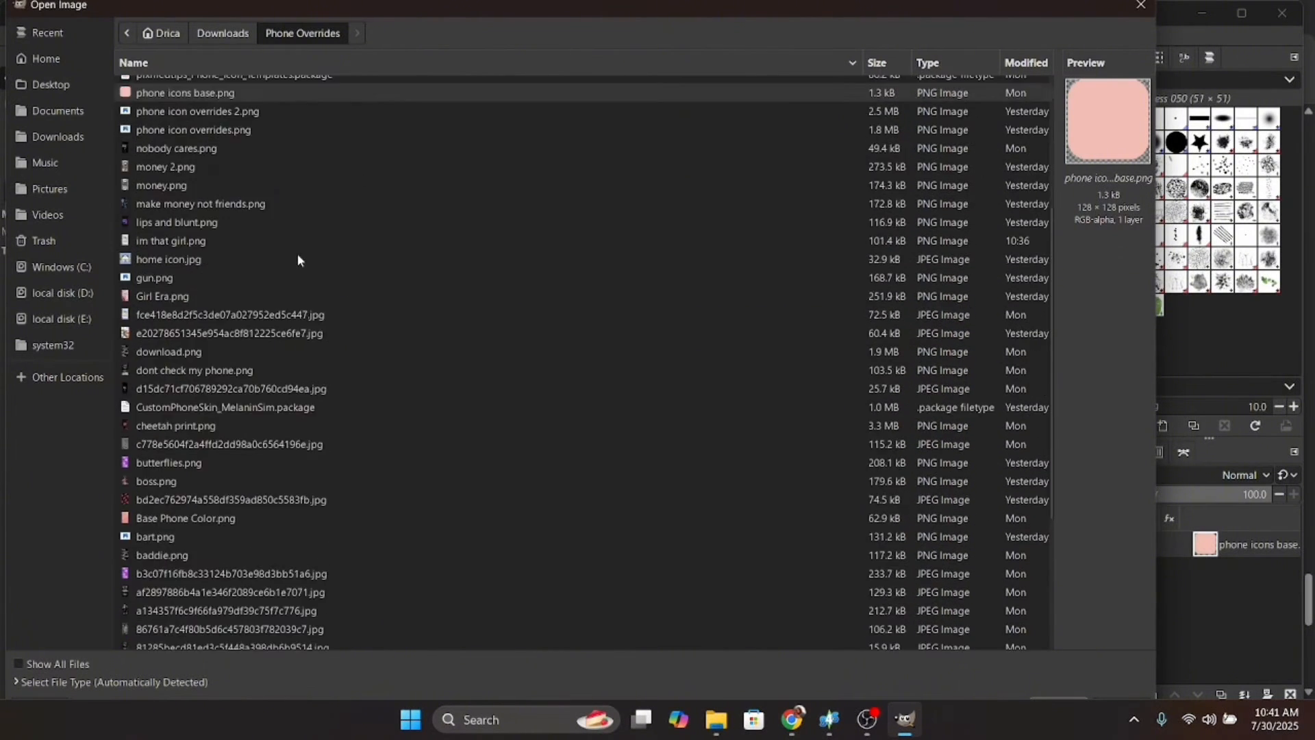
pyautogui.scroll(-4, 297, 253)
pyautogui.scroll(1, 298, 252)
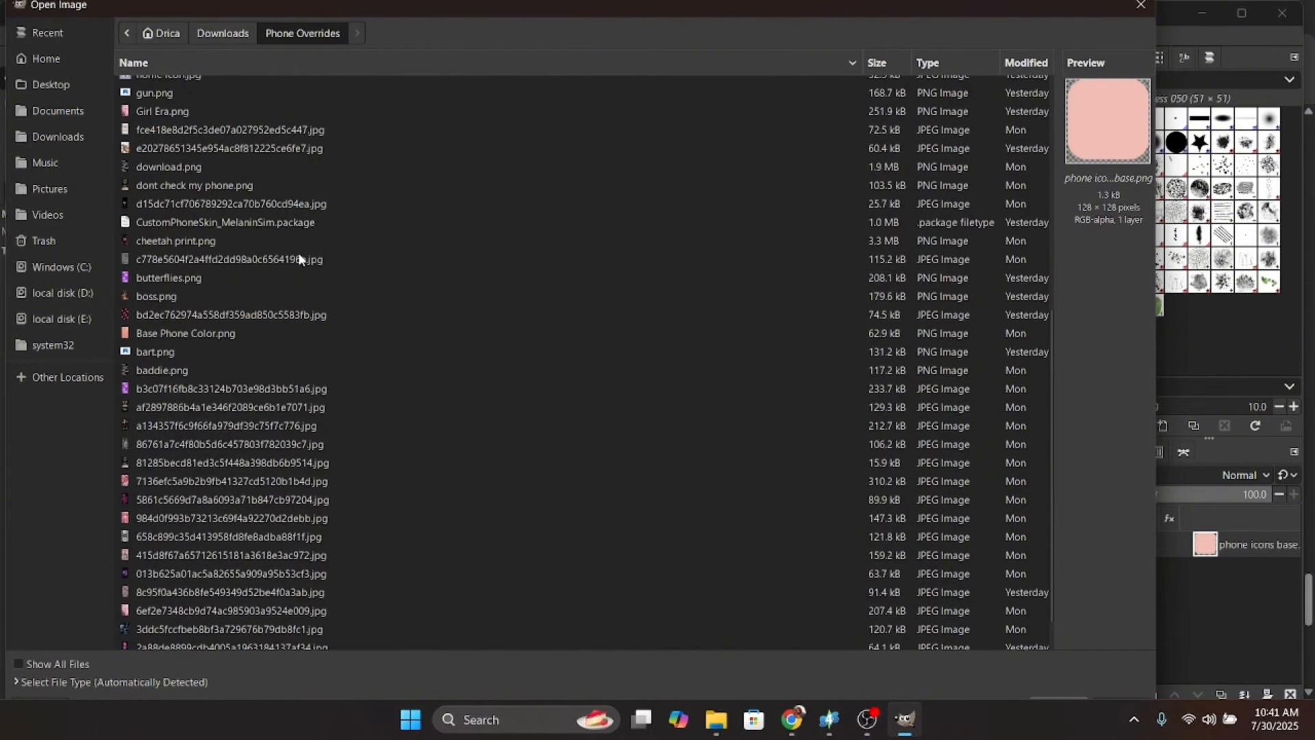
pyautogui.scroll(4, 299, 255)
pyautogui.scroll(4, 299, 255)
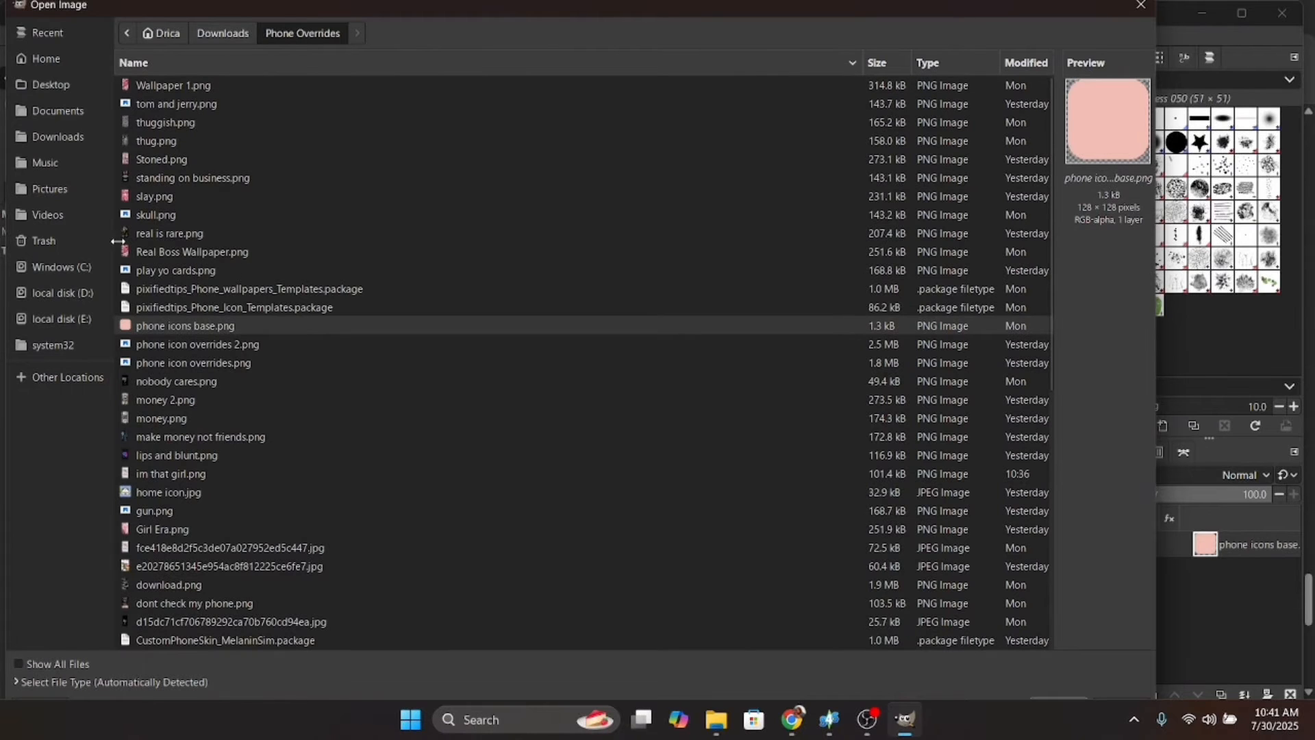
# Step: Open H.I..jpg from the Phone Overrides folder on local disk (D:)
pyautogui.click(62, 302)
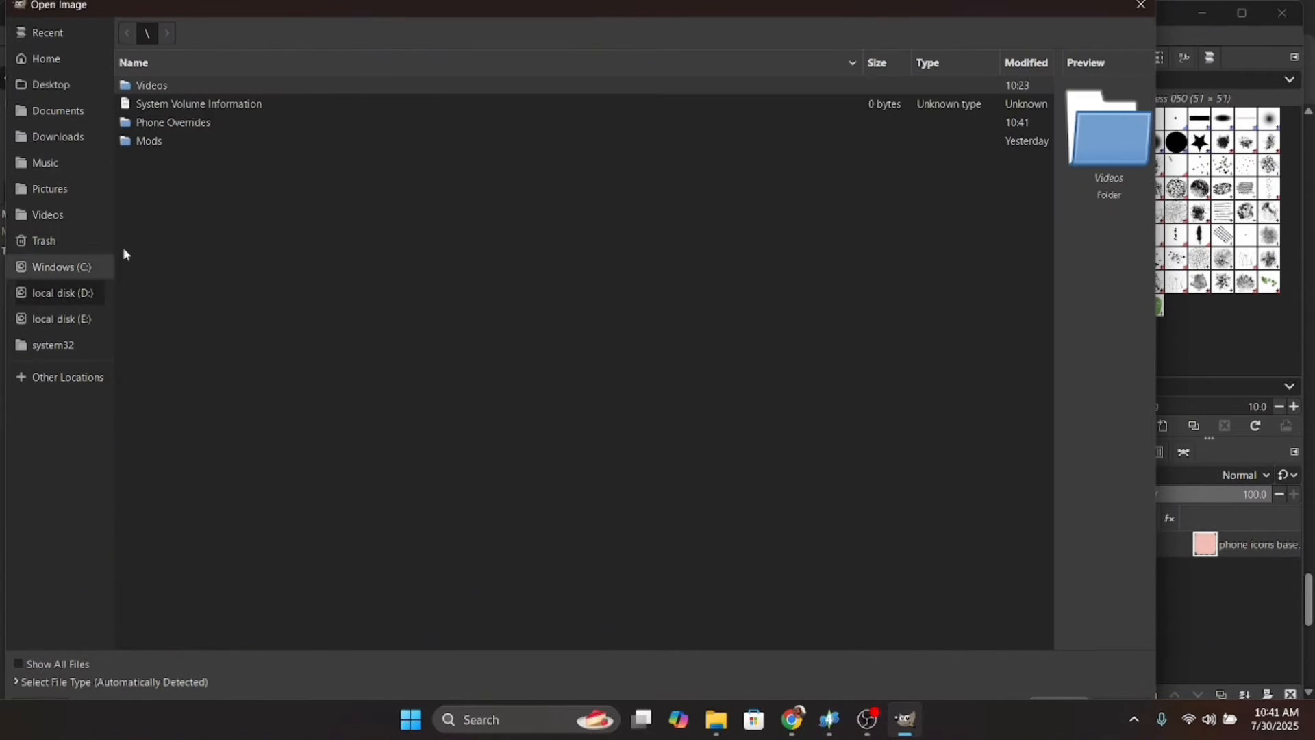
pyautogui.doubleClick(165, 121)
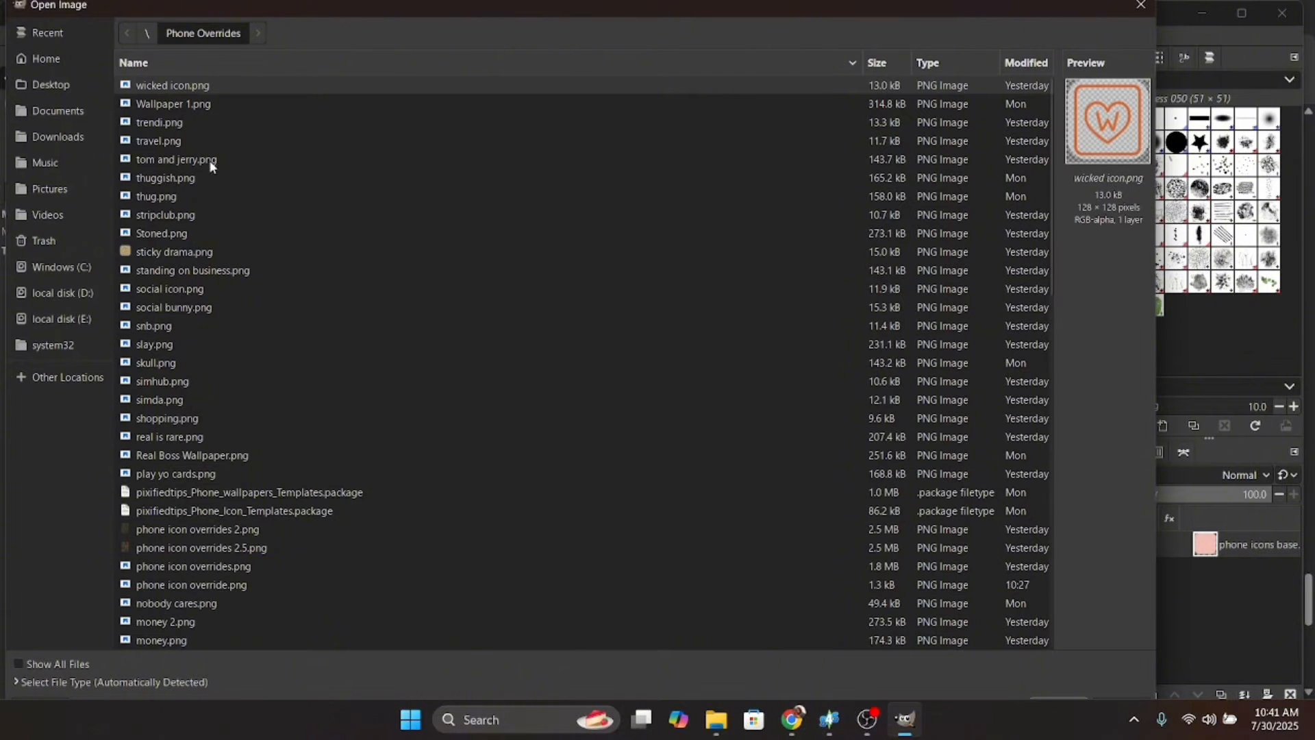
pyautogui.scroll(-10, 237, 195)
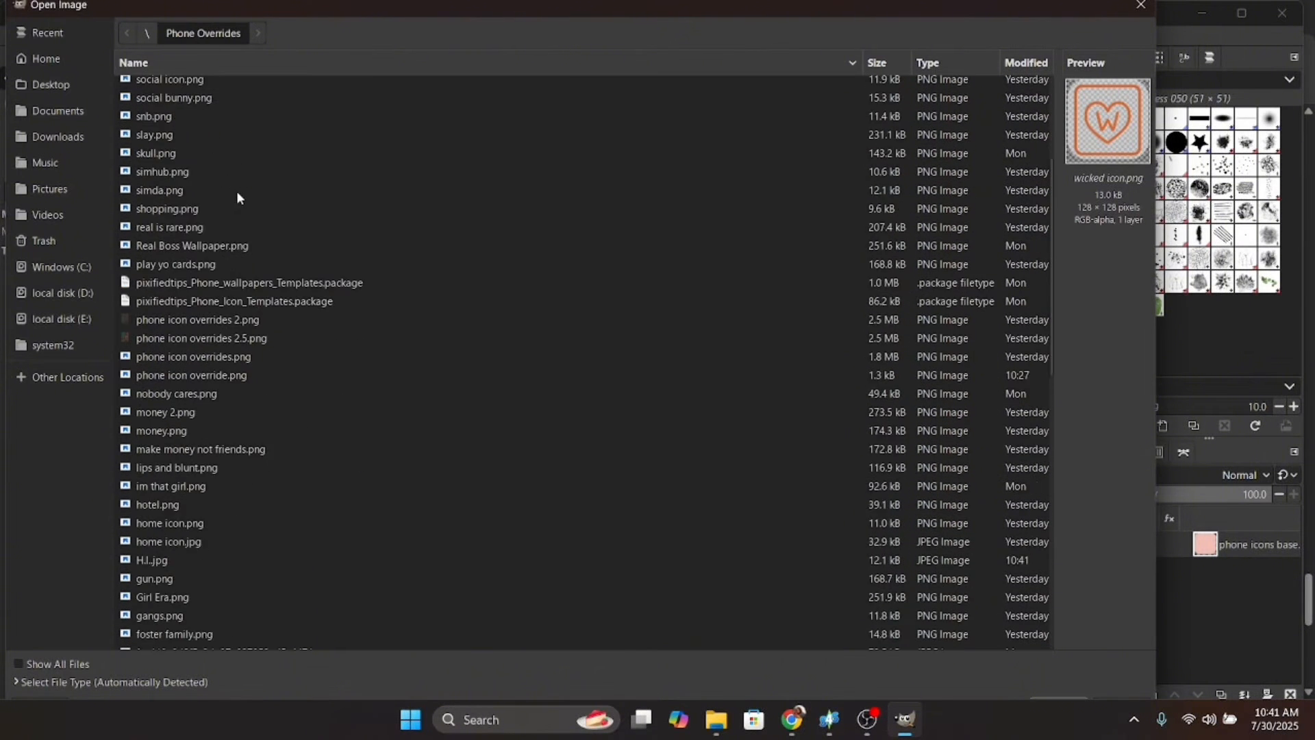
pyautogui.scroll(-3, 237, 194)
pyautogui.doubleClick(152, 198)
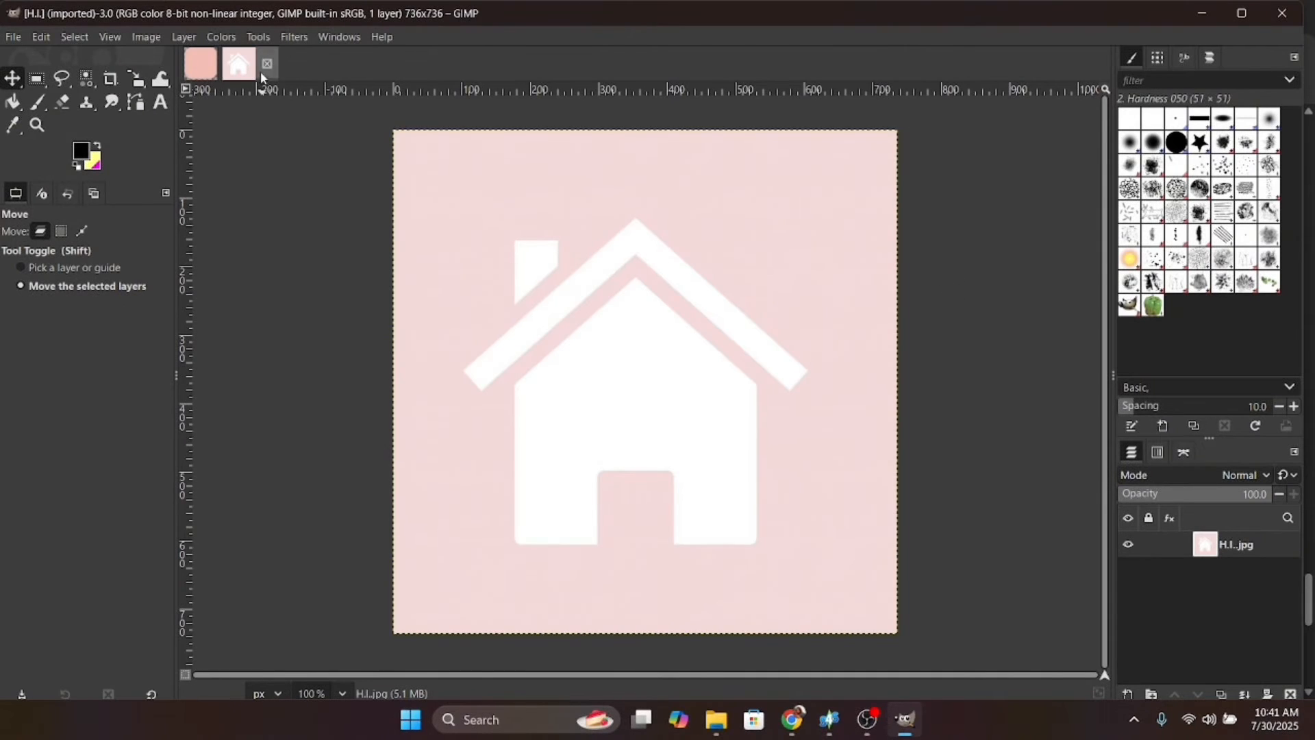
# Step: Add the house image as a new layer on the phone icons base image and start scaling that layer
pyautogui.moveTo(250, 72); pyautogui.dragTo(625, 374)
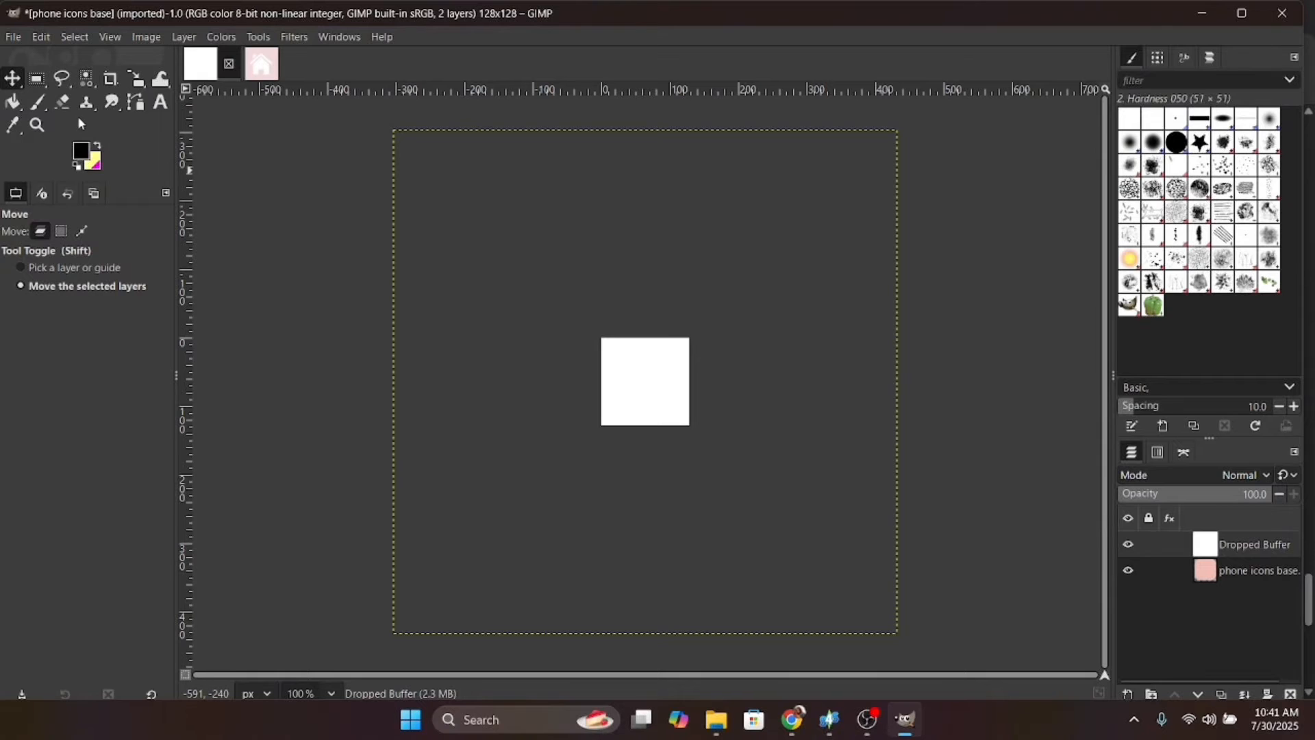
pyautogui.hotkey('shift', 's')
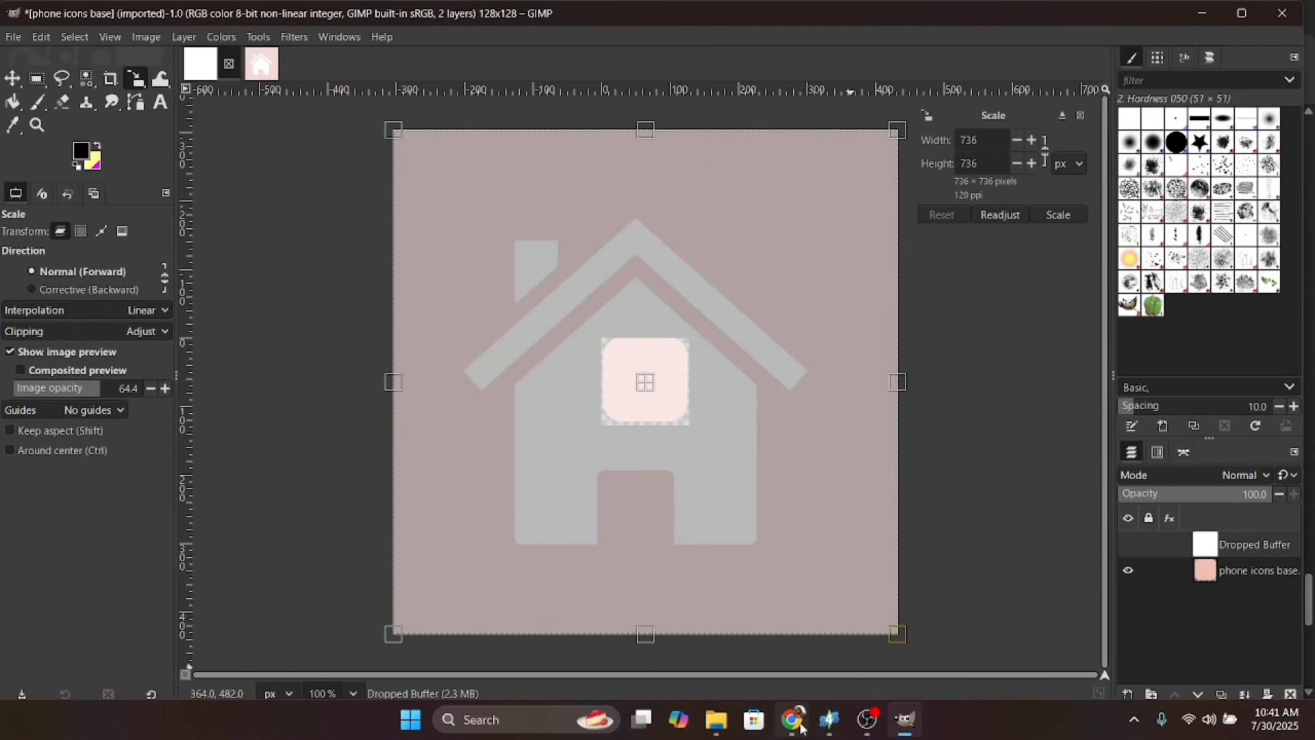
# Step: Scale the pasted house layer to 128 × 128 px, matching the Sims 4 Studio template, and move it over the pink icon base
pyautogui.click(831, 723)
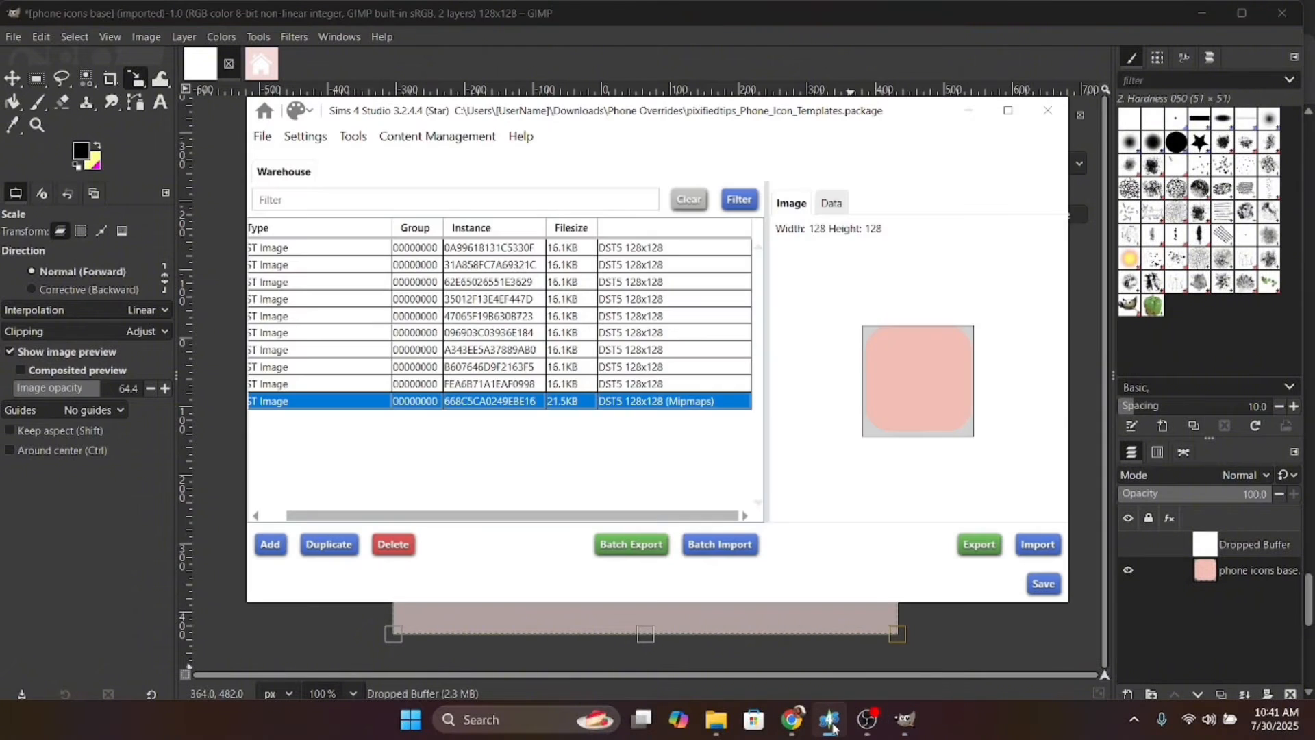
pyautogui.click(831, 725)
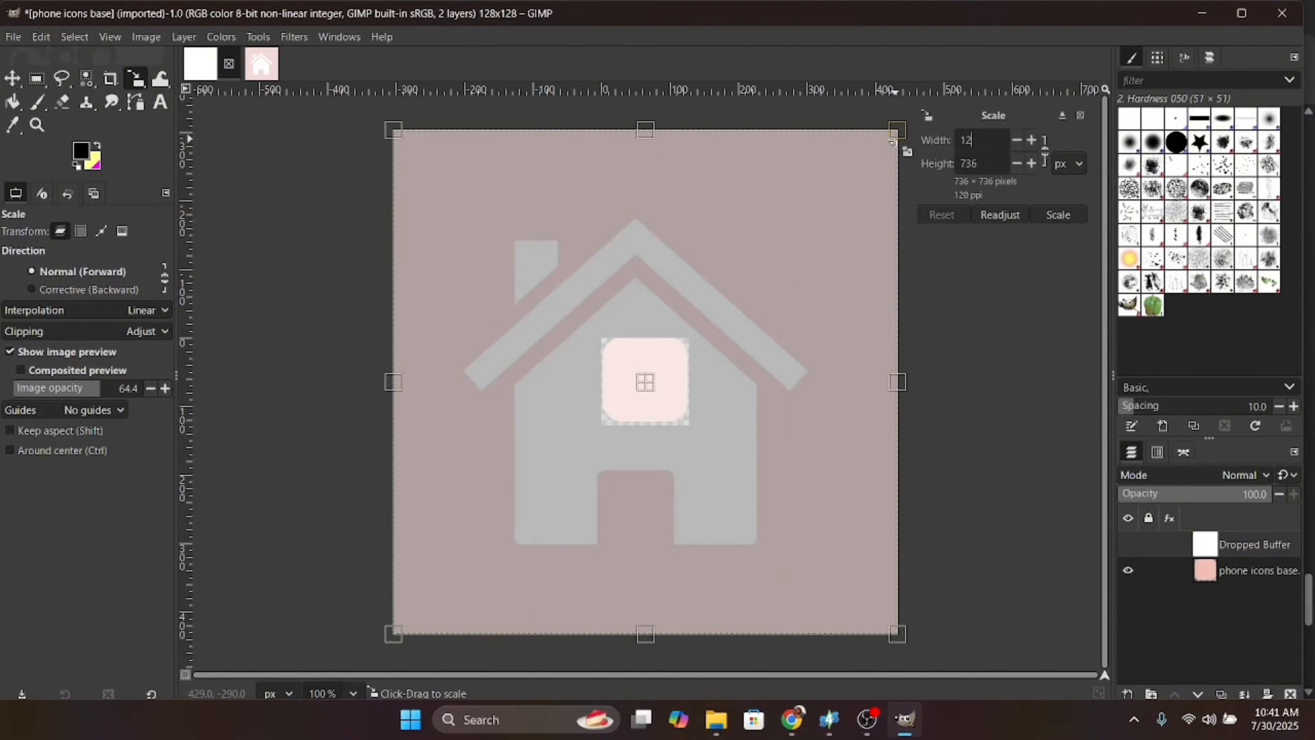
pyautogui.write('8')
pyautogui.click(998, 163)
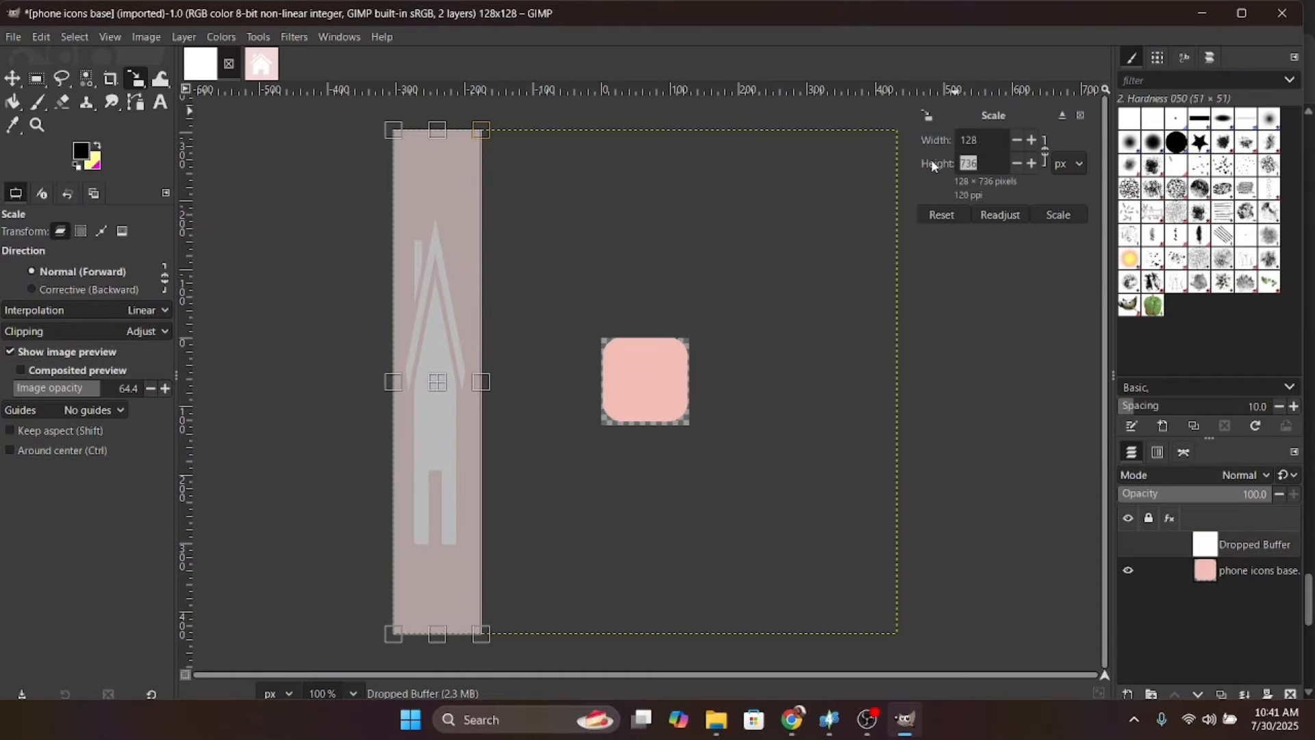
pyautogui.write('128')
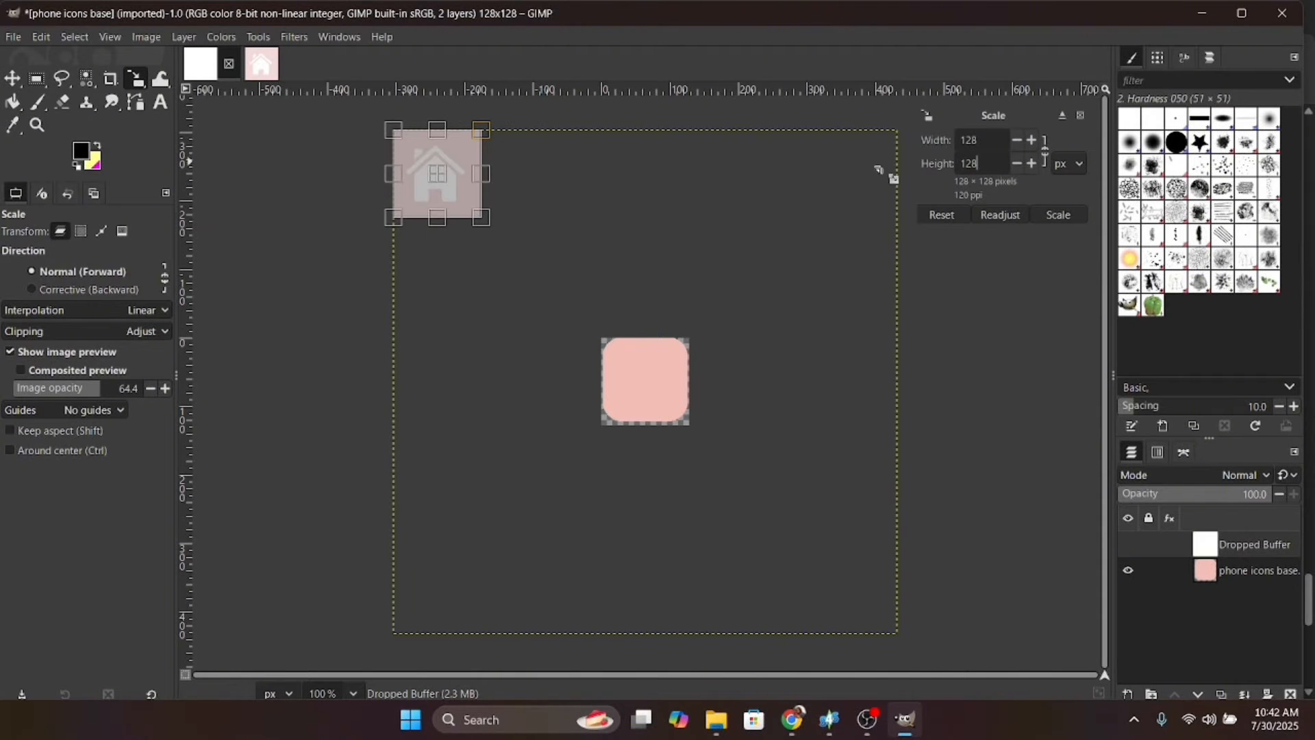
pyautogui.click(12, 78)
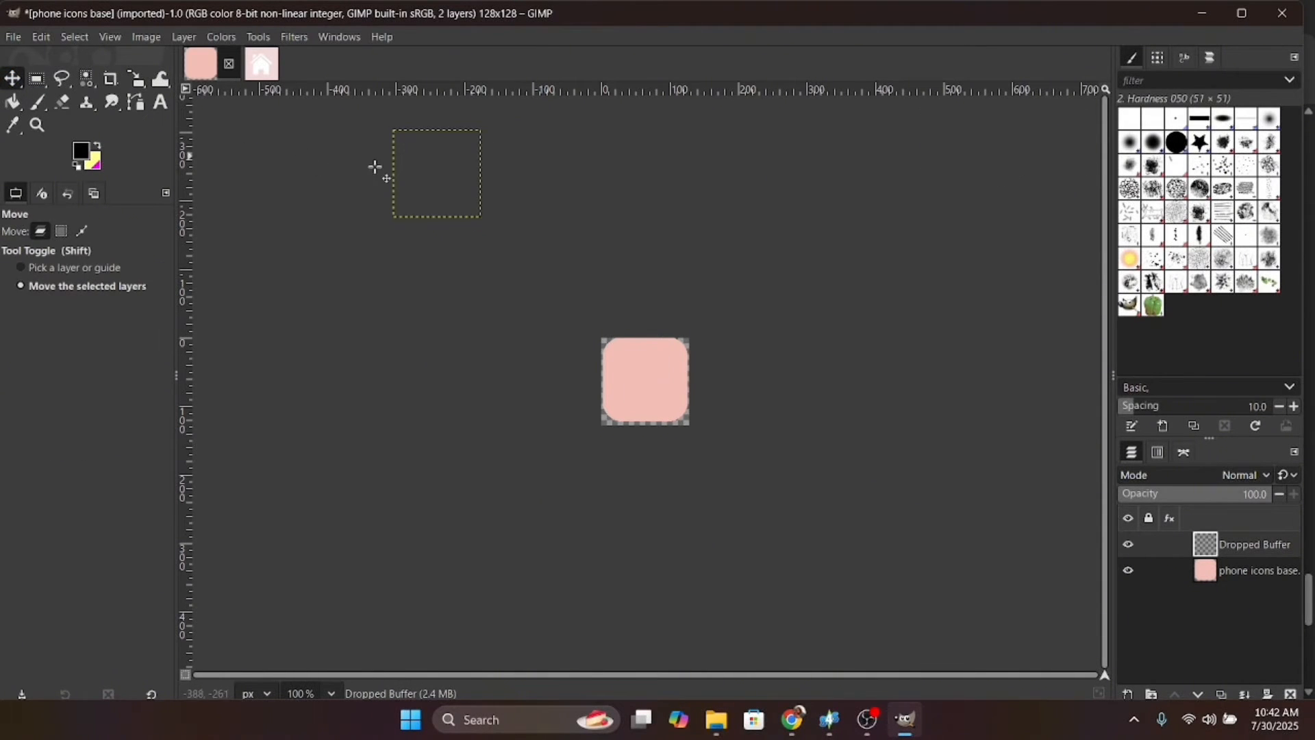
pyautogui.moveTo(442, 177); pyautogui.dragTo(662, 397)
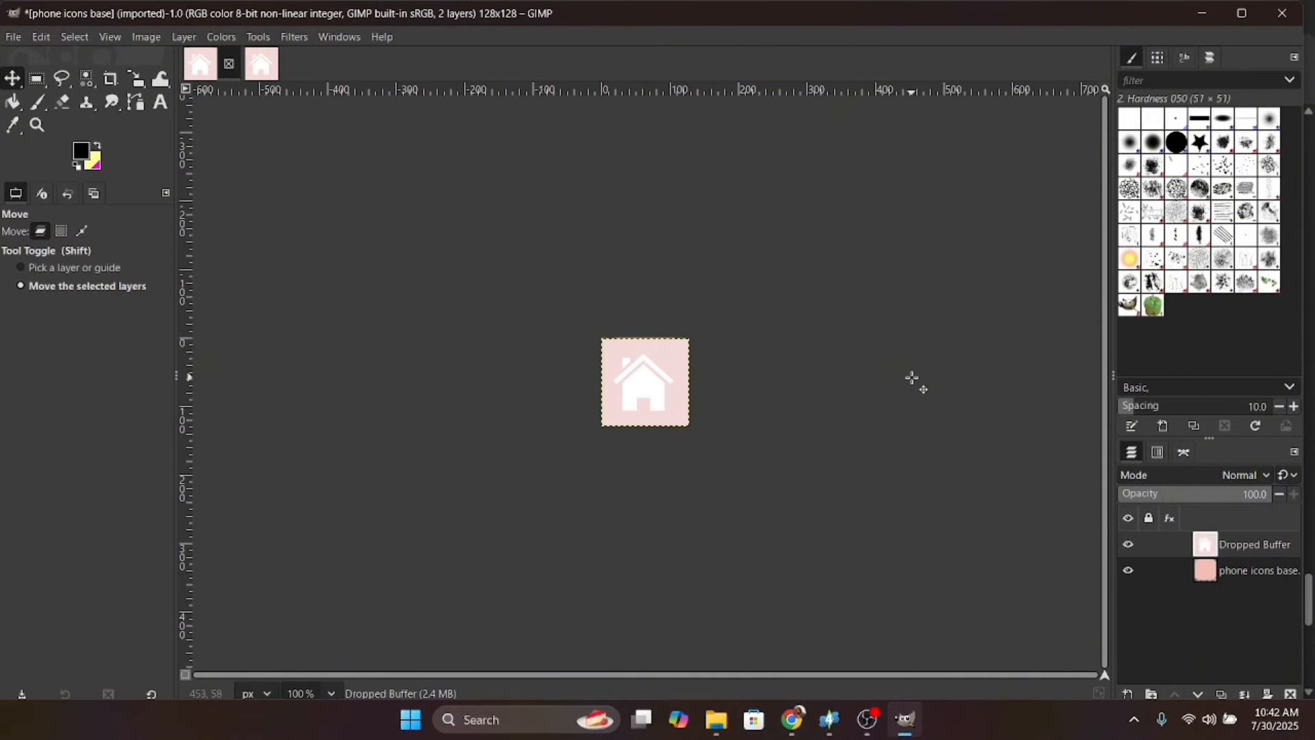
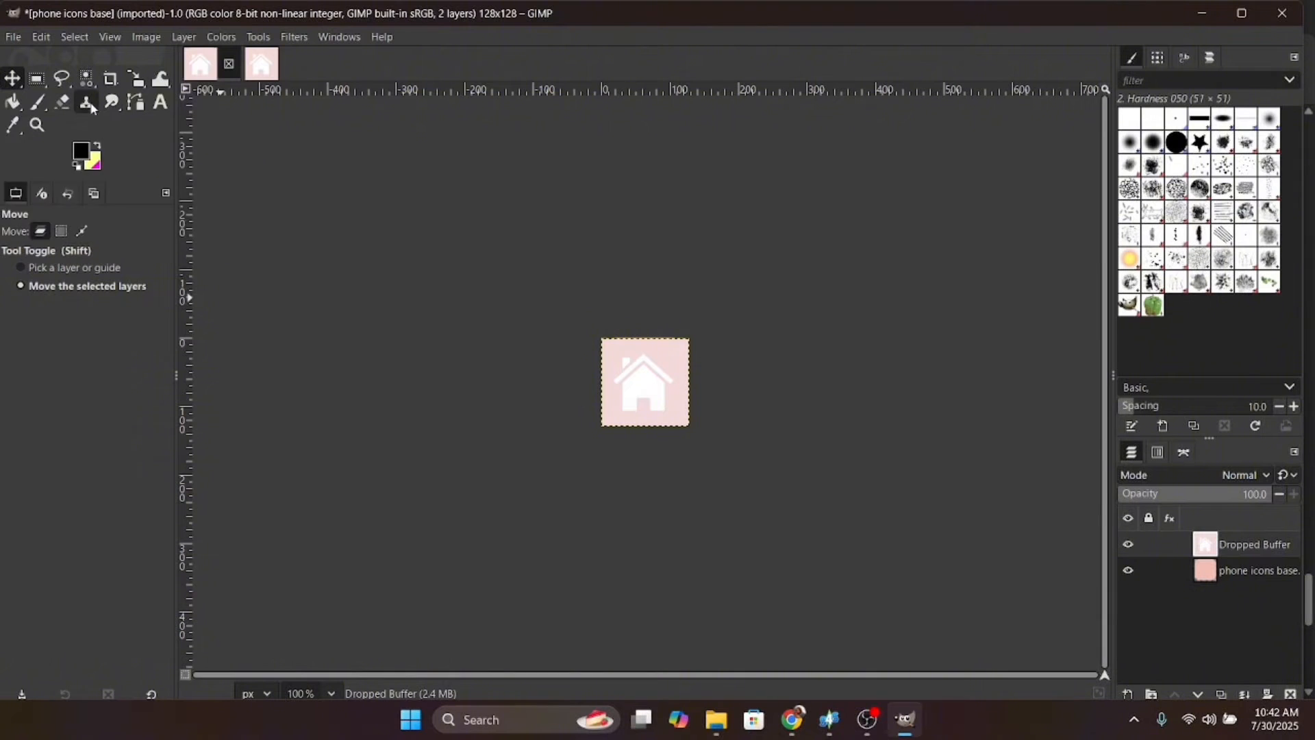
pyautogui.click(63, 80)
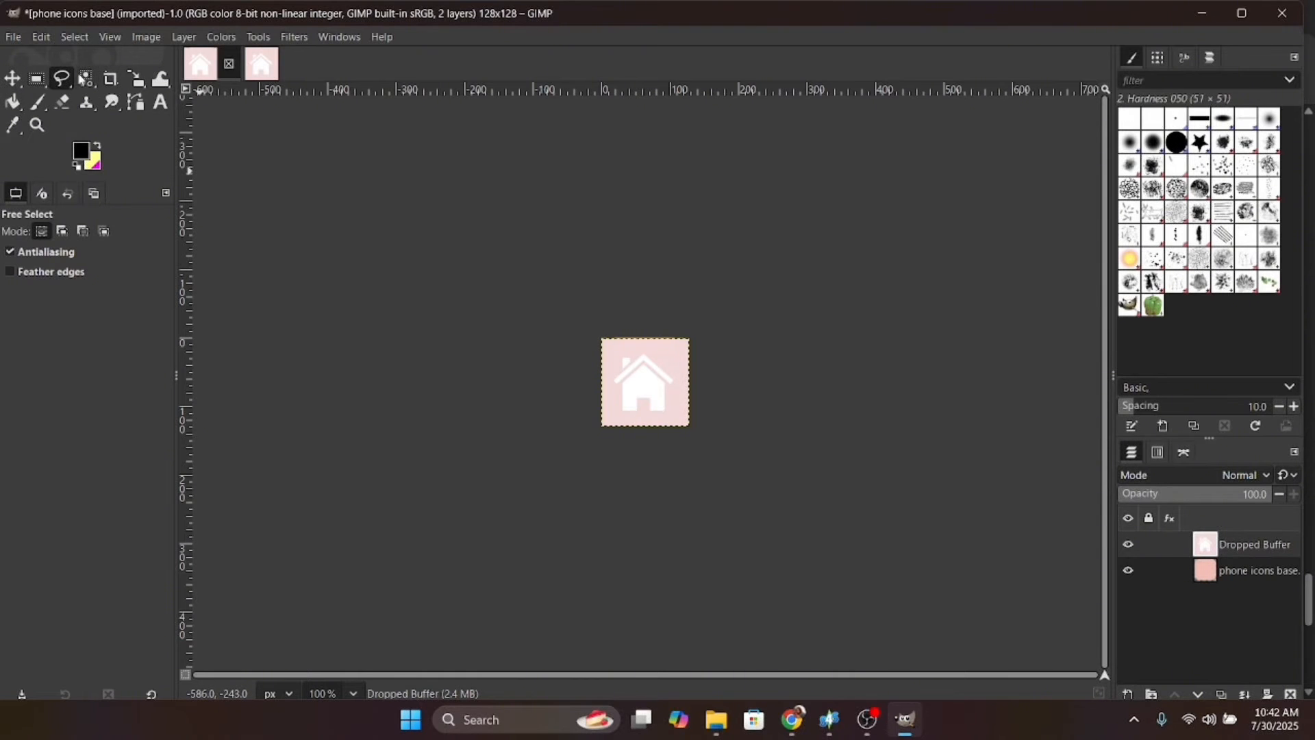
pyautogui.click(39, 34)
pyautogui.click(322, 187)
pyautogui.click(87, 81)
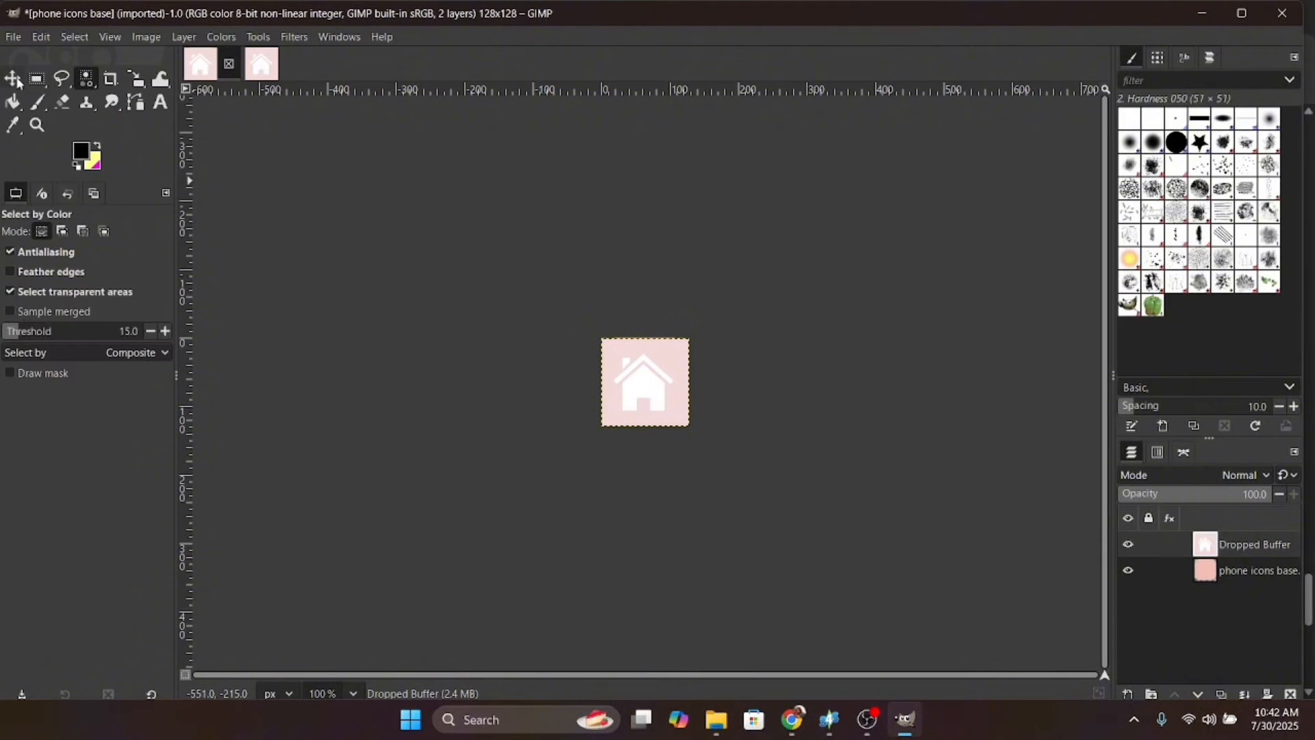
pyautogui.click(12, 79)
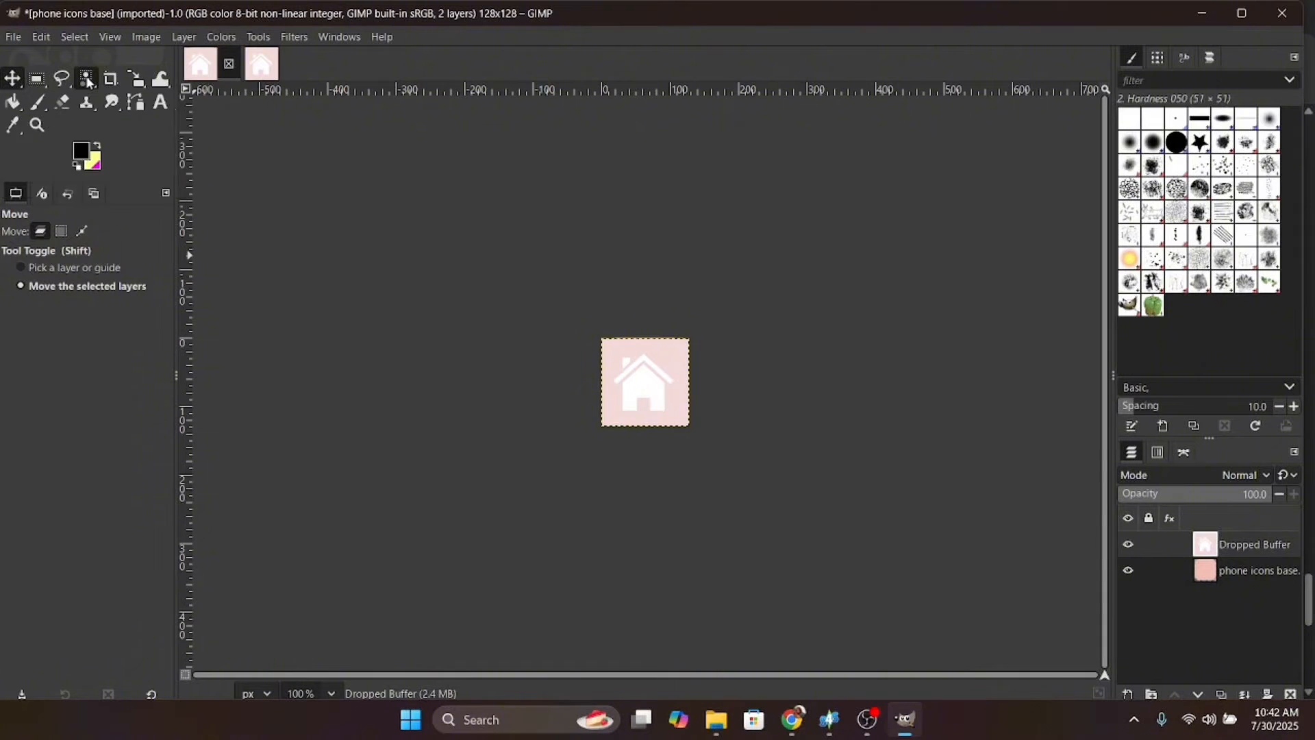
# Step: Select the pale pink background of the house layer by color and delete it
pyautogui.click(87, 79)
pyautogui.click(612, 354)
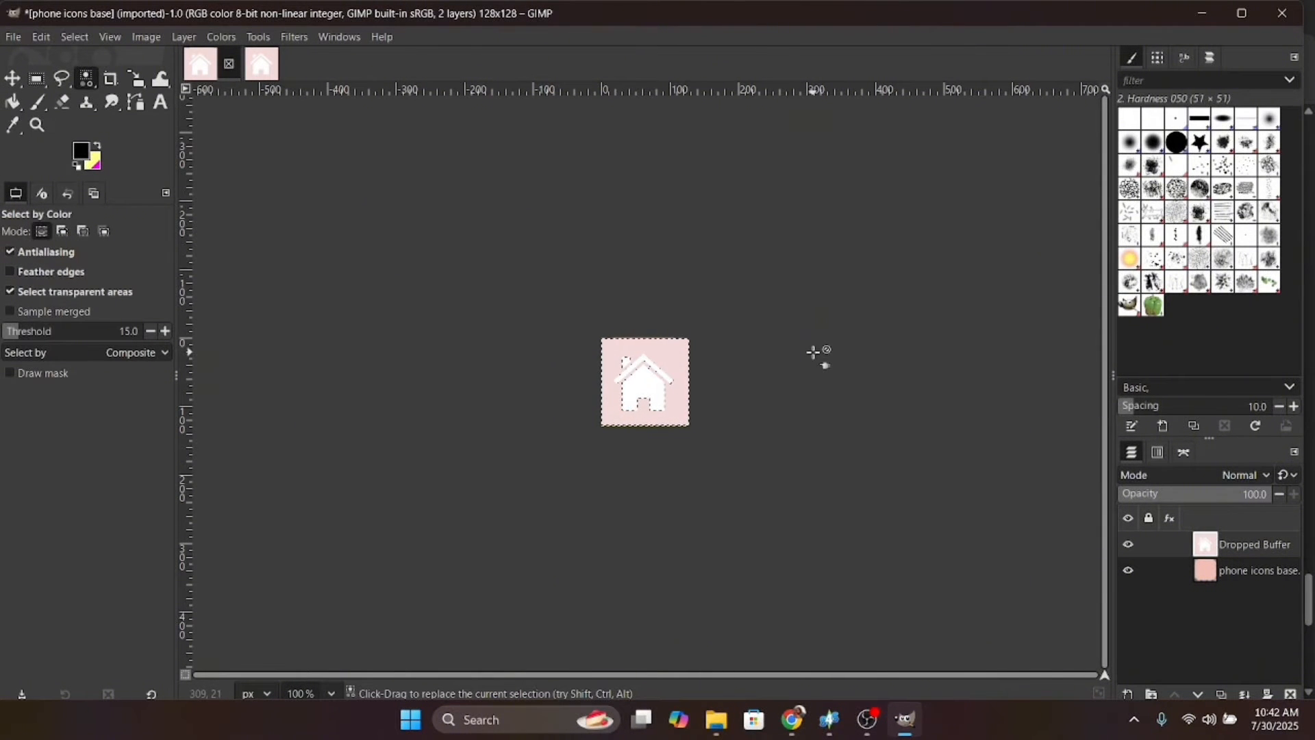
pyautogui.press('Delete')
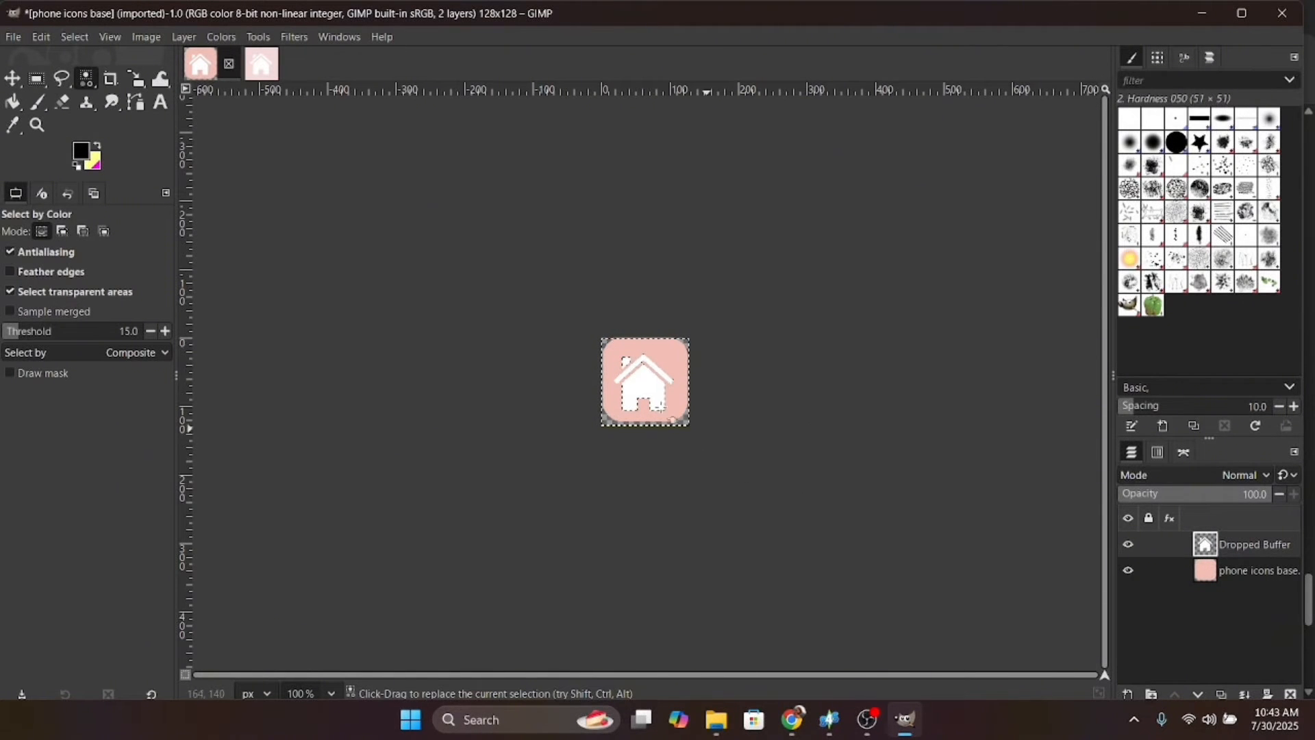
# Step: Move the white house layer slightly upward so it sits centered on the pink icon base
pyautogui.click(11, 81)
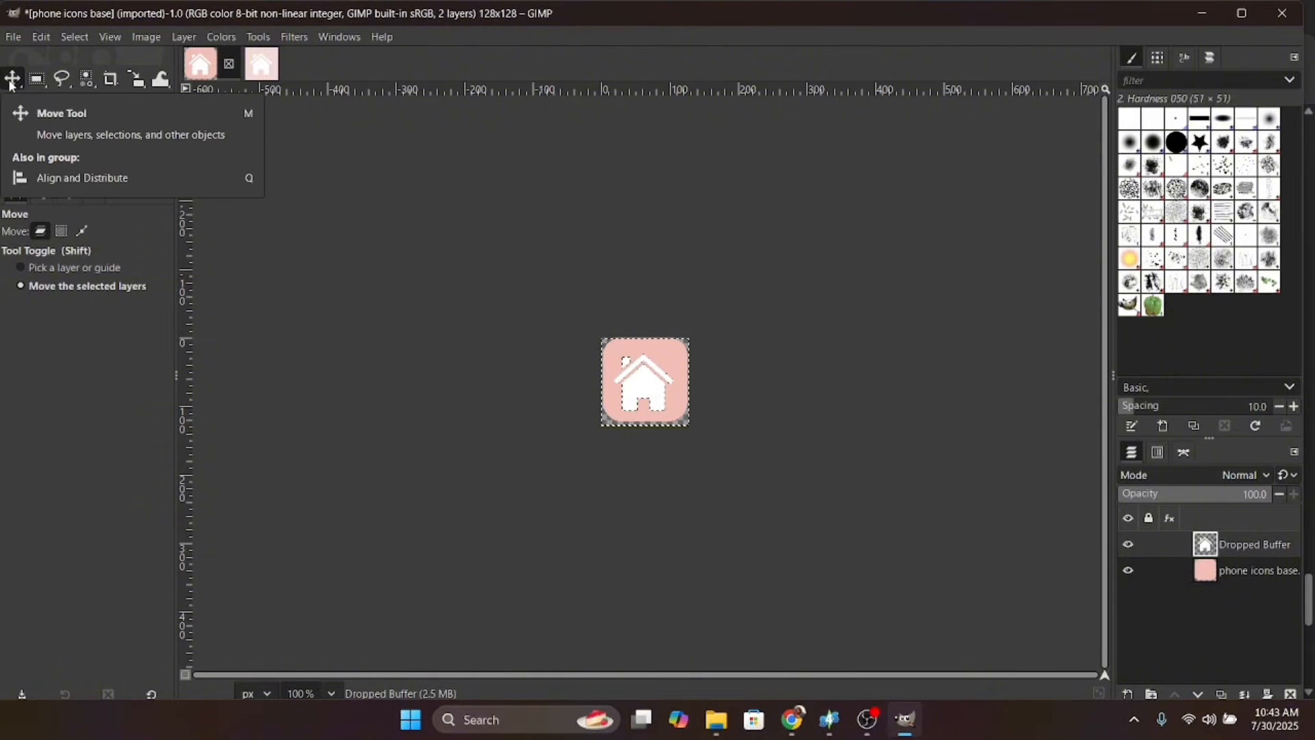
pyautogui.moveTo(644, 377); pyautogui.dragTo(640, 384)
pyautogui.moveTo(645, 364); pyautogui.dragTo(646, 371)
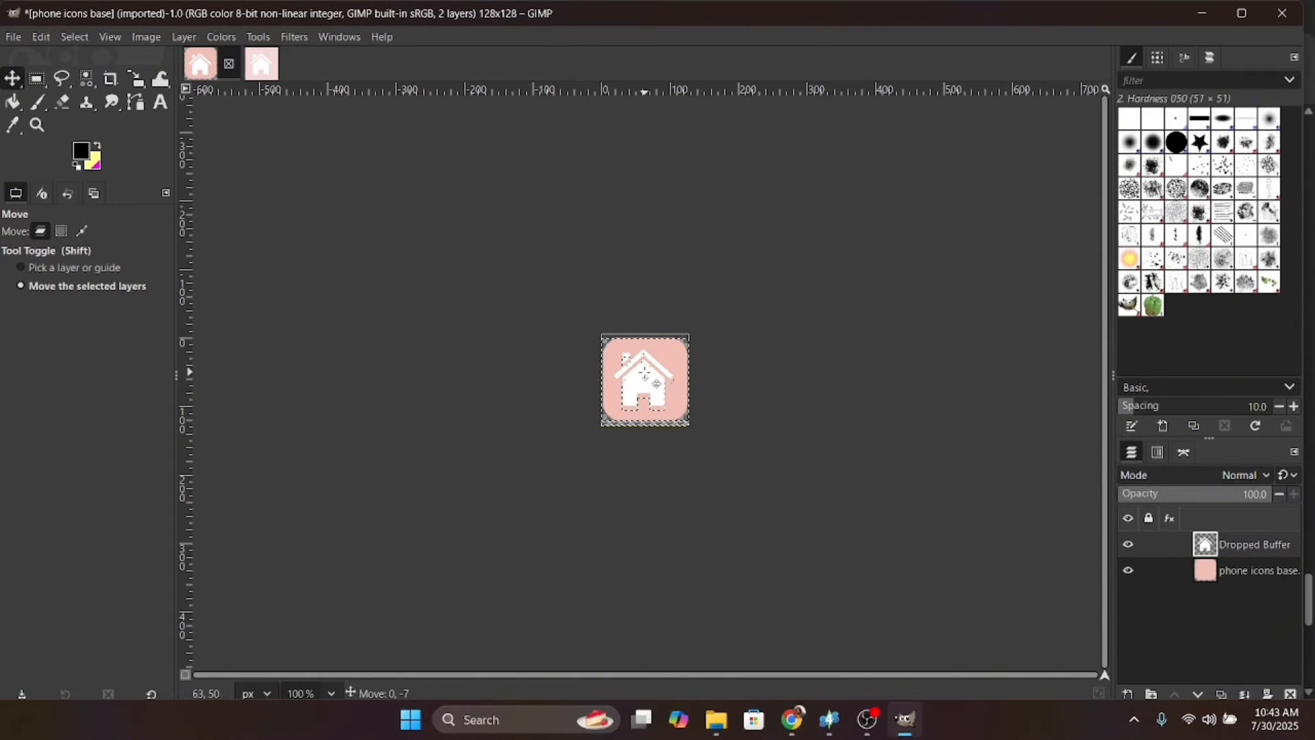
pyautogui.moveTo(645, 373); pyautogui.dragTo(644, 372)
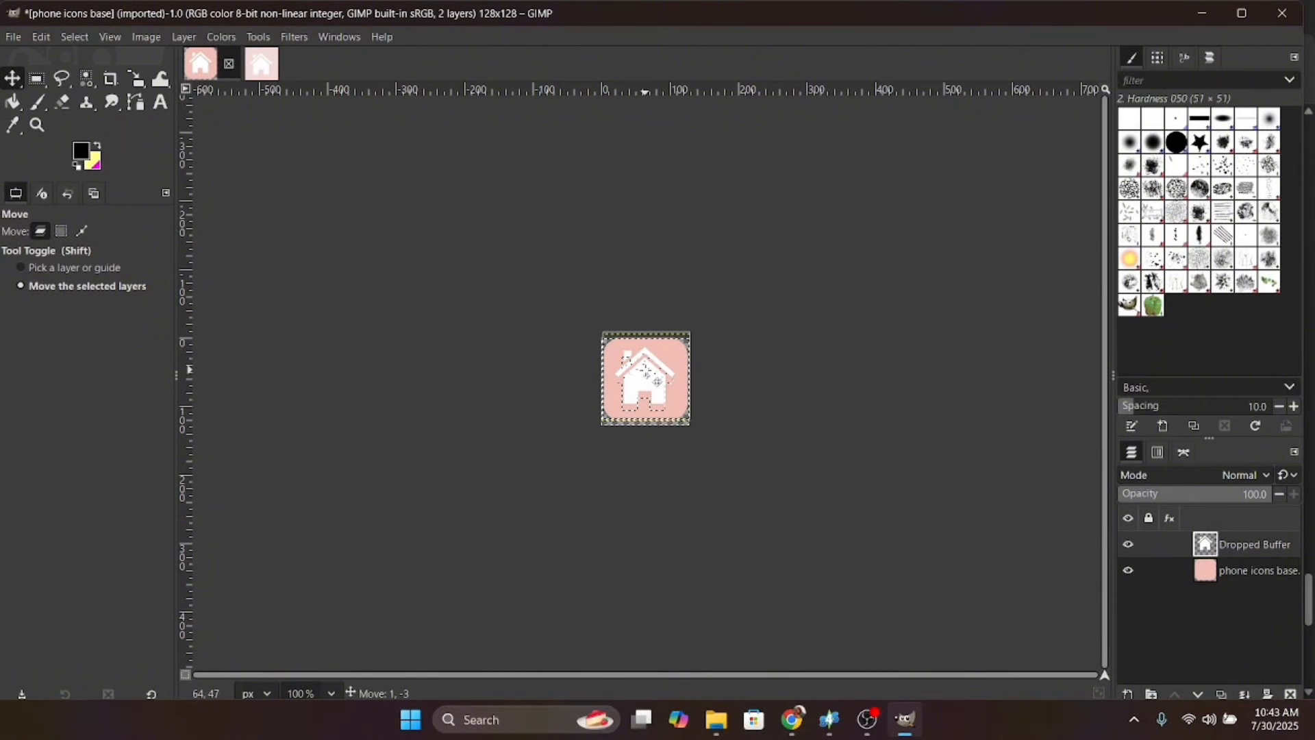
pyautogui.moveTo(645, 372); pyautogui.dragTo(645, 370)
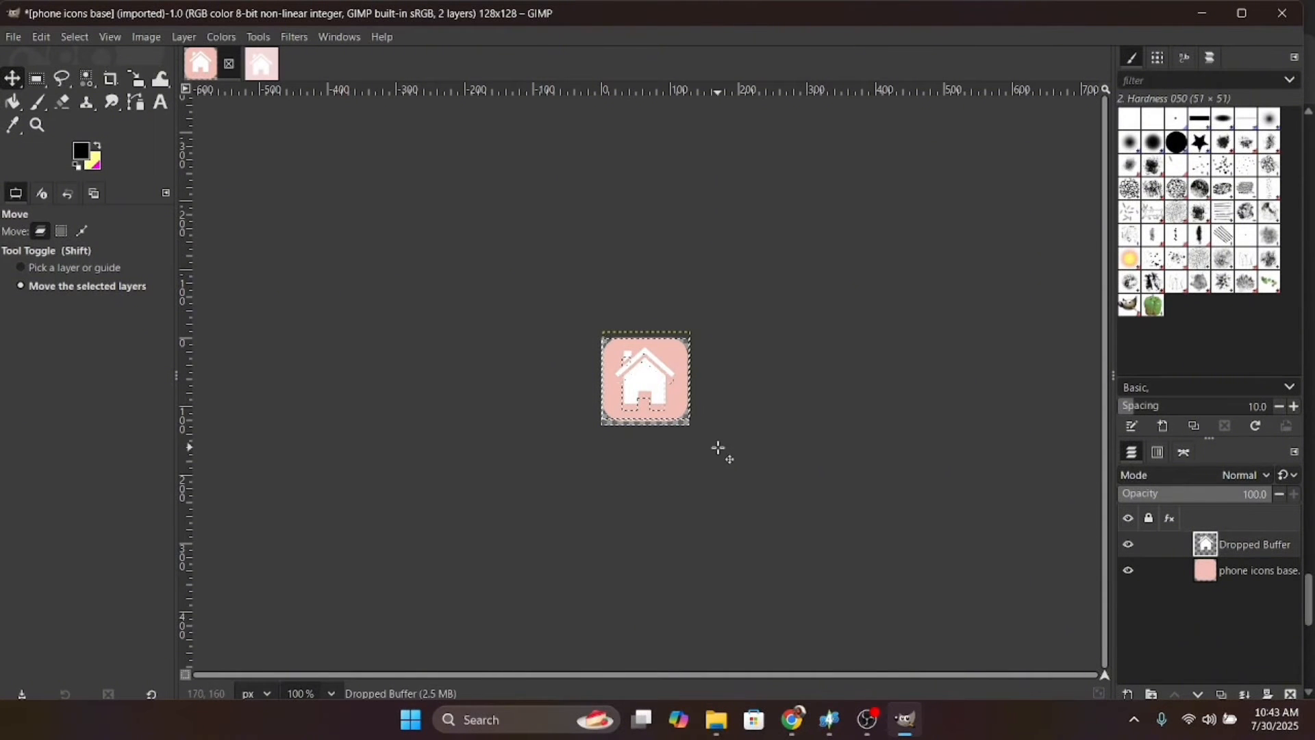
# Step: Try to colorize the phone icons base layer with the teal color 2bb79e
pyautogui.click(1224, 571)
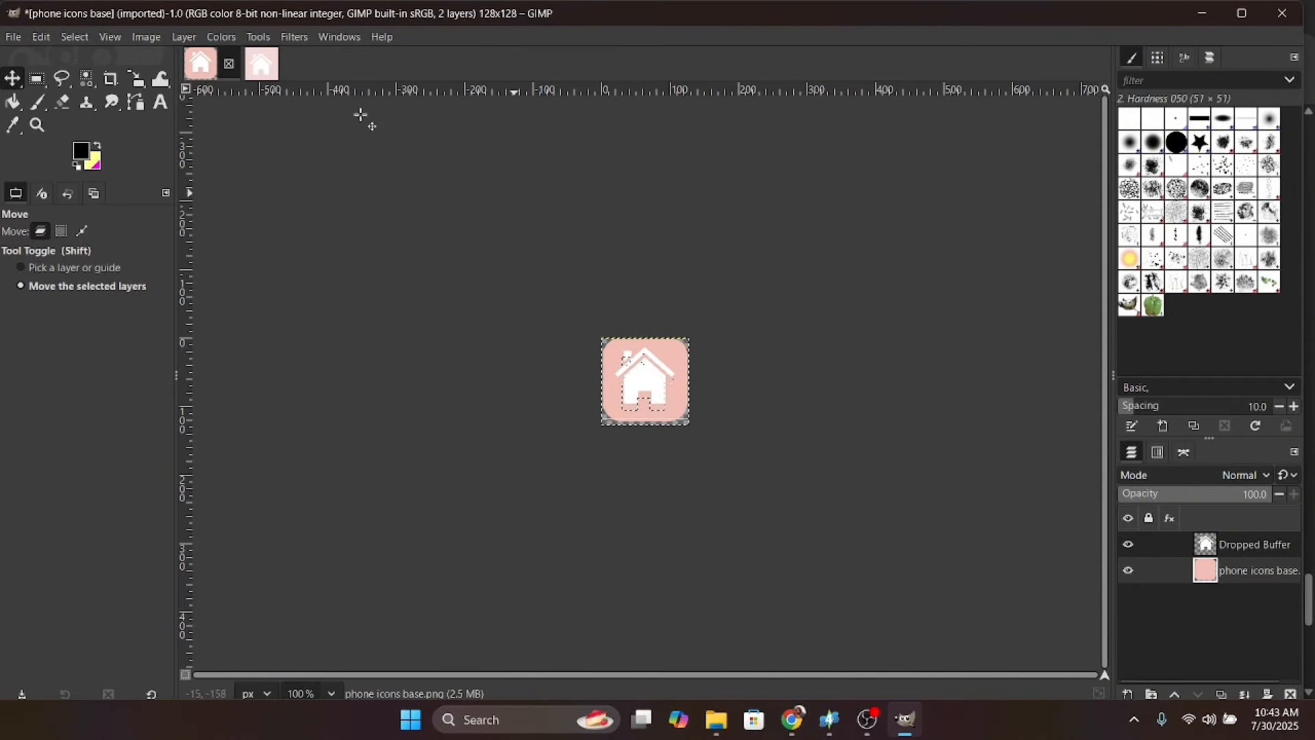
pyautogui.click(218, 39)
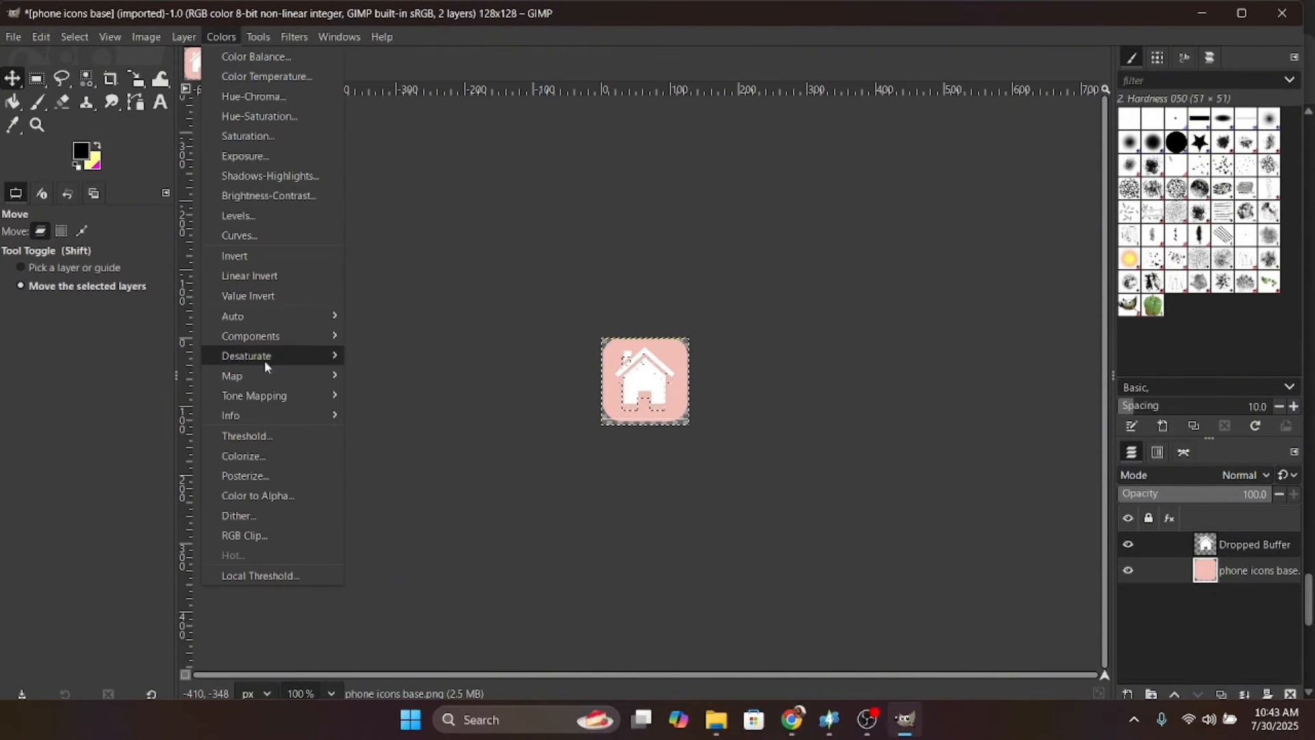
pyautogui.click(270, 450)
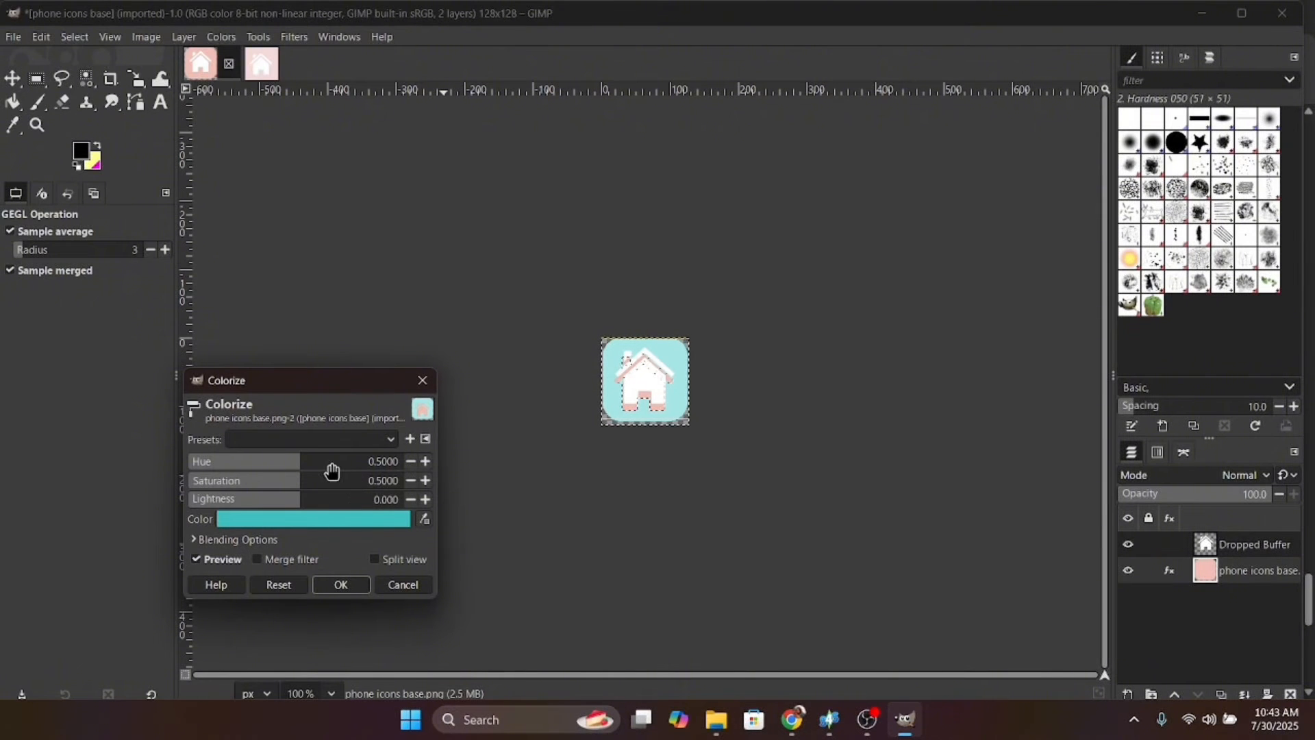
pyautogui.scroll(-1, 322, 462)
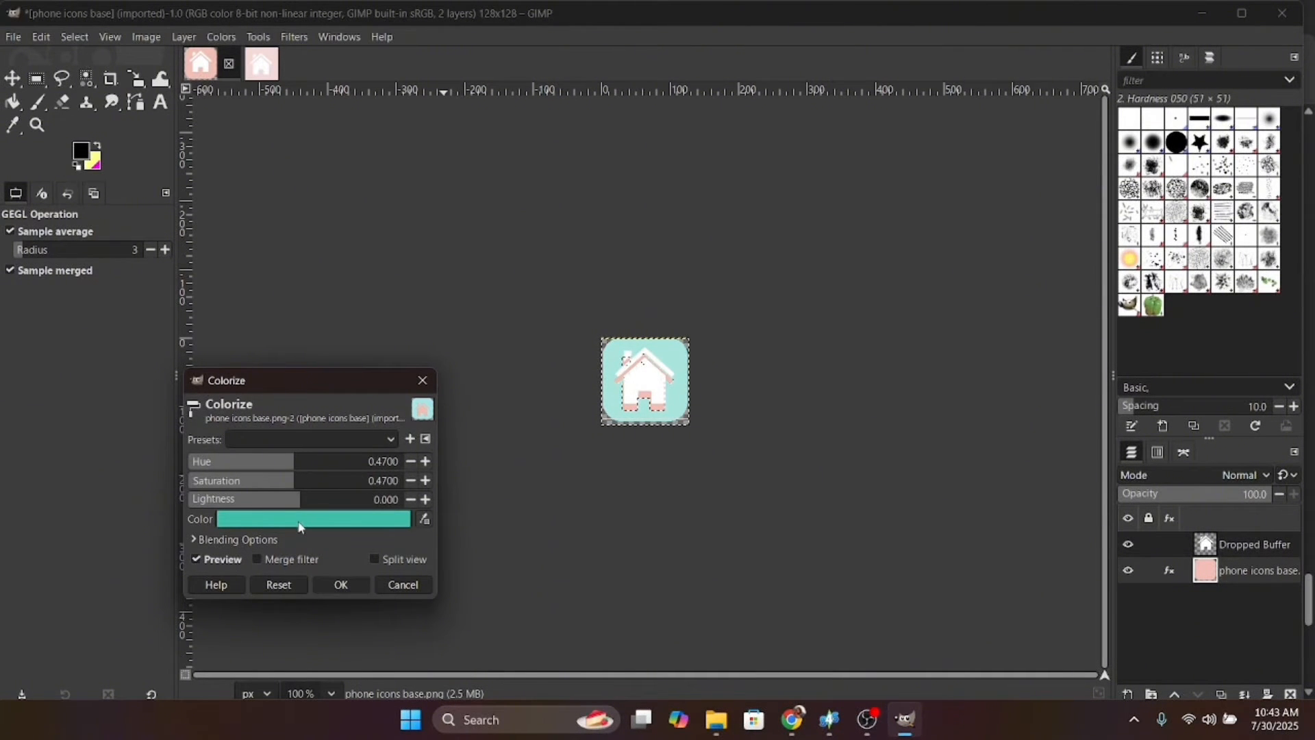
pyautogui.click(300, 518)
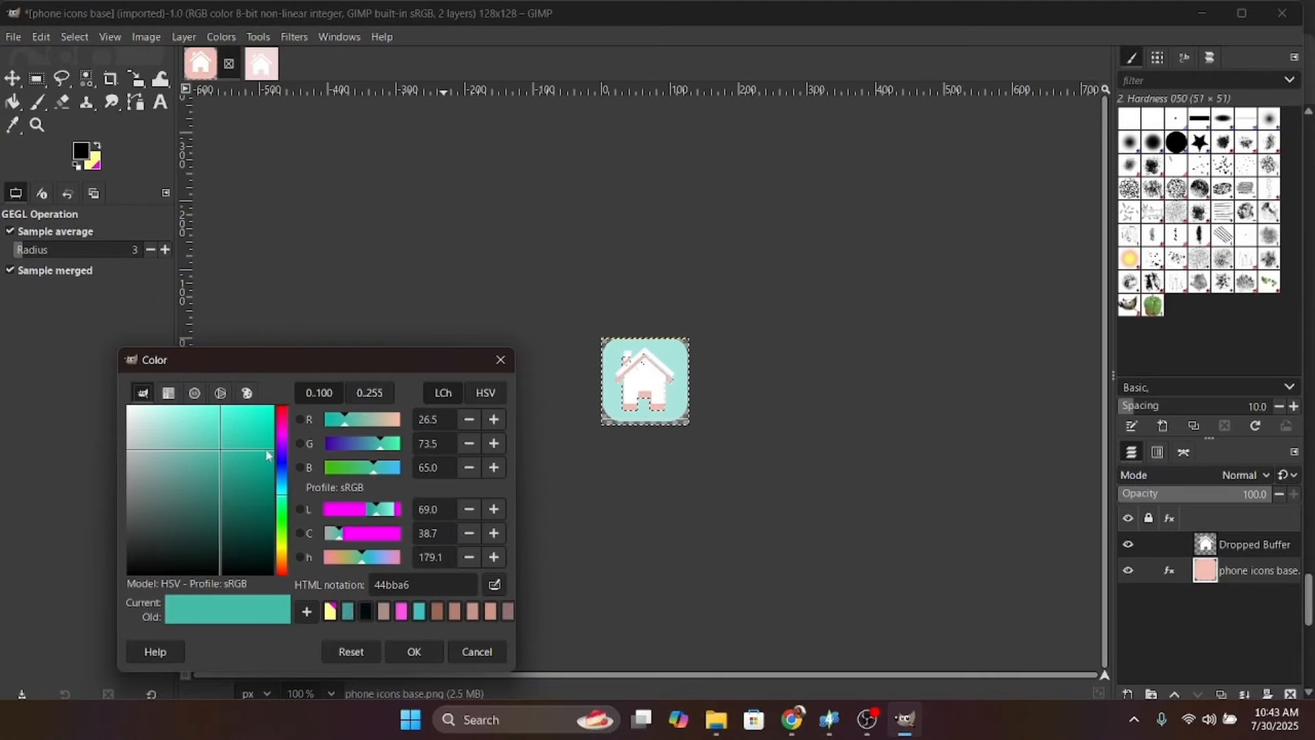
pyautogui.moveTo(268, 455); pyautogui.dragTo(239, 453)
pyautogui.click(1254, 544)
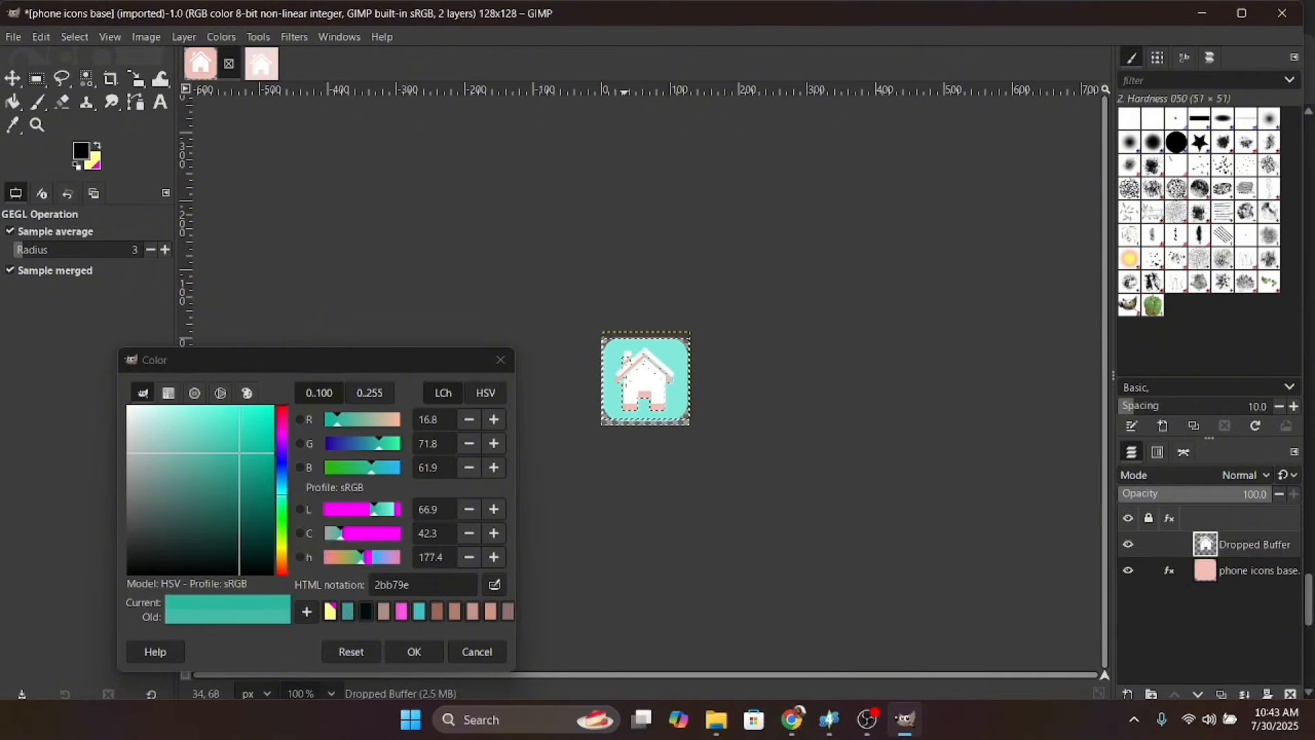
pyautogui.click(414, 651)
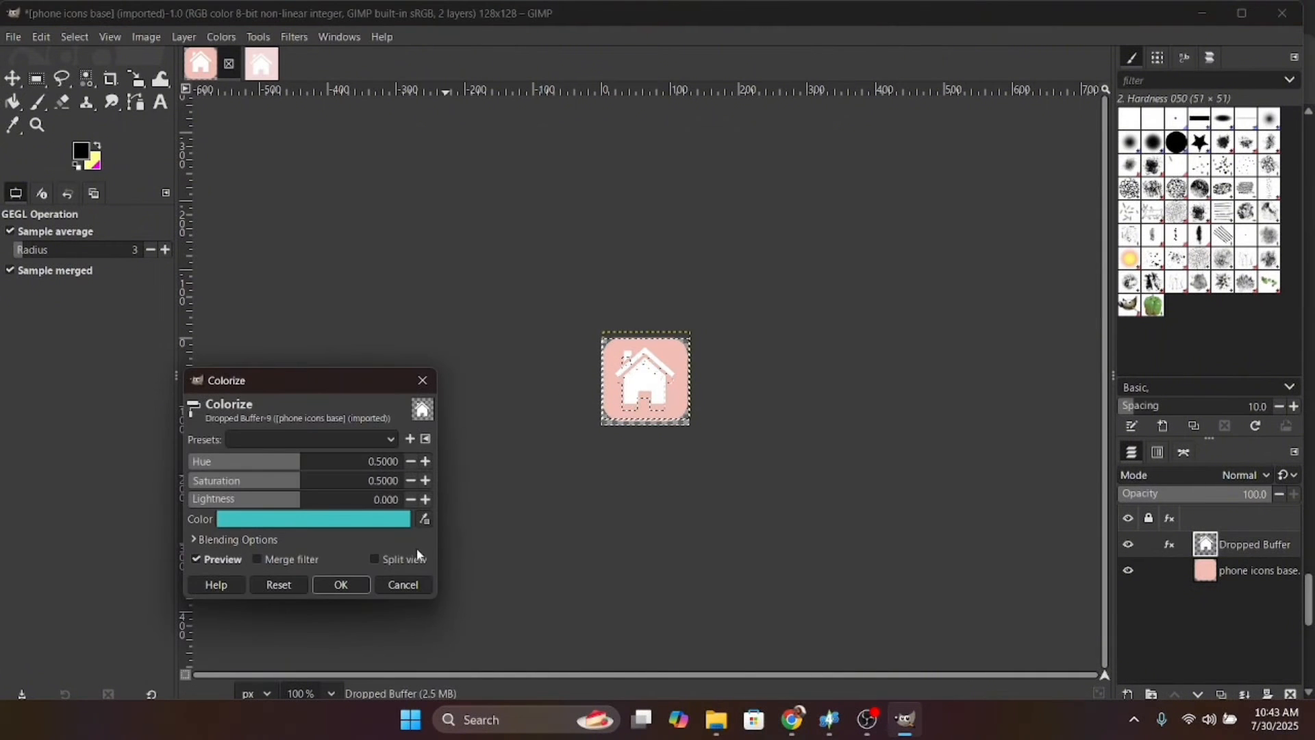
# Step: Apply the Colorize filter to the Dropped Buffer layer with its default hue, saturation and lightness
pyautogui.click(354, 586)
pyautogui.click(644, 375)
pyautogui.click(423, 380)
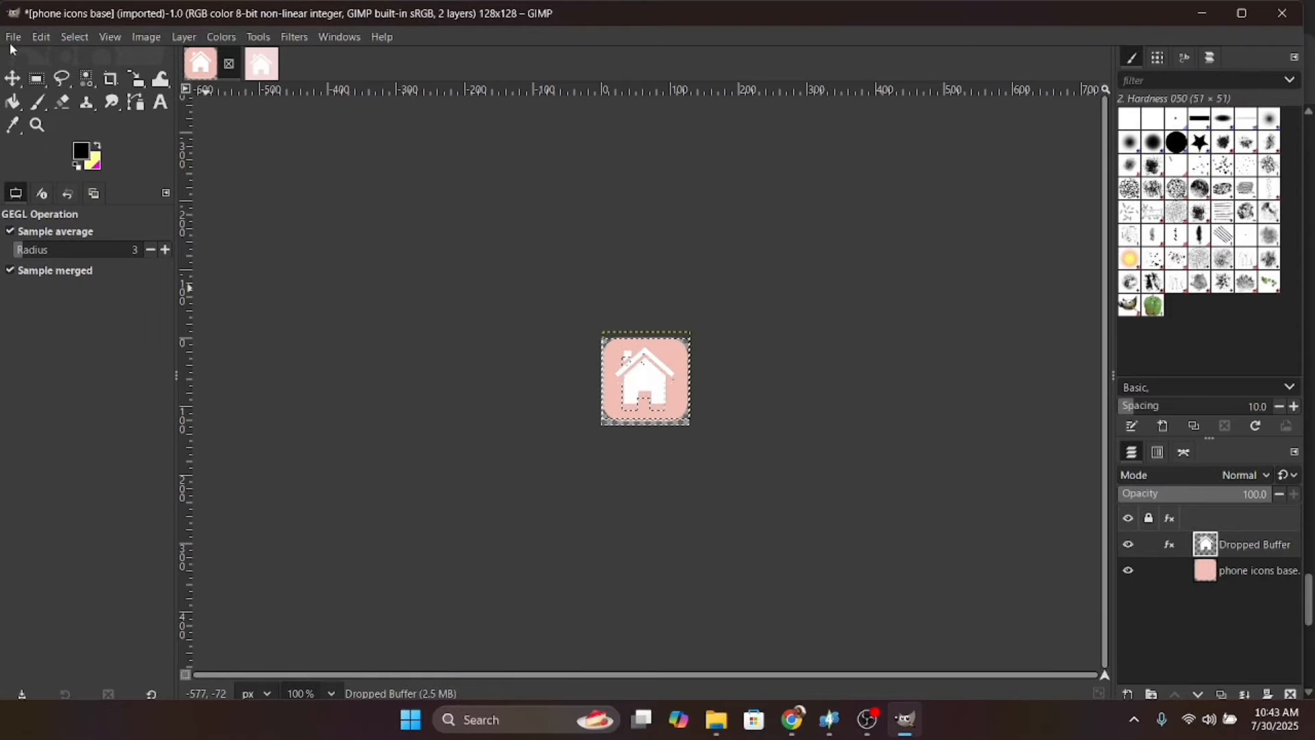
# Step: Nudge the house layer slightly on the icon base and close the source house image
pyautogui.click(12, 78)
pyautogui.moveTo(654, 383)
pyautogui.mouseDown()
pyautogui.moveTo(622, 385)
pyautogui.moveTo(649, 387)
pyautogui.mouseUp()
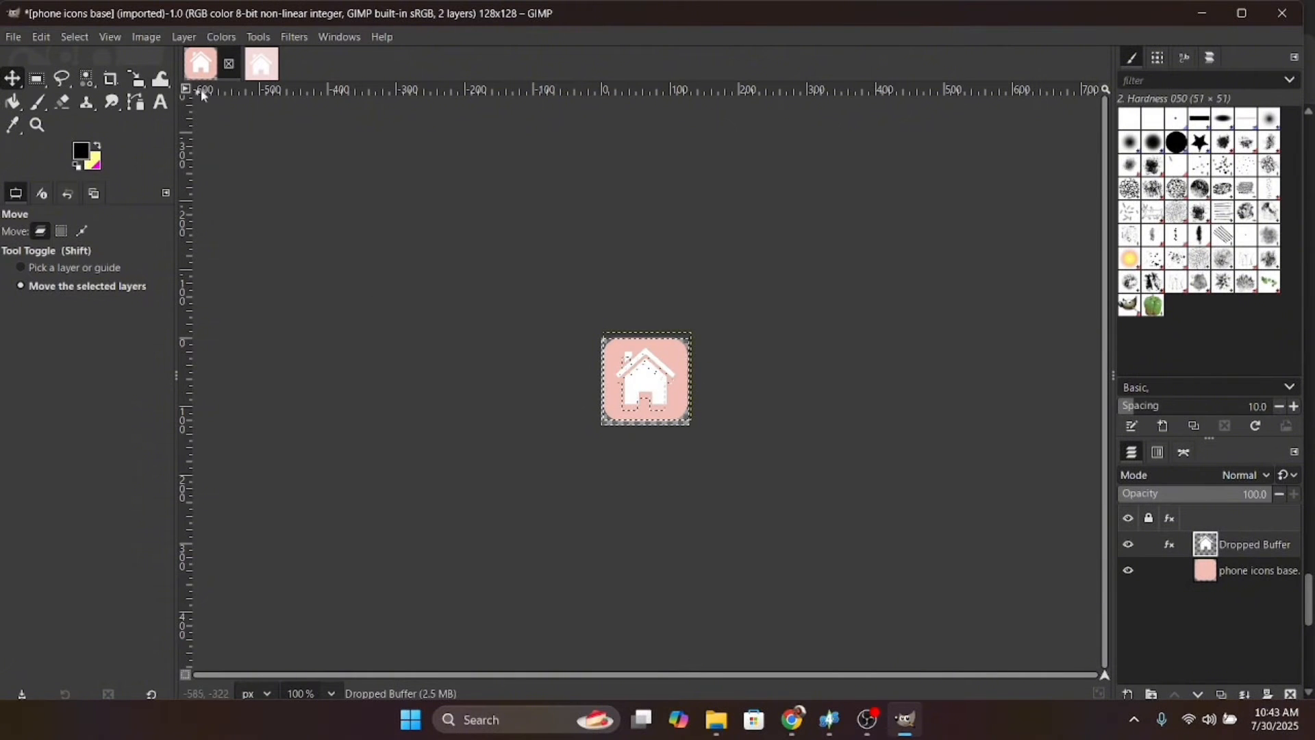
pyautogui.click(256, 71)
pyautogui.click(266, 65)
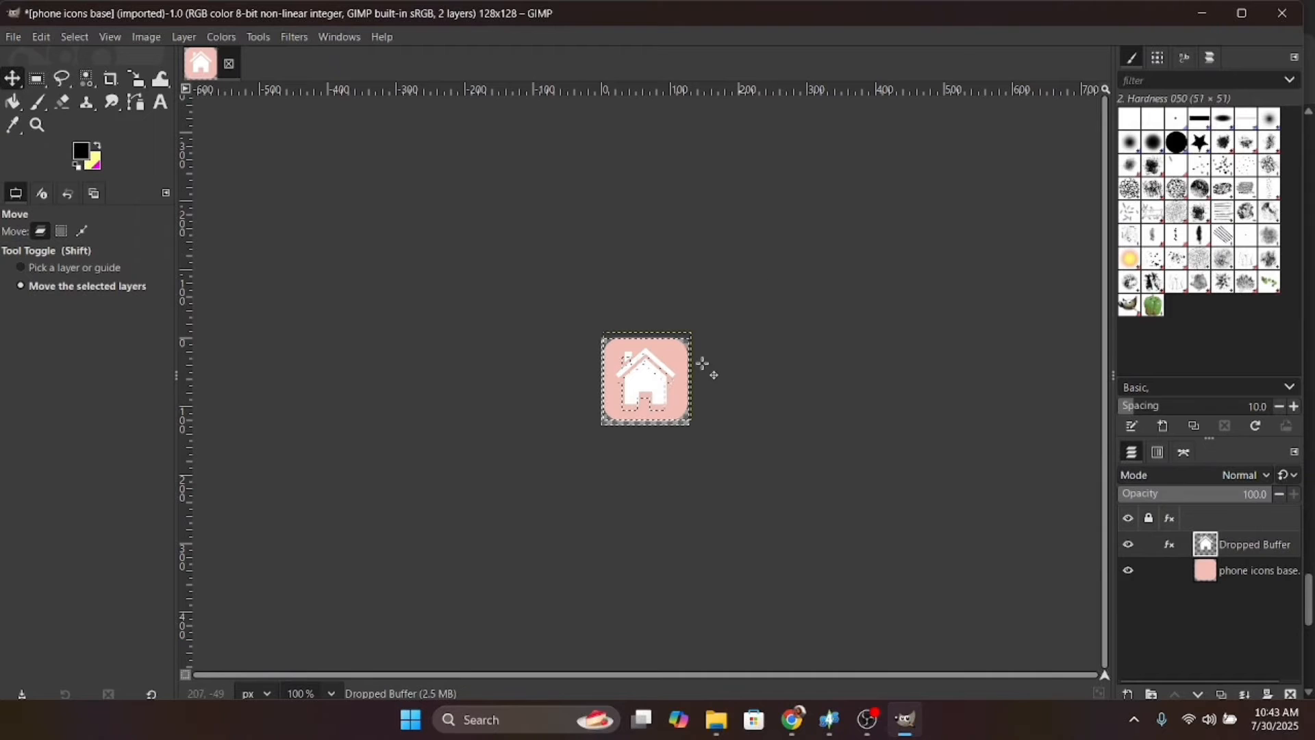
# Step: Export the finished icon as home icon.png in the Phone Overrides folder with the default PNG options
pyautogui.click(13, 39)
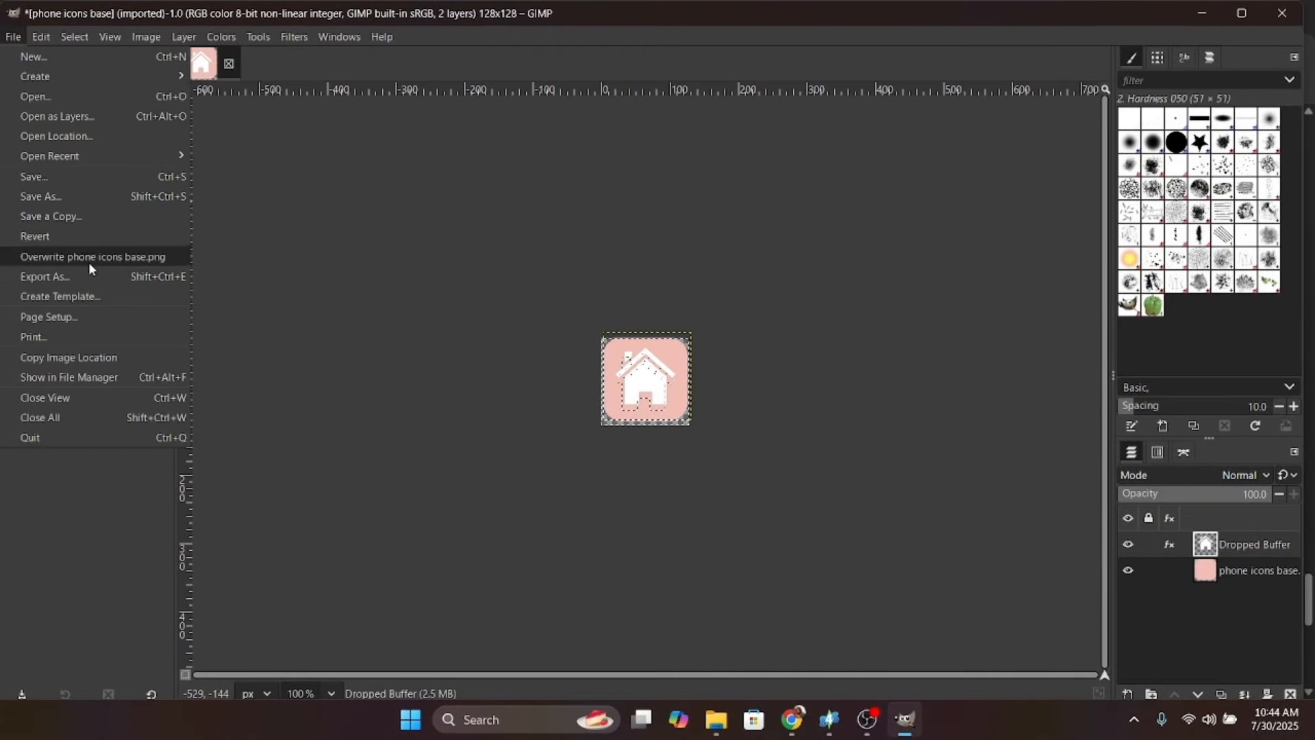
pyautogui.click(61, 282)
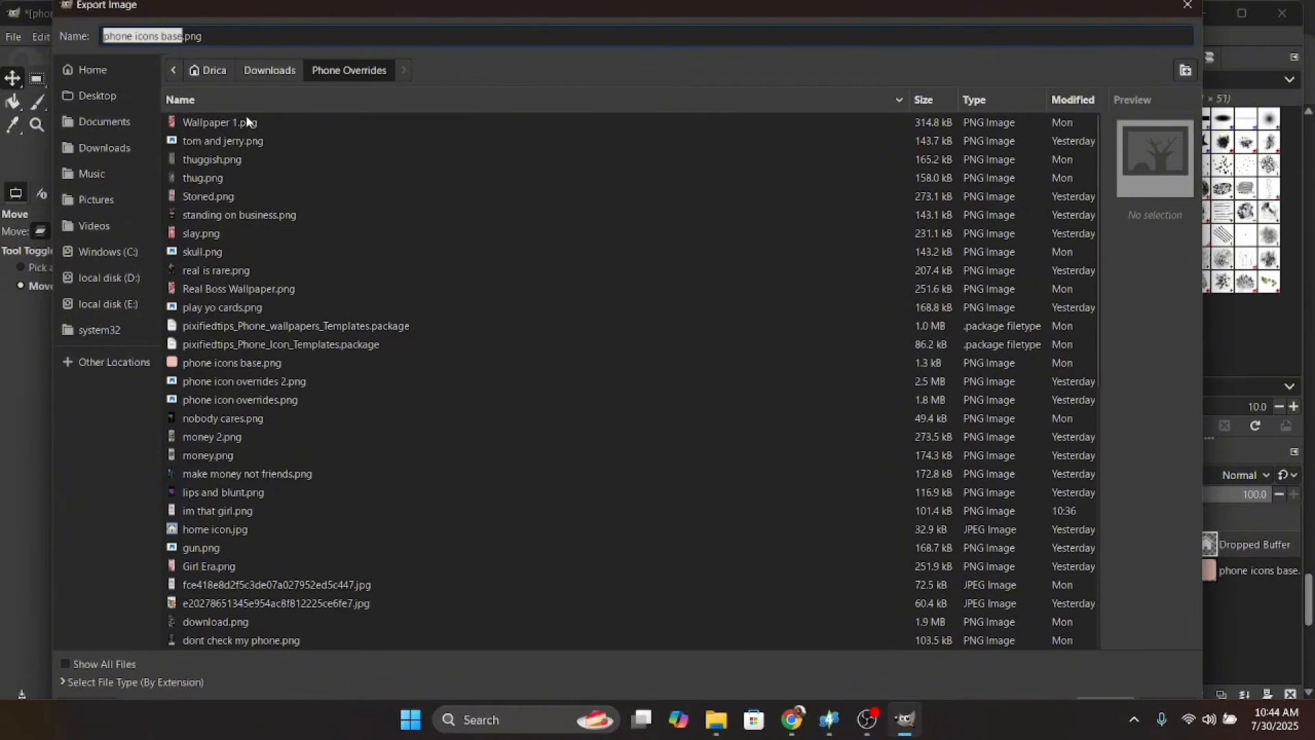
pyautogui.press('BackSpace')
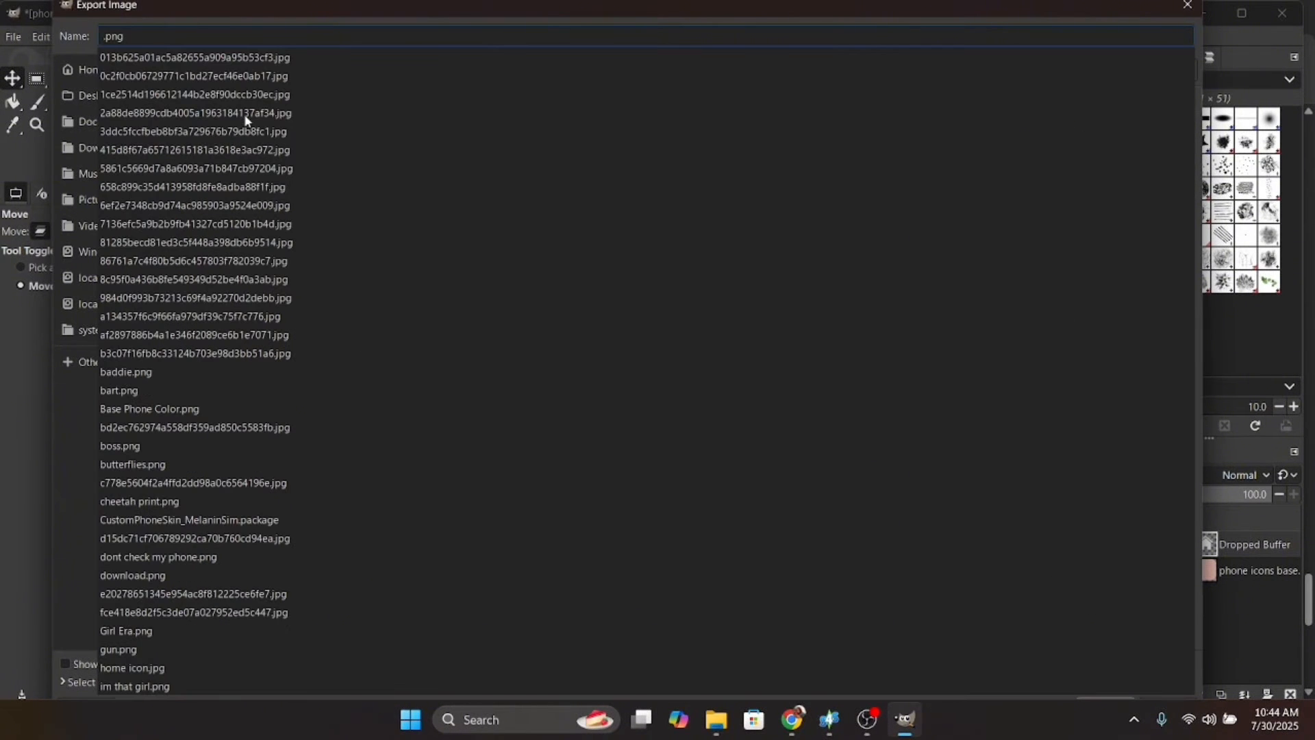
pyautogui.write('phone')
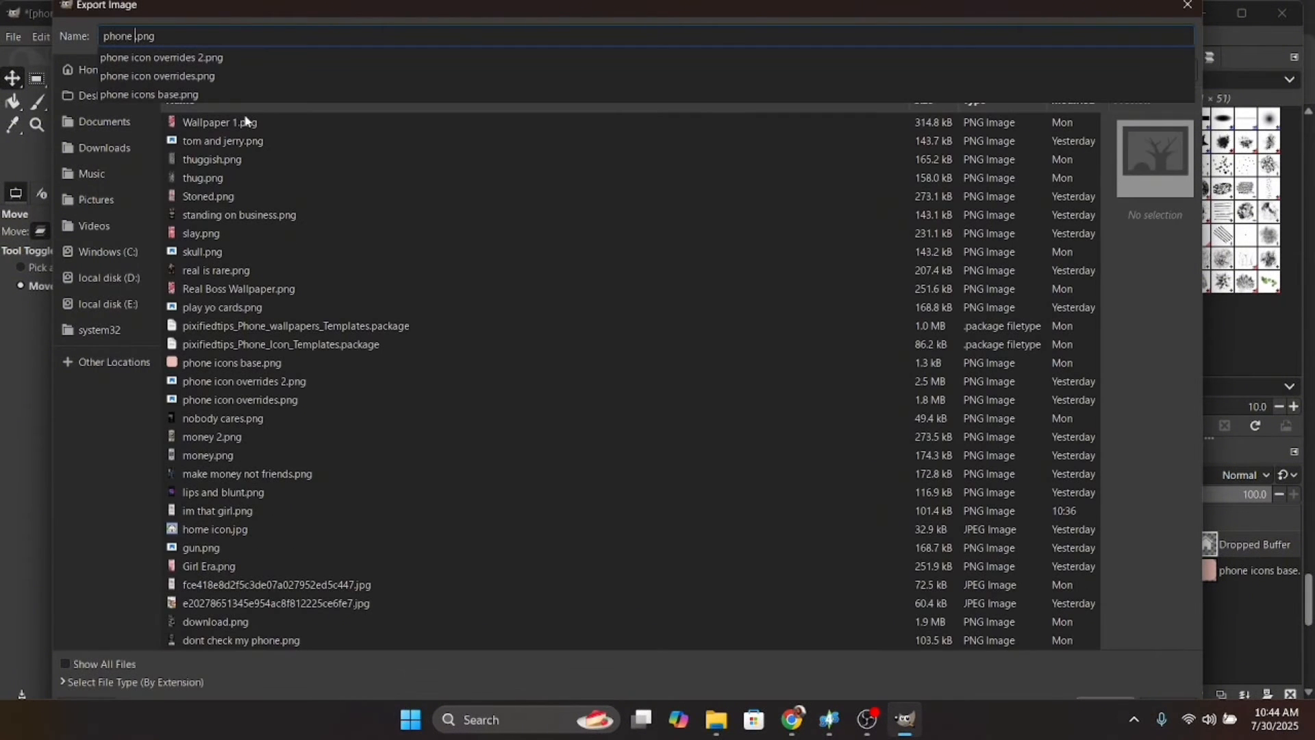
pyautogui.press('BackSpace')
pyautogui.press('BackSpace')
pyautogui.press('BackSpace')
pyautogui.press('BackSpace')
pyautogui.write('home')
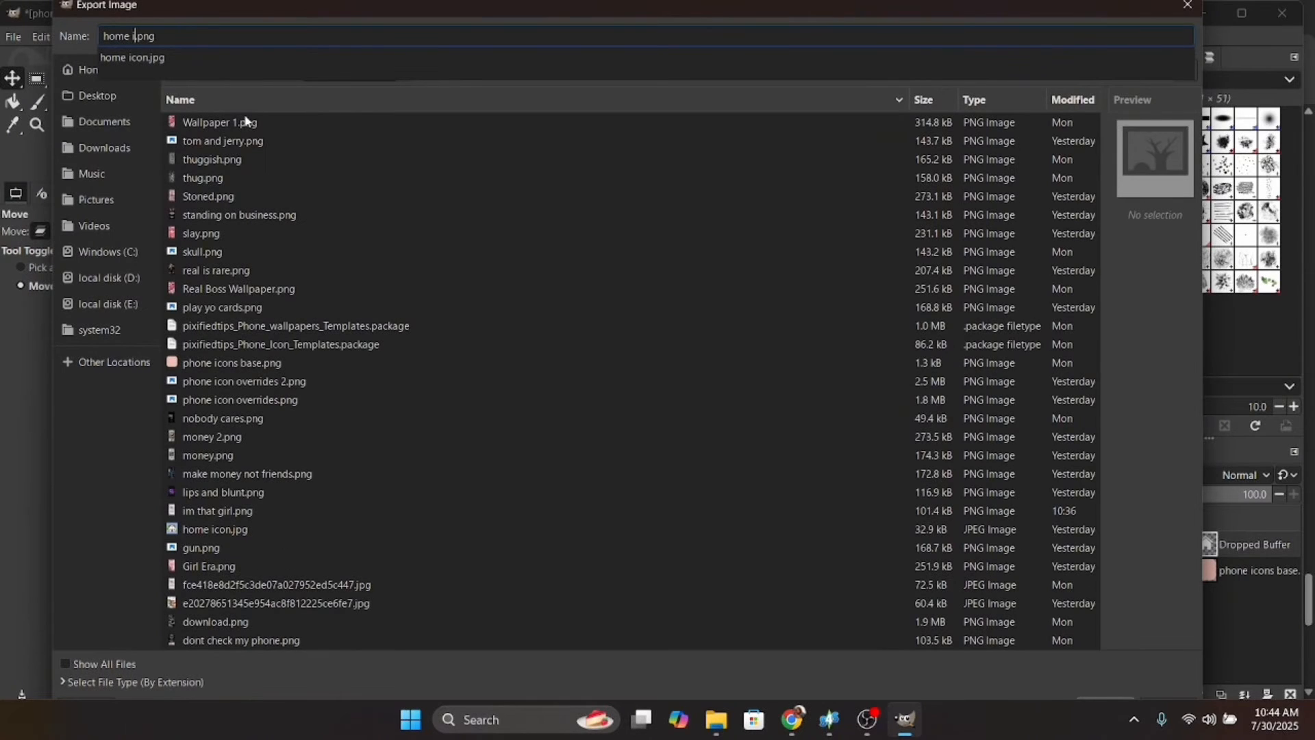
pyautogui.write(' icon')
pyautogui.press('Return')
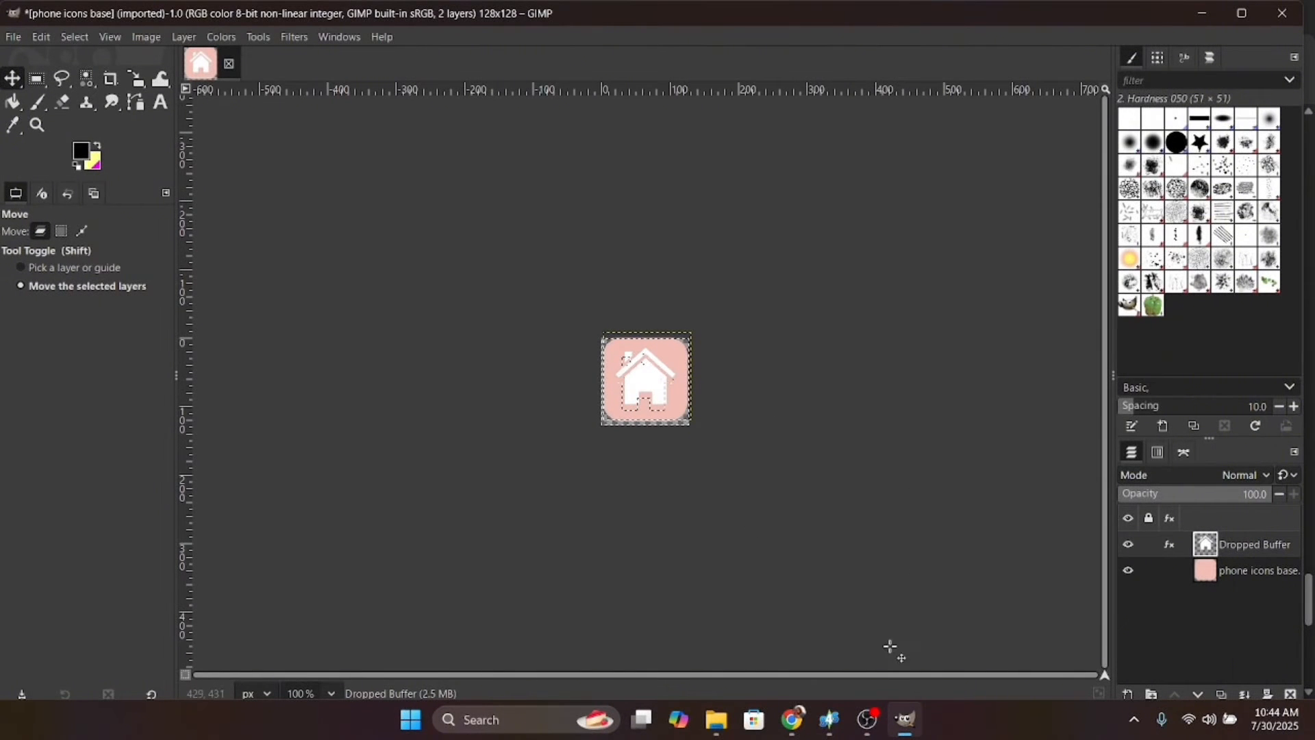
pyautogui.click(401, 505)
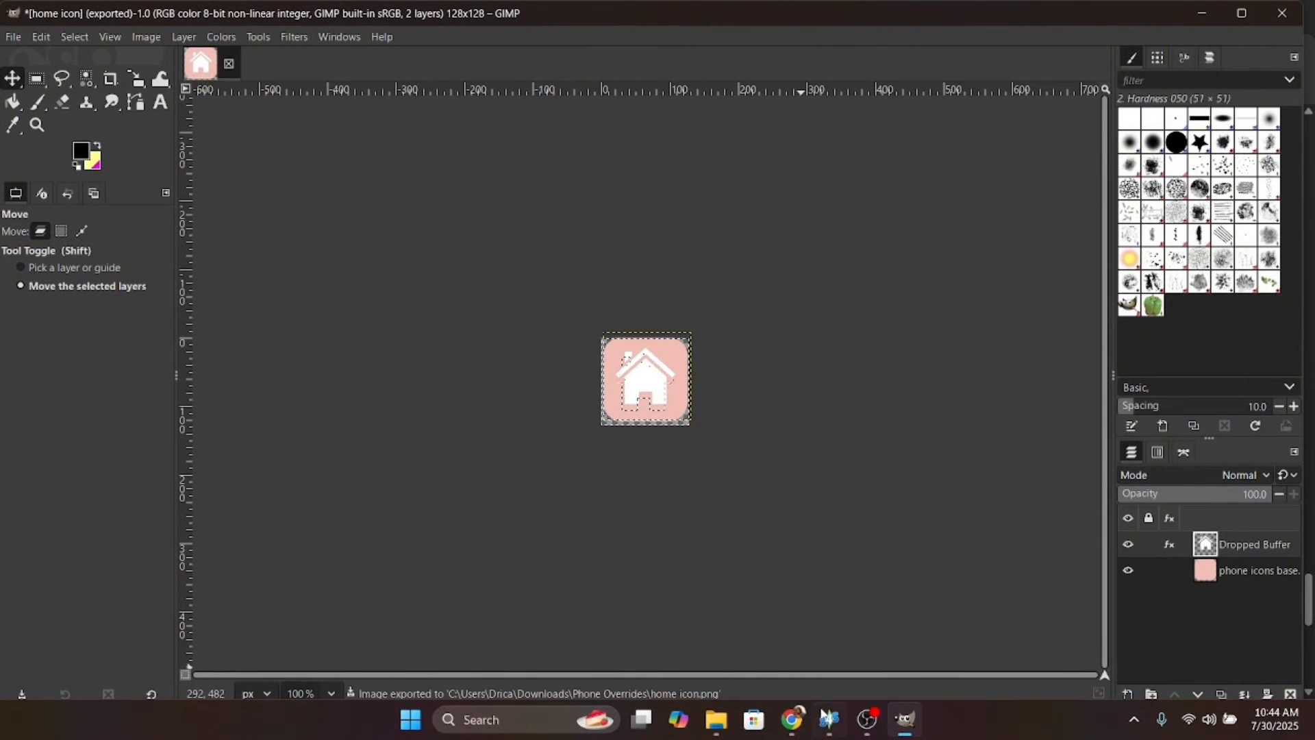
# Step: Switch to Sims 4 Studio and import home icon.png into the DST image showing the blue house icon
pyautogui.click(830, 720)
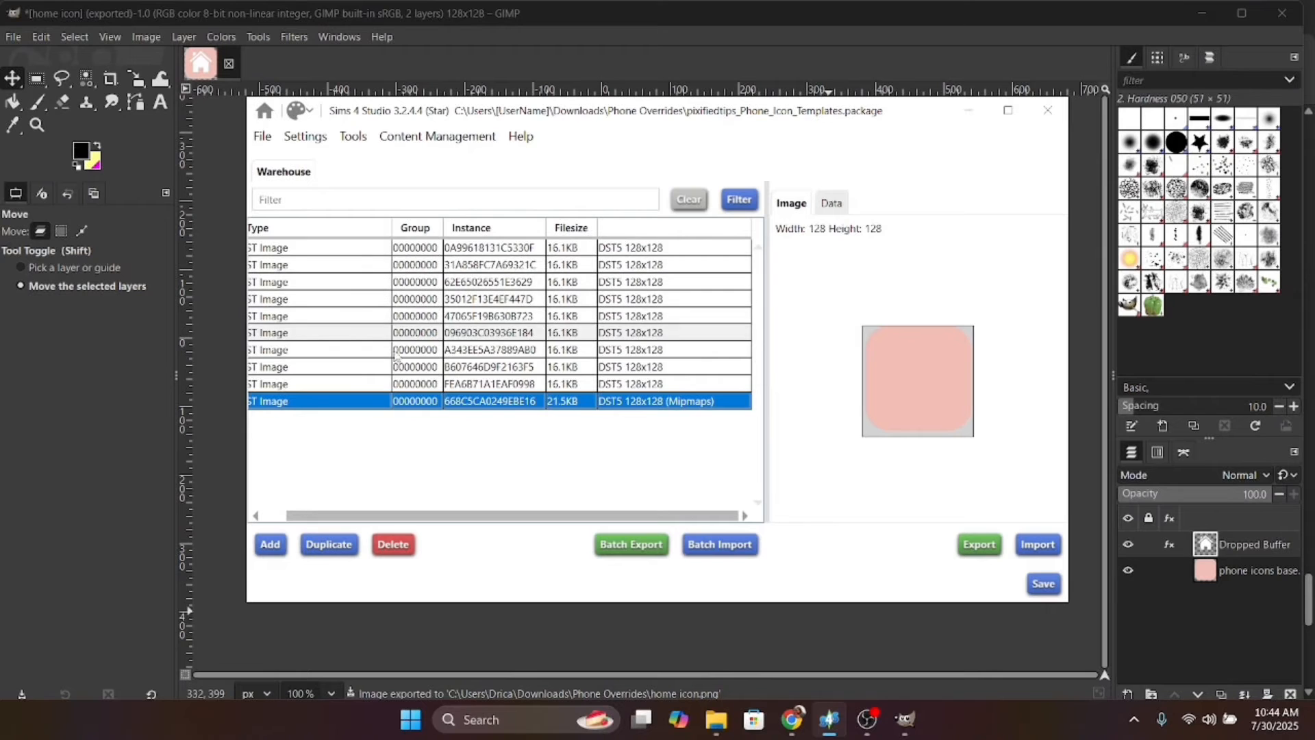
pyautogui.moveTo(572, 512); pyautogui.dragTo(548, 514)
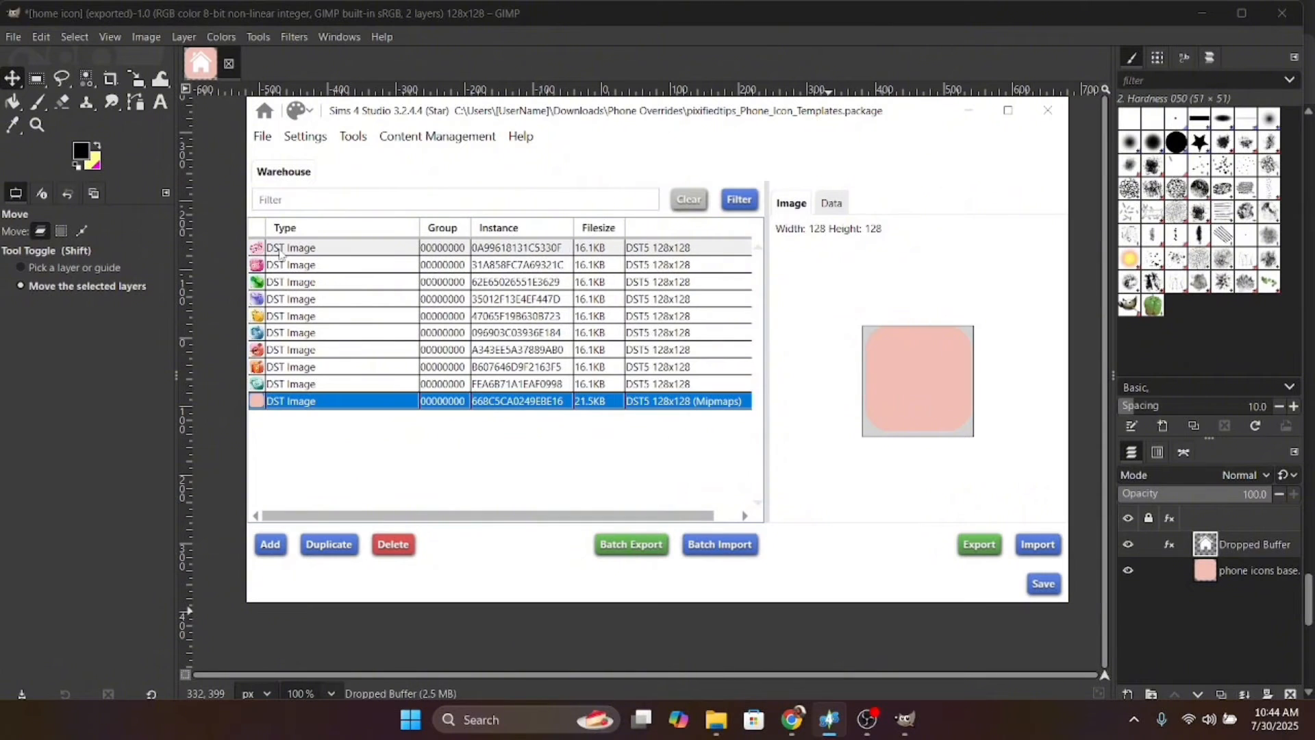
pyautogui.click(288, 334)
pyautogui.click(1046, 545)
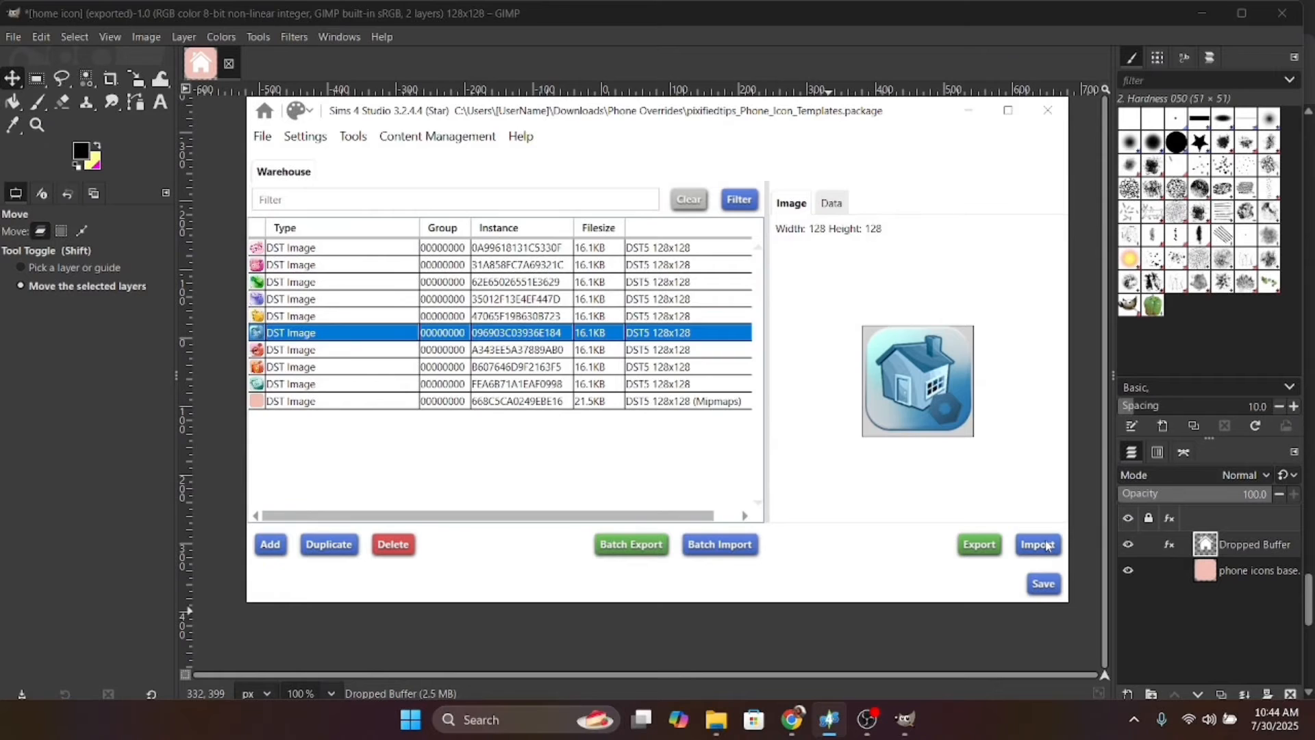
pyautogui.click(541, 258)
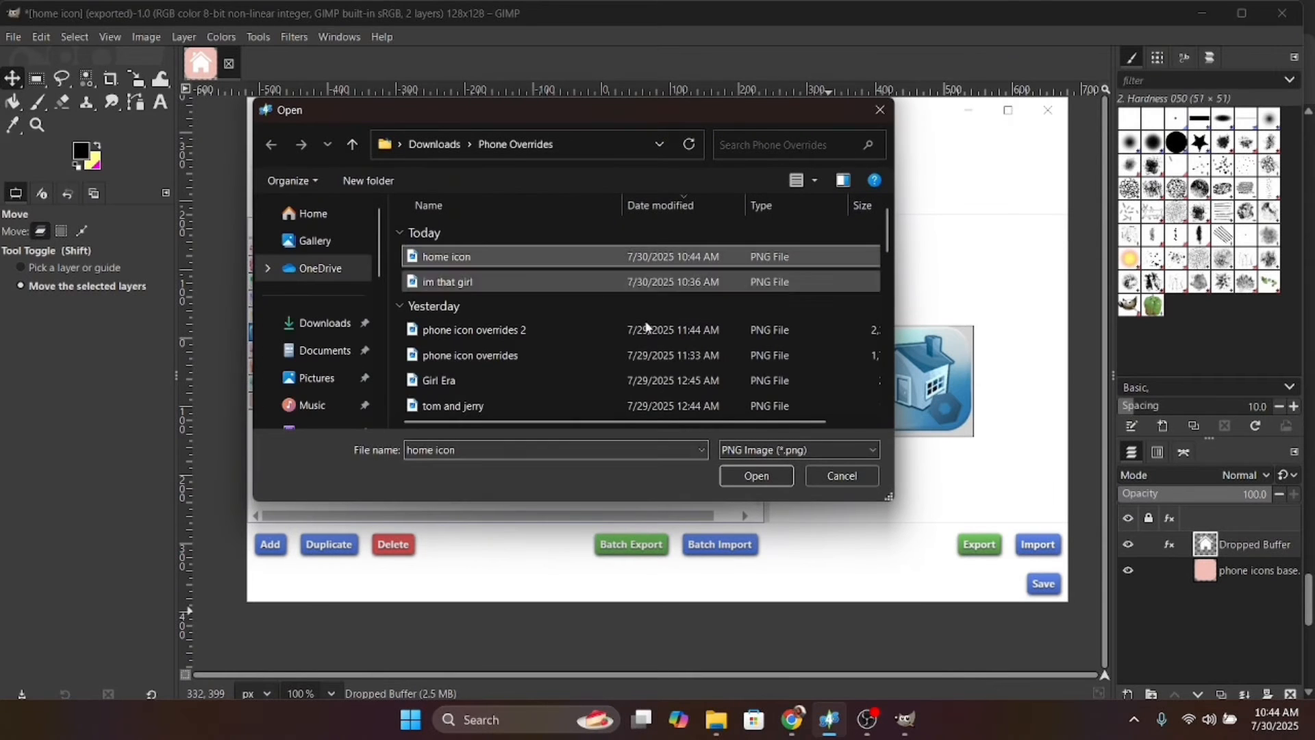
pyautogui.click(779, 479)
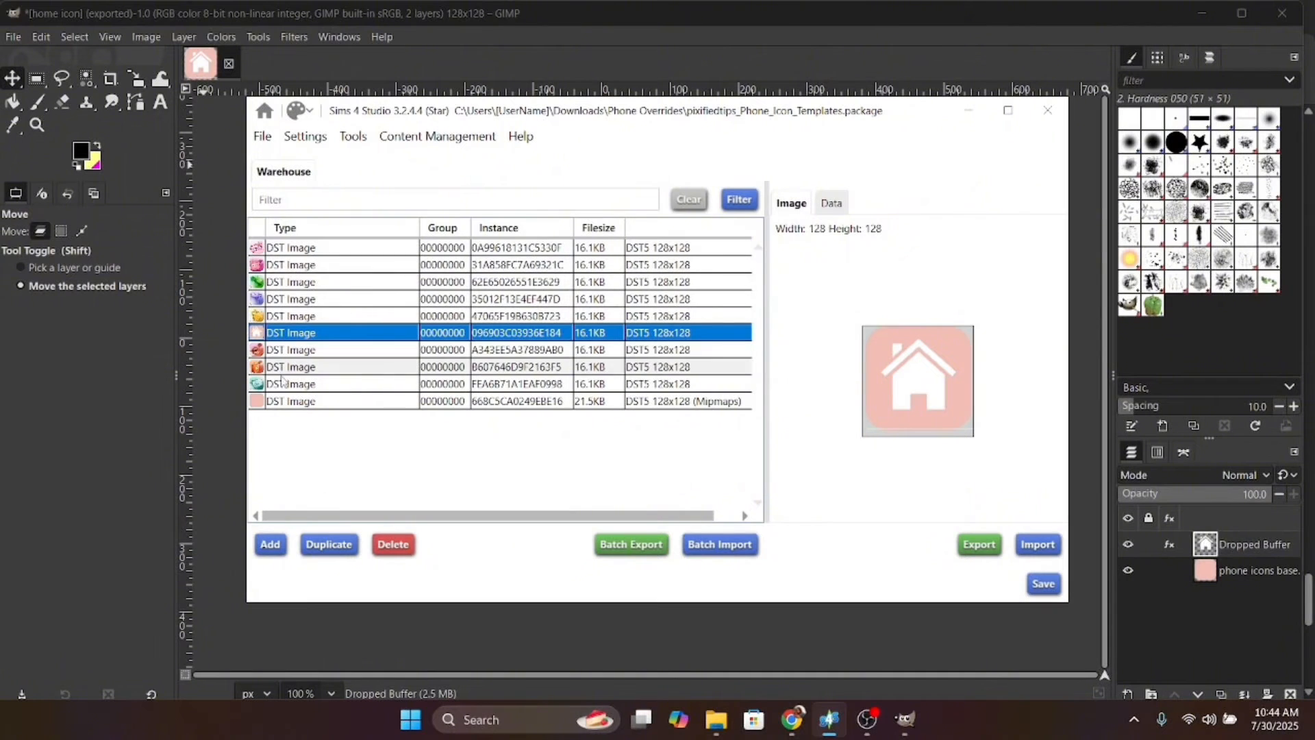
# Step: Examine the previews of the phone icon DST images in the package, including the replaced home icon
pyautogui.click(298, 250)
pyautogui.click(299, 267)
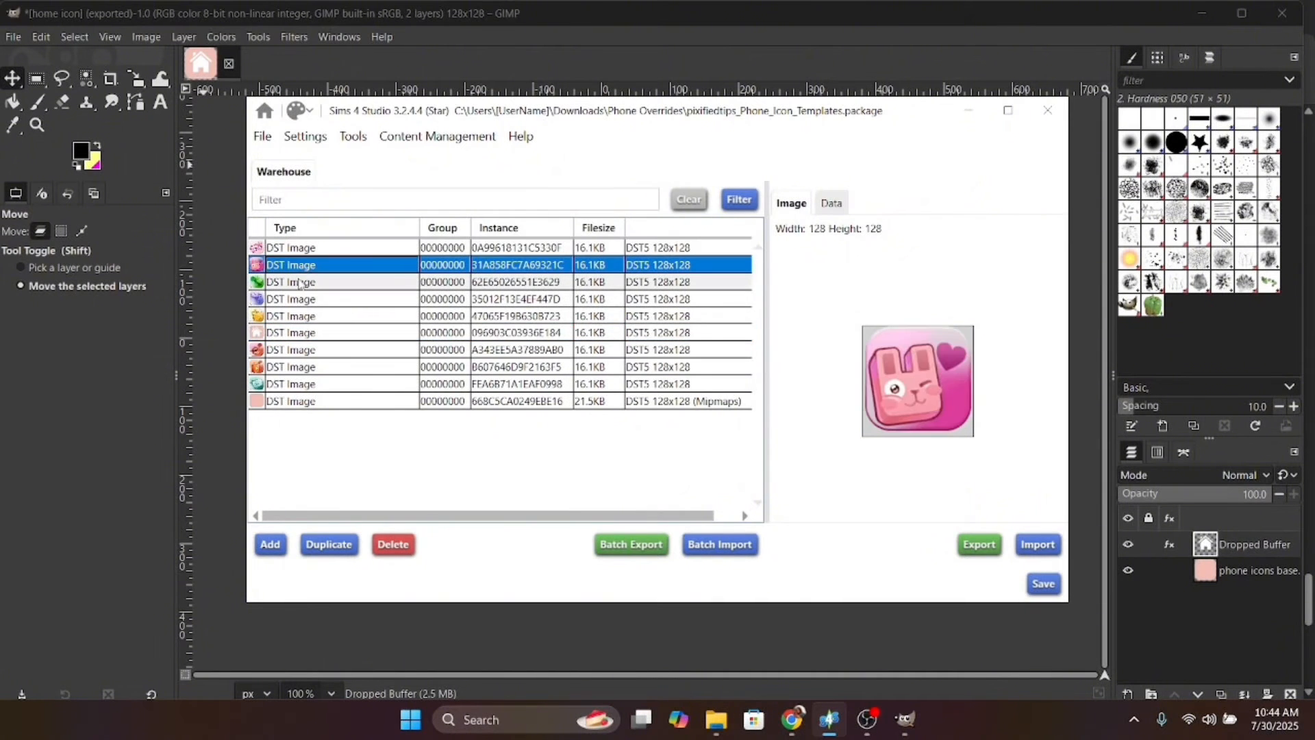
pyautogui.click(299, 283)
pyautogui.click(298, 300)
pyautogui.click(299, 316)
pyautogui.click(298, 333)
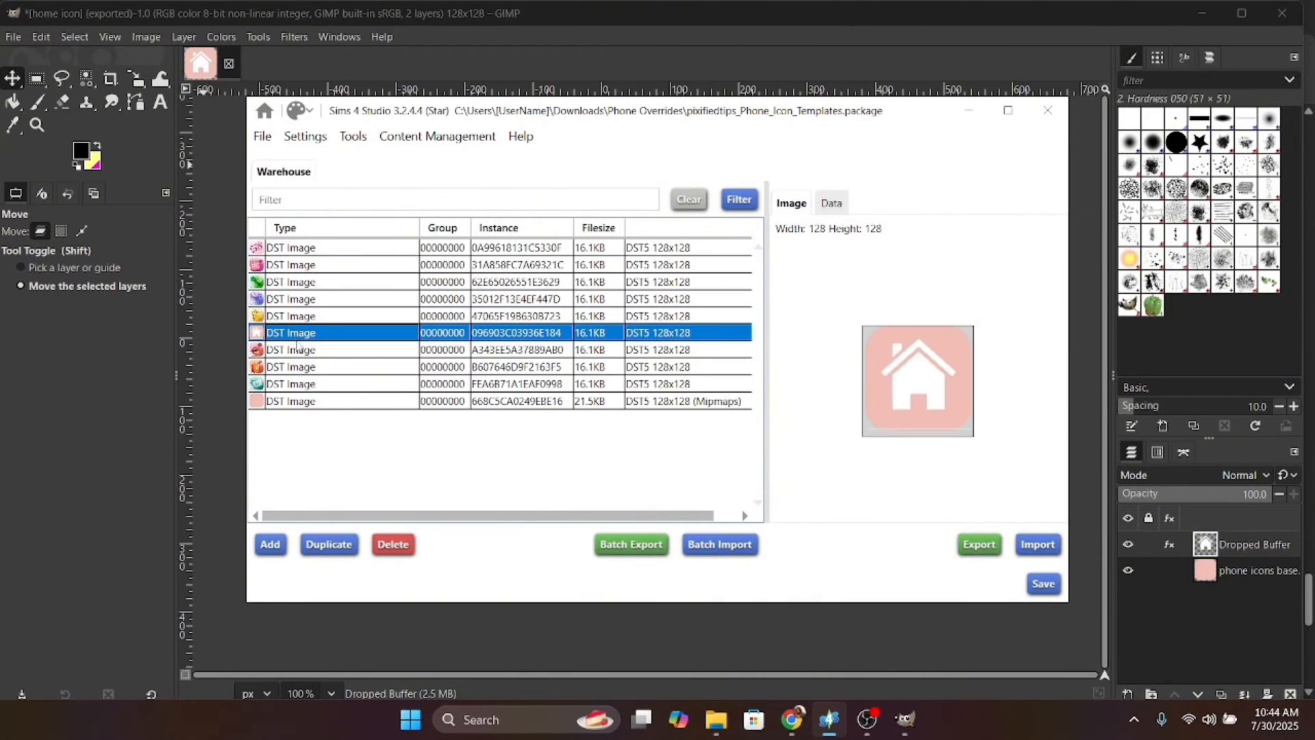
pyautogui.click(297, 350)
pyautogui.click(297, 368)
pyautogui.click(296, 385)
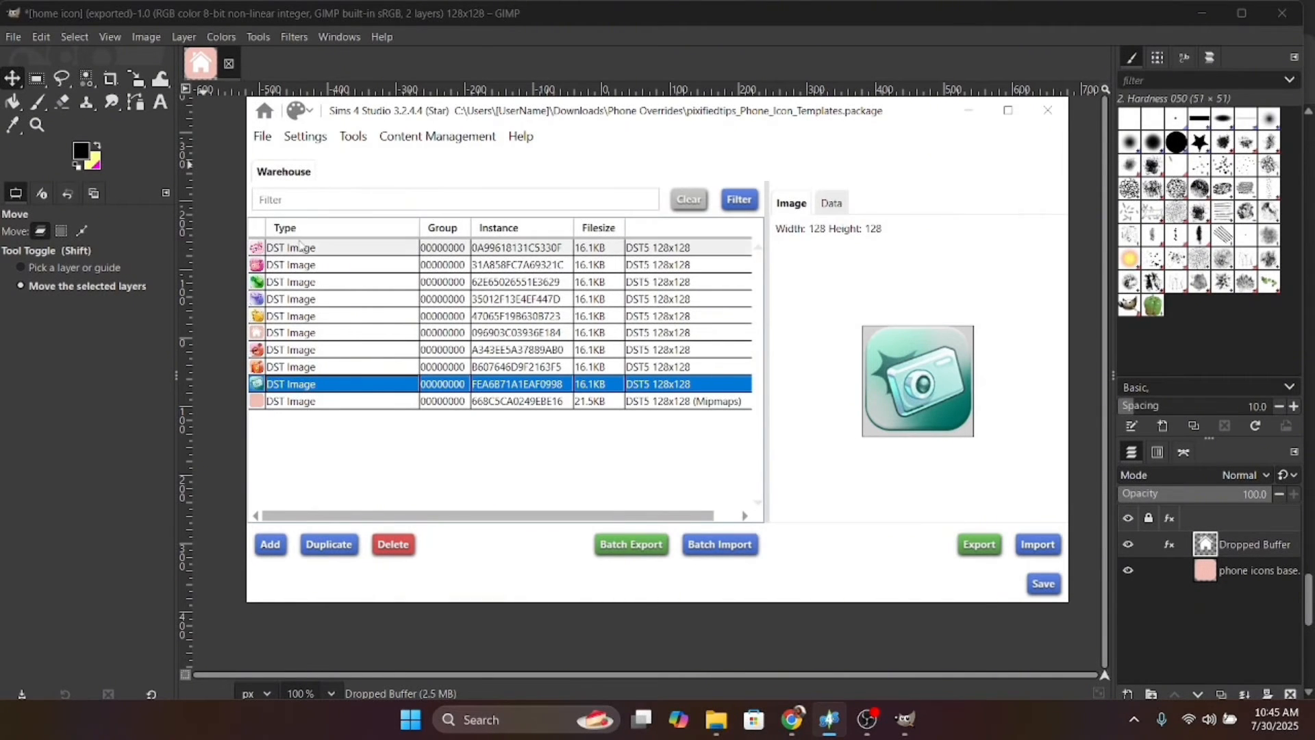
pyautogui.click(296, 367)
pyautogui.click(299, 350)
pyautogui.click(302, 333)
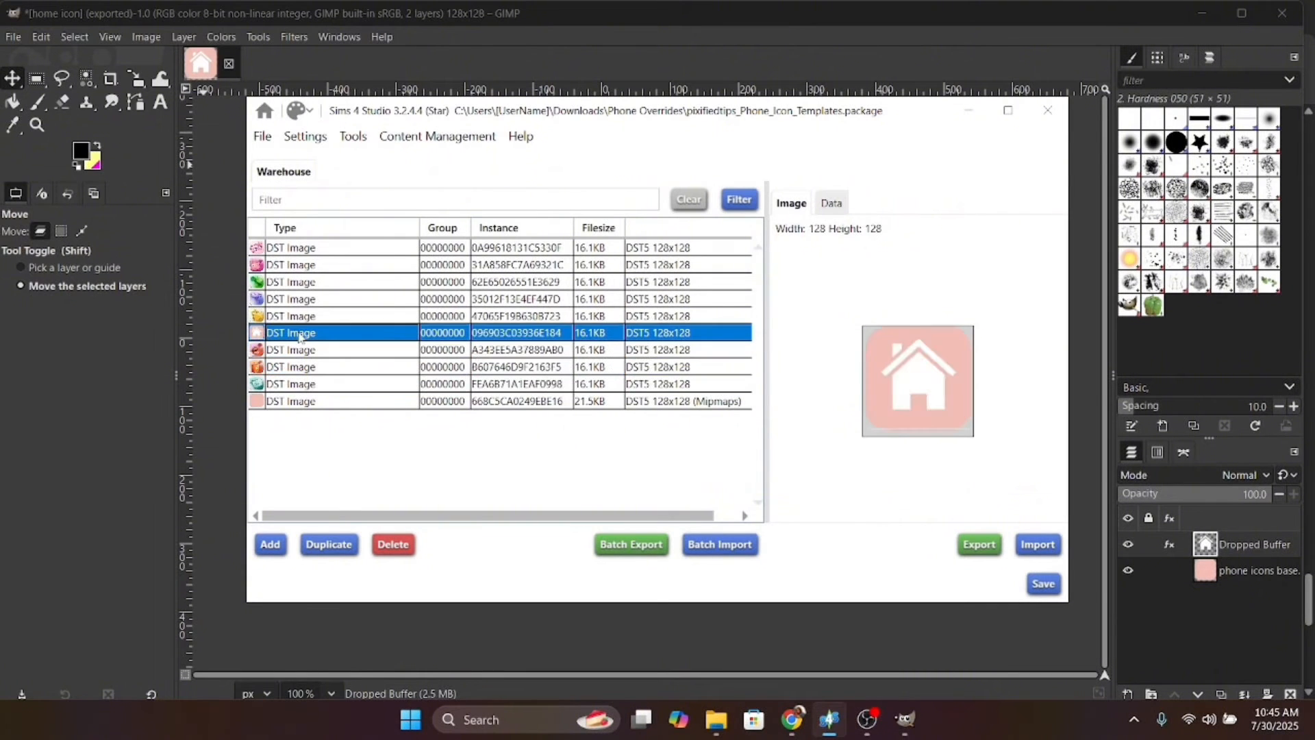
pyautogui.click(307, 316)
pyautogui.click(306, 299)
pyautogui.click(306, 282)
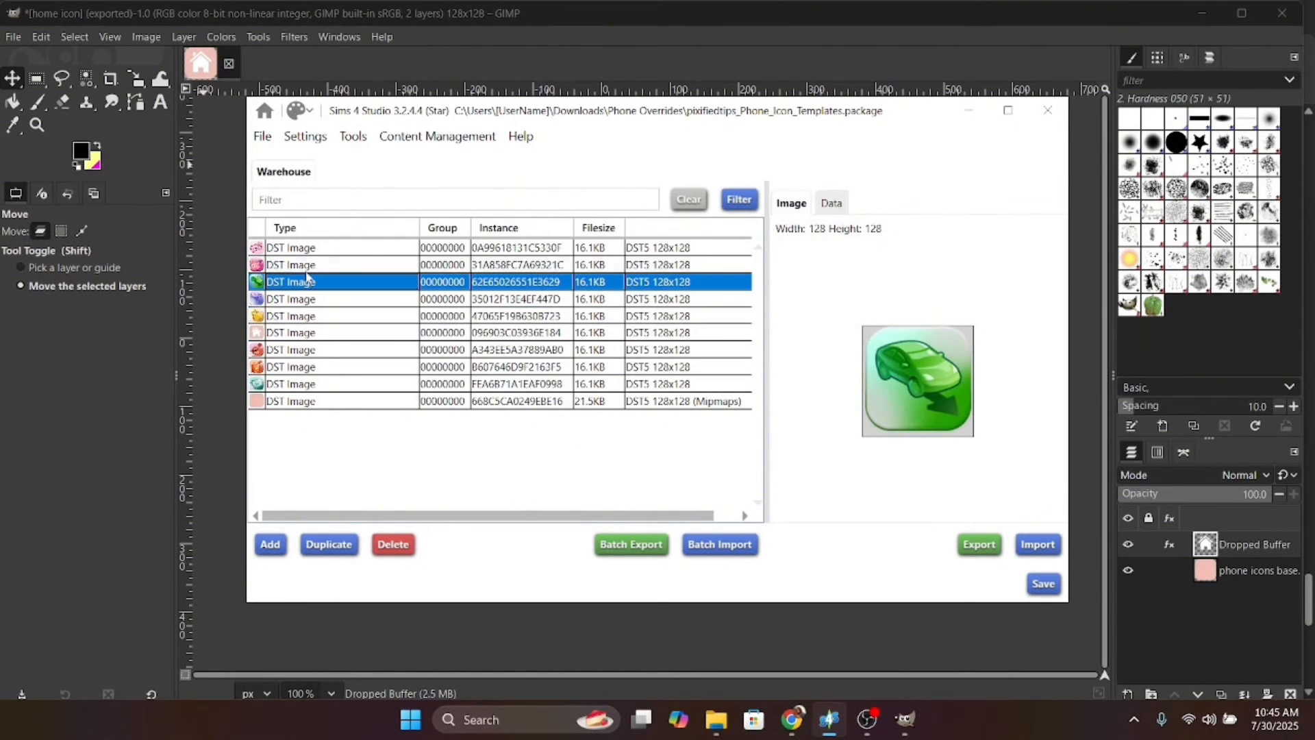
pyautogui.click(308, 264)
pyautogui.click(308, 251)
pyautogui.click(298, 298)
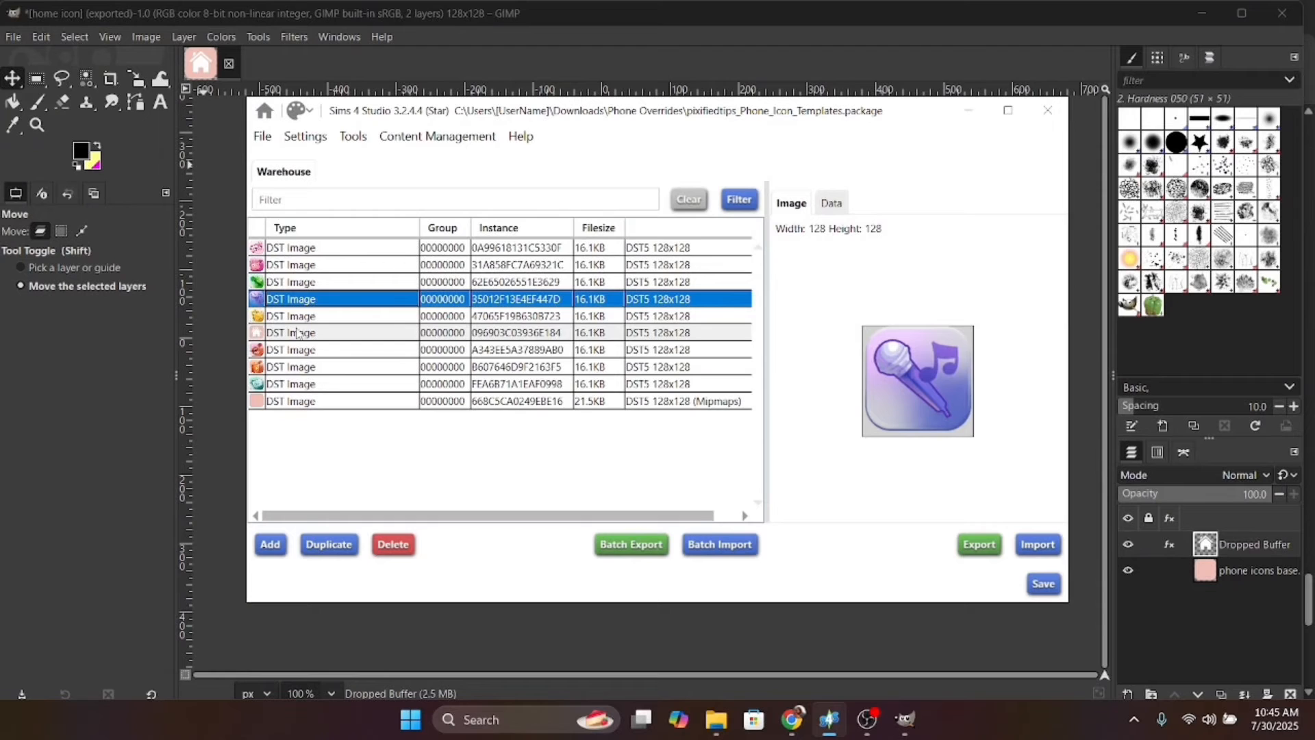
pyautogui.click(262, 148)
pyautogui.click(284, 228)
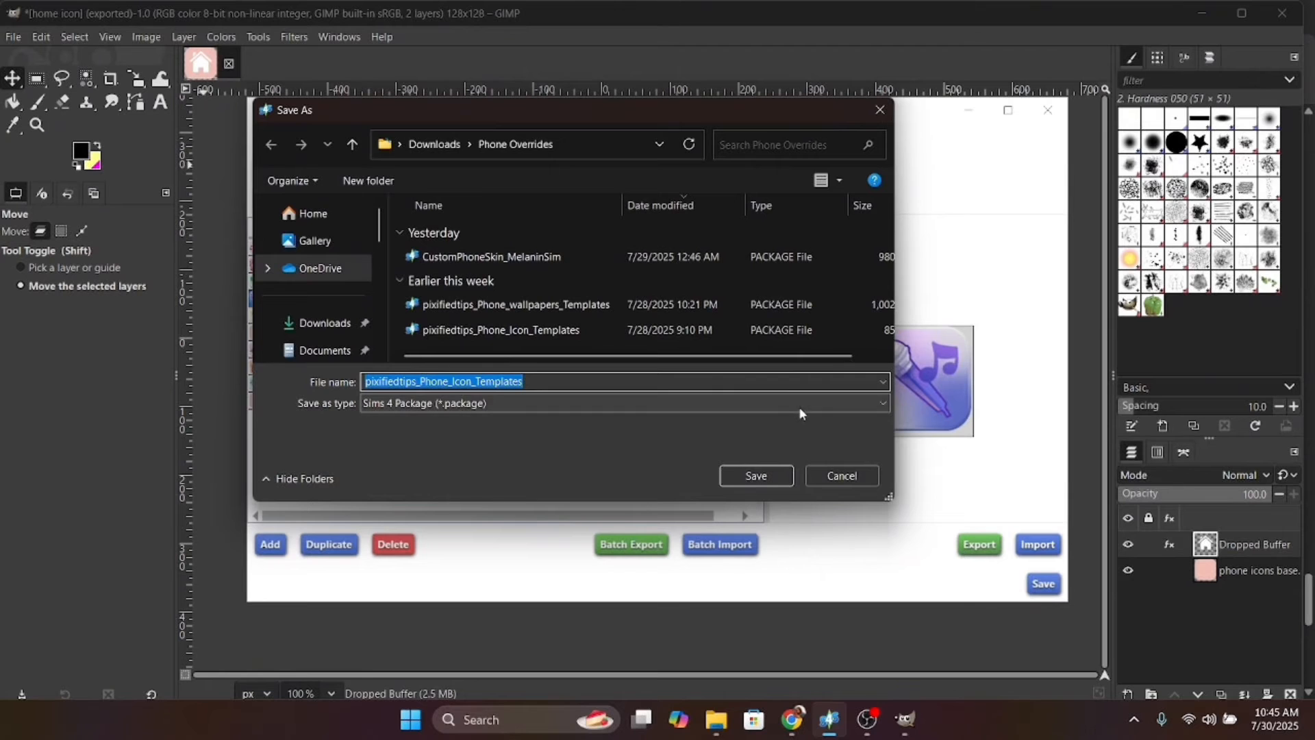
pyautogui.click(843, 476)
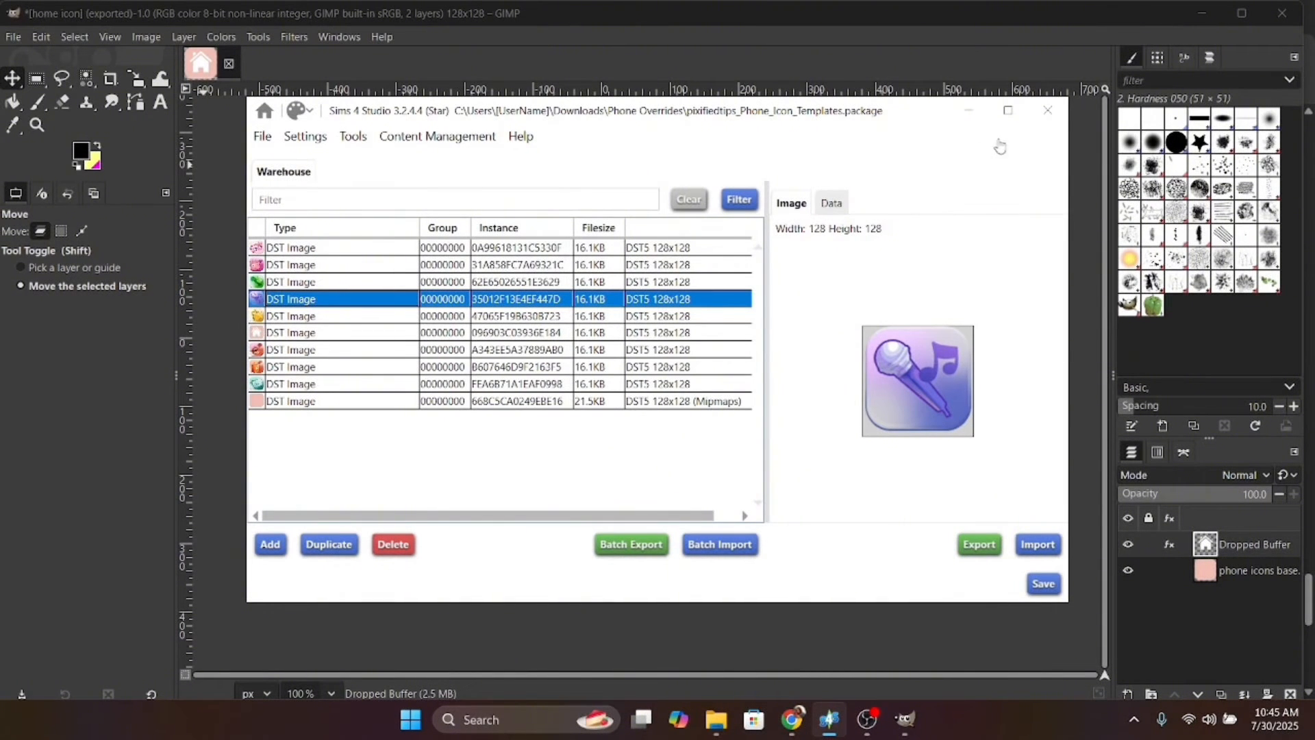
# Step: Close the icon template package and delete the Dropped Buffer layer from the home icon image in GIMP
pyautogui.click(1048, 111)
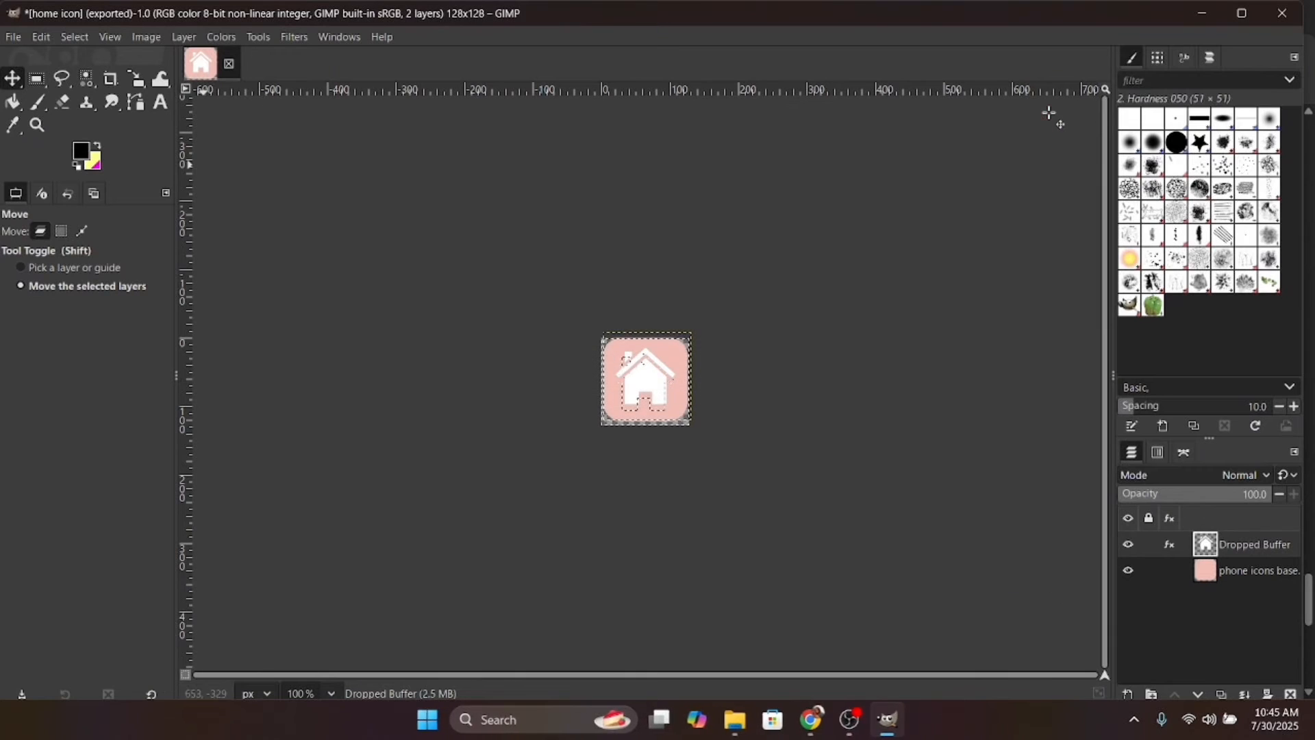
pyautogui.click(1283, 12)
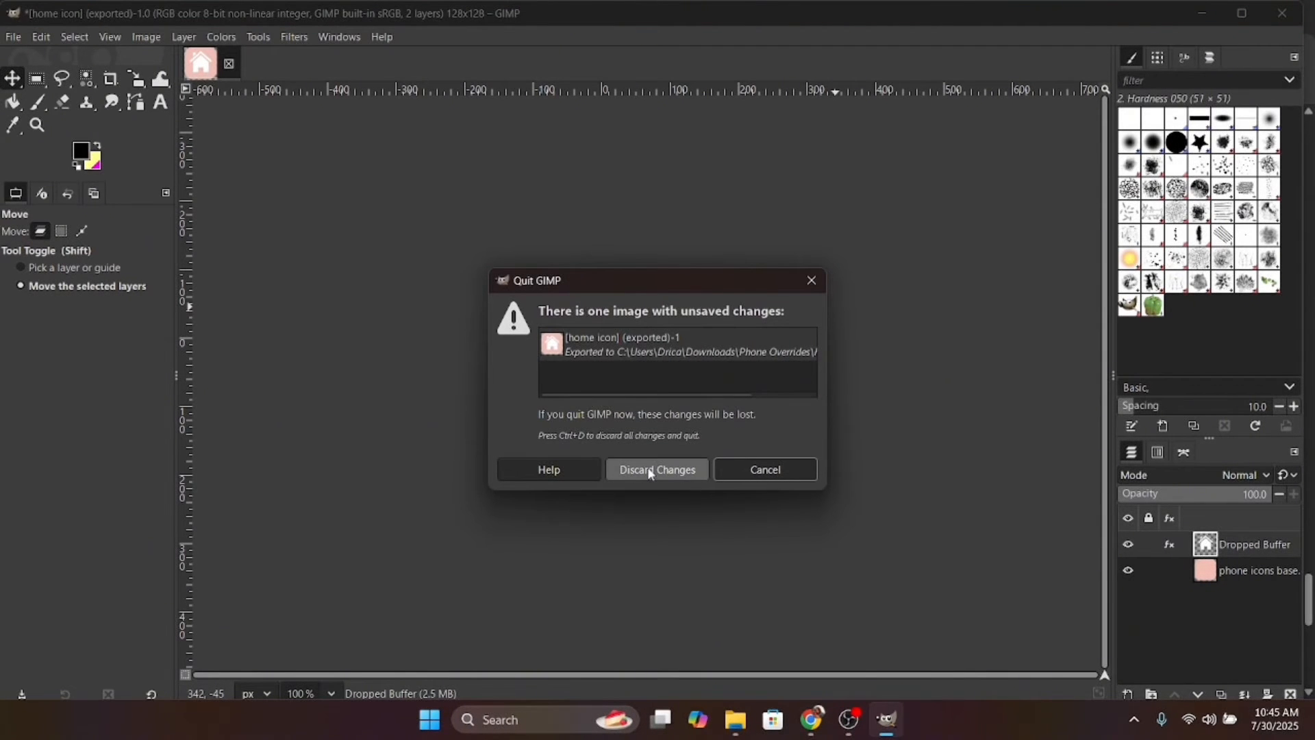
pyautogui.click(1262, 537)
pyautogui.rightClick(1265, 539)
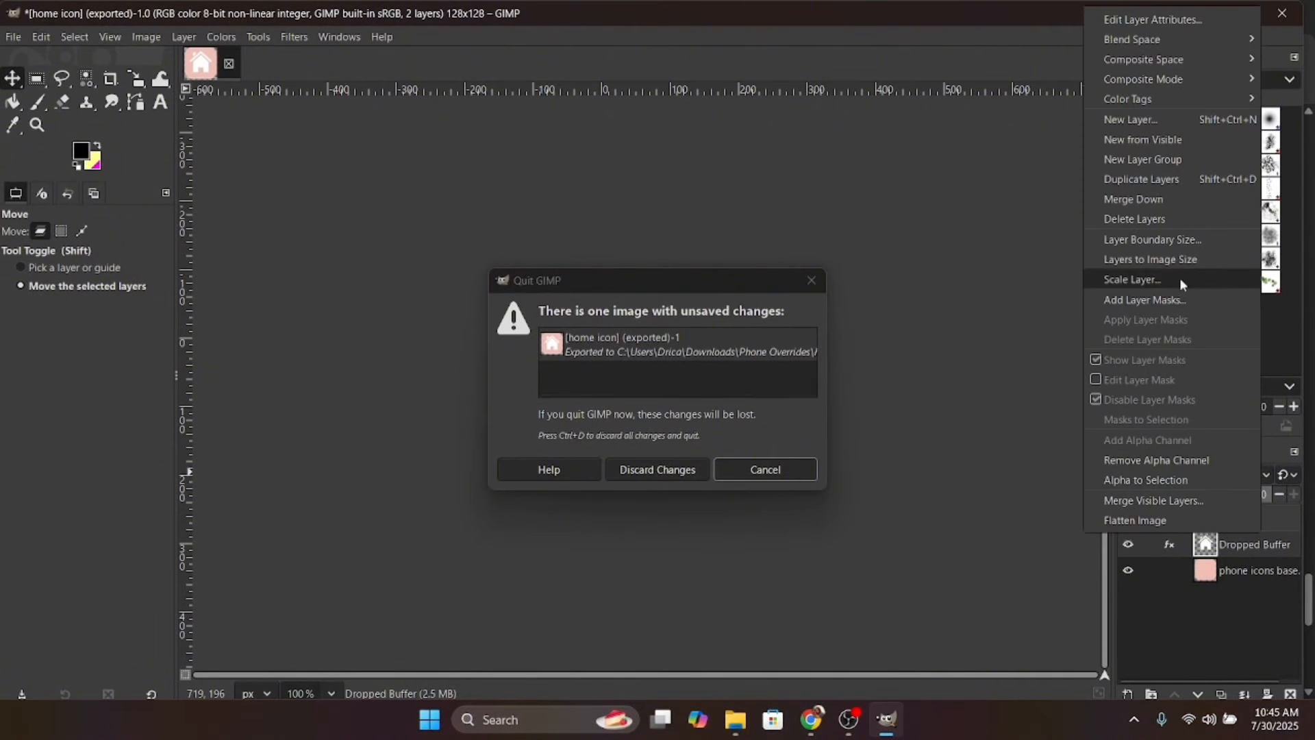
pyautogui.click(1163, 219)
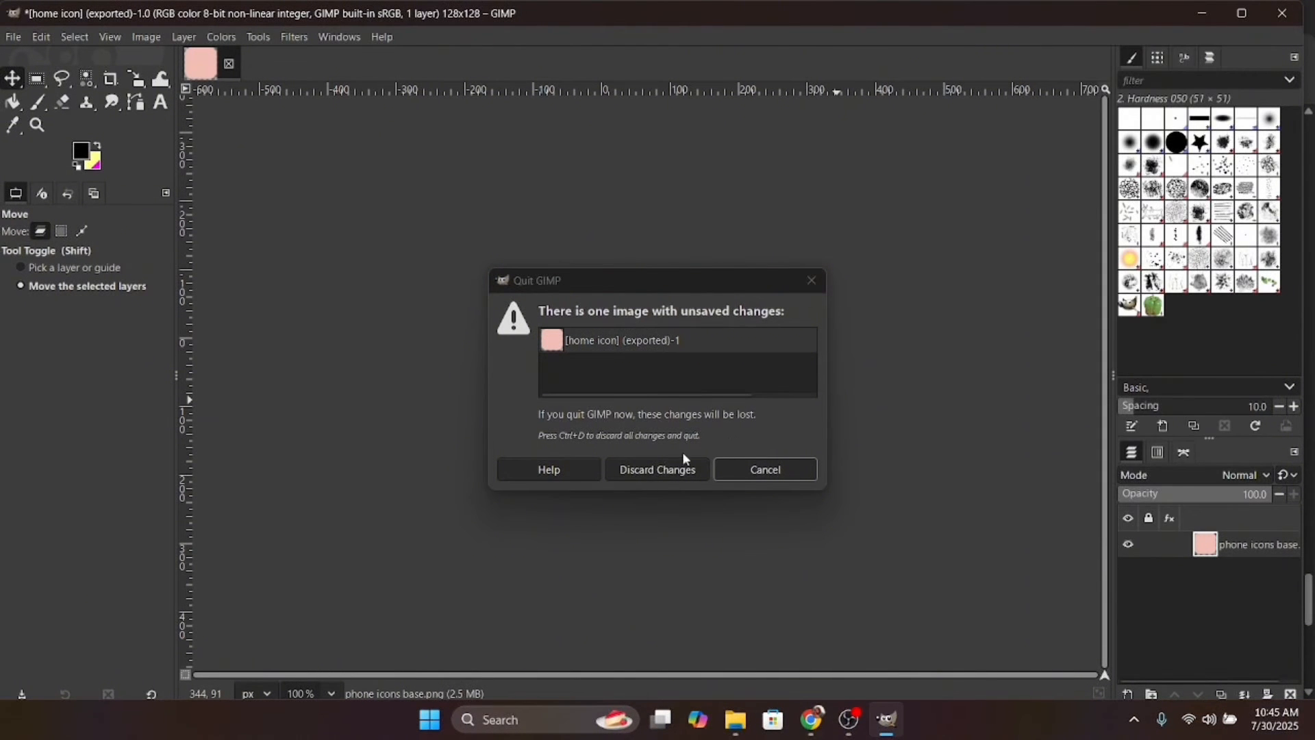
pyautogui.click(811, 280)
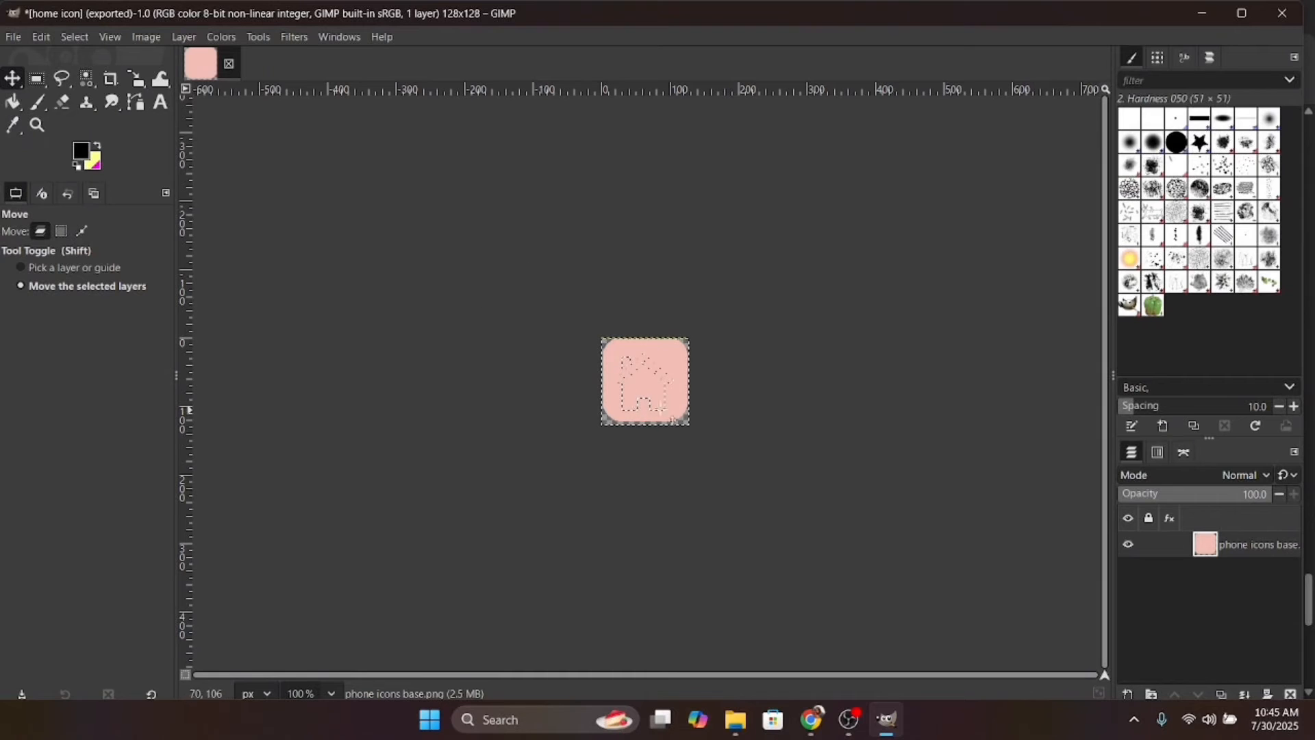
# Step: Close the home icon image and discard its changes
pyautogui.click(230, 64)
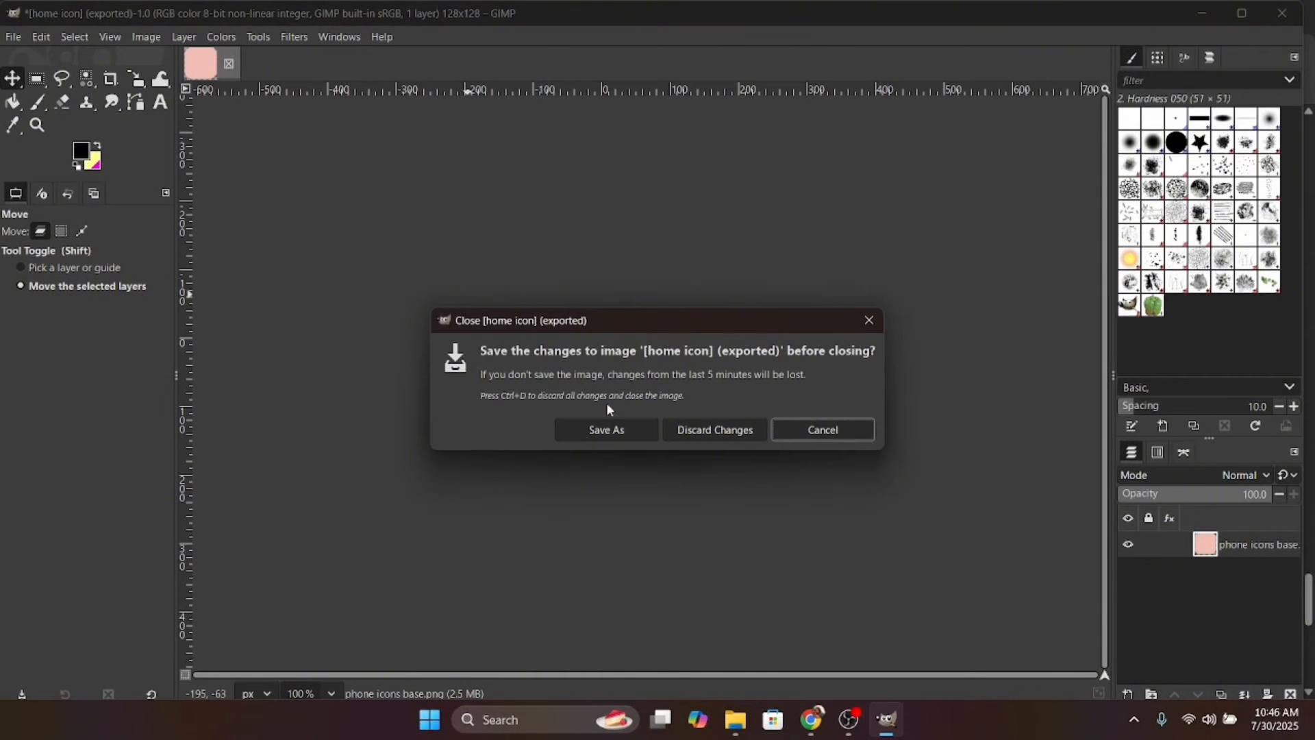
pyautogui.click(717, 430)
pyautogui.click(15, 38)
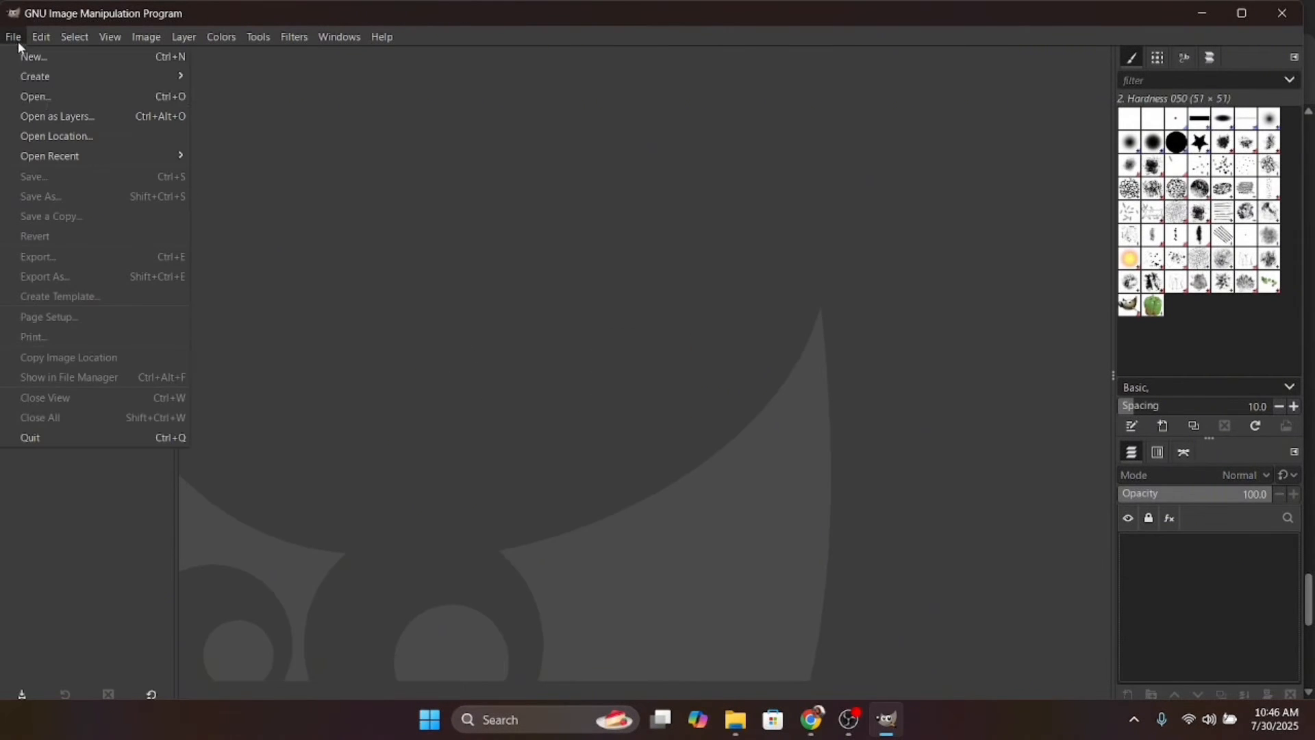
pyautogui.click(42, 103)
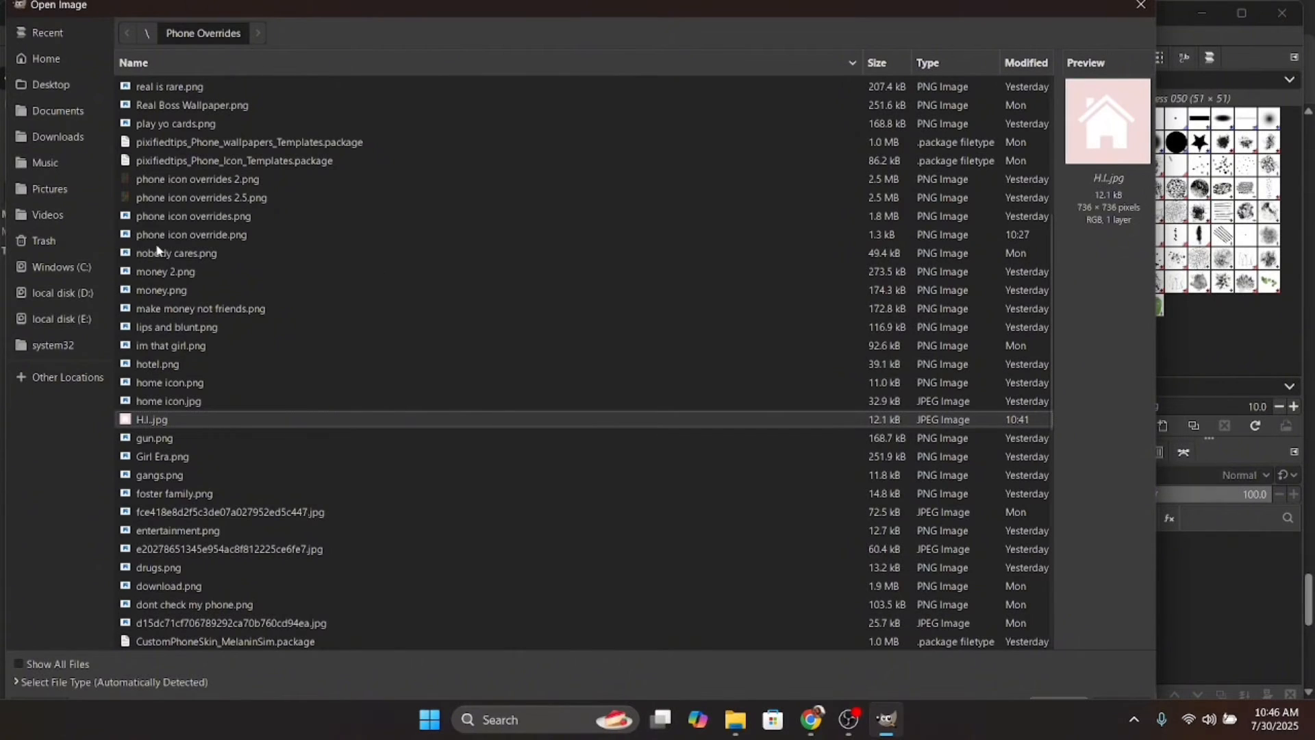
pyautogui.scroll(-2, 221, 338)
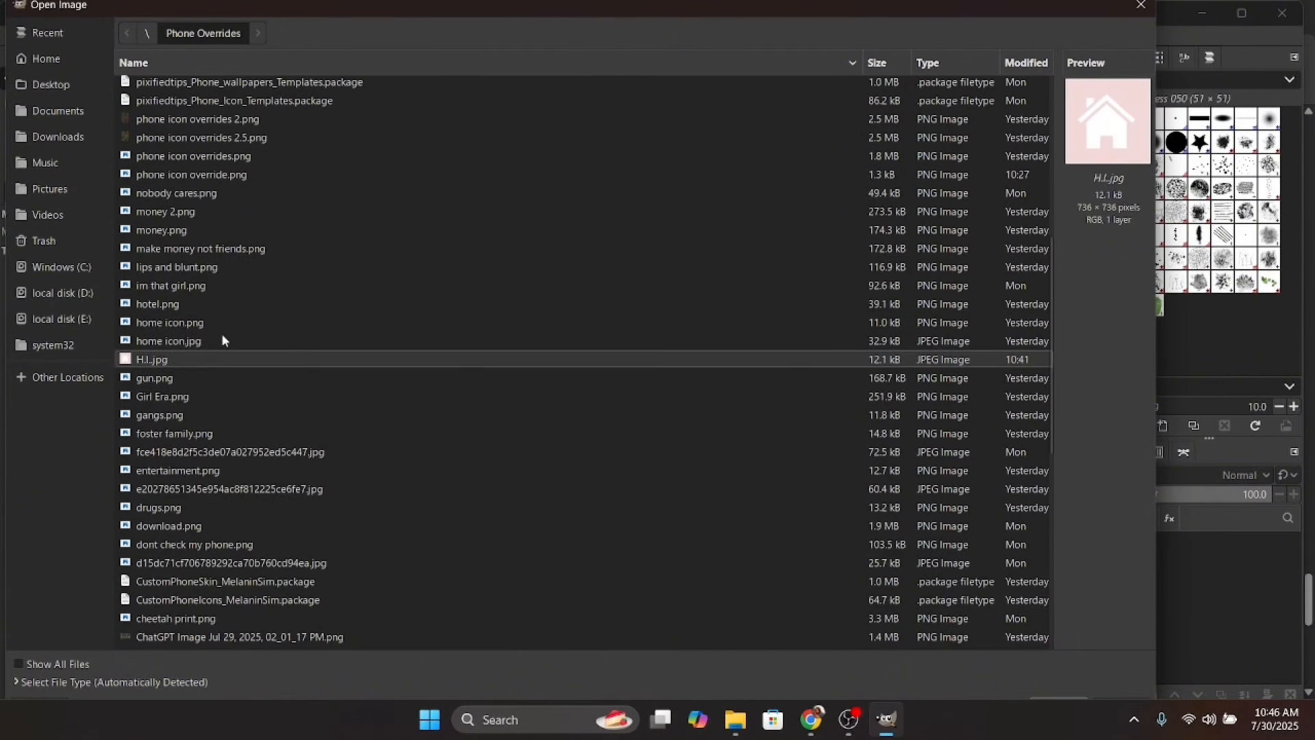
pyautogui.scroll(-15, 233, 357)
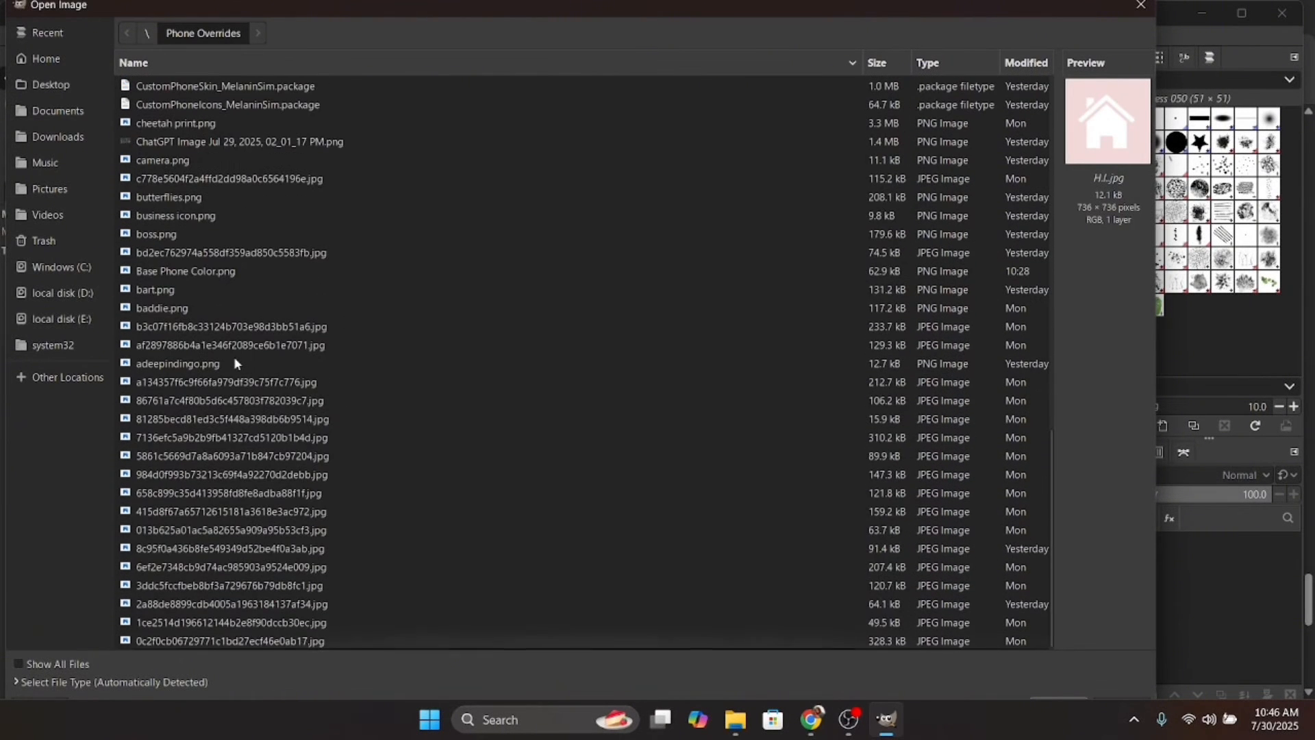
pyautogui.click(1140, 6)
# Step: Open phone icons base.png from the Phone Overrides folder in GIMP, using File Explorer
pyautogui.click(735, 719)
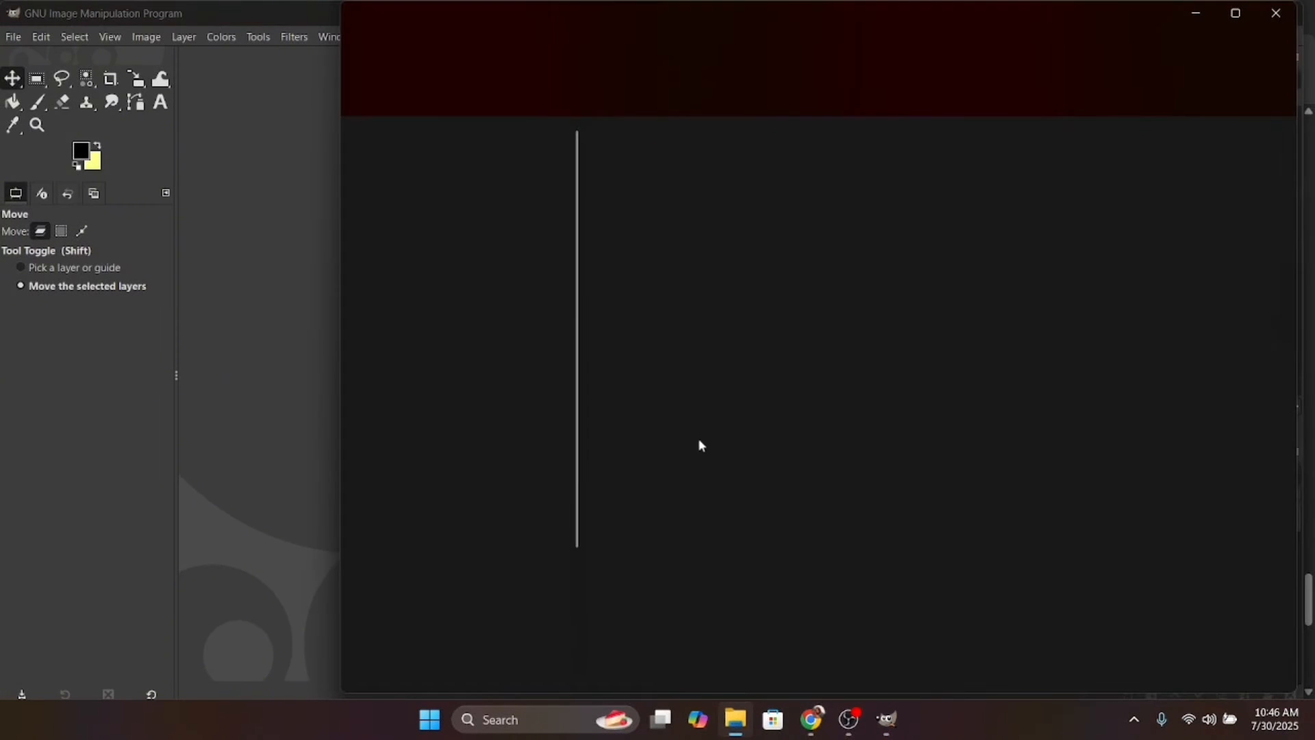
pyautogui.doubleClick(696, 286)
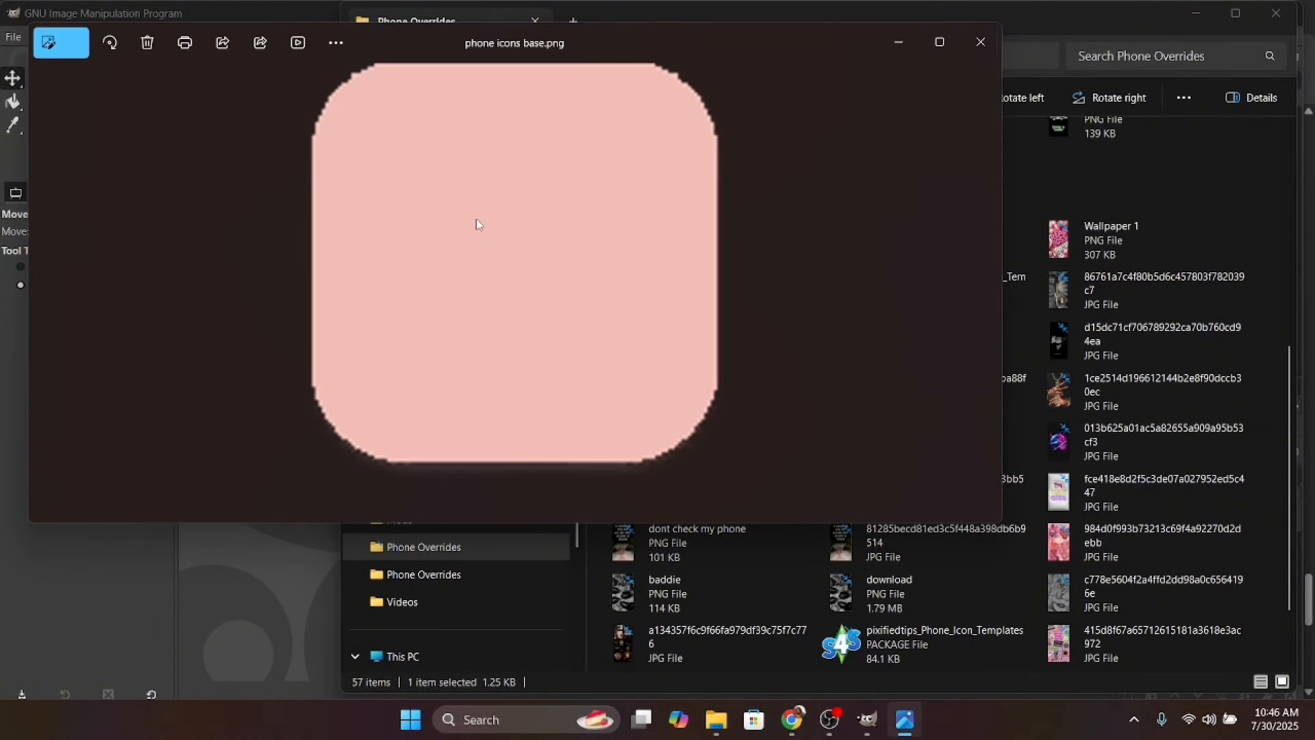
pyautogui.click(981, 42)
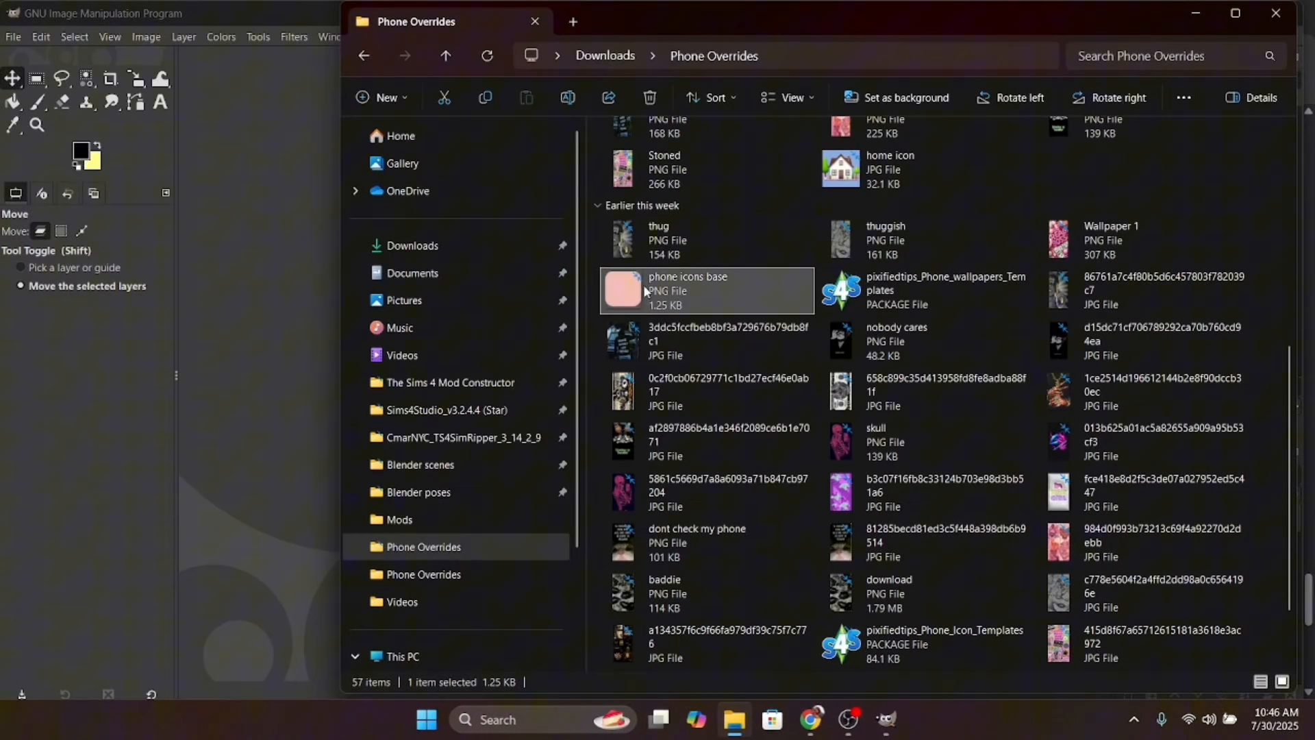
pyautogui.rightClick(703, 296)
pyautogui.moveTo(849, 182)
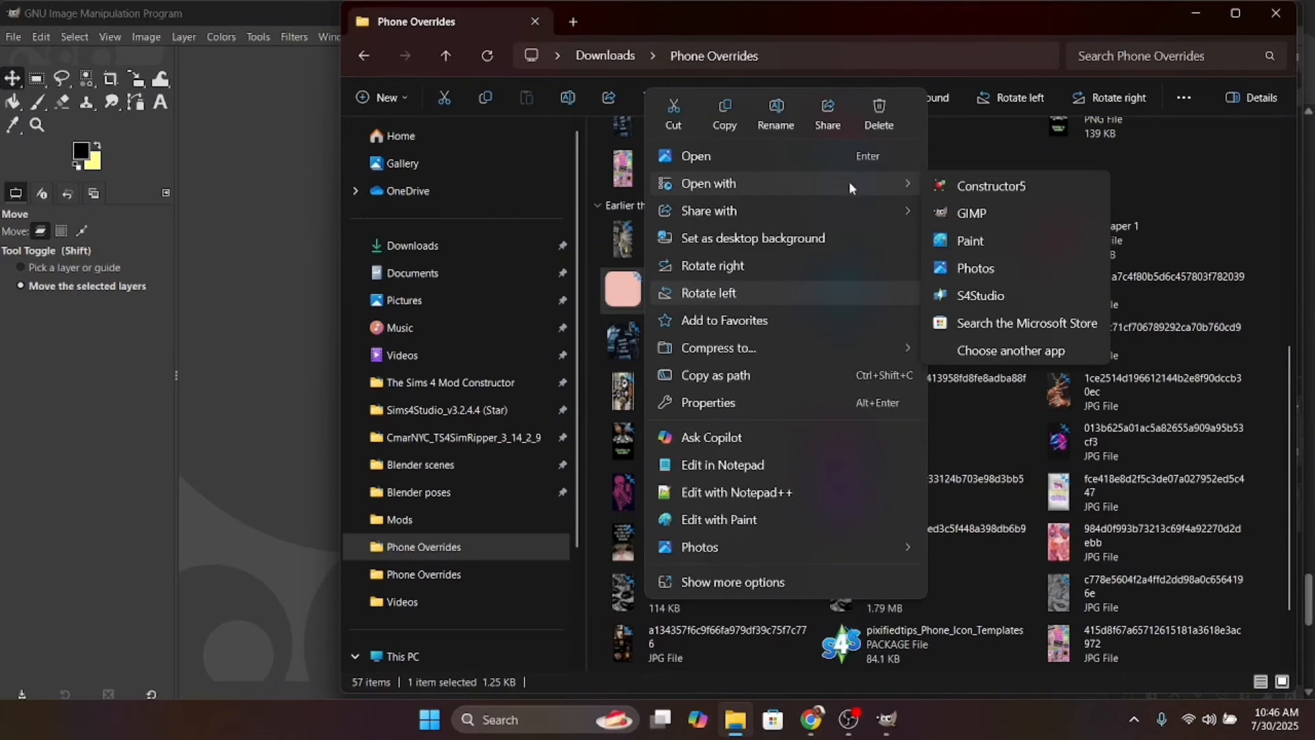
pyautogui.click(971, 213)
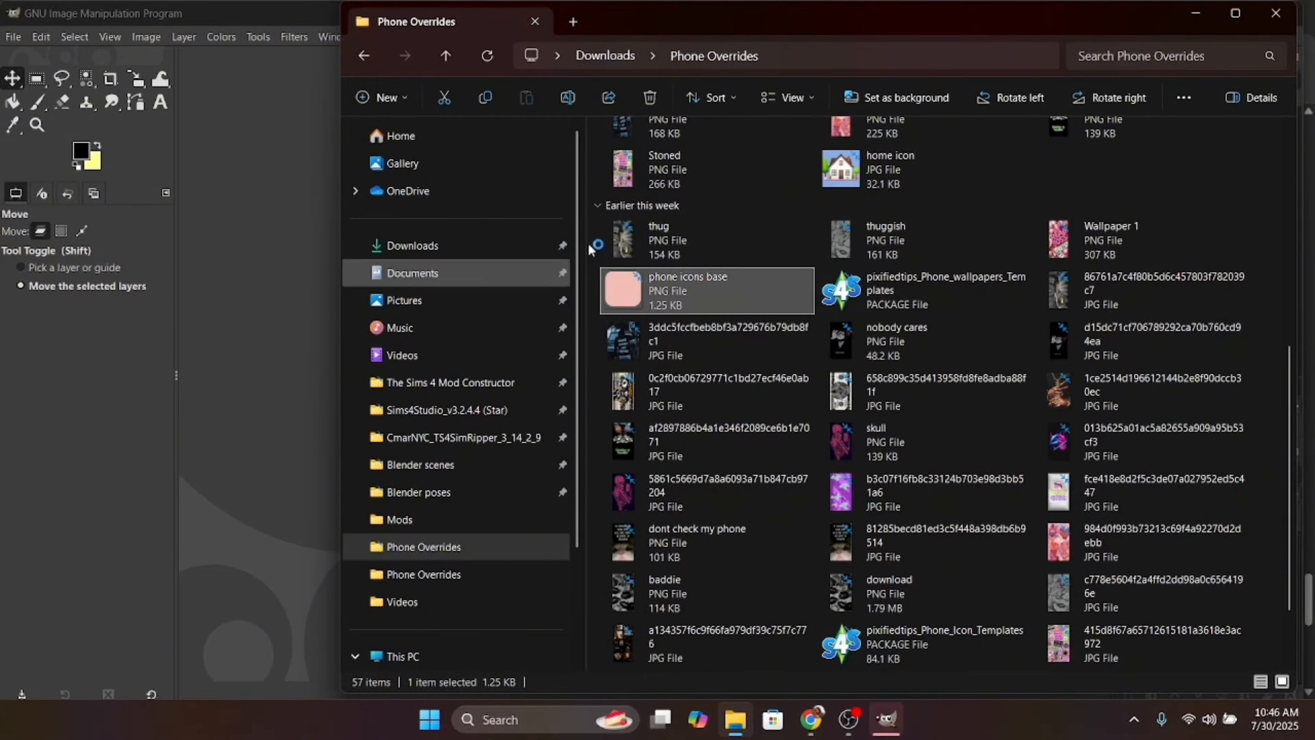
pyautogui.click(1196, 13)
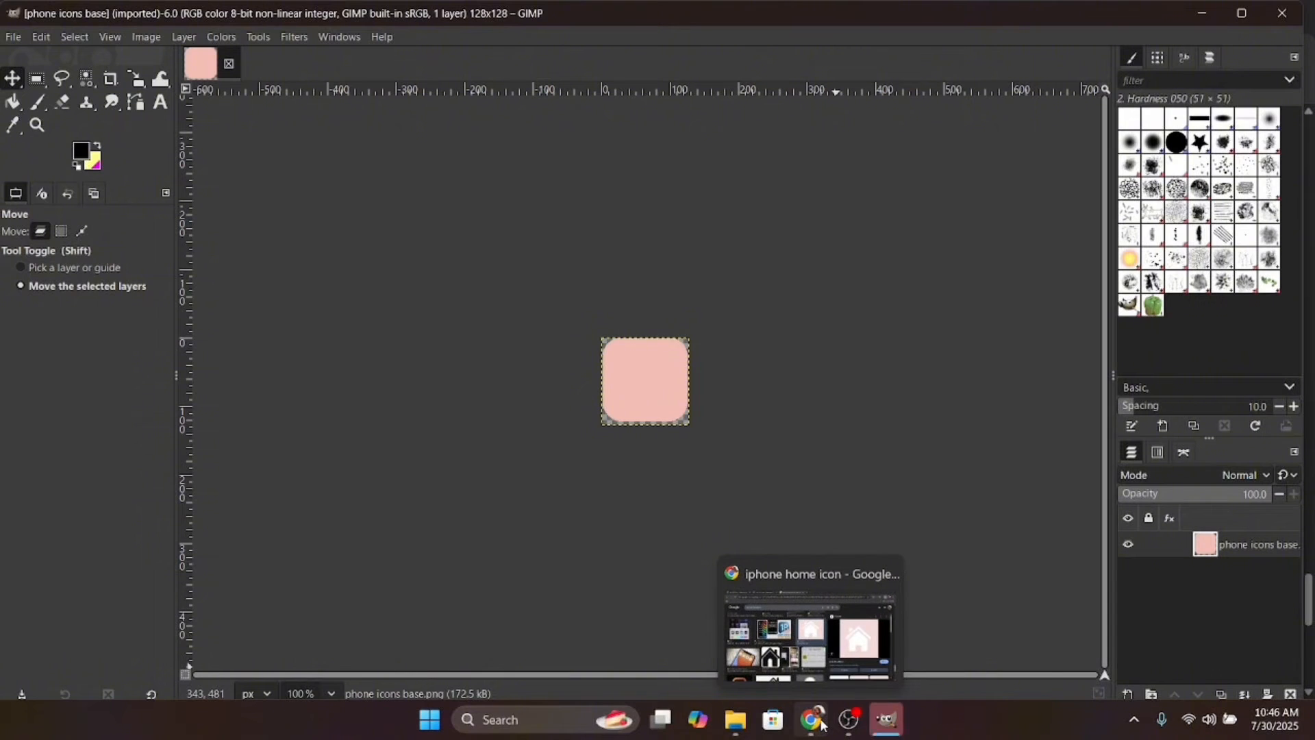
# Step: Search the Mods folder for "wicked" in File Explorer and open the TURBODRIVER_WickedWhims_Tuning package in Sims 4 Studio
pyautogui.click(735, 730)
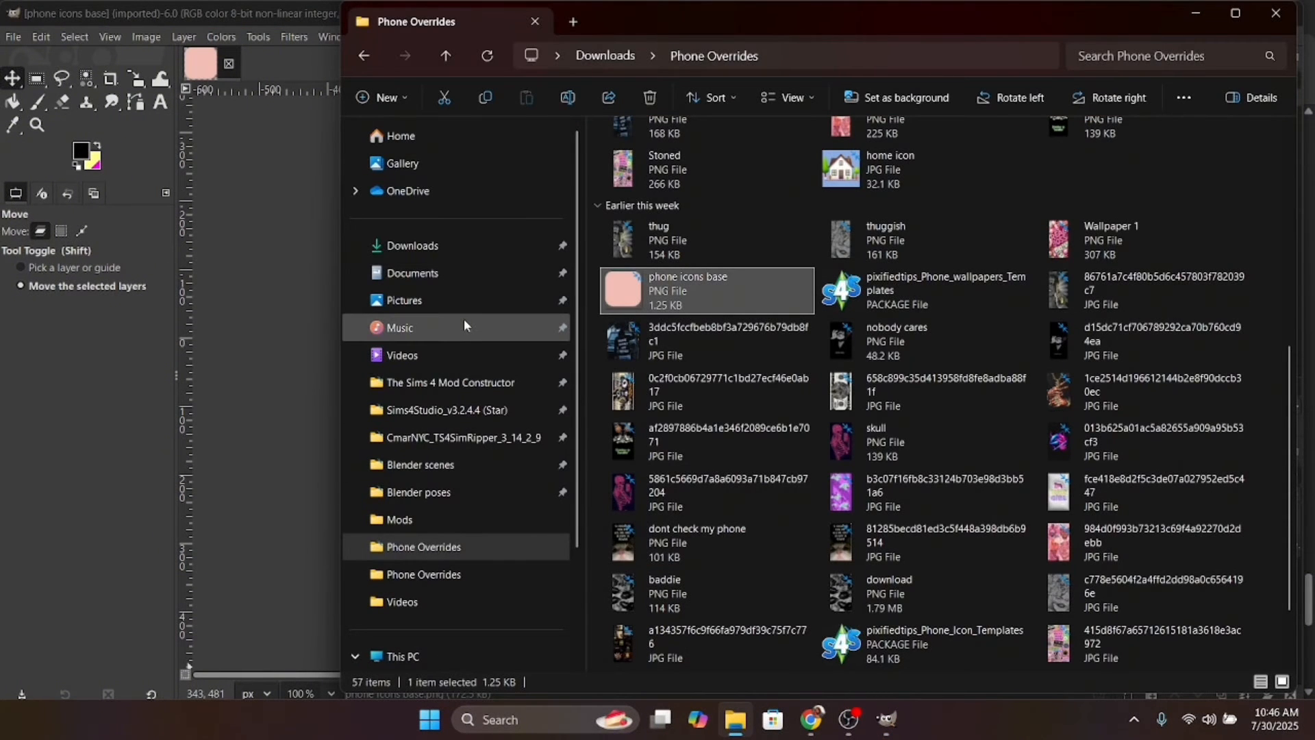
pyautogui.click(432, 519)
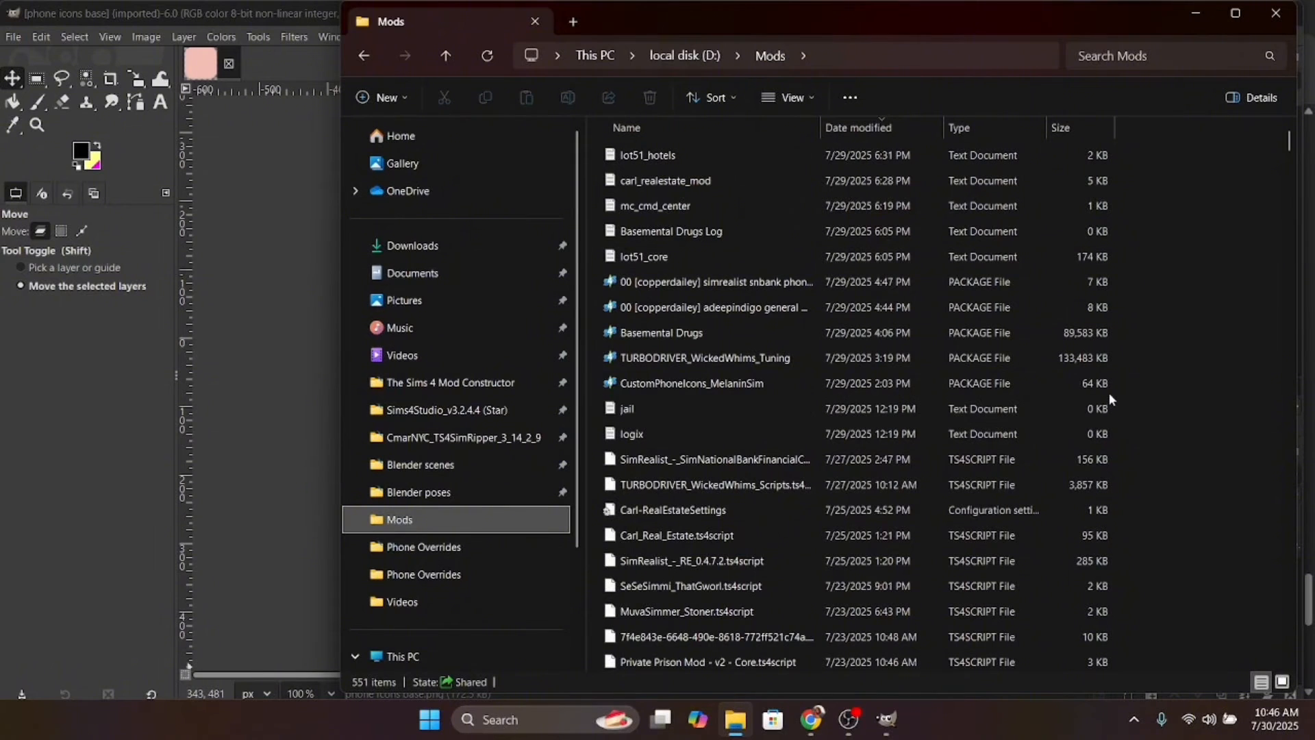
pyautogui.click(1172, 59)
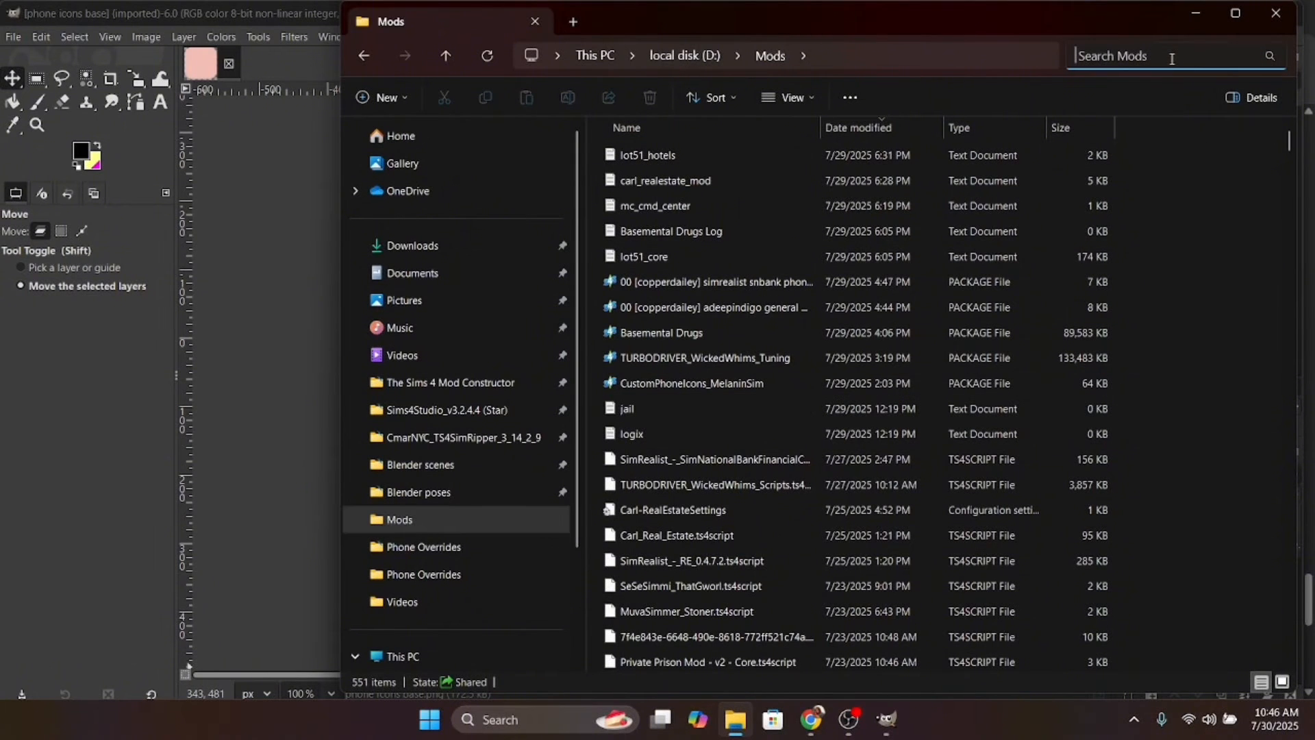
pyautogui.write('wicked')
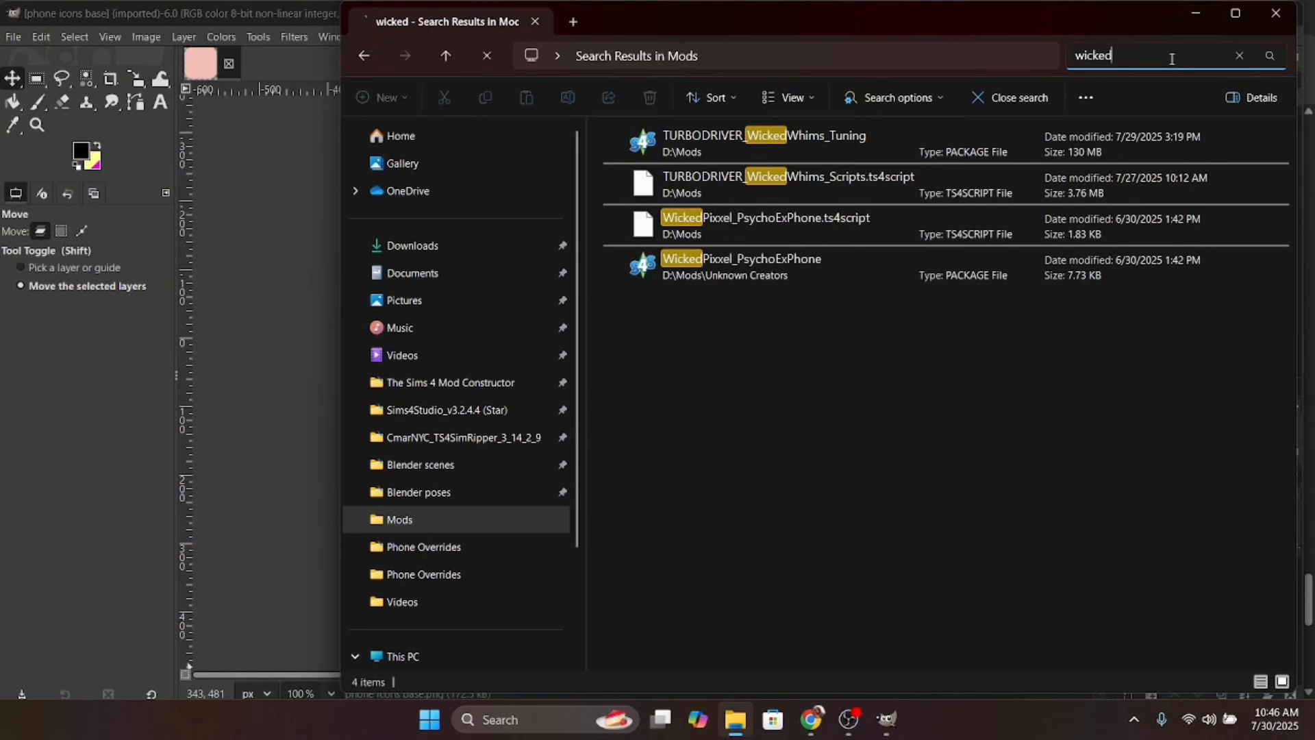
pyautogui.click(873, 138)
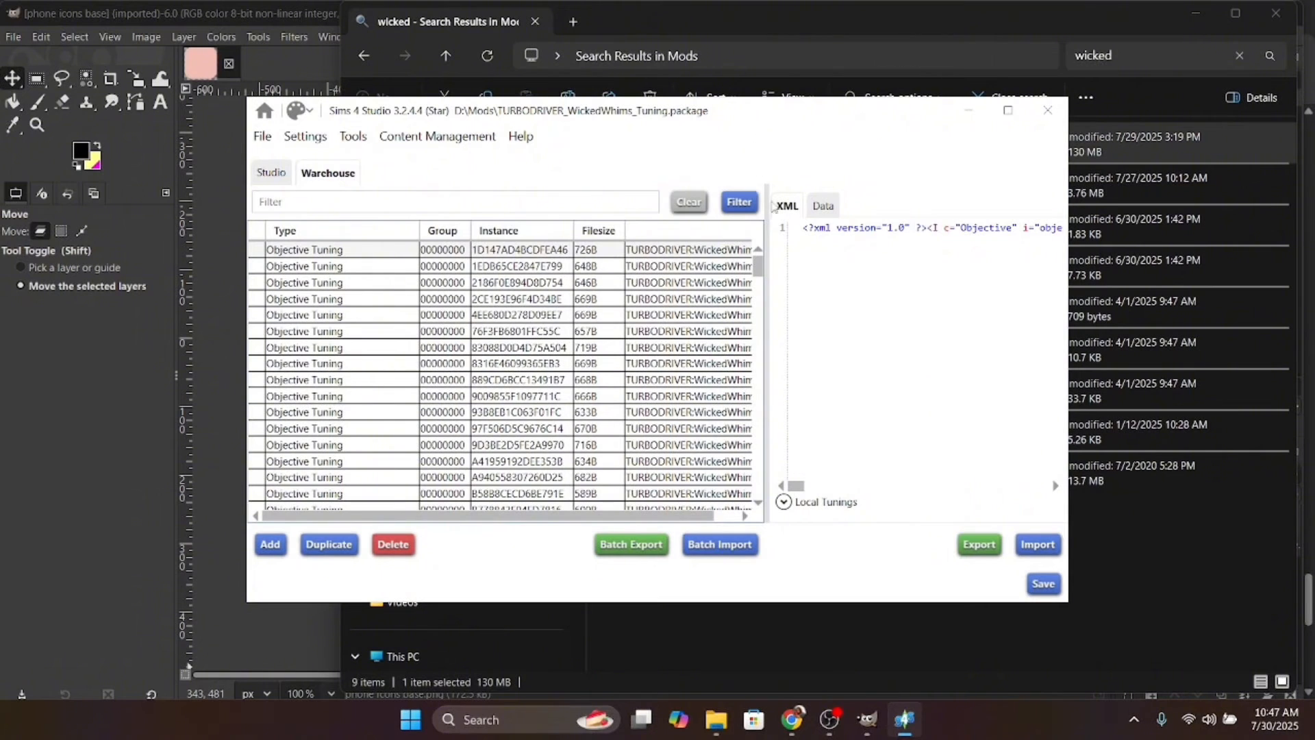
# Step: Filter the package's resource list by "dst" to show only the DST images
pyautogui.moveTo(759, 267); pyautogui.dragTo(579, 161)
pyautogui.click(356, 201)
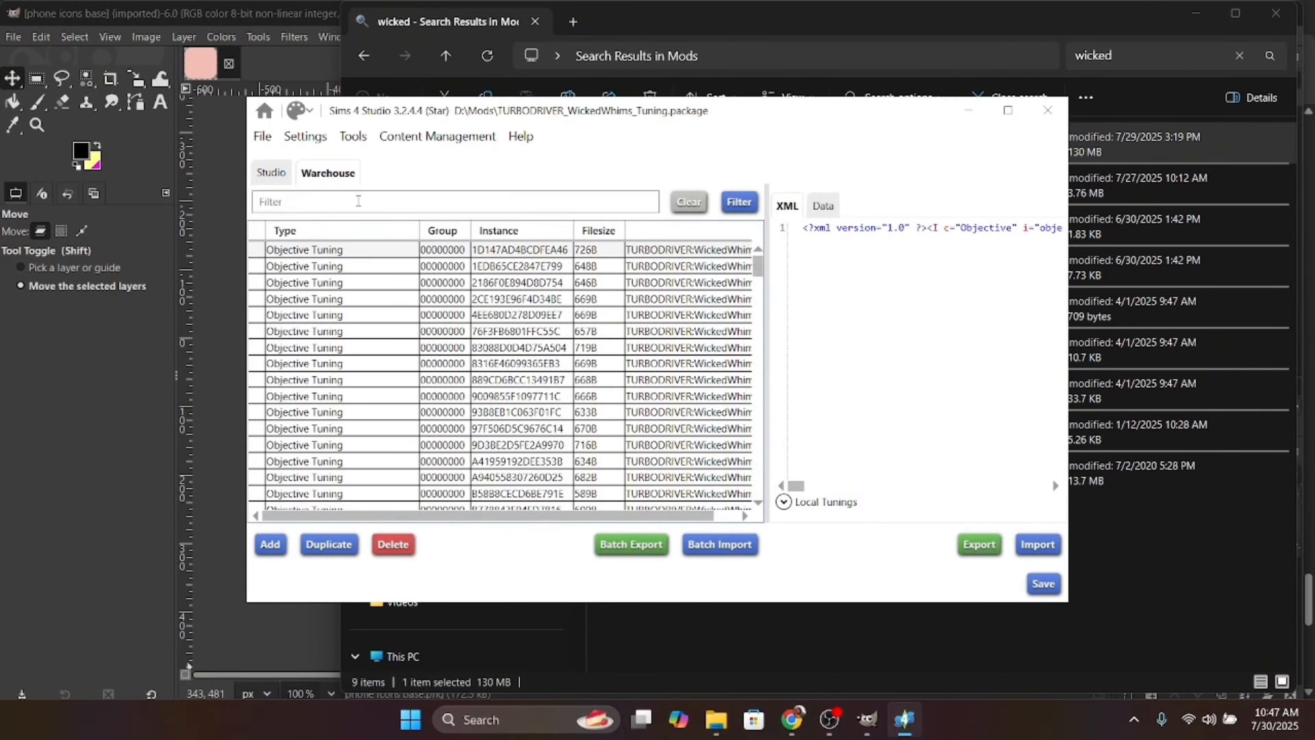
pyautogui.write('dst')
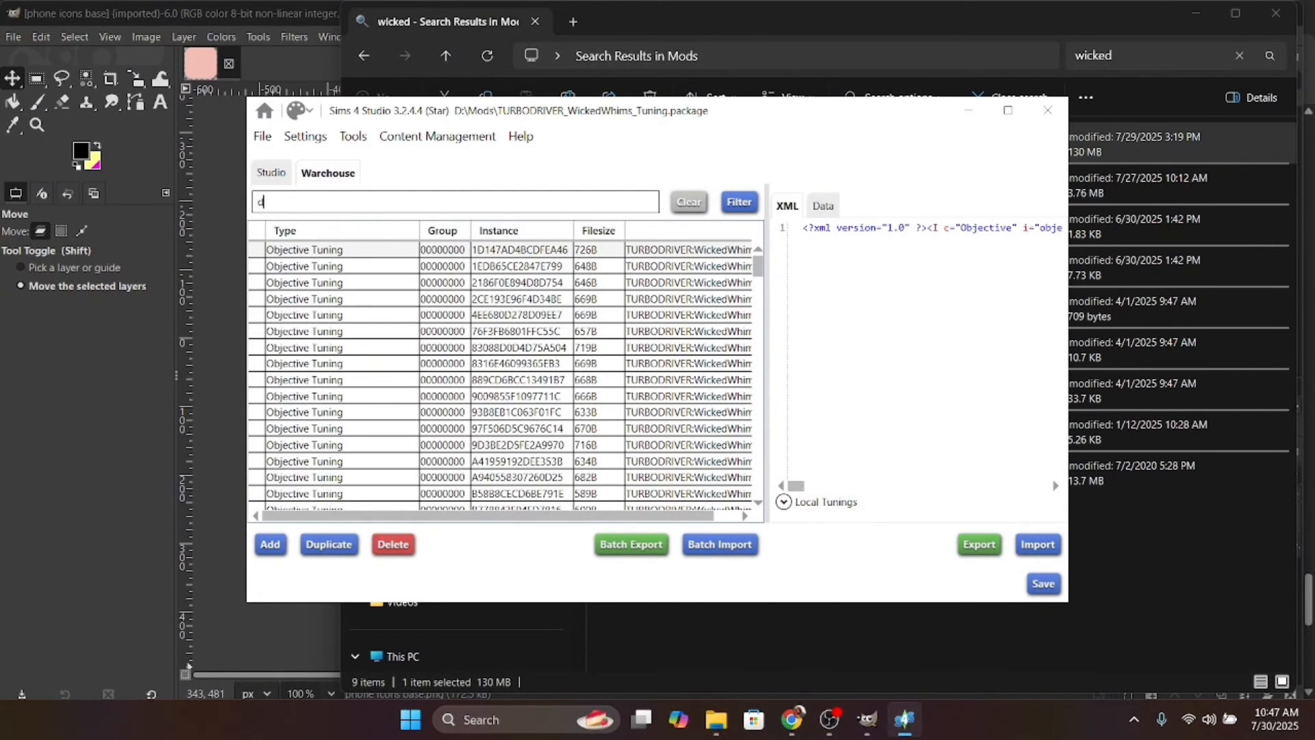
pyautogui.click(739, 202)
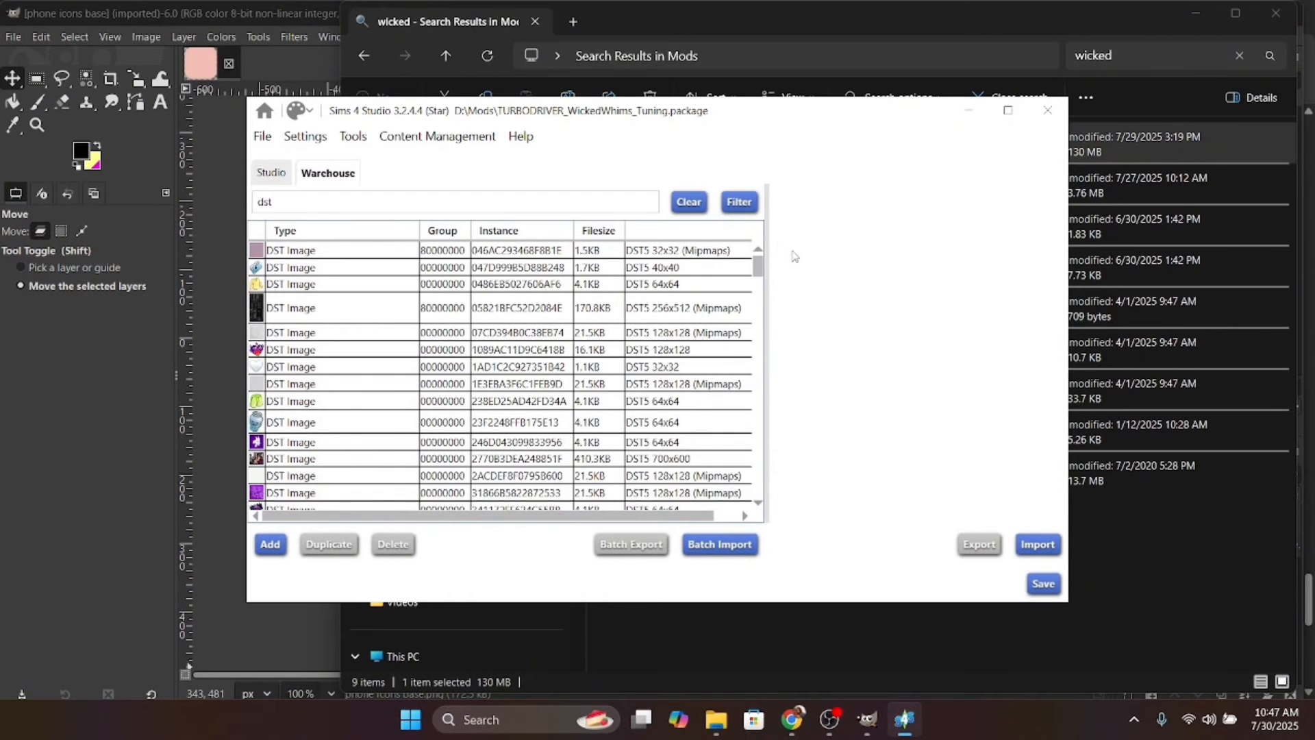
# Step: Look through the DST images for the WickedWhims phone icon and preview the 128x128 image of a W inside a heart
pyautogui.scroll(-5, 761, 270)
pyautogui.moveTo(766, 400)
pyautogui.mouseDown()
pyautogui.moveTo(758, 510)
pyautogui.moveTo(775, 421)
pyautogui.mouseUp()
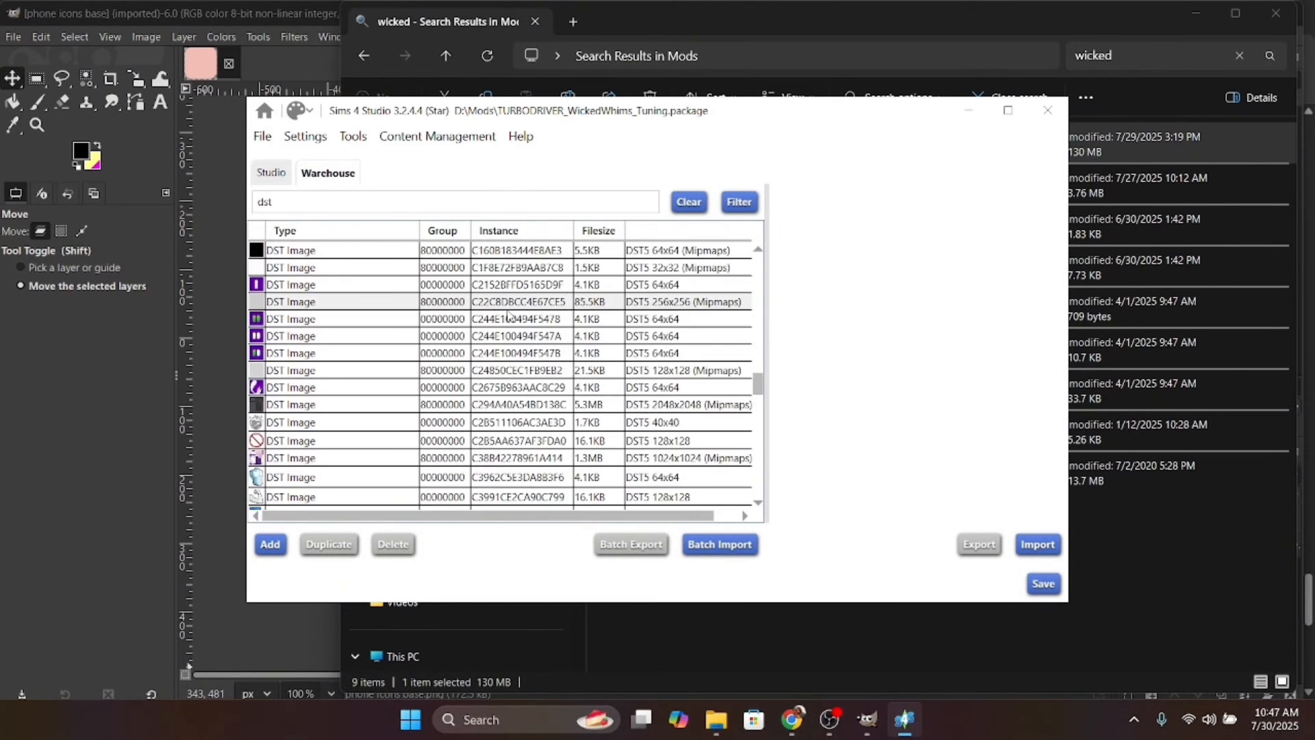
pyautogui.scroll(6, 508, 315)
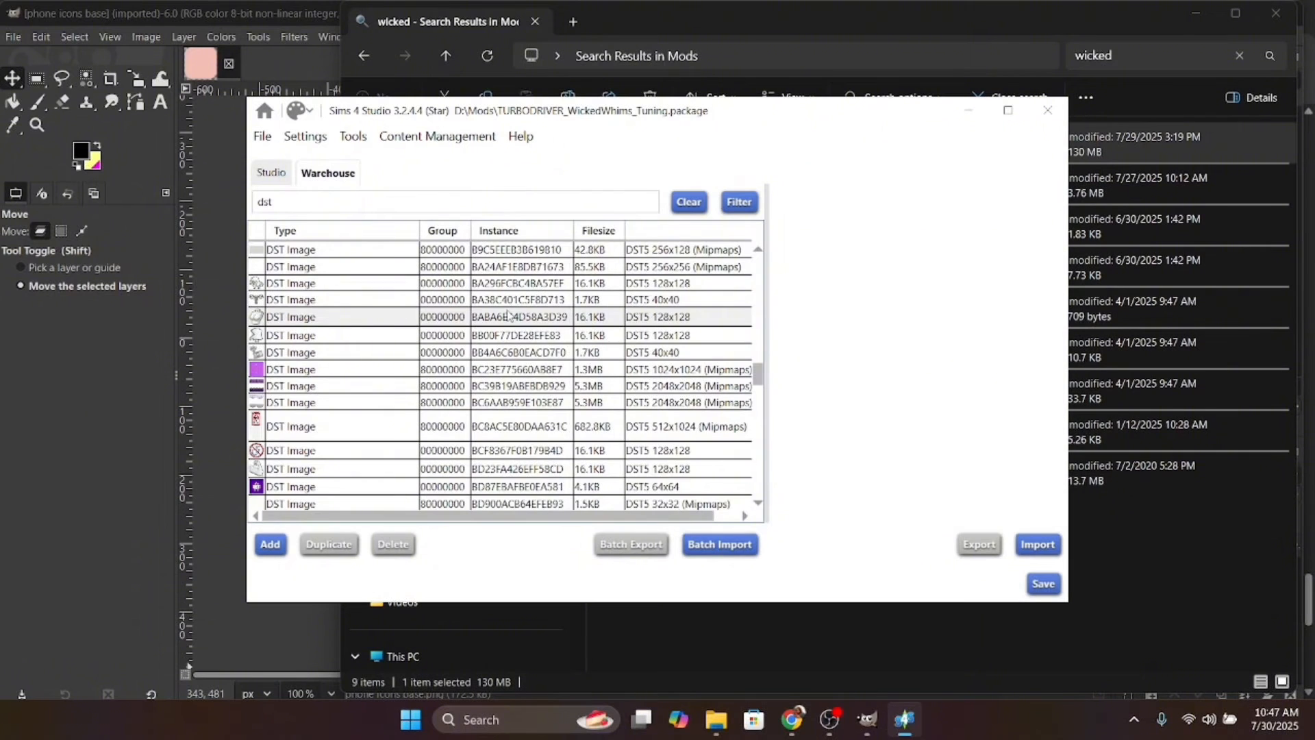
pyautogui.scroll(10, 507, 315)
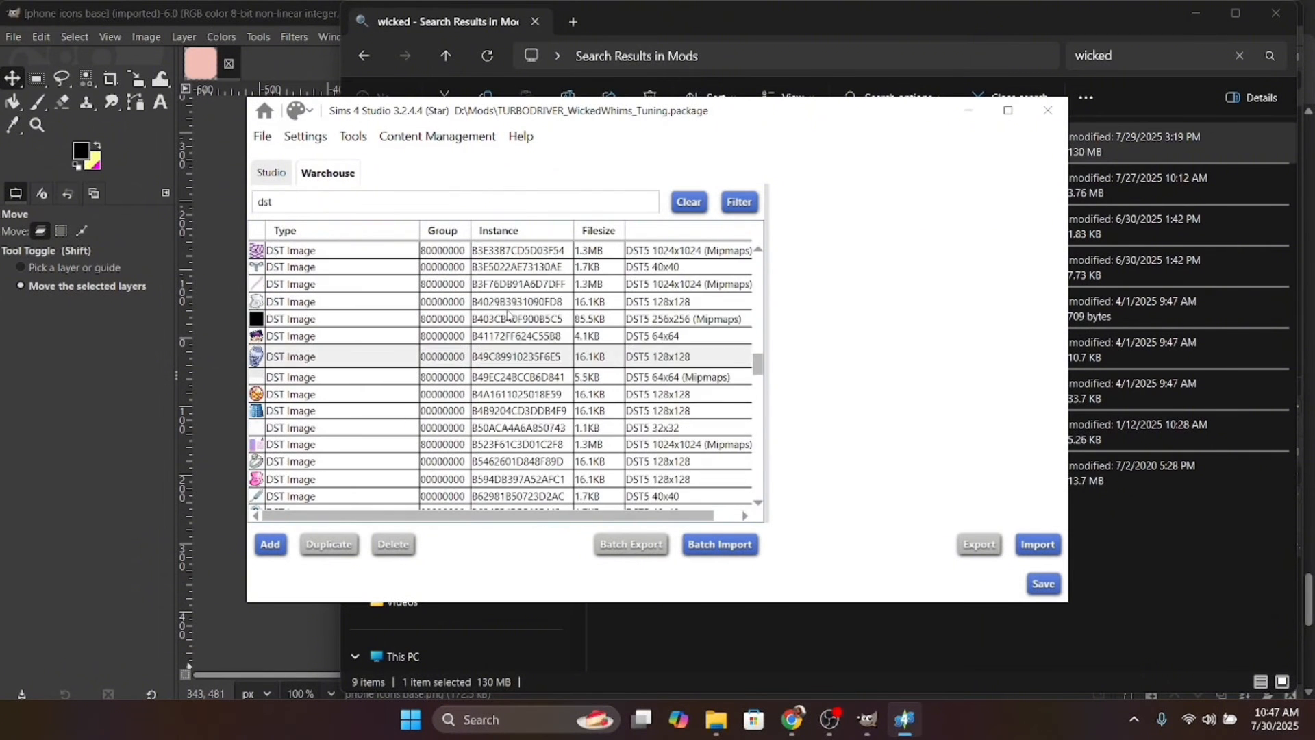
pyautogui.scroll(4, 507, 314)
pyautogui.scroll(1, 508, 314)
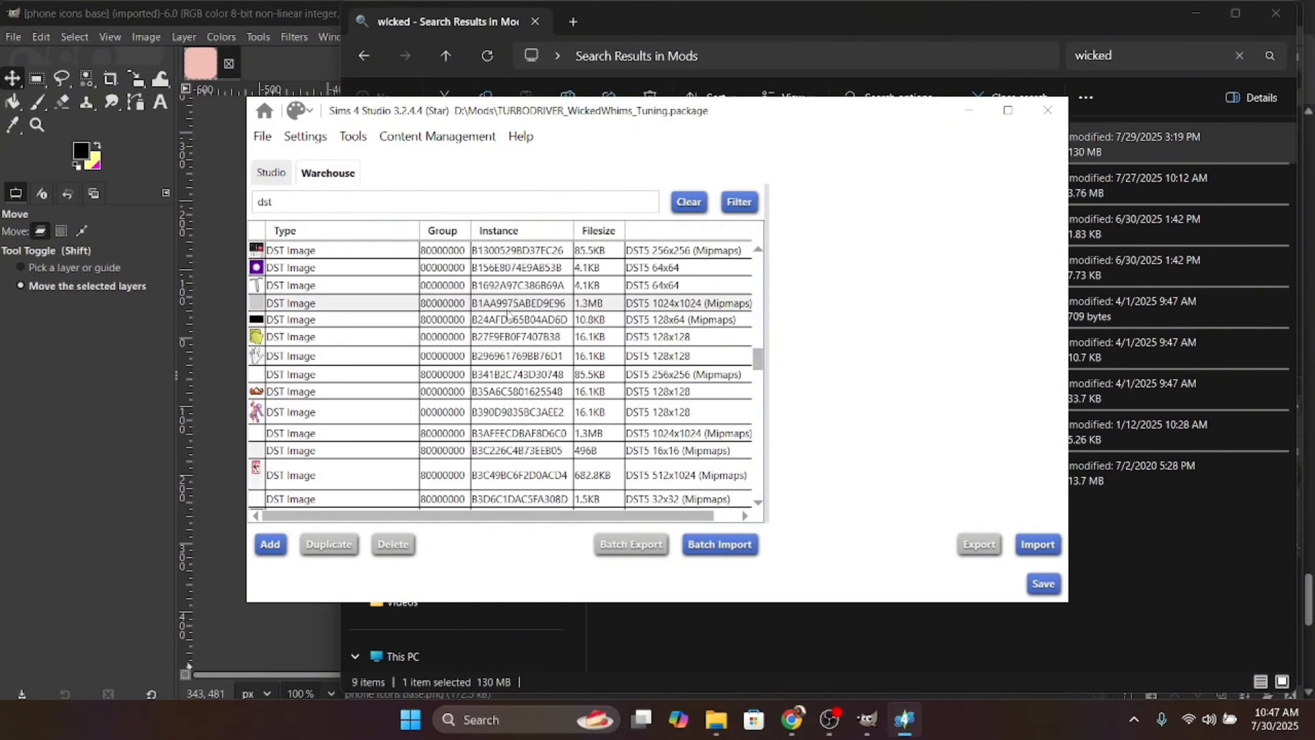
pyautogui.scroll(6, 365, 344)
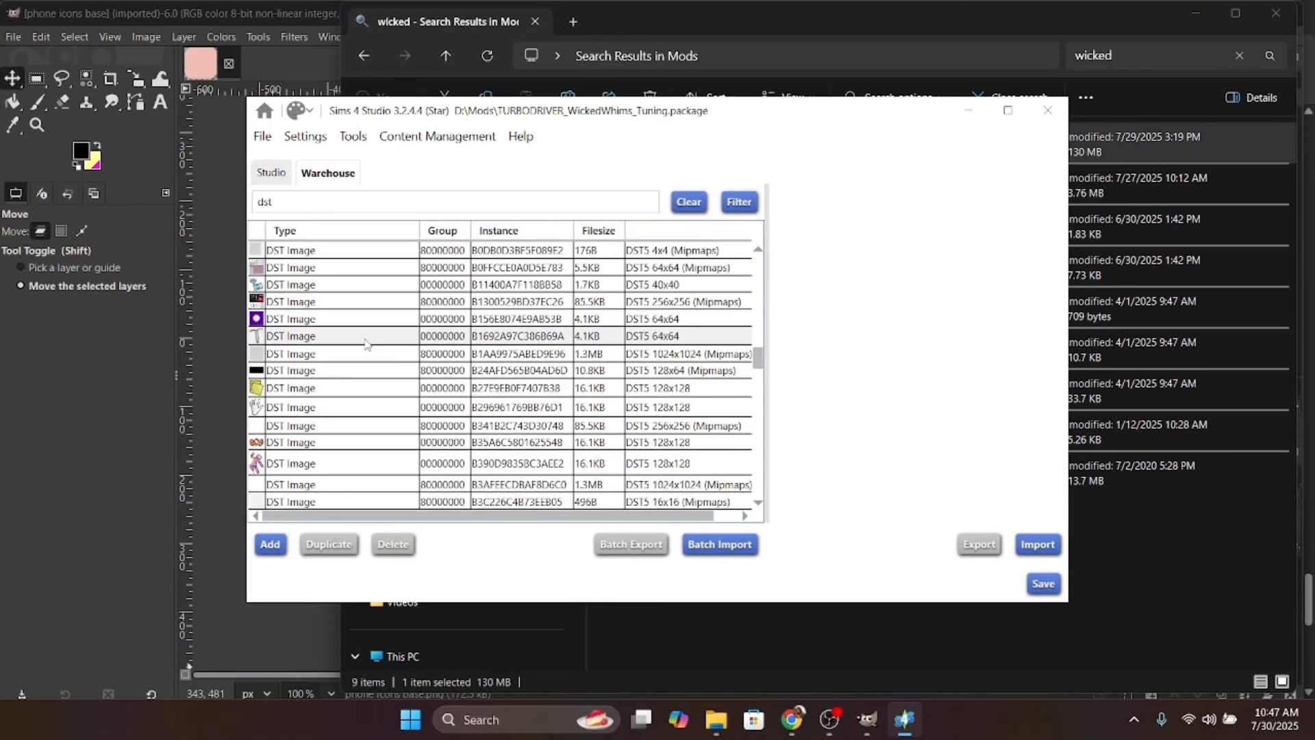
pyautogui.scroll(3, 365, 344)
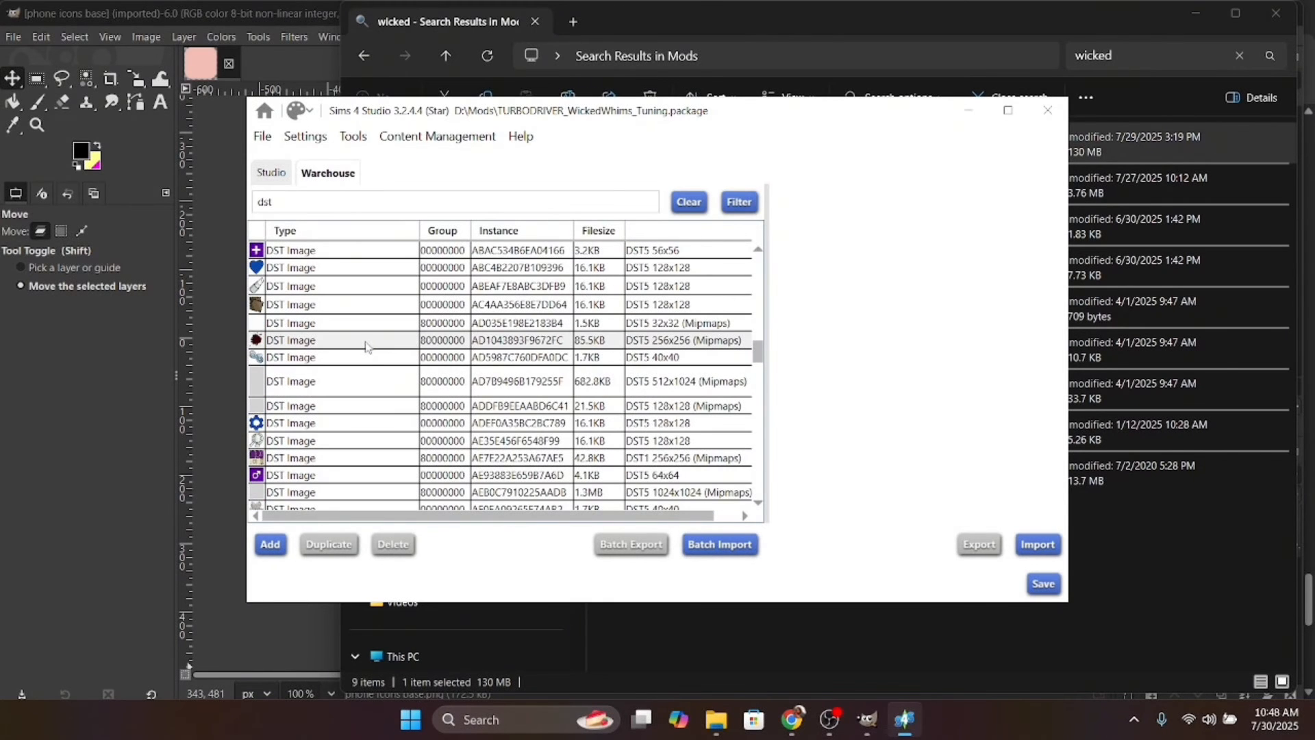
pyautogui.scroll(8, 365, 344)
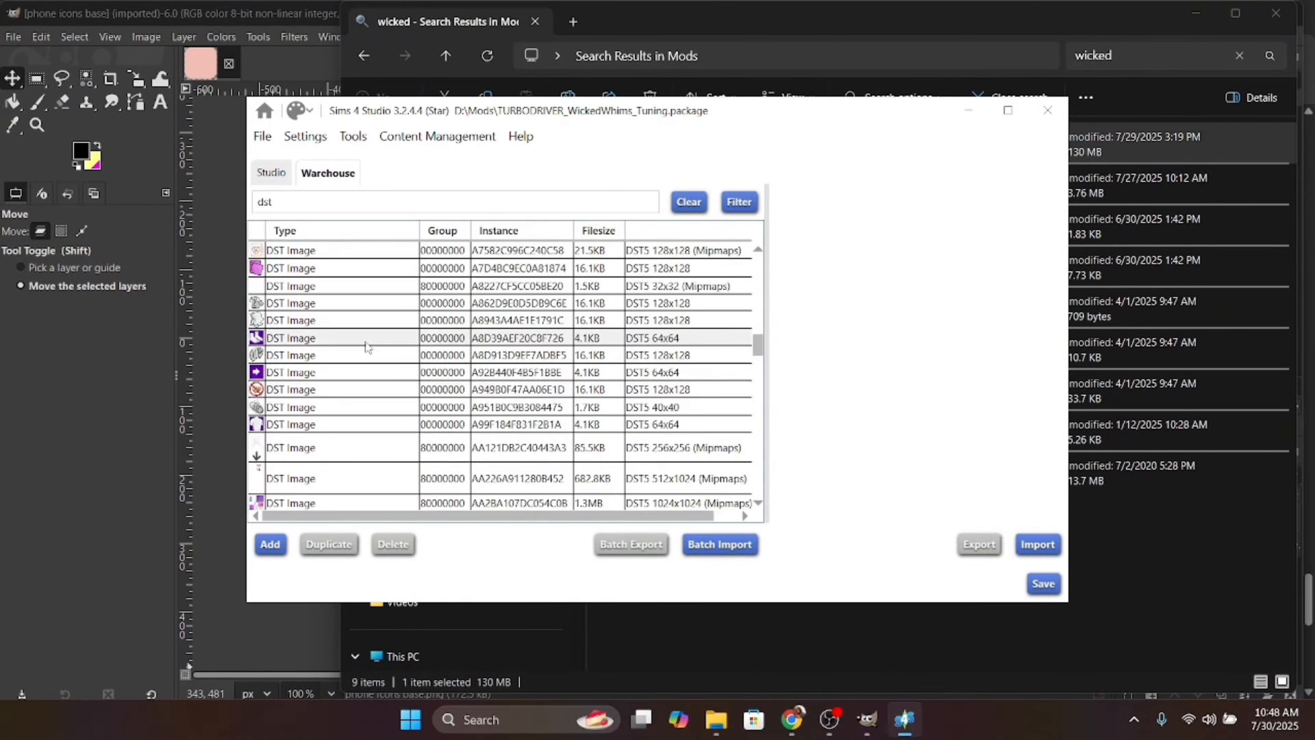
pyautogui.scroll(2, 365, 346)
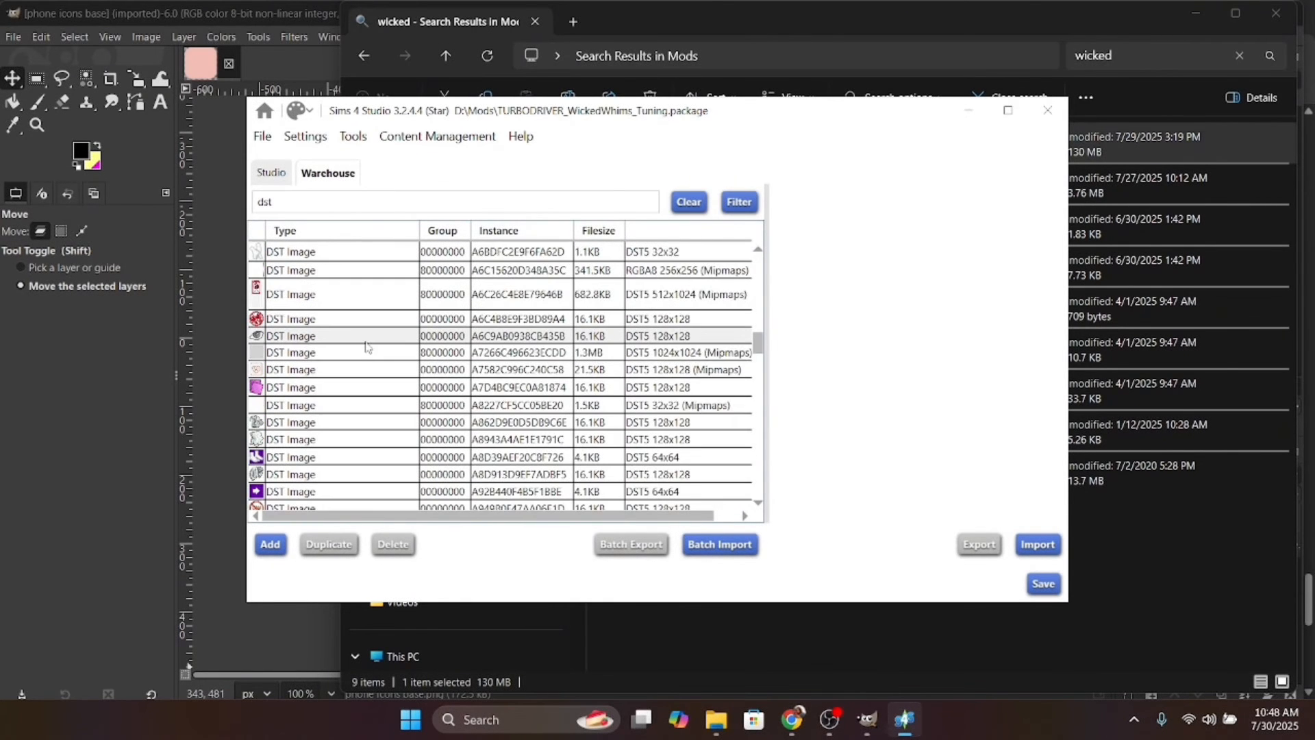
pyautogui.click(266, 371)
pyautogui.click(274, 354)
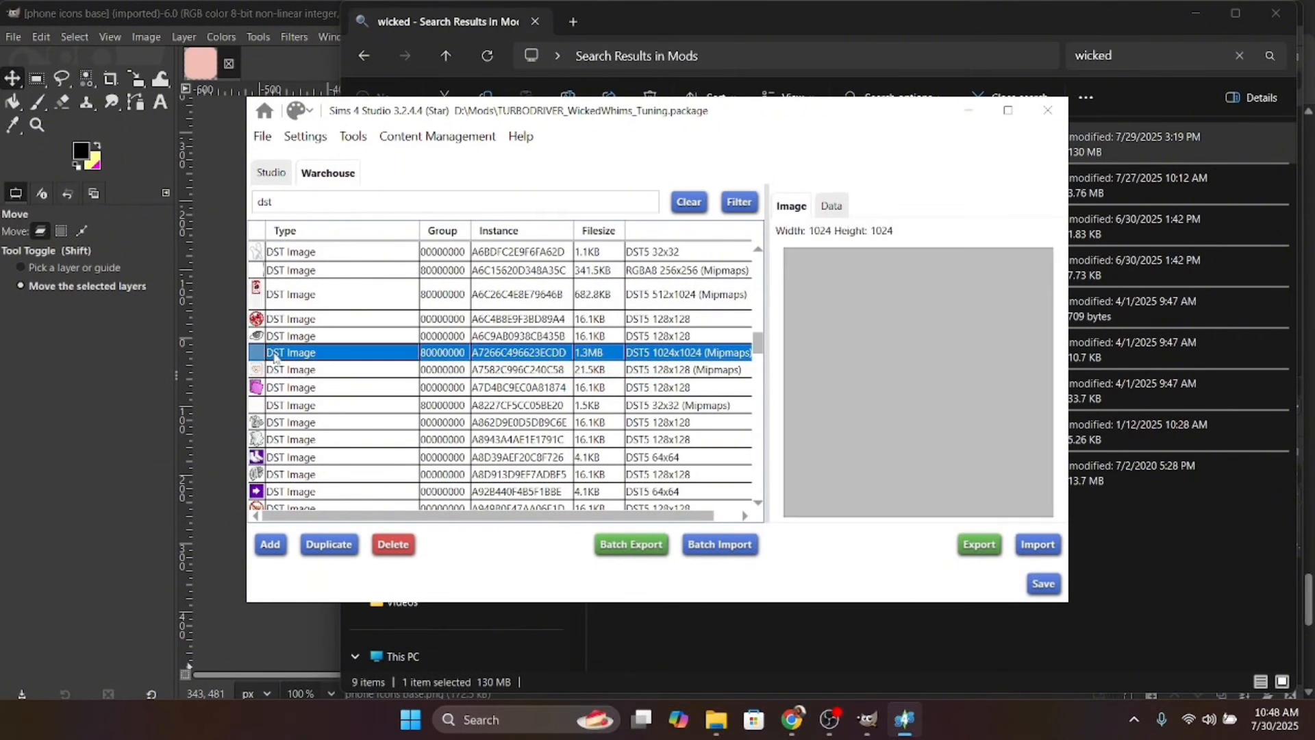
pyautogui.click(282, 369)
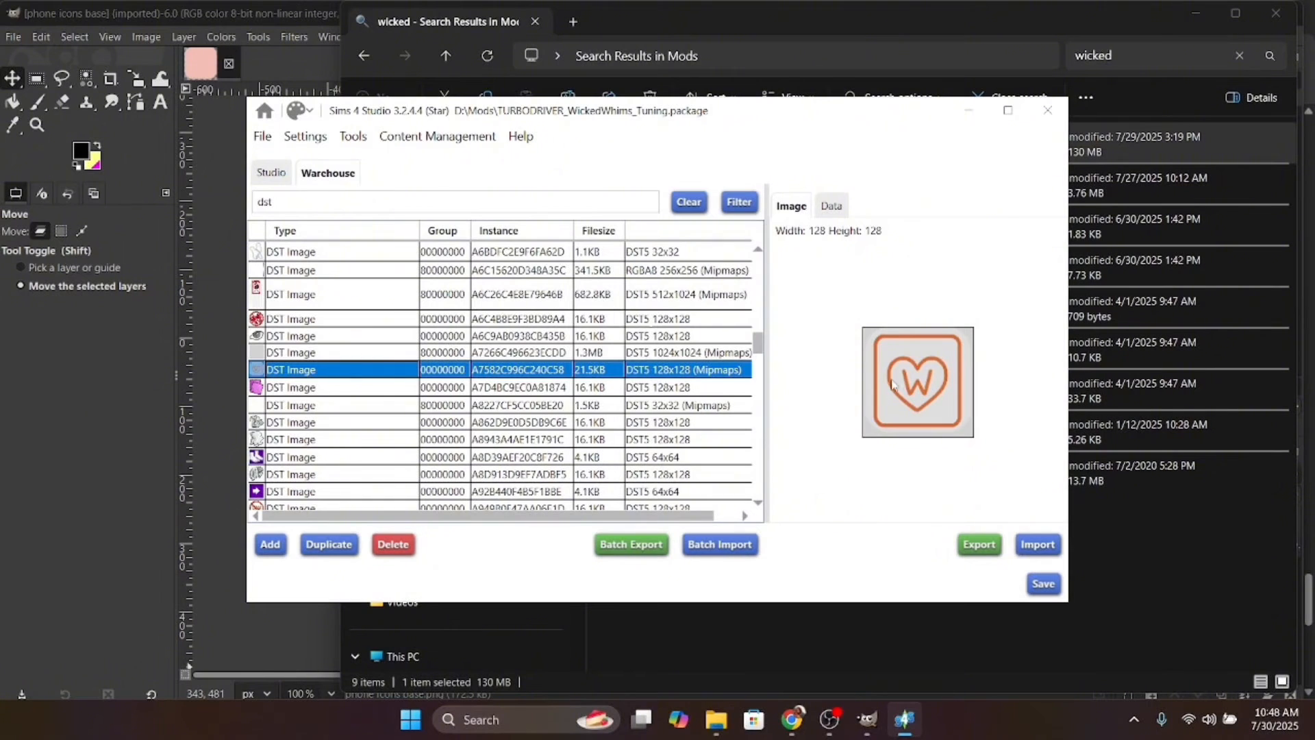
pyautogui.click(306, 353)
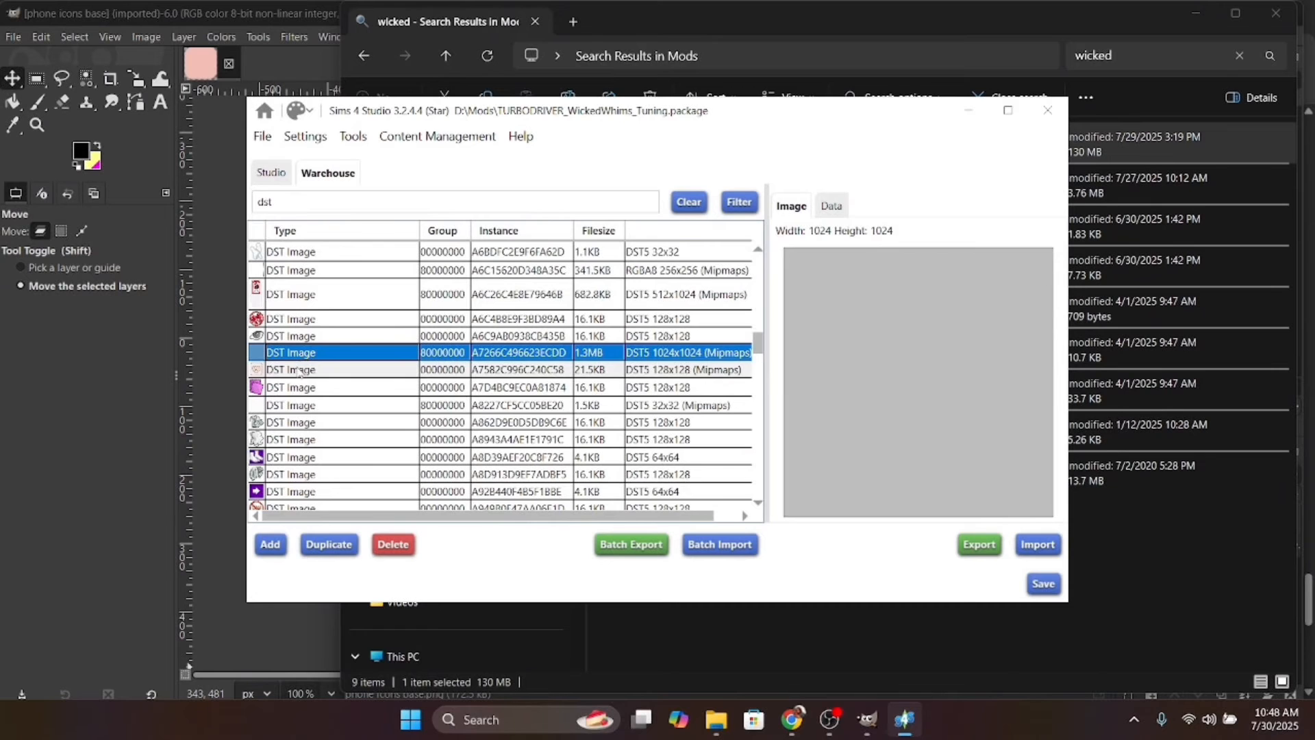
pyautogui.click(301, 369)
# Step: Scan the DST images listed before the W heart icon, back to the start of the list, for related phone icons
pyautogui.scroll(2, 328, 370)
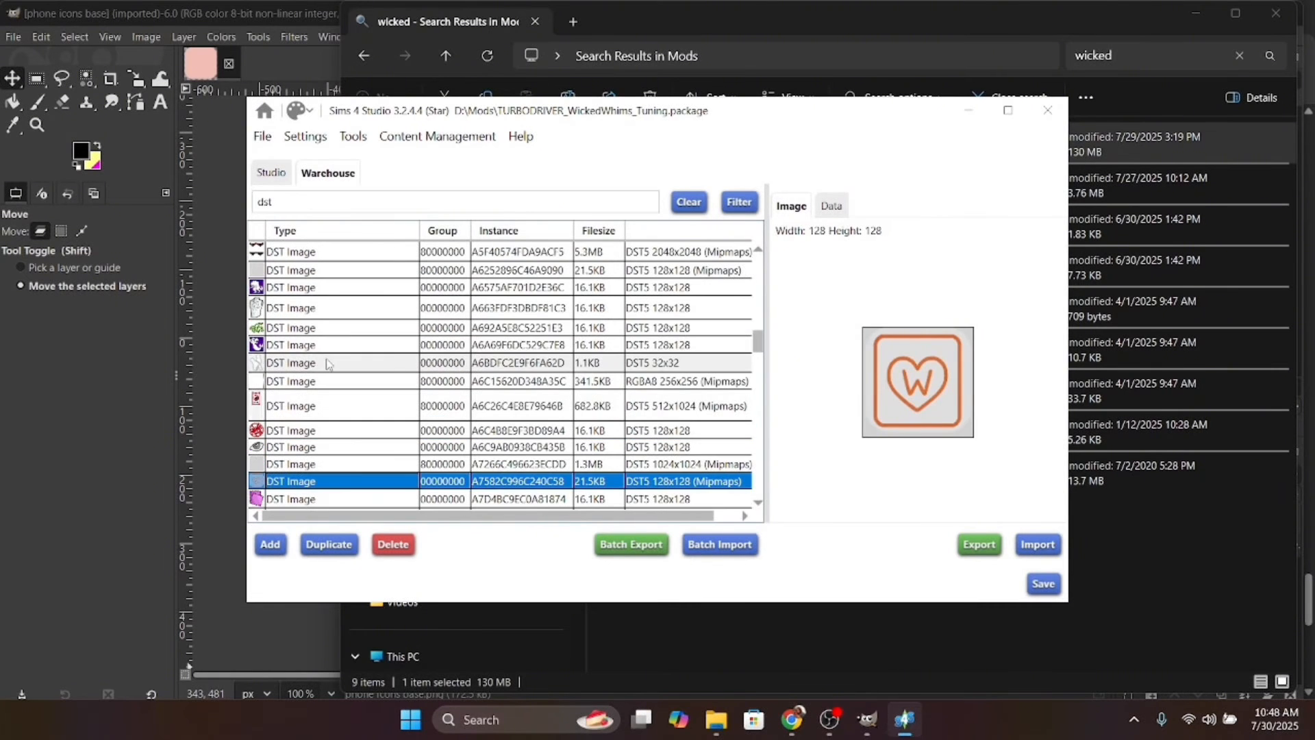
pyautogui.scroll(2, 327, 364)
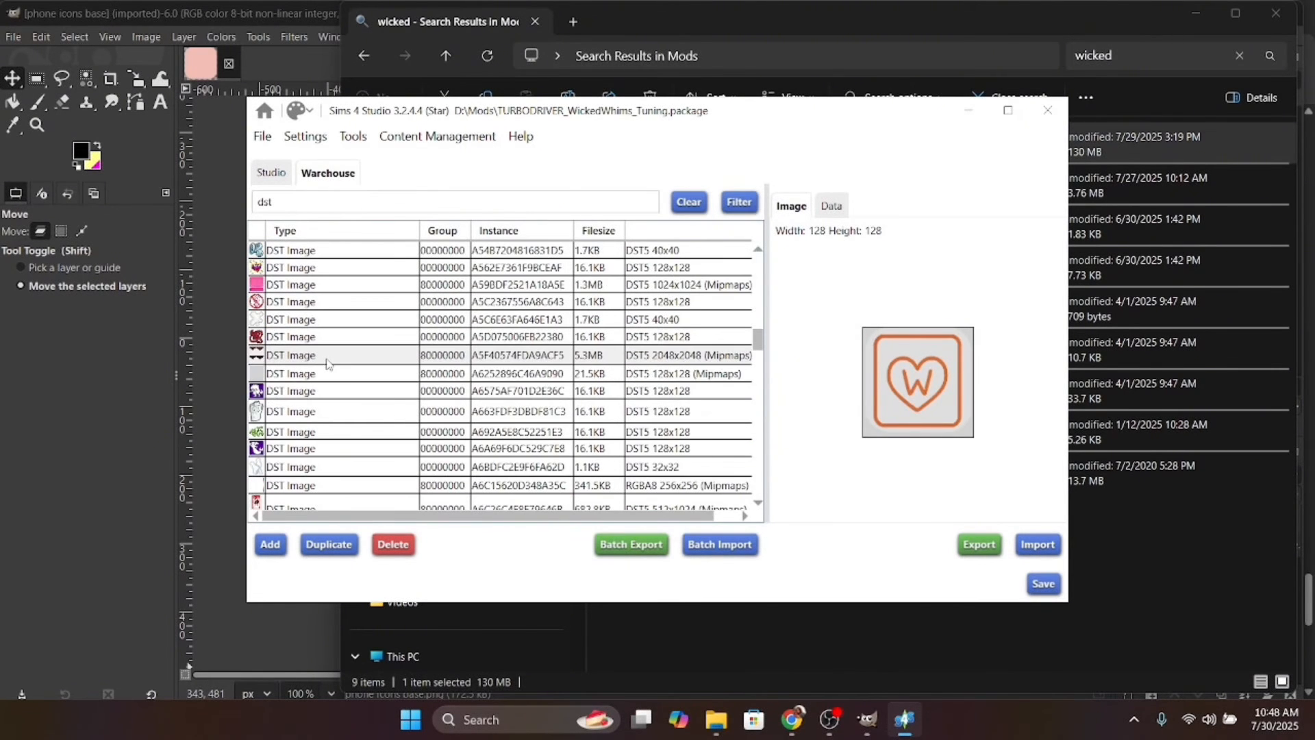
pyautogui.scroll(6, 328, 364)
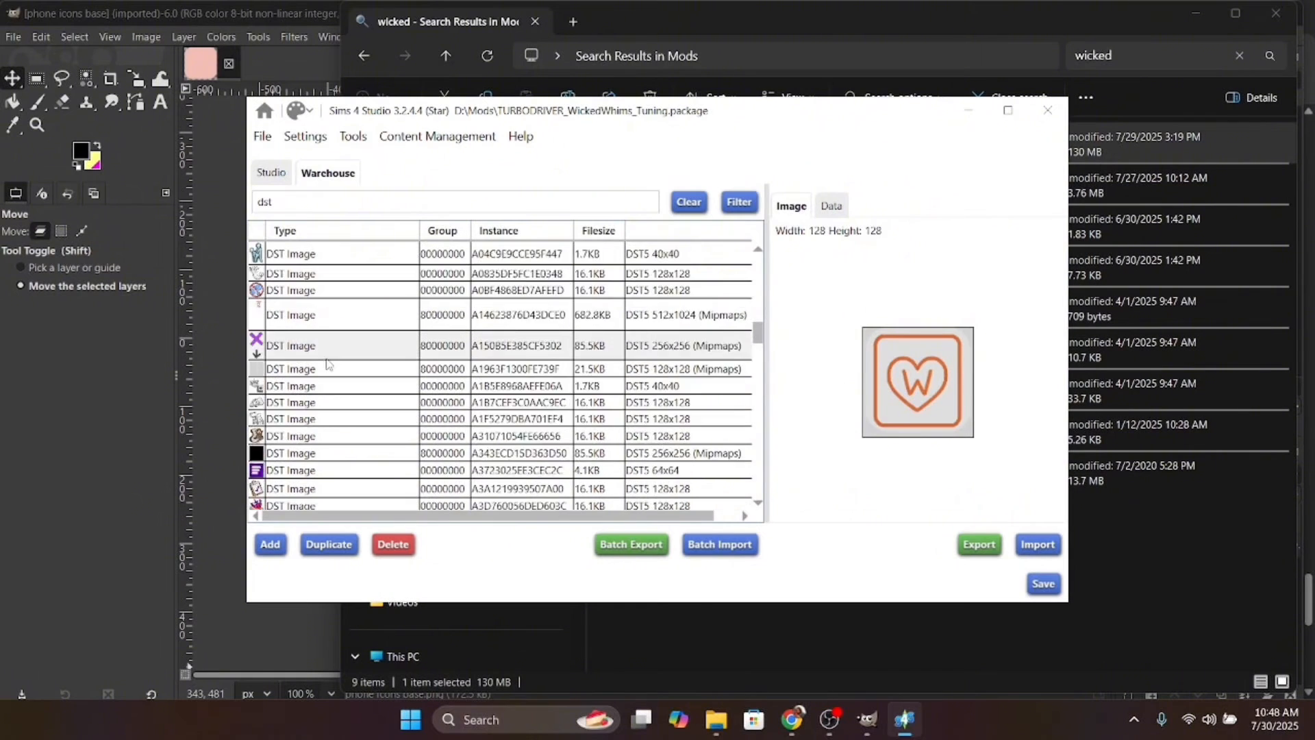
pyautogui.scroll(8, 327, 365)
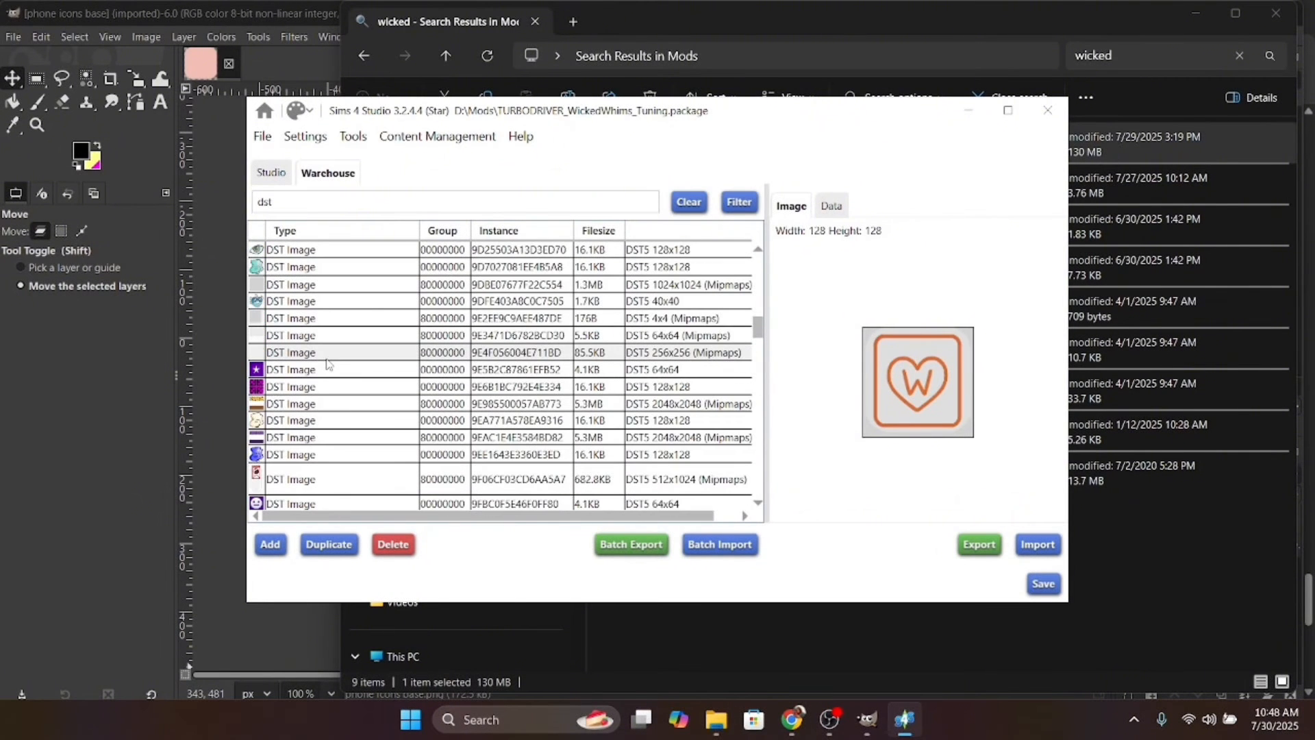
pyautogui.scroll(2, 310, 336)
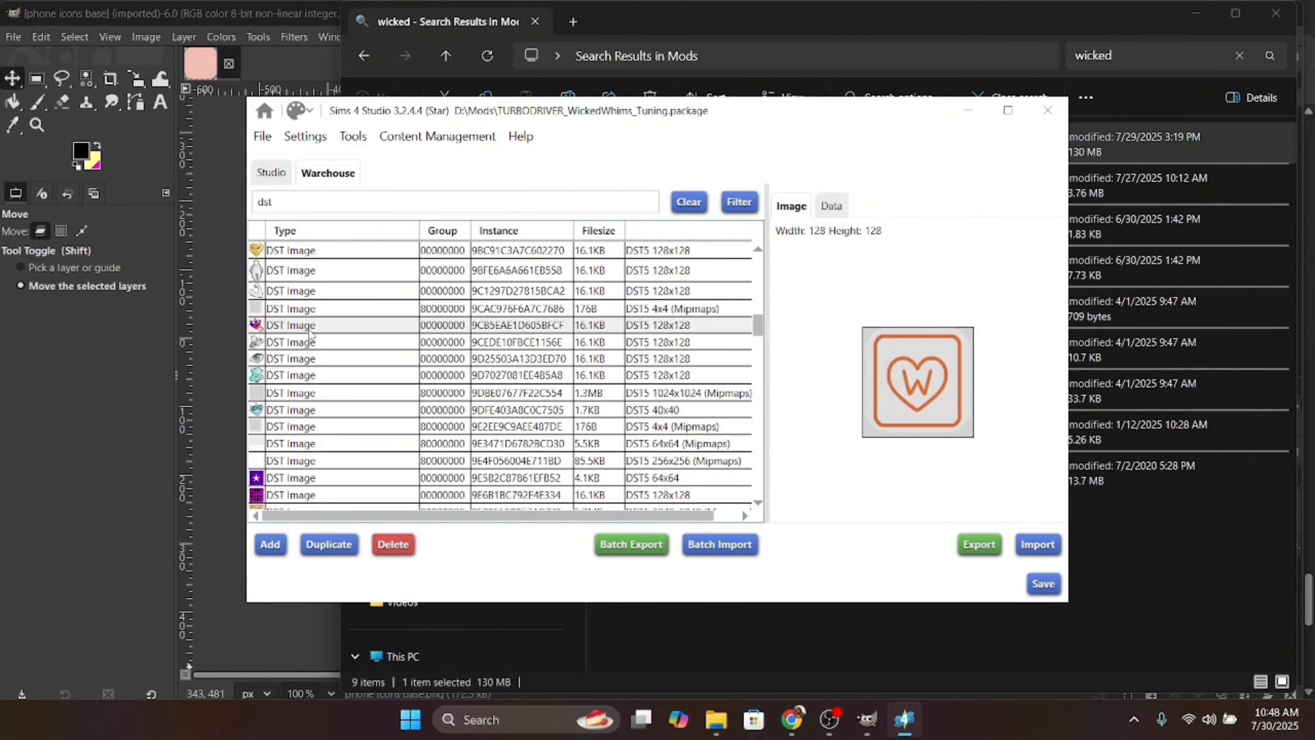
pyautogui.scroll(4, 310, 336)
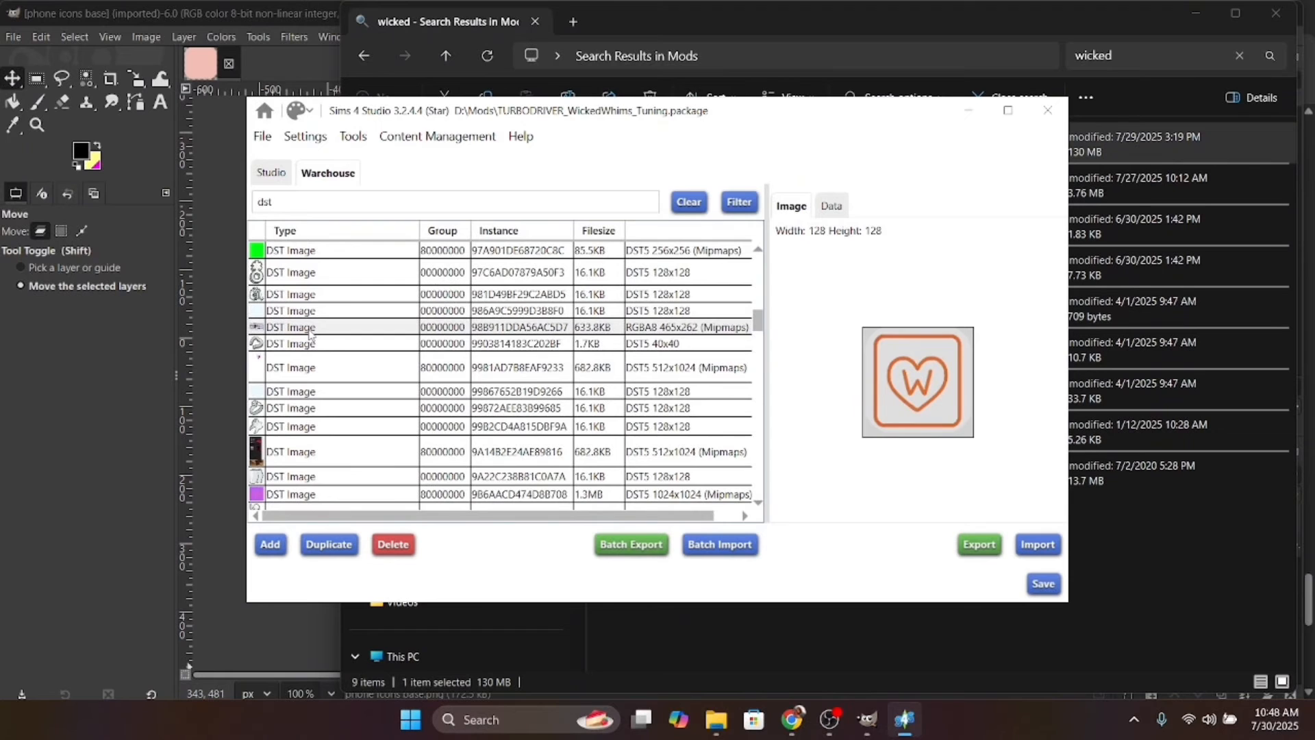
pyautogui.scroll(5, 311, 336)
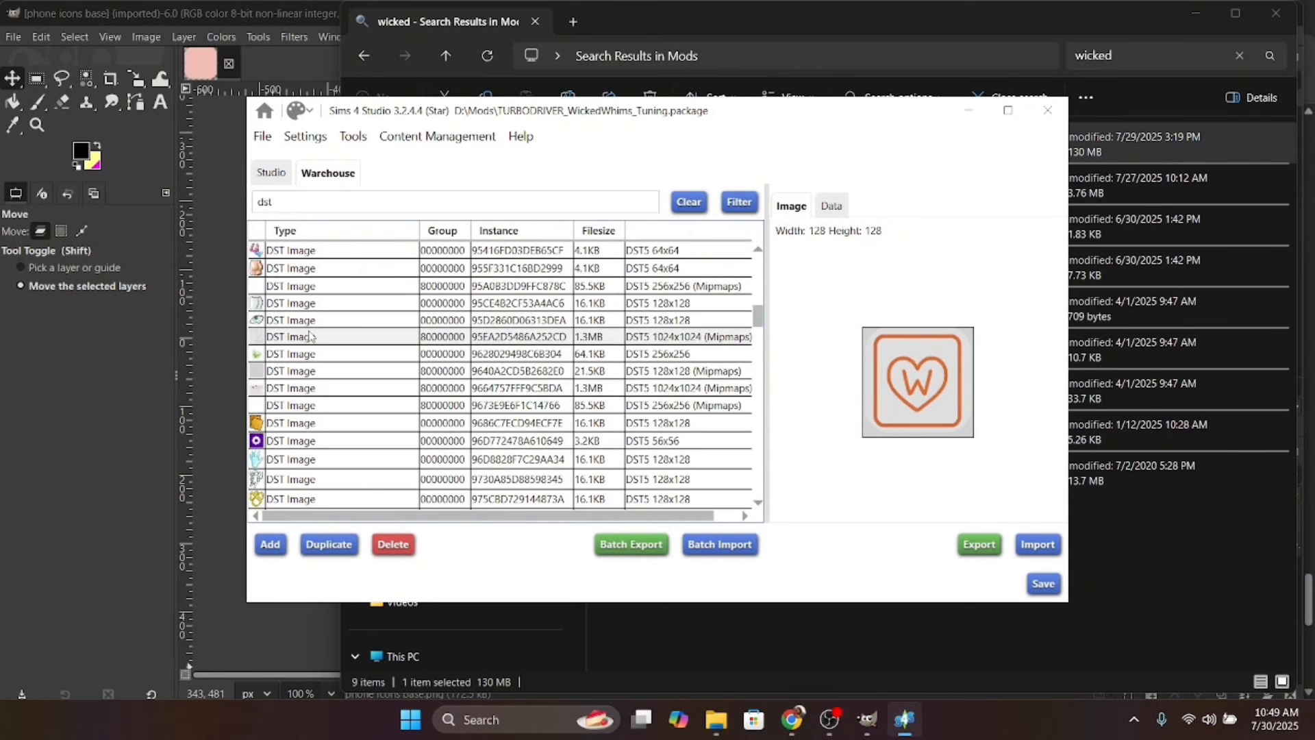
pyautogui.scroll(5, 311, 336)
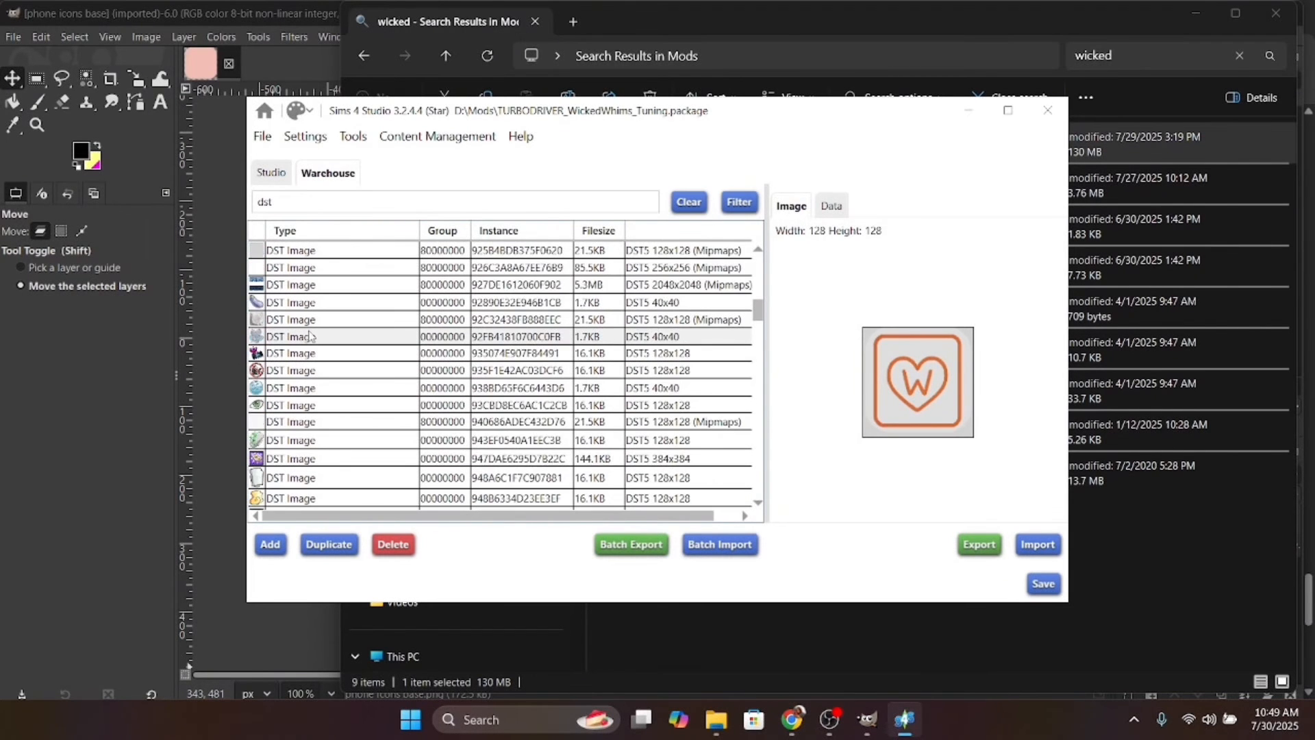
pyautogui.scroll(4, 312, 336)
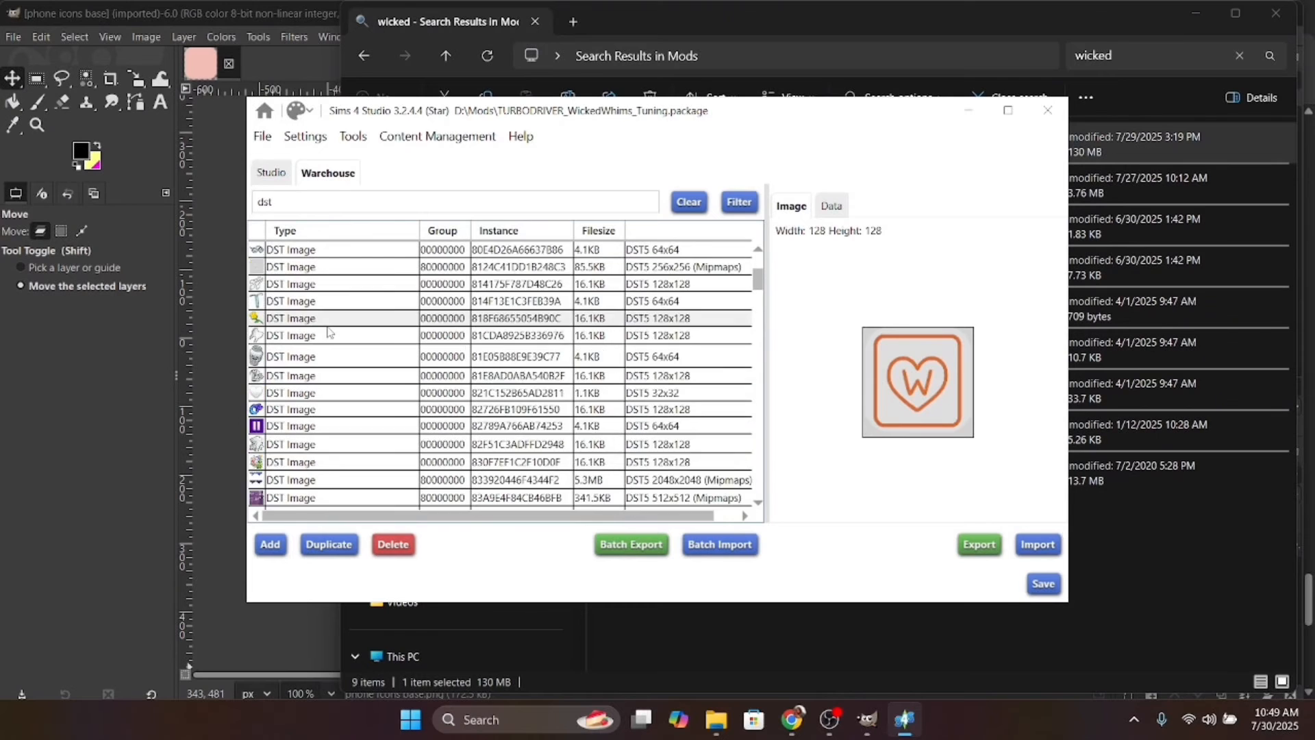
pyautogui.scroll(2, 328, 332)
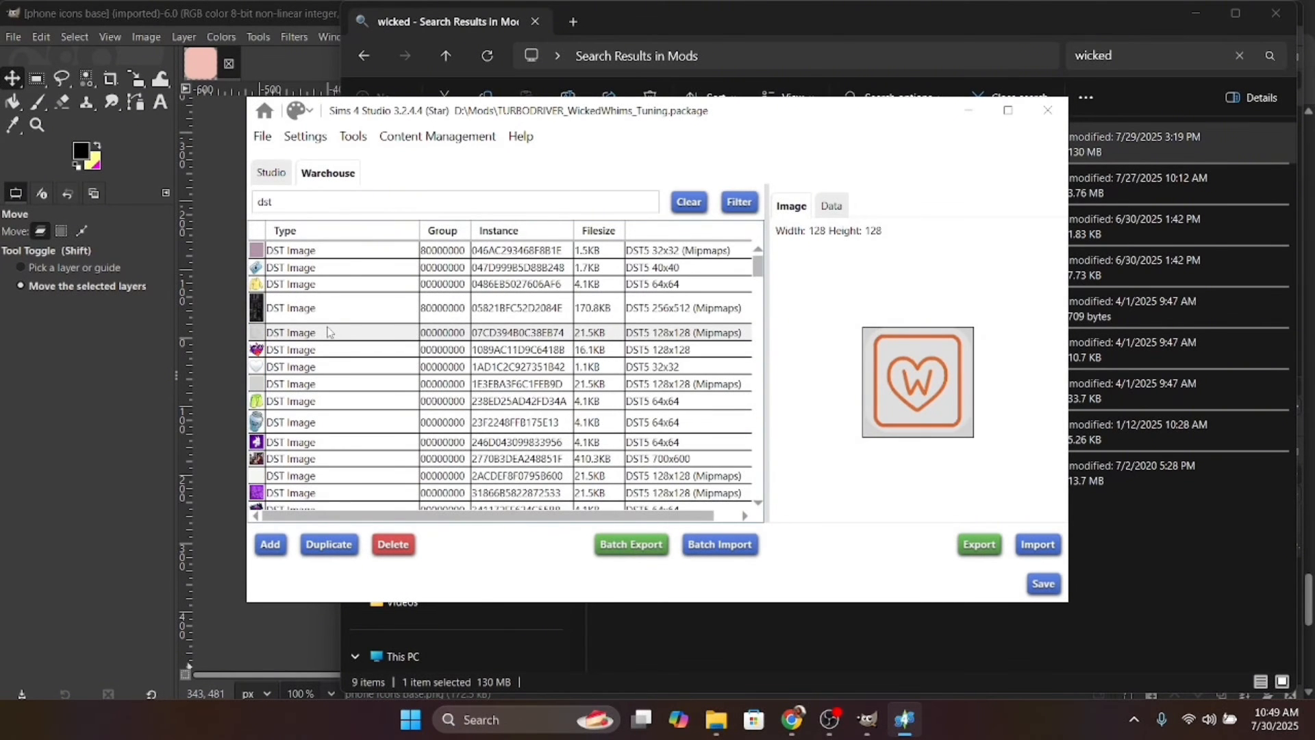
# Step: Scan down the DST images for phone icons, previewing the 128x128 green plus-sign image and the blank 128x128 (Mipmaps) image 9536FA265B2A650D
pyautogui.scroll(-2, 327, 332)
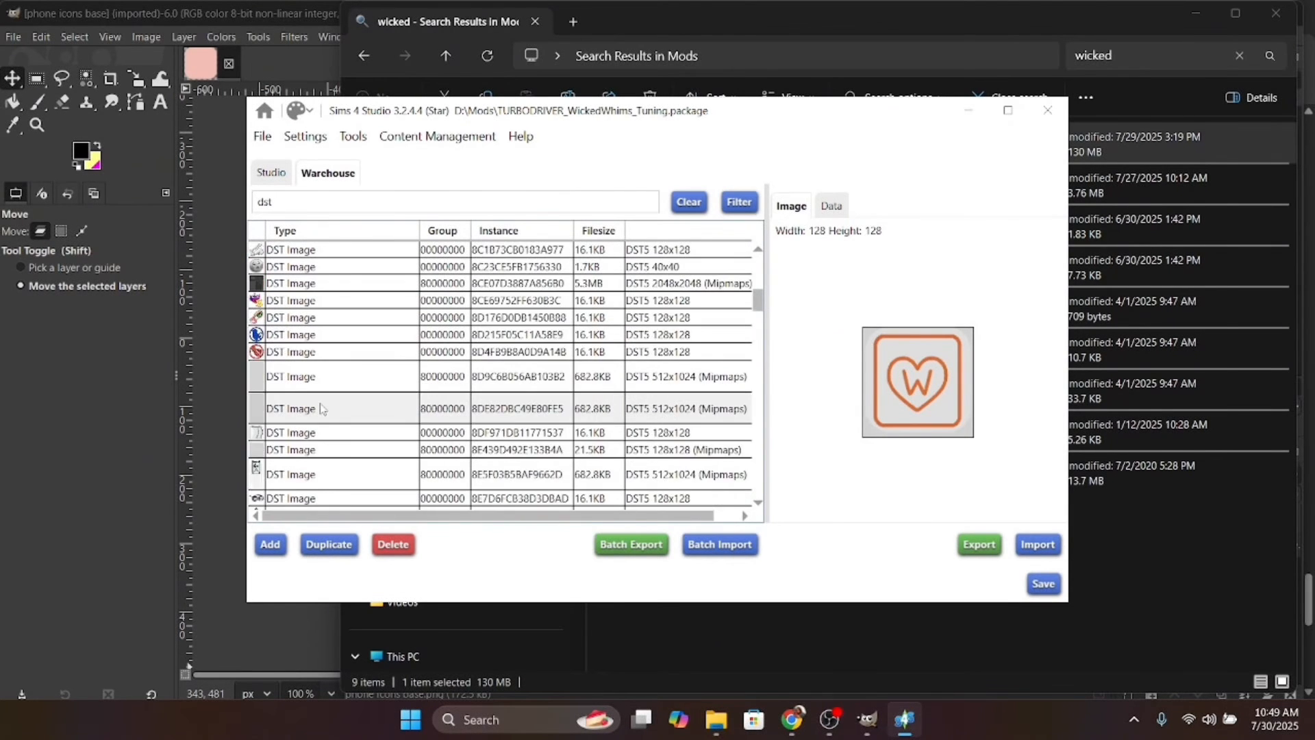
pyautogui.scroll(-3, 322, 407)
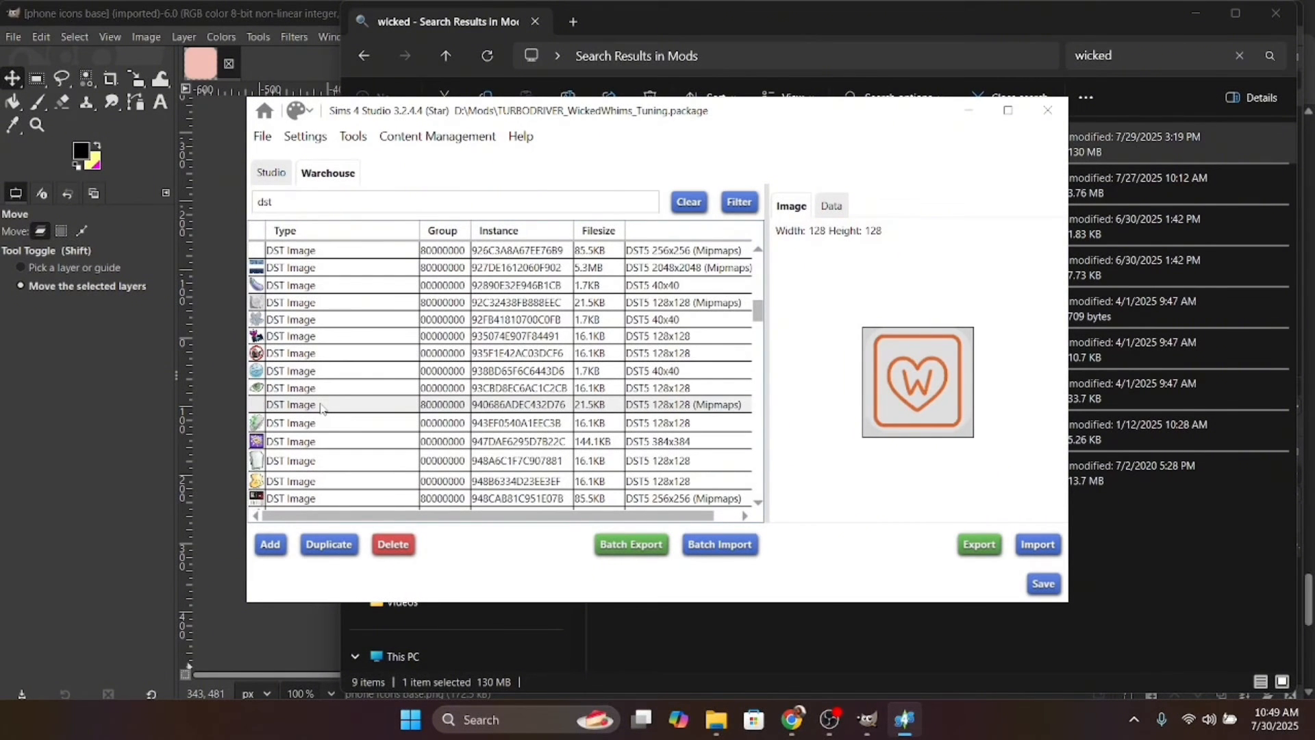
pyautogui.click(325, 422)
pyautogui.scroll(-1, 326, 420)
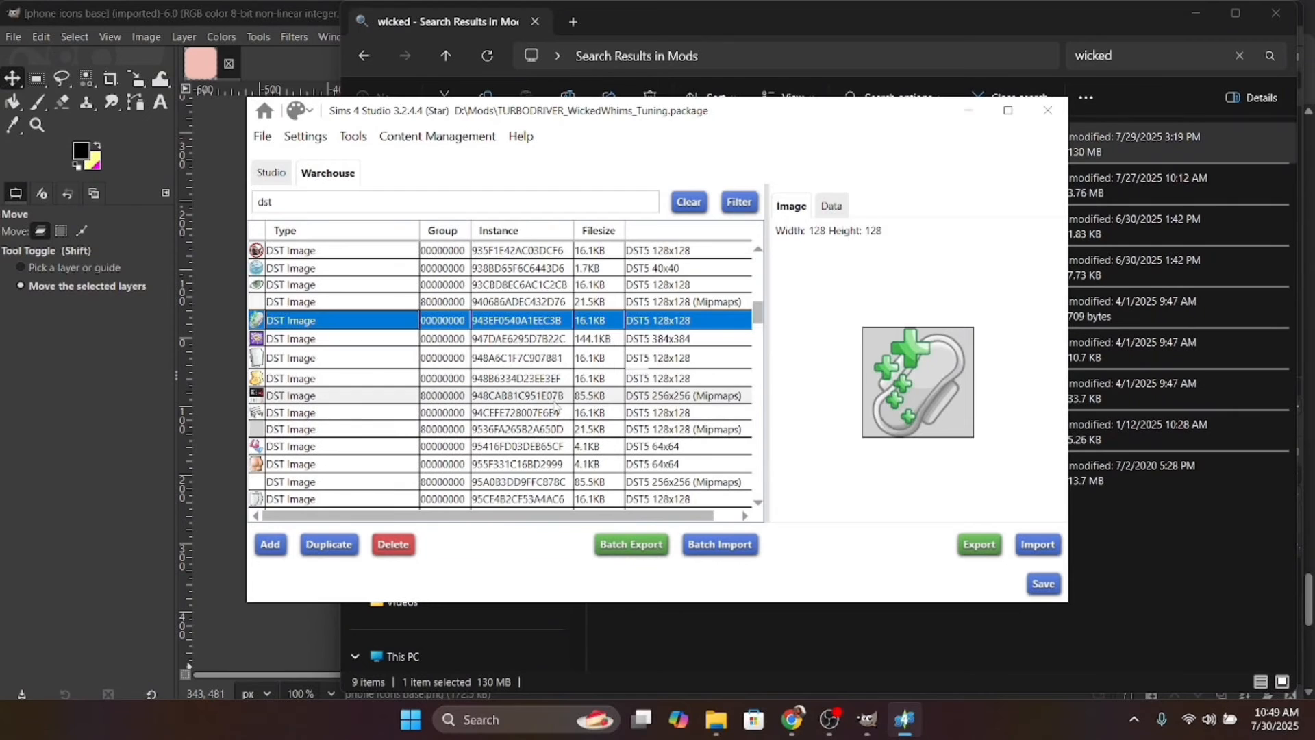
pyautogui.scroll(-1, 596, 405)
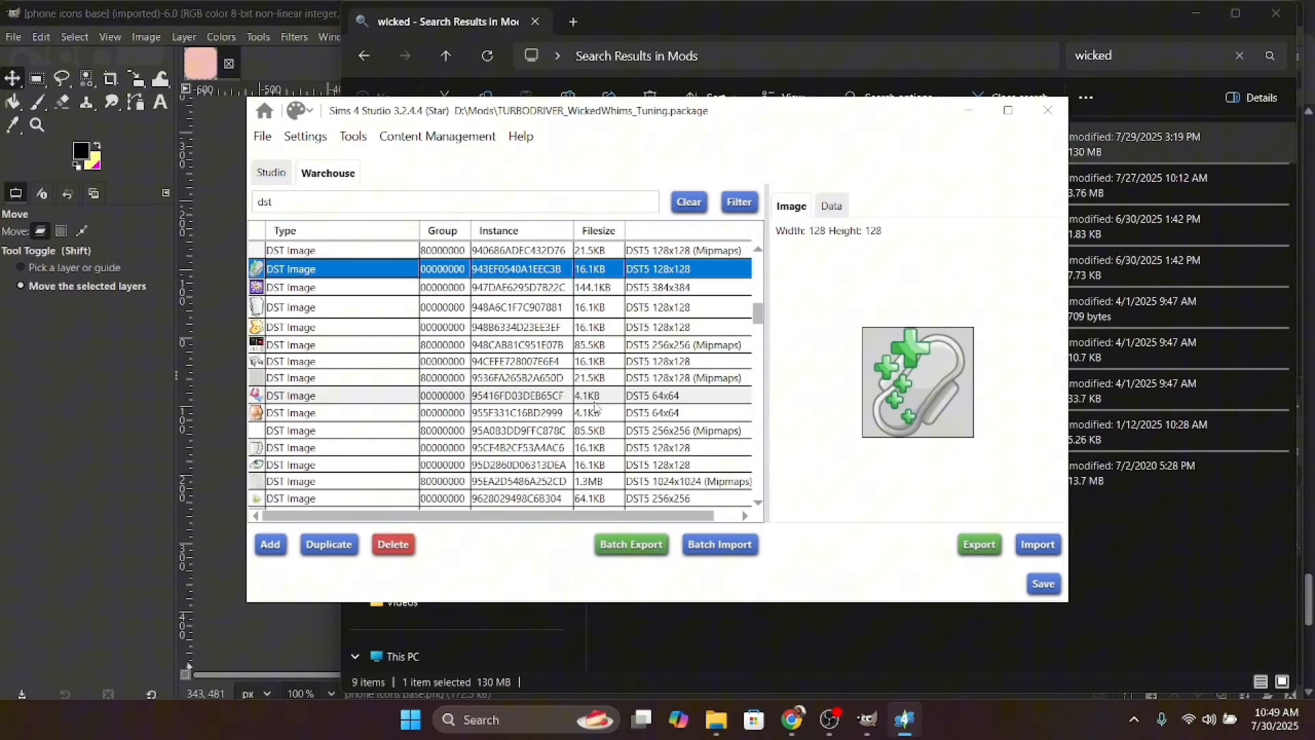
pyautogui.click(500, 379)
pyautogui.scroll(-2, 540, 397)
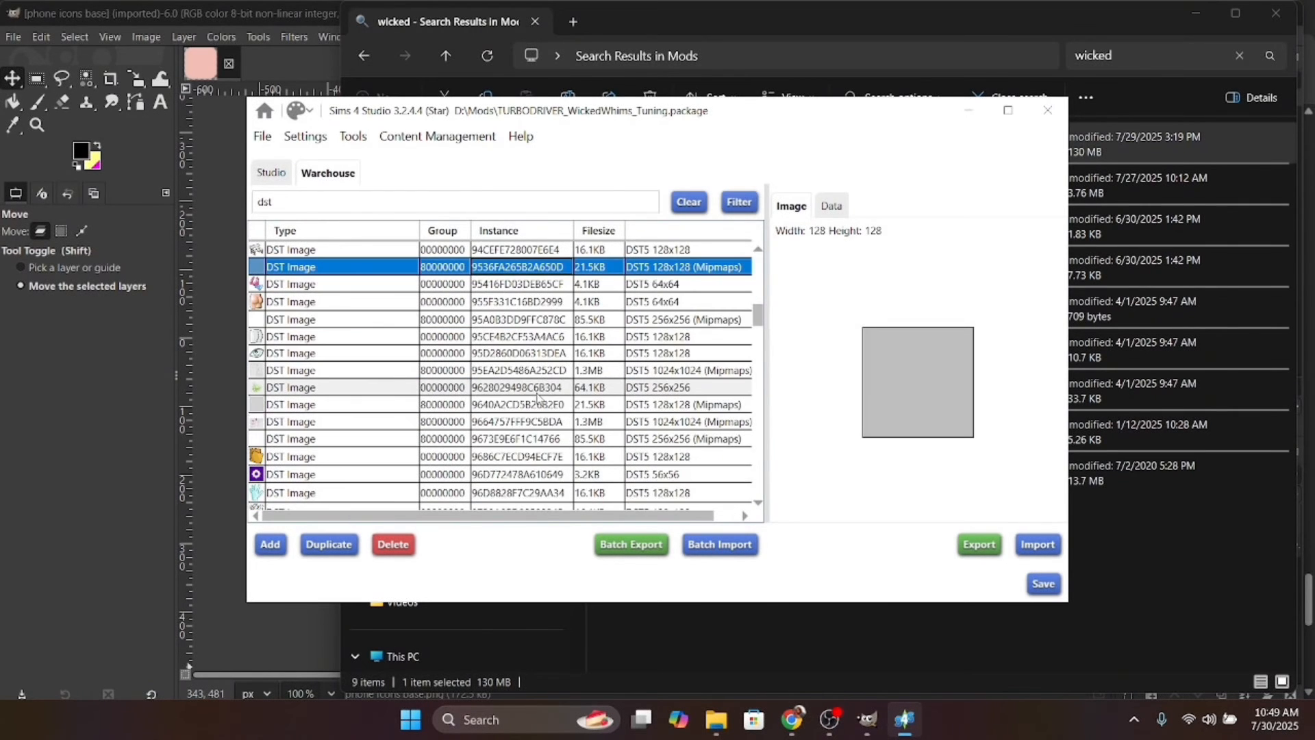
# Step: Continue through the DST images whose instances start with 96 to B3 and preview the 128x128 image of a pink pole dancer
pyautogui.scroll(-6, 538, 397)
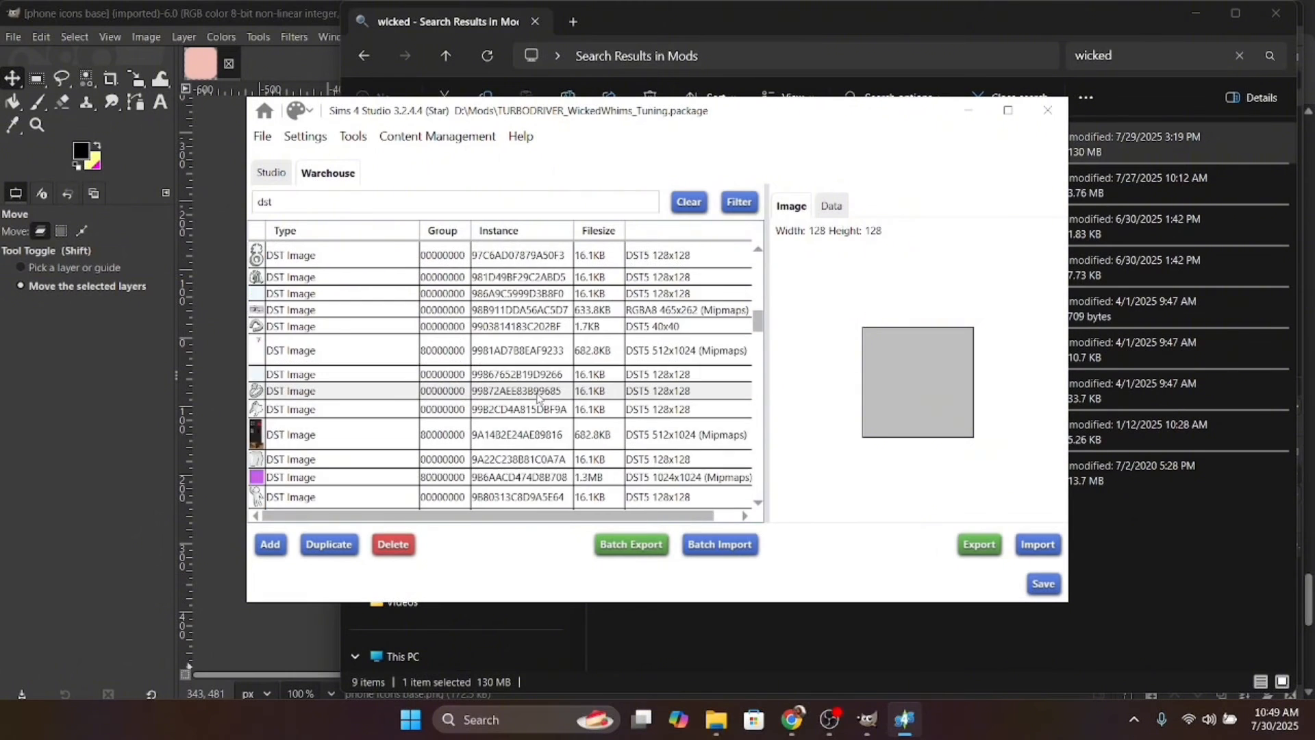
pyautogui.scroll(-4, 537, 398)
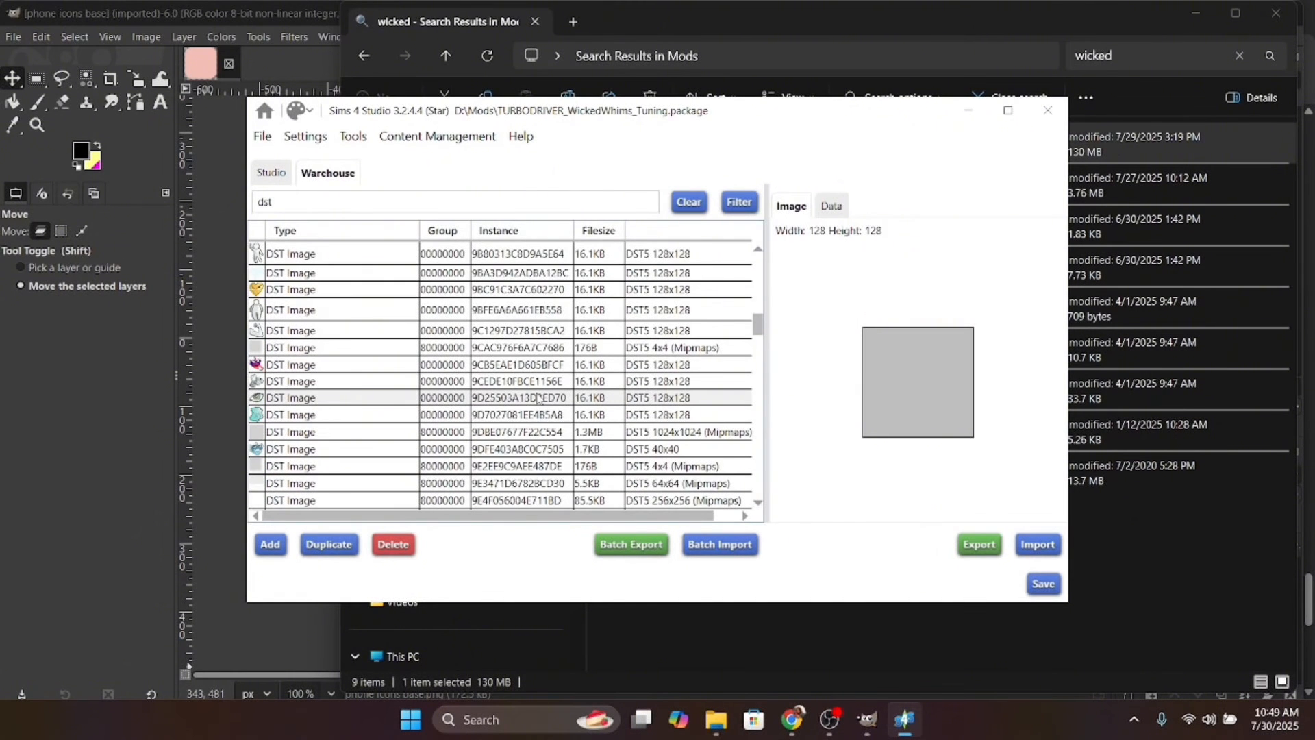
pyautogui.scroll(-6, 538, 397)
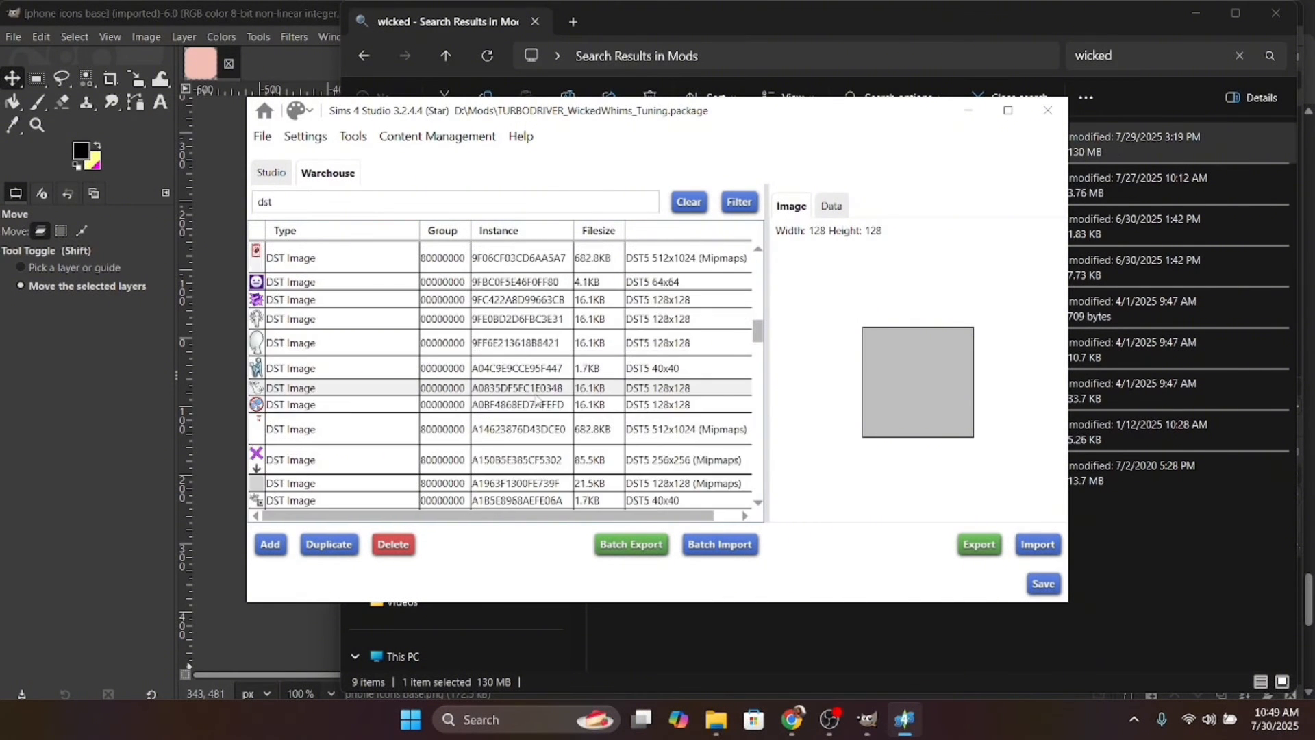
pyautogui.scroll(-6, 538, 399)
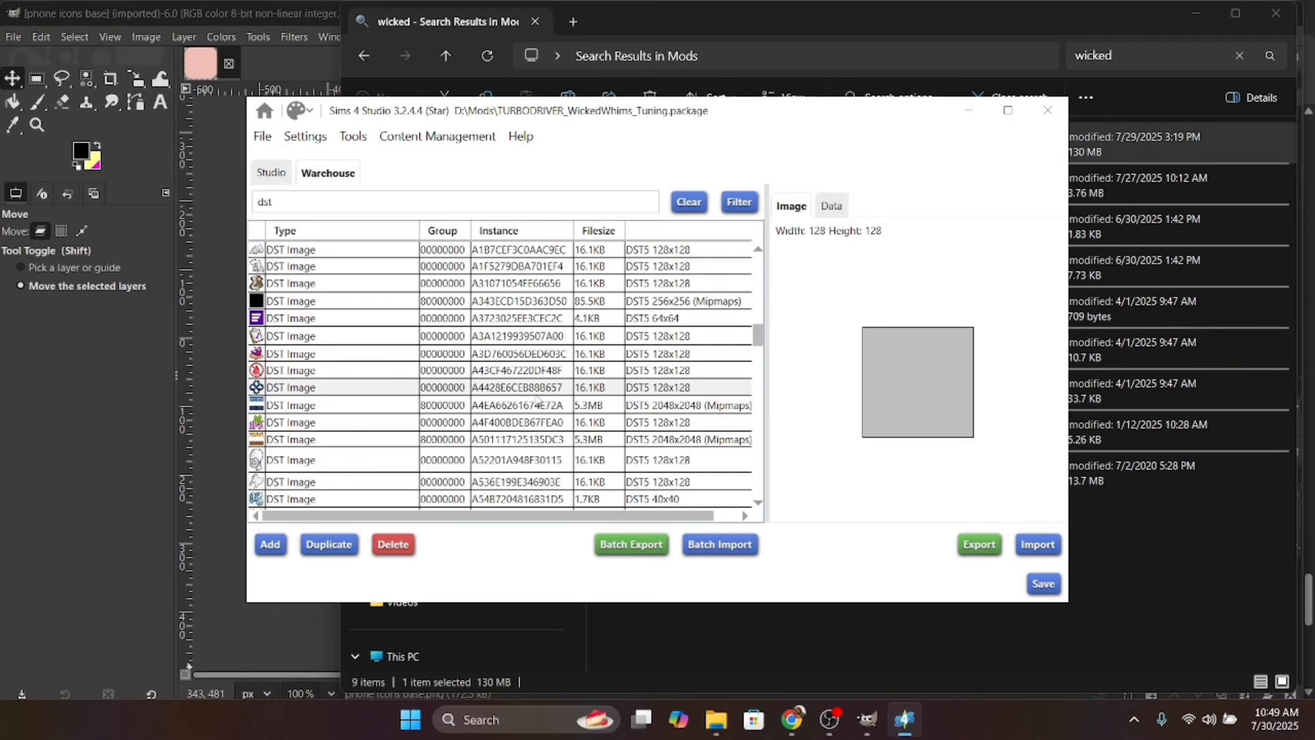
pyautogui.scroll(-2, 538, 399)
pyautogui.scroll(-10, 537, 399)
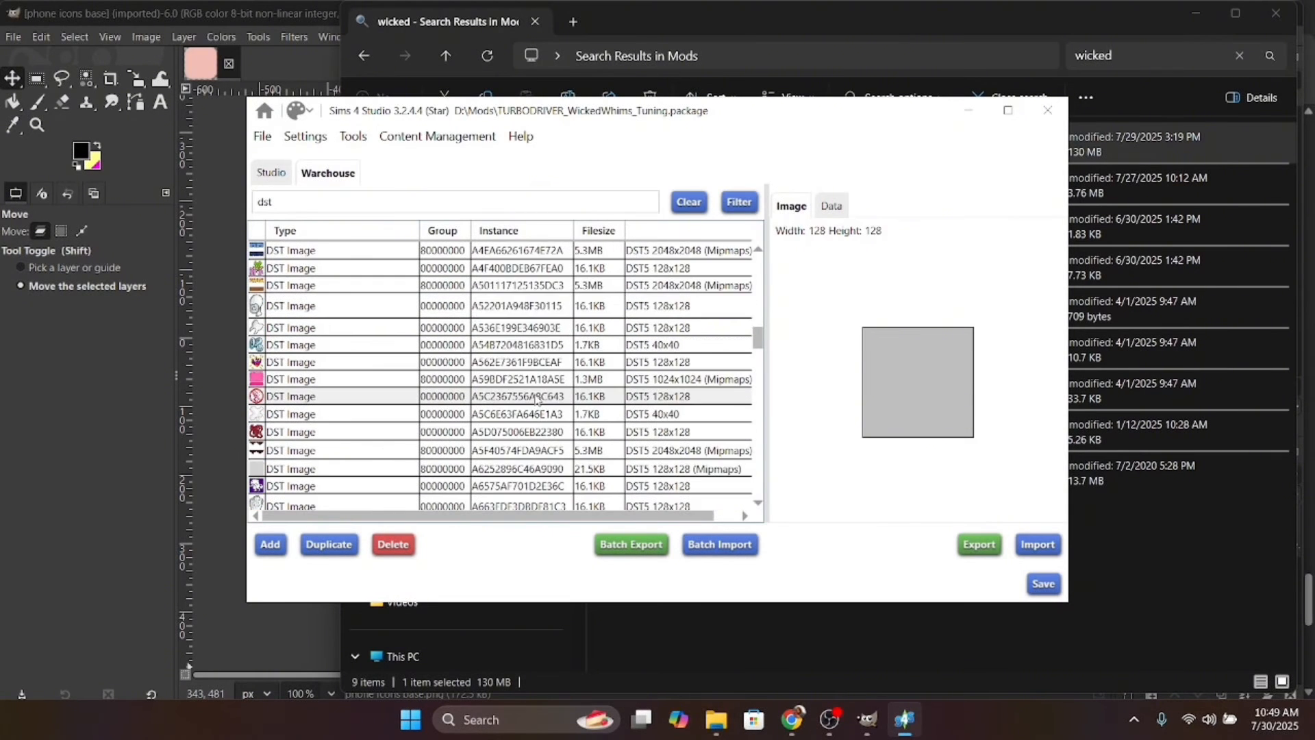
pyautogui.scroll(-1, 536, 399)
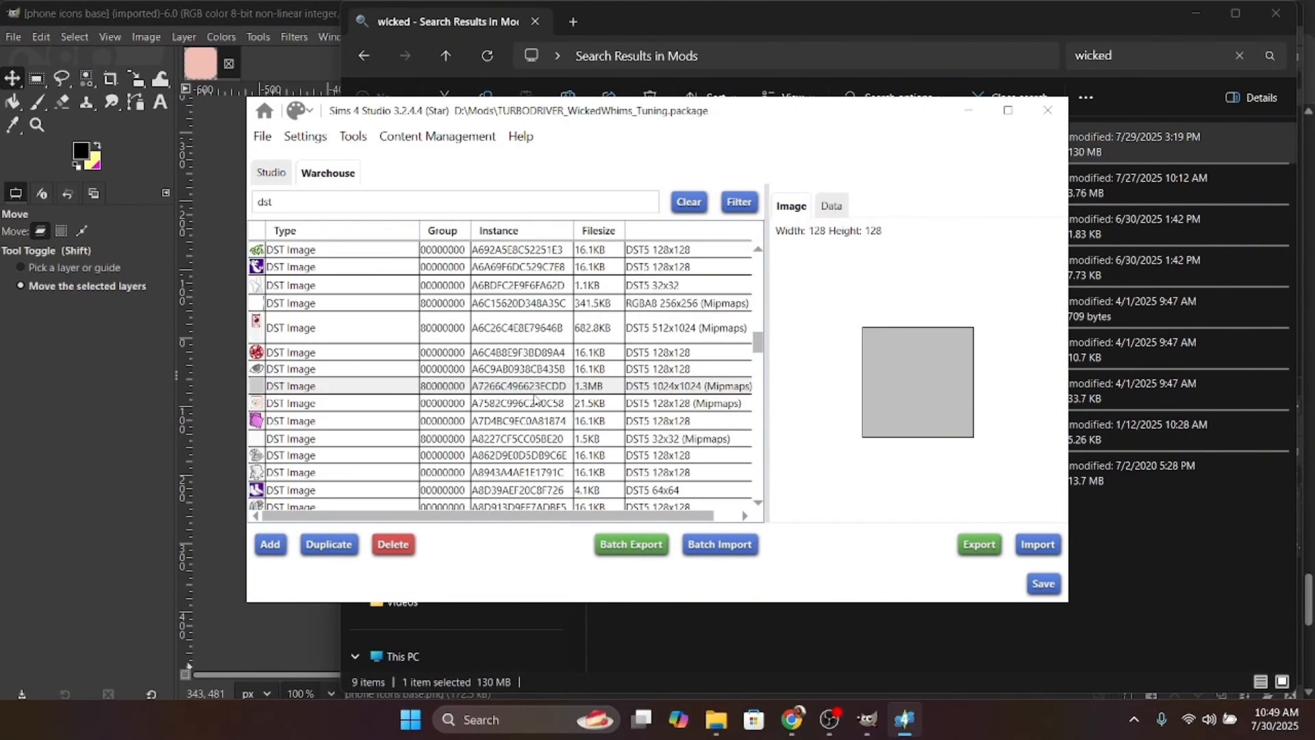
pyautogui.scroll(-4, 536, 399)
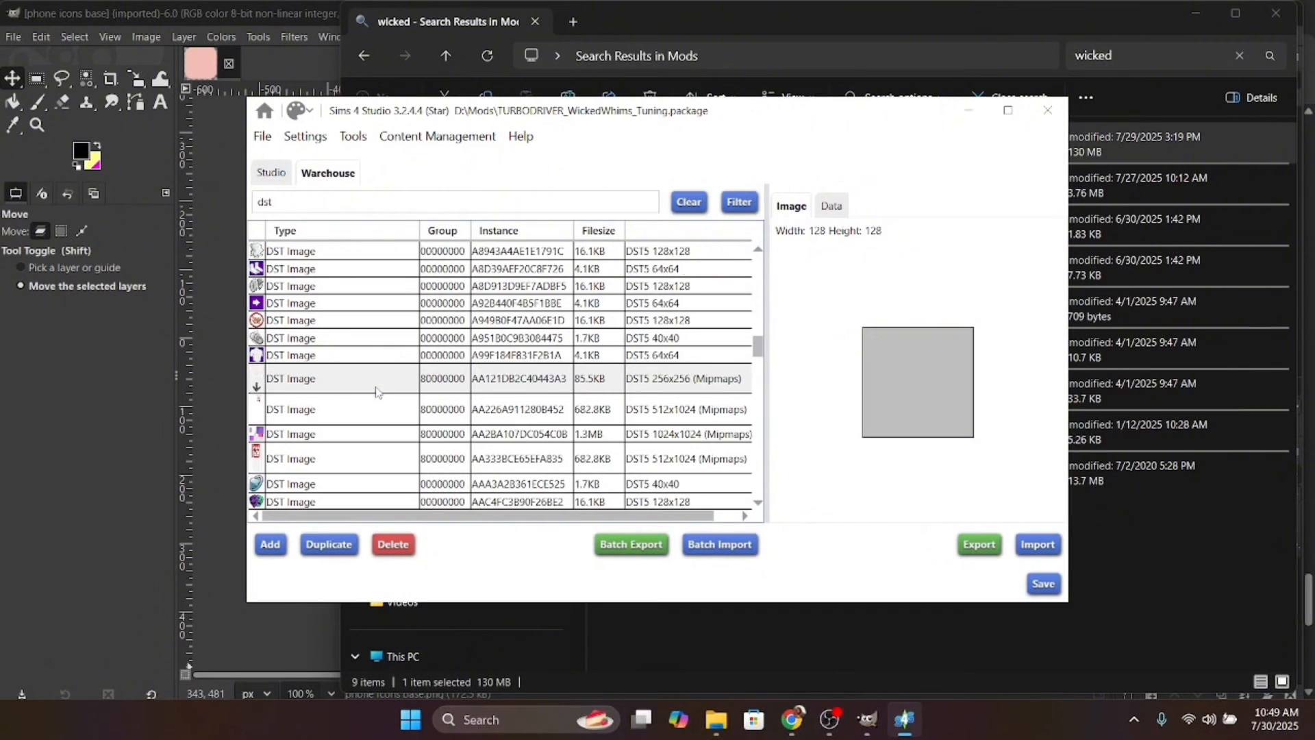
pyautogui.scroll(-6, 376, 392)
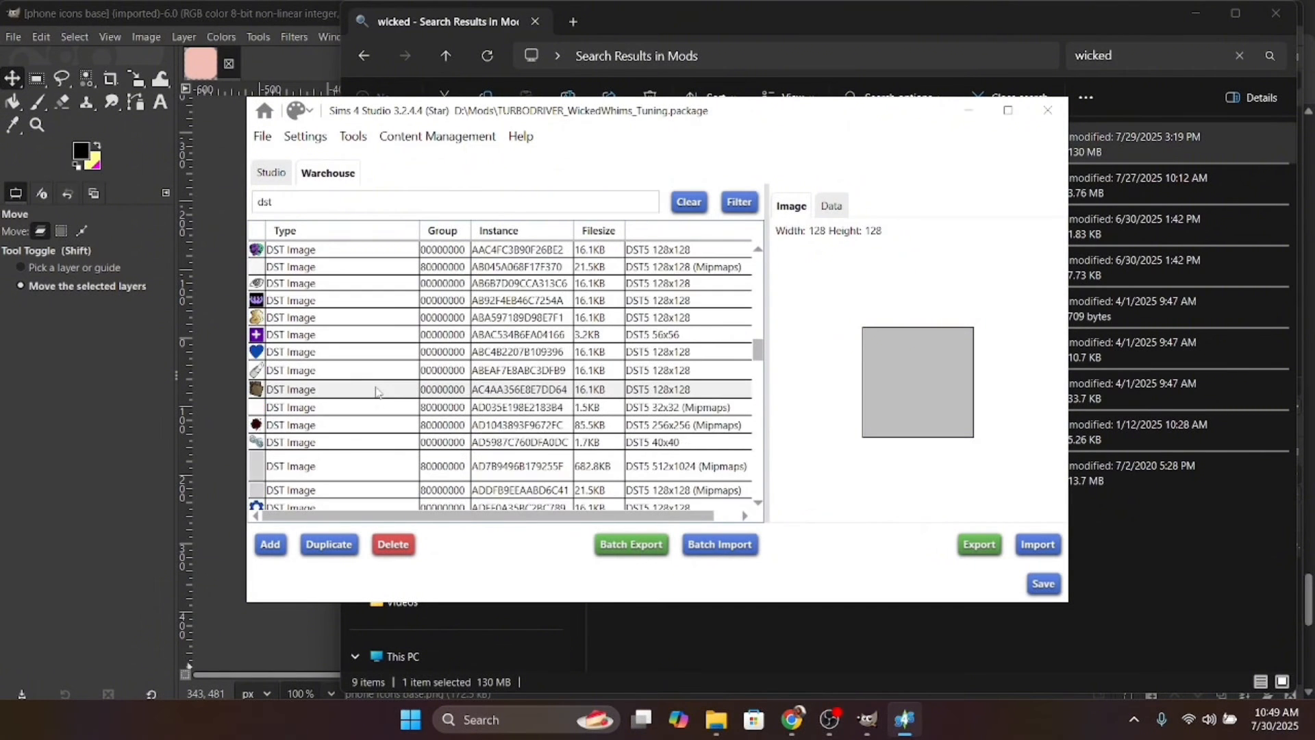
pyautogui.scroll(-6, 375, 392)
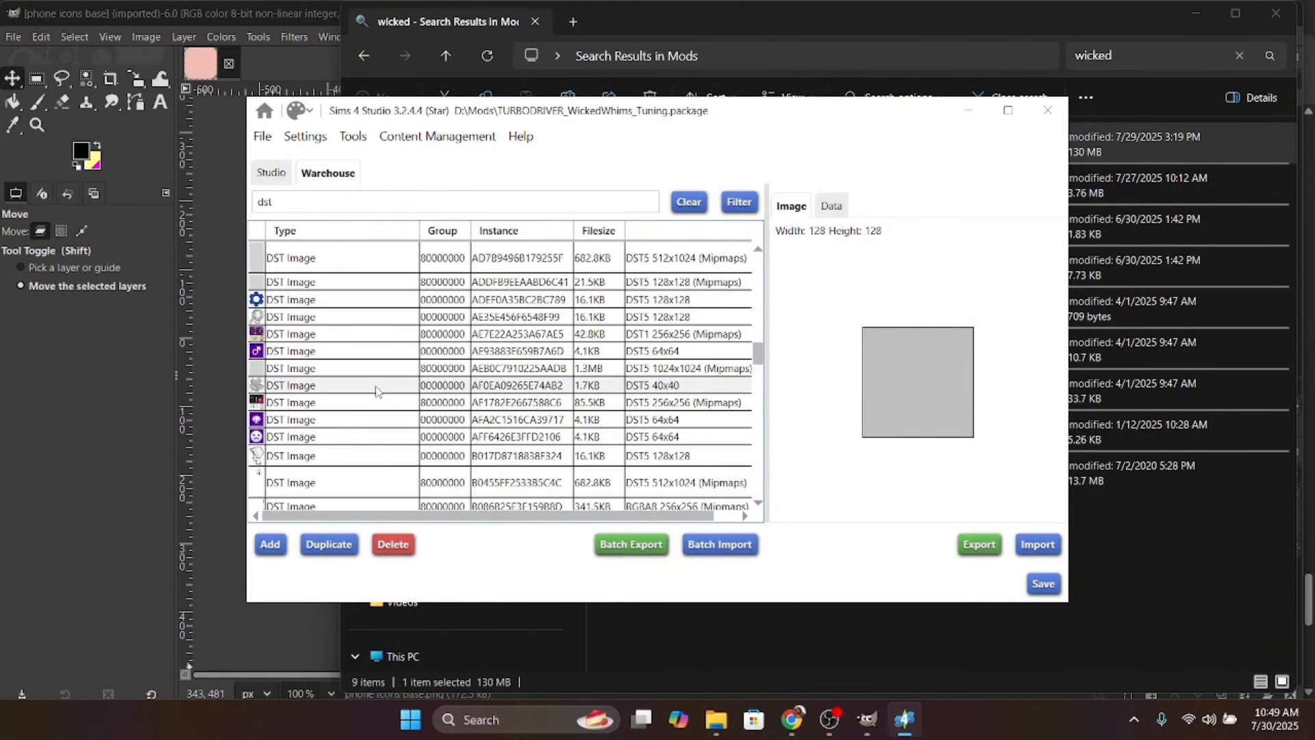
pyautogui.scroll(-4, 376, 391)
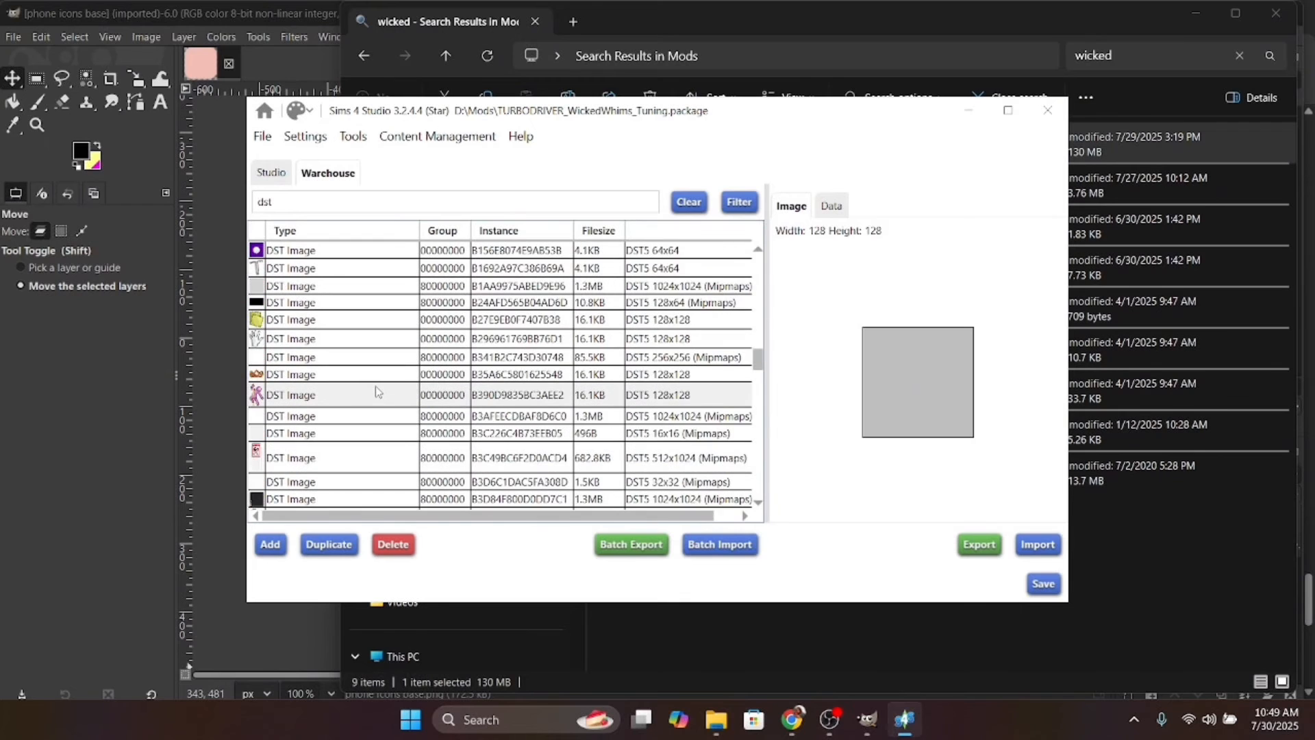
pyautogui.click(376, 392)
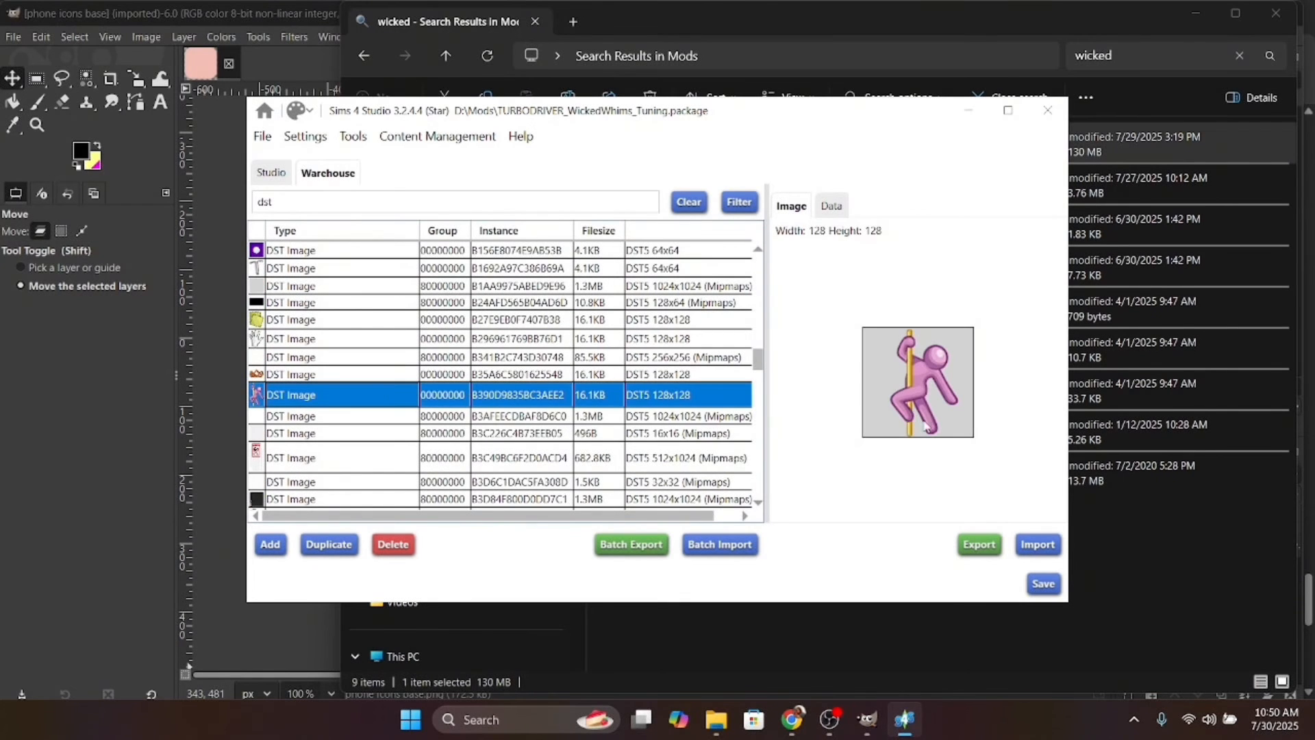
# Step: Look through the DST images listed after the pole dancer for phone icons and preview the 64x64 white house on purple
pyautogui.scroll(-4, 370, 380)
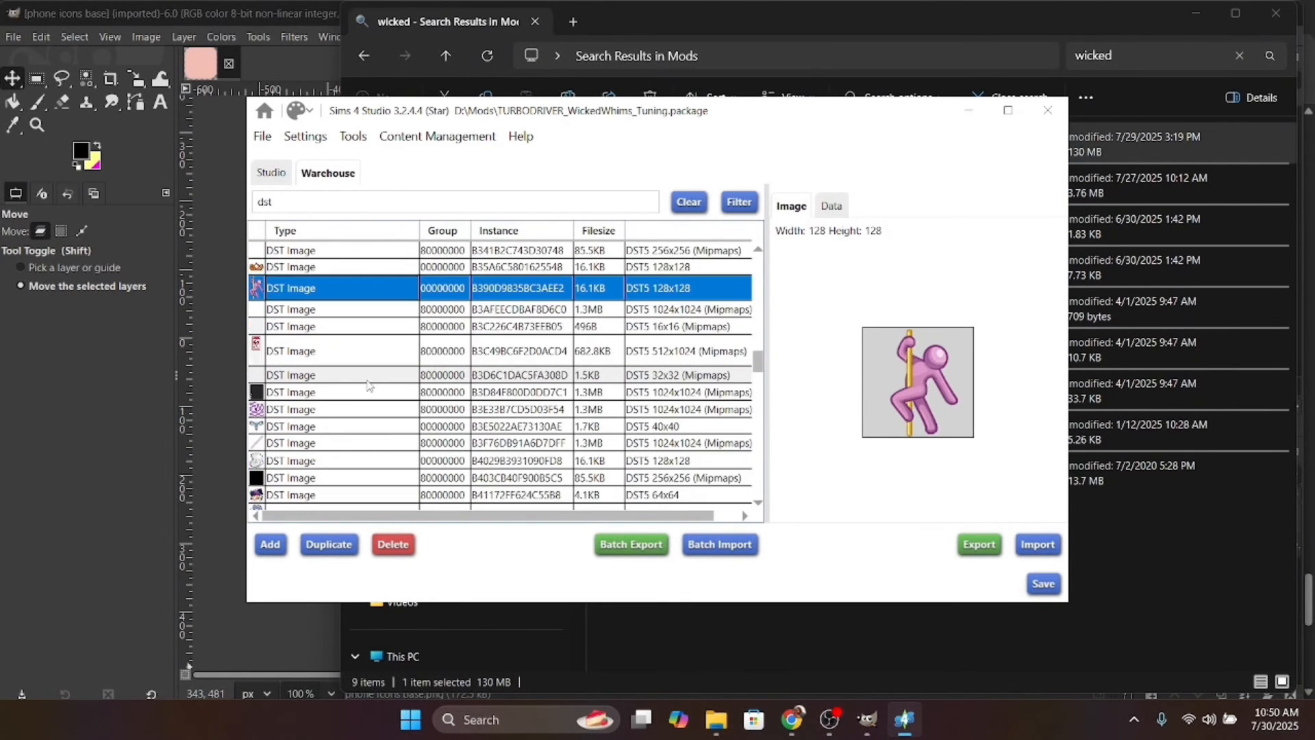
pyautogui.scroll(-8, 368, 385)
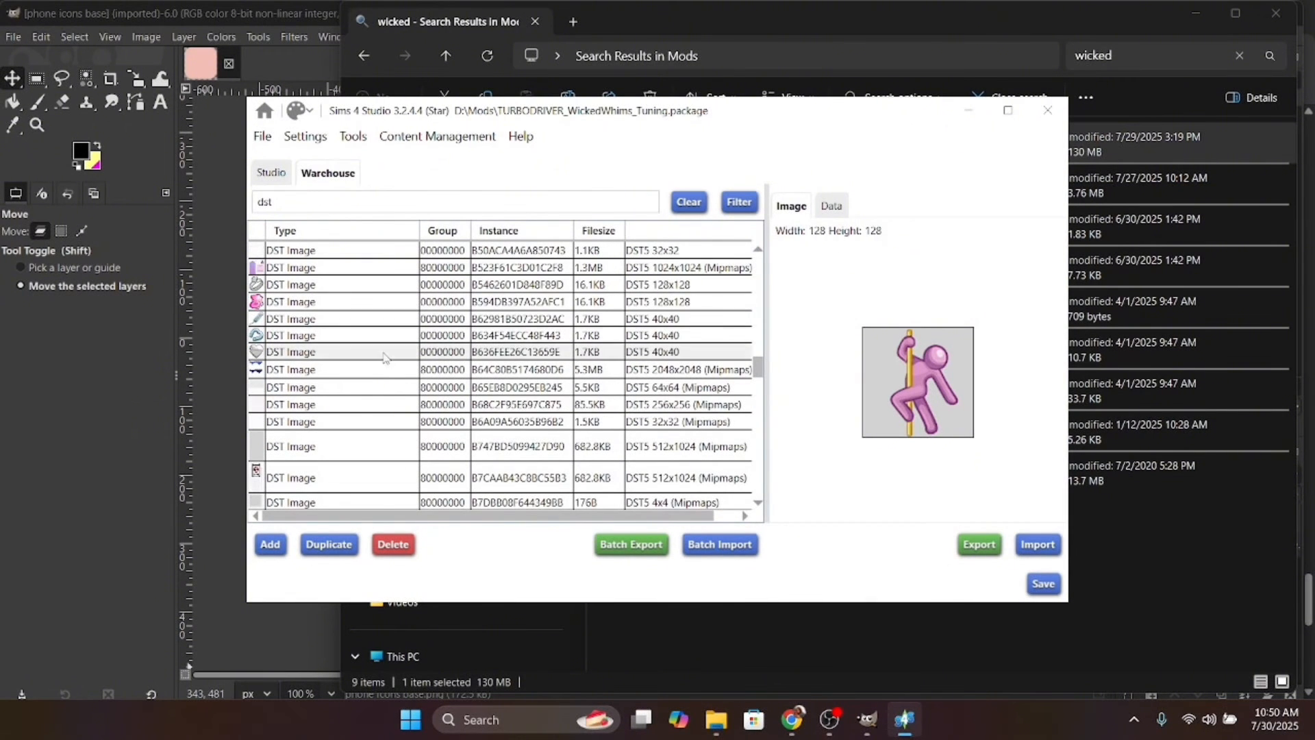
pyautogui.scroll(-3, 371, 379)
pyautogui.scroll(-6, 372, 379)
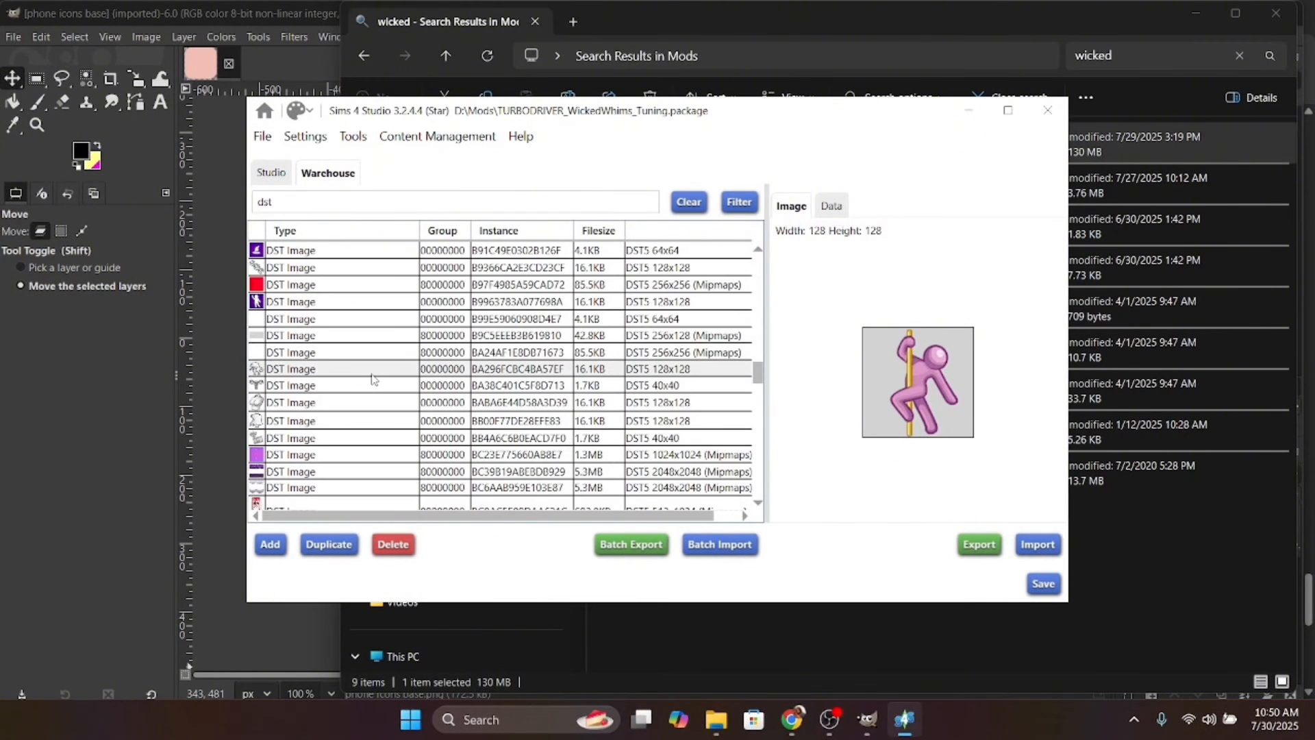
pyautogui.scroll(-6, 372, 379)
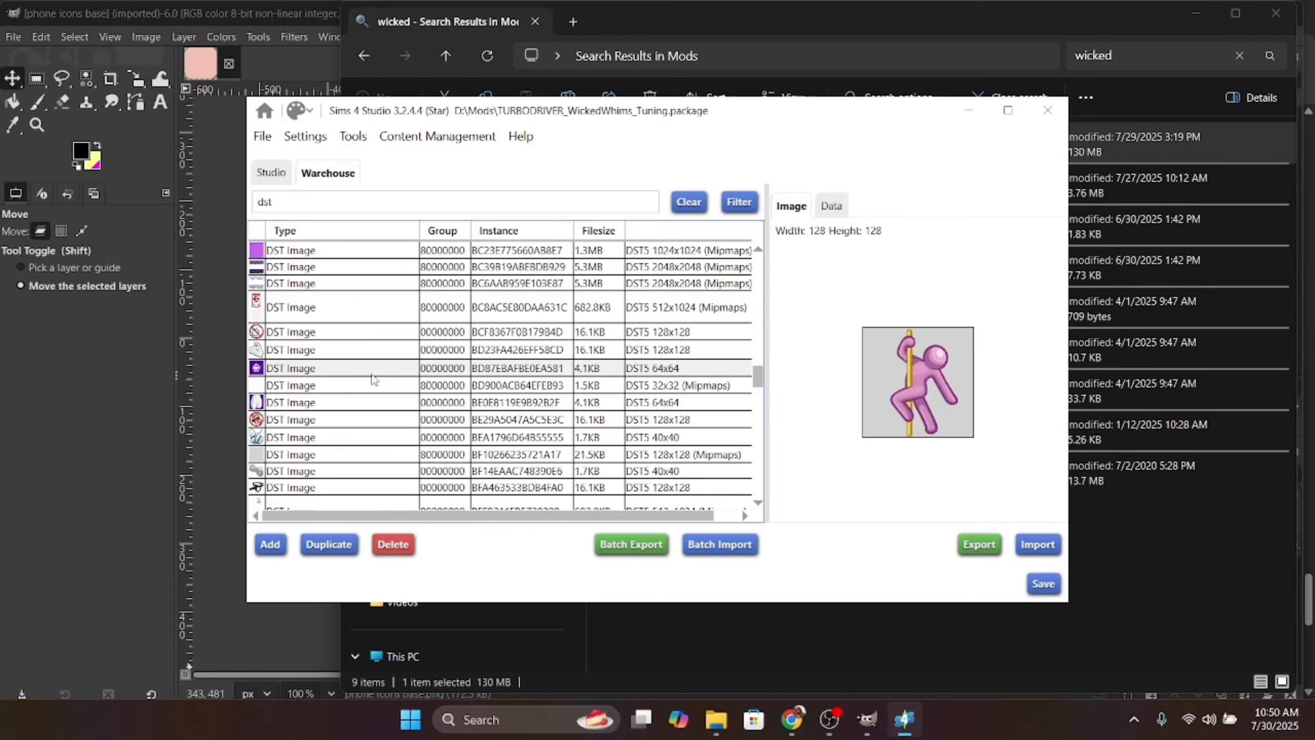
pyautogui.scroll(-3, 373, 379)
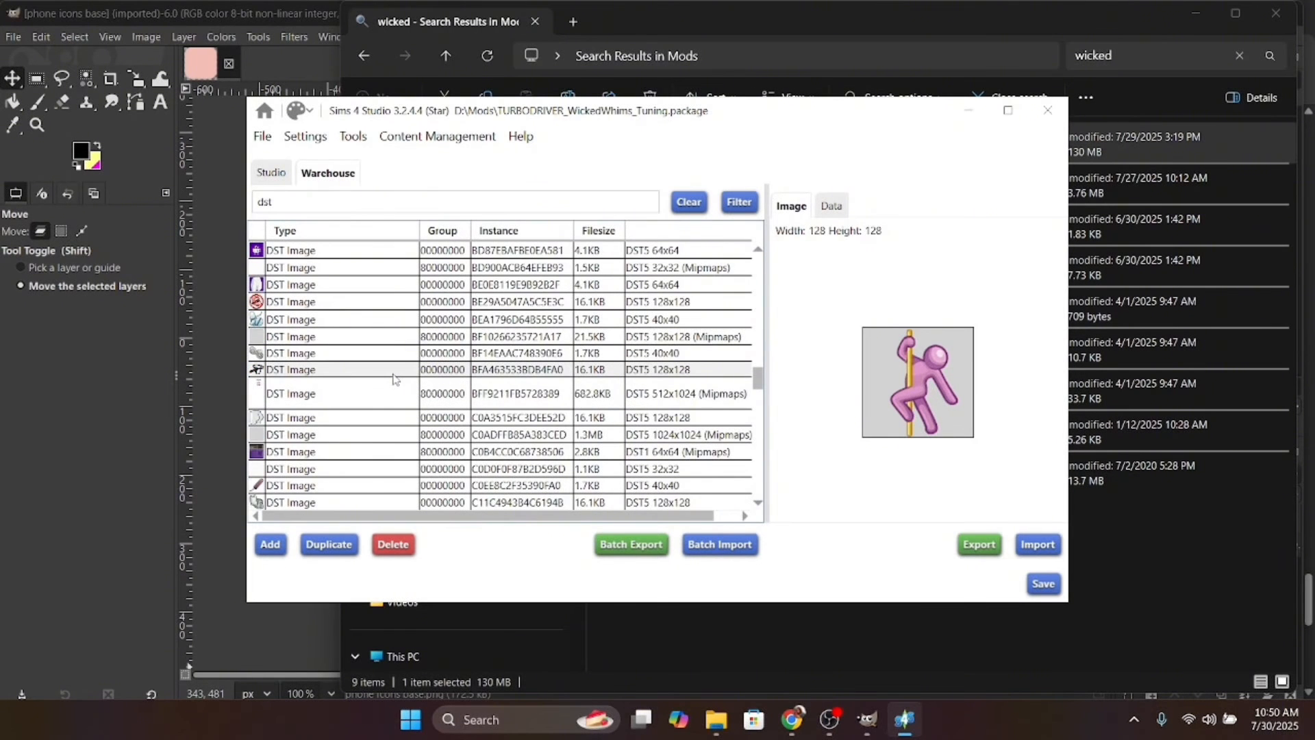
pyautogui.scroll(-12, 394, 378)
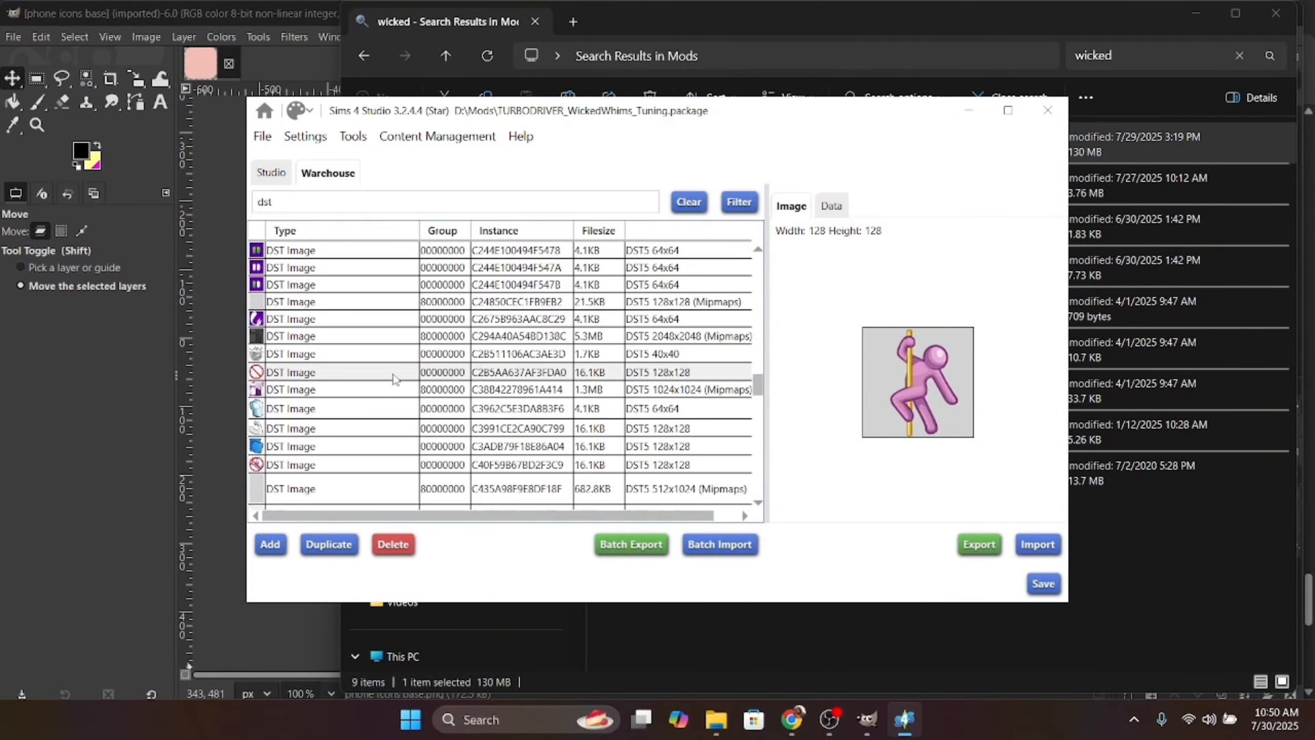
pyautogui.scroll(-7, 394, 379)
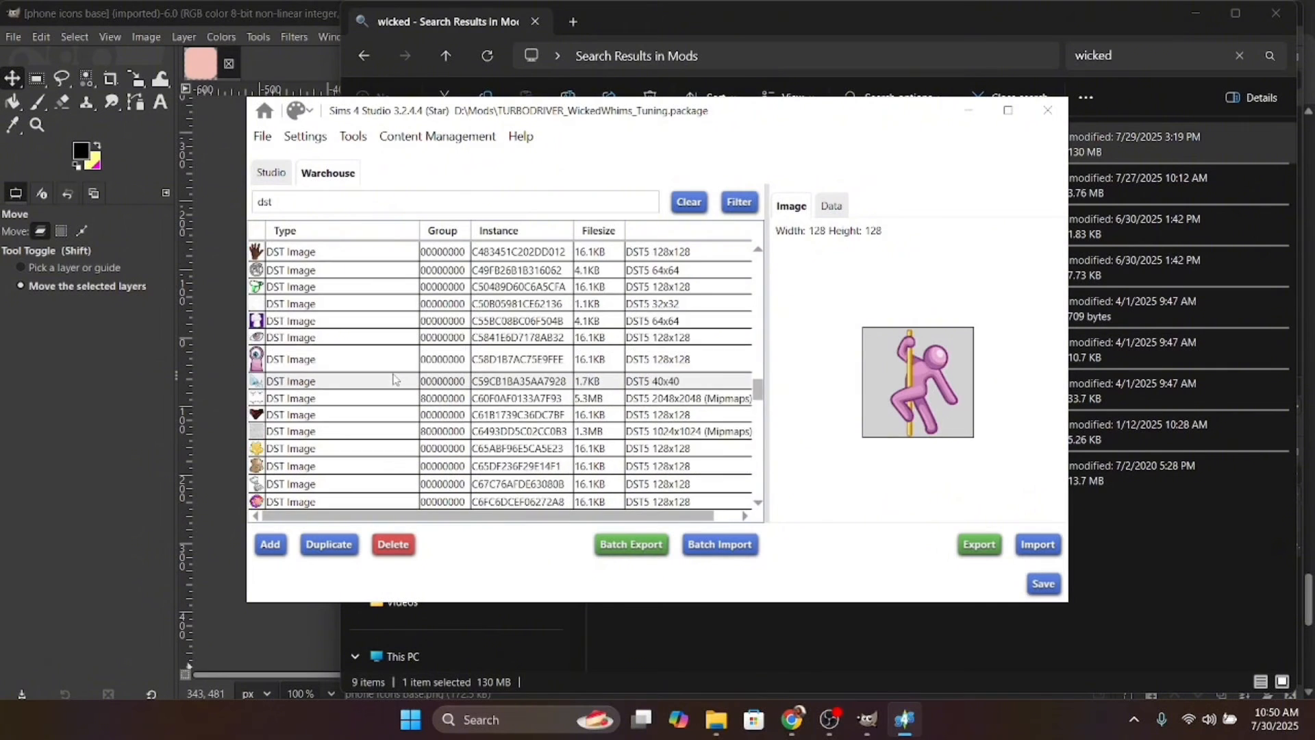
pyautogui.scroll(-3, 394, 378)
pyautogui.scroll(-8, 394, 379)
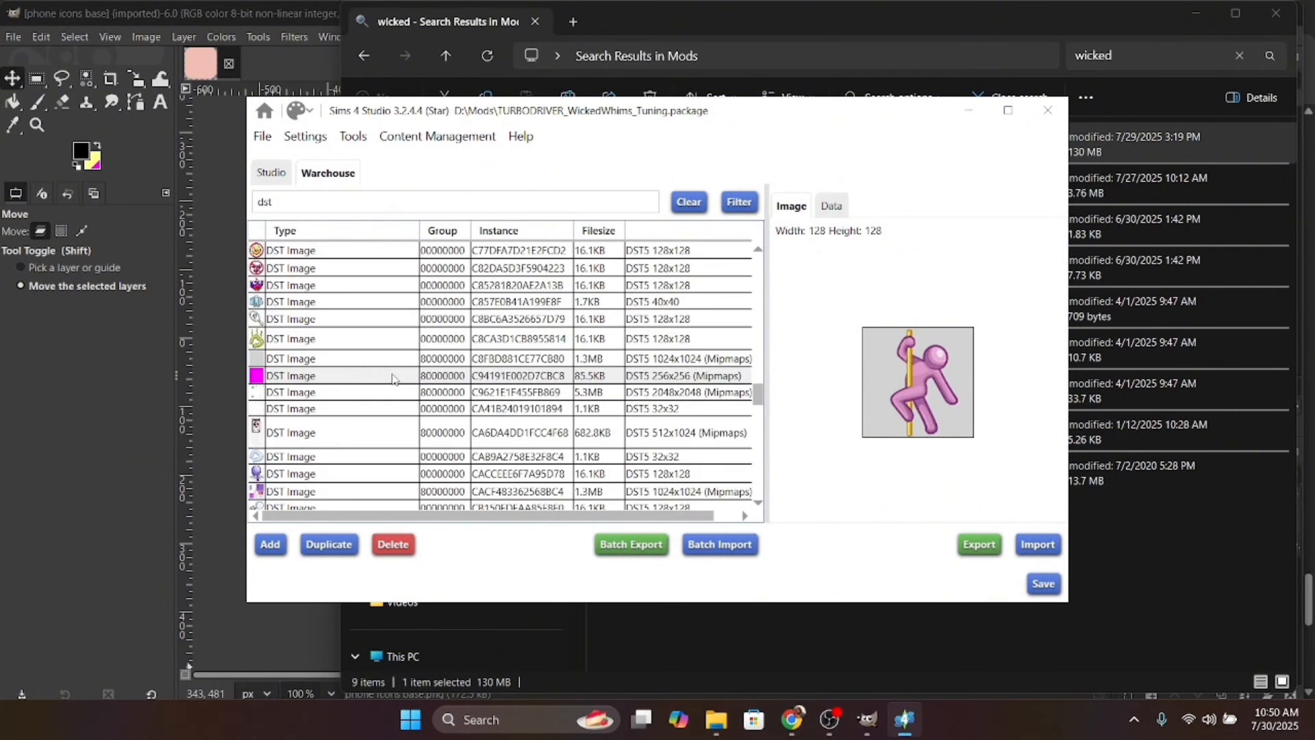
pyautogui.scroll(-6, 394, 379)
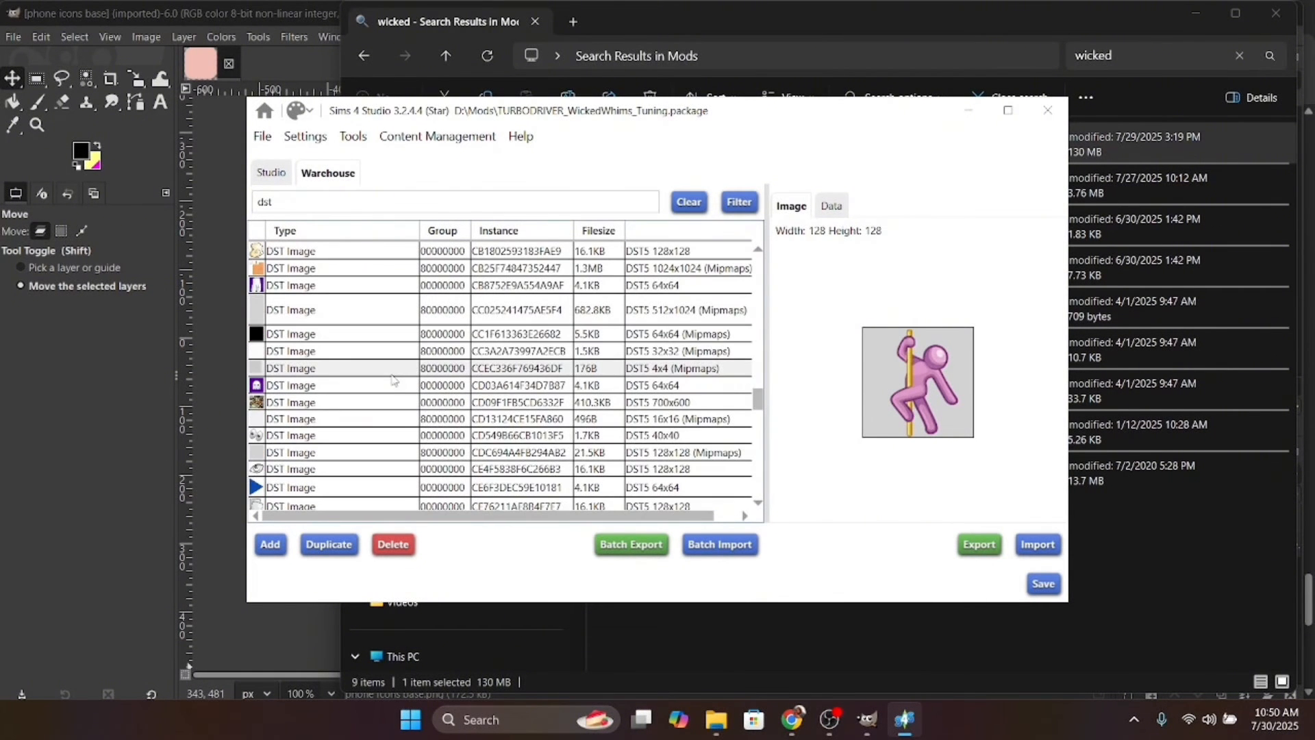
pyautogui.scroll(-8, 394, 379)
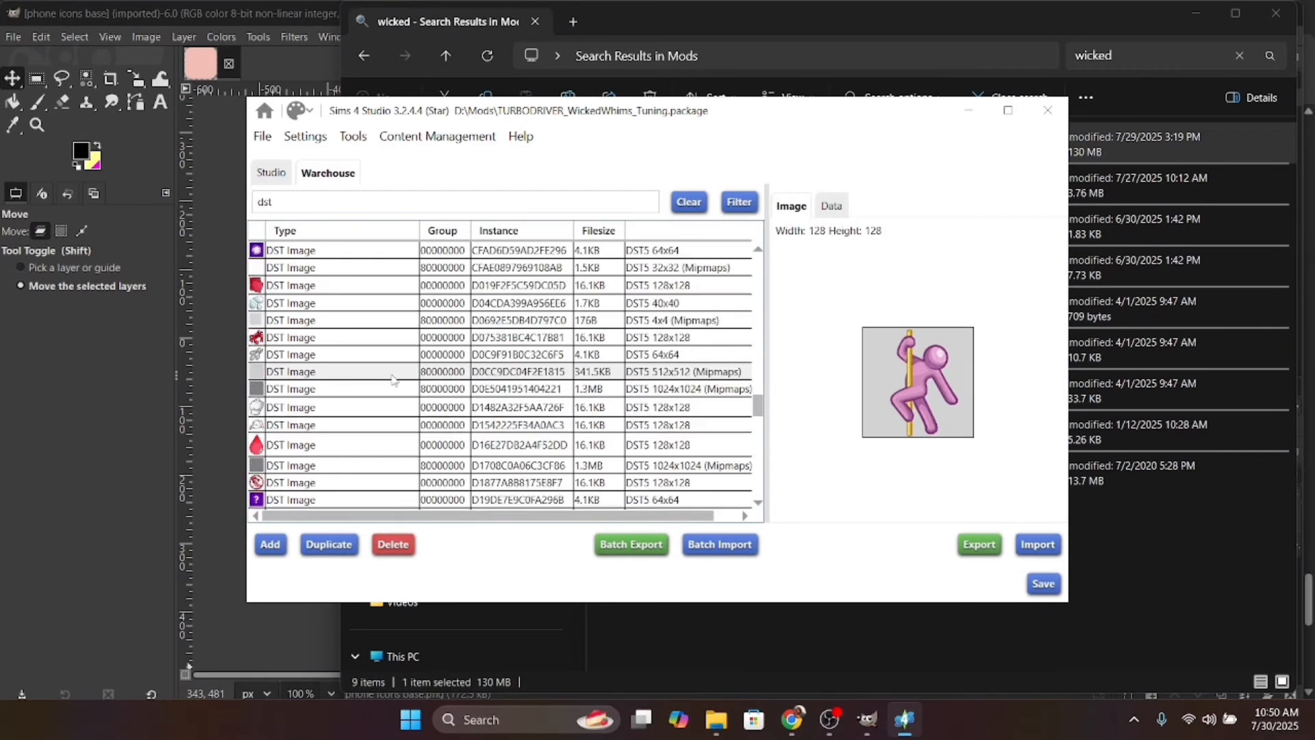
pyautogui.scroll(-6, 394, 379)
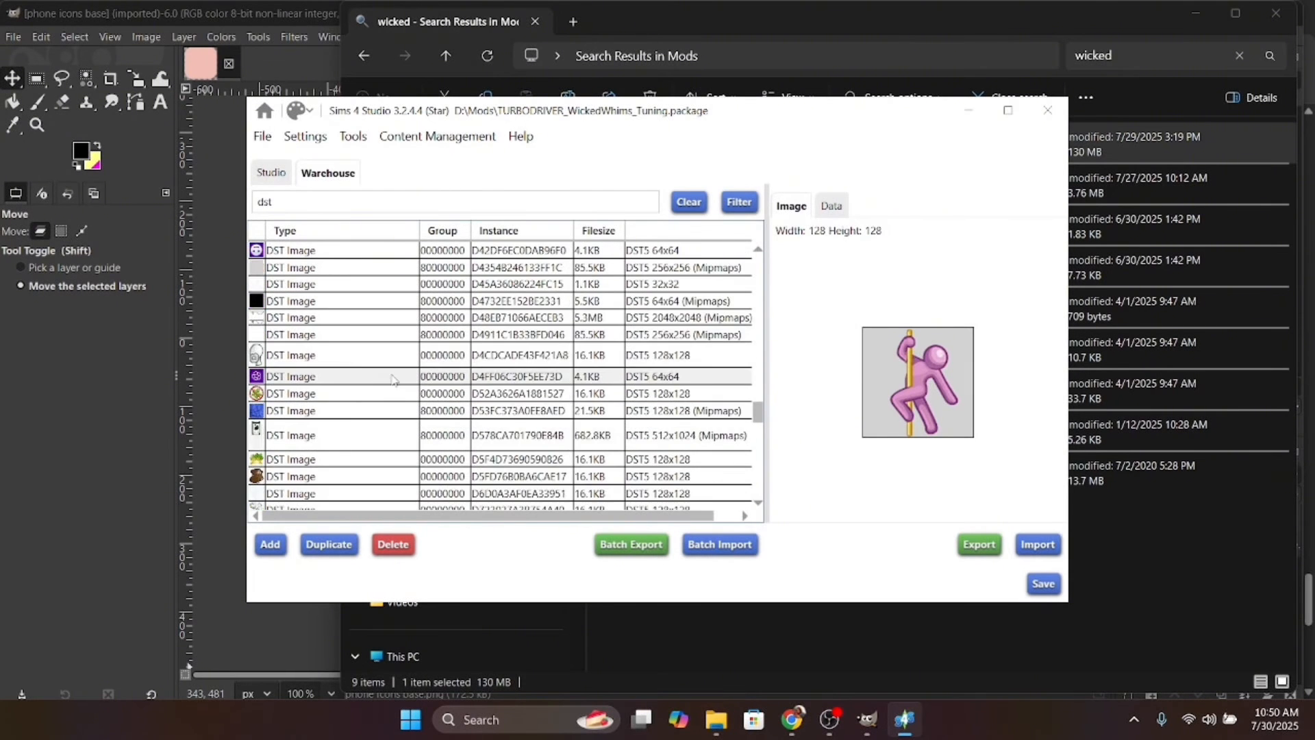
pyautogui.scroll(-3, 394, 379)
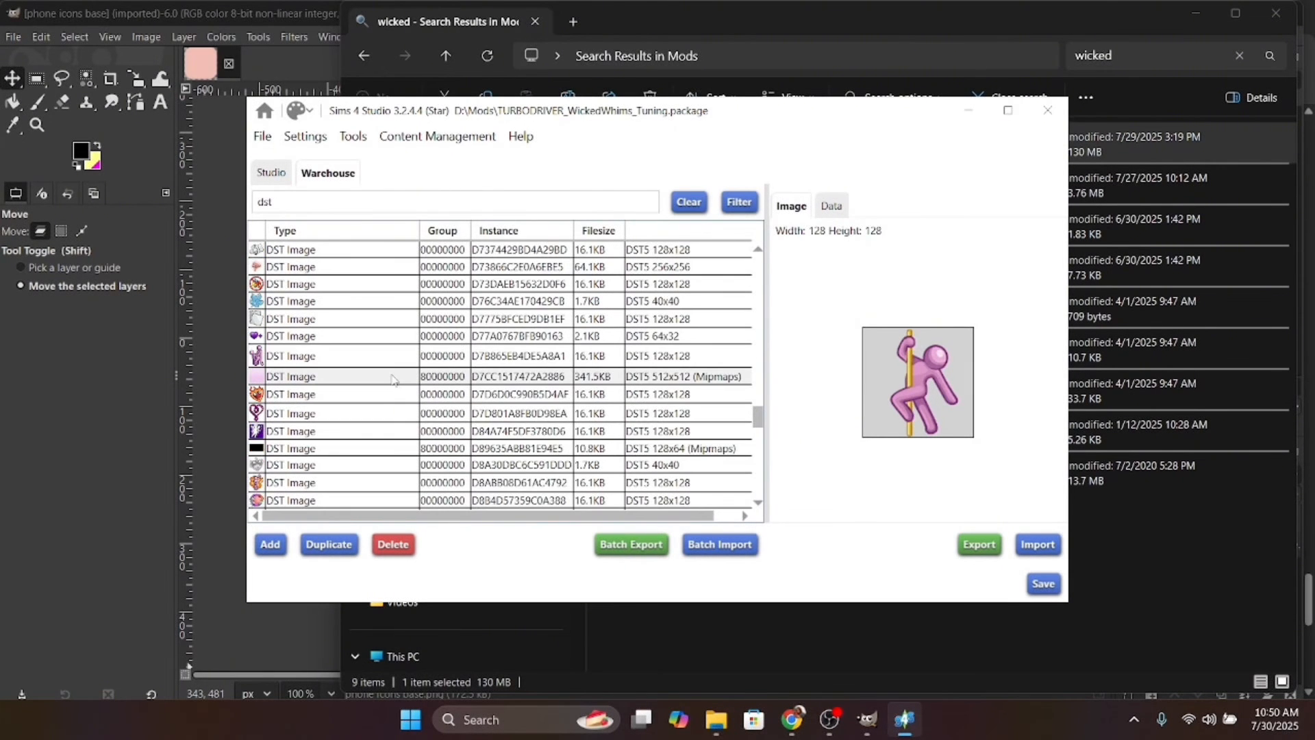
pyautogui.scroll(-4, 394, 379)
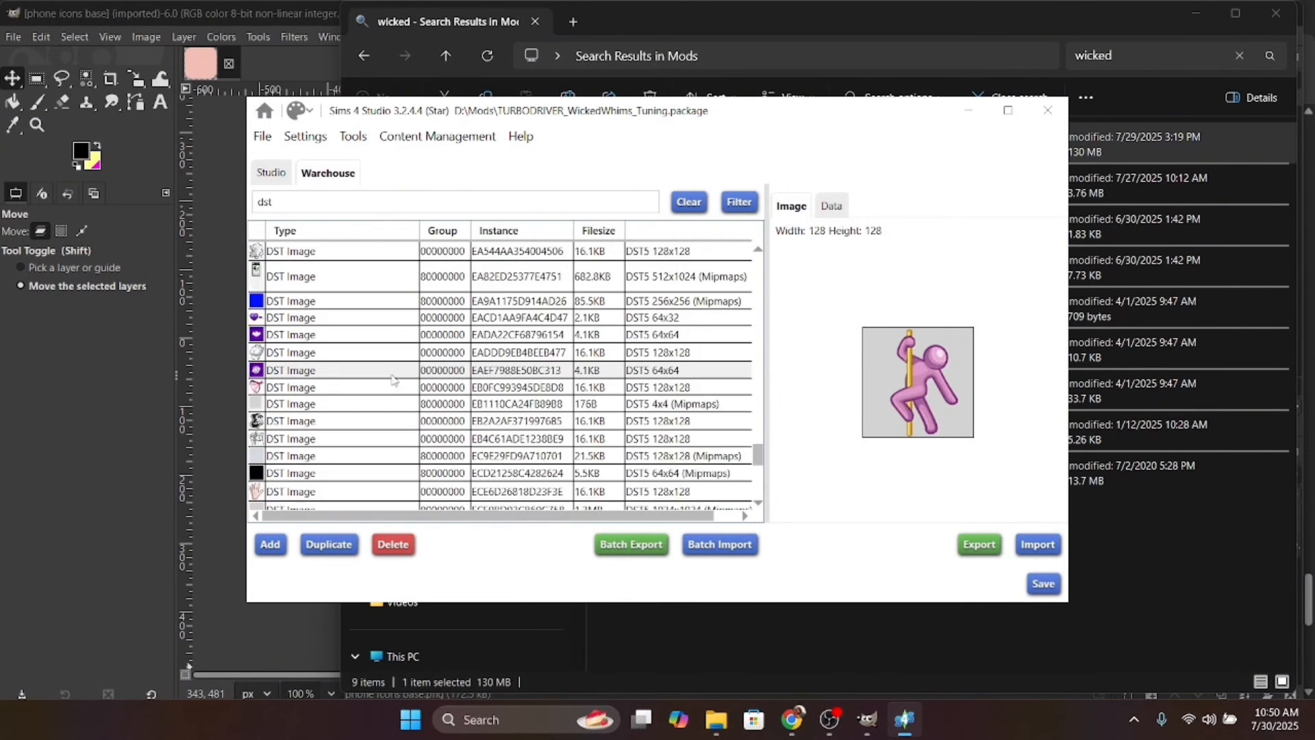
pyautogui.scroll(-3, 393, 379)
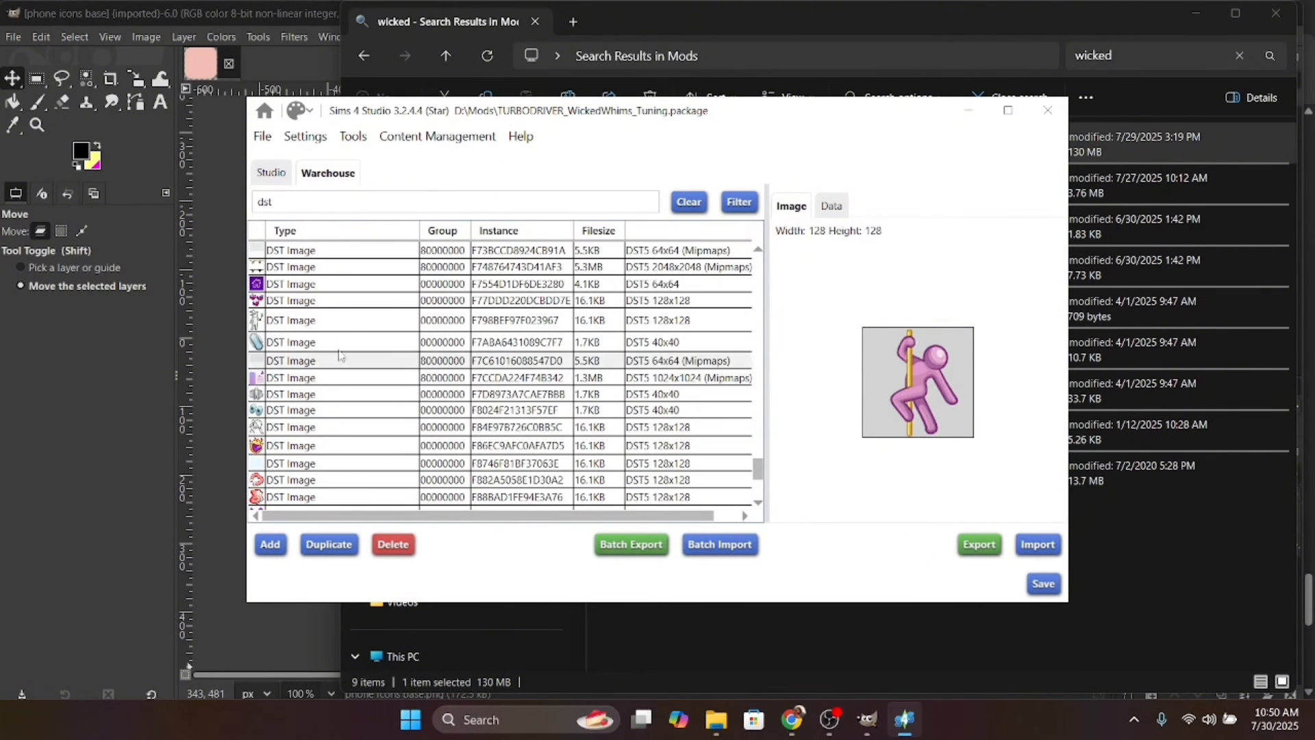
pyautogui.click(324, 285)
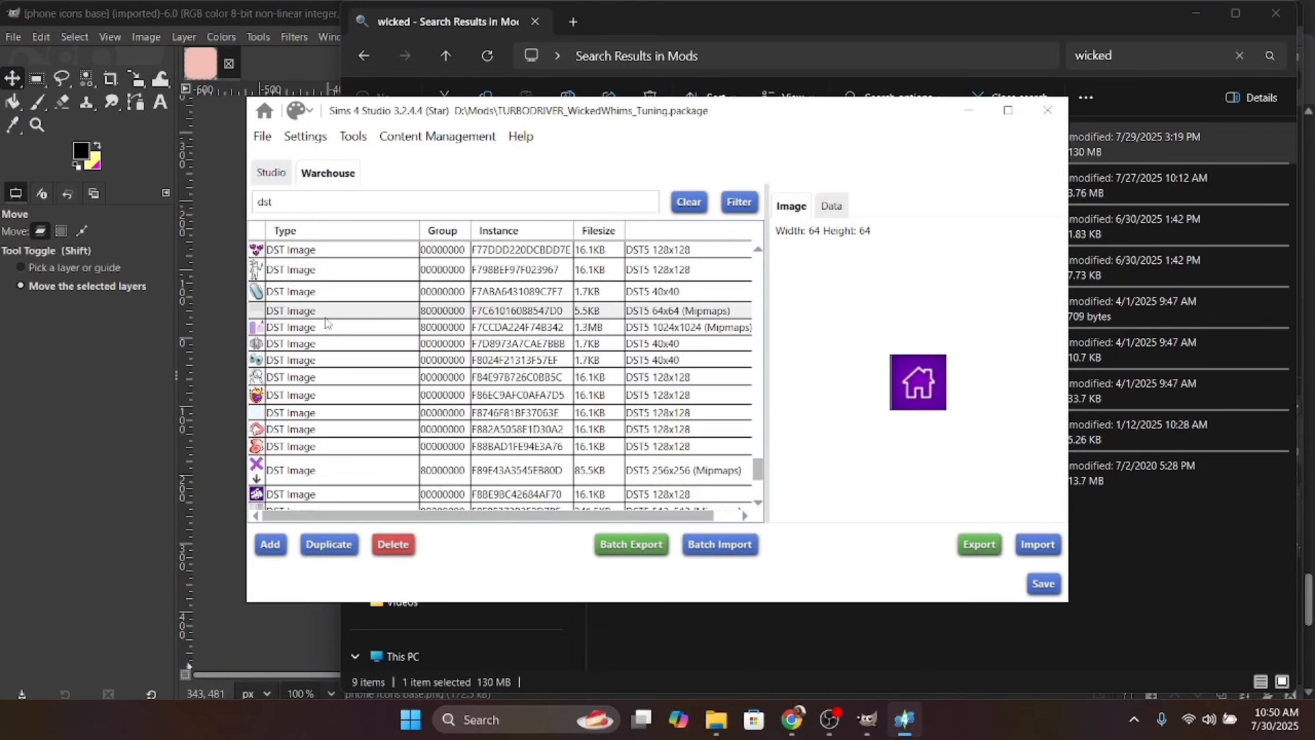
# Step: Check the remaining DST images through the end of the list, and review the last ones again in reverse for phone icons
pyautogui.scroll(-8, 325, 322)
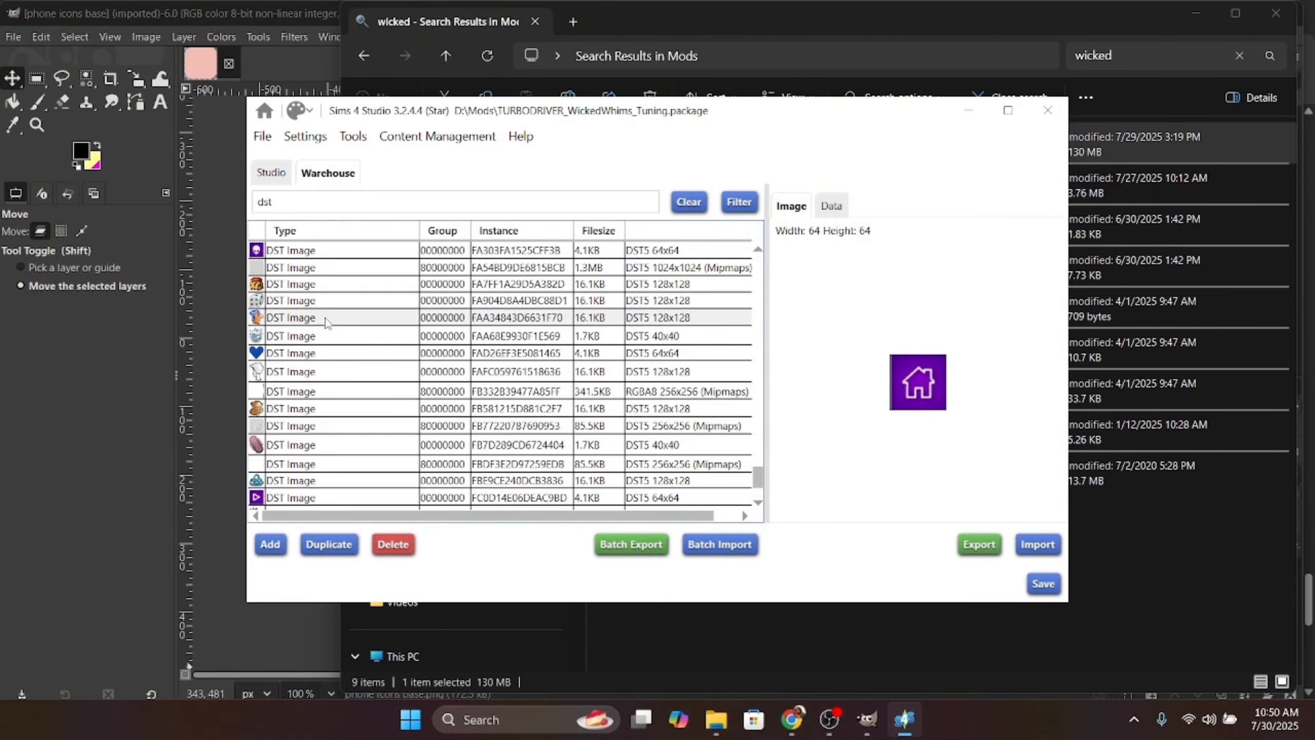
pyautogui.scroll(-5, 325, 322)
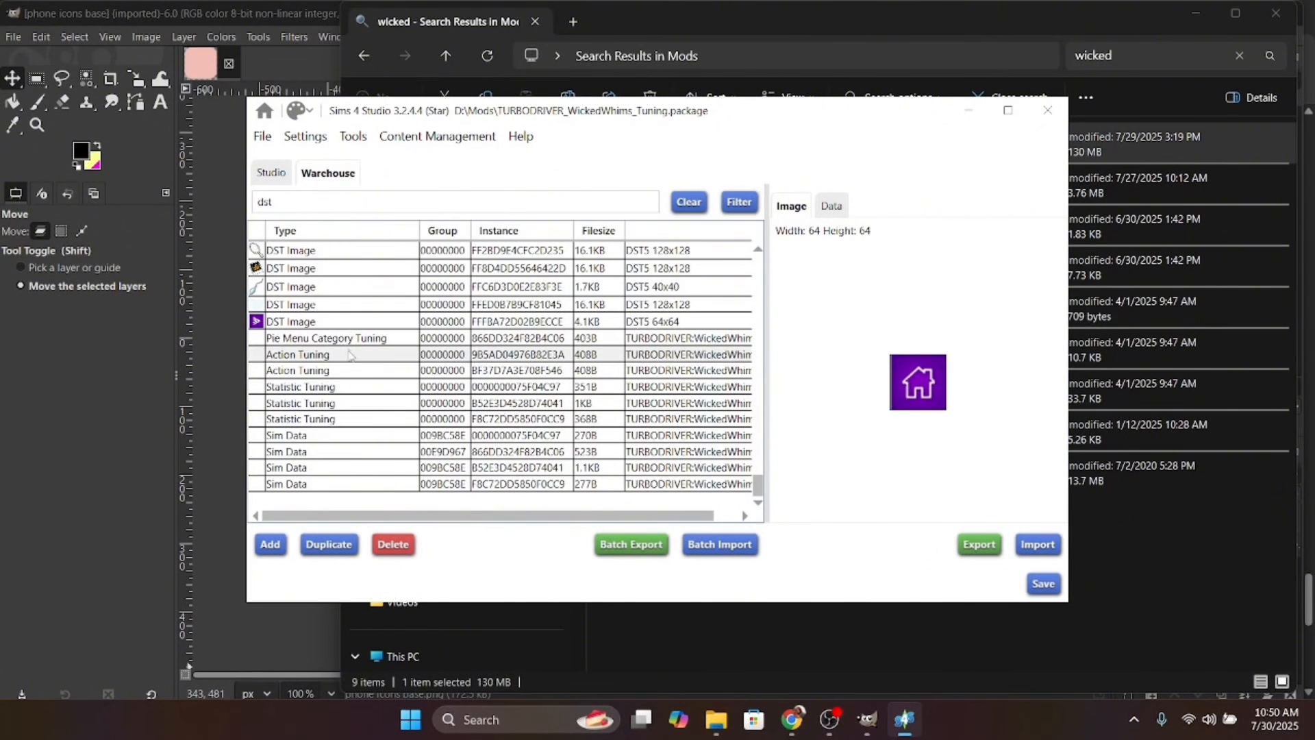
pyautogui.scroll(6, 363, 352)
pyautogui.scroll(5, 368, 353)
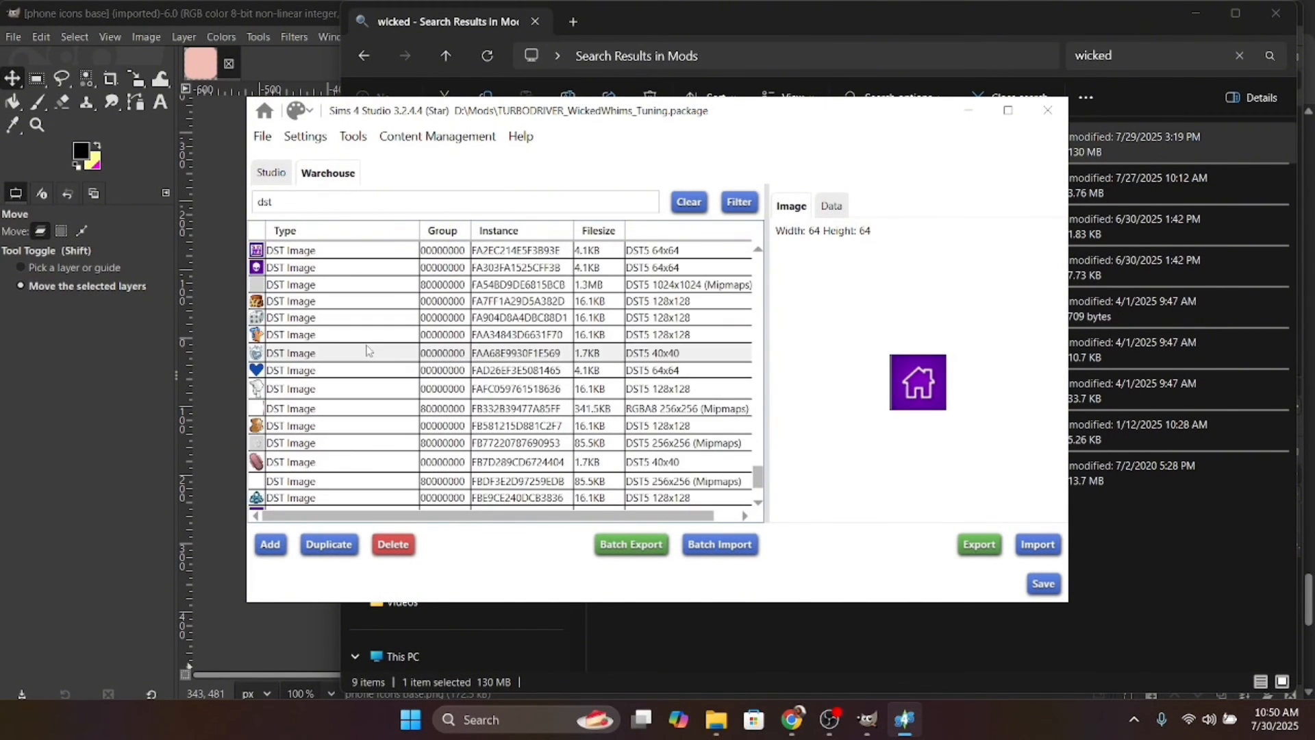
pyautogui.scroll(7, 366, 351)
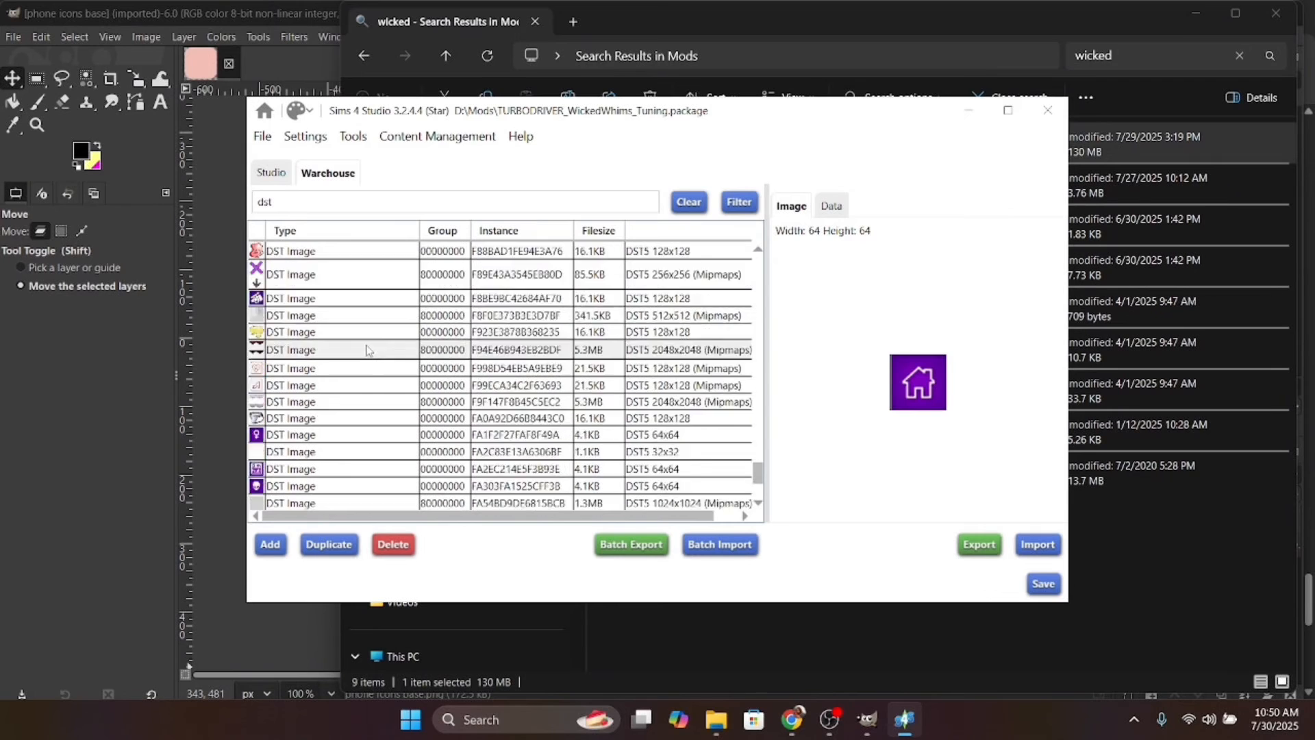
# Step: Save the package as TURBODRIVER_WickedWhims_Tuning in D:\Mods, replacing the existing file, and close it
pyautogui.scroll(8, 367, 350)
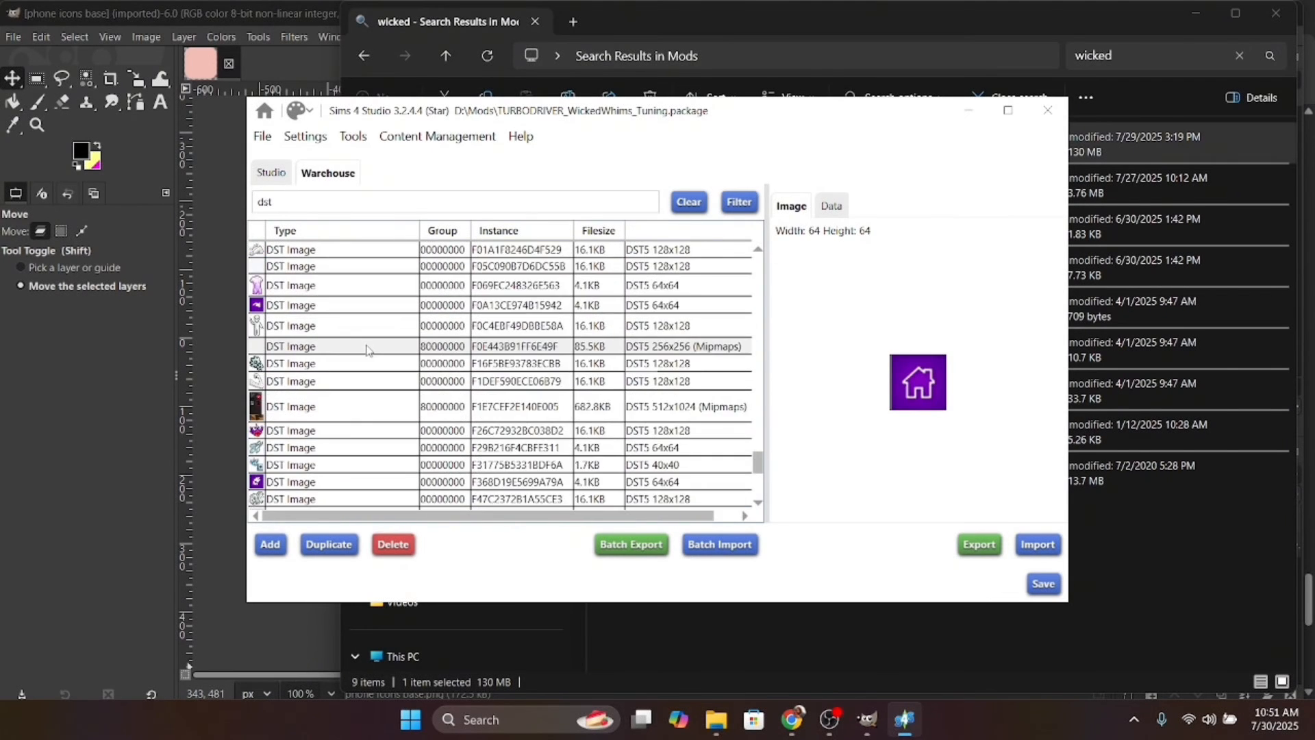
pyautogui.scroll(3, 366, 349)
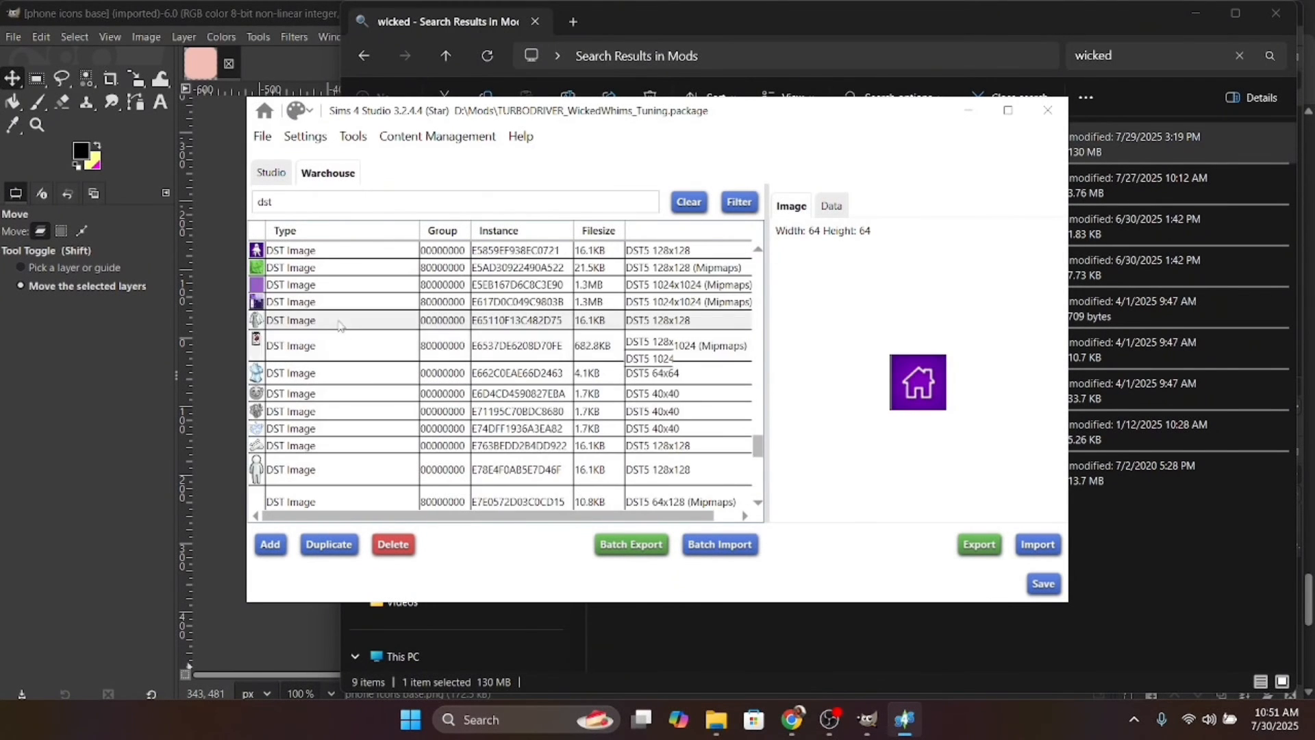
pyautogui.click(262, 136)
pyautogui.click(320, 232)
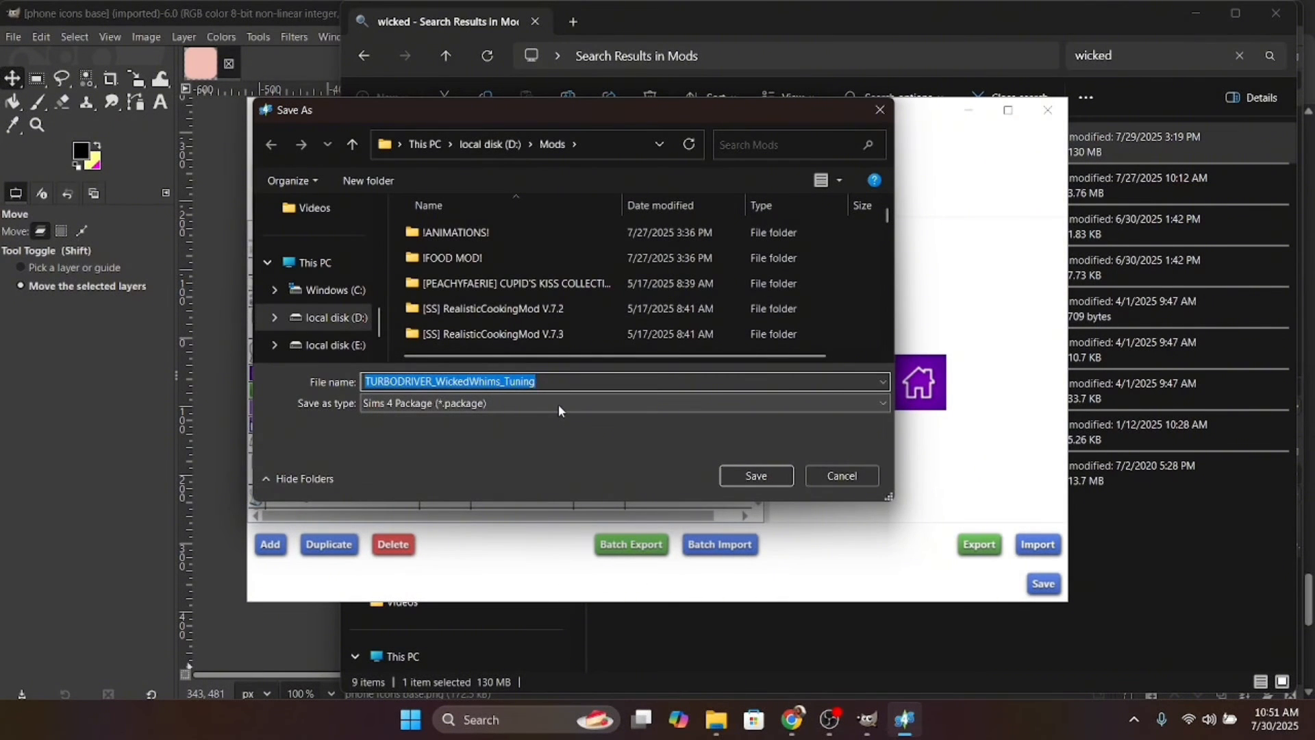
pyautogui.click(737, 474)
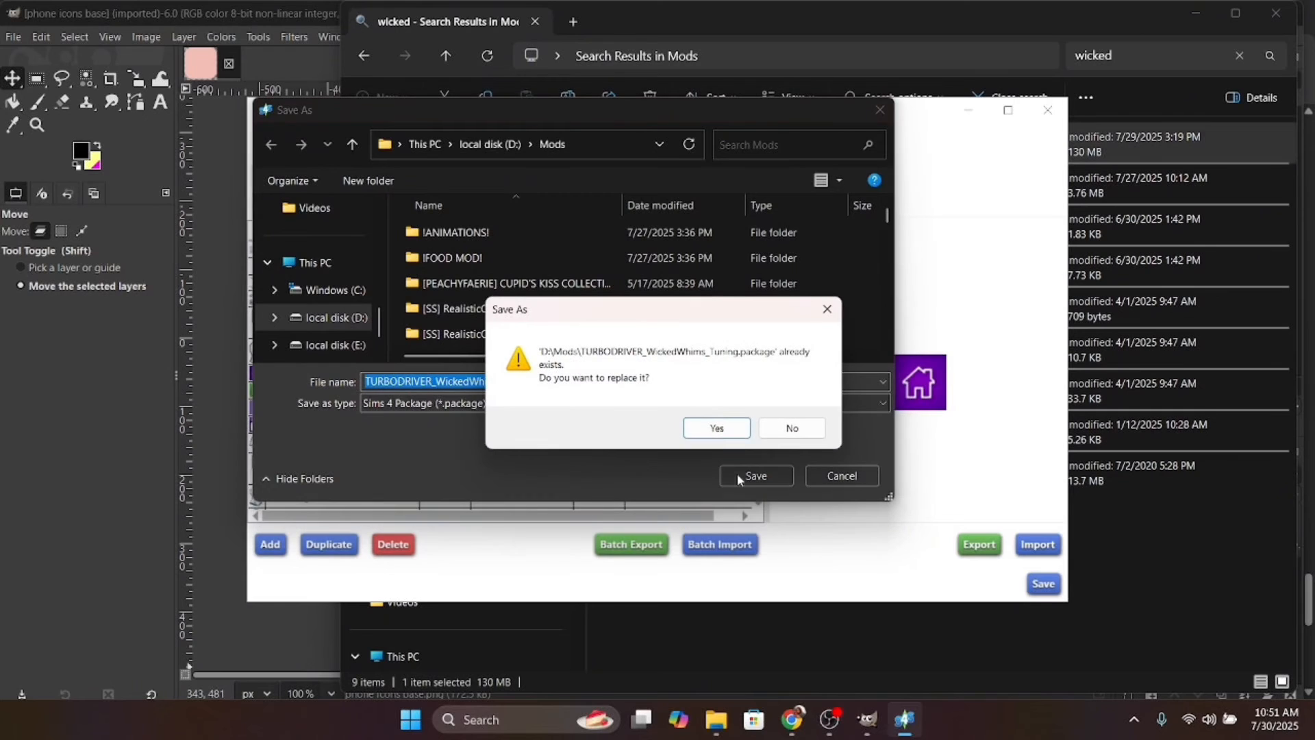
pyautogui.click(716, 431)
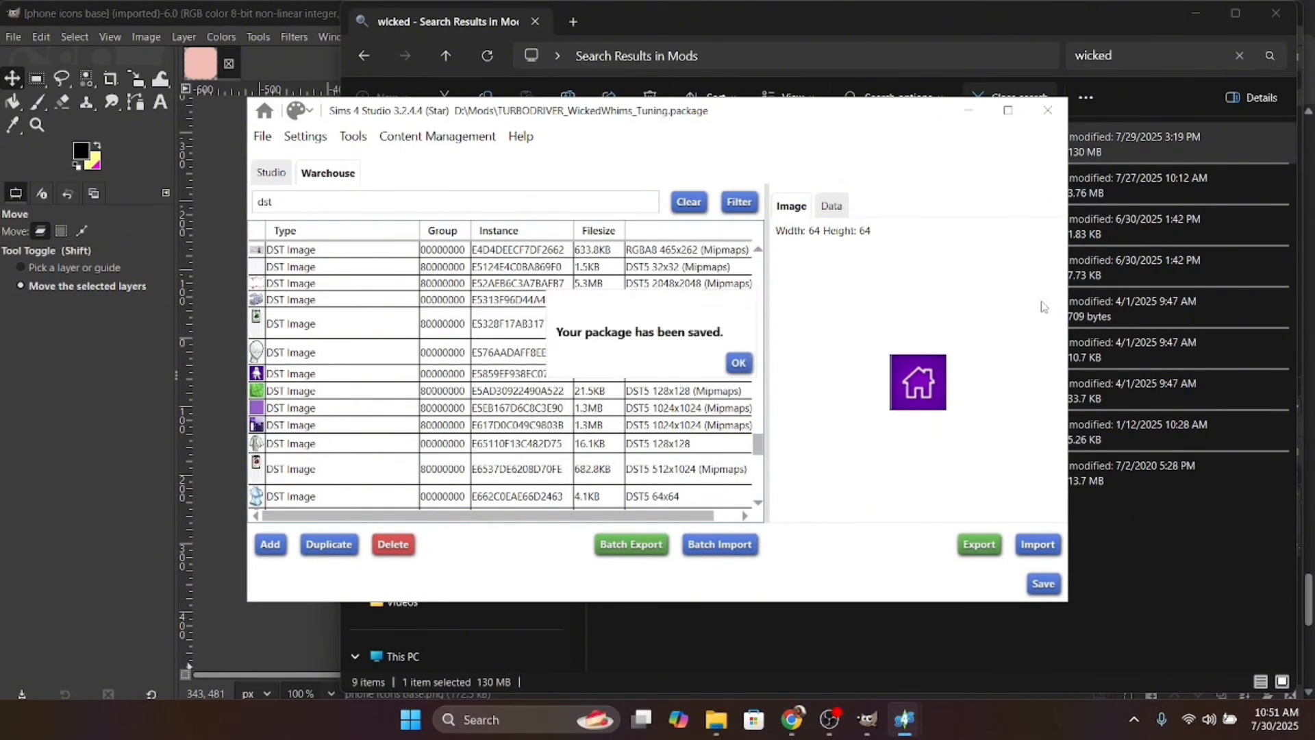
pyautogui.click(749, 361)
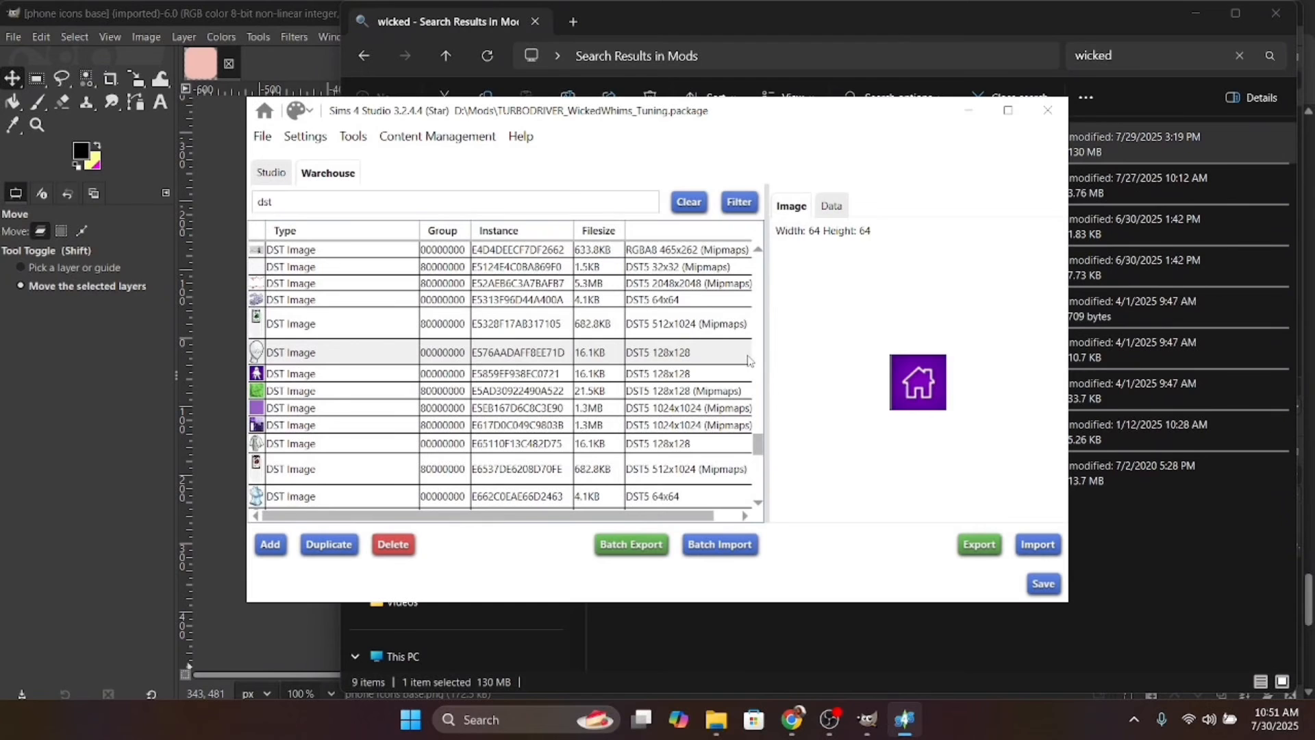
pyautogui.click(1039, 117)
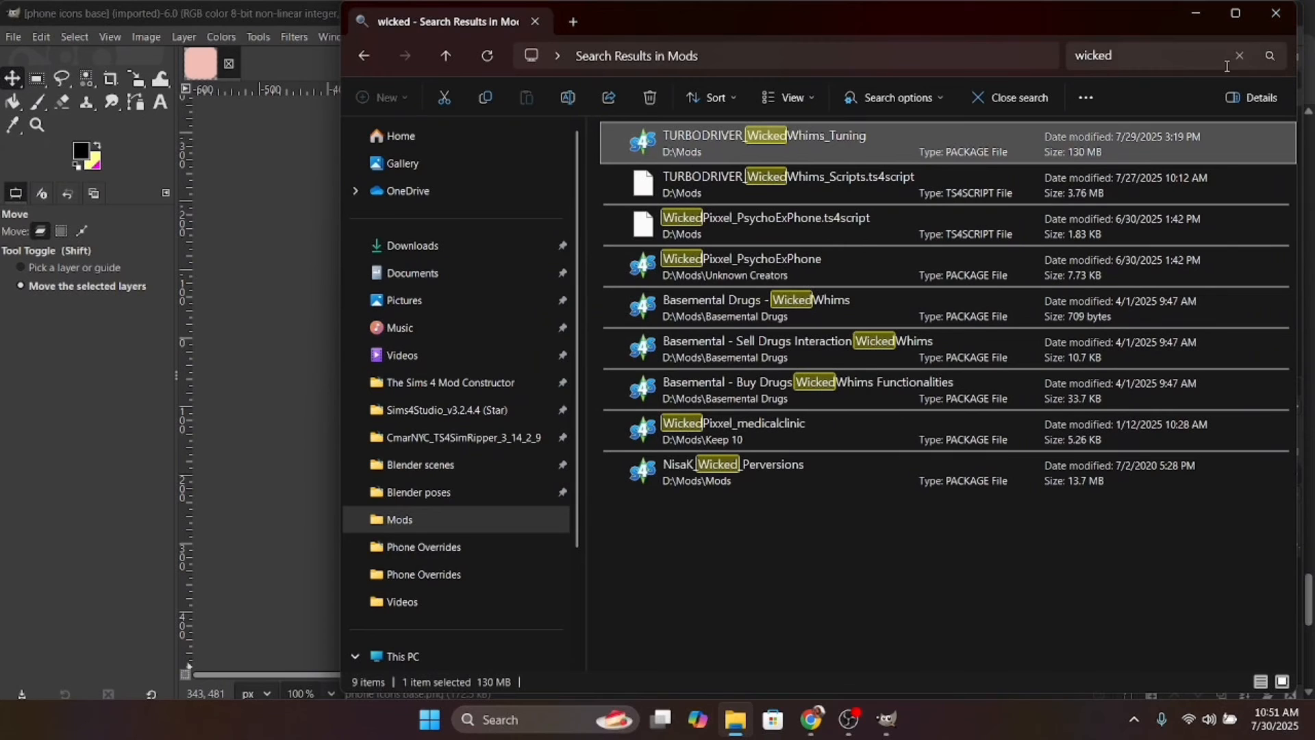
# Step: Search the Mods folder for "basemental" and open the 87.4 MB Basemental Drugs package located directly in D:\Mods
pyautogui.click(1152, 62)
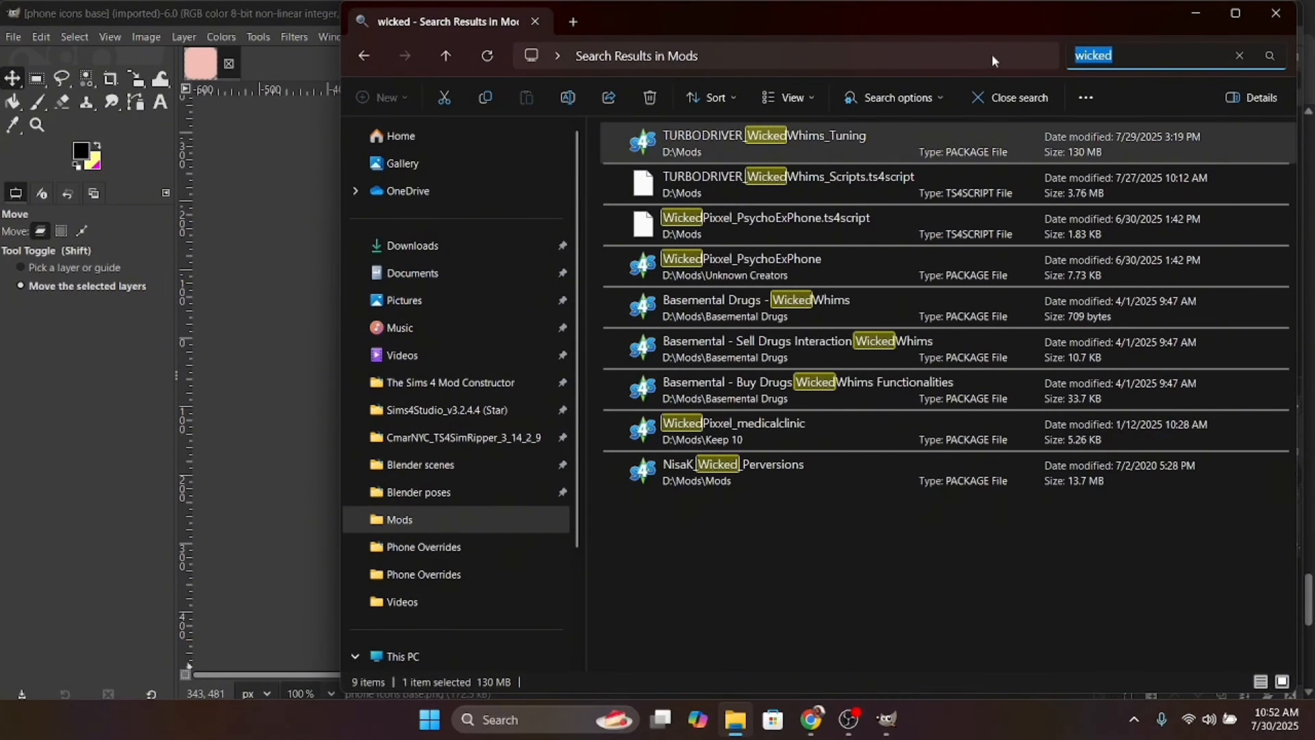
pyautogui.write('base')
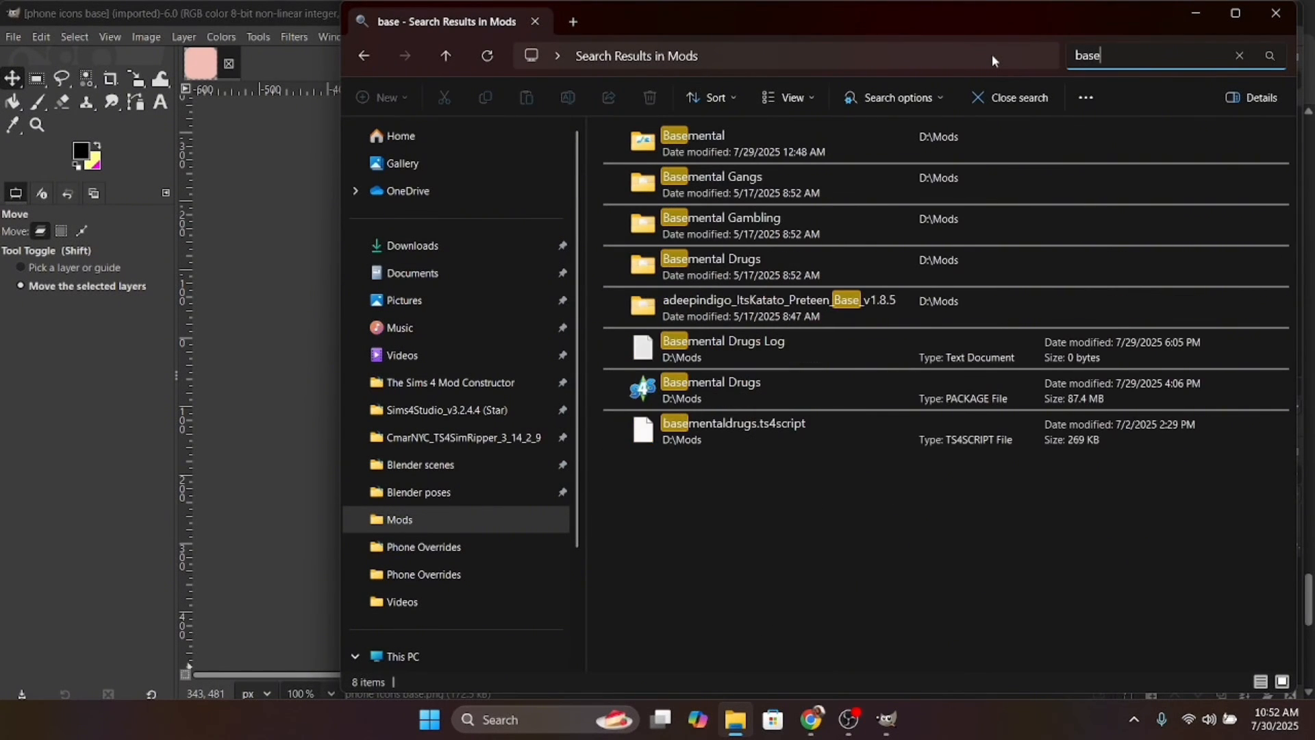
pyautogui.write('mental')
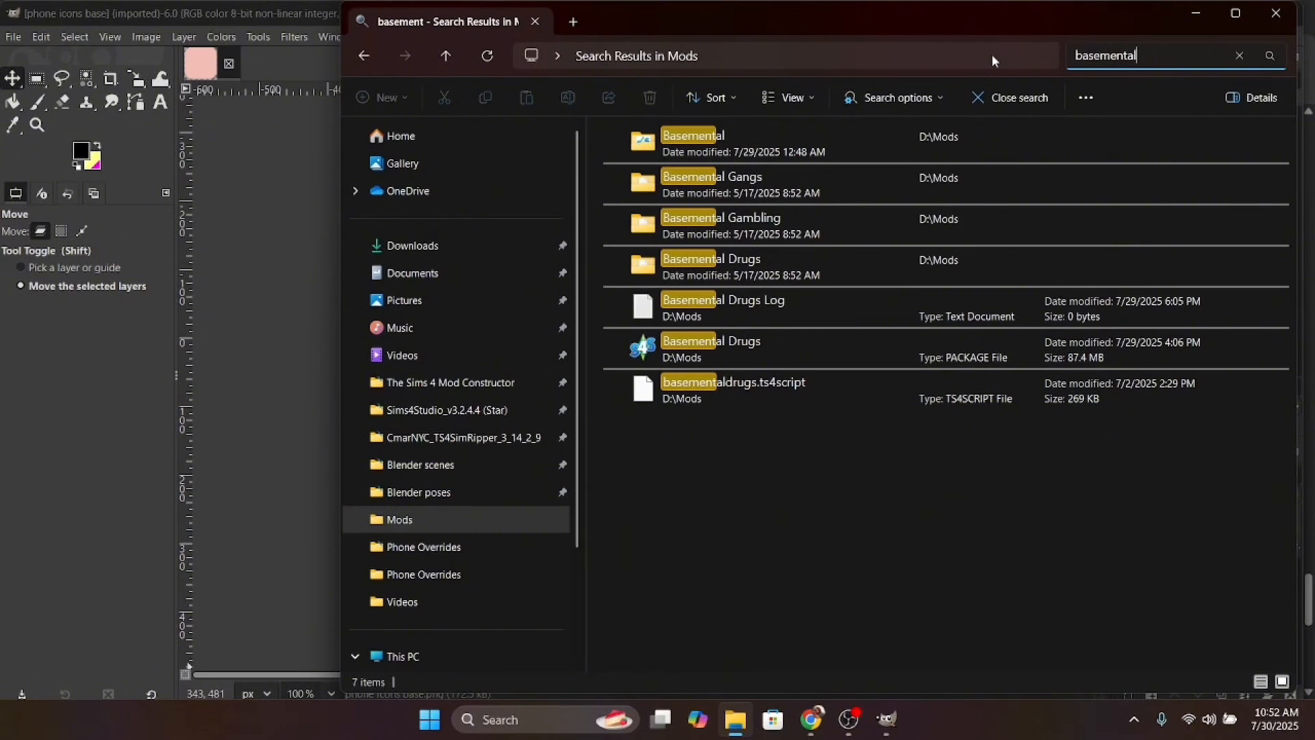
pyautogui.click(781, 344)
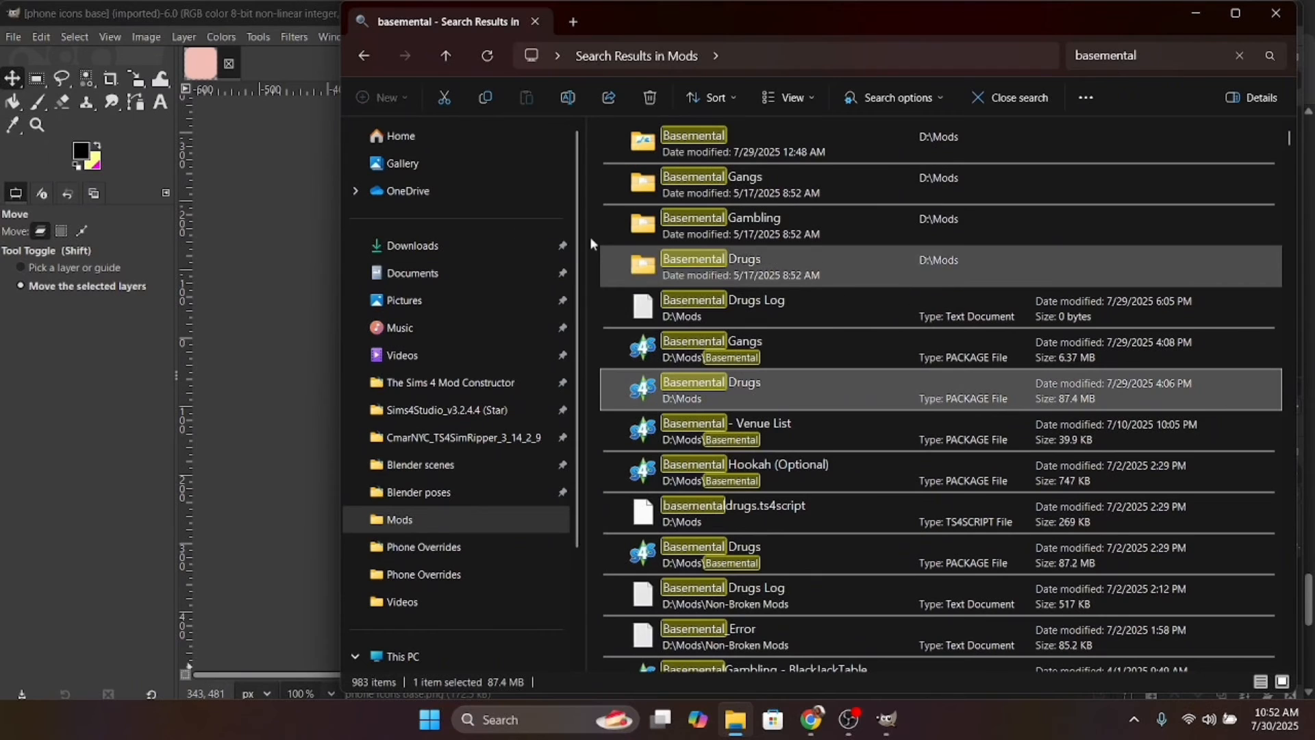
pyautogui.doubleClick(788, 391)
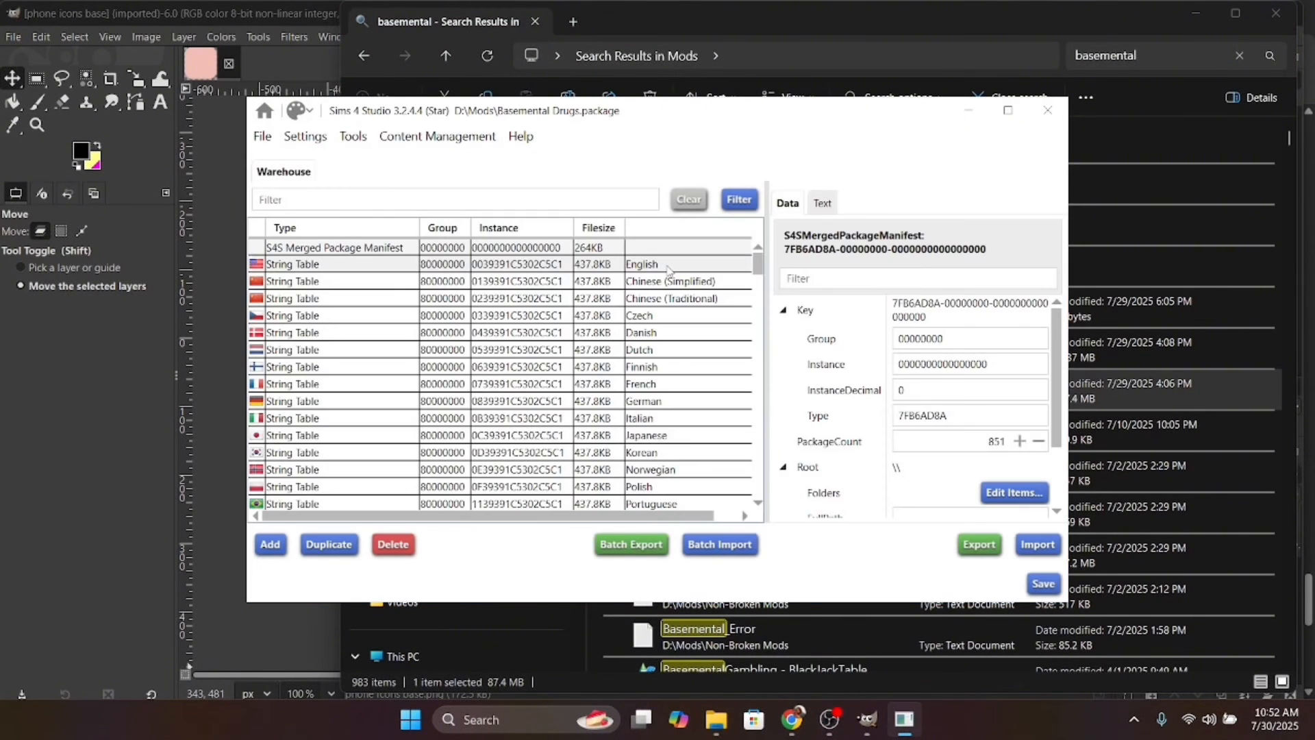
# Step: Filter the Basemental Drugs package's resources by "dst" and dismiss the error dialog
pyautogui.click(355, 199)
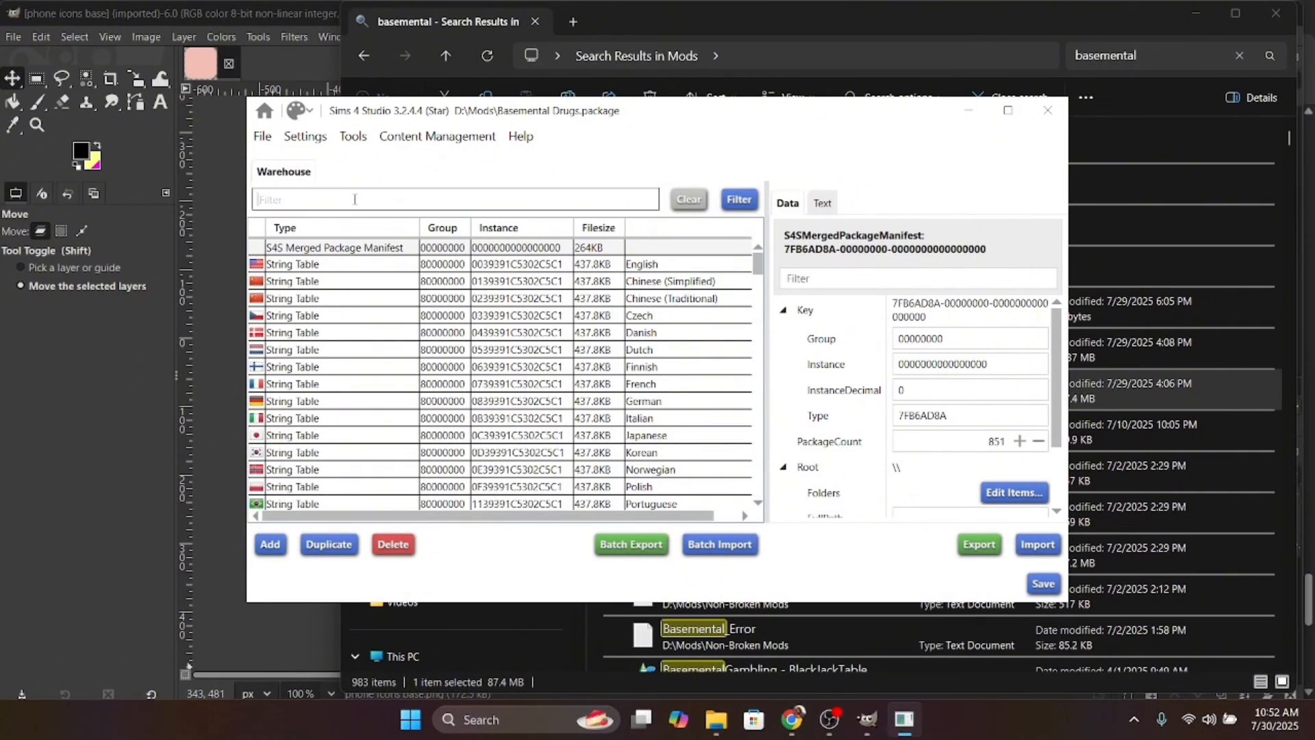
pyautogui.write('dst')
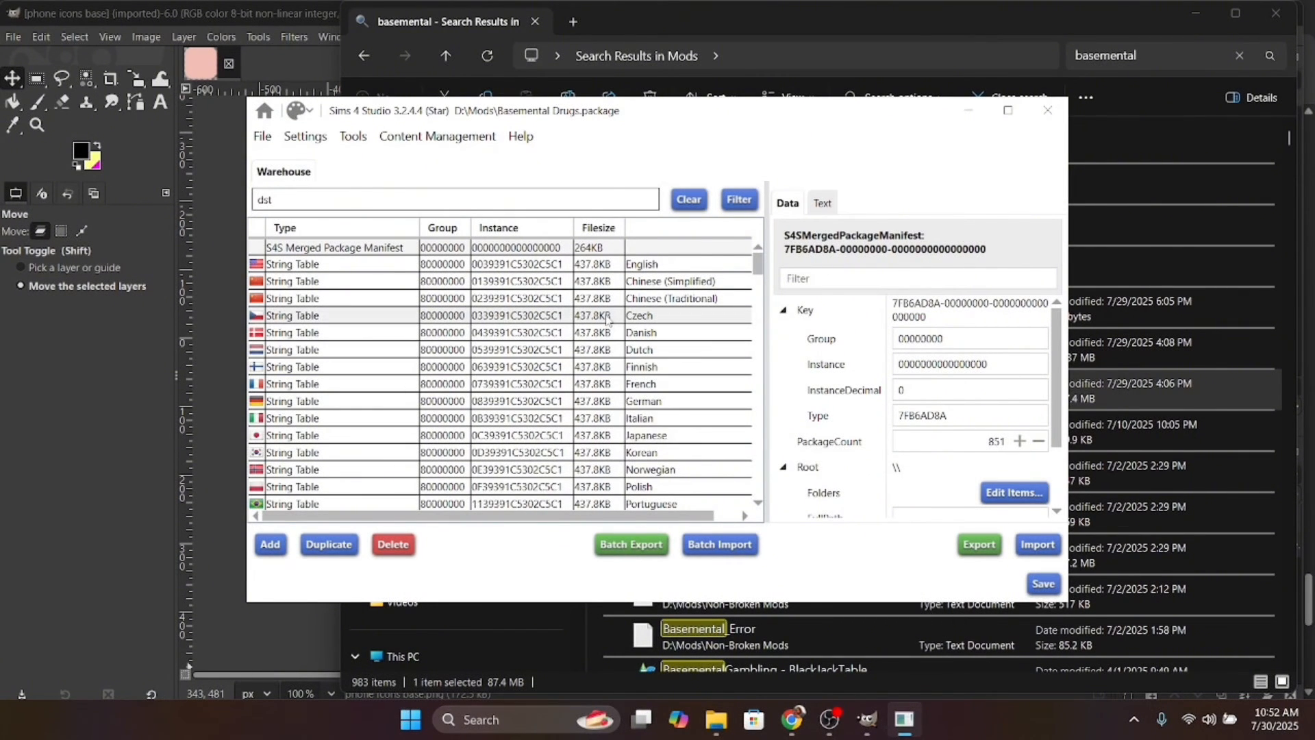
pyautogui.click(739, 199)
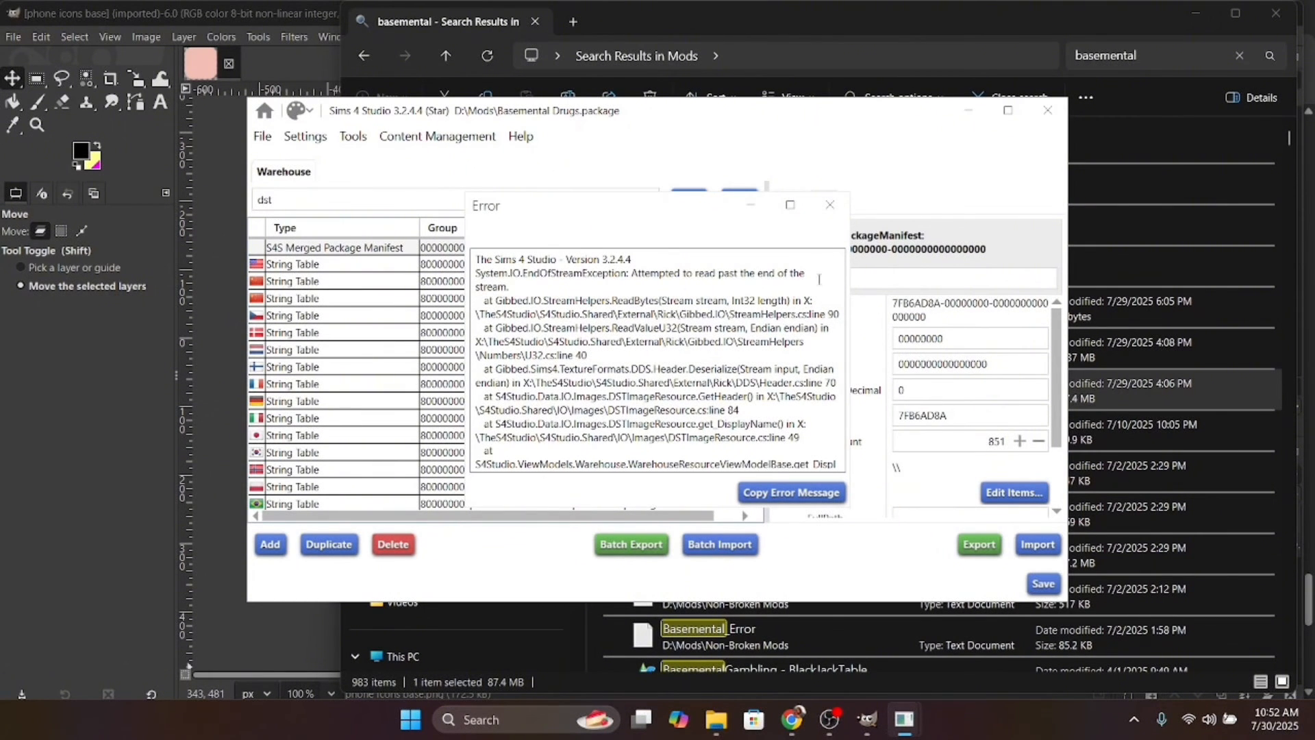
pyautogui.click(830, 204)
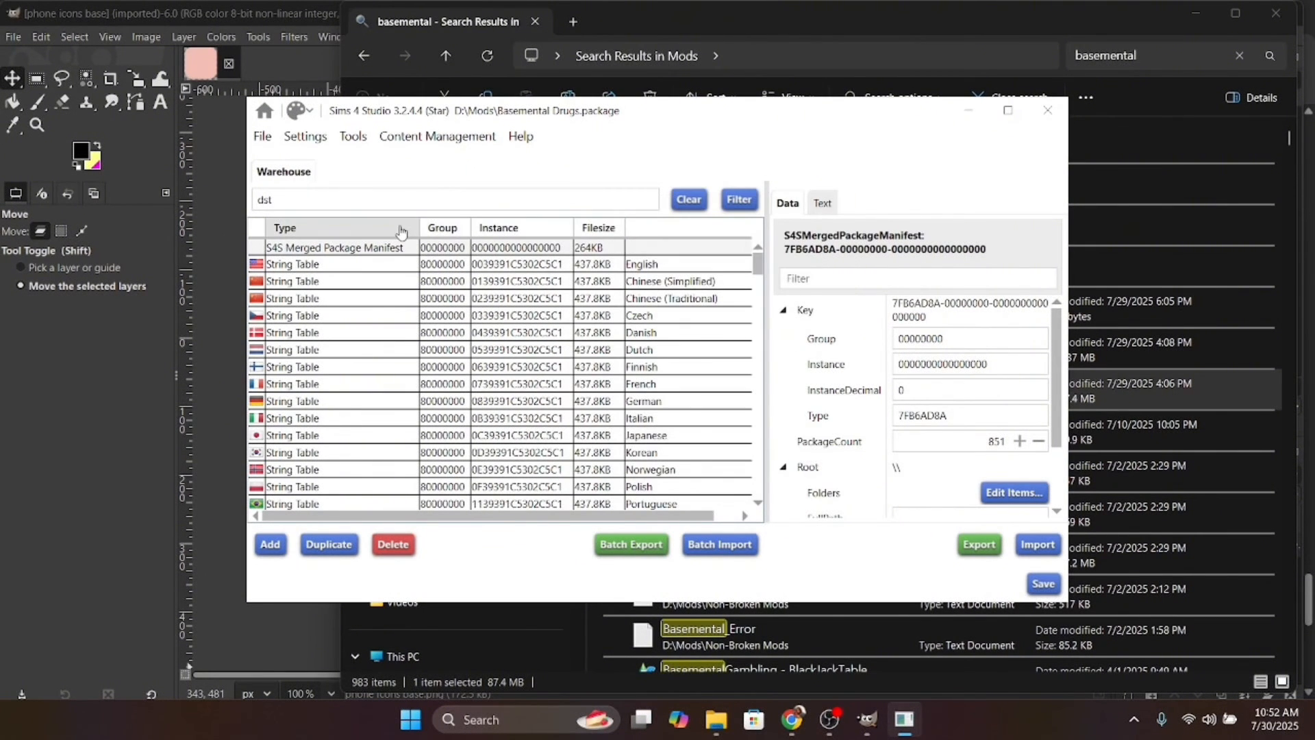
pyautogui.scroll(-10, 491, 253)
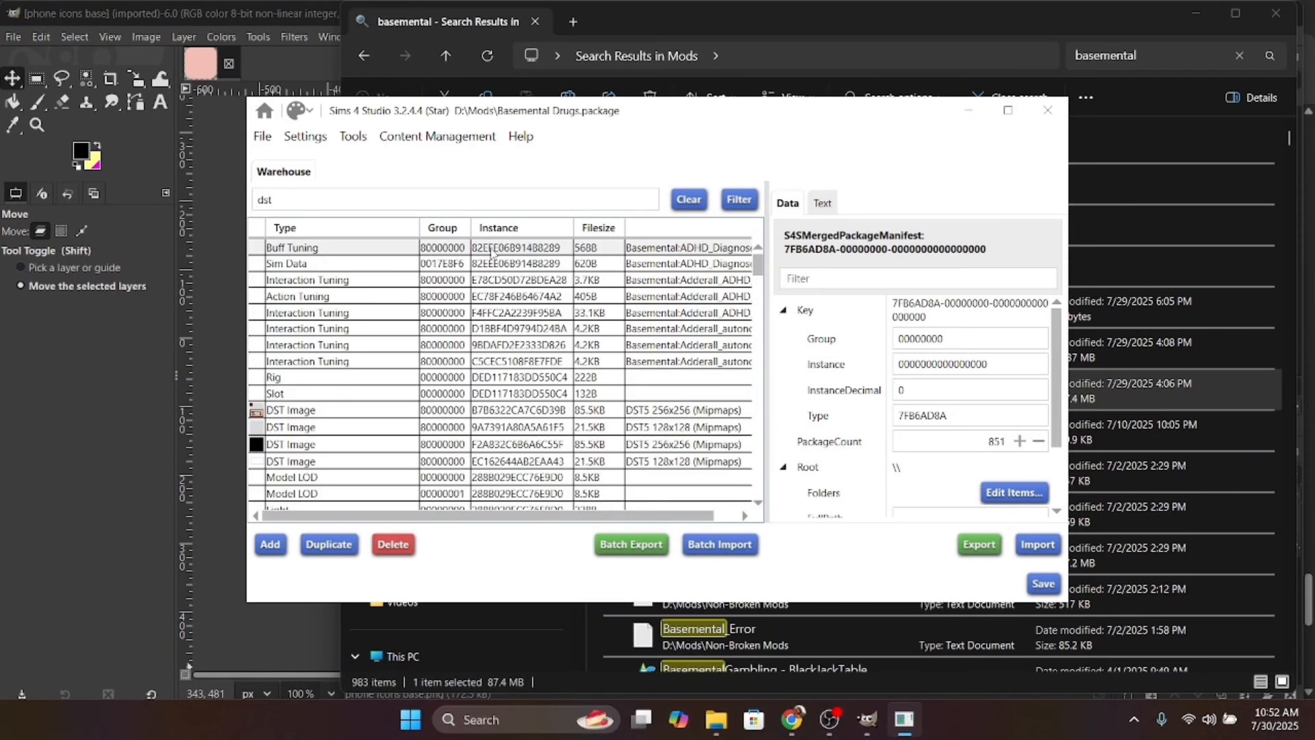
pyautogui.scroll(-10, 492, 252)
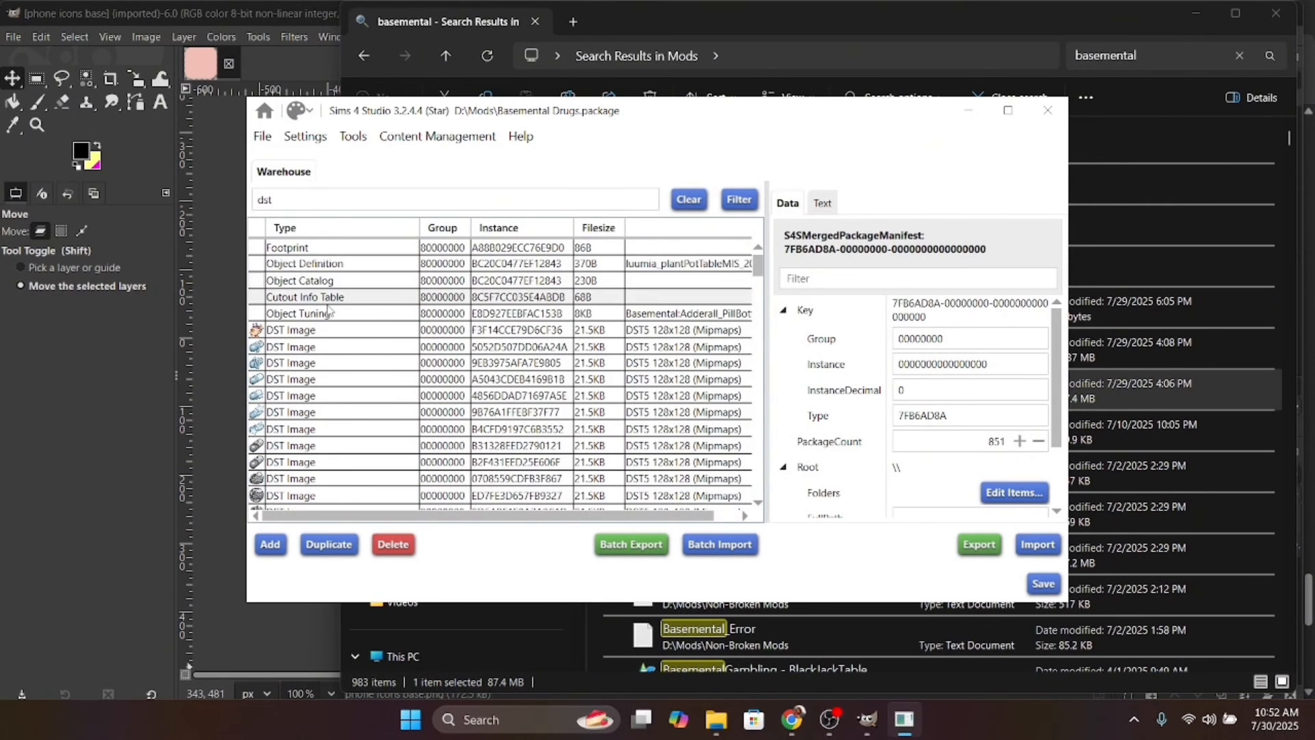
pyautogui.scroll(5, 328, 309)
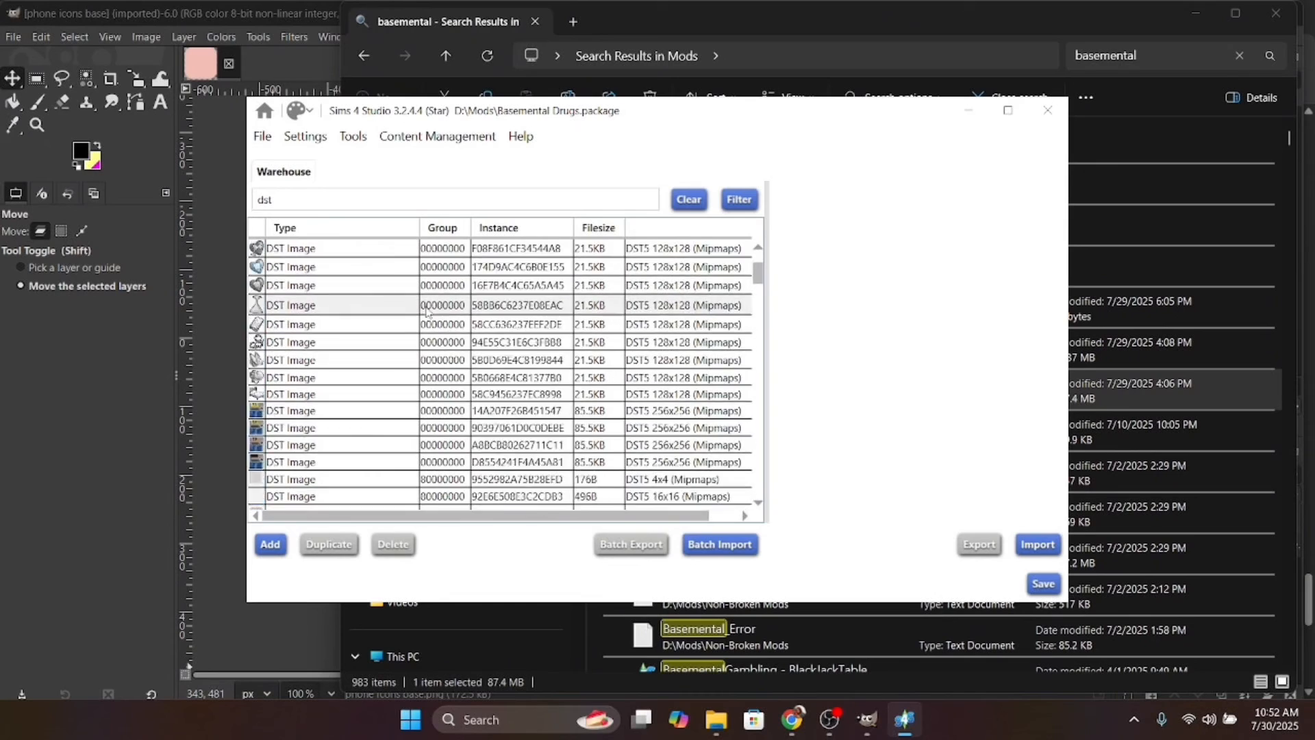
# Step: Scan the thumbnails of the Basemental Drugs package's DST images for phone icons
pyautogui.scroll(-6, 370, 339)
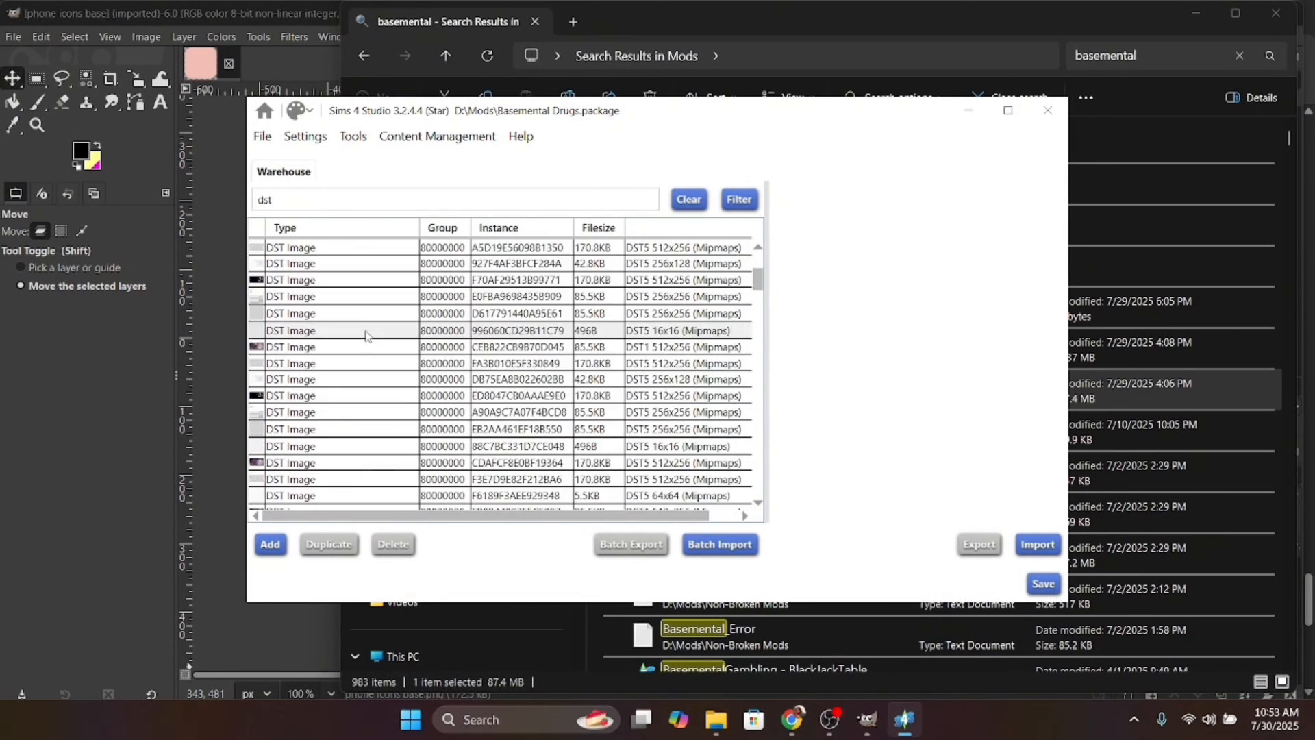
pyautogui.scroll(-8, 366, 336)
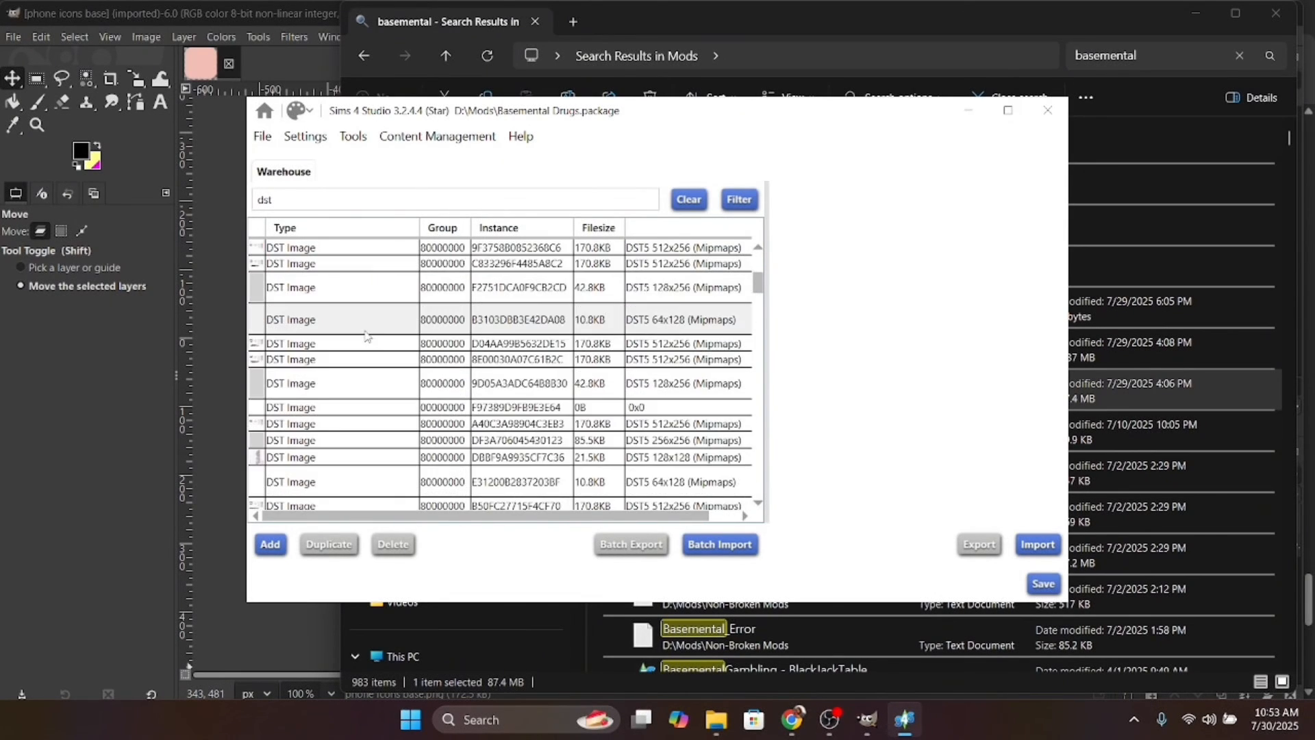
pyautogui.scroll(-8, 366, 335)
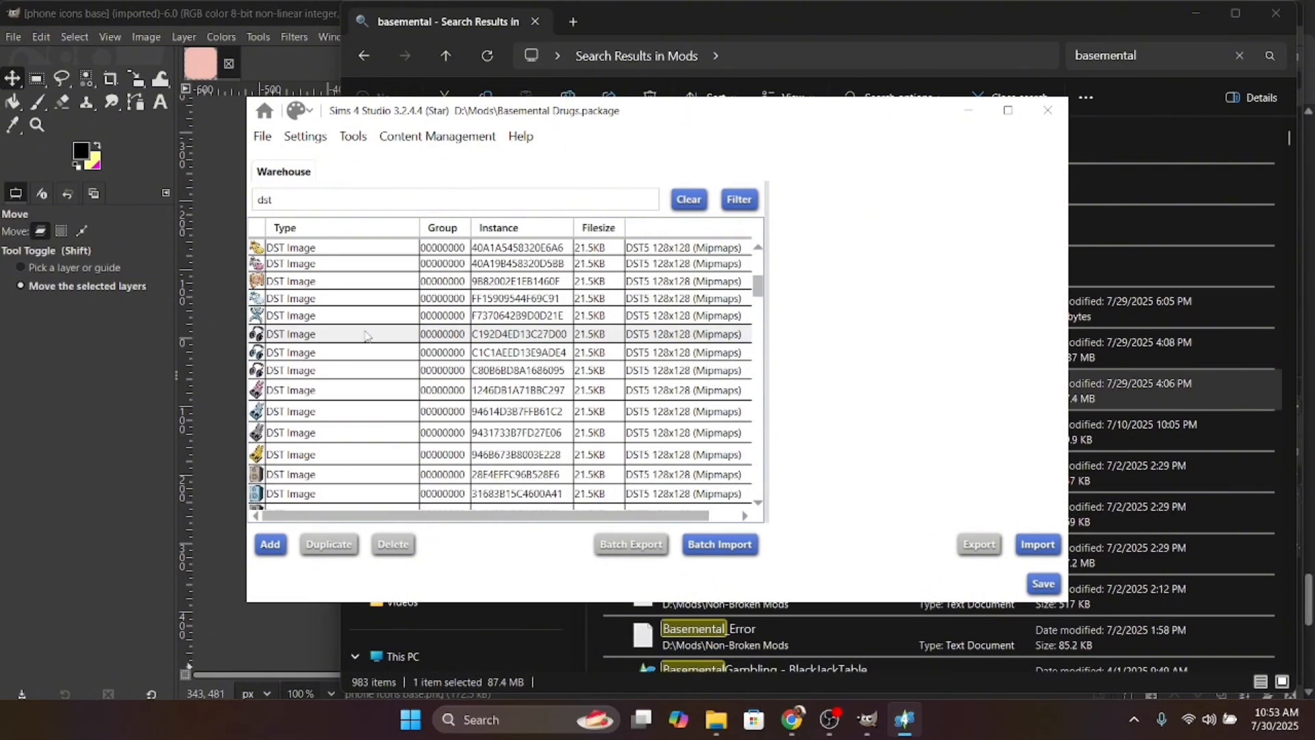
pyautogui.scroll(-8, 365, 335)
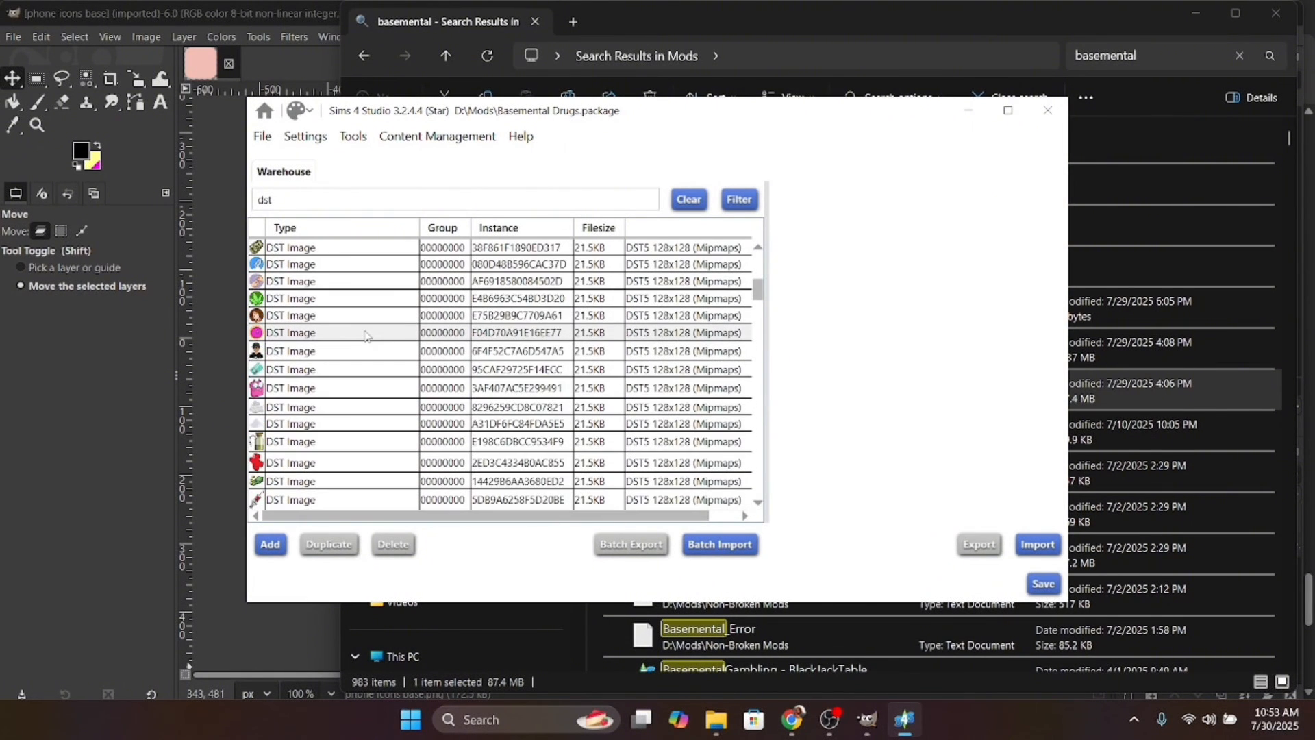
pyautogui.scroll(-5, 600, 361)
pyautogui.scroll(-6, 382, 344)
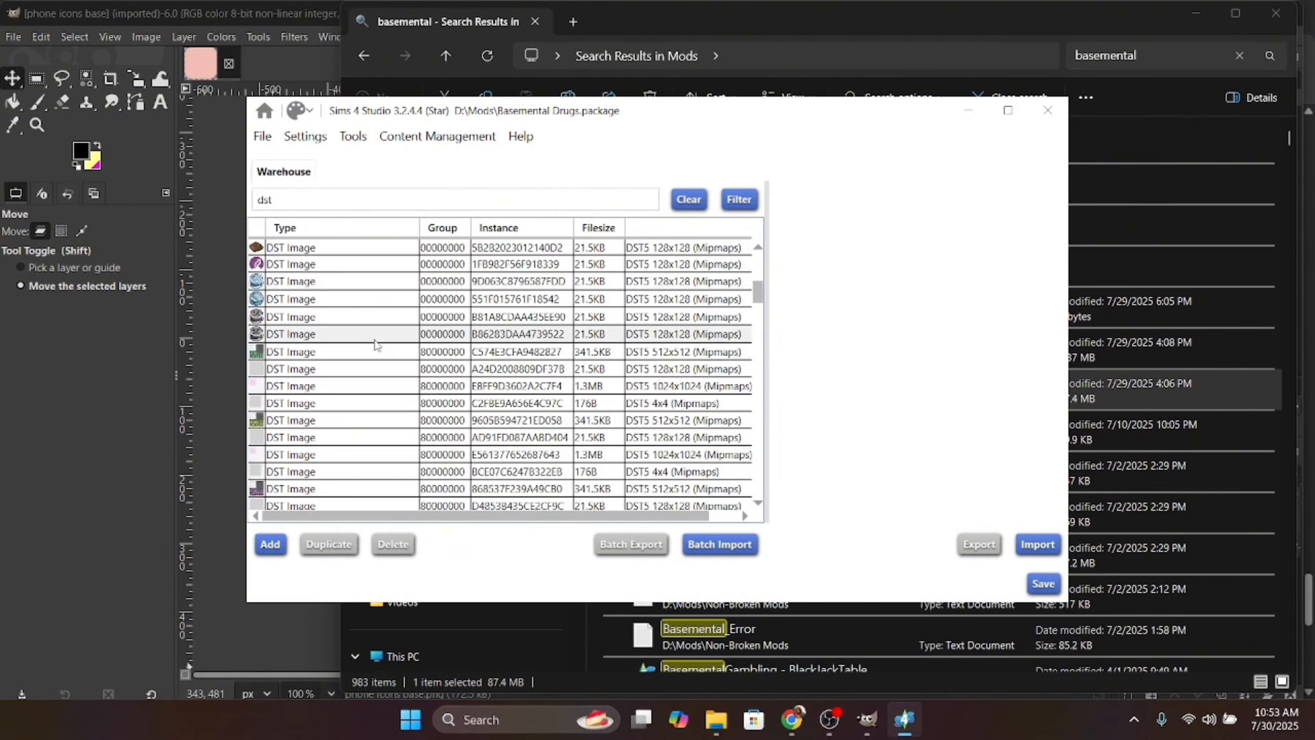
pyautogui.scroll(-8, 372, 346)
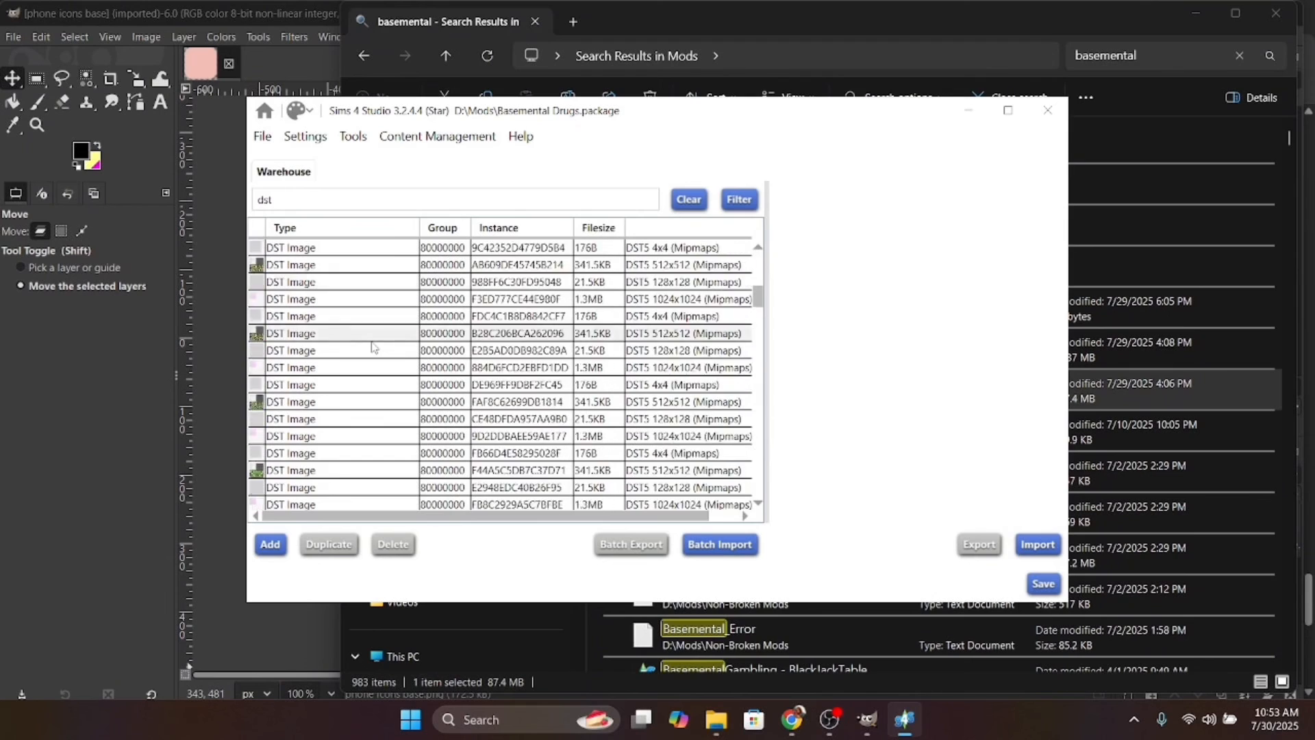
pyautogui.scroll(-5, 373, 347)
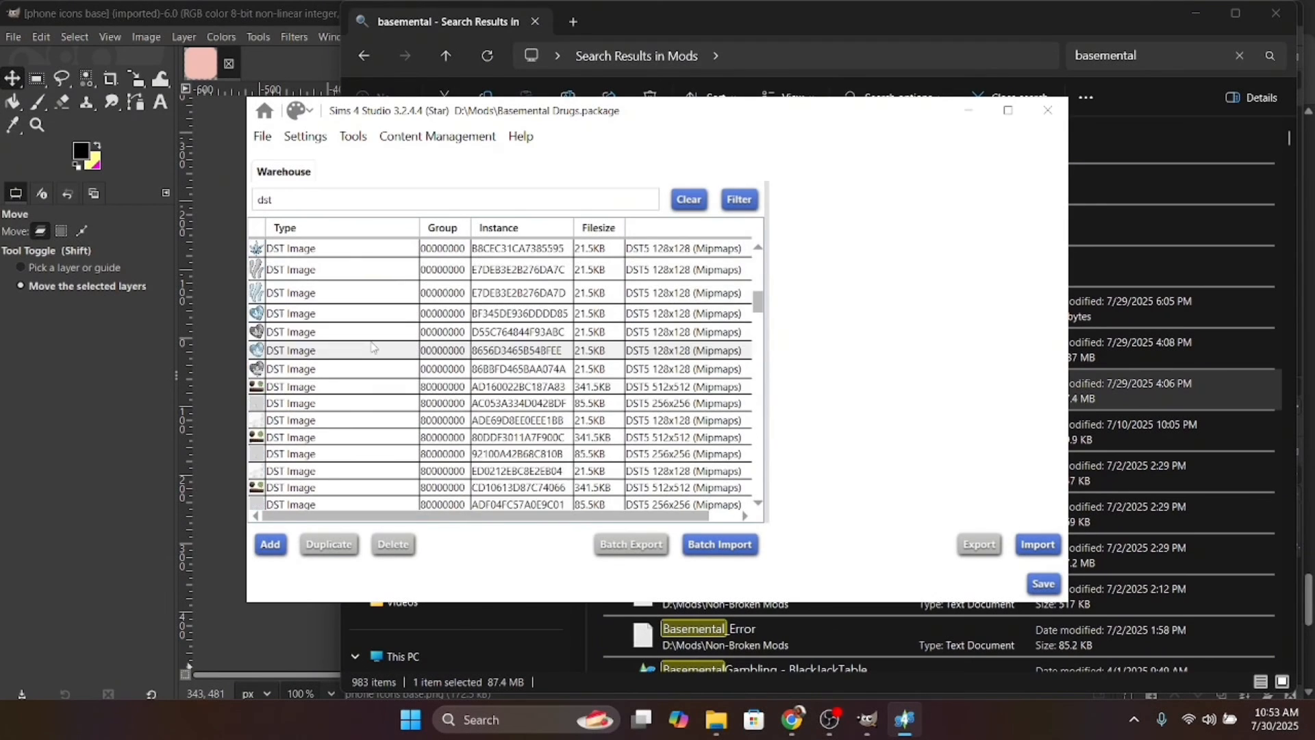
pyautogui.scroll(-5, 418, 356)
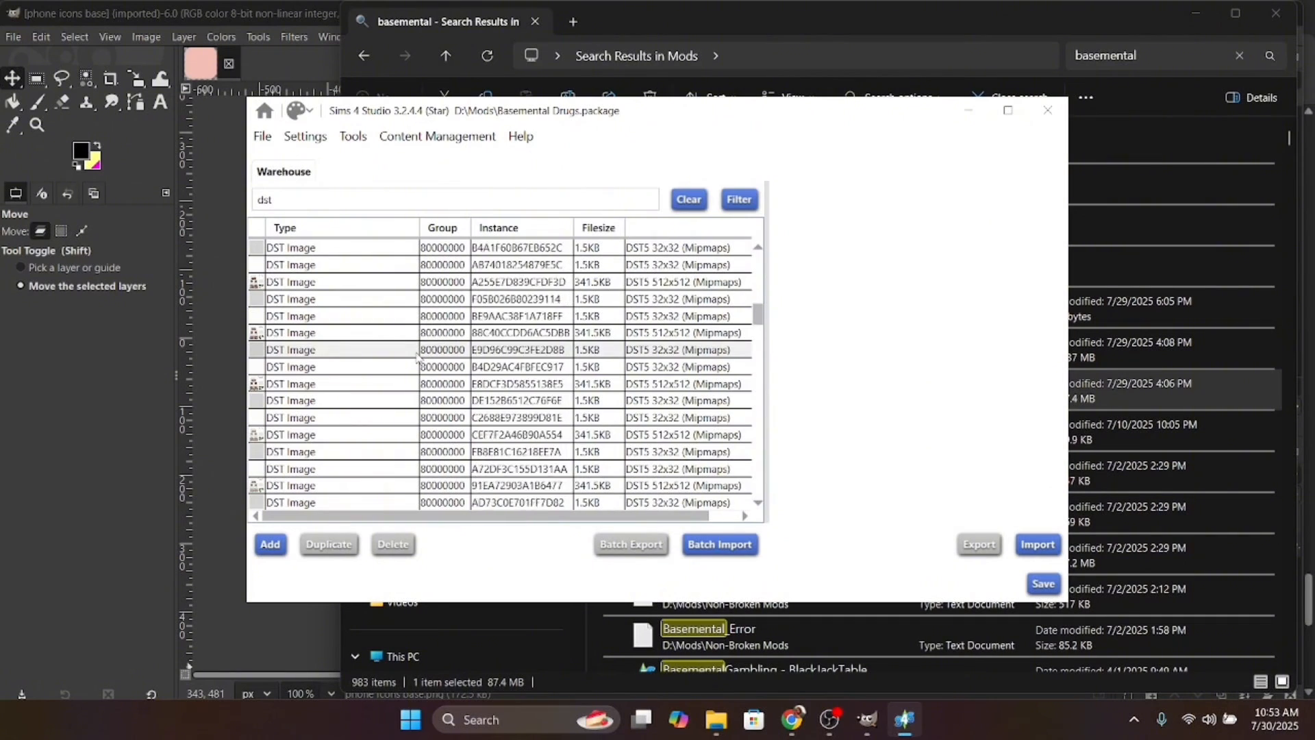
pyautogui.scroll(-5, 417, 355)
pyautogui.scroll(-5, 418, 355)
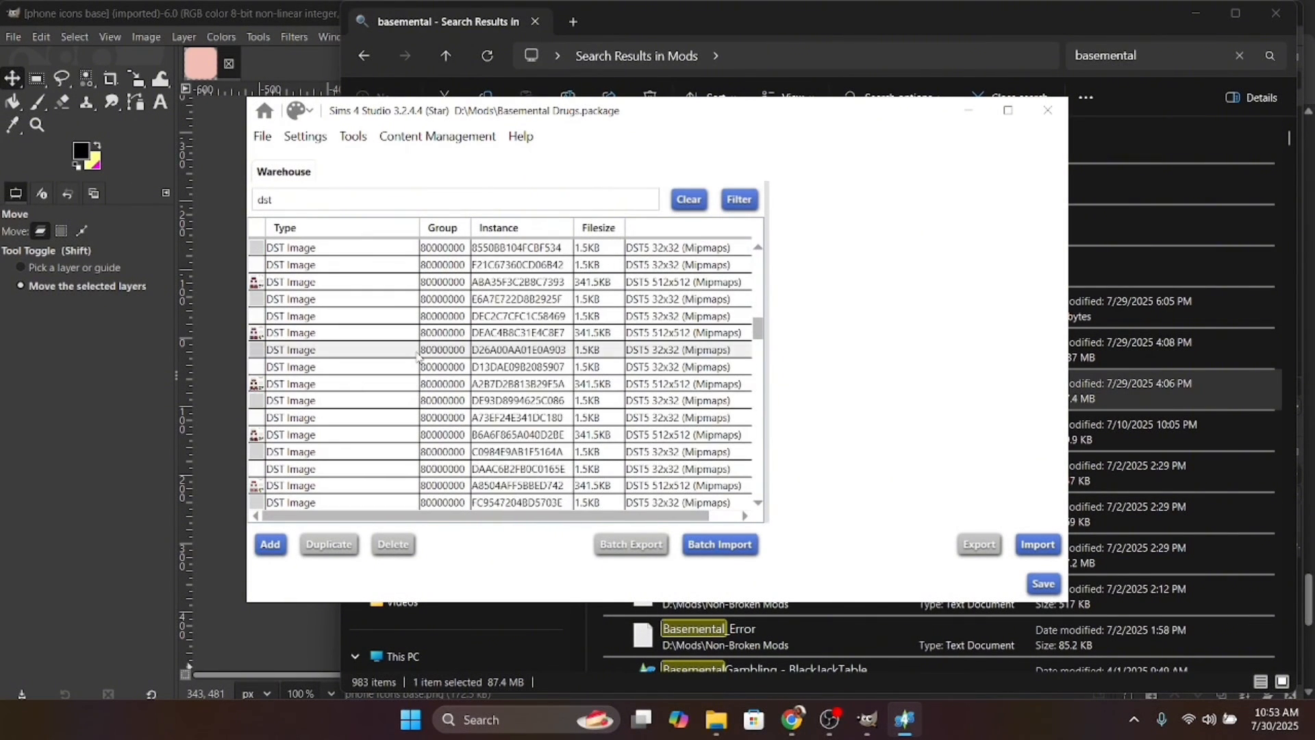
pyautogui.scroll(-3, 418, 355)
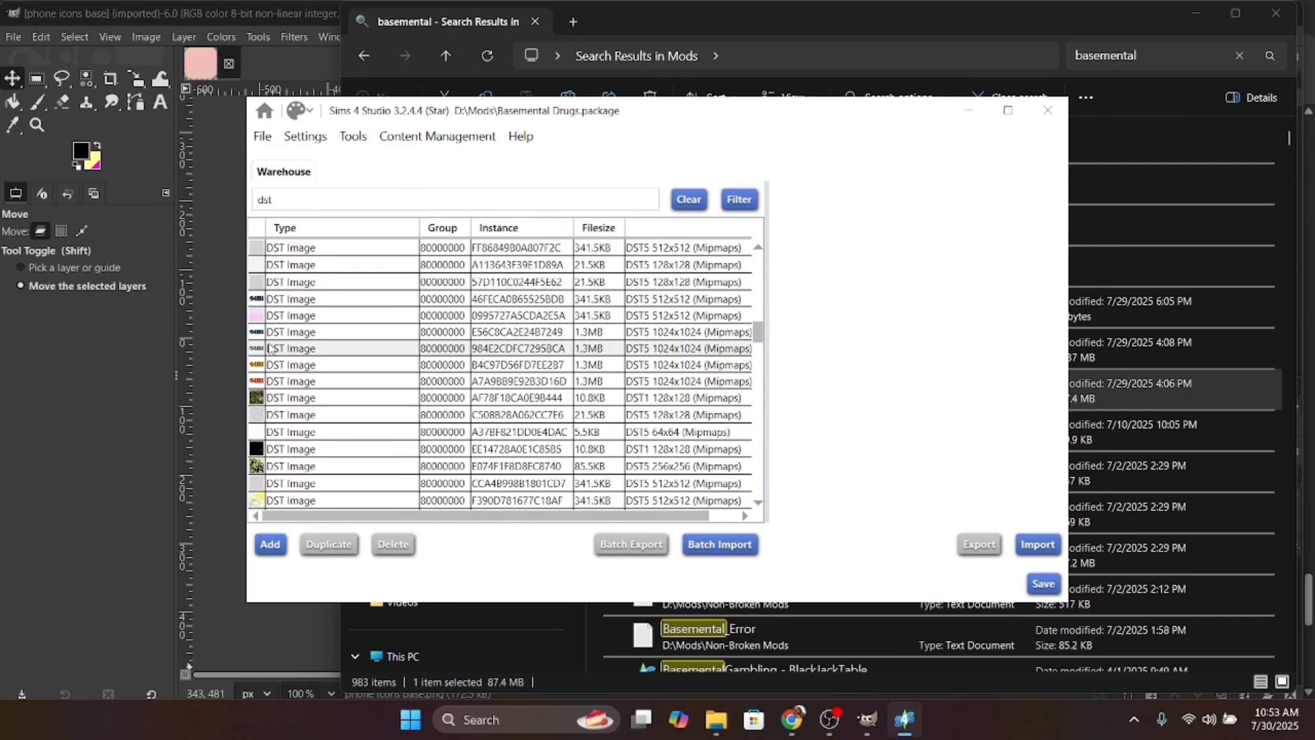
pyautogui.scroll(-4, 261, 405)
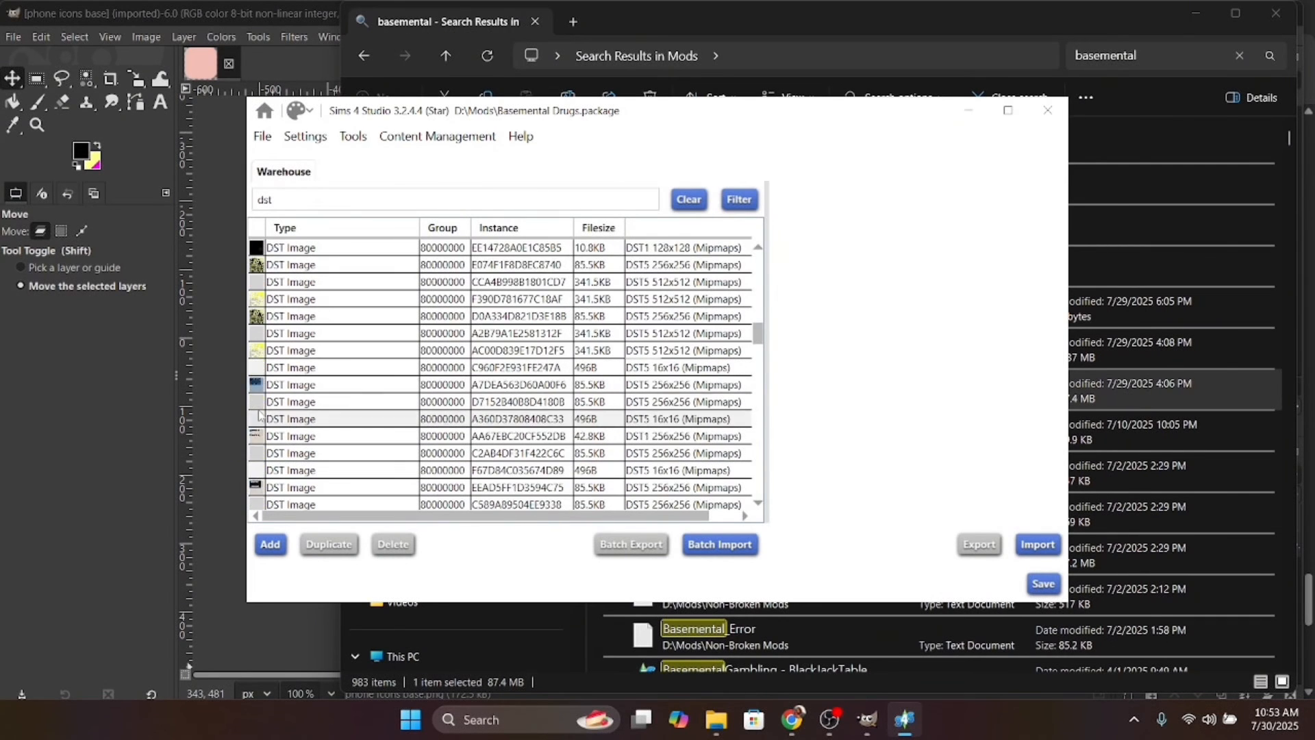
pyautogui.scroll(-3, 261, 405)
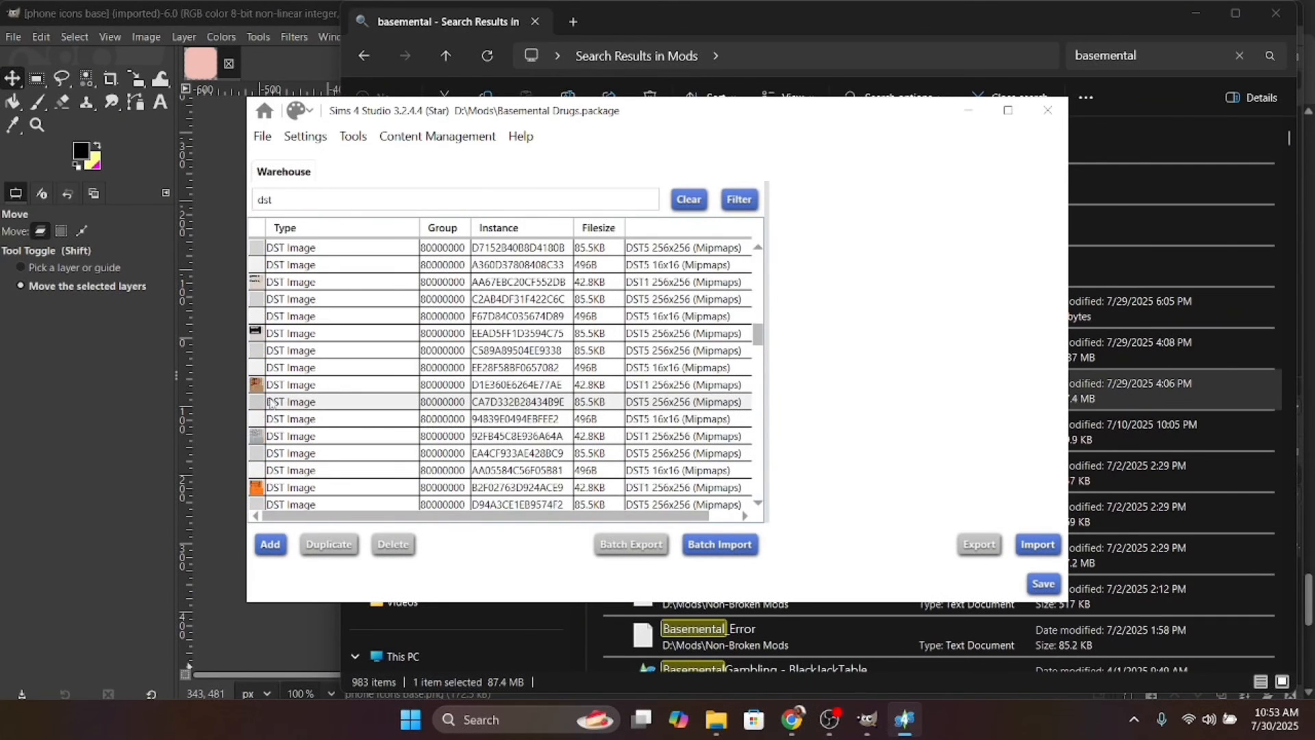
# Step: Maximize the package window and examine the remaining DST image thumbnails down to the end of the list for the mod's phone icons
pyautogui.click(1010, 111)
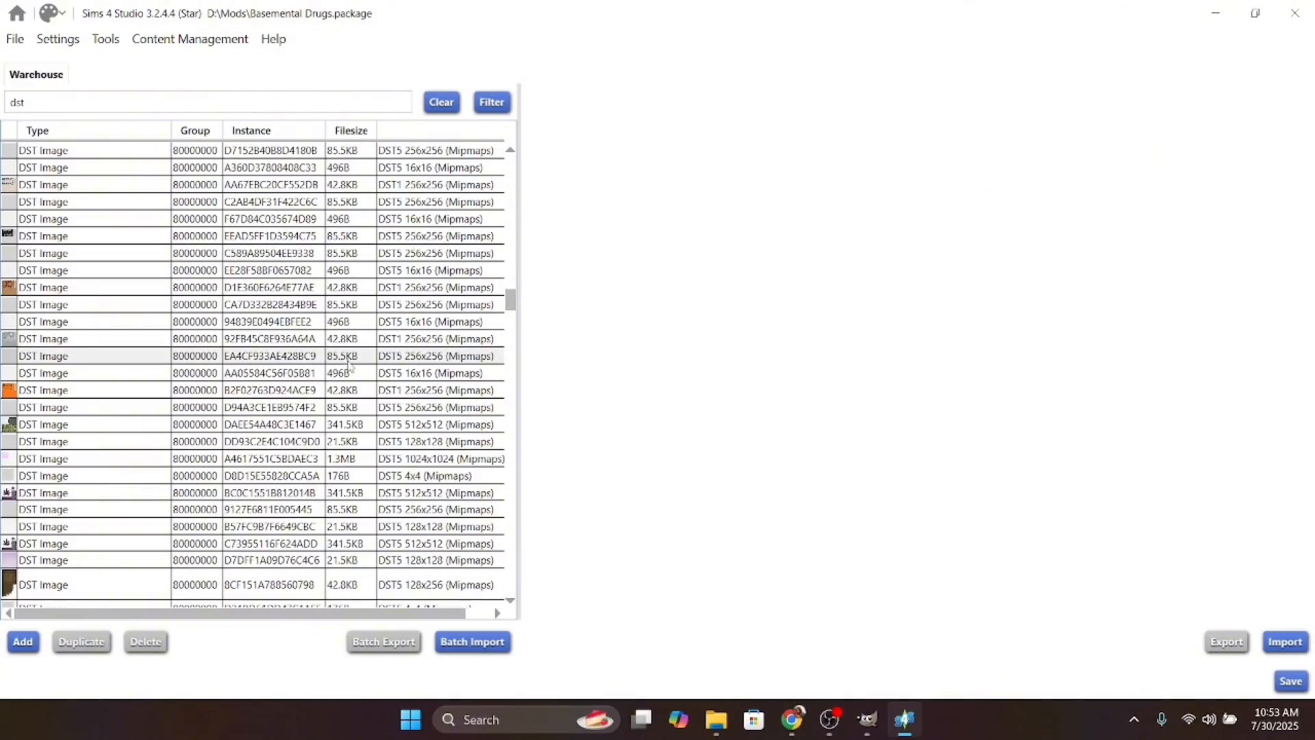
pyautogui.scroll(-6, 137, 416)
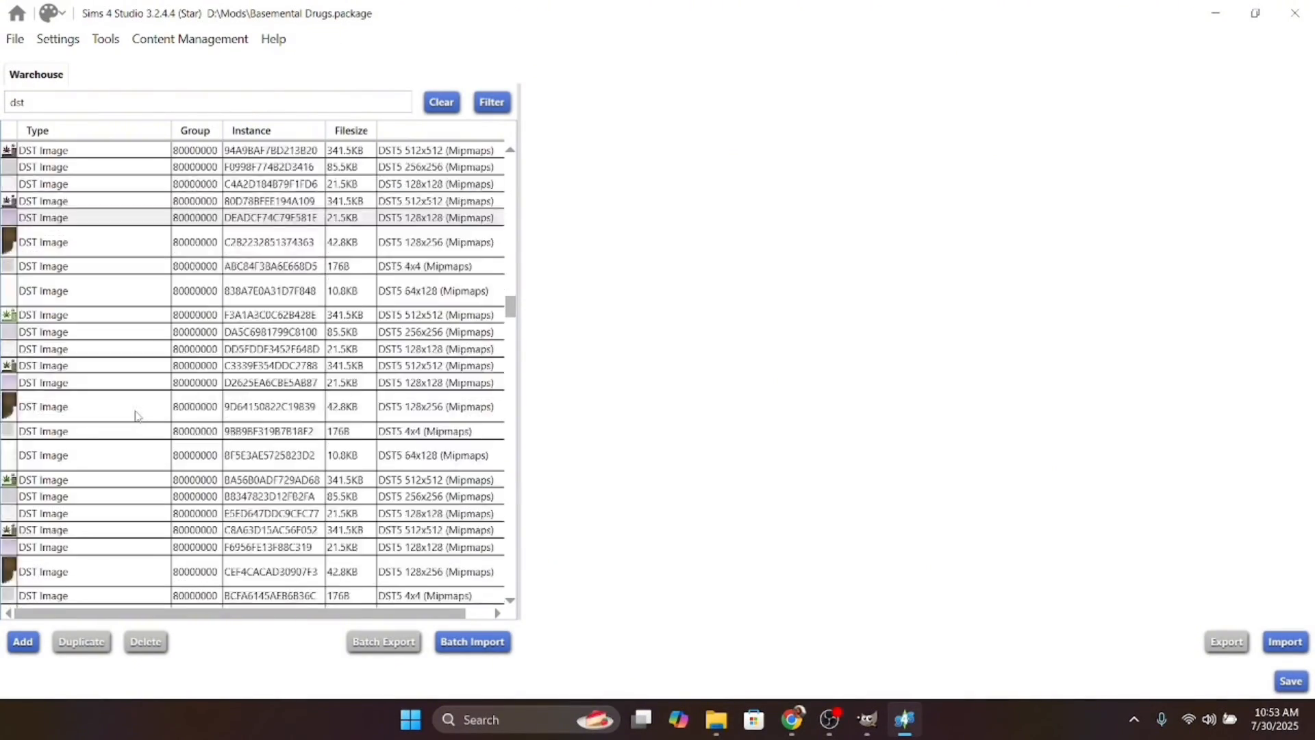
pyautogui.scroll(-10, 136, 416)
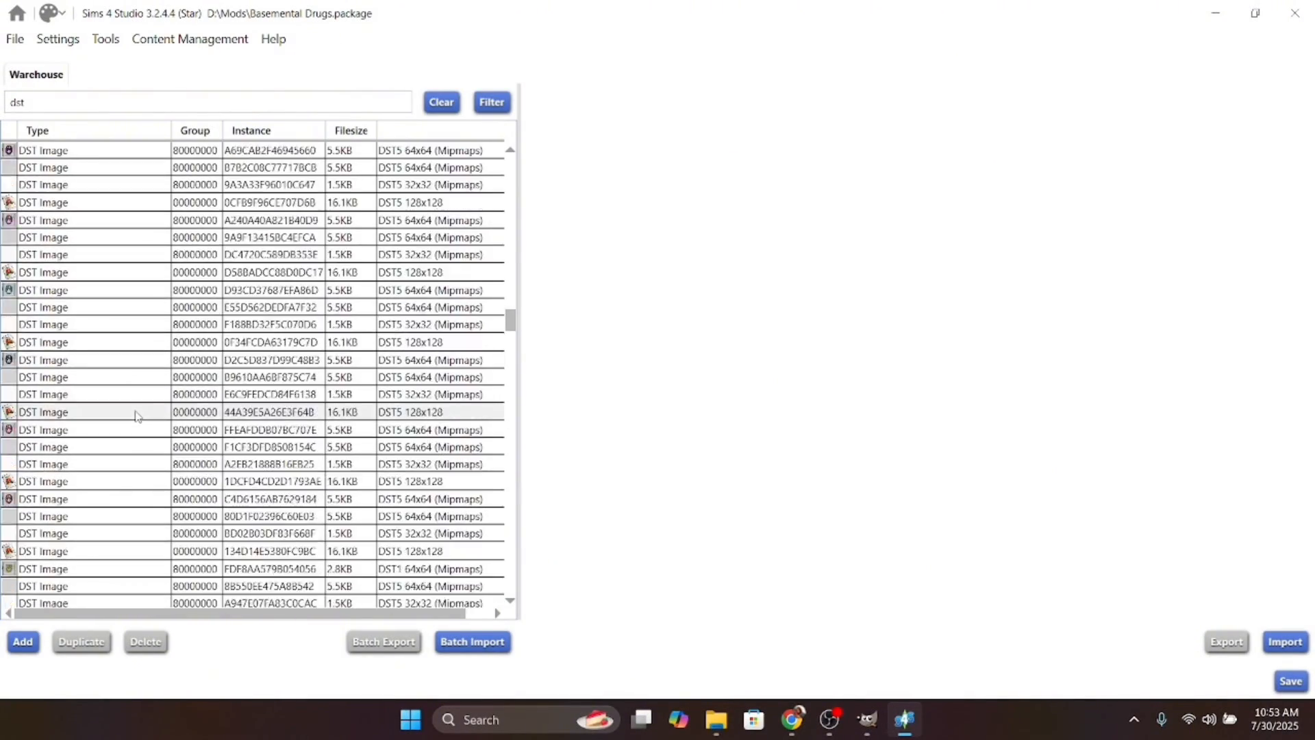
pyautogui.scroll(-10, 137, 416)
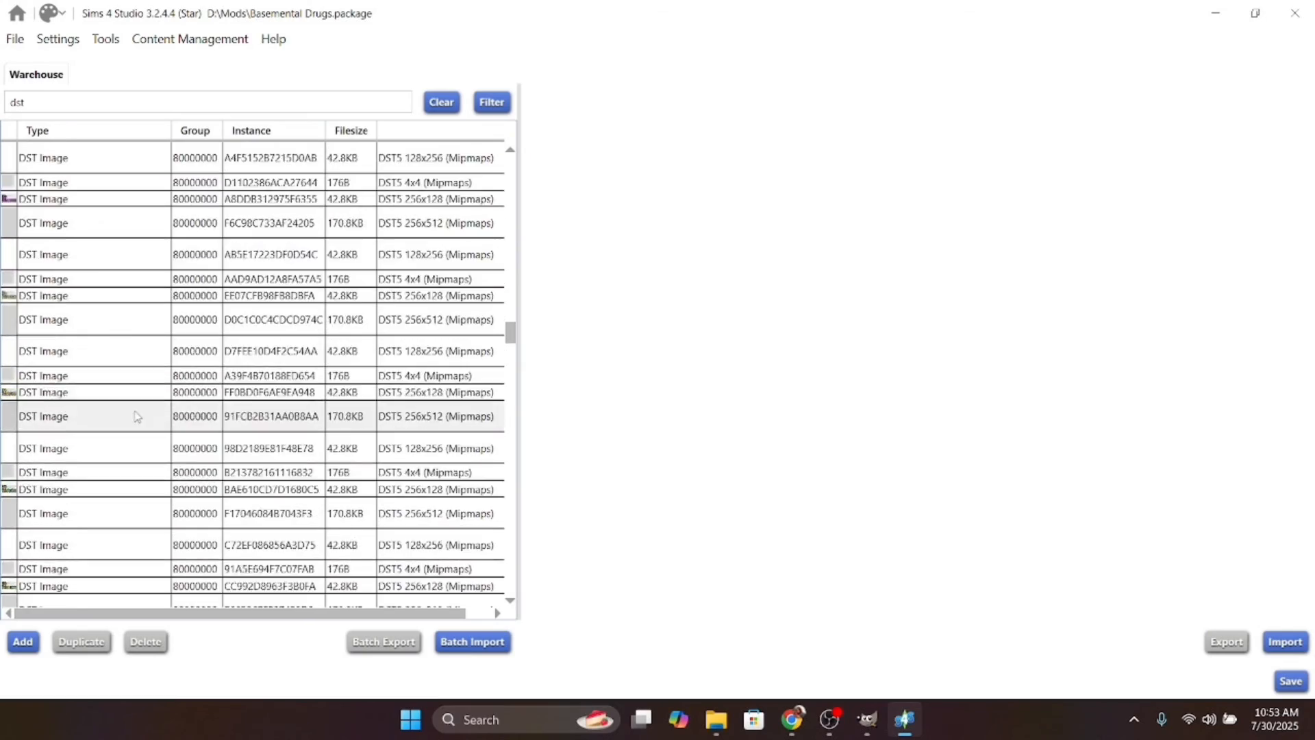
pyautogui.scroll(-10, 137, 416)
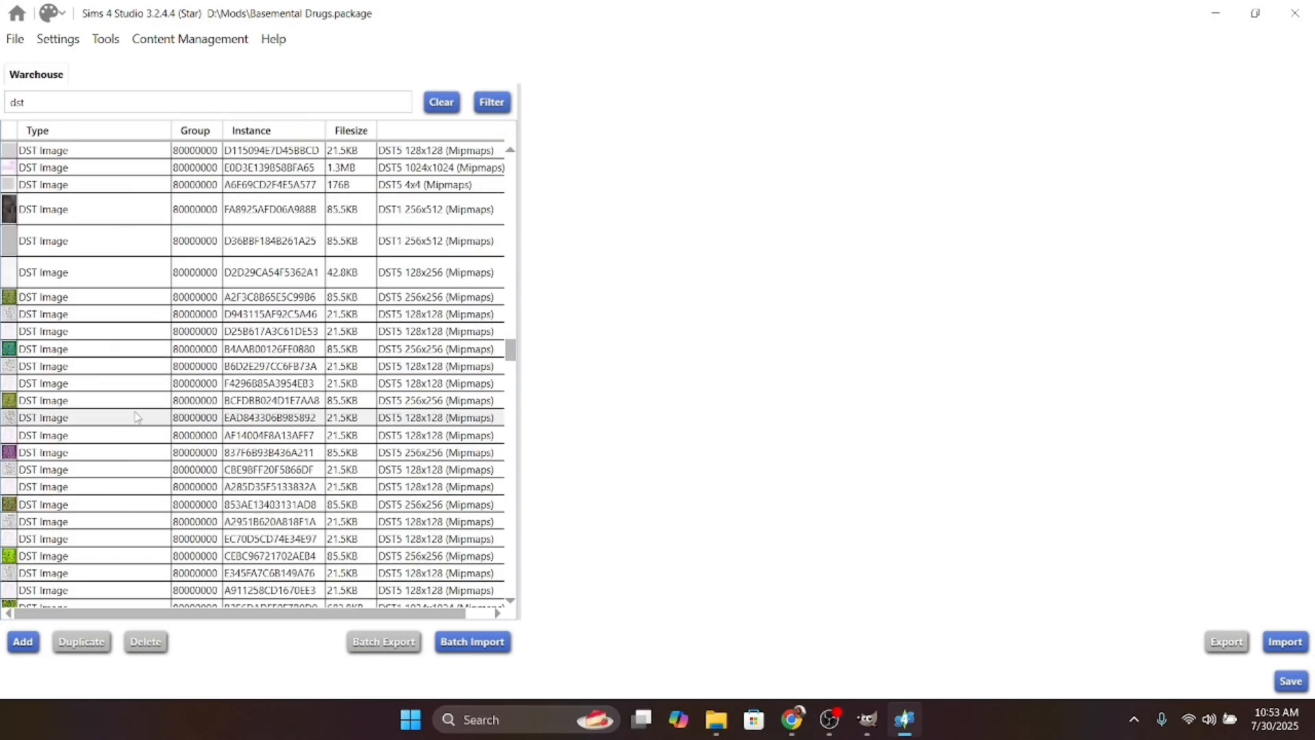
pyautogui.scroll(-10, 137, 417)
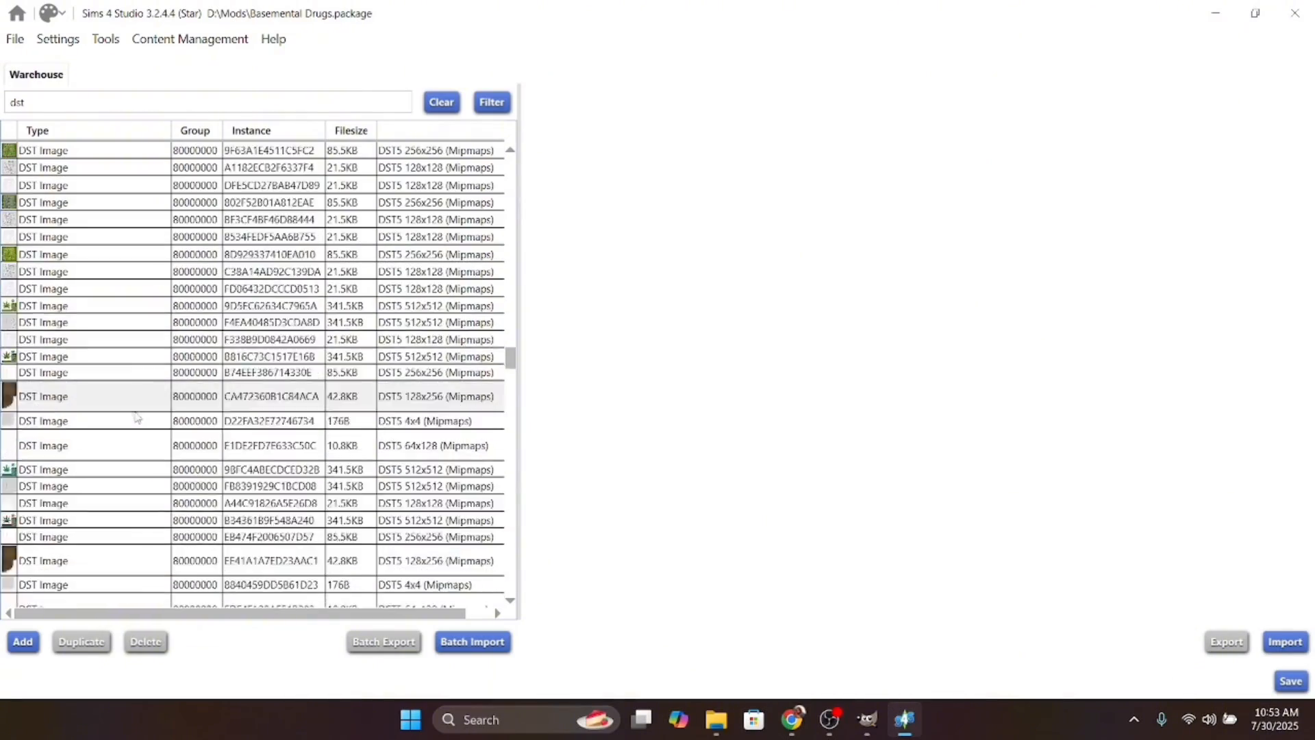
pyautogui.scroll(-10, 137, 417)
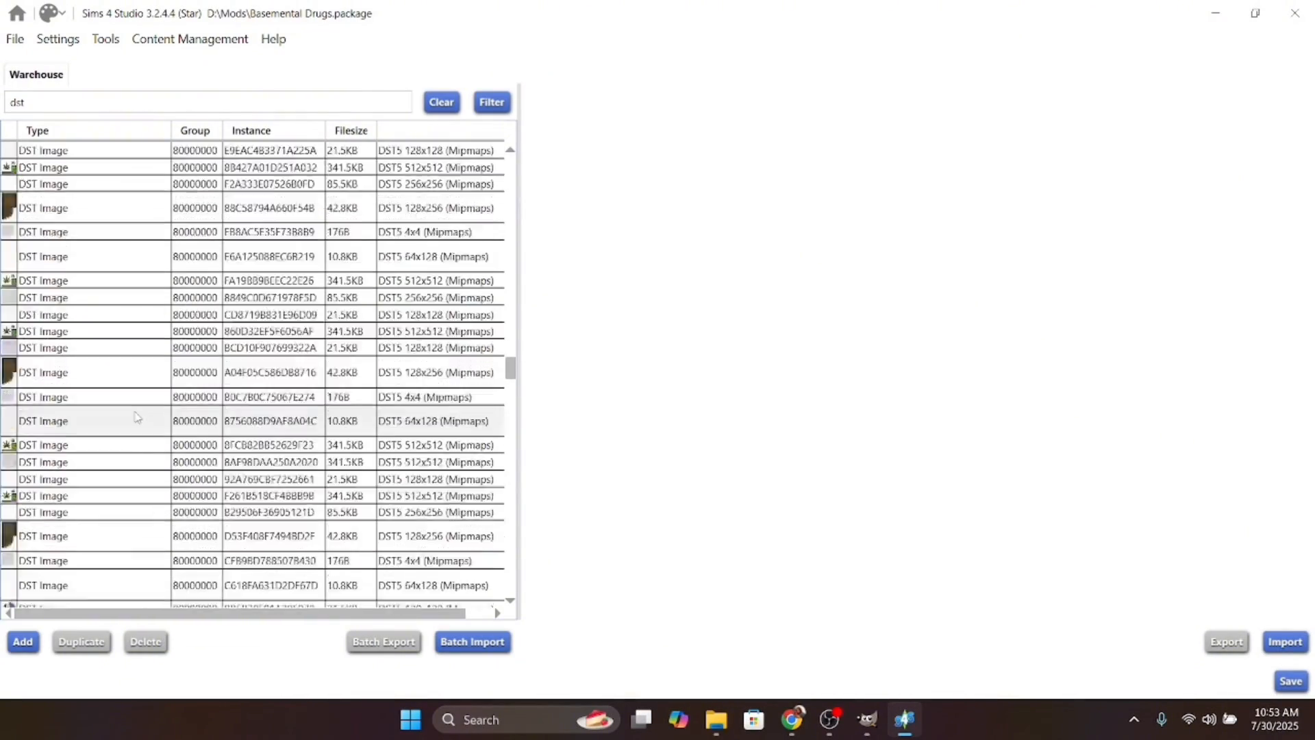
pyautogui.scroll(-6, 137, 417)
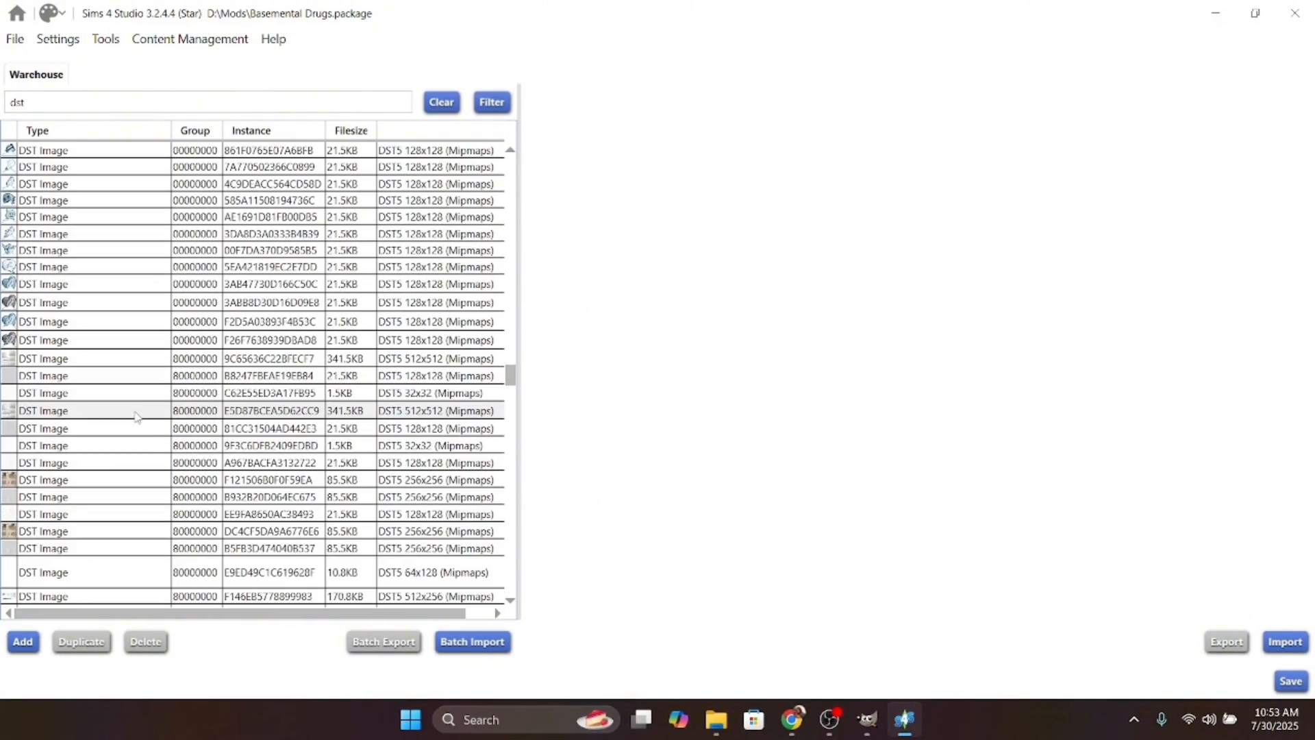
pyautogui.scroll(-3, 137, 417)
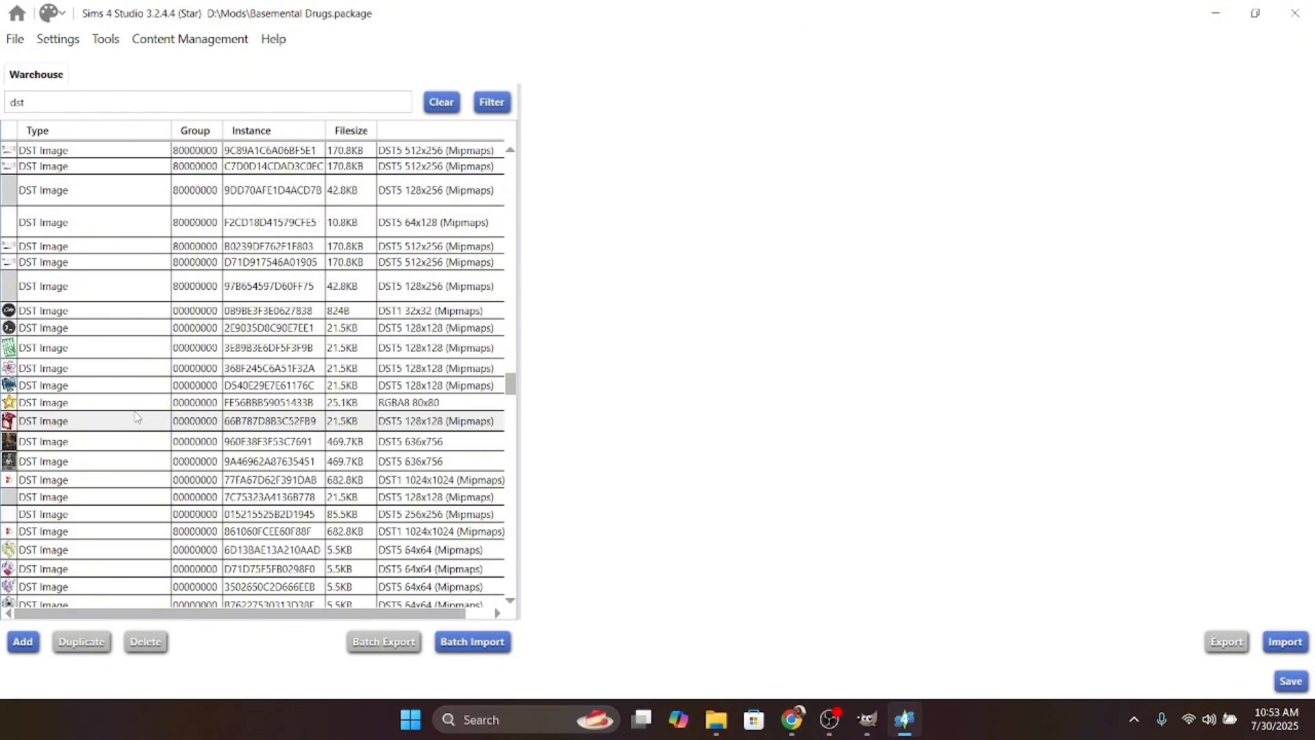
pyautogui.scroll(-12, 137, 417)
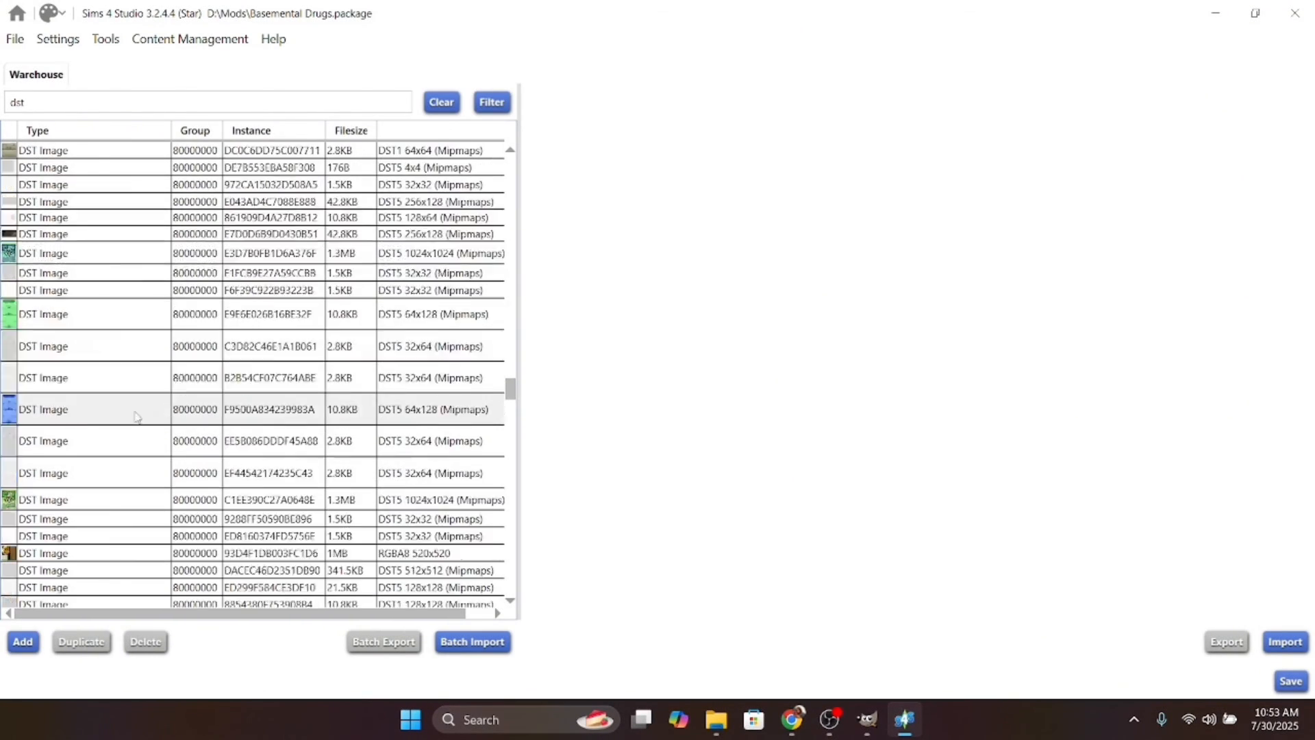
pyautogui.scroll(-6, 137, 416)
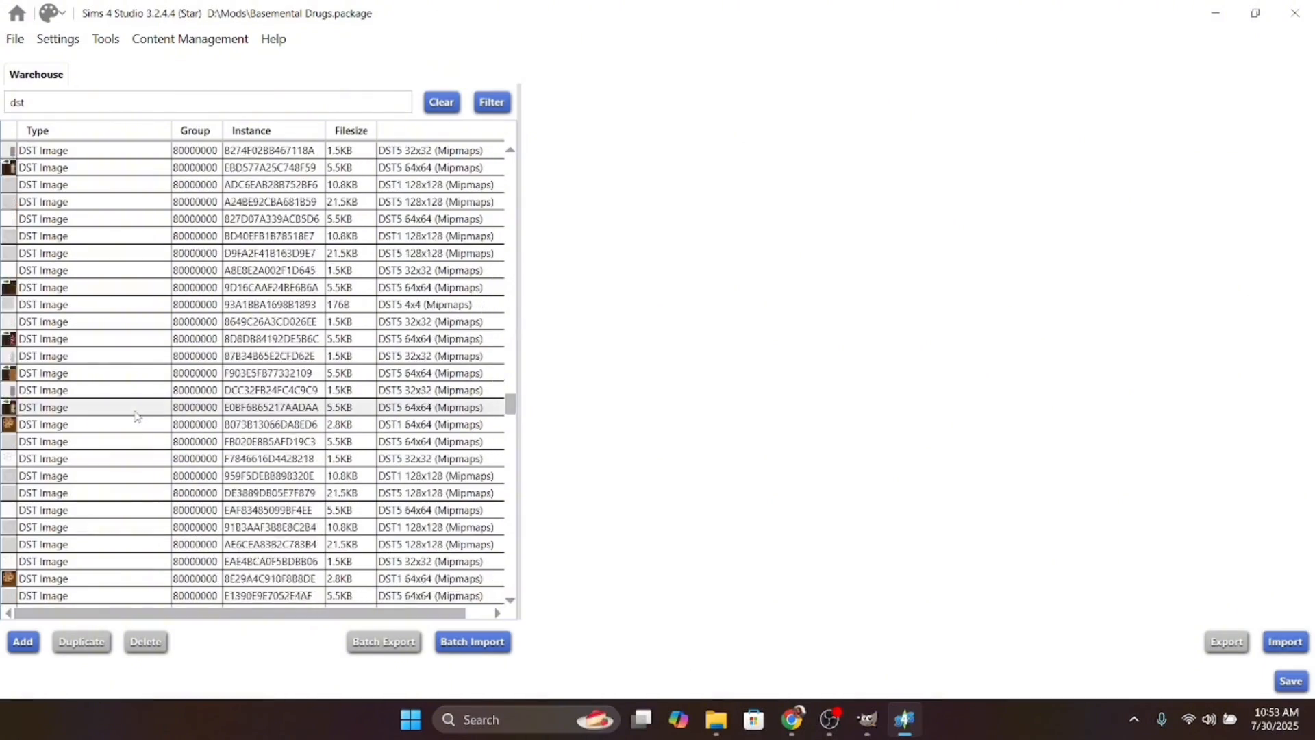
pyautogui.scroll(-8, 137, 417)
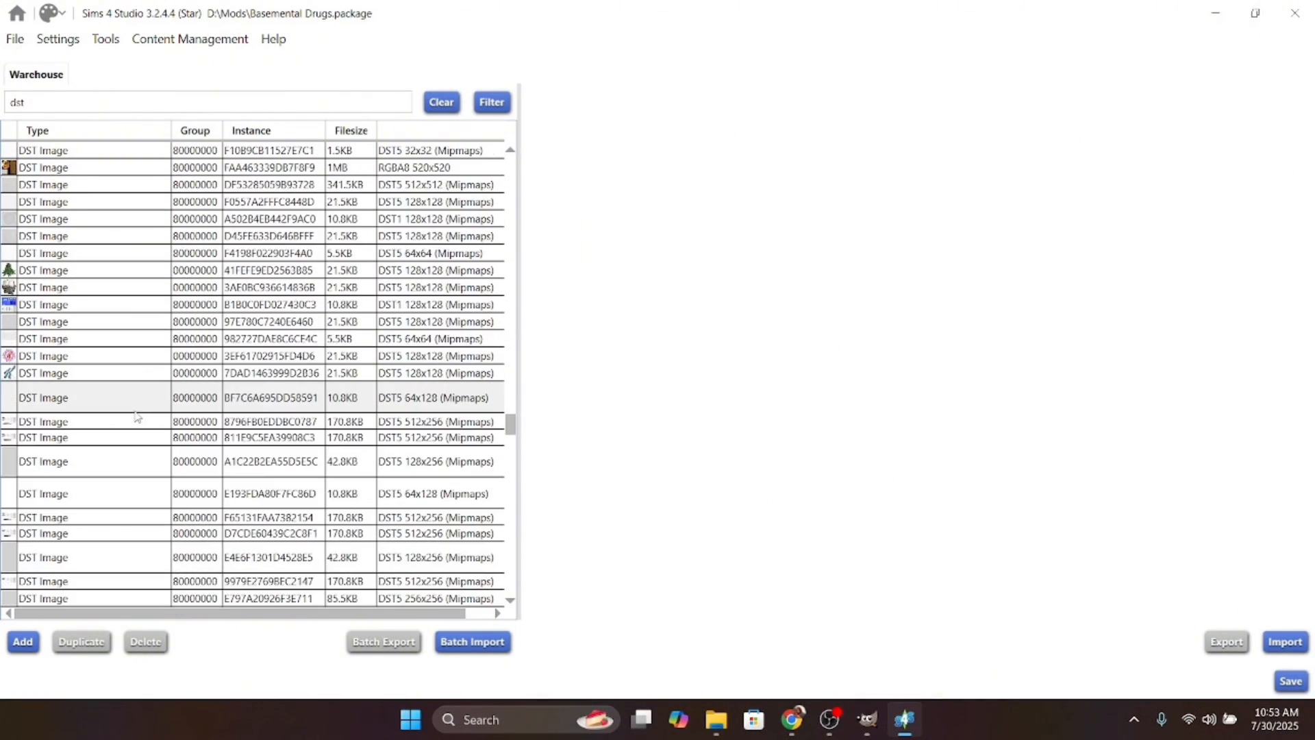
pyautogui.scroll(-10, 136, 416)
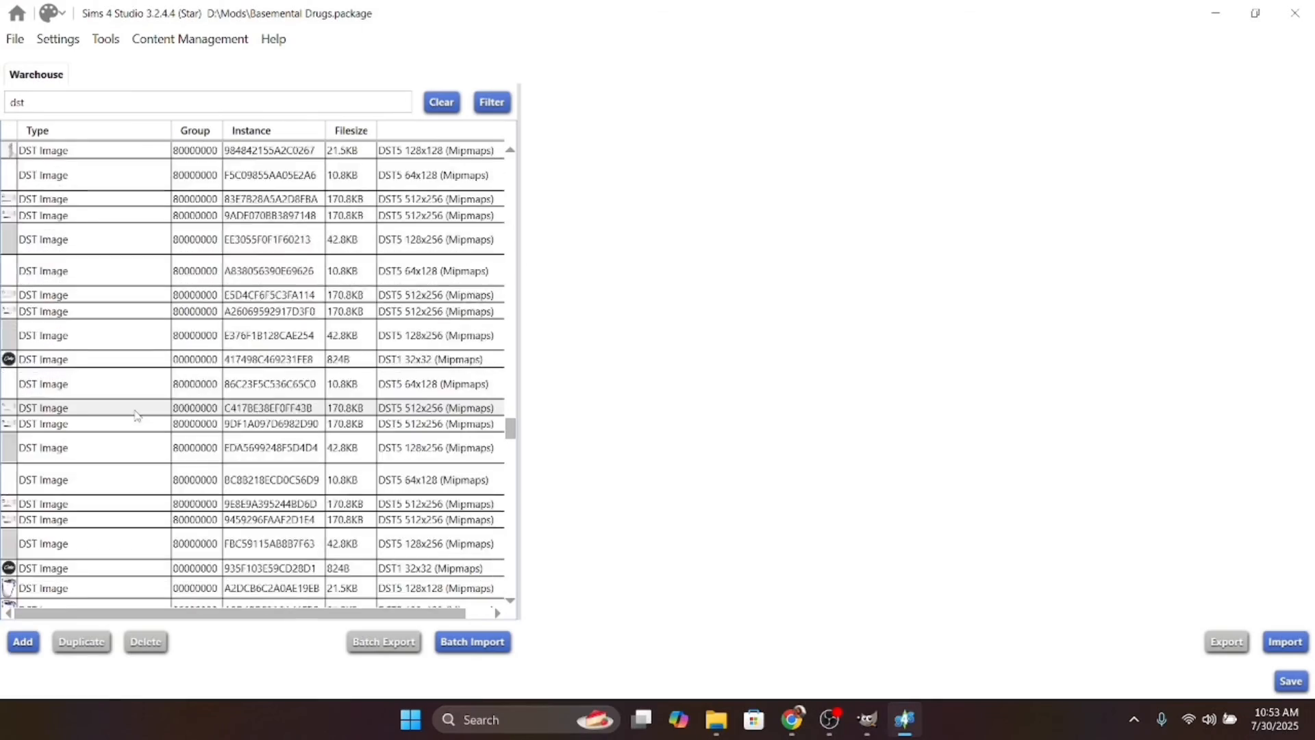
pyautogui.scroll(-10, 136, 415)
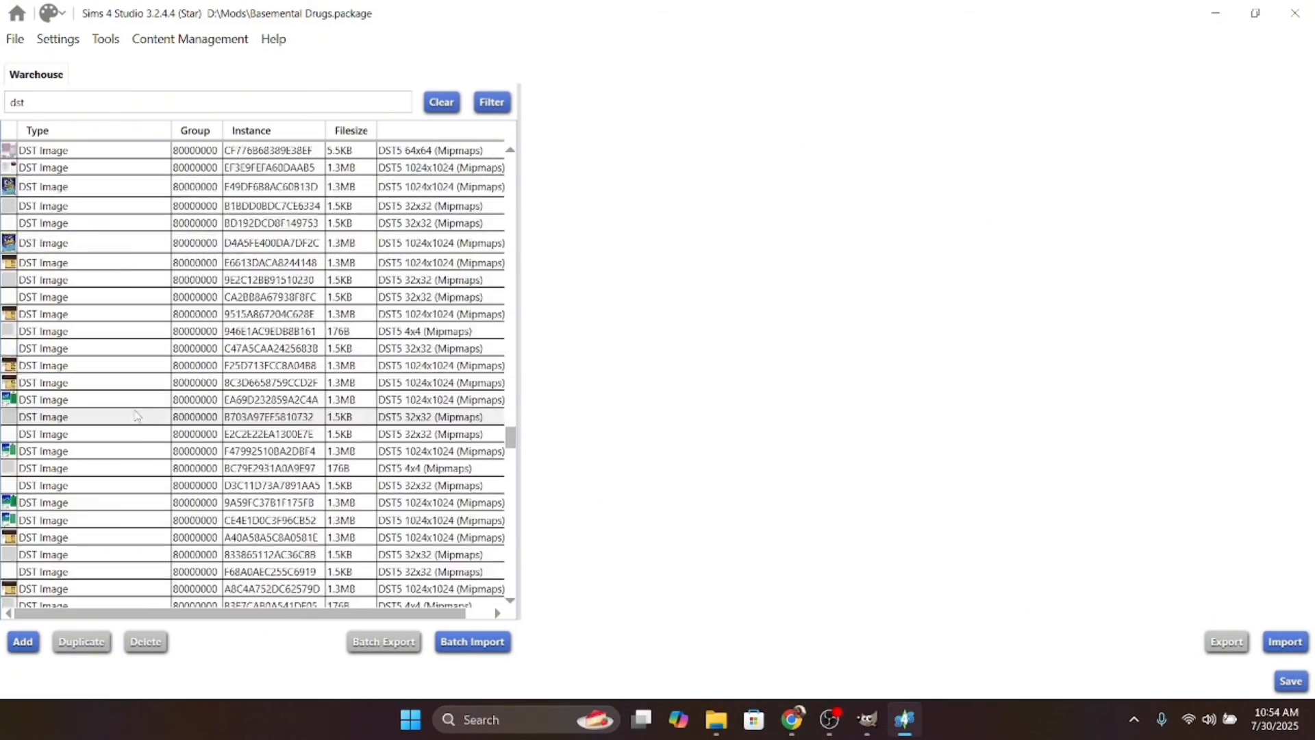
pyautogui.scroll(-12, 137, 415)
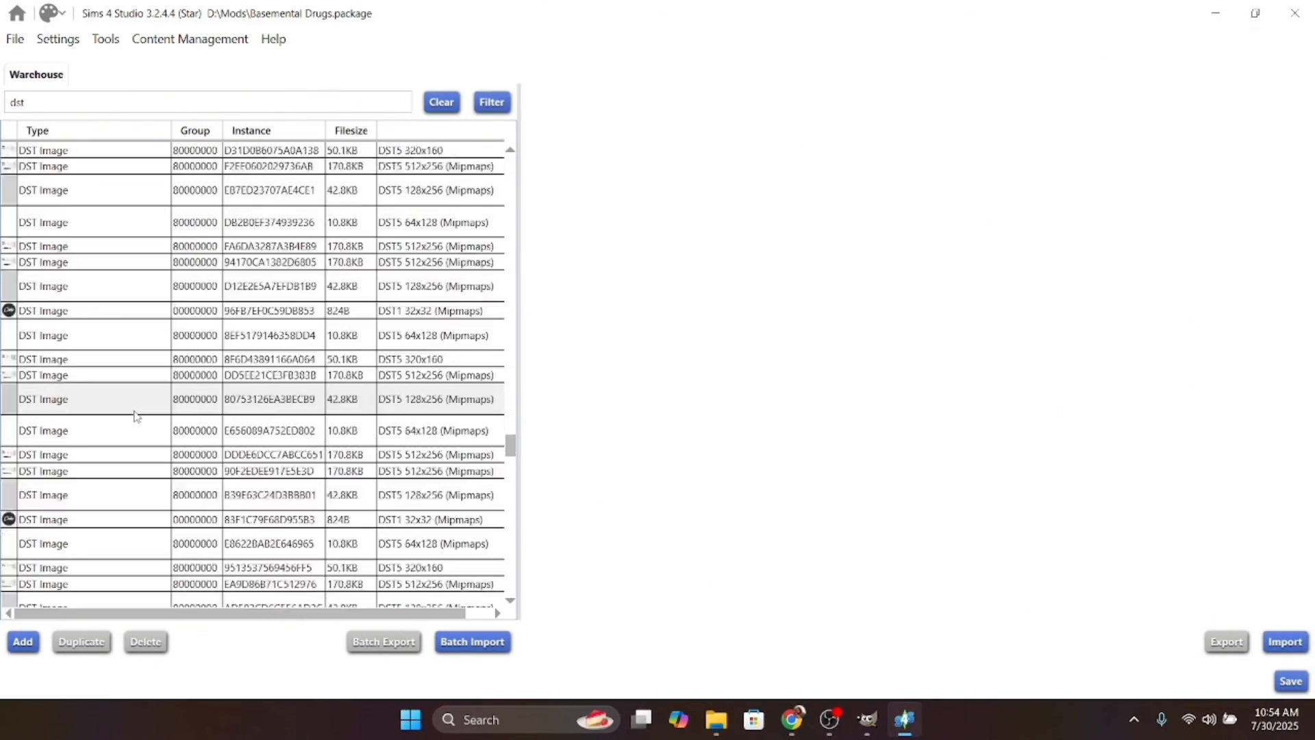
pyautogui.scroll(-12, 136, 416)
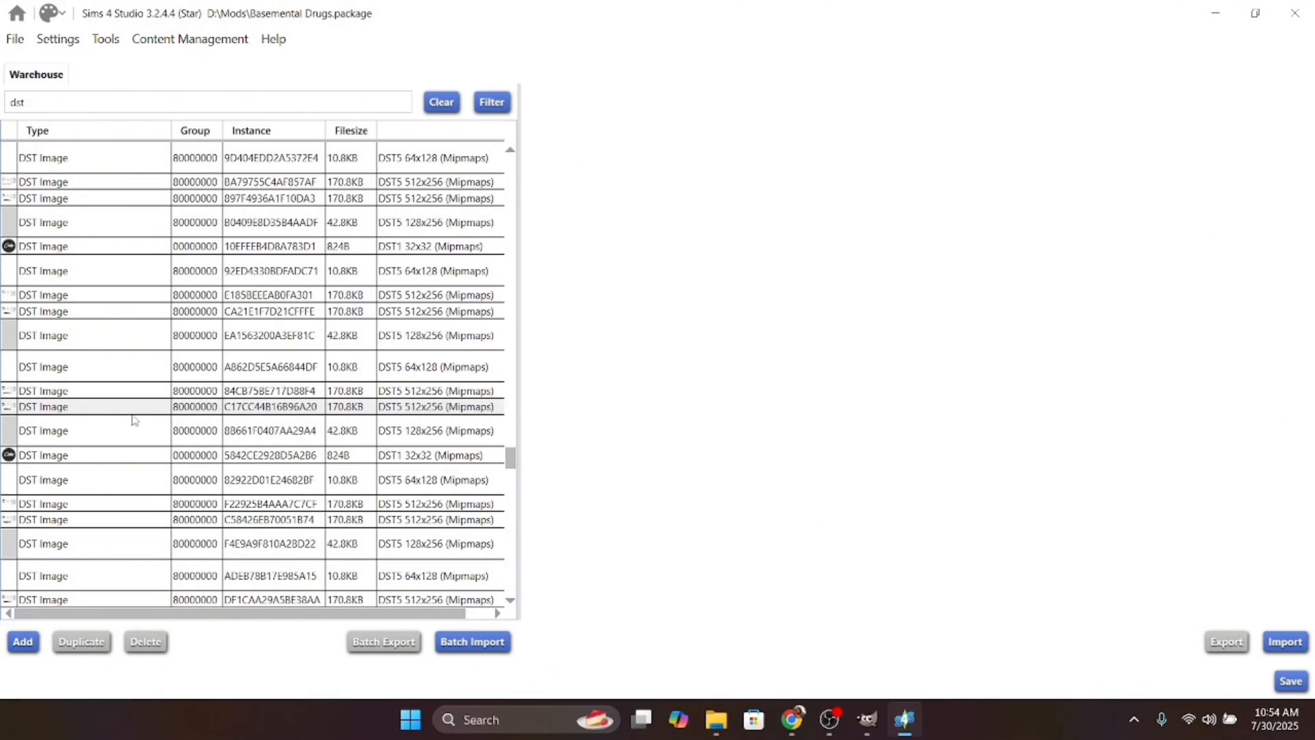
pyautogui.scroll(-12, 135, 419)
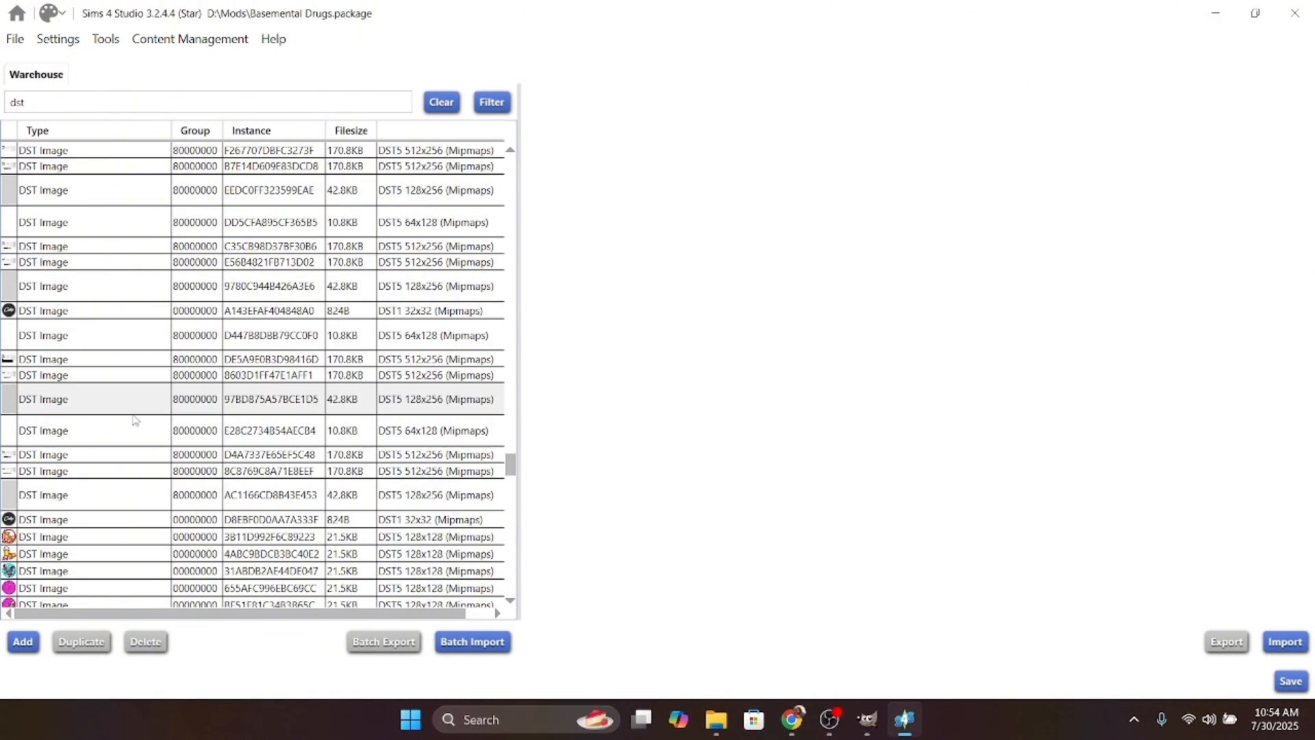
pyautogui.scroll(-3, 134, 419)
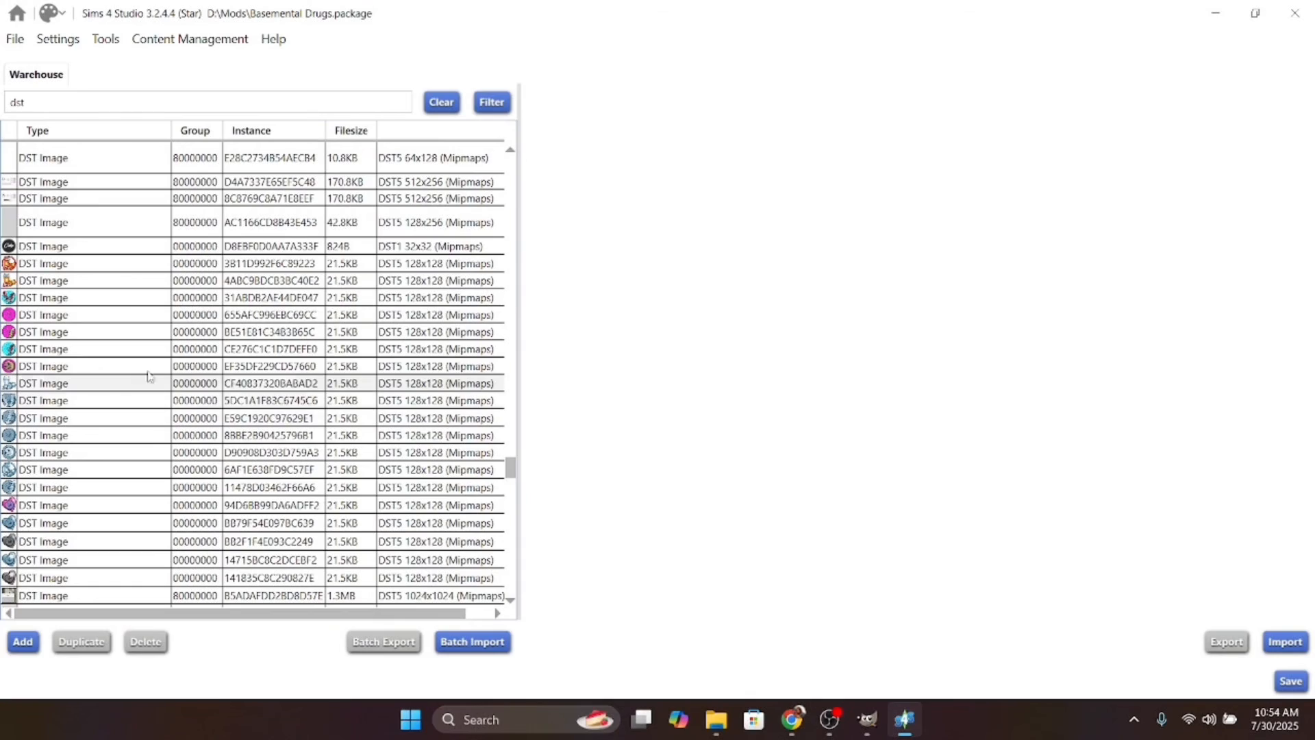
pyautogui.scroll(-5, 175, 384)
pyautogui.scroll(-10, 175, 385)
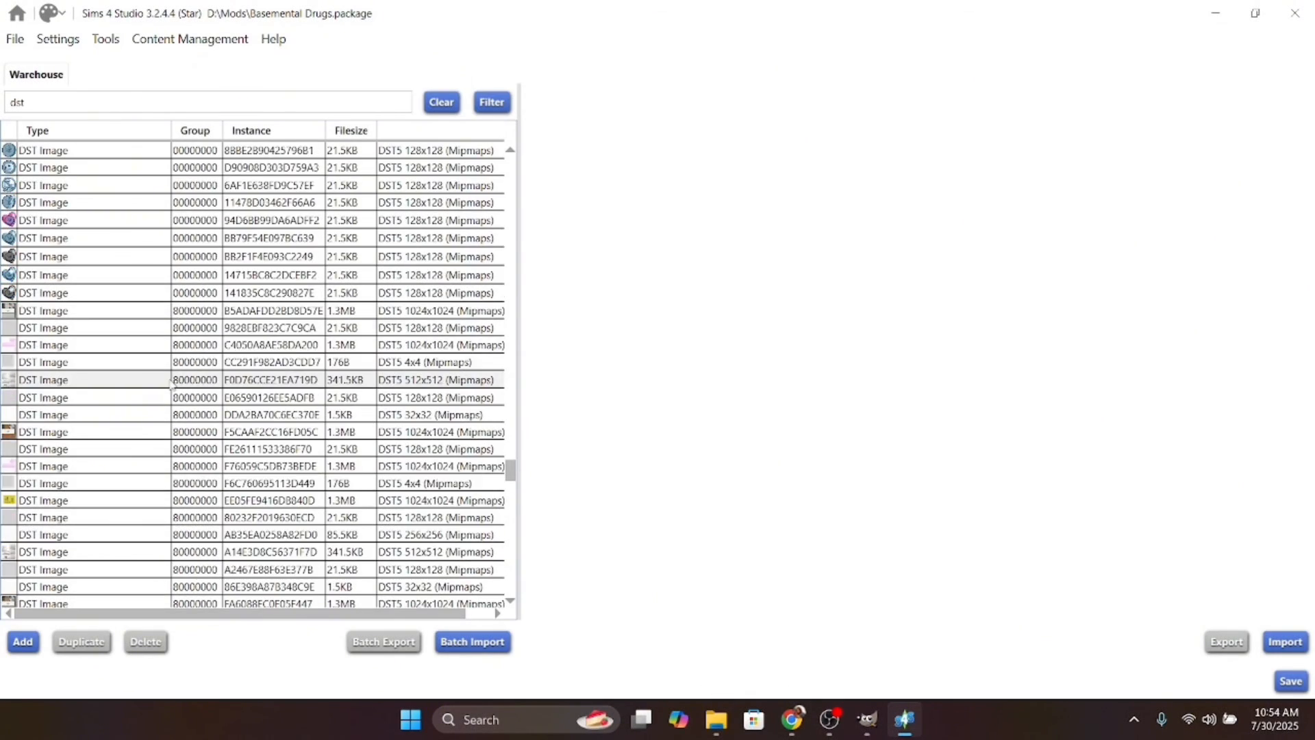
pyautogui.scroll(-10, 172, 386)
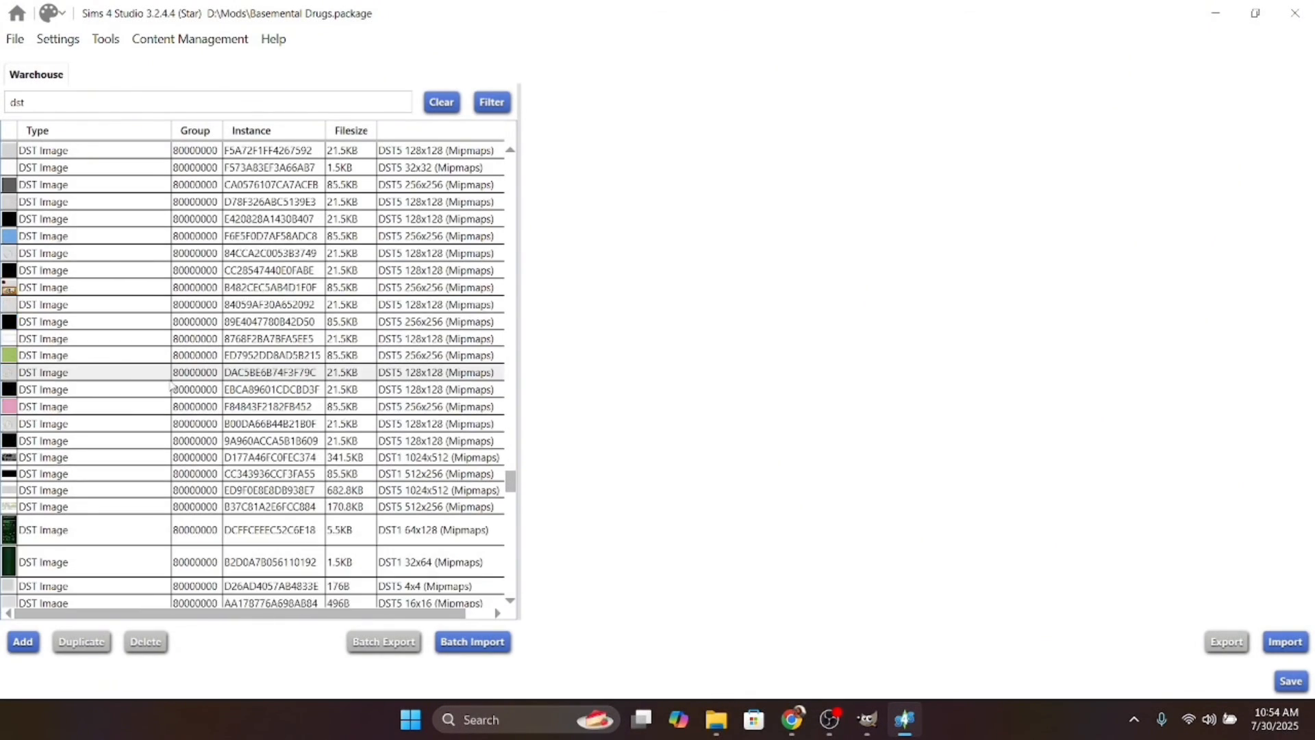
pyautogui.scroll(-10, 169, 388)
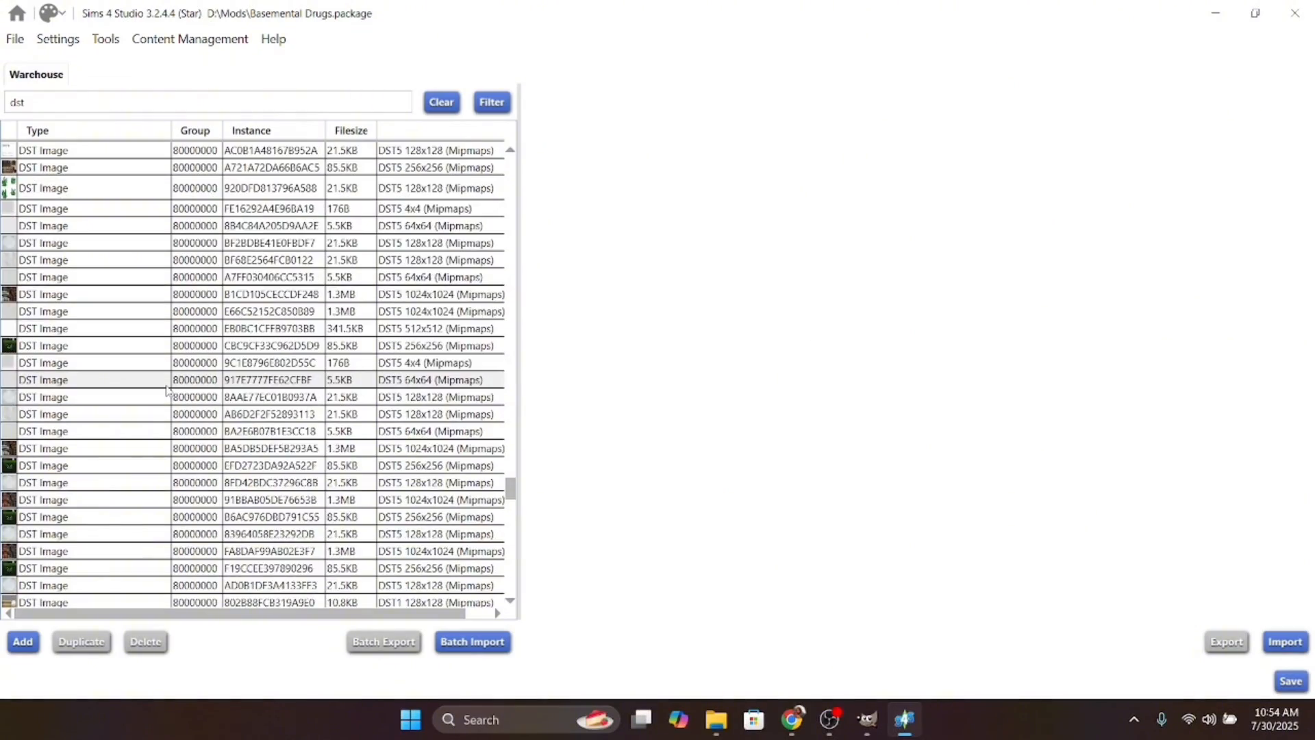
pyautogui.scroll(-10, 166, 390)
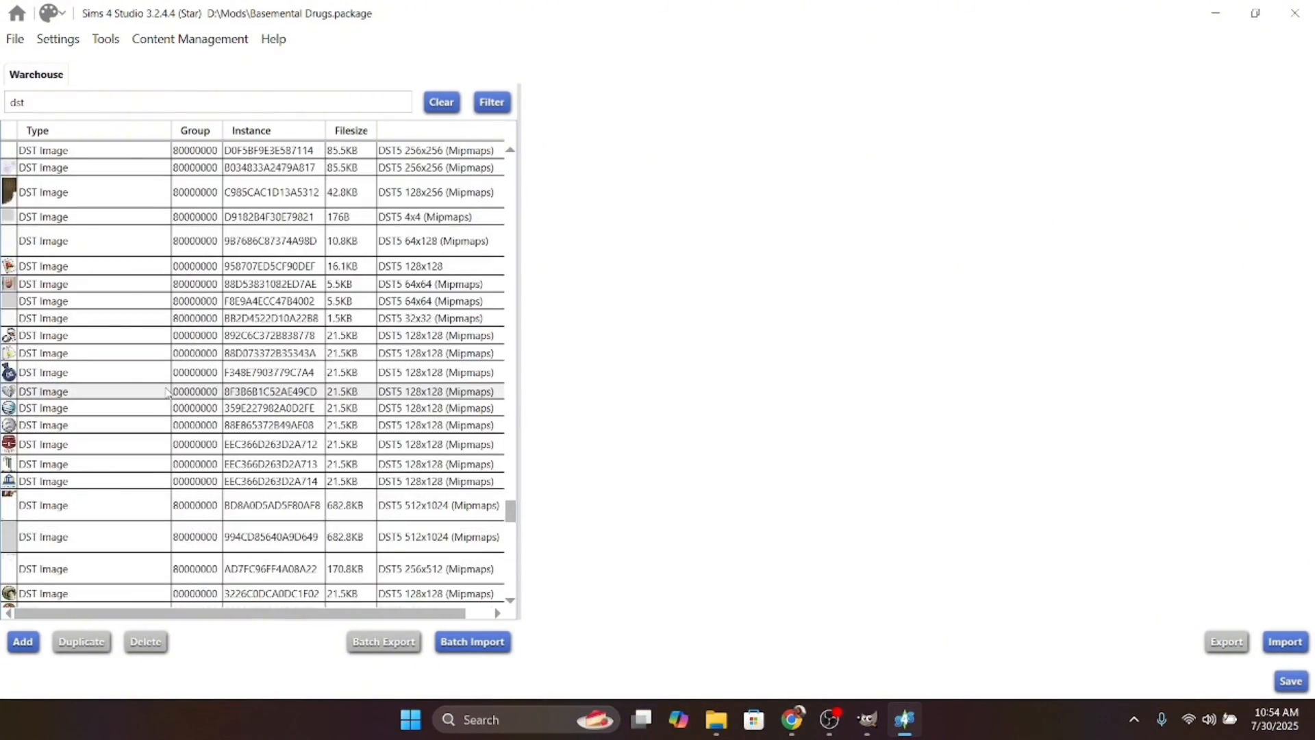
pyautogui.scroll(-10, 166, 392)
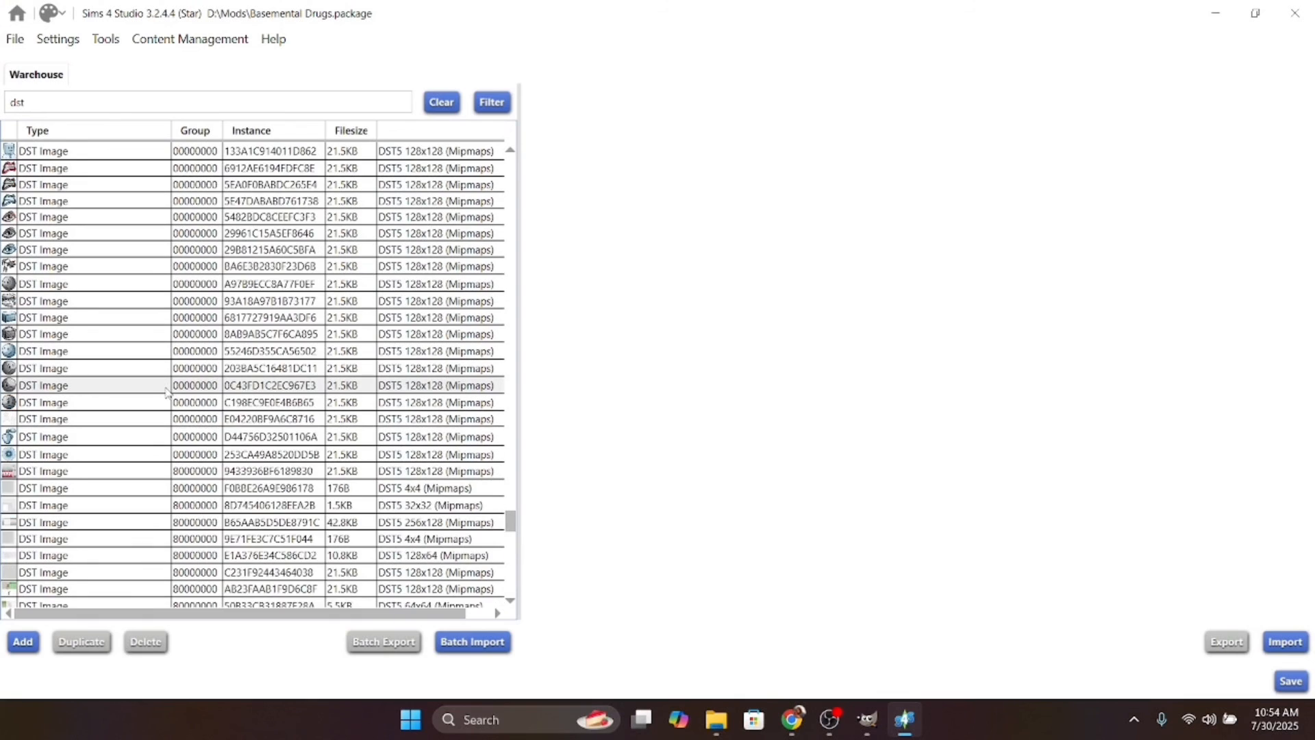
pyautogui.scroll(2, 166, 392)
pyautogui.scroll(-8, 142, 366)
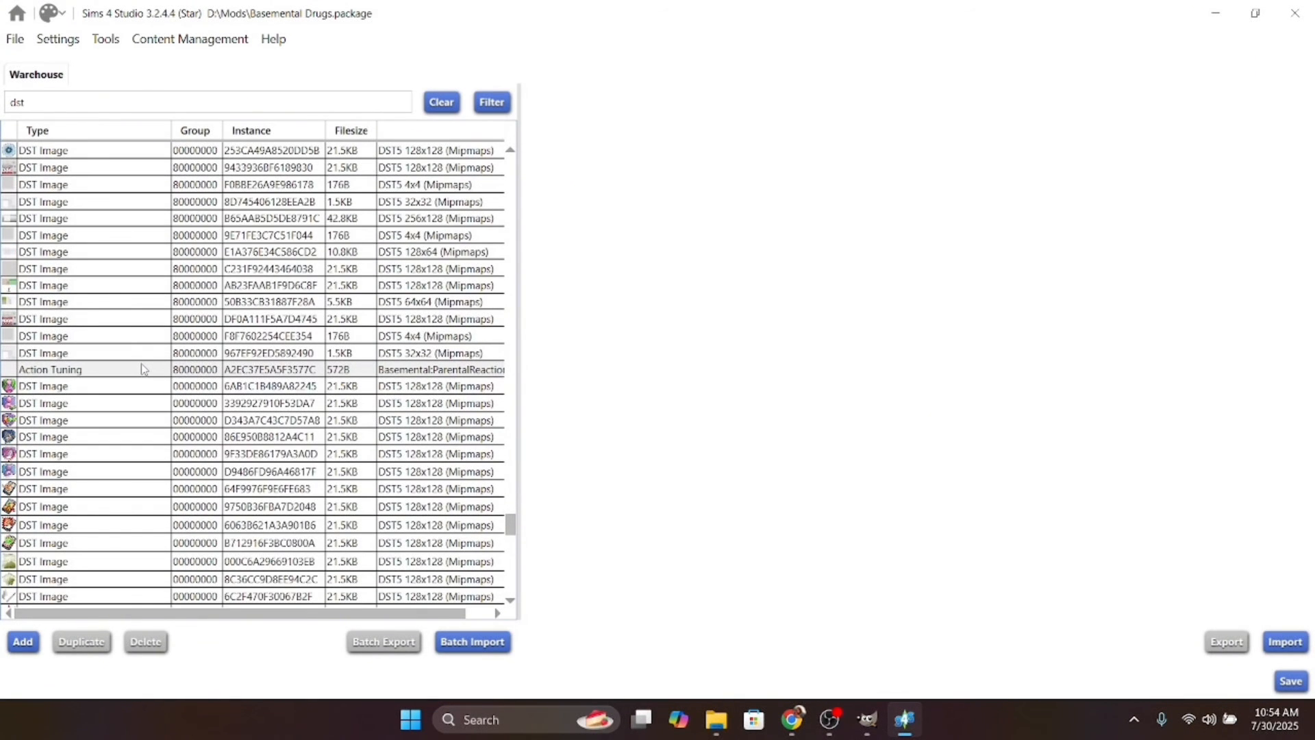
pyautogui.scroll(-6, 141, 366)
pyautogui.scroll(-8, 147, 366)
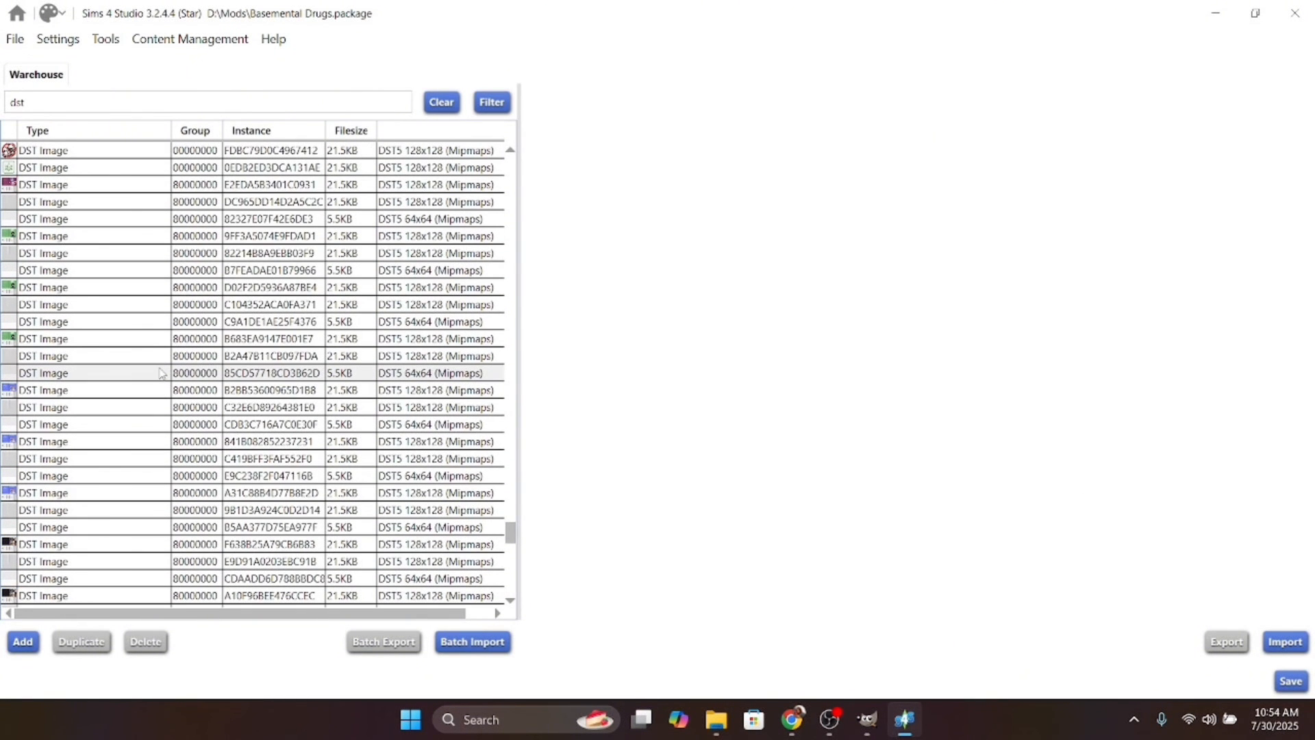
pyautogui.scroll(-3, 159, 373)
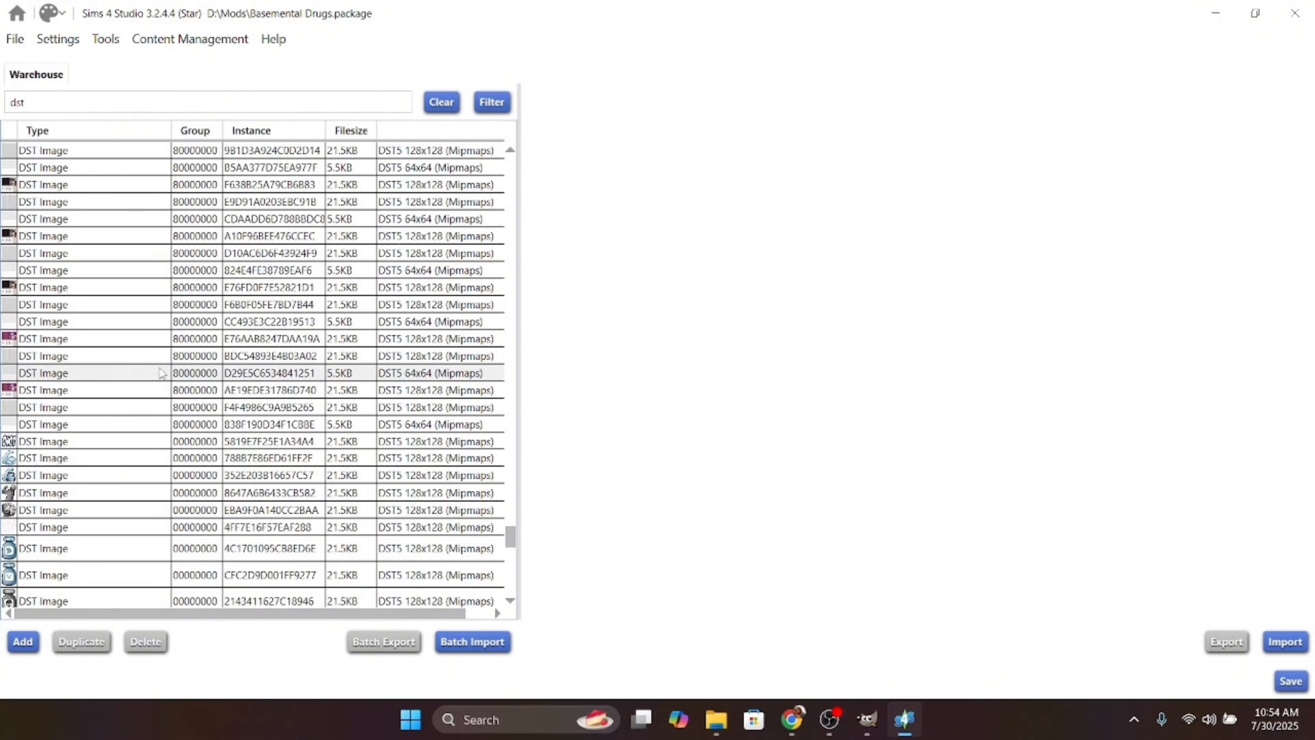
pyautogui.scroll(-12, 159, 373)
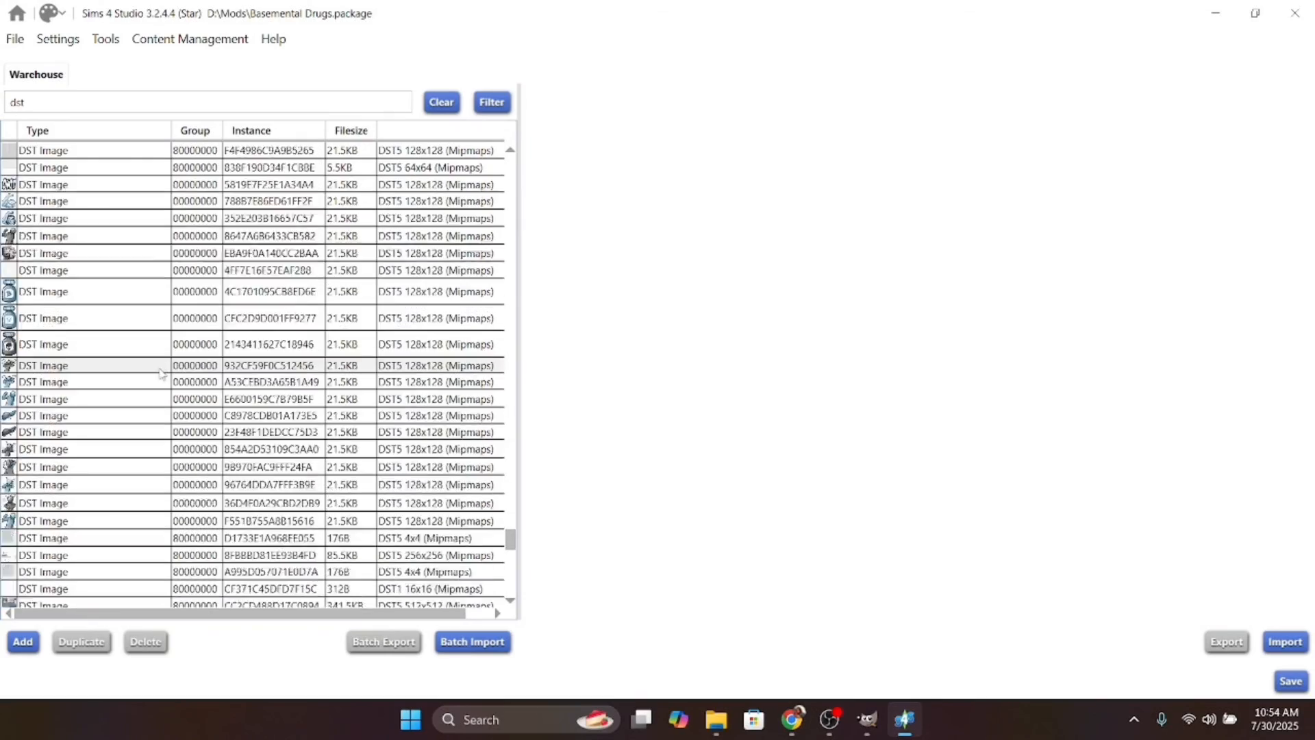
pyautogui.scroll(-1, 160, 373)
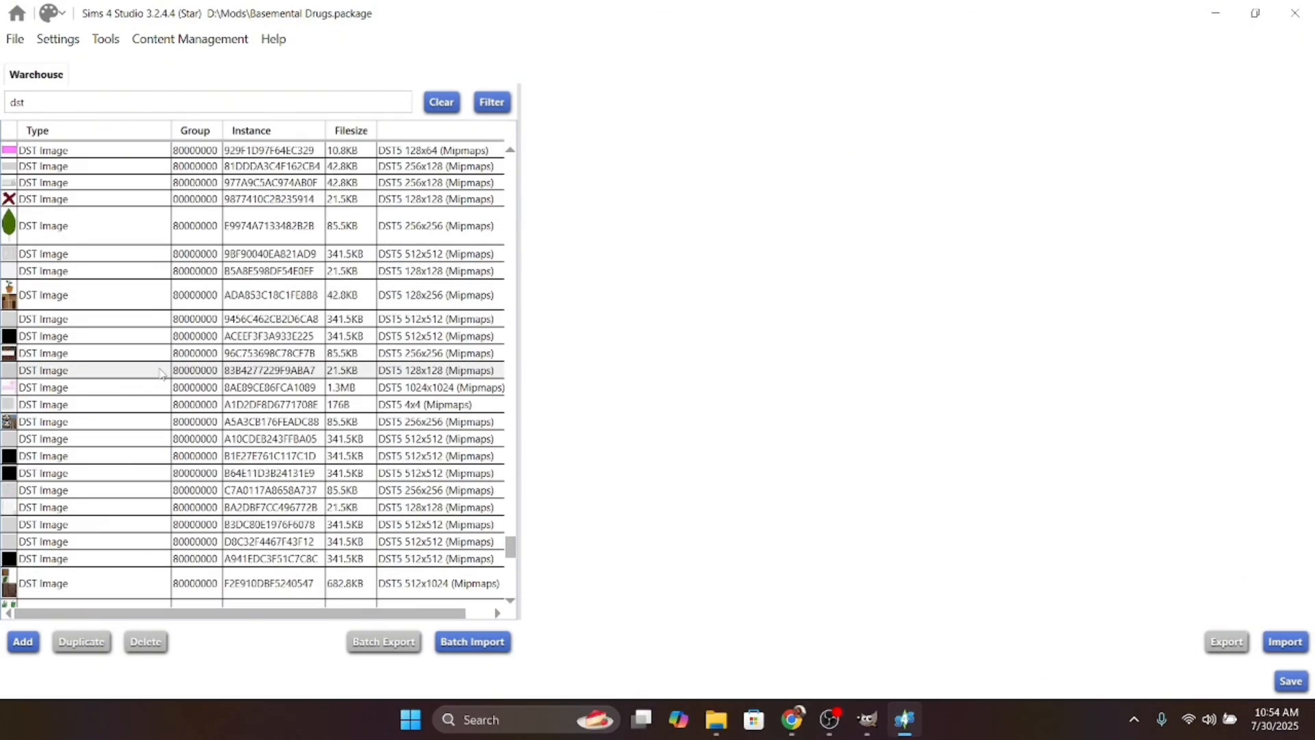
pyautogui.scroll(-12, 159, 373)
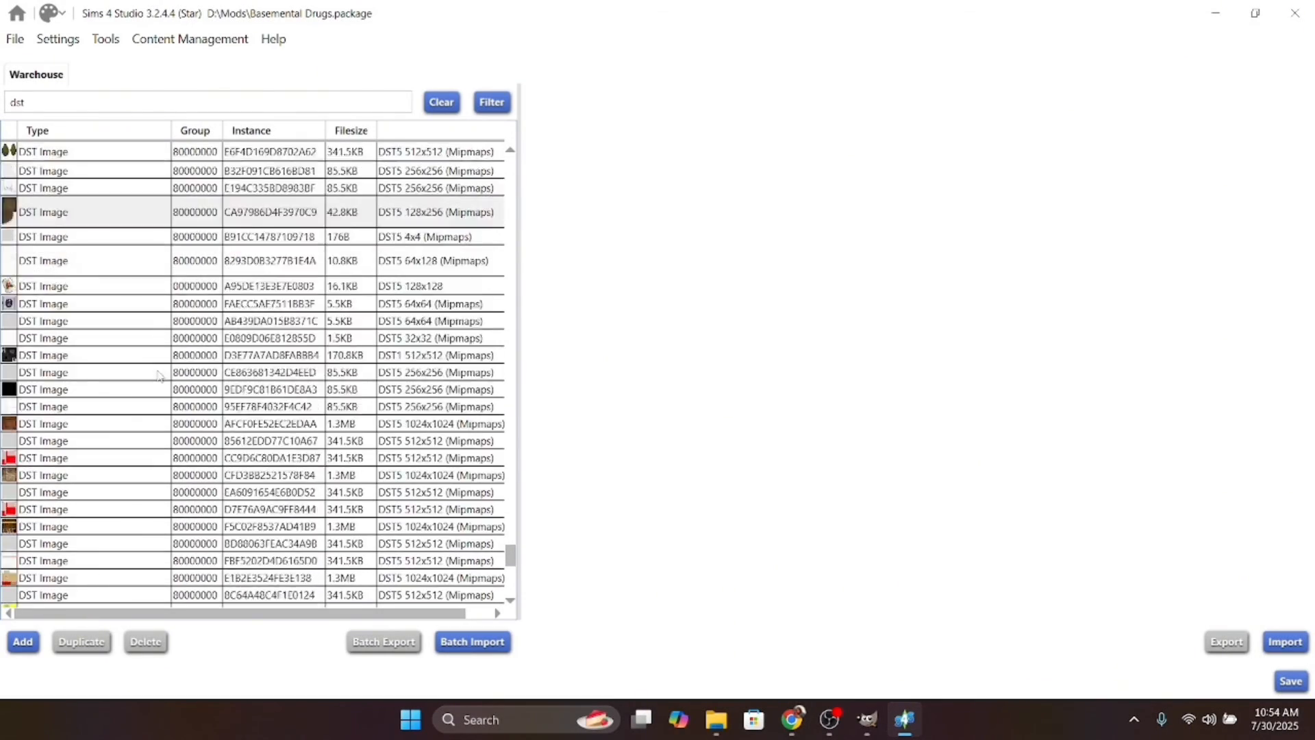
pyautogui.scroll(-12, 160, 375)
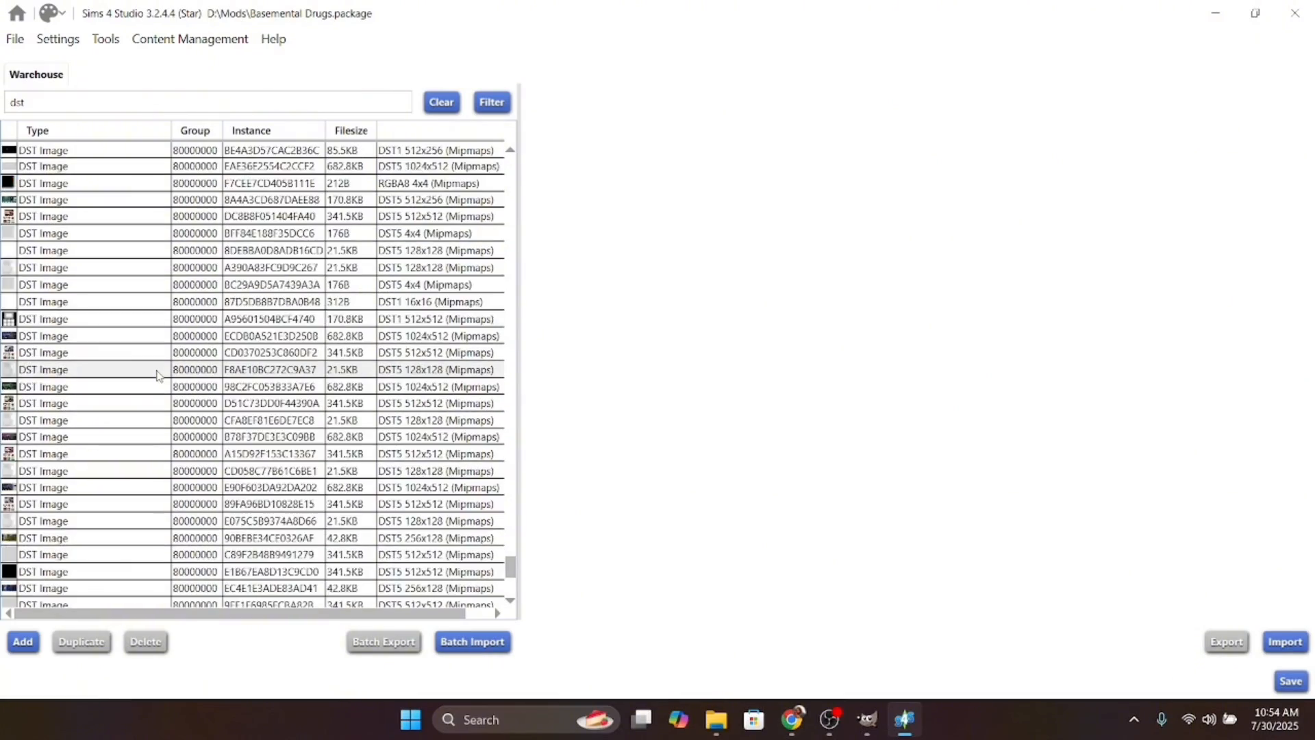
pyautogui.scroll(-12, 160, 375)
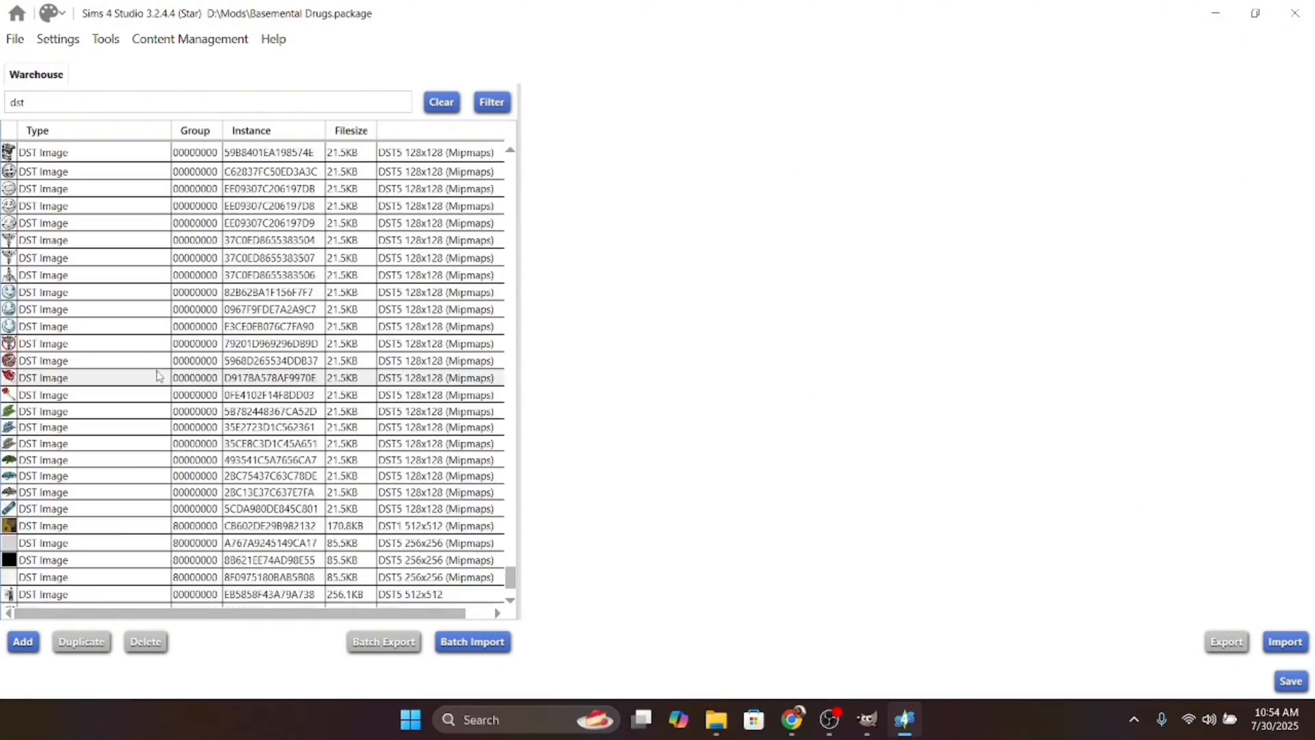
pyautogui.scroll(-6, 160, 374)
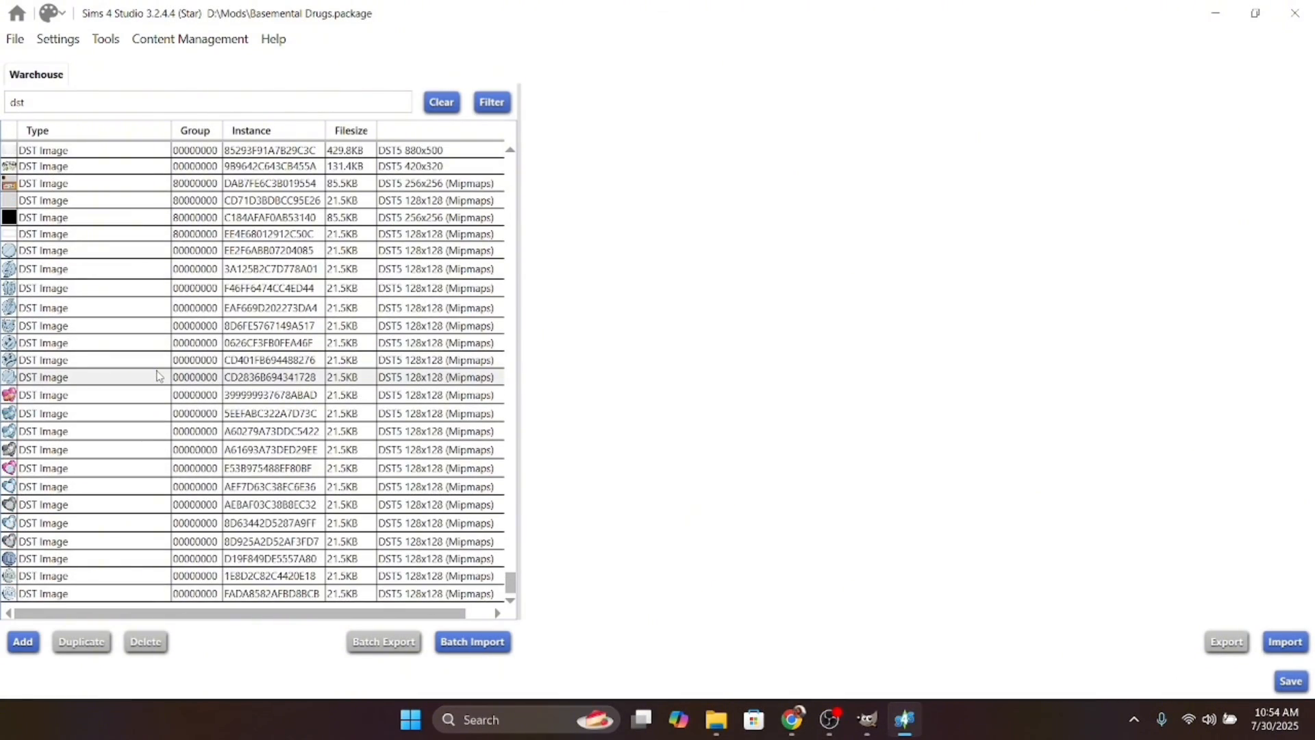
# Step: Scan back up through the Basemental Drugs package's DST image thumbnails to find an icon image to replace
pyautogui.scroll(4, 179, 423)
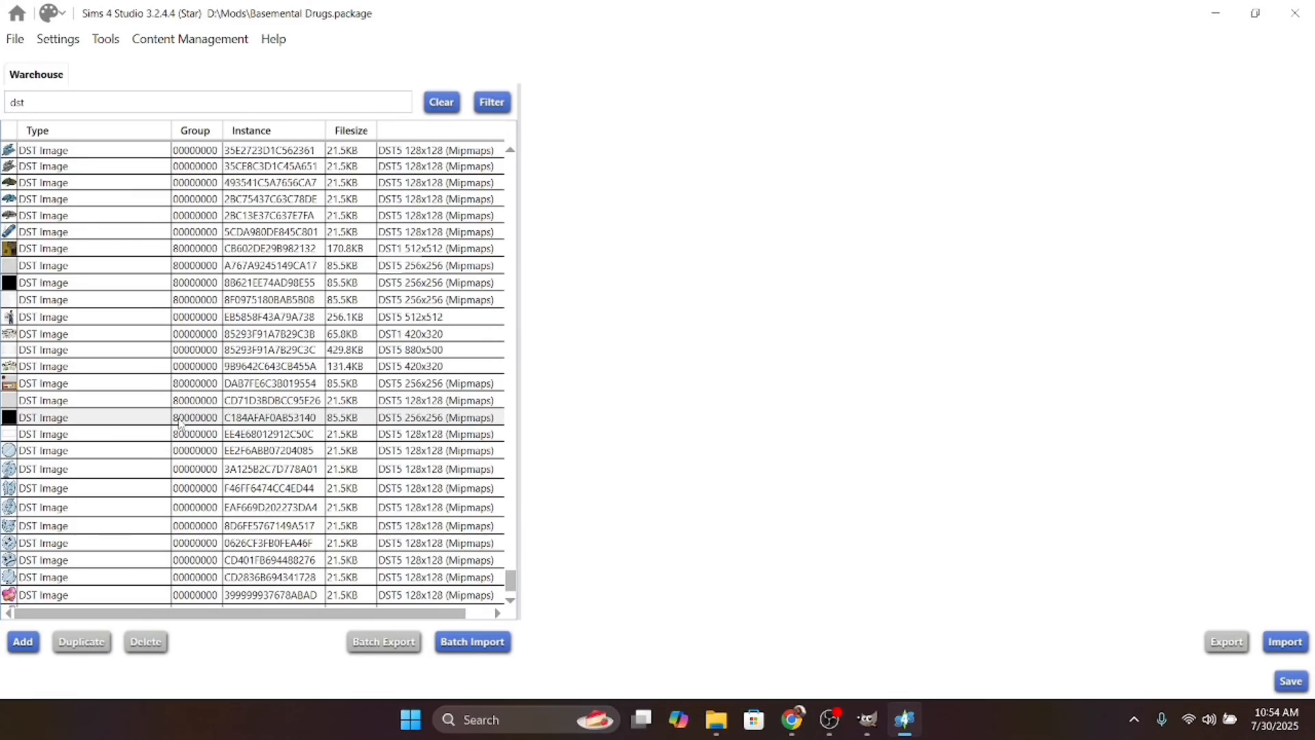
pyautogui.scroll(3, 110, 389)
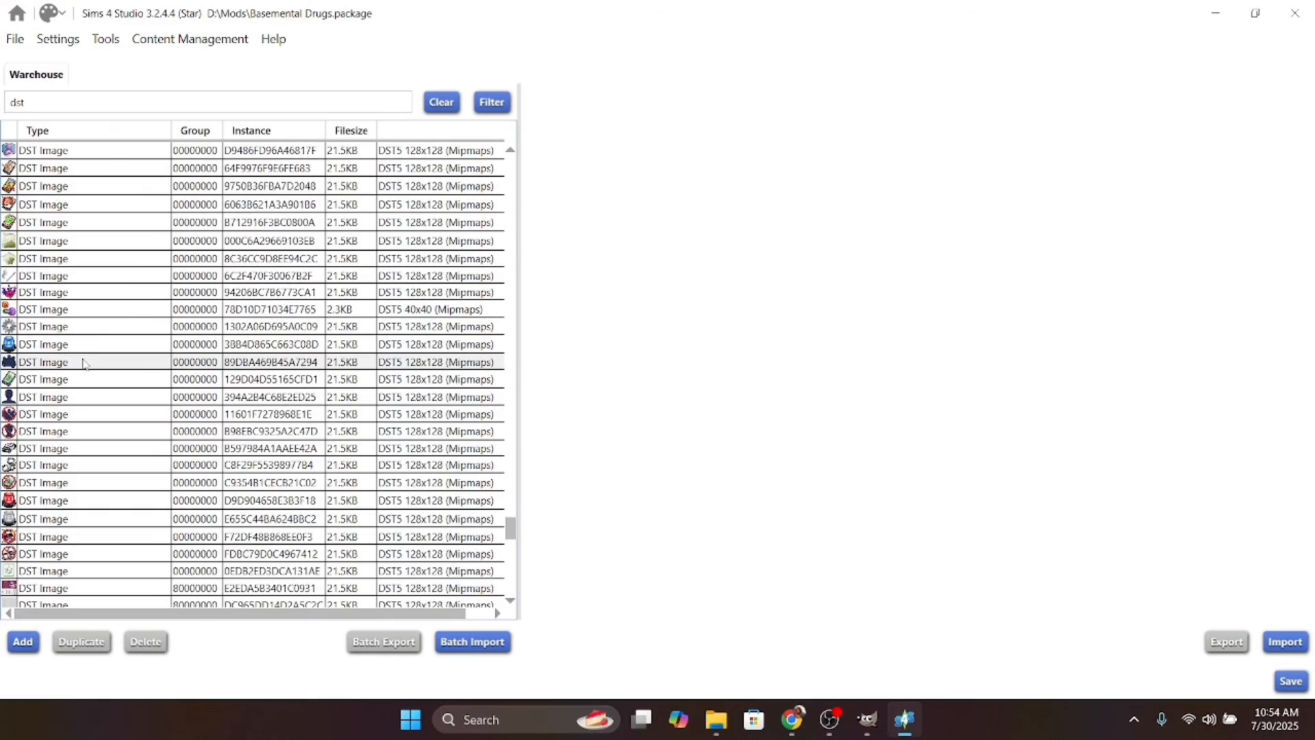
pyautogui.scroll(9, 83, 363)
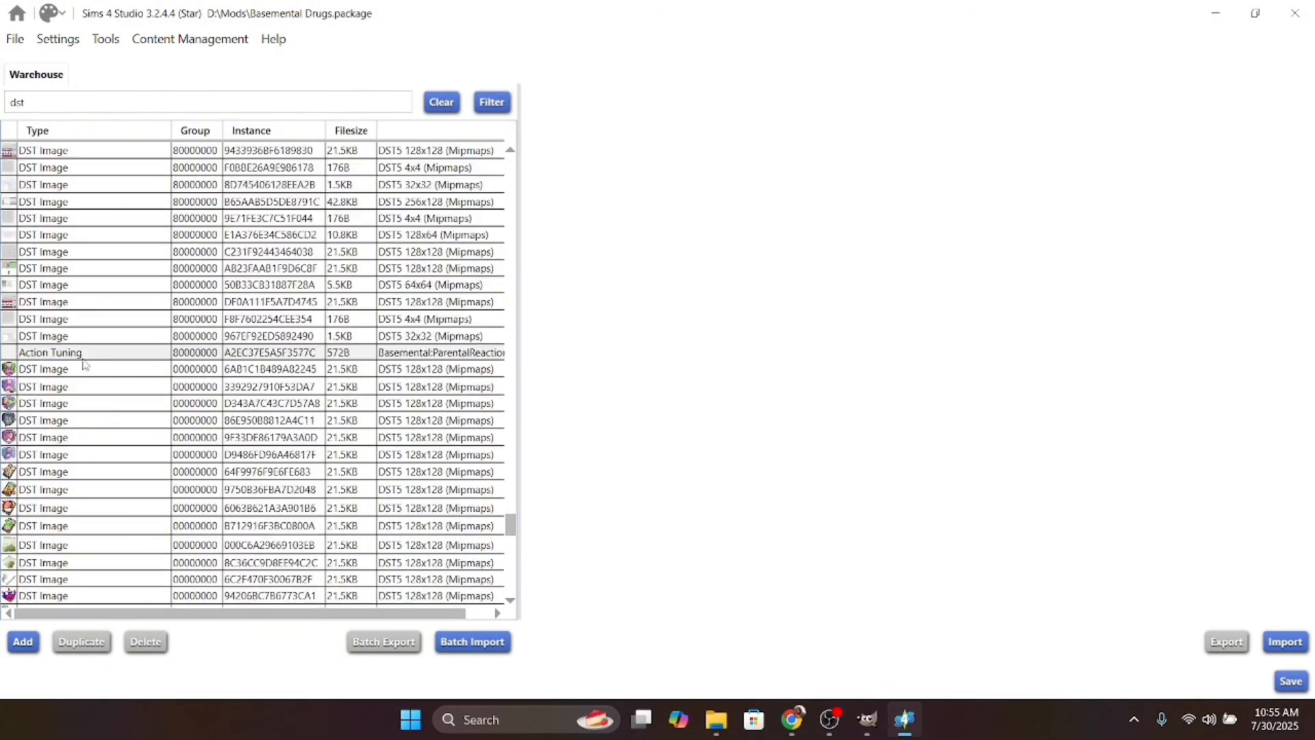
pyautogui.scroll(9, 82, 363)
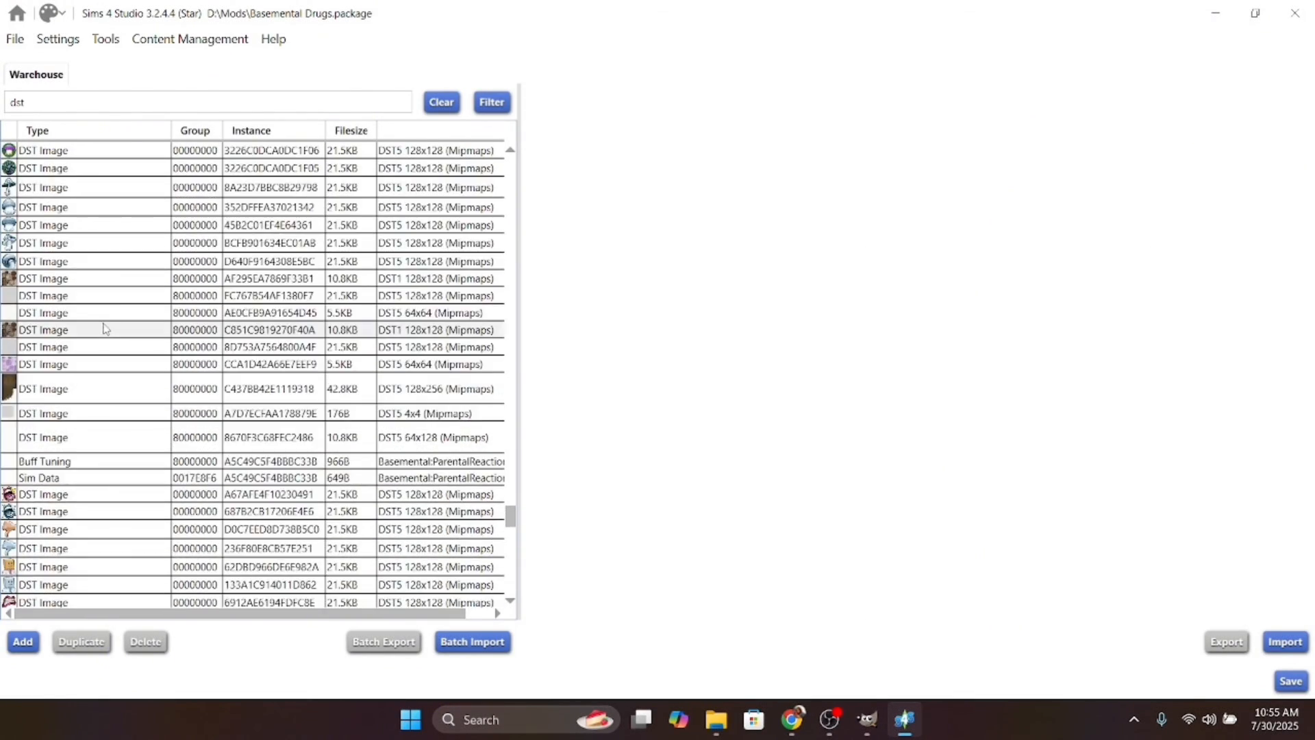
pyautogui.scroll(9, 103, 329)
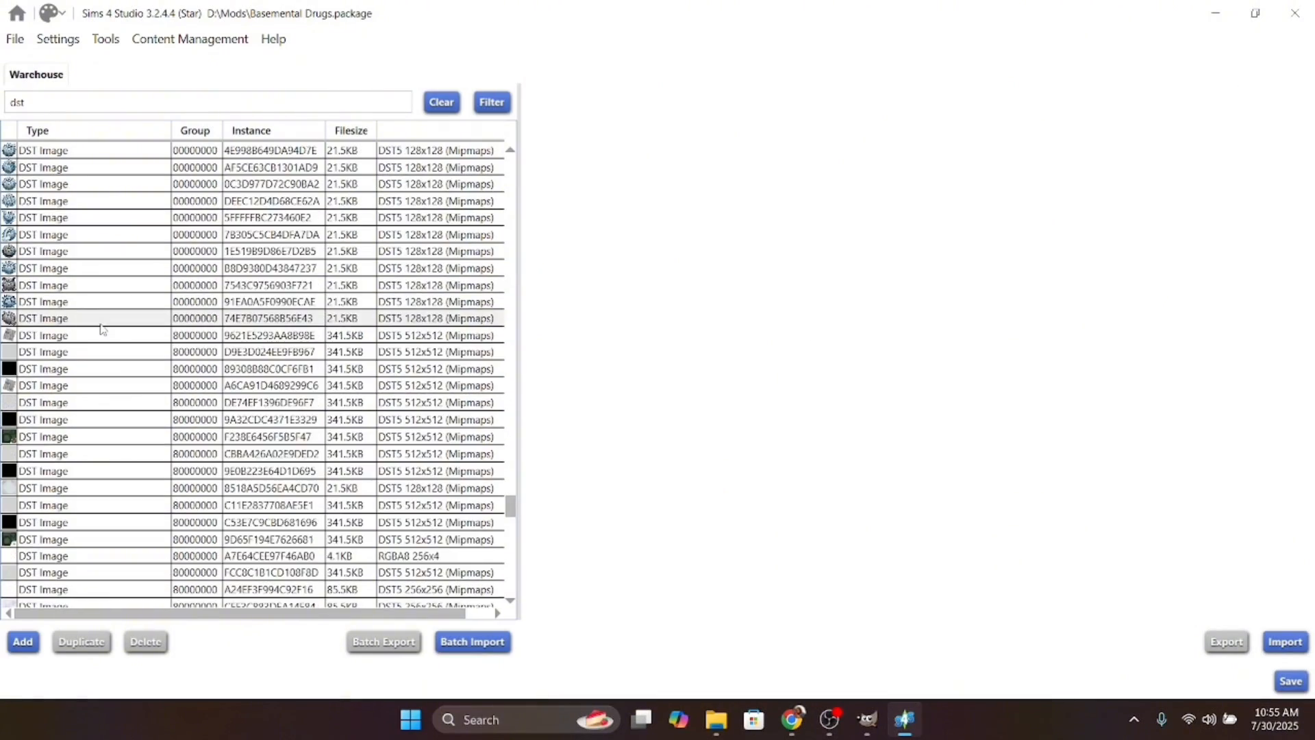
pyautogui.scroll(9, 100, 330)
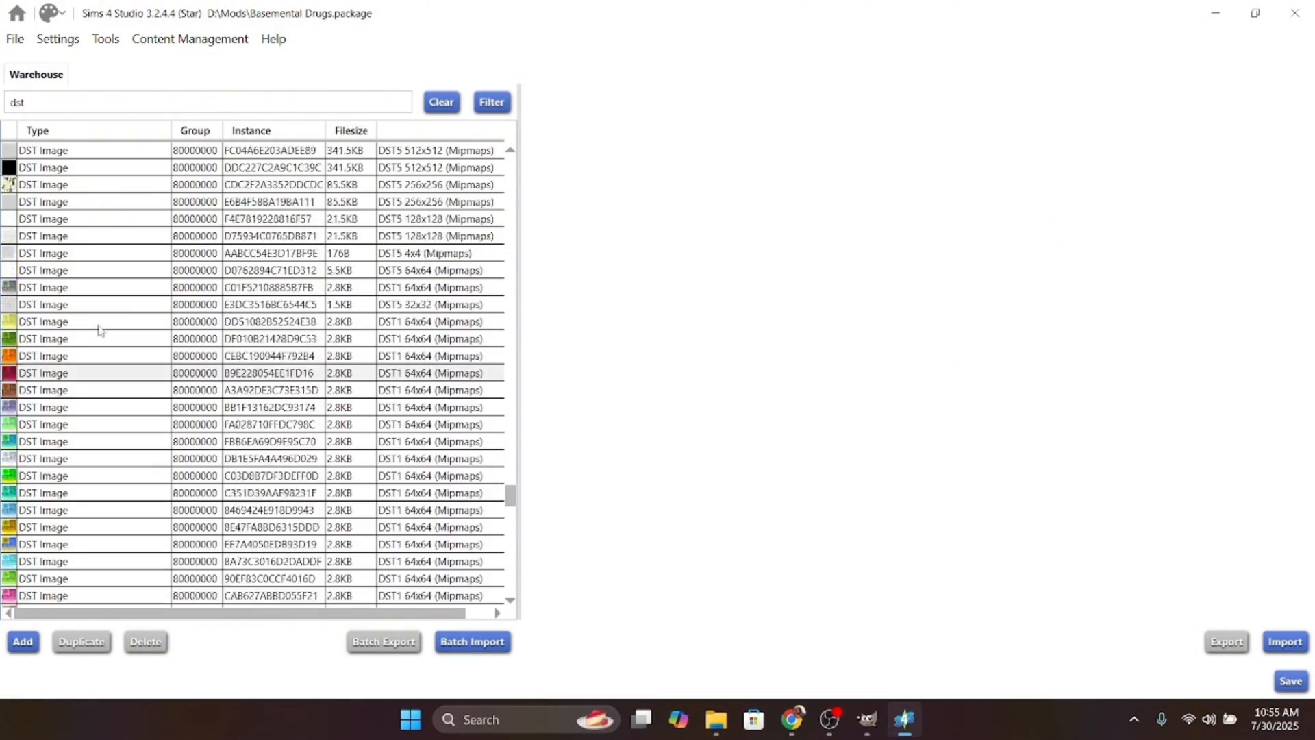
pyautogui.scroll(9, 100, 330)
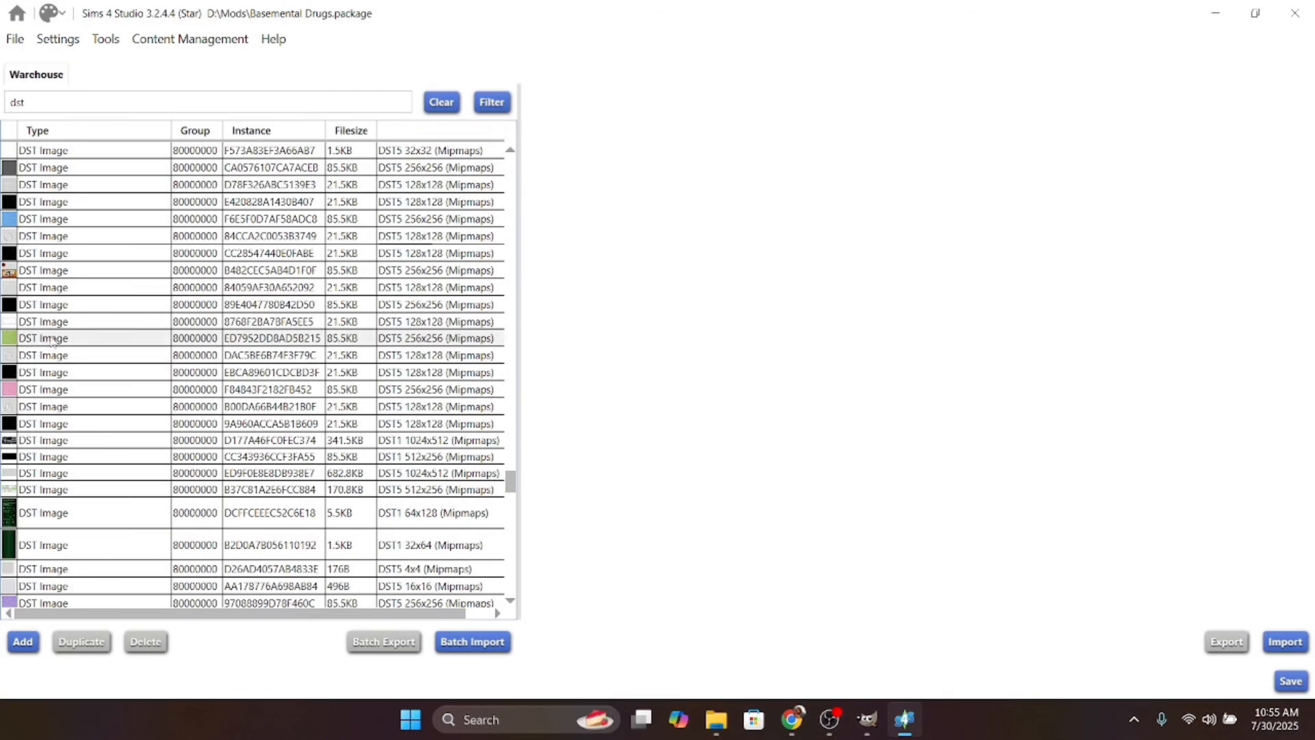
pyautogui.scroll(9, 147, 413)
pyautogui.scroll(9, 146, 414)
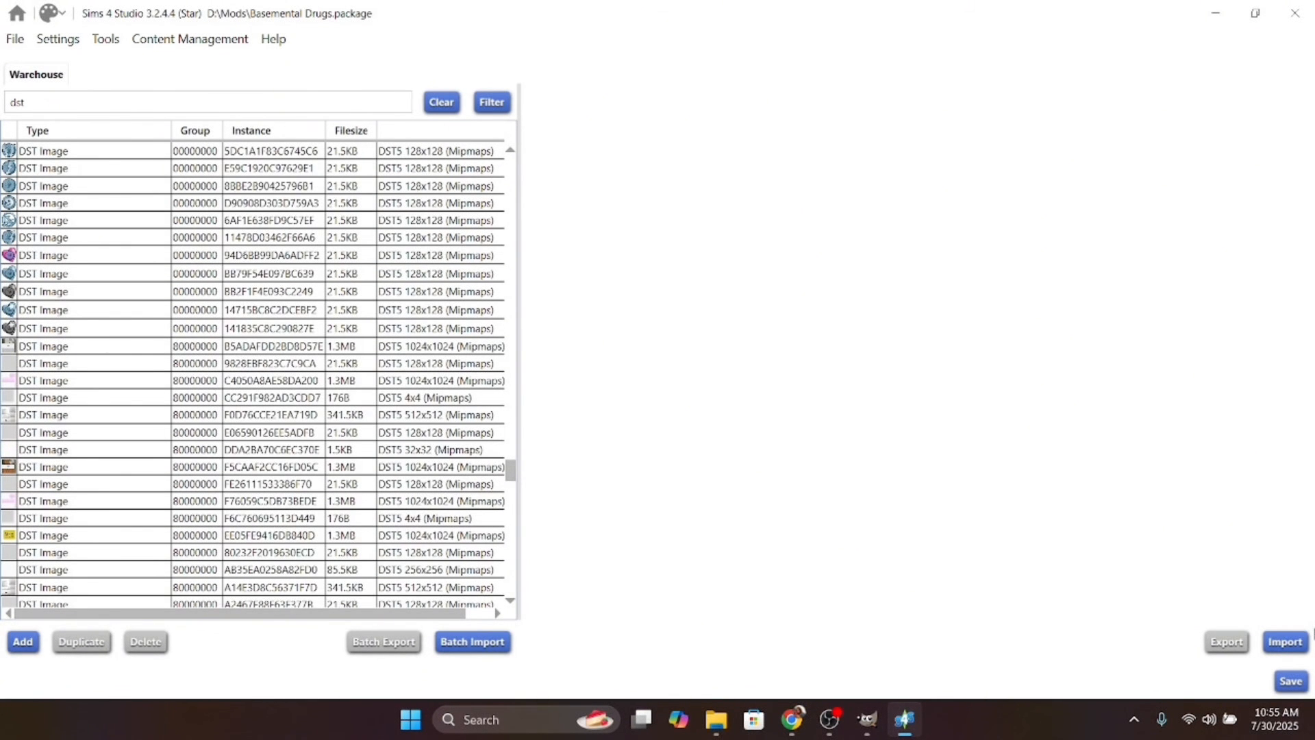
pyautogui.click(358, 292)
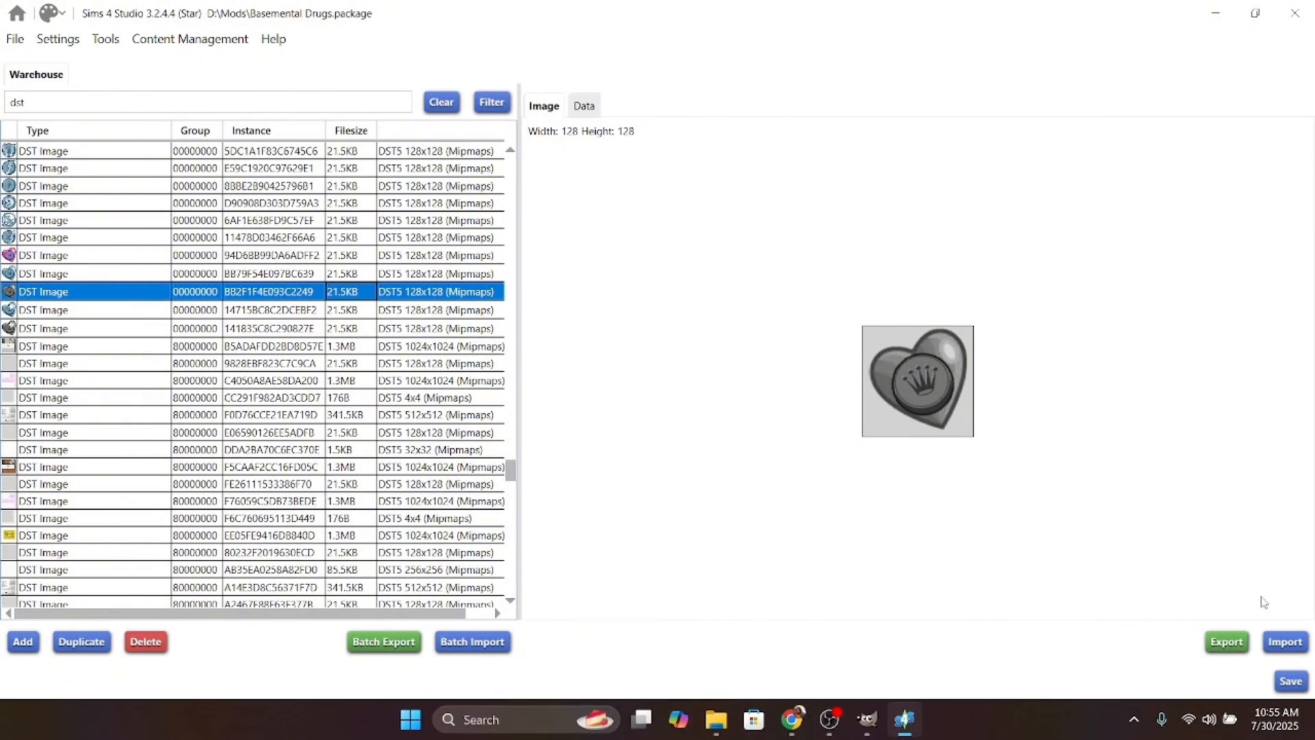
pyautogui.click(1286, 644)
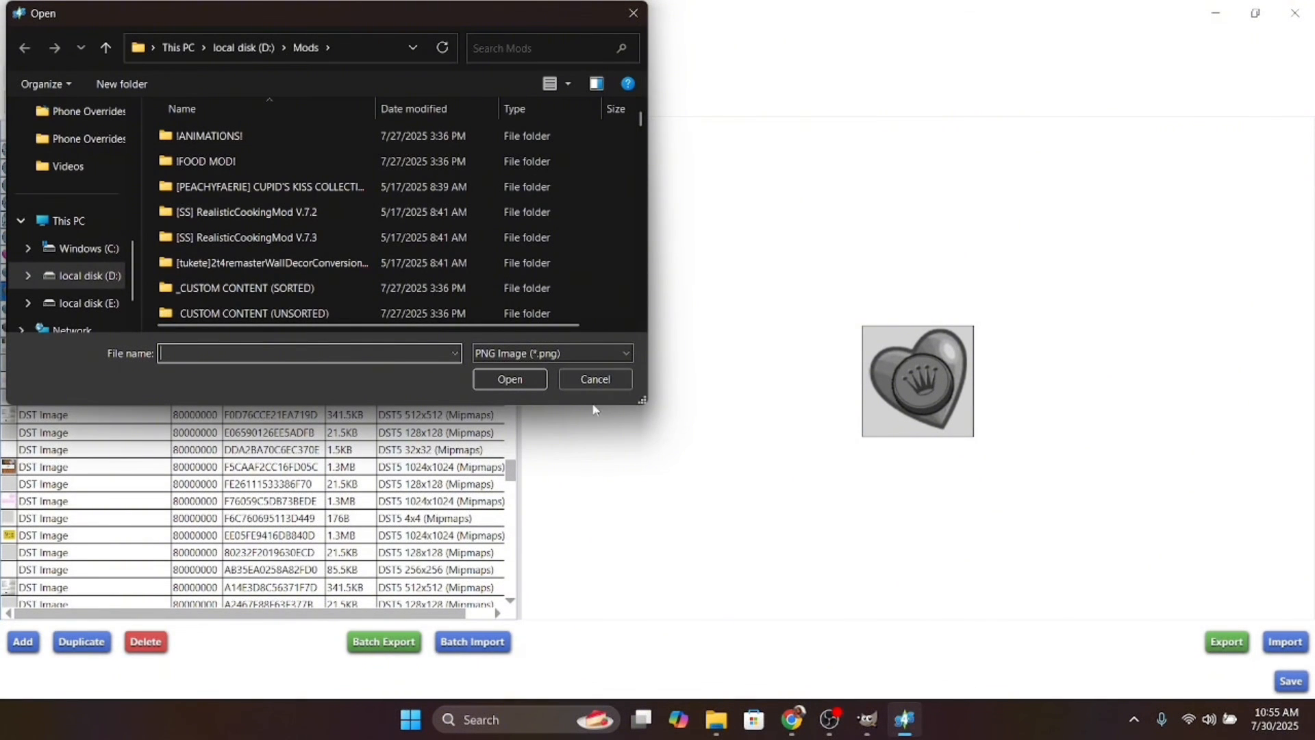
pyautogui.click(592, 379)
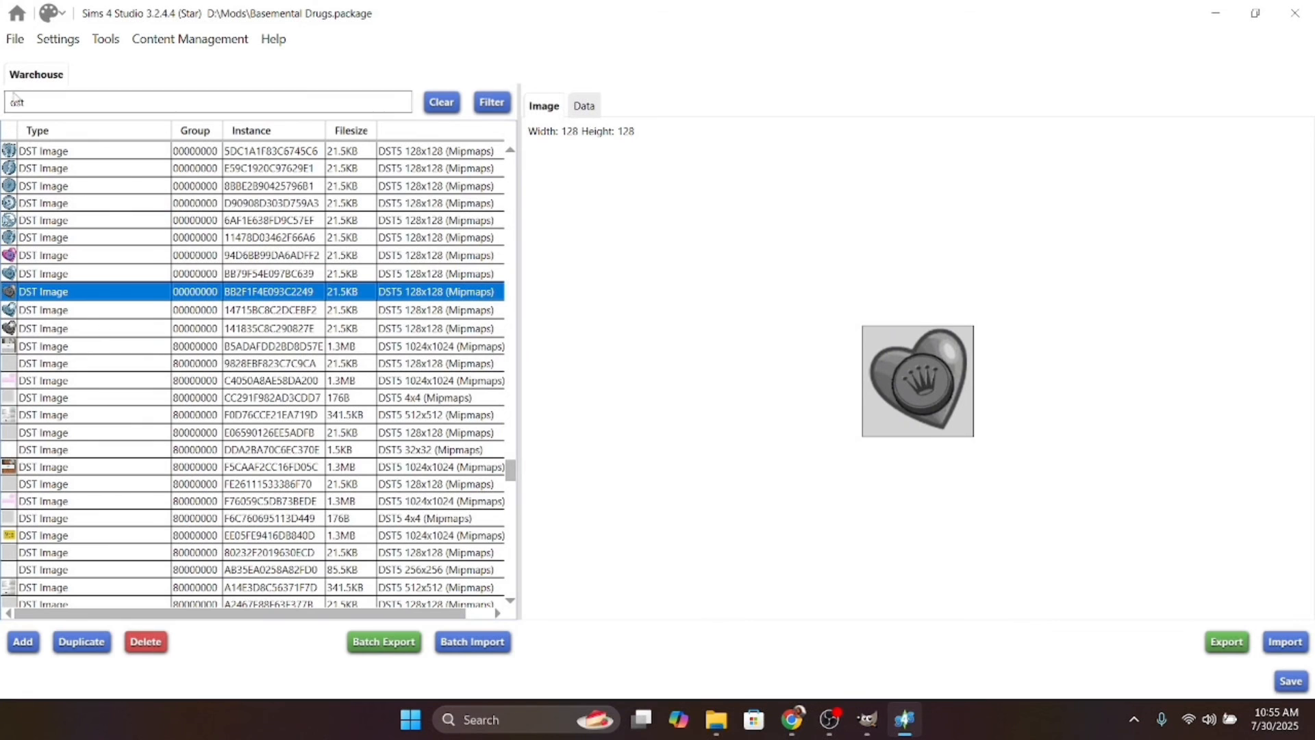
pyautogui.click(13, 40)
pyautogui.click(48, 135)
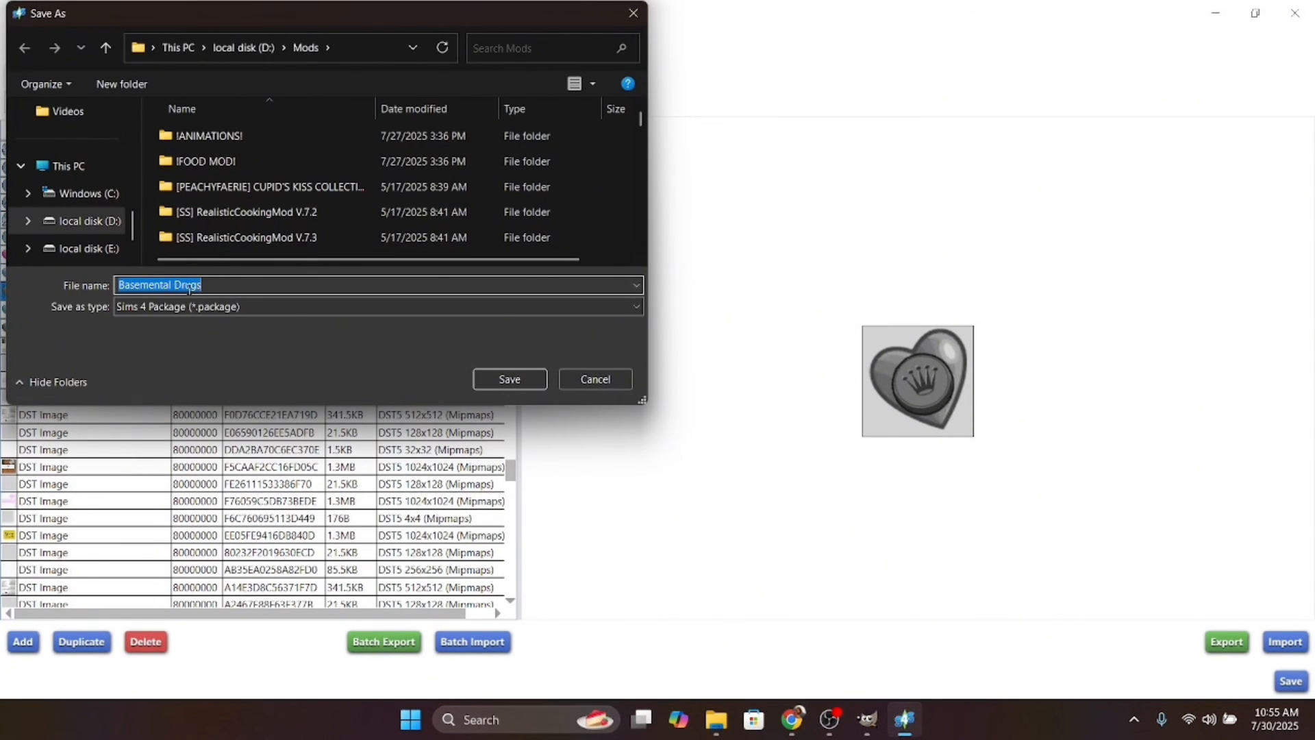
pyautogui.click(596, 378)
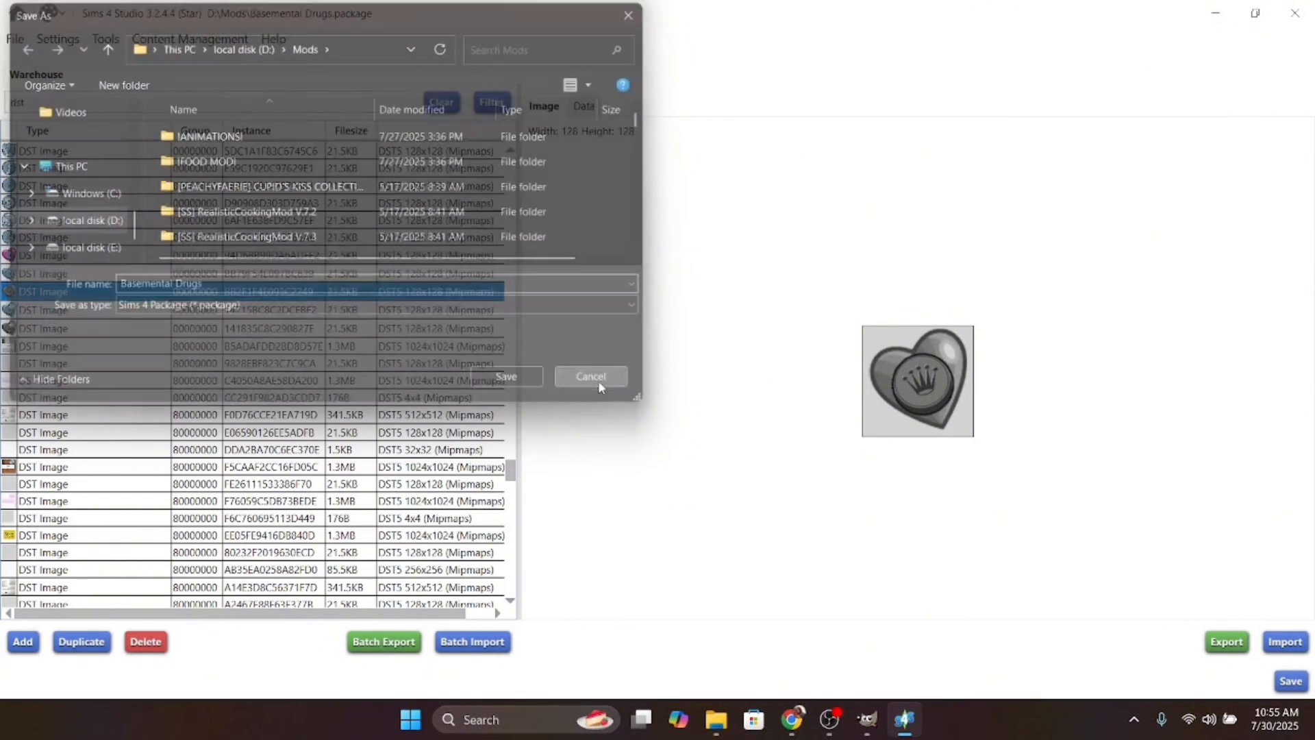
# Step: Close the Basemental Drugs package without saving and clear the "basemental" search to view the whole Mods folder
pyautogui.click(1295, 13)
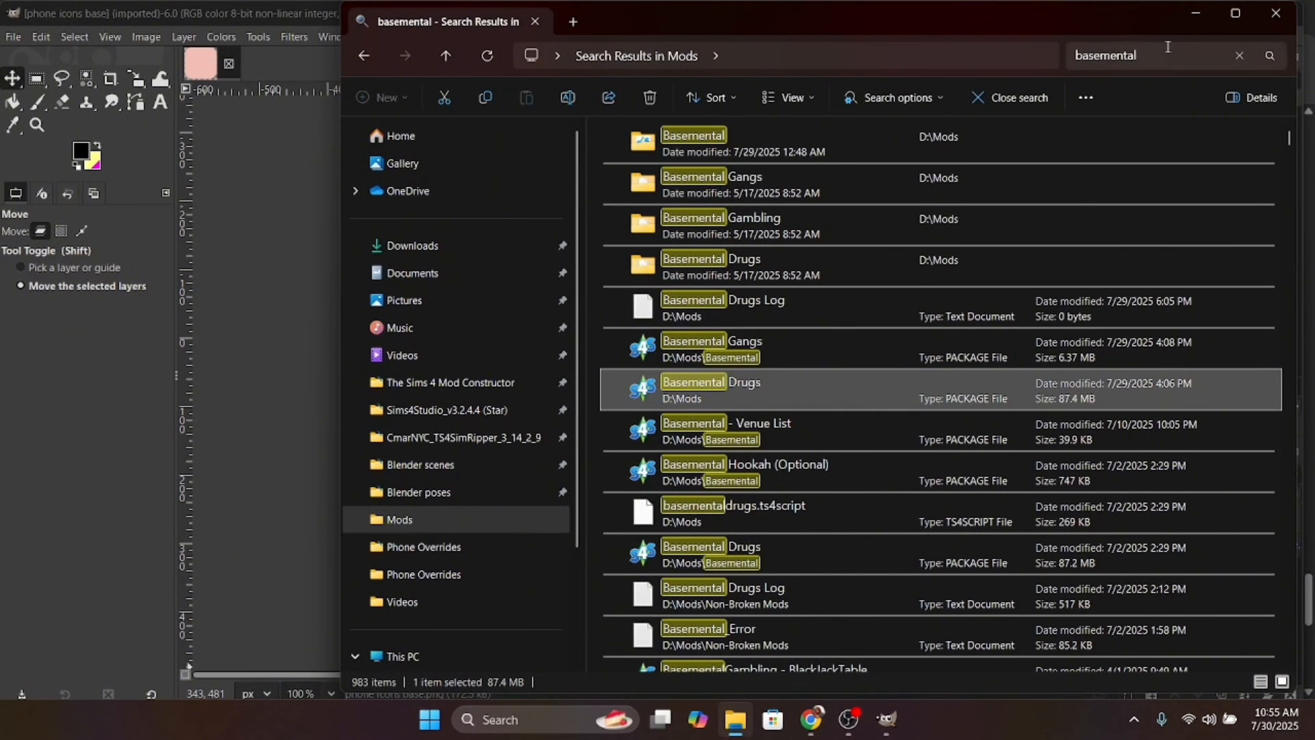
pyautogui.click(1240, 55)
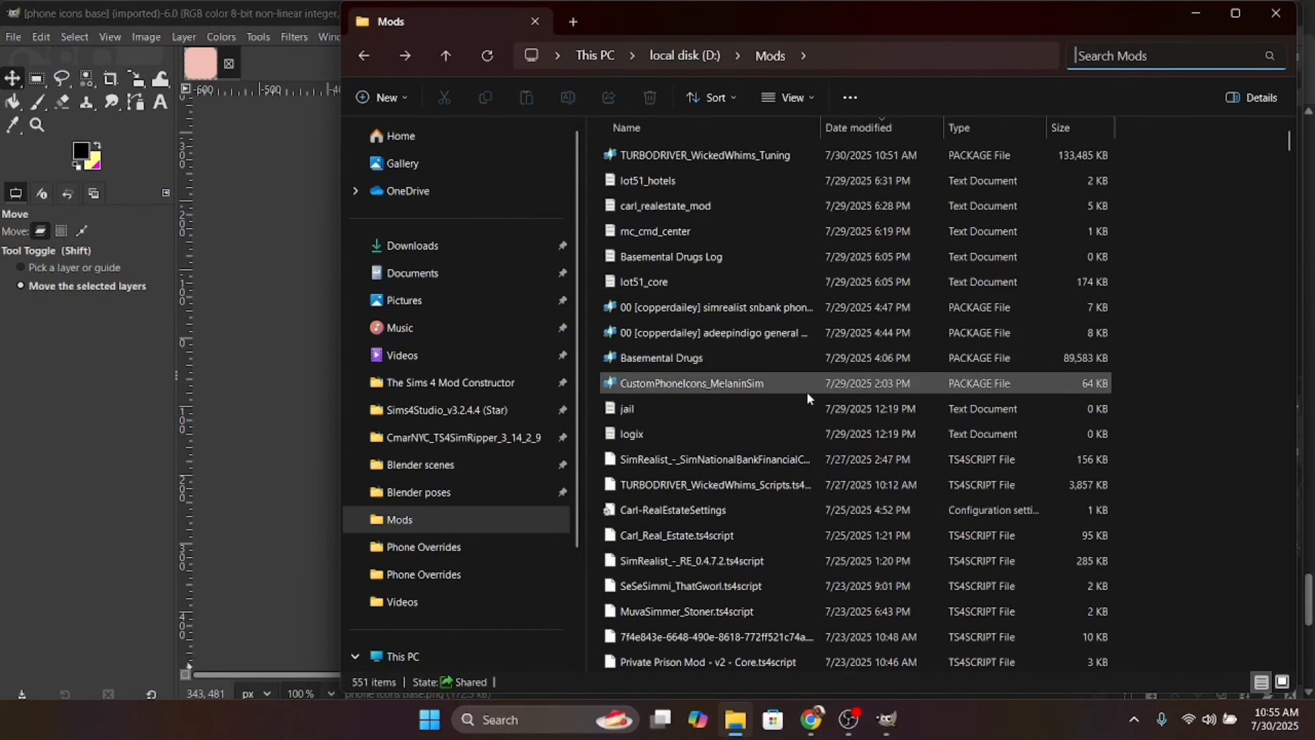
pyautogui.scroll(-2, 807, 392)
pyautogui.scroll(-2, 807, 392)
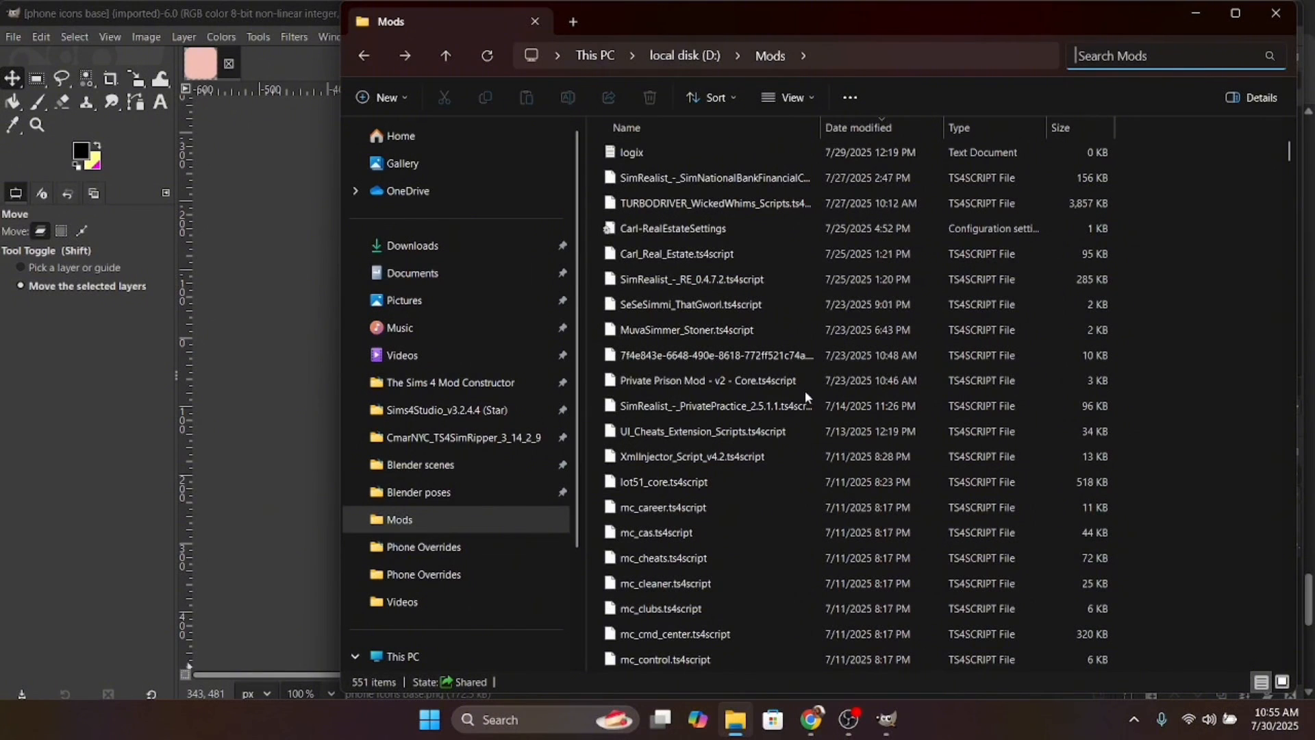
pyautogui.scroll(-9, 793, 348)
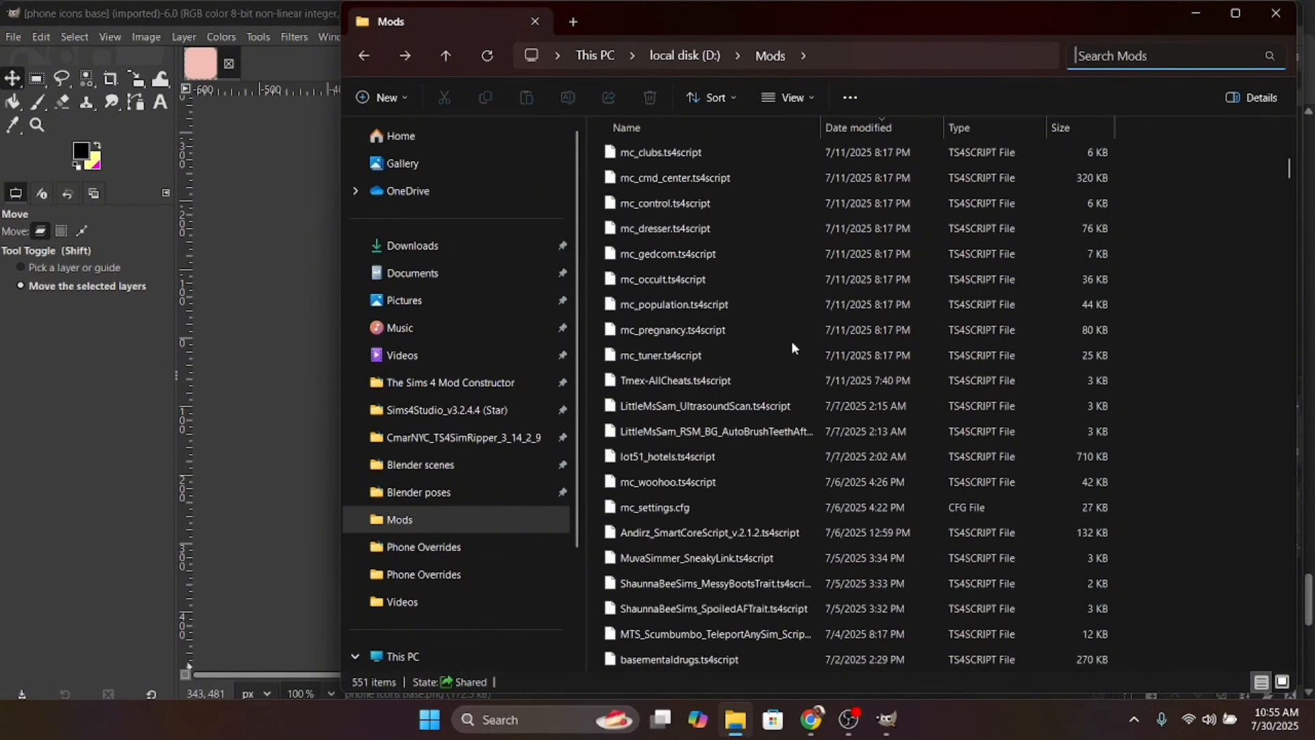
pyautogui.scroll(13, 793, 348)
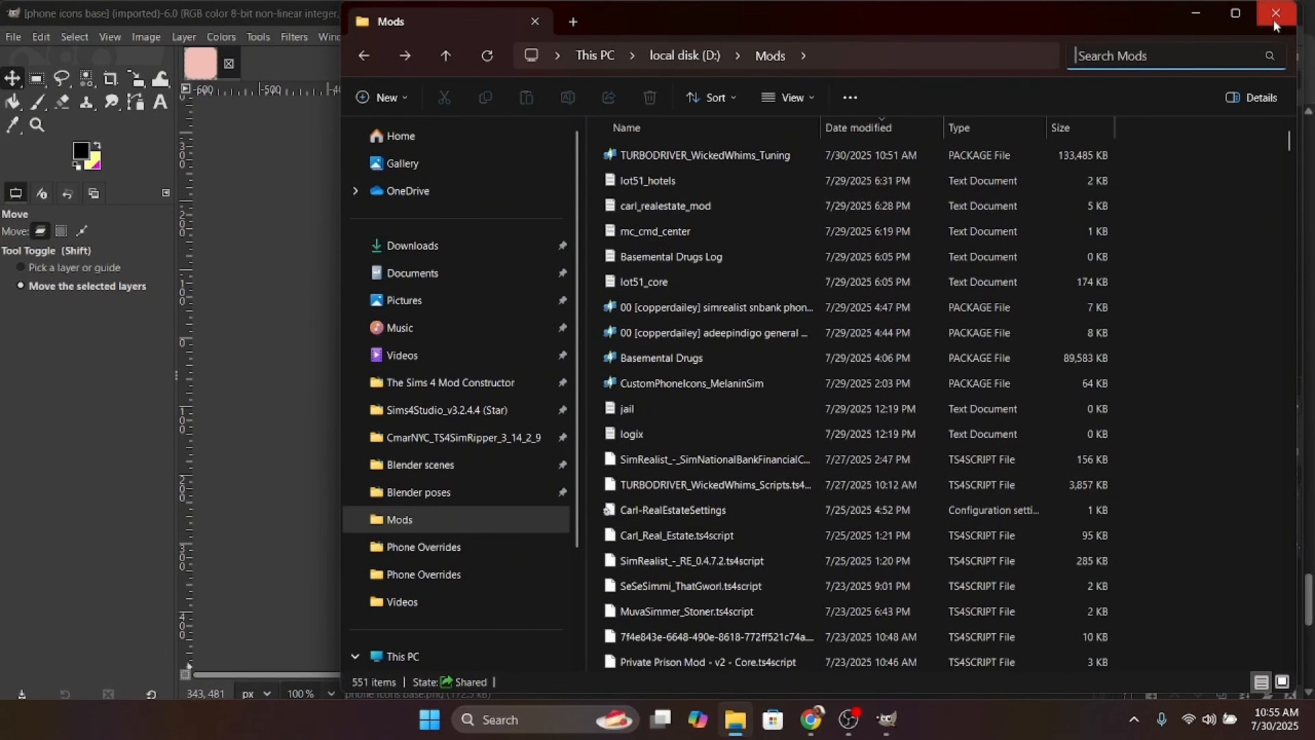
# Step: Close the Mods folder window and GIMP
pyautogui.moveTo(815, 724)
pyautogui.click(1271, 22)
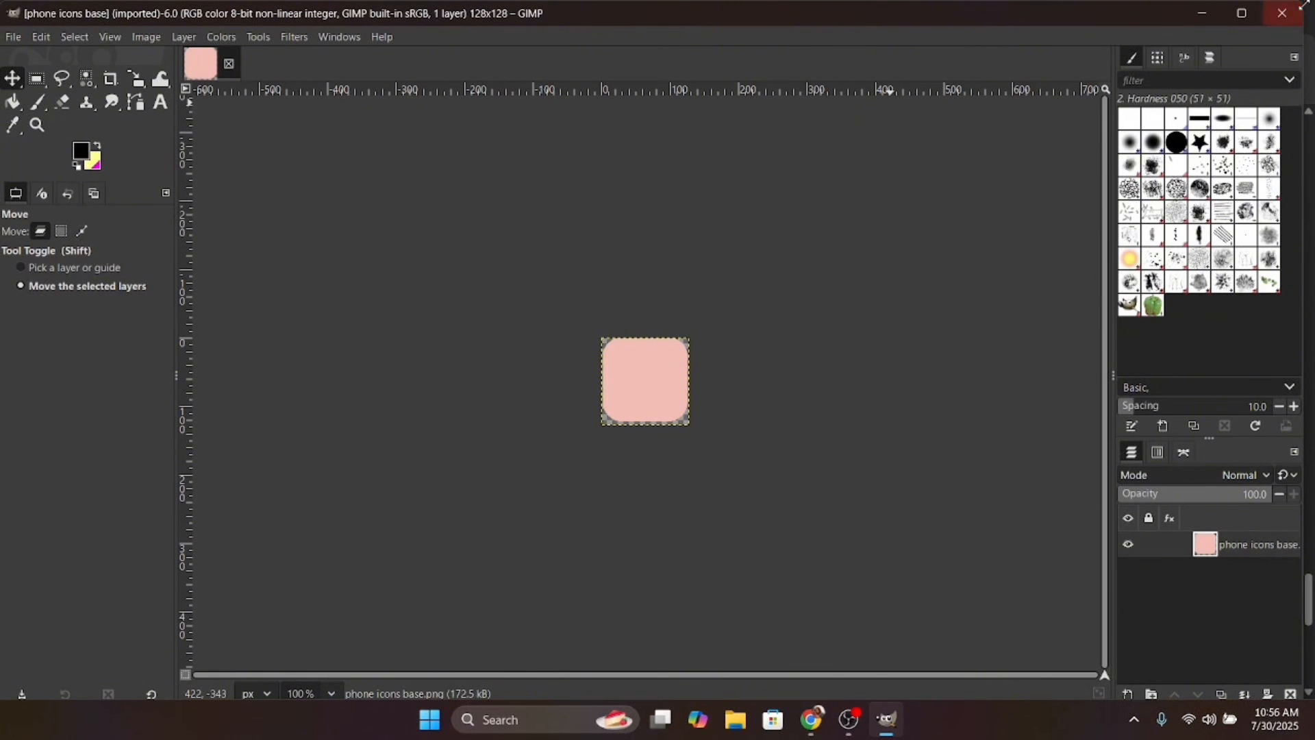
pyautogui.click(1283, 13)
# Step: Browse the "iphone home icon" image results and close the preview of the pink home icon
pyautogui.scroll(-6, 793, 249)
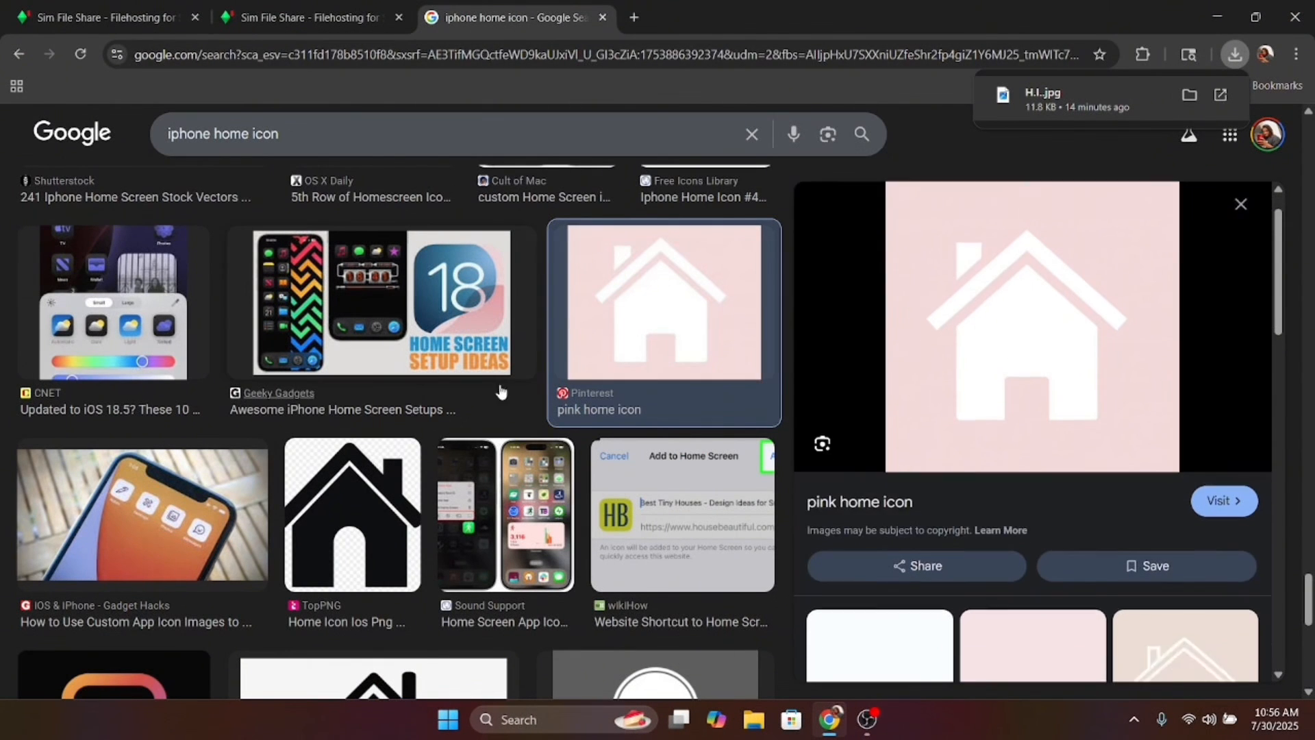
pyautogui.scroll(5, 426, 418)
pyautogui.scroll(10, 392, 373)
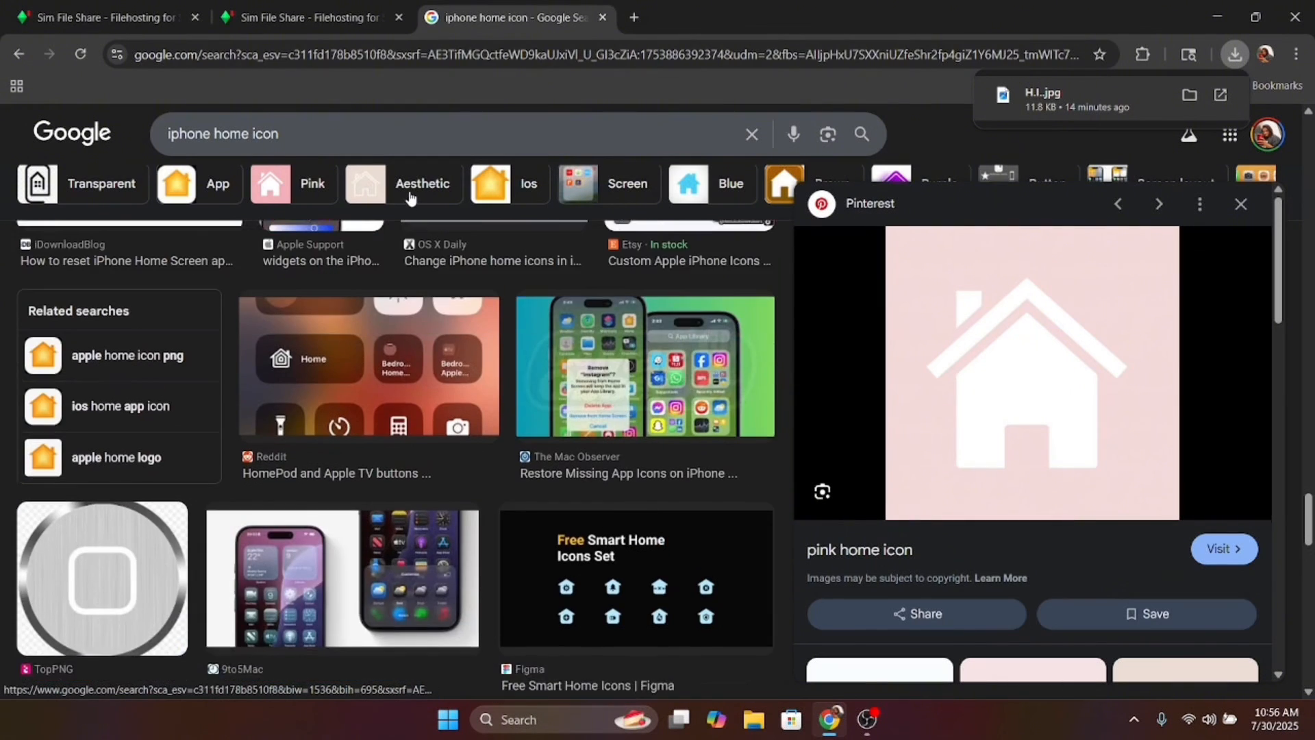
pyautogui.scroll(1, 409, 198)
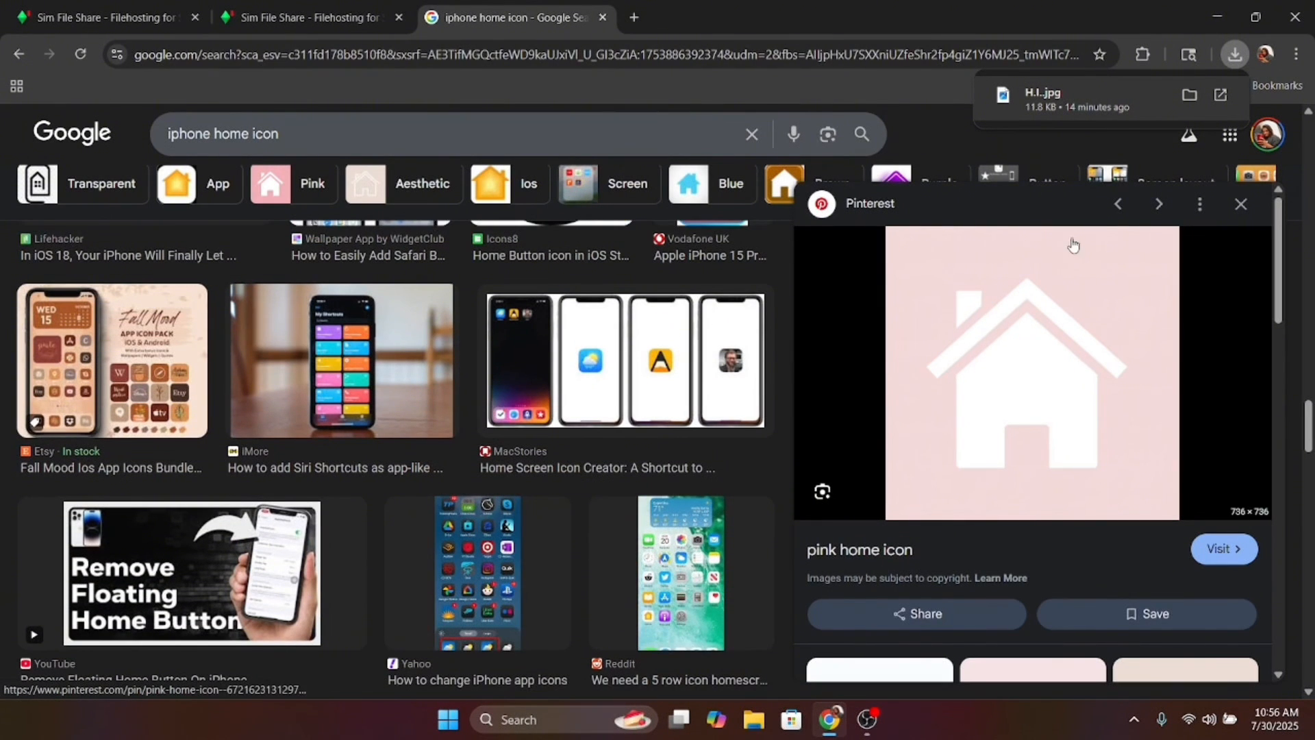
pyautogui.click(1241, 204)
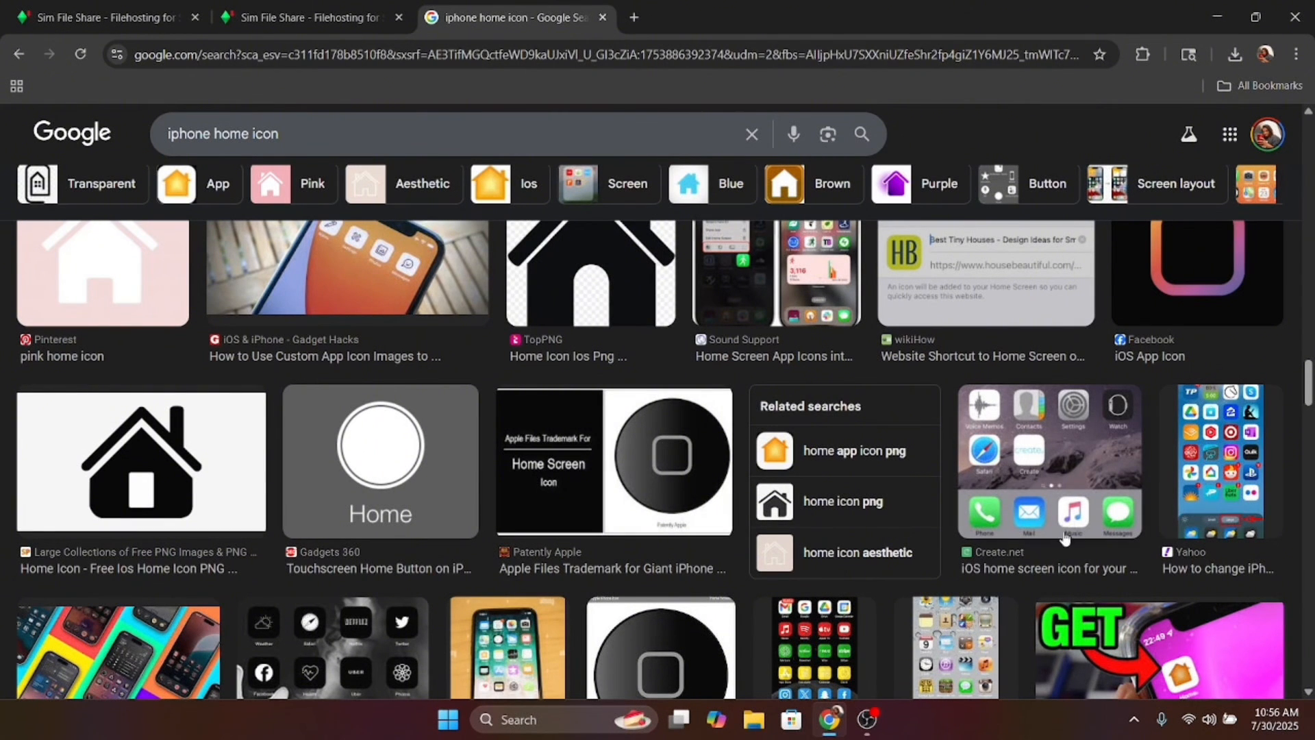
pyautogui.scroll(3, 408, 442)
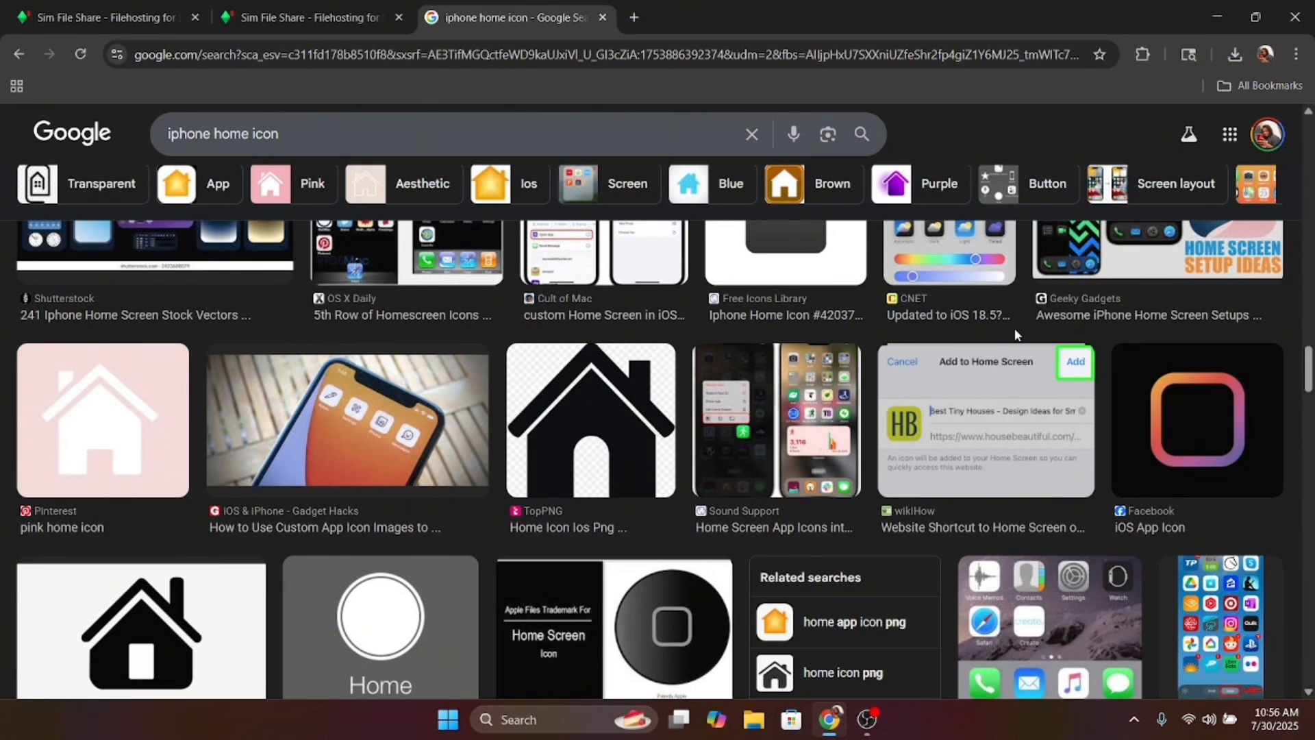
pyautogui.click(857, 732)
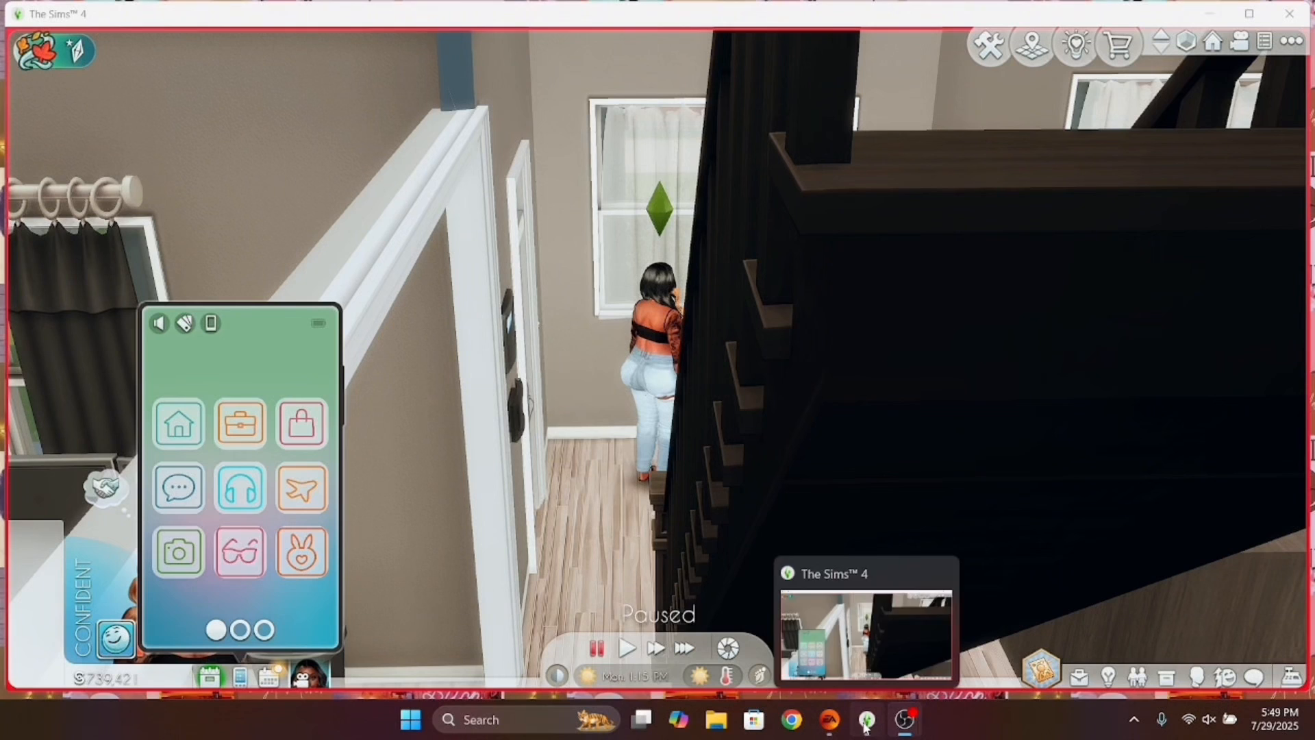
pyautogui.click(865, 726)
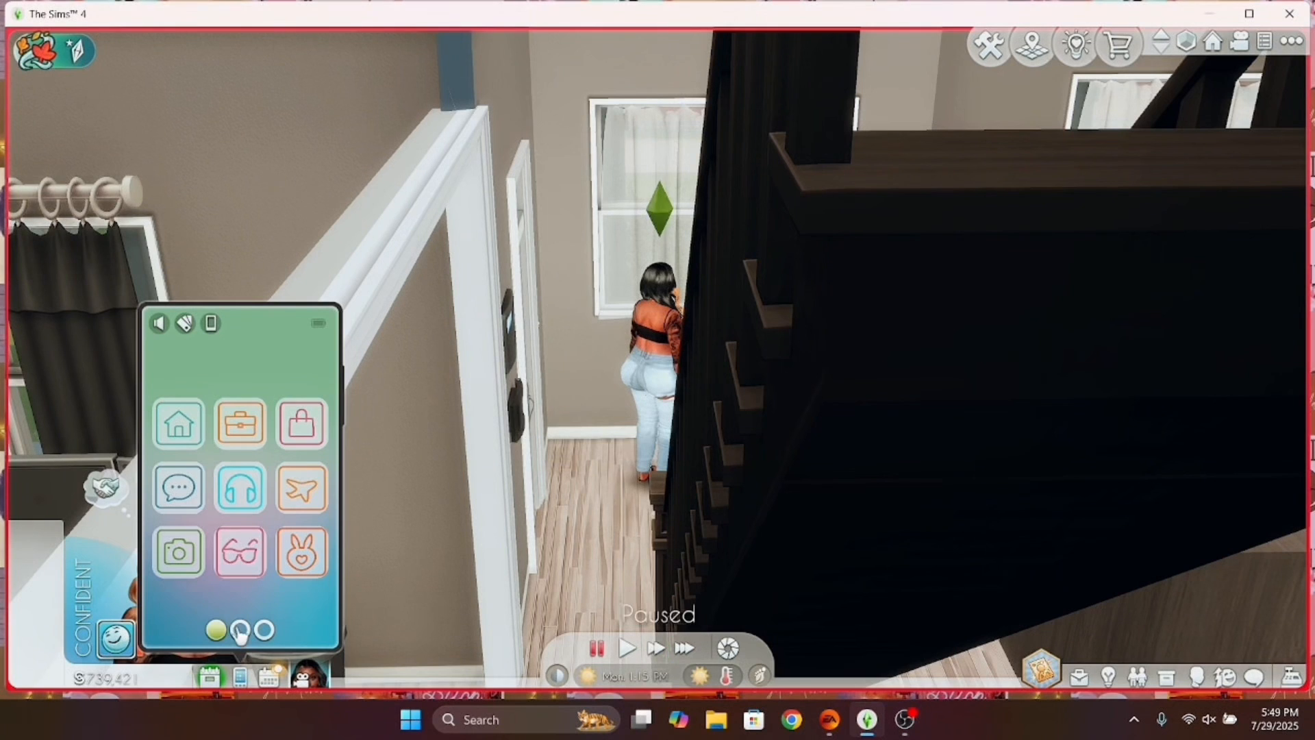
pyautogui.click(239, 631)
pyautogui.click(264, 631)
pyautogui.click(217, 631)
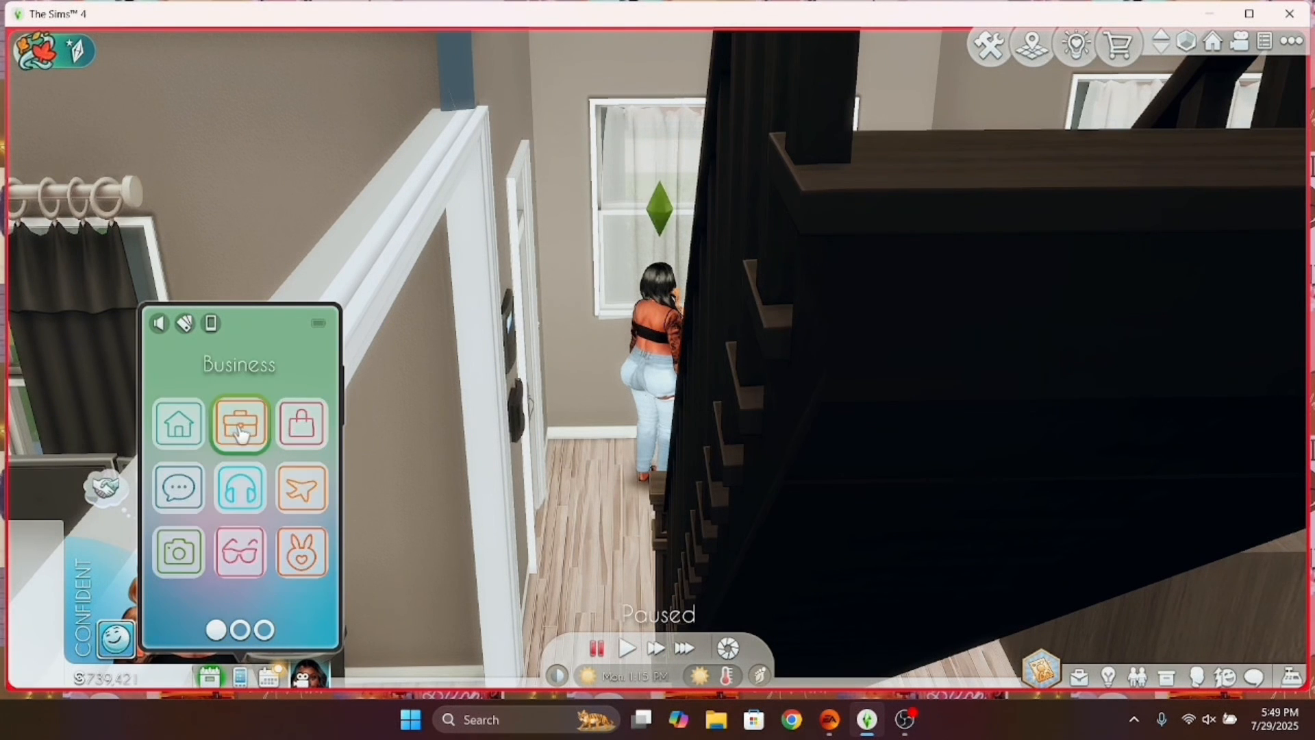
pyautogui.click(240, 629)
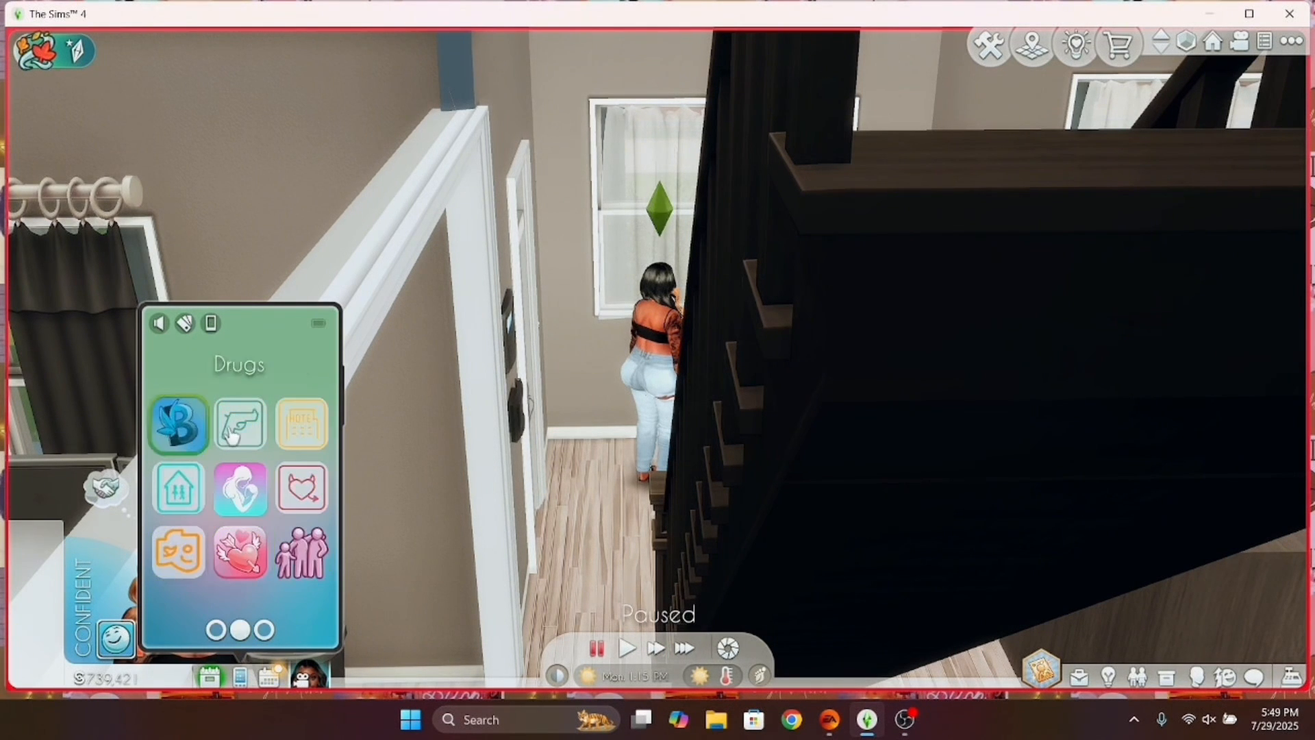
pyautogui.click(264, 630)
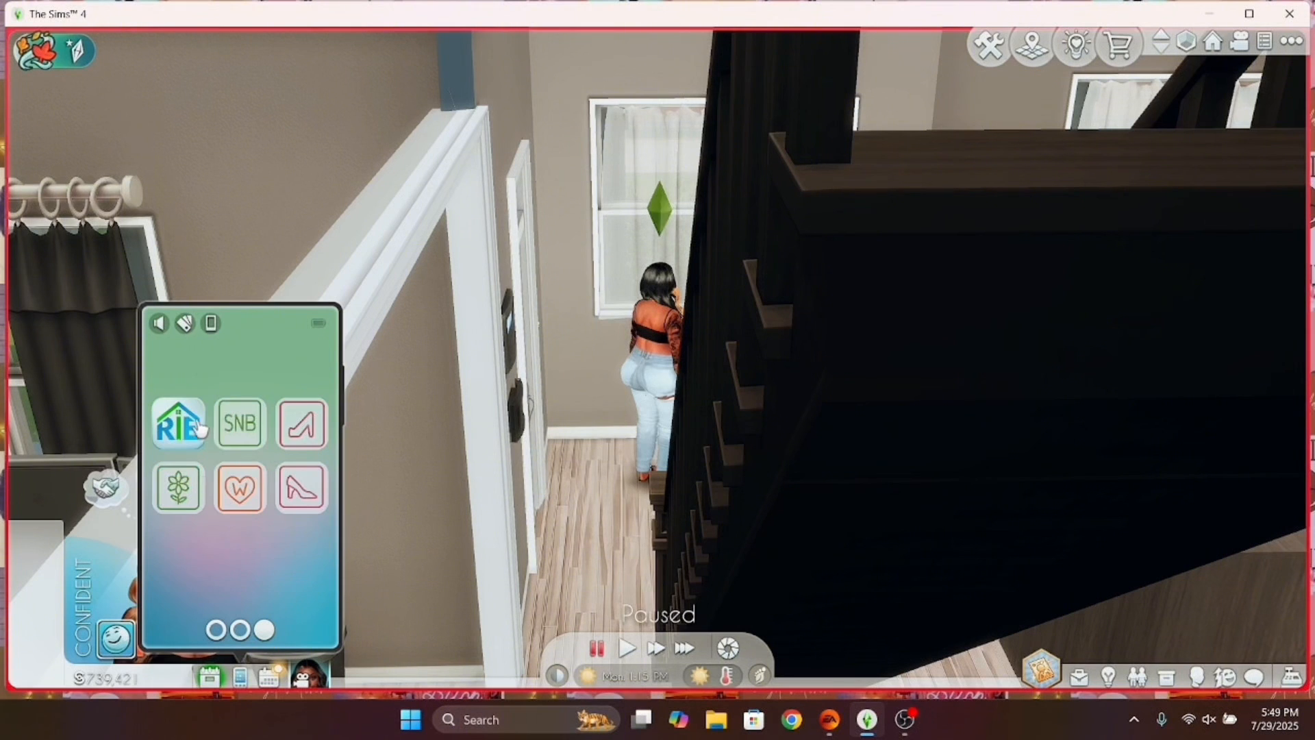
# Step: Try out the phone's custom backgrounds one swatch after another, finishing with the black swatch
pyautogui.click(186, 324)
pyautogui.click(135, 243)
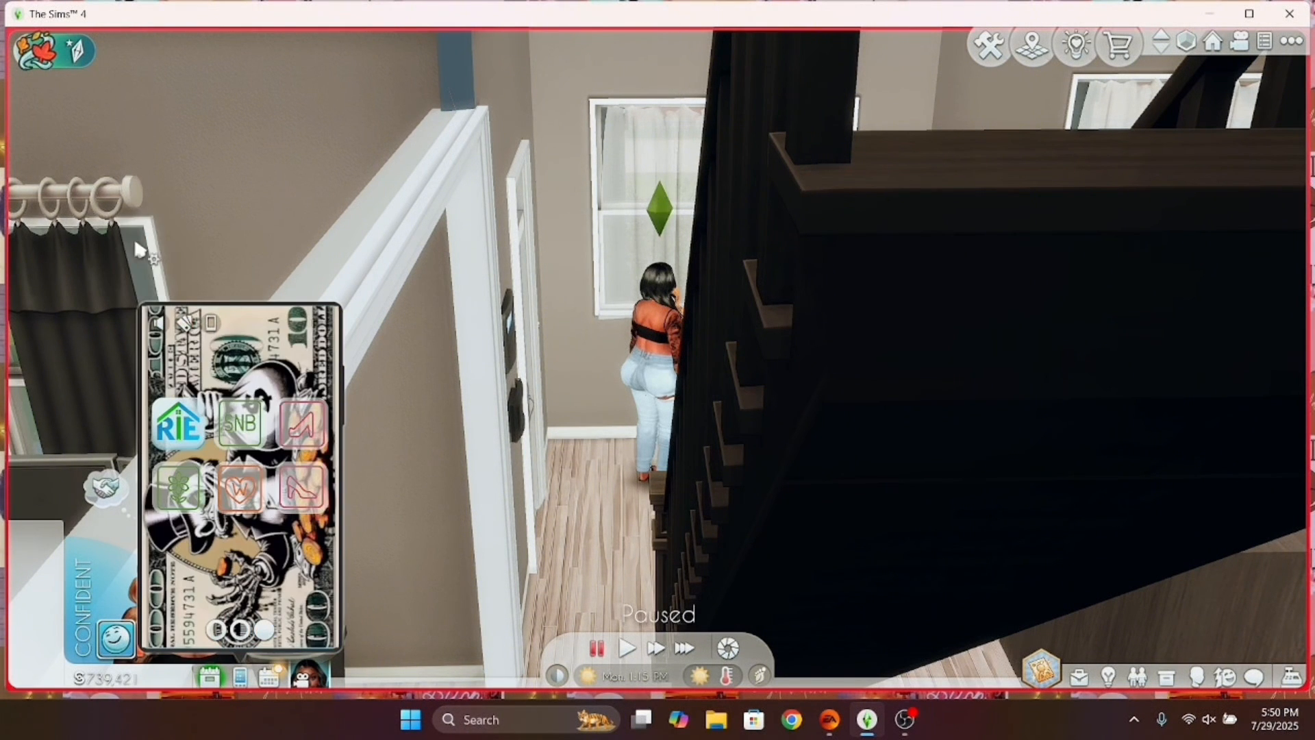
pyautogui.click(185, 325)
pyautogui.click(162, 253)
pyautogui.click(186, 326)
pyautogui.click(134, 243)
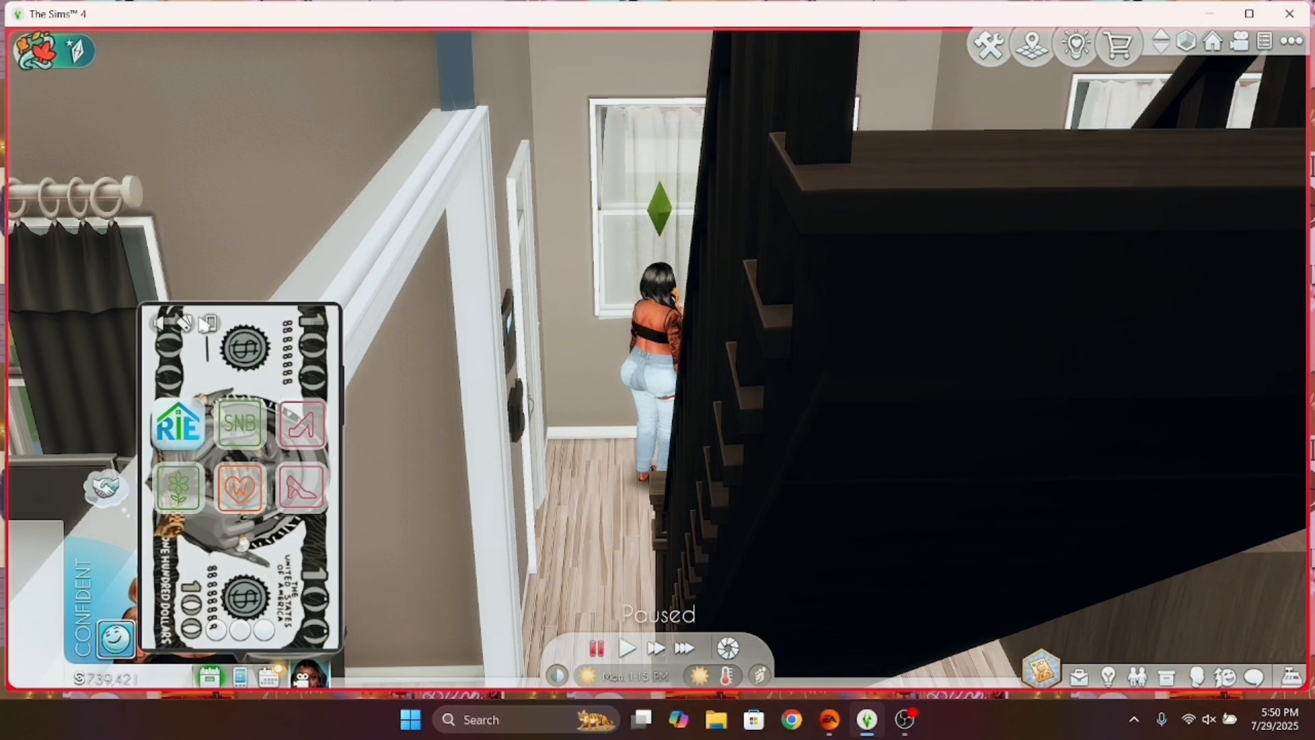
pyautogui.click(186, 326)
pyautogui.click(194, 241)
pyautogui.click(186, 326)
pyautogui.click(196, 263)
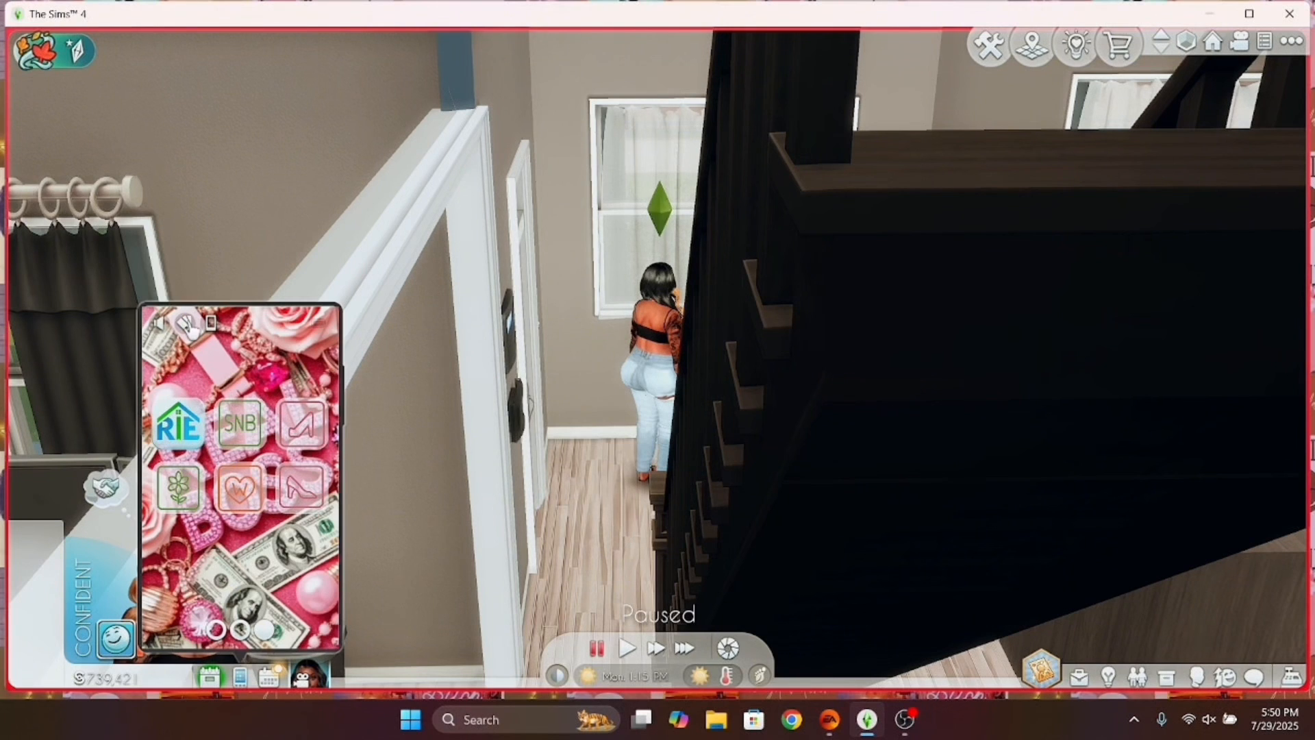
pyautogui.click(186, 326)
pyautogui.click(195, 327)
pyautogui.click(191, 325)
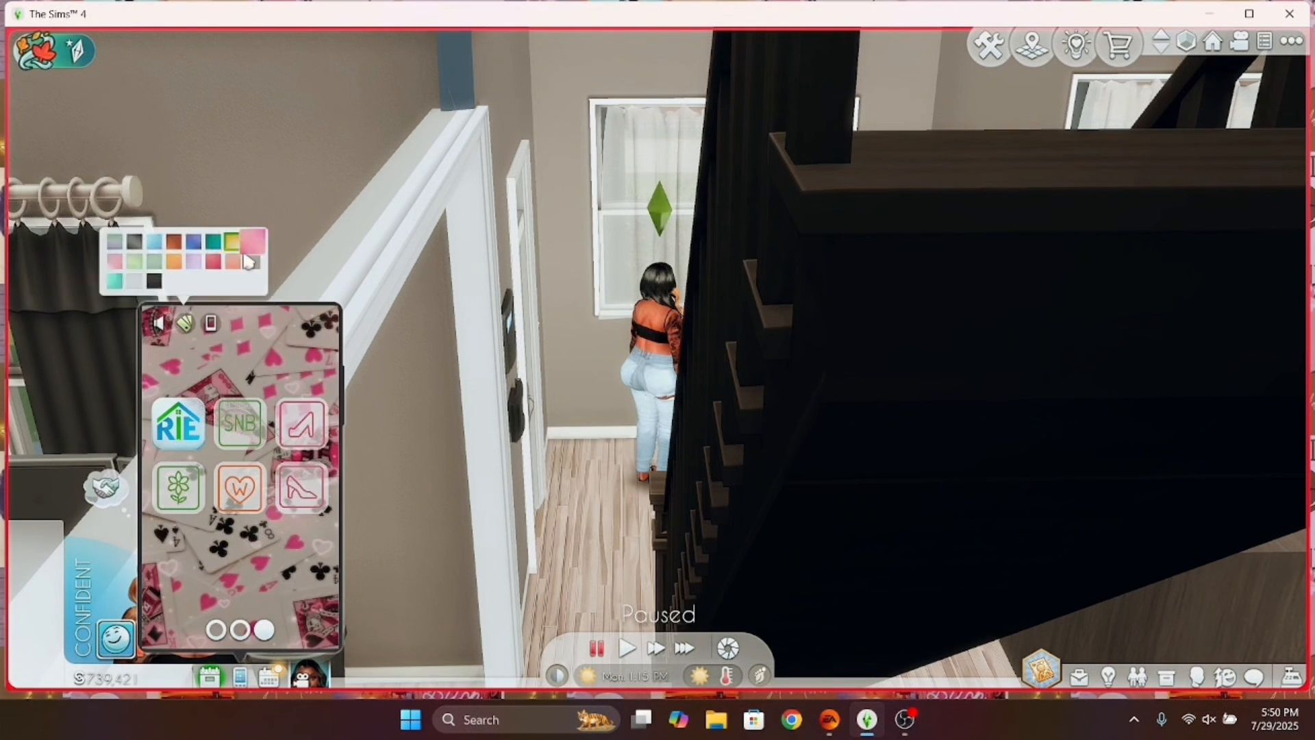
pyautogui.click(249, 248)
pyautogui.click(191, 324)
pyautogui.click(251, 262)
pyautogui.click(191, 324)
pyautogui.click(228, 267)
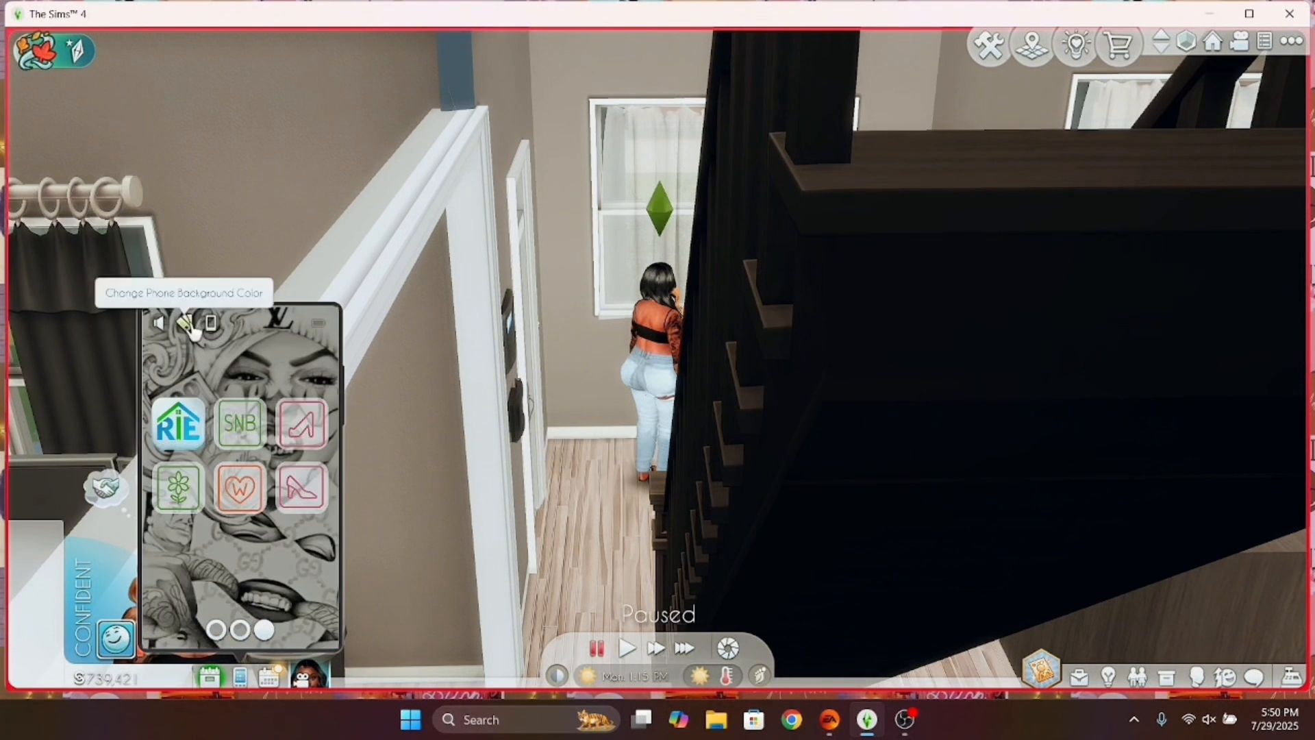
pyautogui.click(190, 326)
pyautogui.click(213, 265)
pyautogui.click(188, 326)
pyautogui.click(194, 264)
pyautogui.click(186, 323)
pyautogui.click(175, 267)
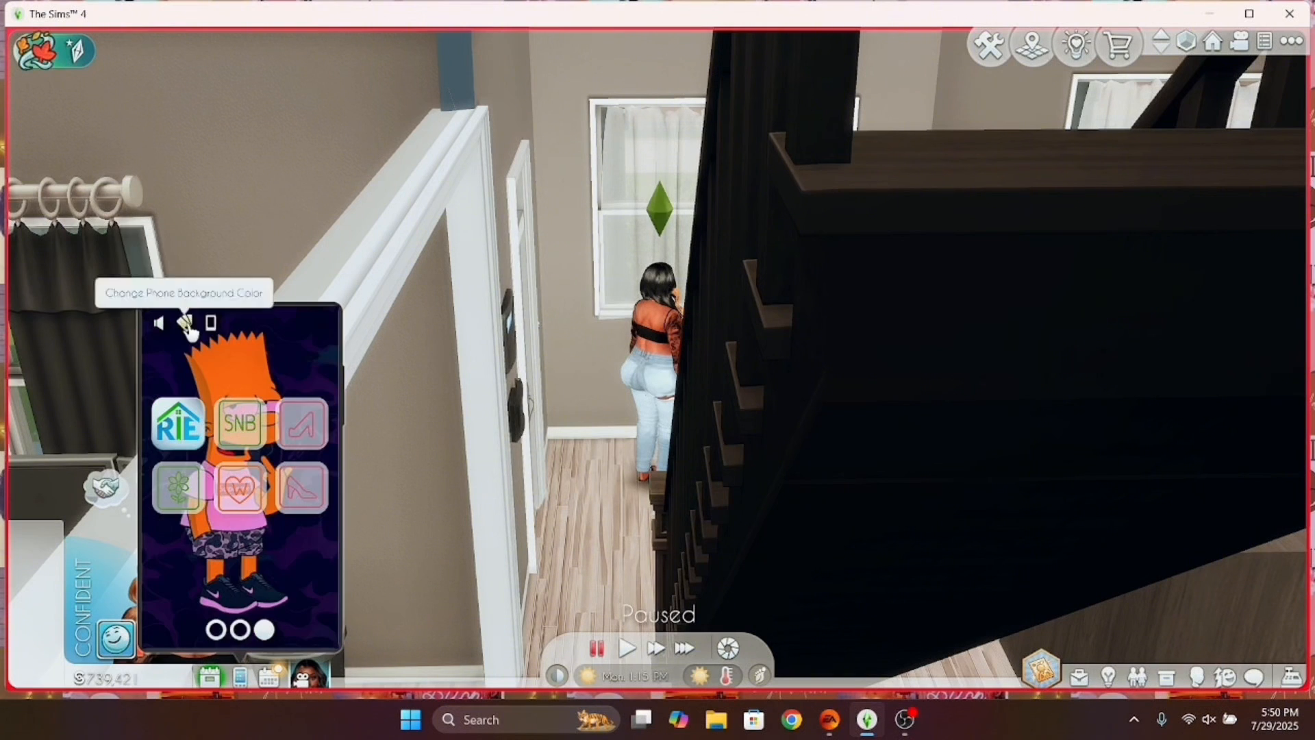
pyautogui.click(186, 324)
pyautogui.click(155, 266)
pyautogui.click(185, 324)
pyautogui.click(135, 265)
pyautogui.click(185, 324)
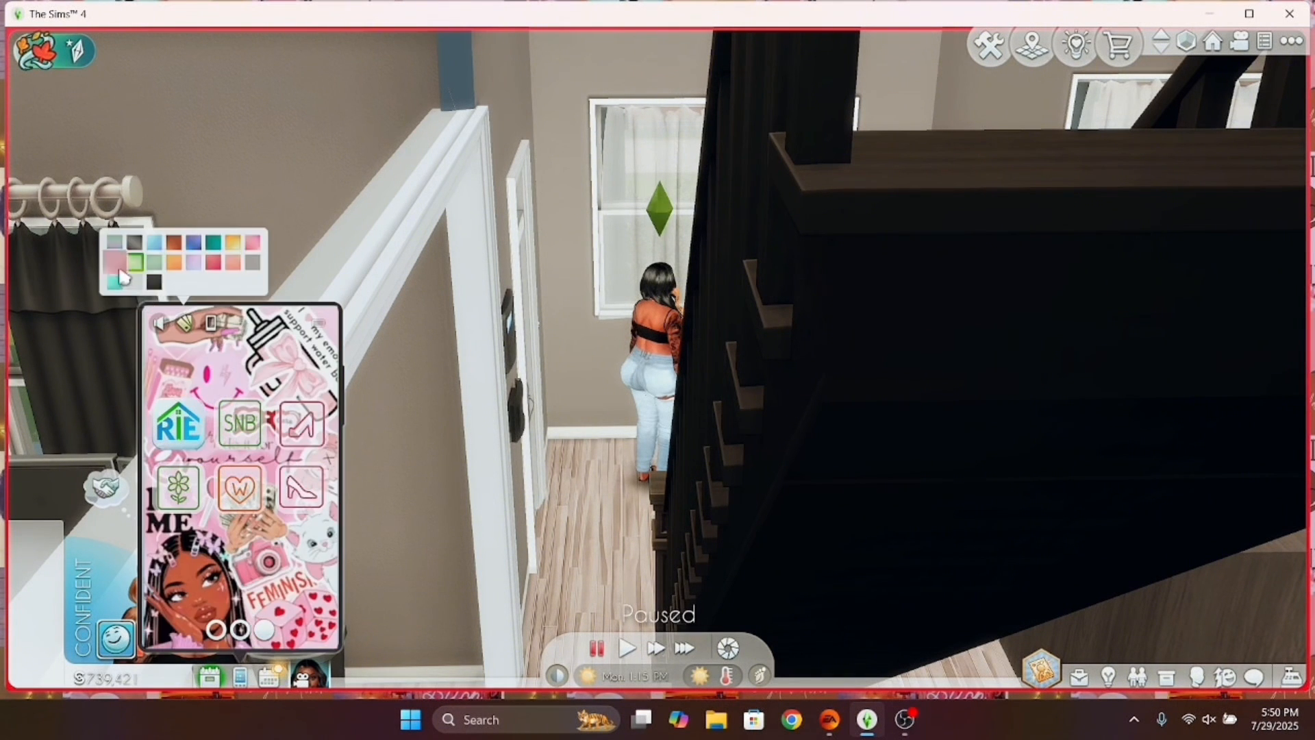
pyautogui.click(116, 266)
pyautogui.click(185, 323)
pyautogui.click(251, 248)
pyautogui.click(185, 323)
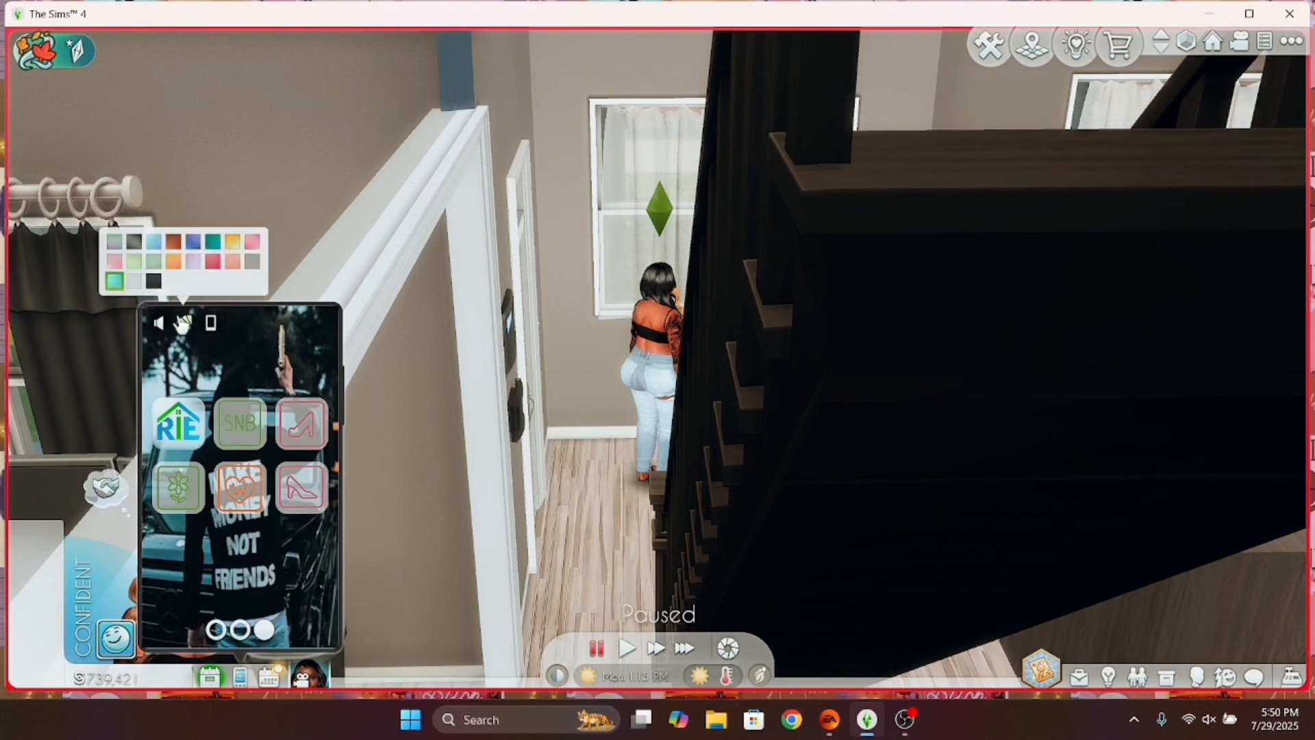
pyautogui.click(134, 280)
pyautogui.click(185, 325)
pyautogui.click(152, 281)
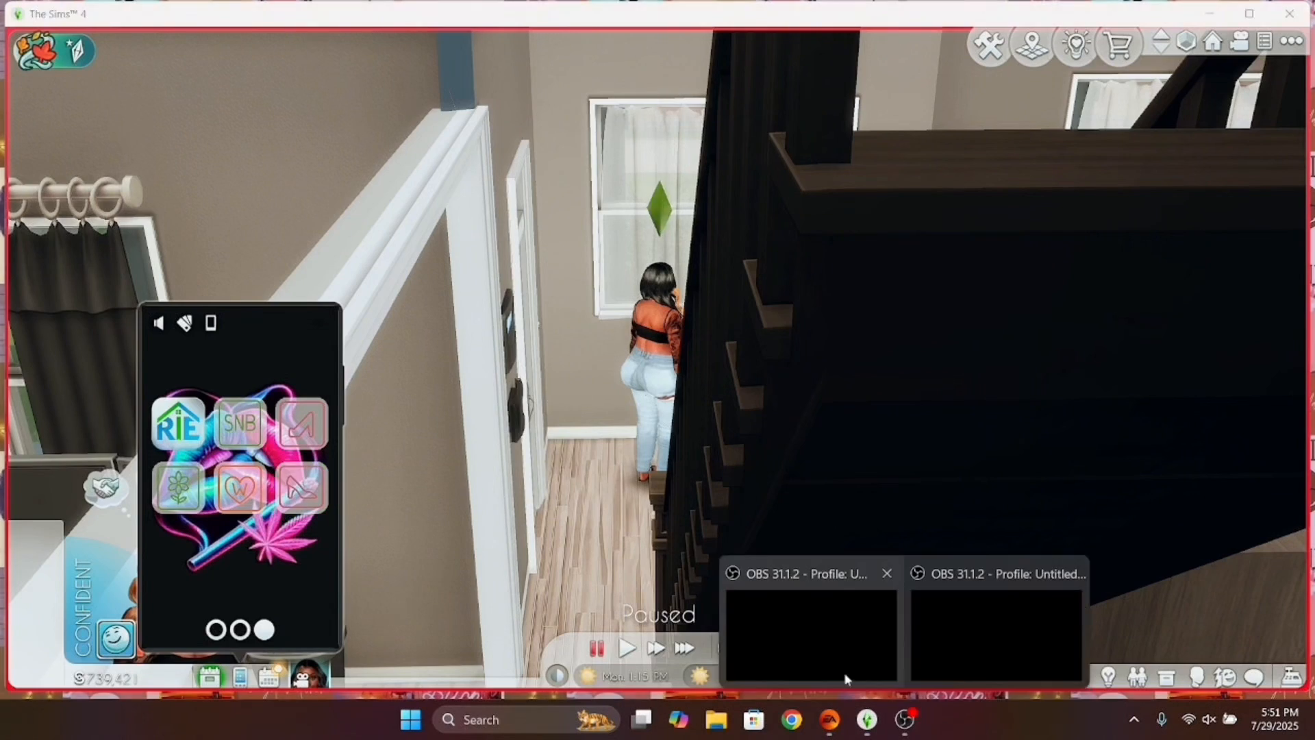
pyautogui.click(843, 671)
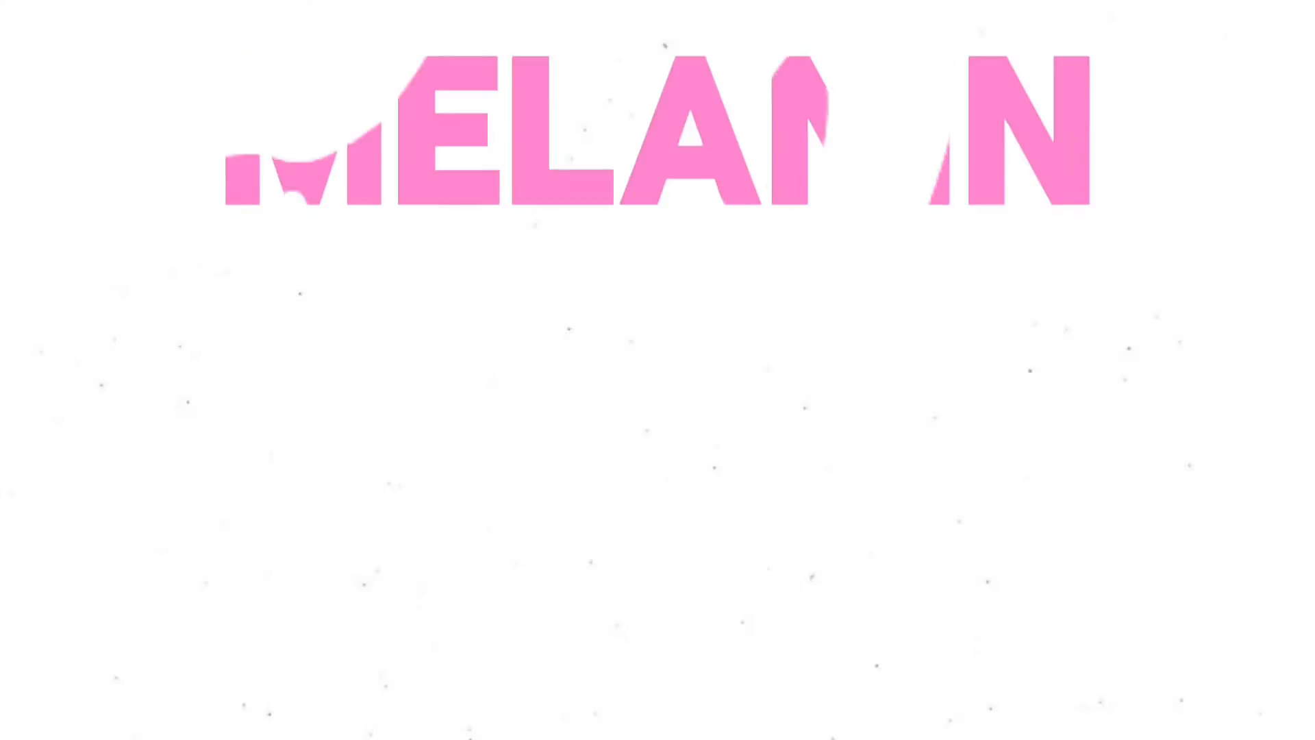